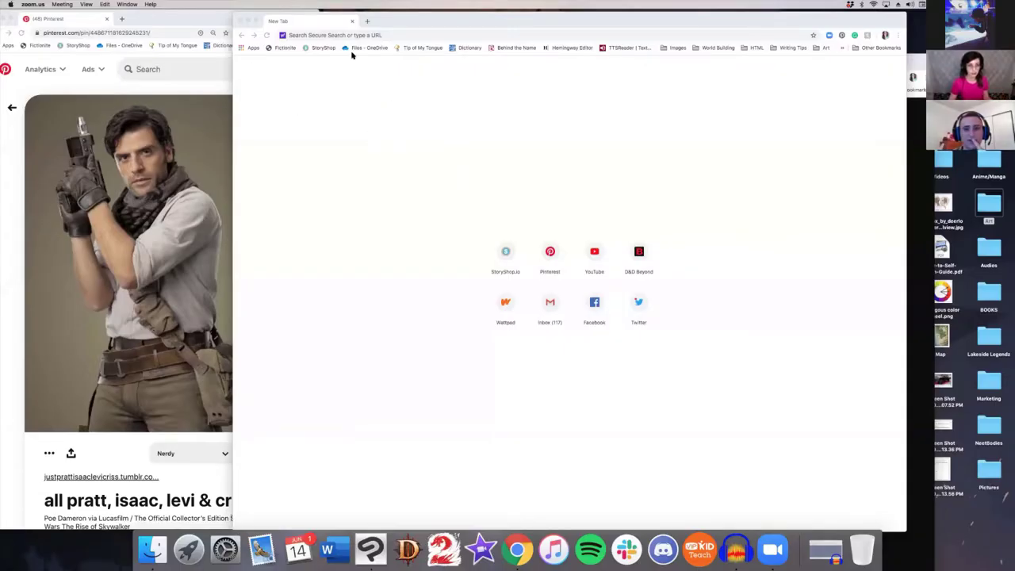
Clear away the empty browser window and place the portrait photo window directly beside the Pinterest pin window
{"action": "left_click", "coordinate": [242, 21]}
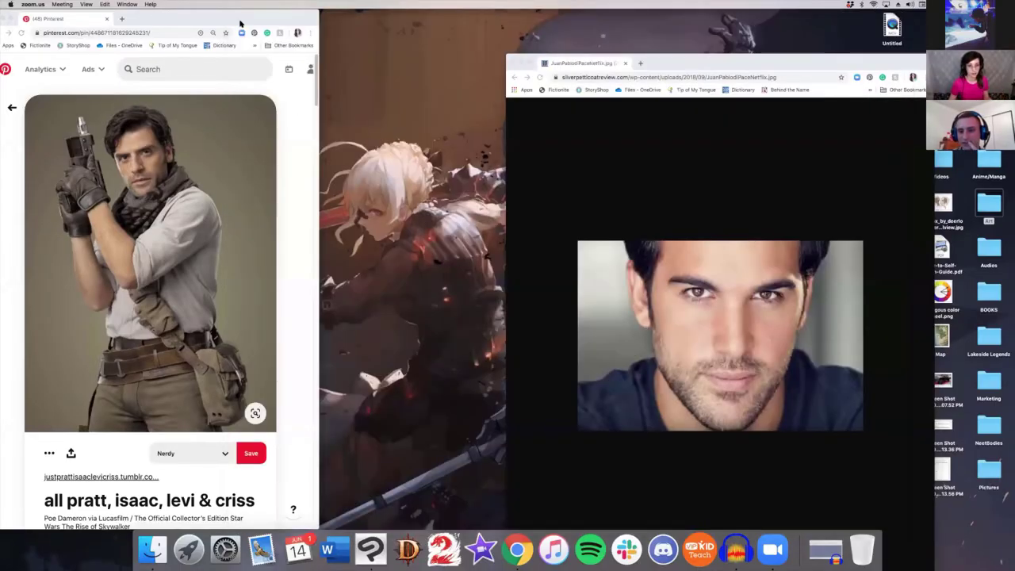
{"action": "left_click", "coordinate": [244, 22]}
{"action": "left_click_drag", "start_coordinate": [690, 62], "coordinate": [468, 22]}
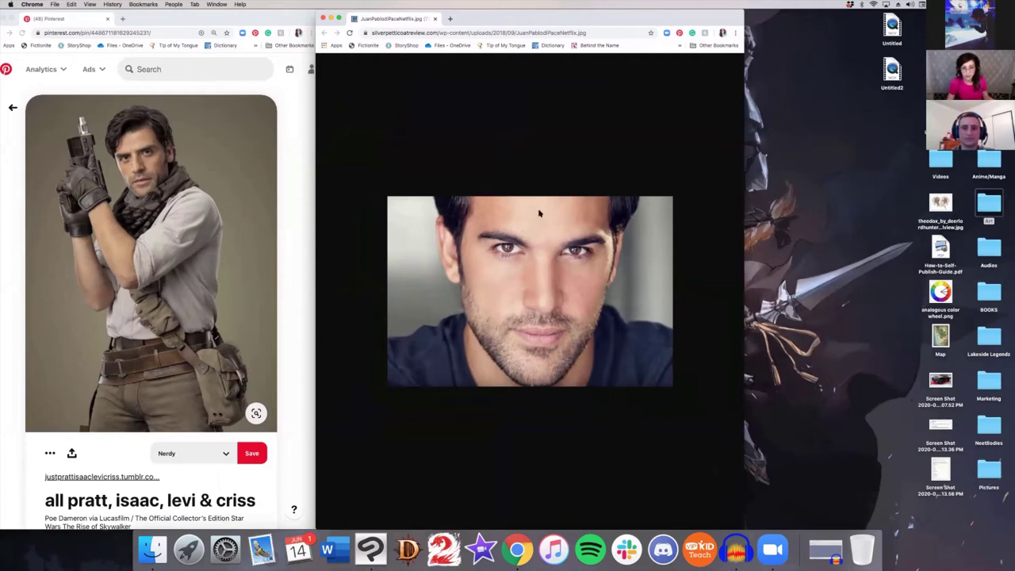
Open the men's comb-over haircut photo in a new tab and compare it with the face portrait
{"action": "left_click", "coordinate": [484, 186]}
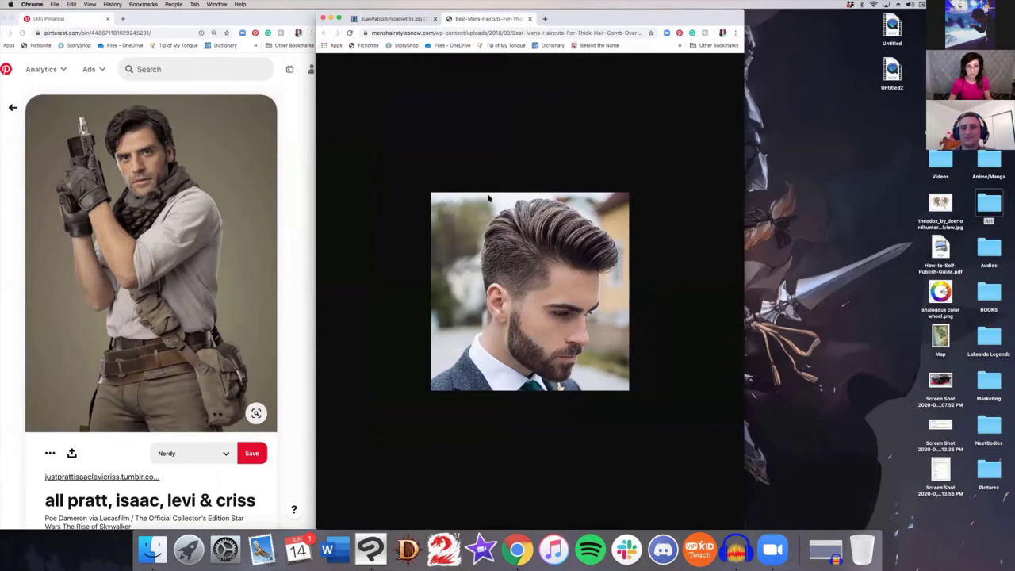
{"action": "left_click", "coordinate": [394, 21]}
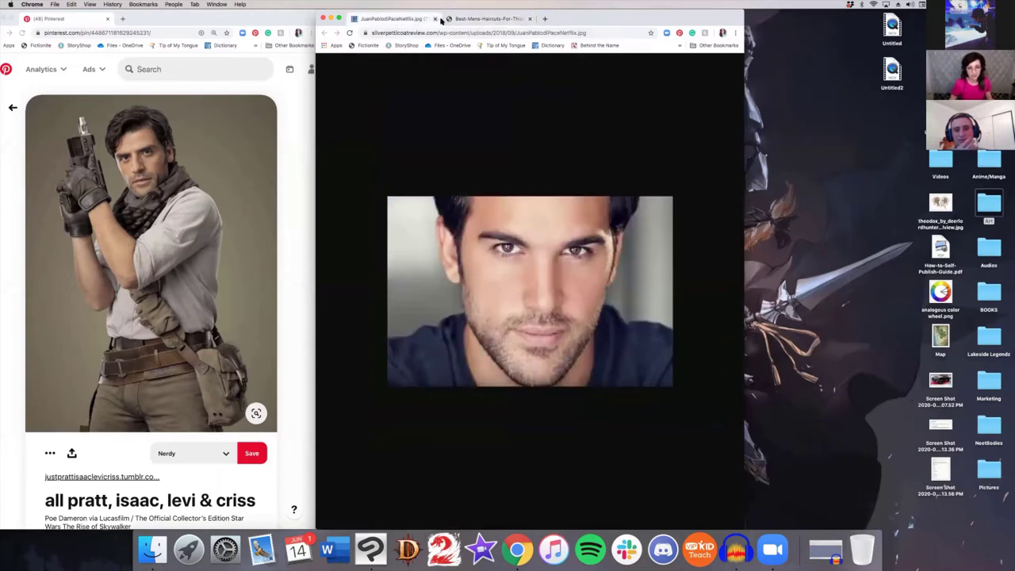
{"action": "left_click", "coordinate": [468, 20]}
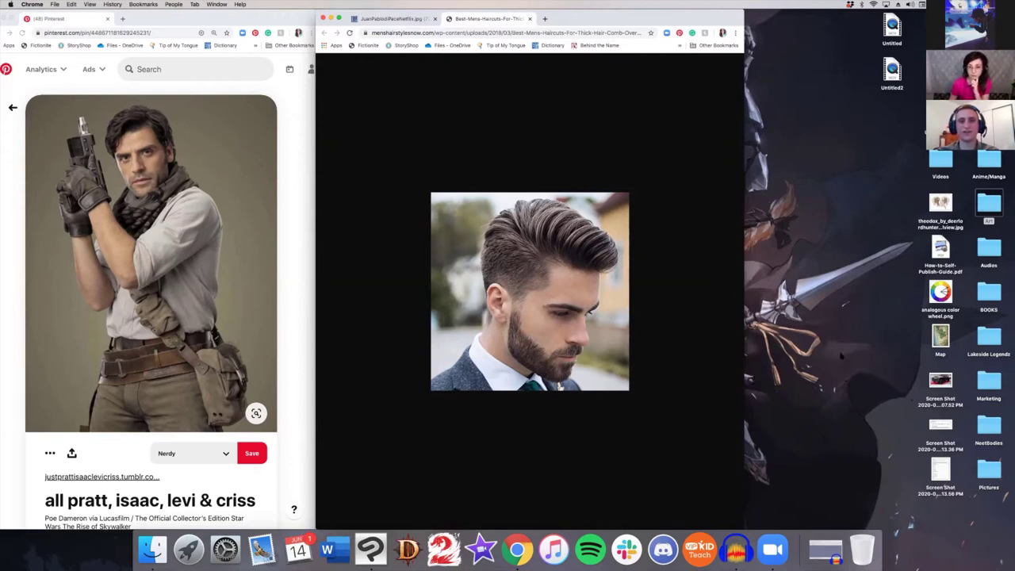
Load pinterest.com in place of the face portrait and go to the home feed
{"action": "left_click", "coordinate": [386, 22]}
{"action": "left_click", "coordinate": [389, 32]}
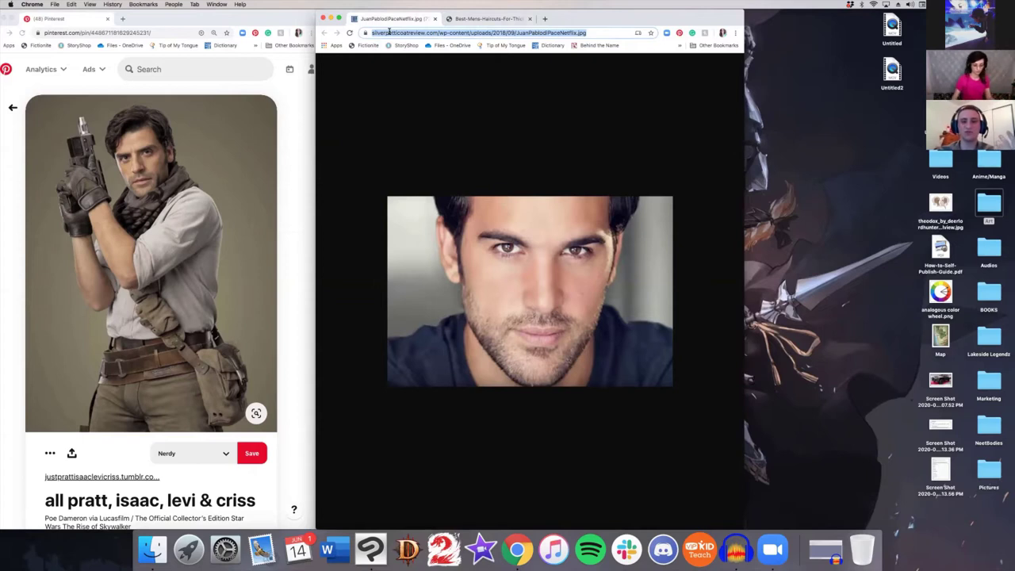
{"action": "type", "text": "pinterest.com"}
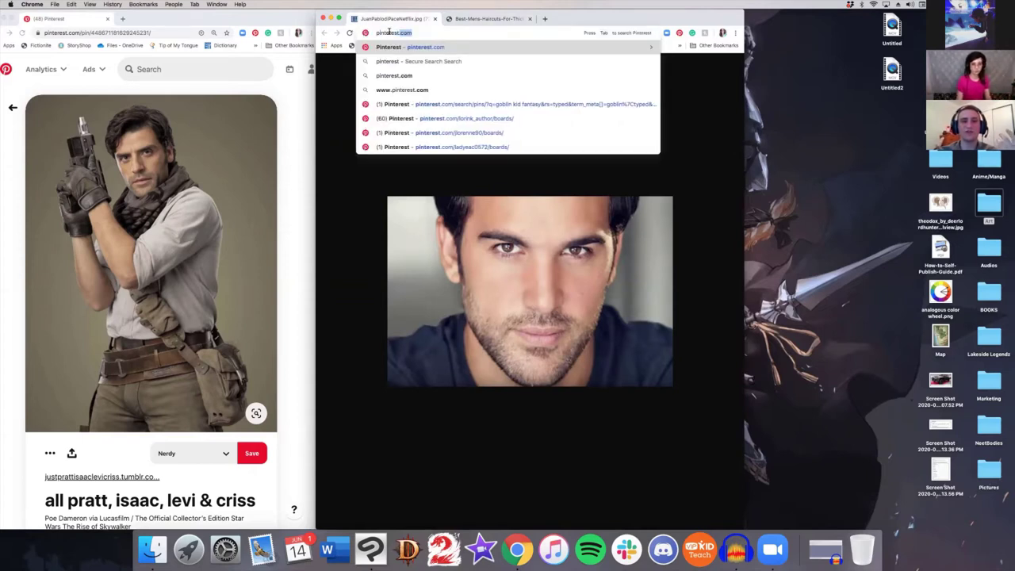
{"action": "key", "text": "Return"}
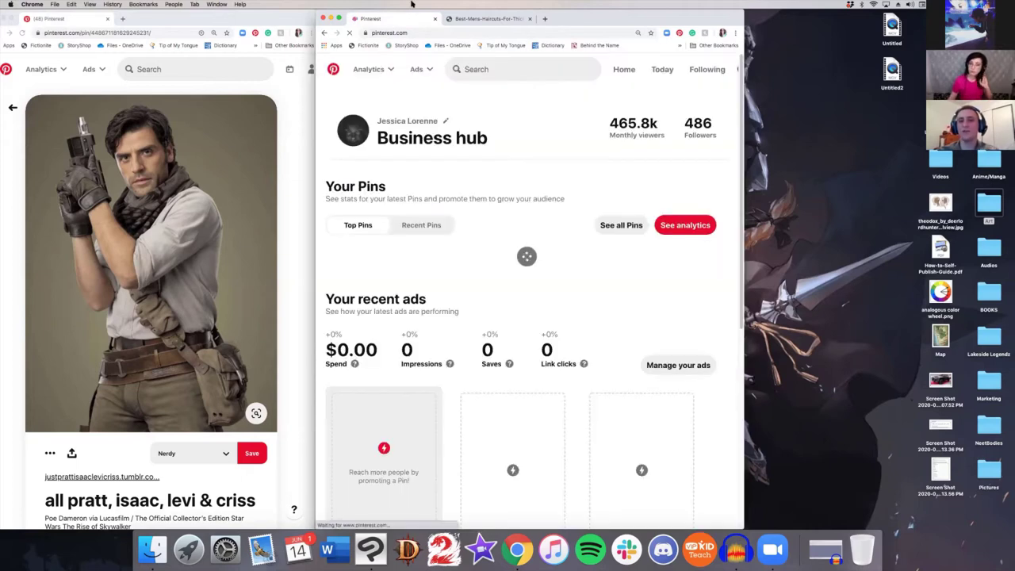
{"action": "left_click", "coordinate": [333, 69]}
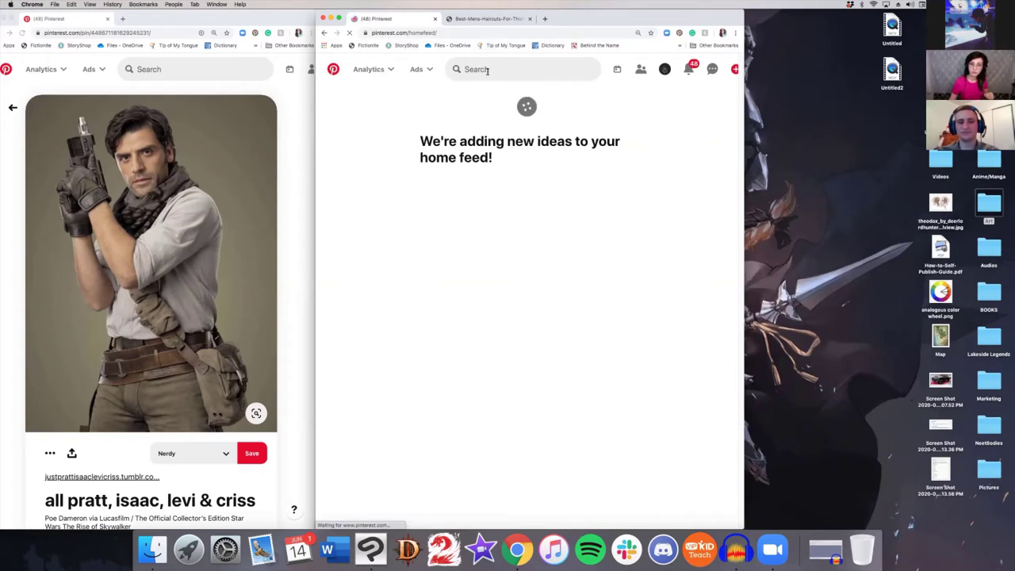
Search Pinterest for "pauldrons"
{"action": "left_click", "coordinate": [486, 70]}
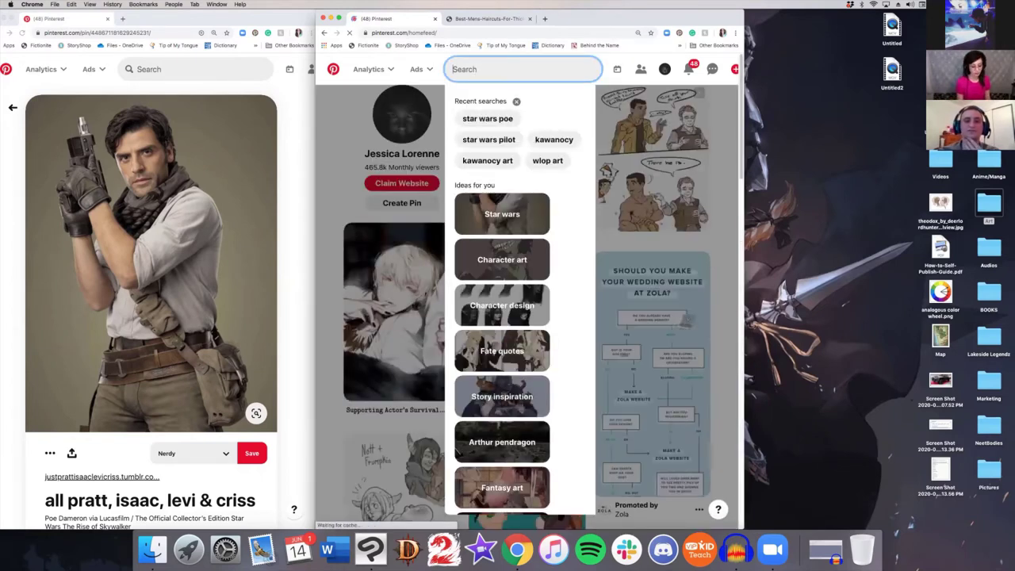
{"action": "type", "text": "pauldrons"}
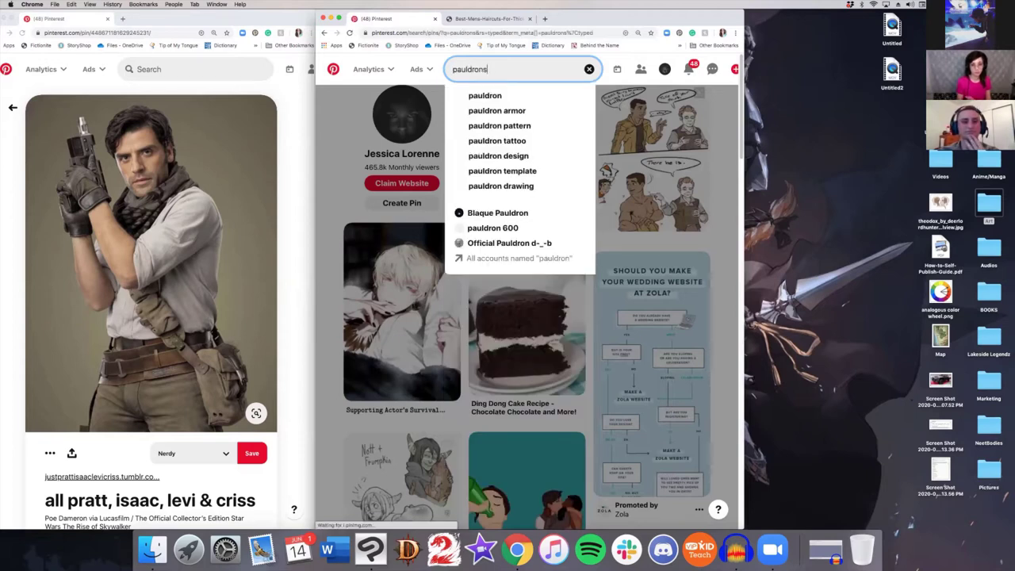
{"action": "key", "text": "Return"}
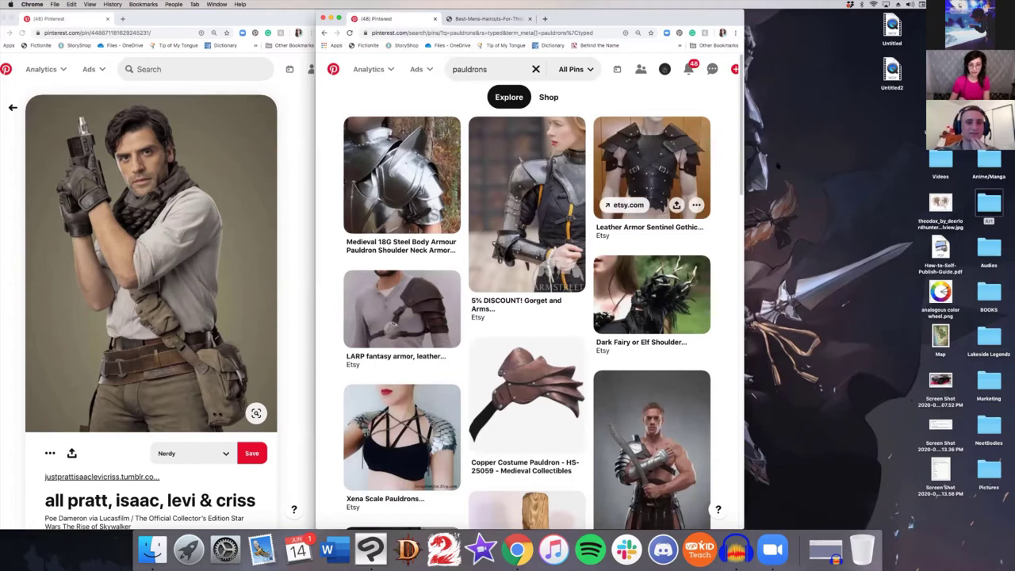
Browse the pauldron results and open the Steel Gladiator Set - Spartacus Armor pin
{"action": "scroll", "coordinate": [743, 156], "scroll_direction": "down", "scroll_amount": 5}
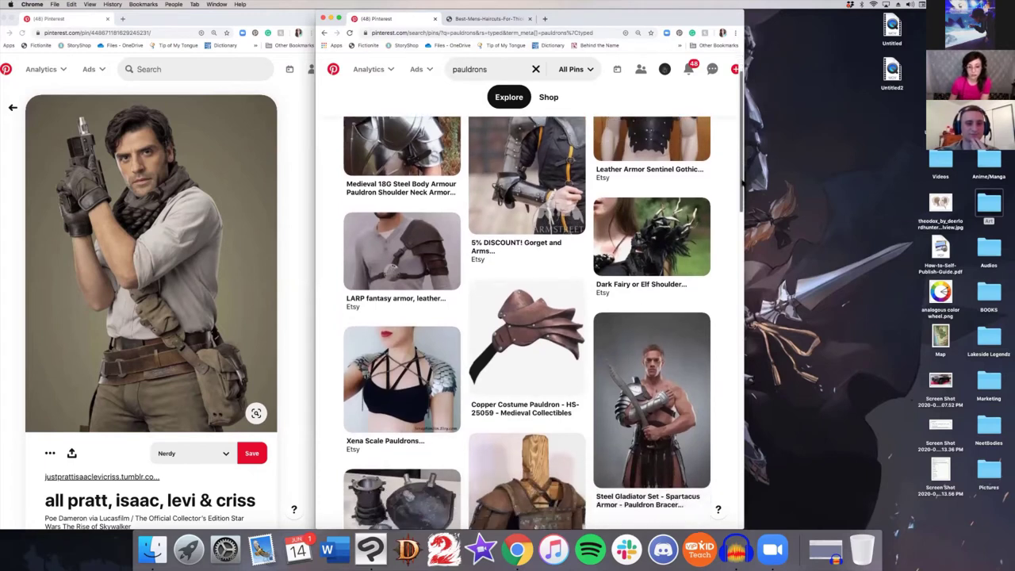
{"action": "scroll", "coordinate": [528, 317], "scroll_direction": "down", "scroll_amount": 2}
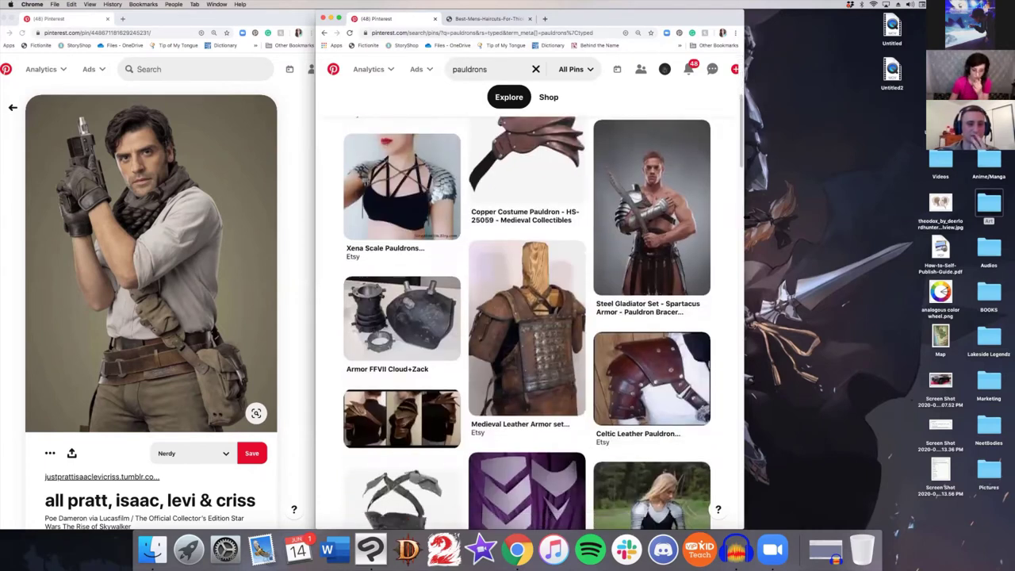
{"action": "scroll", "coordinate": [737, 197], "scroll_direction": "down", "scroll_amount": 6}
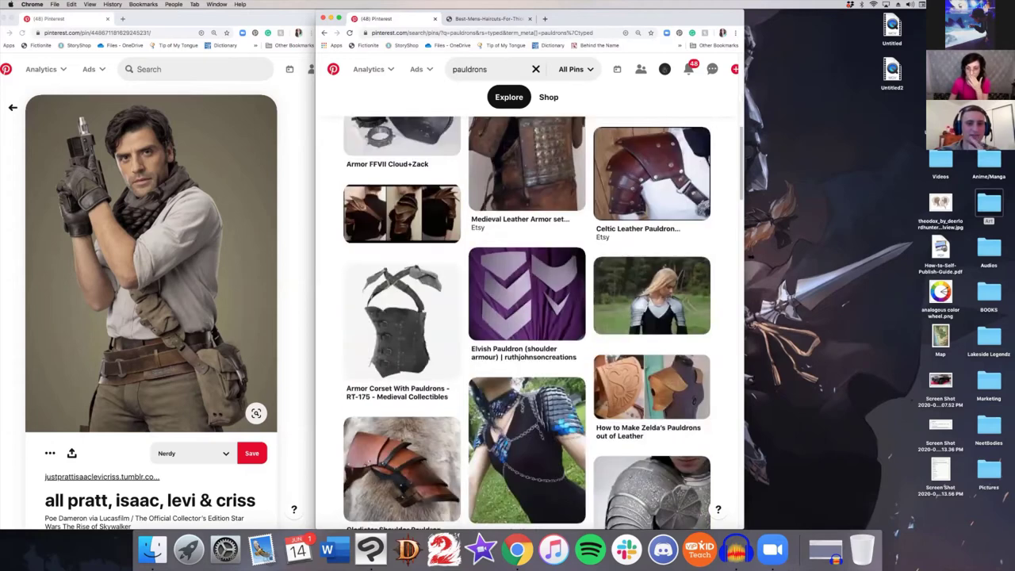
{"action": "scroll", "coordinate": [737, 196], "scroll_direction": "down", "scroll_amount": 3}
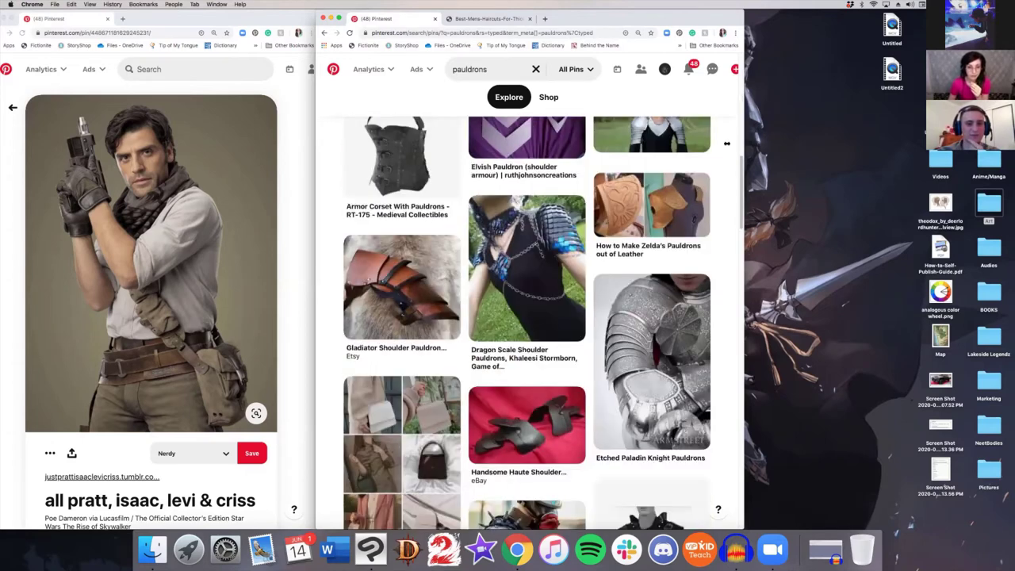
{"action": "scroll", "coordinate": [528, 317], "scroll_direction": "up", "scroll_amount": 1}
{"action": "scroll", "coordinate": [543, 323], "scroll_direction": "up", "scroll_amount": 4}
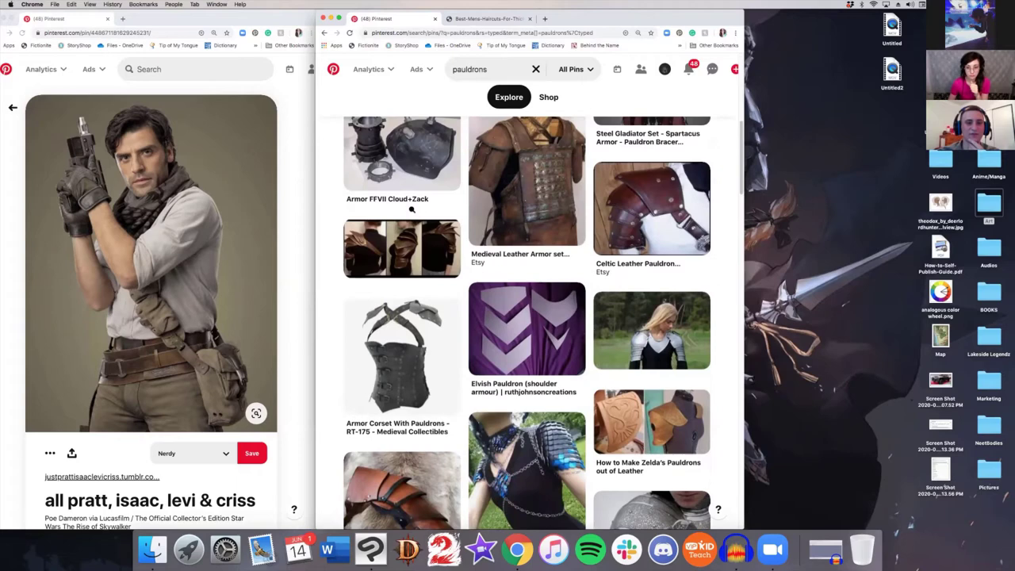
{"action": "scroll", "coordinate": [474, 308], "scroll_direction": "up", "scroll_amount": 5}
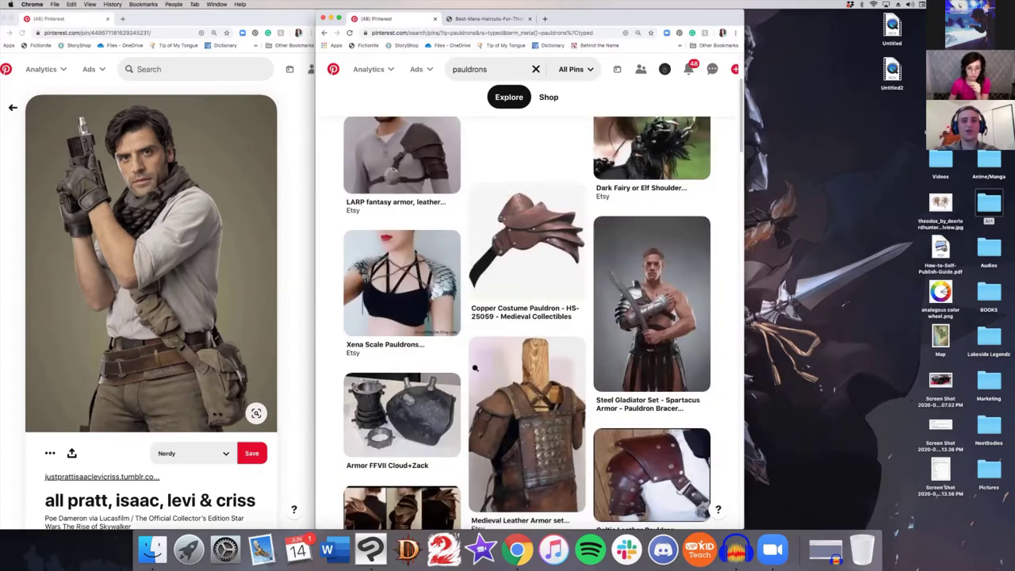
{"action": "scroll", "coordinate": [474, 368], "scroll_direction": "up", "scroll_amount": 2}
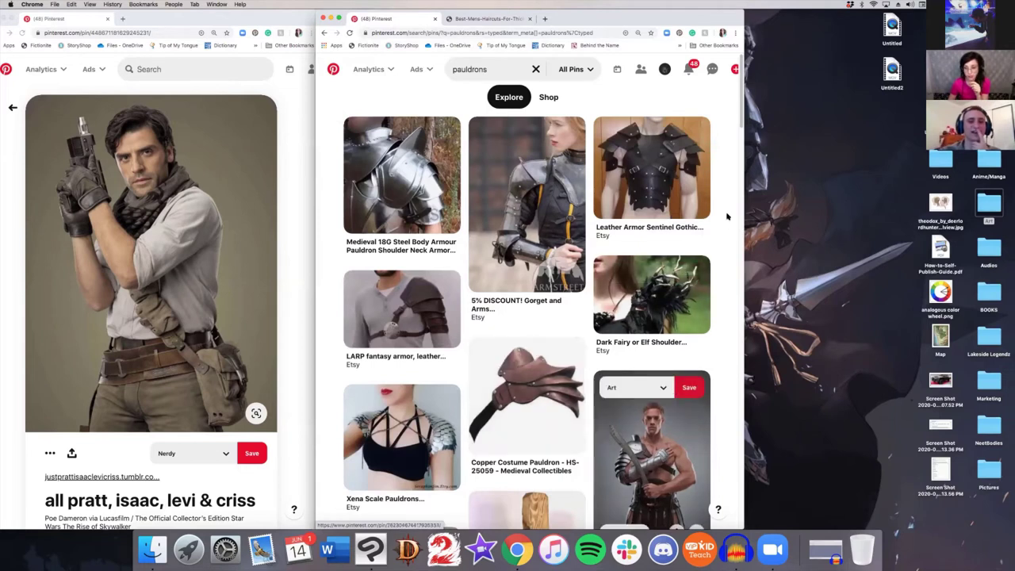
{"action": "scroll", "coordinate": [702, 288], "scroll_direction": "down", "scroll_amount": 3}
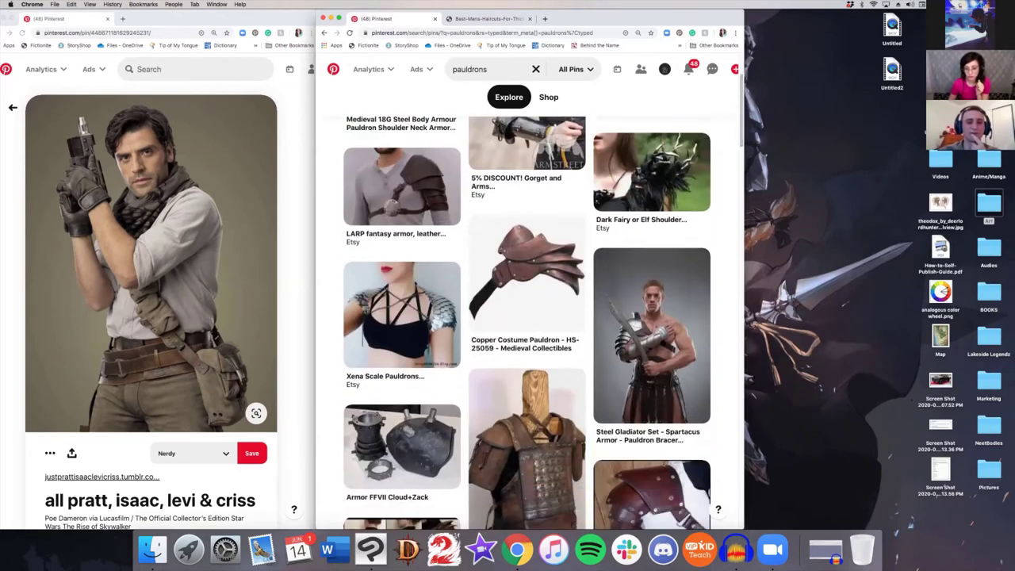
{"action": "left_click", "coordinate": [663, 344]}
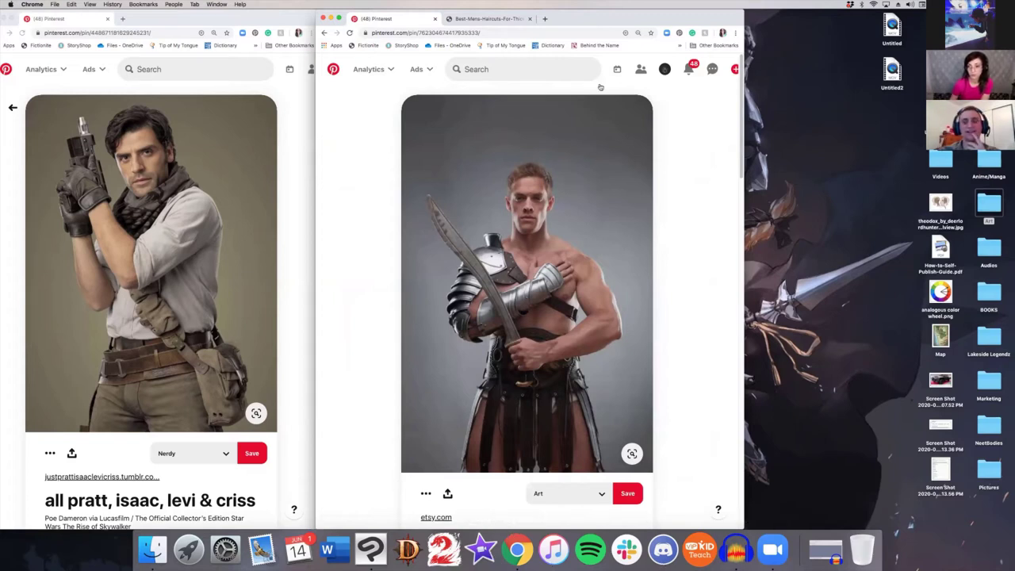
Detach the haircut photo into its own window and arrange the three reference windows side by side
{"action": "mouse_move", "coordinate": [605, 16]}
{"action": "left_mouse_down"}
{"action": "mouse_move", "coordinate": [811, 15]}
{"action": "mouse_move", "coordinate": [610, 16]}
{"action": "left_mouse_up"}
{"action": "left_click_drag", "start_coordinate": [484, 20], "coordinate": [823, 9]}
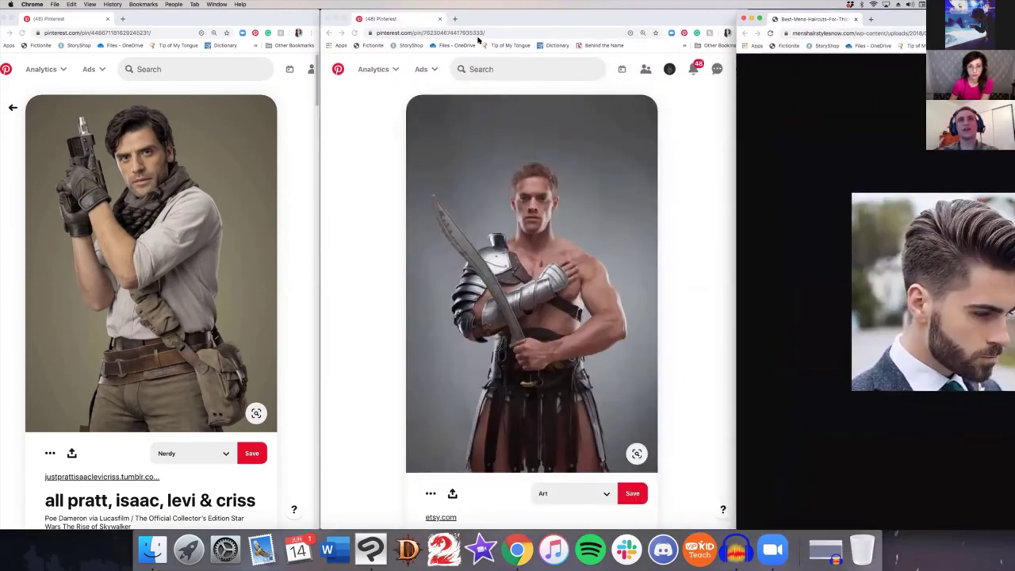
{"action": "left_click_drag", "start_coordinate": [287, 17], "coordinate": [264, 18]}
{"action": "left_click_drag", "start_coordinate": [497, 18], "coordinate": [432, 16]}
{"action": "left_click_drag", "start_coordinate": [833, 16], "coordinate": [698, 17]}
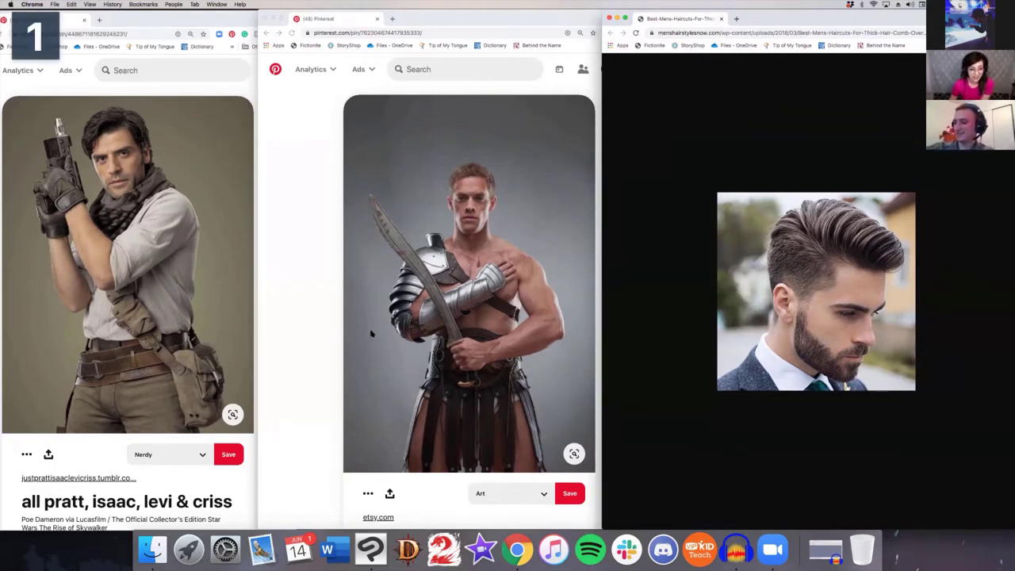
Switch to Clip Studio Paint and sketch a head circle in the upper middle of the canvas, redrawing it with brush density 50
{"action": "left_click", "coordinate": [684, 404]}
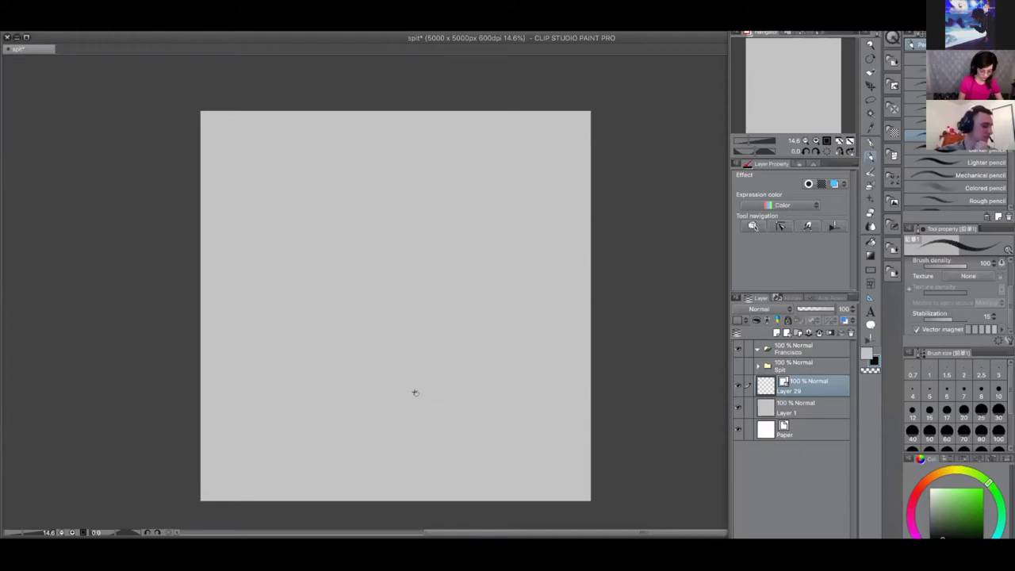
{"action": "mouse_move", "coordinate": [369, 176]}
{"action": "left_mouse_down"}
{"action": "mouse_move", "coordinate": [425, 188]}
{"action": "mouse_move", "coordinate": [347, 191]}
{"action": "mouse_move", "coordinate": [438, 232]}
{"action": "mouse_move", "coordinate": [428, 180]}
{"action": "left_mouse_up"}
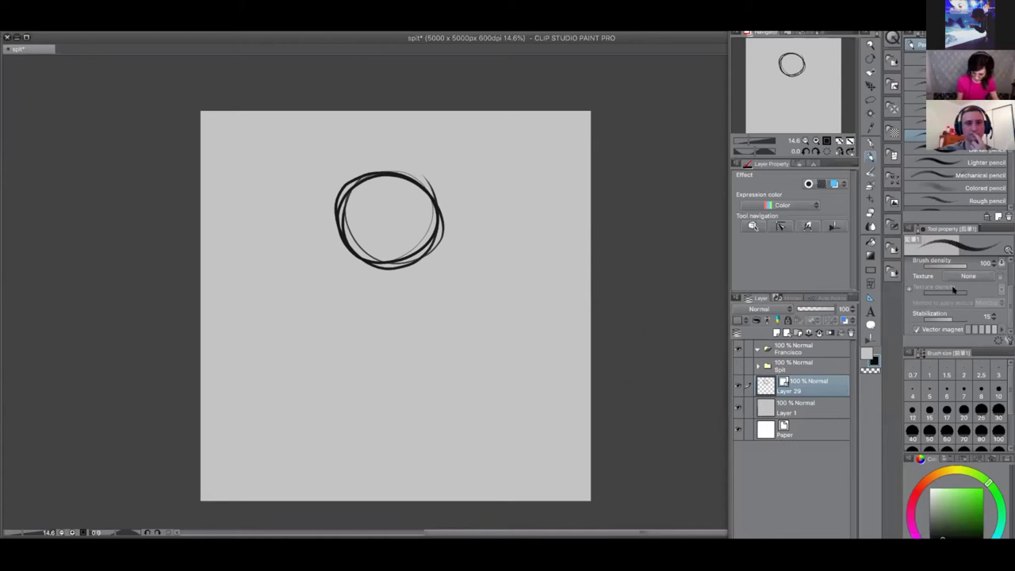
{"action": "scroll", "coordinate": [956, 293], "scroll_direction": "up", "scroll_amount": 1}
{"action": "scroll", "coordinate": [955, 294], "scroll_direction": "up", "scroll_amount": 2}
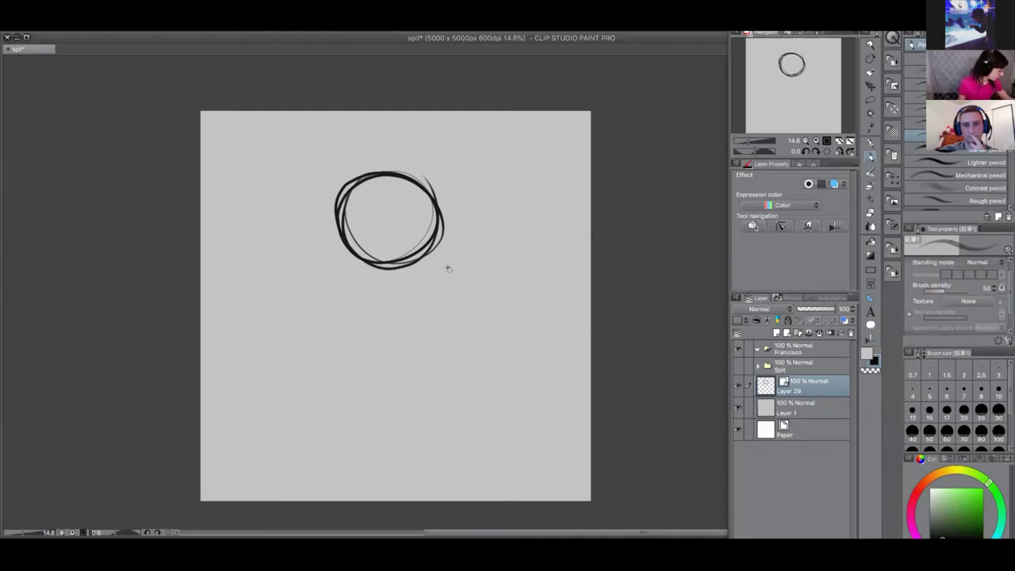
{"action": "key", "text": "Delete"}
{"action": "mouse_move", "coordinate": [412, 165]}
{"action": "left_mouse_down"}
{"action": "mouse_move", "coordinate": [351, 193]}
{"action": "mouse_move", "coordinate": [397, 155]}
{"action": "mouse_move", "coordinate": [446, 181]}
{"action": "mouse_move", "coordinate": [350, 218]}
{"action": "mouse_move", "coordinate": [452, 199]}
{"action": "left_mouse_up"}
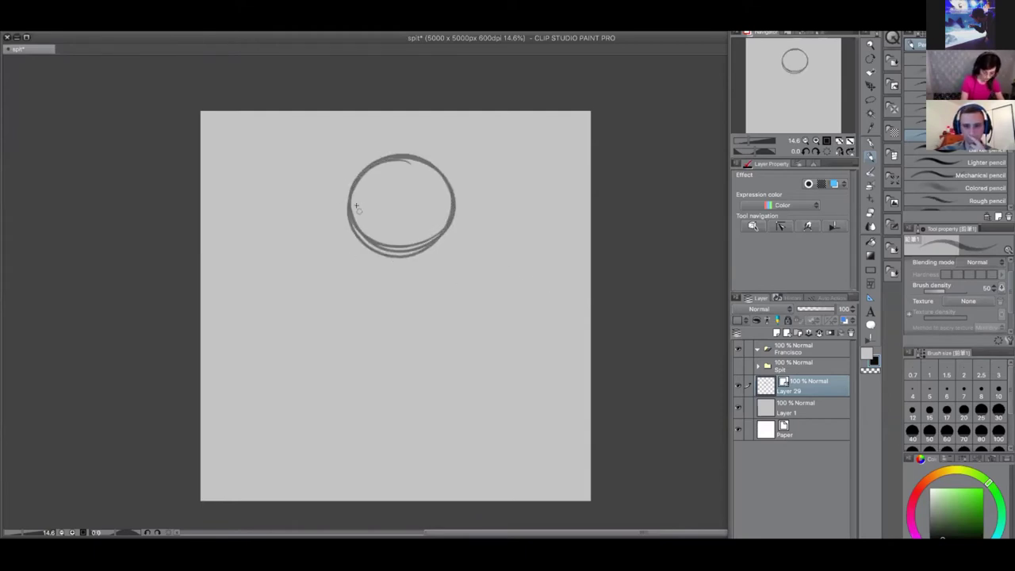
Lasso the head circle, scale it up to 136%, reposition it in the upper canvas and deselect
{"action": "left_click", "coordinate": [872, 99]}
{"action": "mouse_move", "coordinate": [464, 150]}
{"action": "left_mouse_down"}
{"action": "mouse_move", "coordinate": [502, 196]}
{"action": "mouse_move", "coordinate": [471, 138]}
{"action": "mouse_move", "coordinate": [444, 117]}
{"action": "left_mouse_up"}
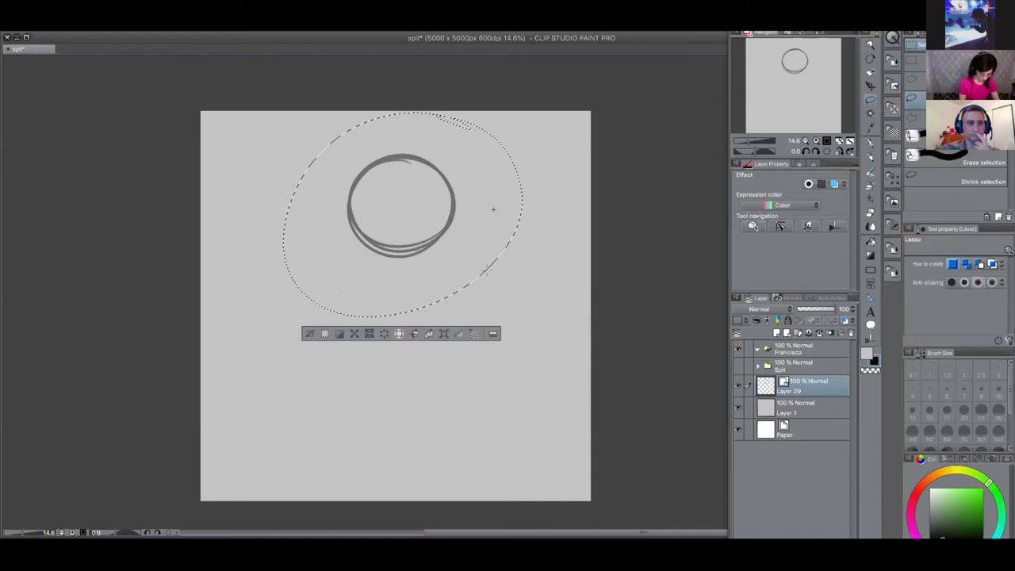
{"action": "key", "text": "ctrl+t"}
{"action": "left_click_drag", "start_coordinate": [401, 316], "coordinate": [398, 388]}
{"action": "left_click_drag", "start_coordinate": [420, 318], "coordinate": [415, 306]}
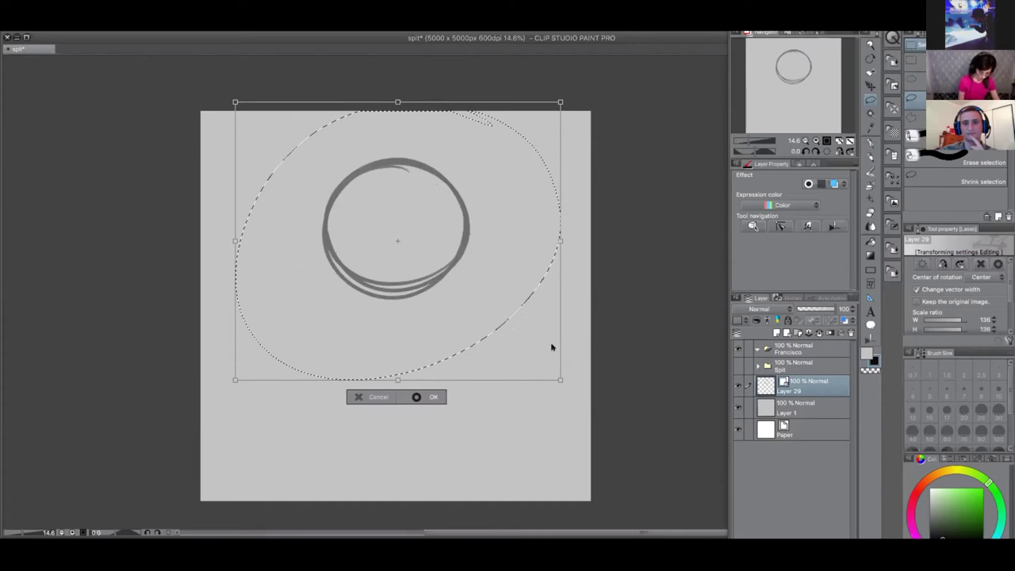
{"action": "left_click", "coordinate": [431, 396]}
{"action": "key", "text": "ctrl+d"}
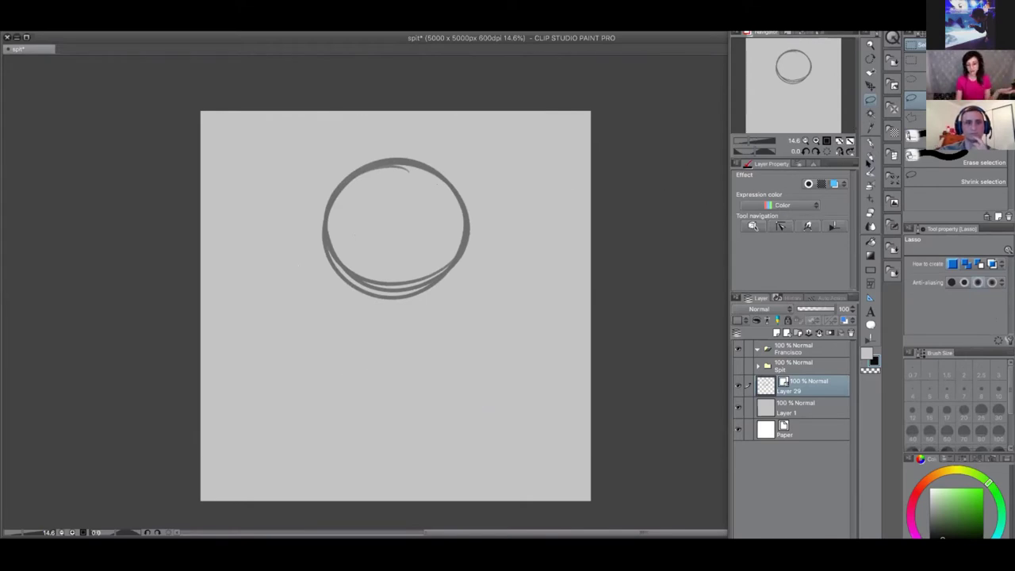
Sketch the jaw with the pencil, tapering both cheek lines down from the circle to a flat chin
{"action": "left_click", "coordinate": [870, 157]}
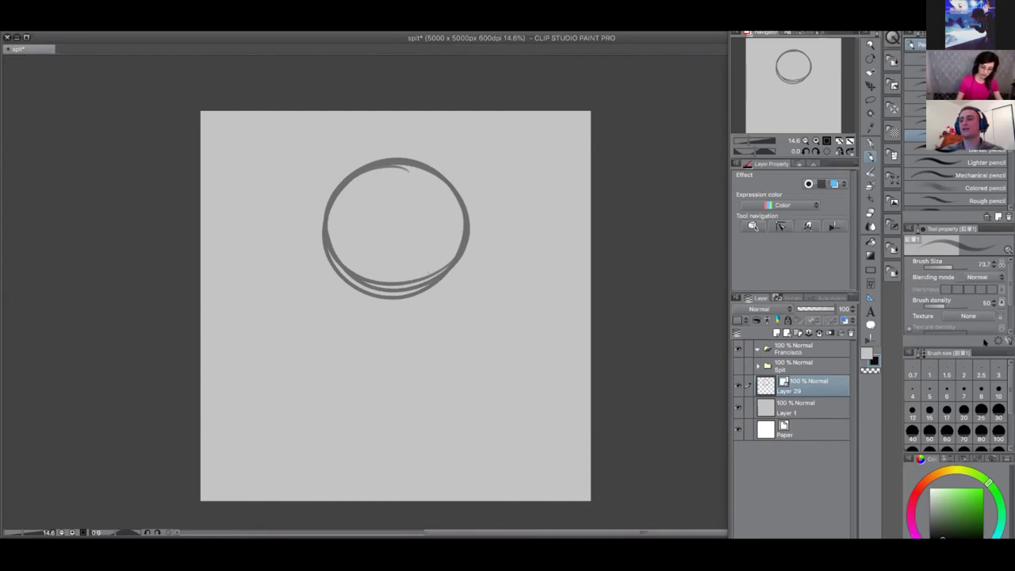
{"action": "mouse_move", "coordinate": [325, 242]}
{"action": "left_mouse_down"}
{"action": "mouse_move", "coordinate": [354, 339]}
{"action": "mouse_move", "coordinate": [388, 372]}
{"action": "left_mouse_up"}
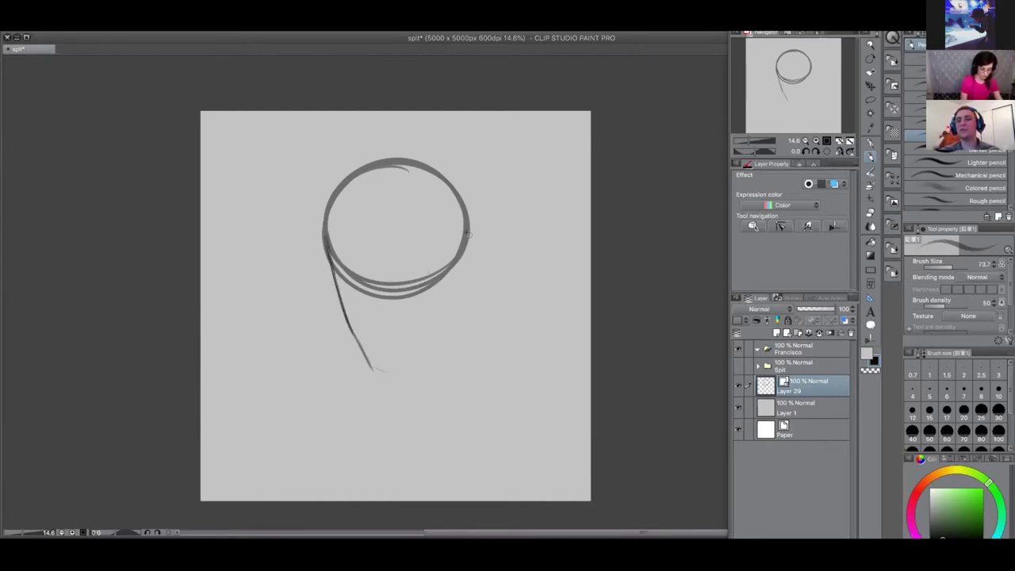
{"action": "left_click_drag", "start_coordinate": [468, 231], "coordinate": [458, 323]}
{"action": "mouse_move", "coordinate": [464, 251]}
{"action": "left_mouse_down"}
{"action": "mouse_move", "coordinate": [442, 361]}
{"action": "mouse_move", "coordinate": [416, 366]}
{"action": "left_mouse_up"}
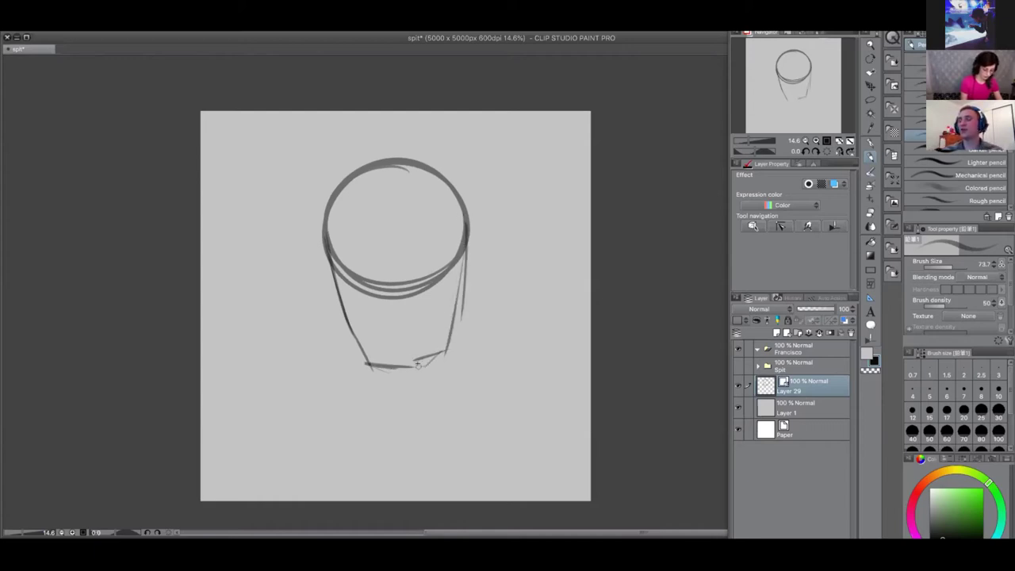
{"action": "left_click_drag", "start_coordinate": [323, 241], "coordinate": [366, 356]}
{"action": "mouse_move", "coordinate": [349, 314]}
{"action": "left_mouse_down"}
{"action": "mouse_move", "coordinate": [370, 355]}
{"action": "mouse_move", "coordinate": [444, 361]}
{"action": "mouse_move", "coordinate": [460, 188]}
{"action": "left_mouse_up"}
{"action": "left_click_drag", "start_coordinate": [464, 214], "coordinate": [443, 363]}
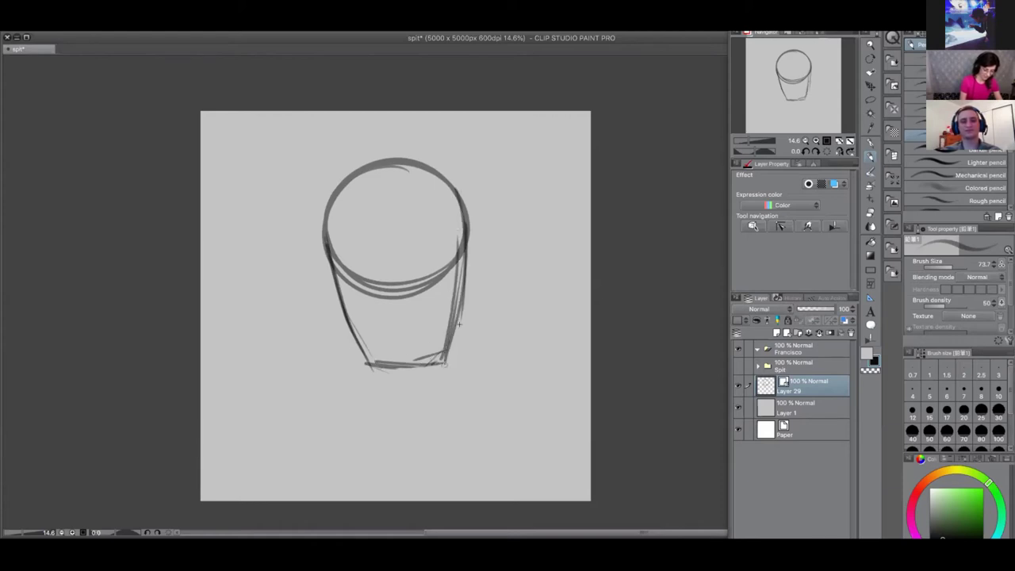
Sketch a narrow ear oval on the left side of the head circle and a curved brow guideline across the forehead
{"action": "mouse_move", "coordinate": [325, 195]}
{"action": "left_mouse_down"}
{"action": "mouse_move", "coordinate": [328, 273]}
{"action": "mouse_move", "coordinate": [320, 181]}
{"action": "mouse_move", "coordinate": [356, 201]}
{"action": "mouse_move", "coordinate": [454, 180]}
{"action": "left_mouse_up"}
{"action": "key", "text": "ctrl+z"}
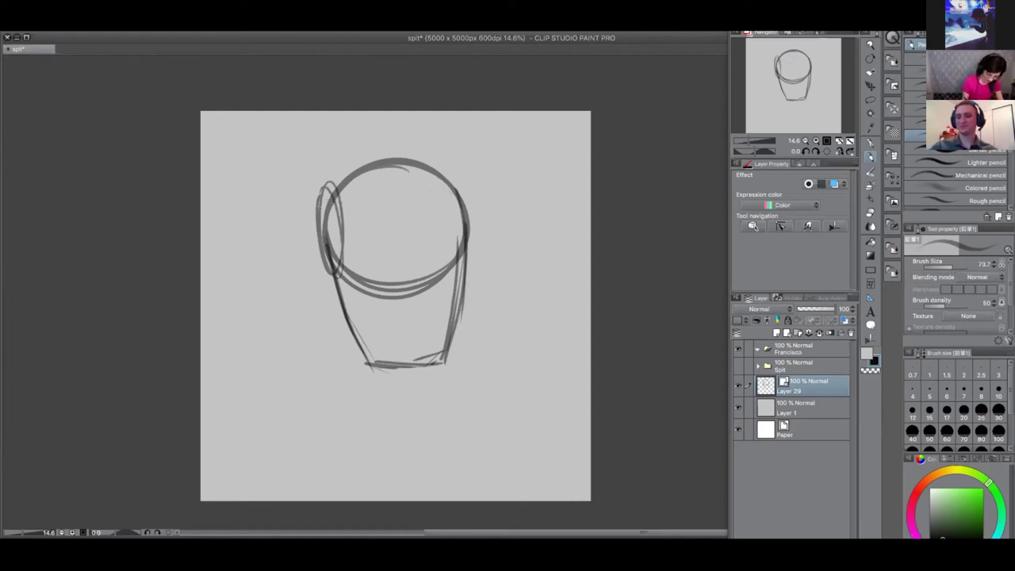
{"action": "left_click_drag", "start_coordinate": [333, 200], "coordinate": [457, 180]}
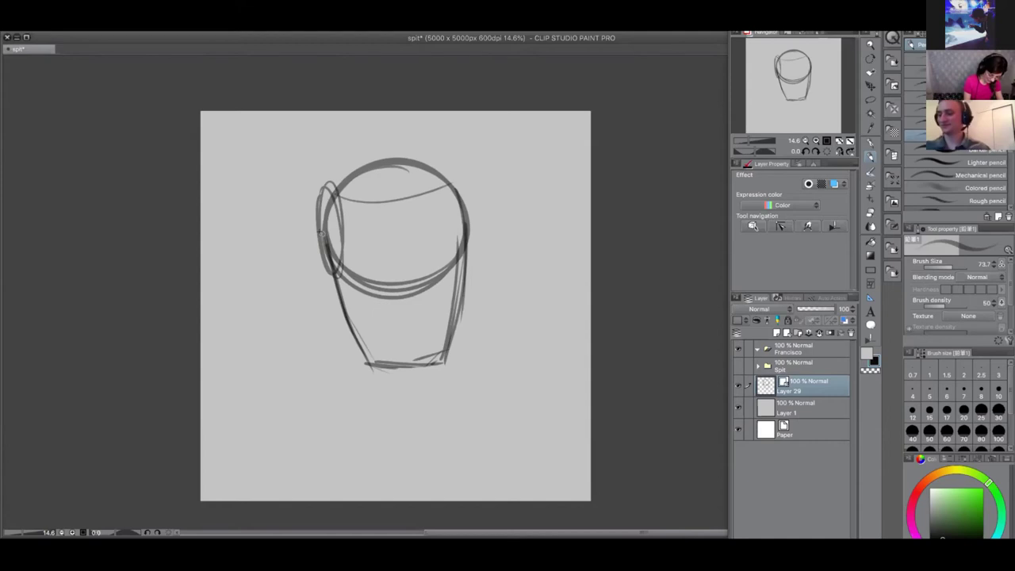
{"action": "mouse_move", "coordinate": [324, 231]}
{"action": "left_mouse_down"}
{"action": "mouse_move", "coordinate": [352, 249]}
{"action": "mouse_move", "coordinate": [439, 248]}
{"action": "mouse_move", "coordinate": [470, 227]}
{"action": "left_mouse_up"}
{"action": "key", "text": "ctrl+z"}
{"action": "mouse_move", "coordinate": [319, 240]}
{"action": "left_mouse_down"}
{"action": "mouse_move", "coordinate": [398, 238]}
{"action": "mouse_move", "coordinate": [471, 213]}
{"action": "left_mouse_up"}
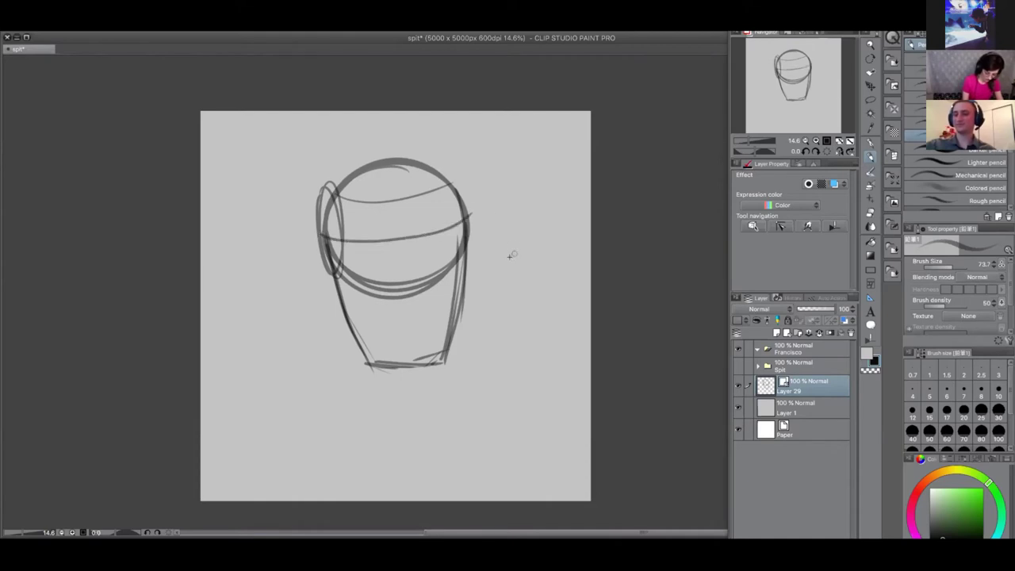
{"action": "key", "text": "ctrl+z"}
{"action": "mouse_move", "coordinate": [309, 249]}
{"action": "left_mouse_down"}
{"action": "mouse_move", "coordinate": [432, 241]}
{"action": "mouse_move", "coordinate": [482, 214]}
{"action": "left_mouse_up"}
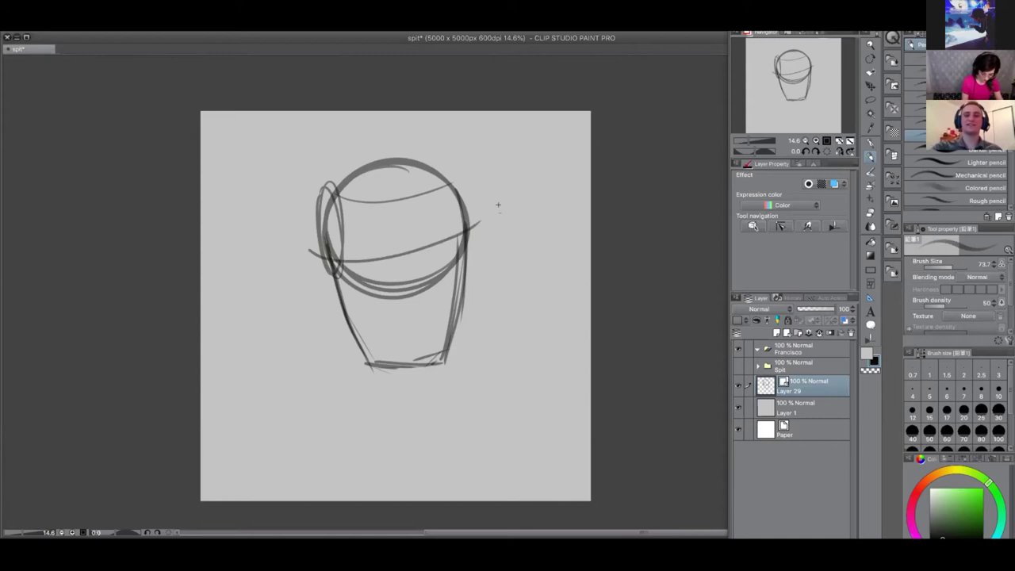
{"action": "key", "text": "ctrl+z"}
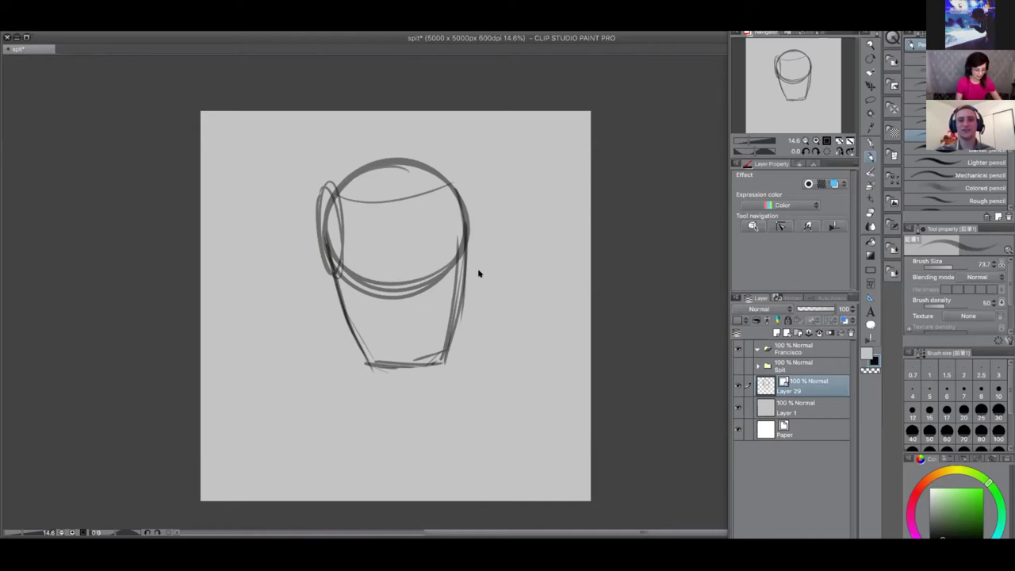
Reinforce the jaw corners and chin, and sketch the left cheek plane with slanted eye guidelines crossing the lower circle
{"action": "mouse_move", "coordinate": [338, 269]}
{"action": "left_mouse_down"}
{"action": "mouse_move", "coordinate": [349, 341]}
{"action": "mouse_move", "coordinate": [338, 299]}
{"action": "mouse_move", "coordinate": [349, 334]}
{"action": "mouse_move", "coordinate": [403, 369]}
{"action": "mouse_move", "coordinate": [383, 358]}
{"action": "mouse_move", "coordinate": [380, 328]}
{"action": "mouse_move", "coordinate": [400, 349]}
{"action": "mouse_move", "coordinate": [372, 348]}
{"action": "mouse_move", "coordinate": [429, 371]}
{"action": "mouse_move", "coordinate": [446, 347]}
{"action": "left_mouse_up"}
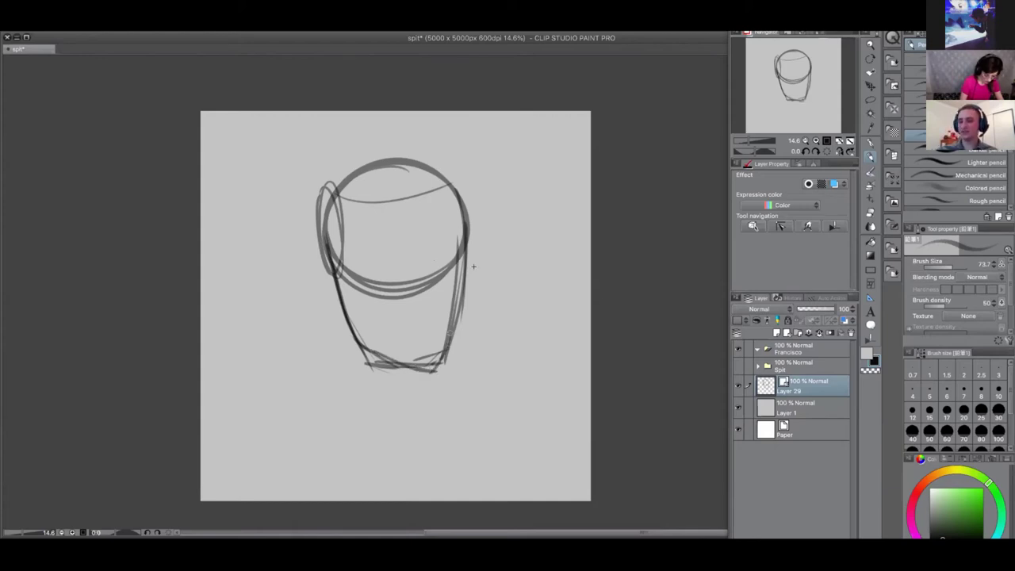
{"action": "mouse_move", "coordinate": [313, 268]}
{"action": "left_mouse_down"}
{"action": "mouse_move", "coordinate": [423, 263]}
{"action": "mouse_move", "coordinate": [503, 228]}
{"action": "mouse_move", "coordinate": [469, 254]}
{"action": "mouse_move", "coordinate": [501, 232]}
{"action": "left_mouse_up"}
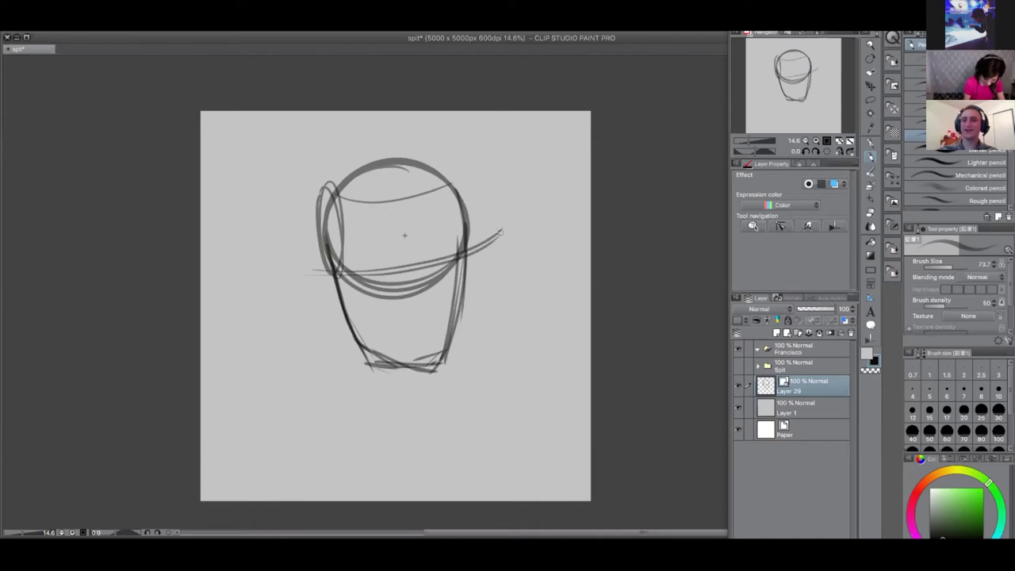
{"action": "mouse_move", "coordinate": [325, 238]}
{"action": "left_mouse_down"}
{"action": "mouse_move", "coordinate": [351, 247]}
{"action": "mouse_move", "coordinate": [363, 307]}
{"action": "mouse_move", "coordinate": [357, 295]}
{"action": "mouse_move", "coordinate": [389, 349]}
{"action": "mouse_move", "coordinate": [374, 324]}
{"action": "mouse_move", "coordinate": [420, 373]}
{"action": "left_mouse_up"}
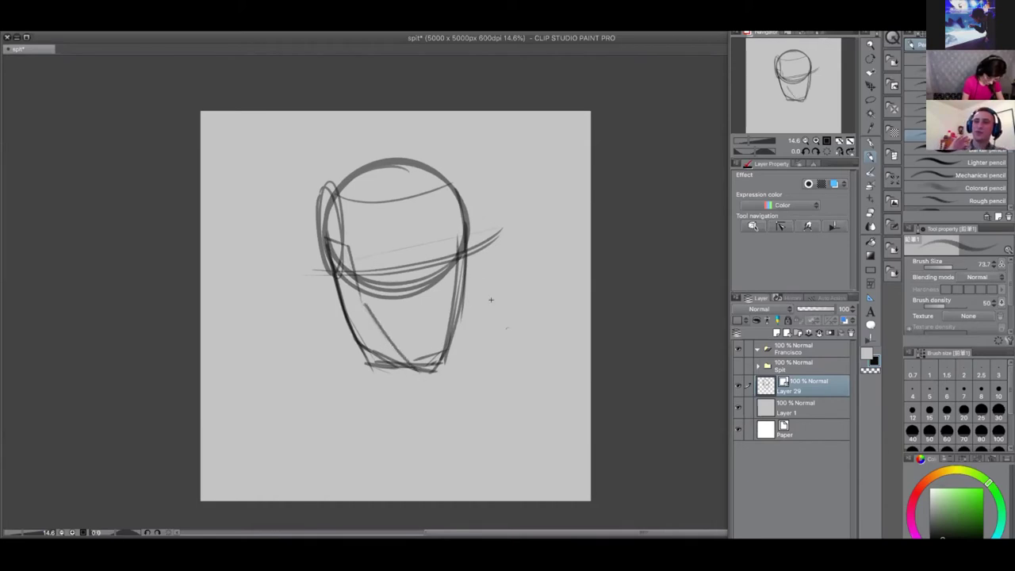
{"action": "mouse_move", "coordinate": [319, 270]}
{"action": "left_mouse_down"}
{"action": "mouse_move", "coordinate": [379, 273]}
{"action": "mouse_move", "coordinate": [492, 228]}
{"action": "left_mouse_up"}
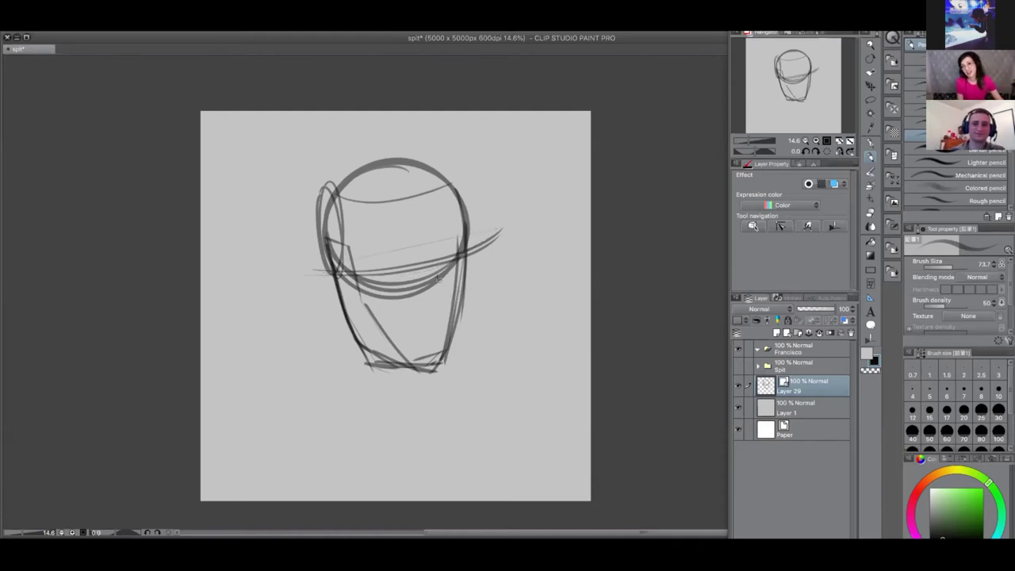
{"action": "mouse_move", "coordinate": [303, 269]}
{"action": "left_mouse_down"}
{"action": "mouse_move", "coordinate": [373, 271]}
{"action": "mouse_move", "coordinate": [499, 219]}
{"action": "left_mouse_up"}
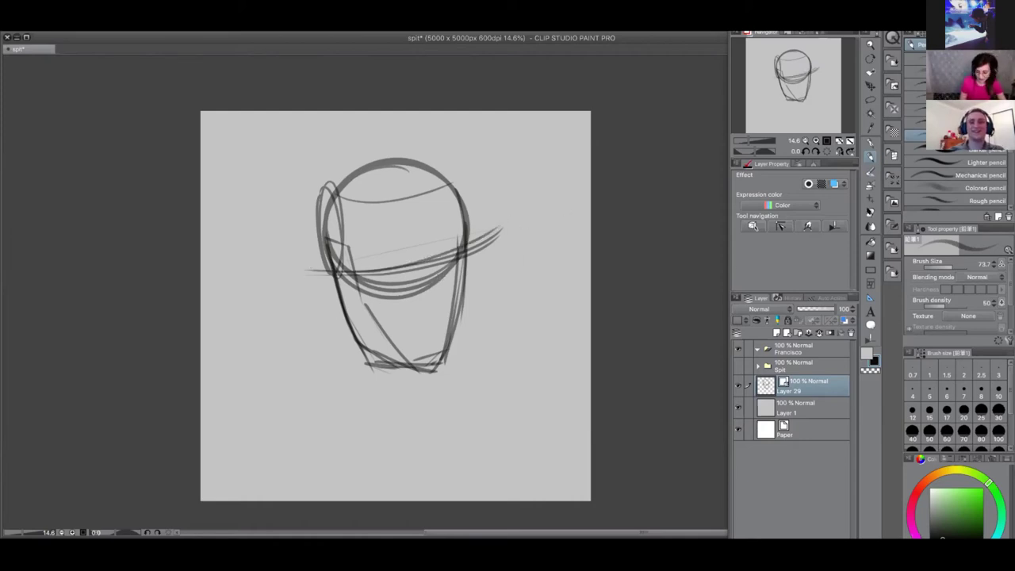
Erase the overlapping slanted eye guidelines with the Rough eraser in vector mode, leaving the circle and jaw intact
{"action": "key", "text": "e"}
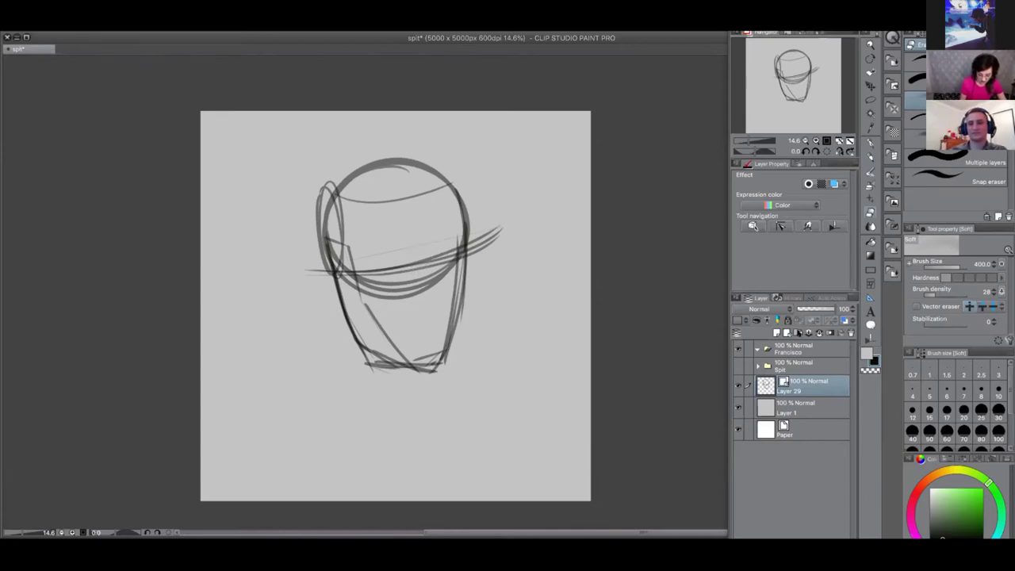
{"action": "left_click", "coordinate": [916, 116]}
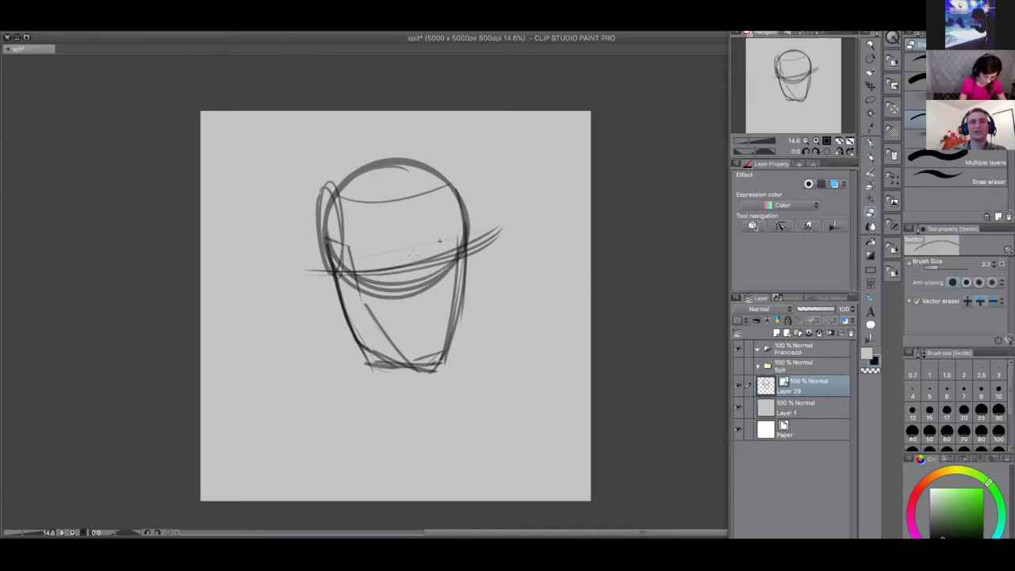
{"action": "mouse_move", "coordinate": [413, 256]}
{"action": "left_mouse_down"}
{"action": "mouse_move", "coordinate": [409, 271]}
{"action": "mouse_move", "coordinate": [429, 252]}
{"action": "left_mouse_up"}
{"action": "left_click", "coordinate": [916, 80]}
{"action": "left_click", "coordinate": [429, 250]}
{"action": "left_click", "coordinate": [387, 269]}
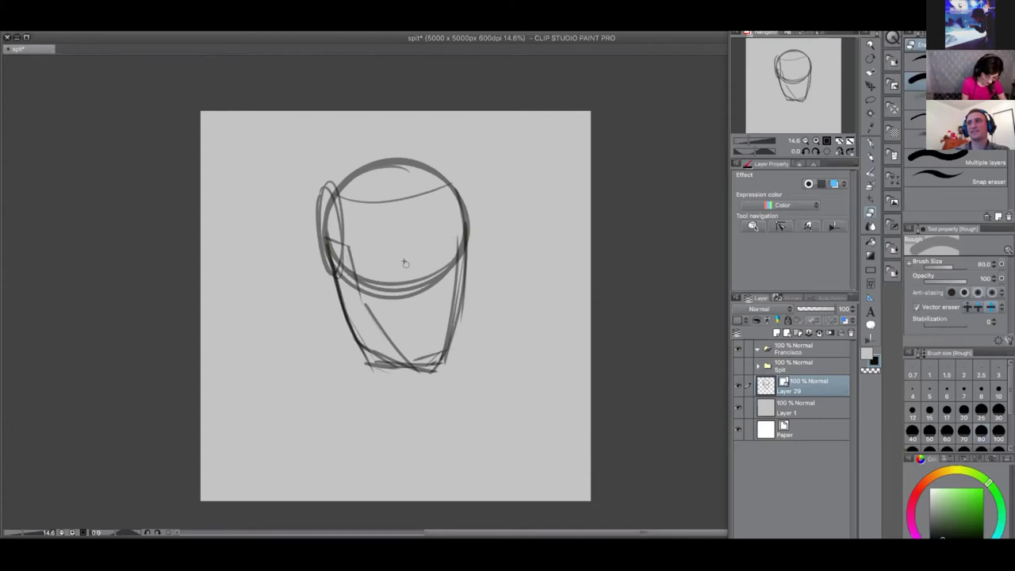
Redraw the slanted eye guideline with the pencil in two strokes, rising from the ear's base past the far cheek
{"action": "key", "text": "p"}
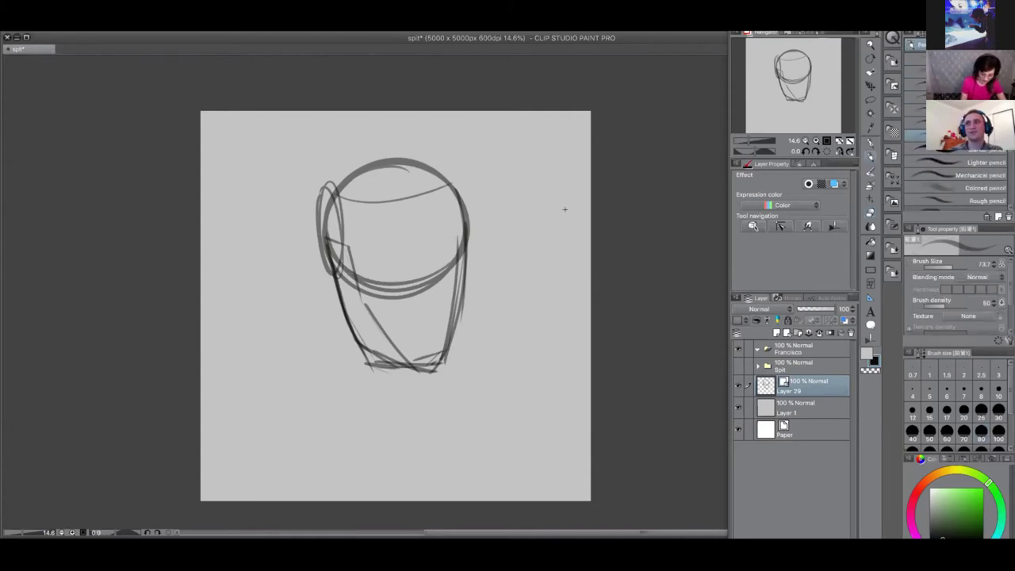
{"action": "mouse_move", "coordinate": [308, 274]}
{"action": "left_mouse_down"}
{"action": "mouse_move", "coordinate": [375, 267]}
{"action": "mouse_move", "coordinate": [514, 228]}
{"action": "left_mouse_up"}
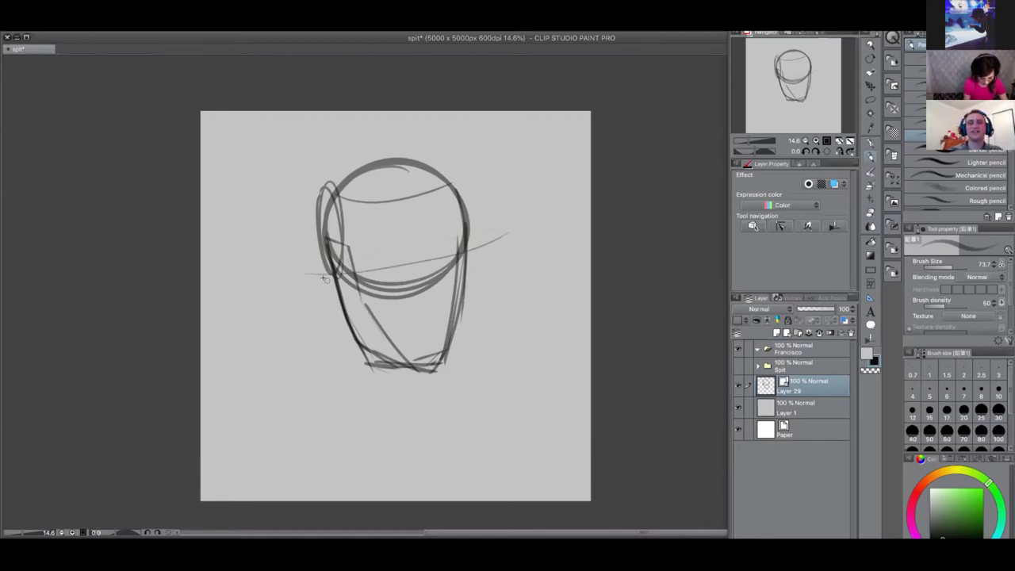
{"action": "mouse_move", "coordinate": [308, 274]}
{"action": "left_mouse_down"}
{"action": "mouse_move", "coordinate": [378, 270]}
{"action": "mouse_move", "coordinate": [510, 223]}
{"action": "left_mouse_up"}
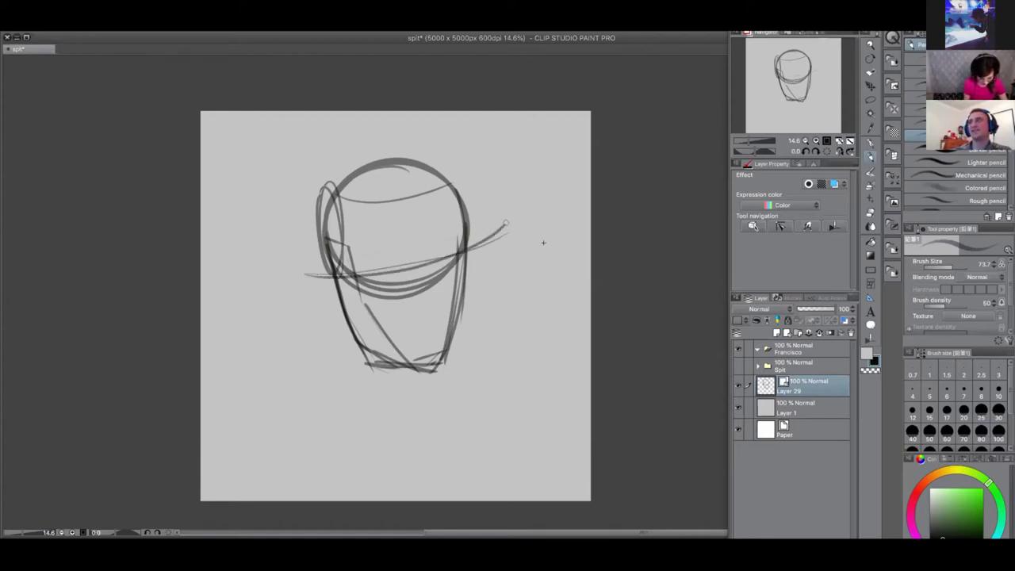
{"action": "mouse_move", "coordinate": [447, 245]}
{"action": "left_mouse_down"}
{"action": "mouse_move", "coordinate": [466, 236]}
{"action": "mouse_move", "coordinate": [441, 253]}
{"action": "mouse_move", "coordinate": [371, 263]}
{"action": "left_mouse_up"}
{"action": "key", "text": "ctrl+z"}
{"action": "key", "text": "ctrl+z"}
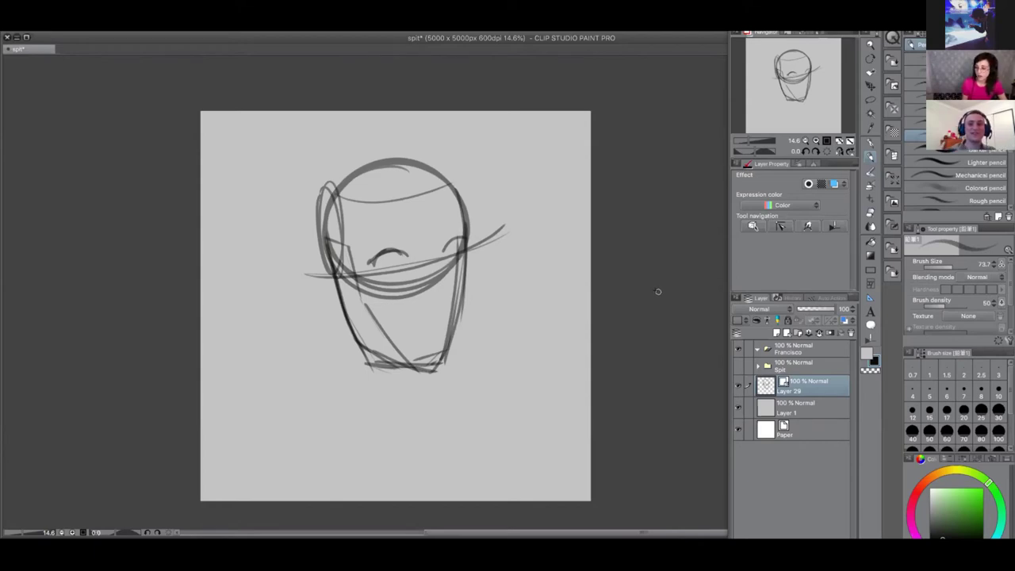
{"action": "key", "text": "ctrl+z"}
{"action": "key", "text": "ctrl+z"}
{"action": "key", "text": "ctrl+z"}
{"action": "key", "text": "ctrl+z"}
{"action": "key", "text": "ctrl+z"}
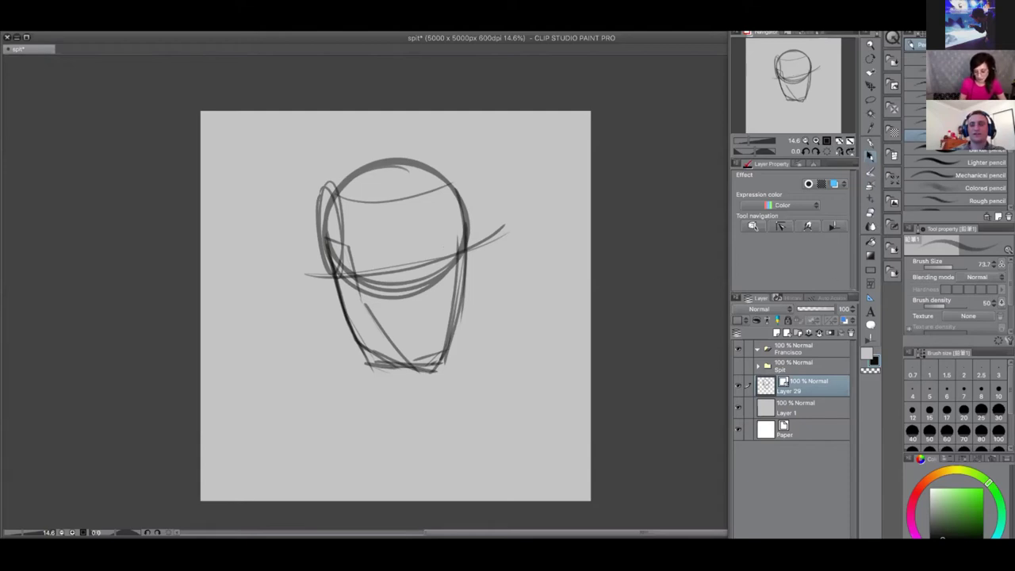
{"action": "left_click_drag", "start_coordinate": [952, 268], "coordinate": [944, 267]}
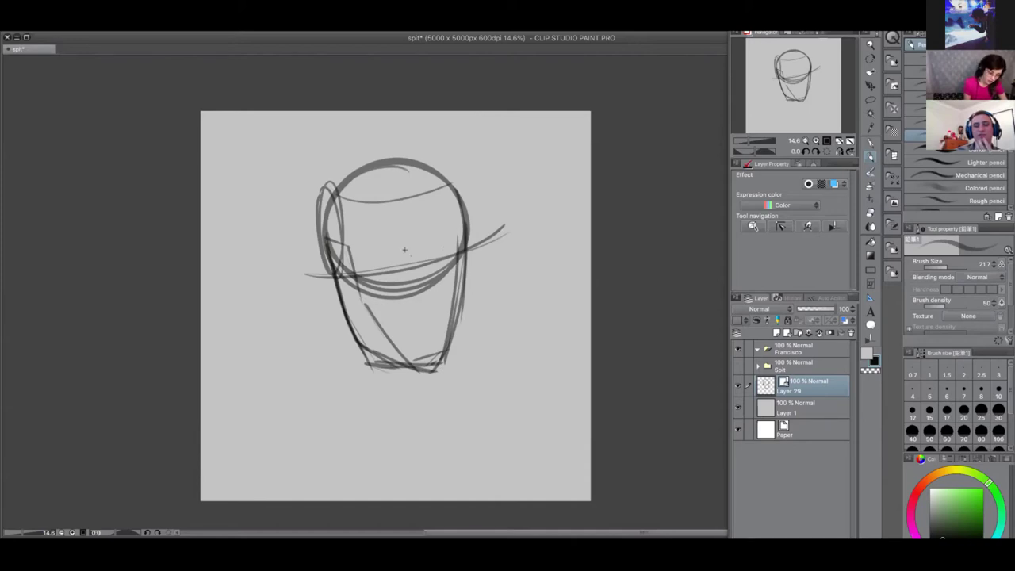
{"action": "mouse_move", "coordinate": [407, 256]}
{"action": "left_mouse_down"}
{"action": "mouse_move", "coordinate": [378, 262]}
{"action": "mouse_move", "coordinate": [395, 259]}
{"action": "left_mouse_up"}
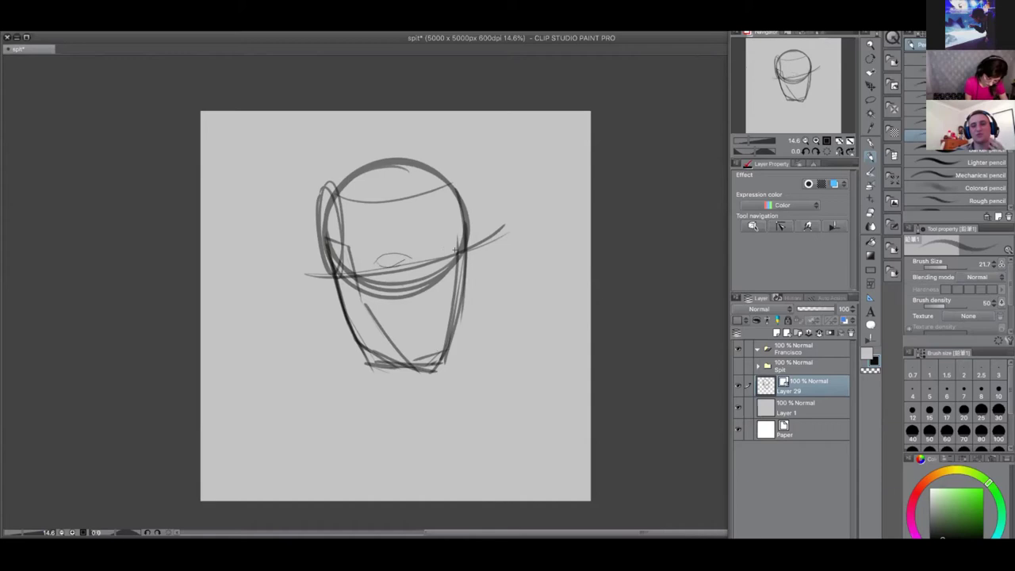
{"action": "key", "text": "super+z"}
{"action": "key", "text": "super+z"}
{"action": "key", "text": "ctrl+z"}
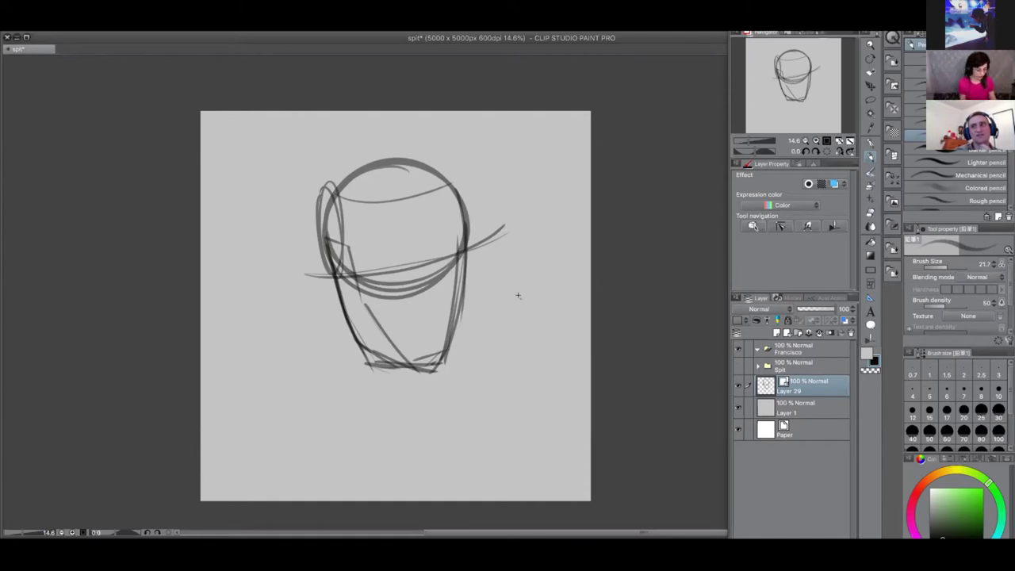
Set the pencil's brush size to 30 and try short eyelid arcs above the eye guideline, undoing each one
{"action": "key", "text": "]"}
{"action": "key", "text": "]"}
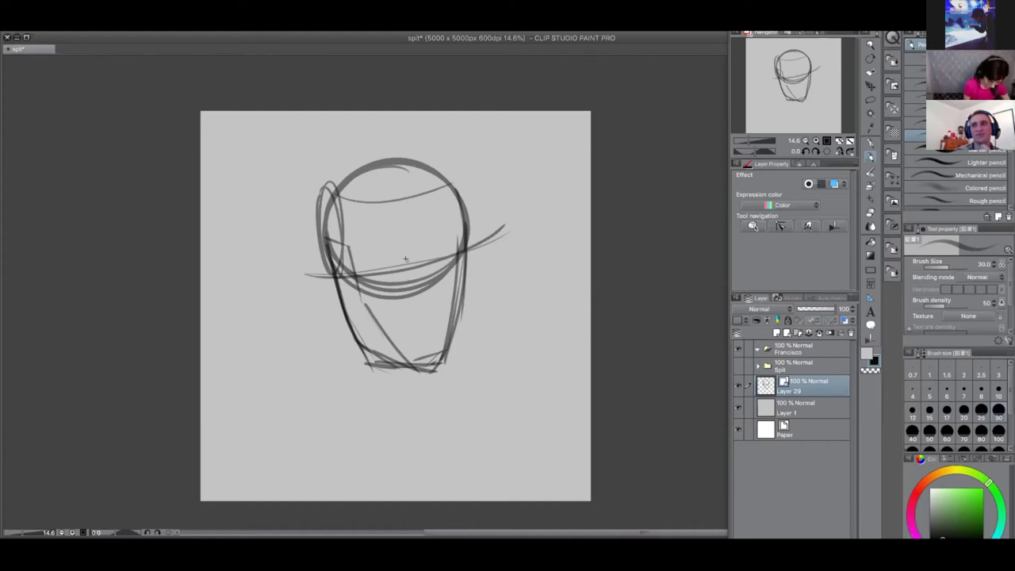
{"action": "mouse_move", "coordinate": [407, 262]}
{"action": "left_mouse_down"}
{"action": "mouse_move", "coordinate": [391, 253]}
{"action": "mouse_move", "coordinate": [378, 261]}
{"action": "left_mouse_up"}
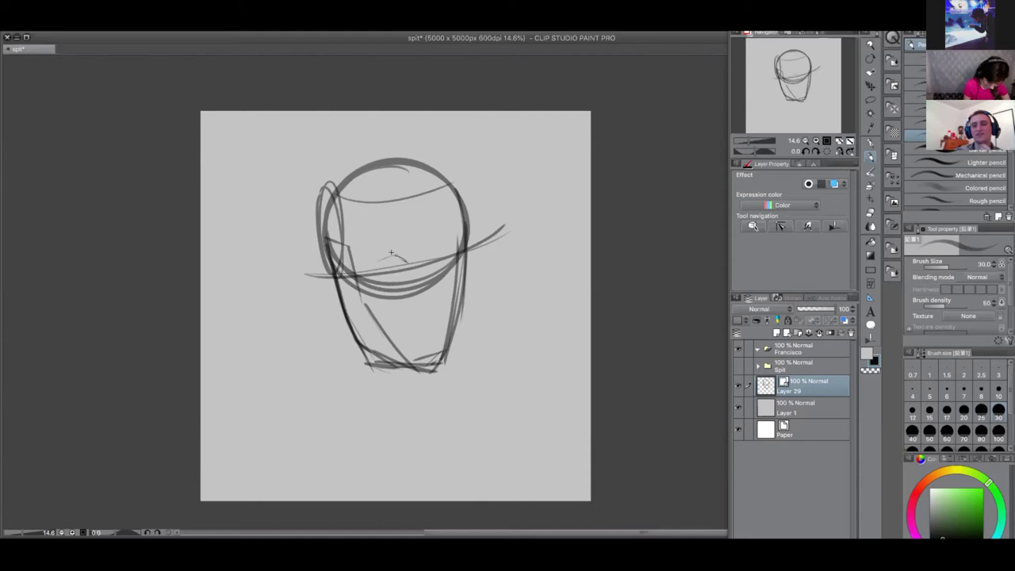
{"action": "key", "text": "super+z"}
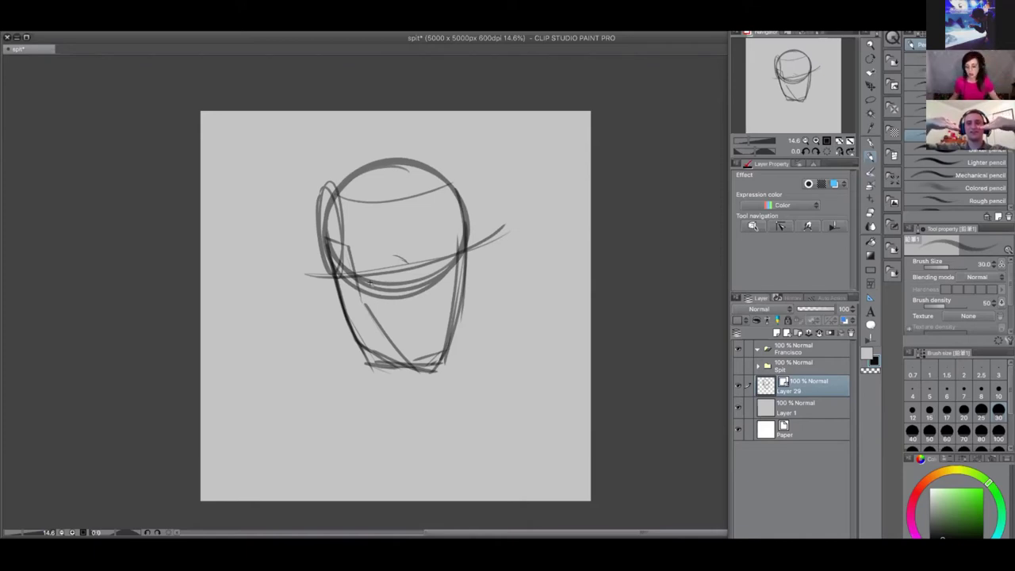
{"action": "key", "text": "super+z"}
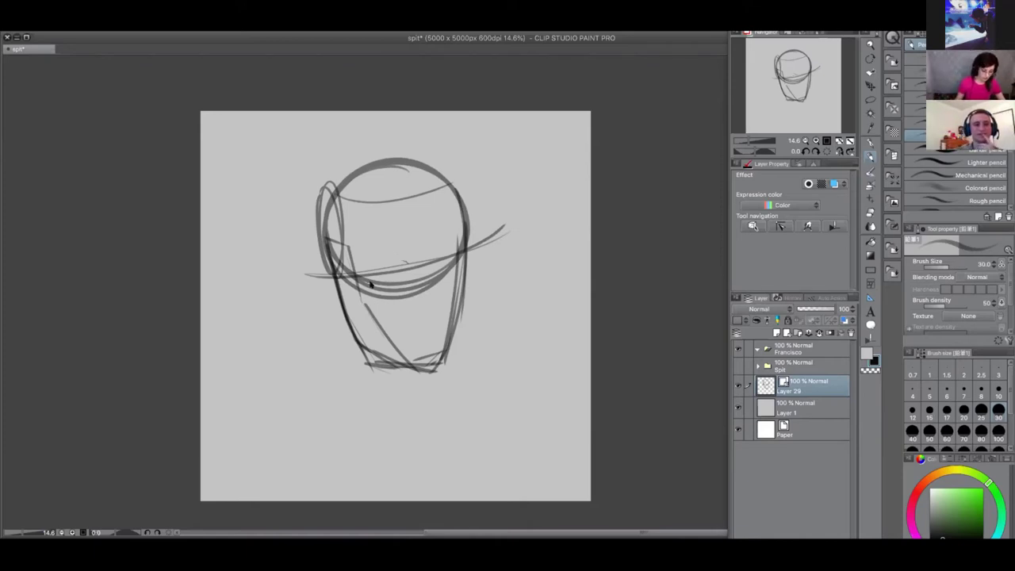
{"action": "left_click_drag", "start_coordinate": [406, 259], "coordinate": [381, 249]}
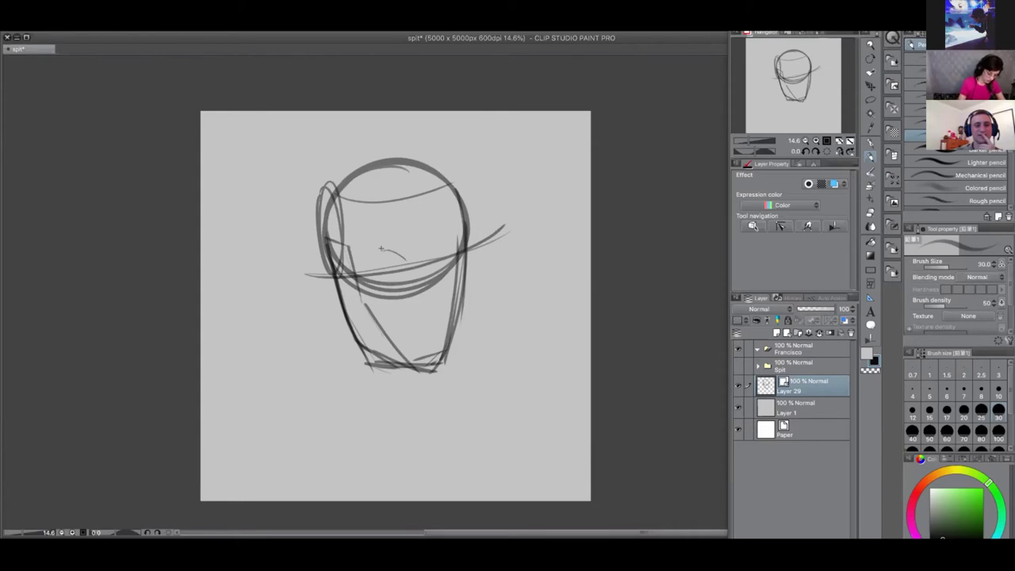
{"action": "key", "text": "ctrl+z"}
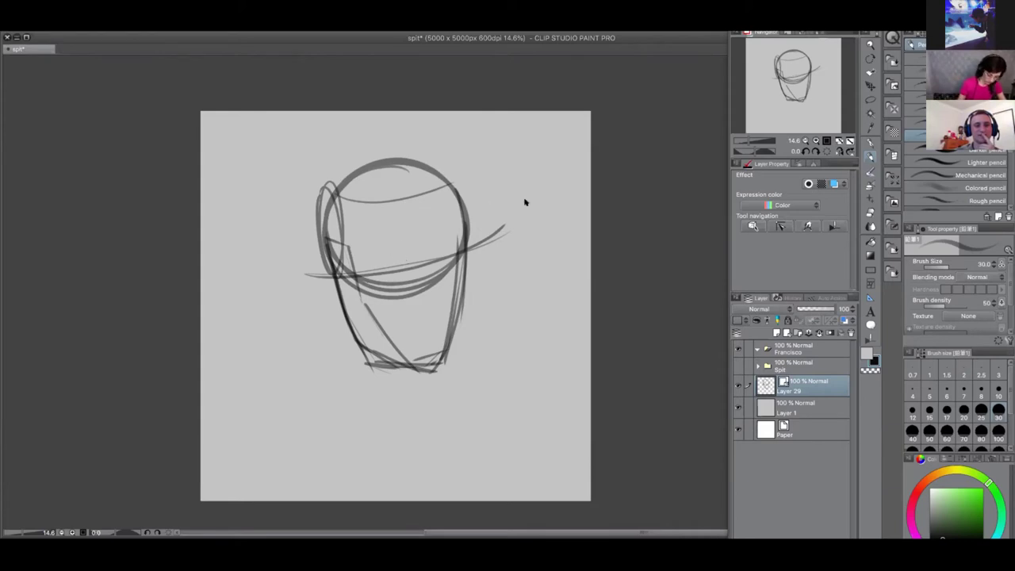
Sketch a curved vertical centre line from the forehead to the chin and the nose along it, with bridge, tip and nostril
{"action": "left_click_drag", "start_coordinate": [408, 170], "coordinate": [433, 353]}
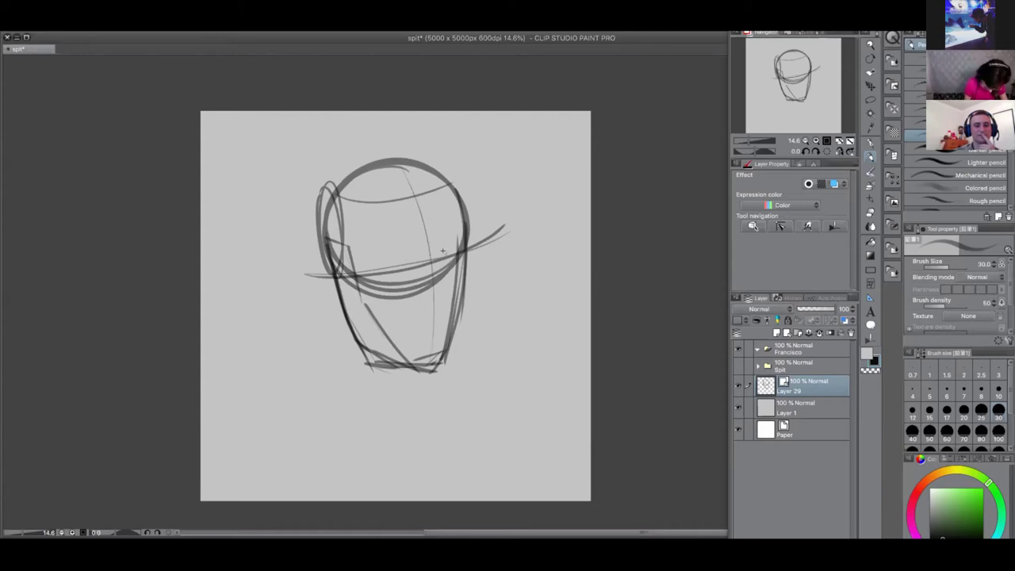
{"action": "left_click_drag", "start_coordinate": [438, 252], "coordinate": [432, 277]}
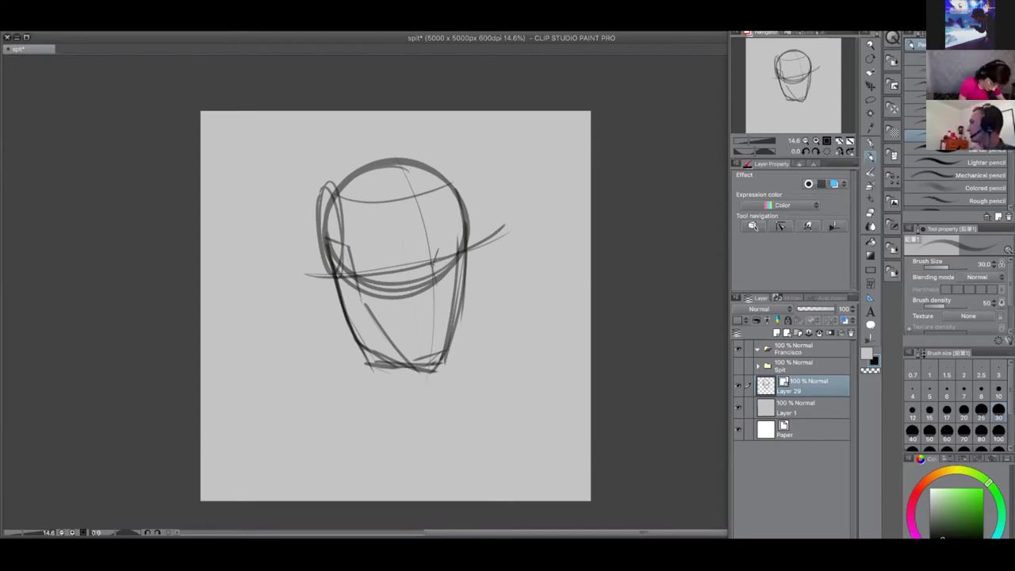
{"action": "mouse_move", "coordinate": [442, 292]}
{"action": "left_mouse_down"}
{"action": "mouse_move", "coordinate": [440, 306]}
{"action": "mouse_move", "coordinate": [422, 310]}
{"action": "left_mouse_up"}
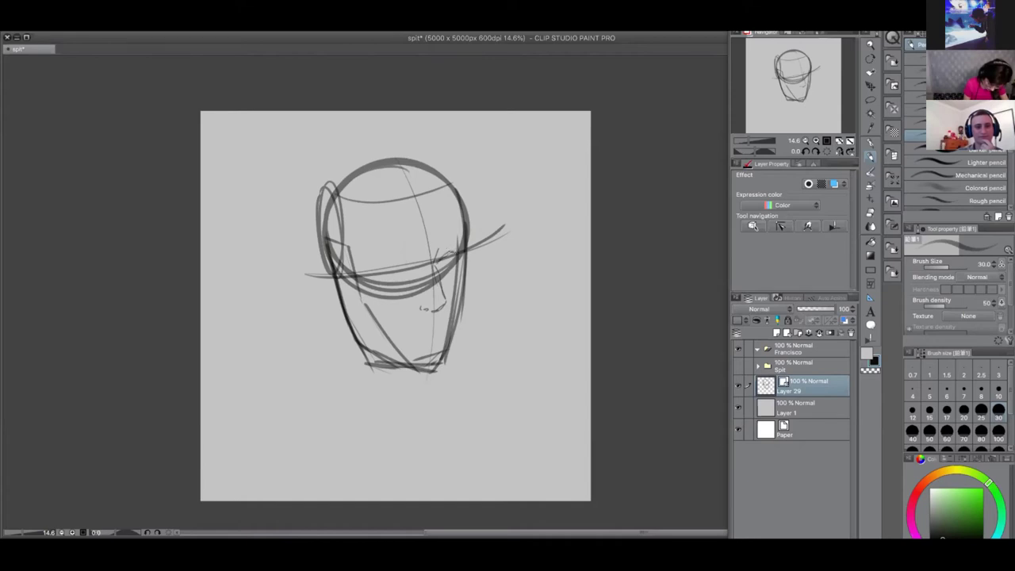
Sketch an eyeball circle on each side of the nose along the eye guideline and outline the left eye's eyelids
{"action": "scroll", "coordinate": [458, 276], "scroll_direction": "up", "scroll_amount": 6}
{"action": "scroll", "coordinate": [490, 247], "scroll_direction": "down", "scroll_amount": 2}
{"action": "left_click_drag", "start_coordinate": [422, 232], "coordinate": [474, 206]}
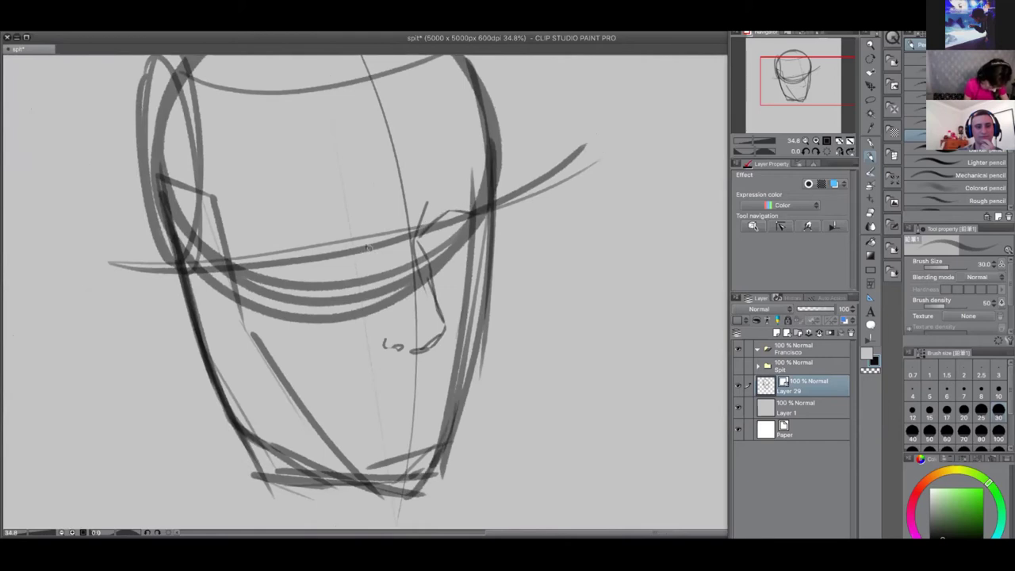
{"action": "left_click_drag", "start_coordinate": [277, 273], "coordinate": [363, 279]}
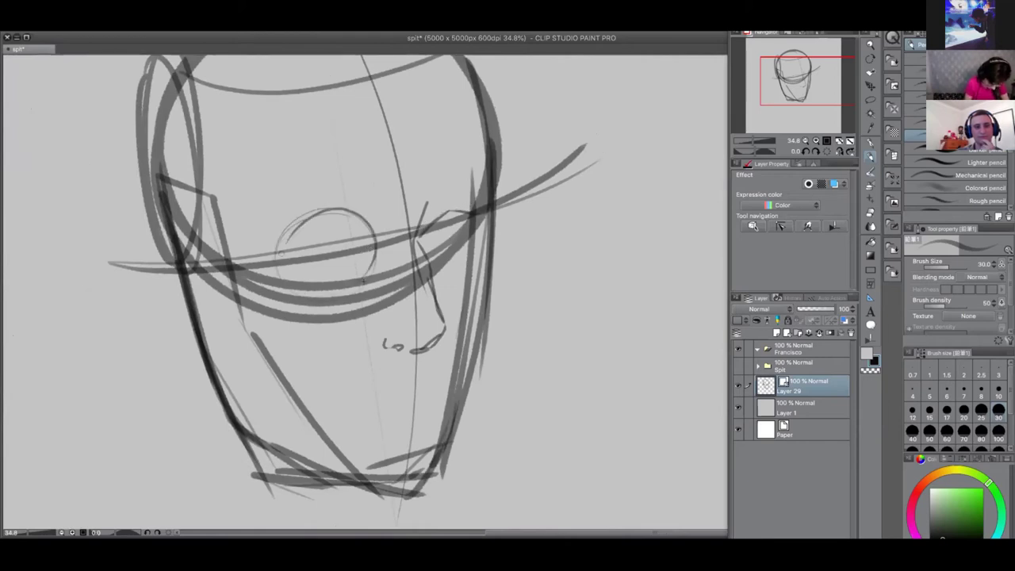
{"action": "mouse_move", "coordinate": [464, 192]}
{"action": "left_mouse_down"}
{"action": "mouse_move", "coordinate": [426, 251]}
{"action": "mouse_move", "coordinate": [468, 198]}
{"action": "mouse_move", "coordinate": [450, 181]}
{"action": "mouse_move", "coordinate": [502, 185]}
{"action": "left_mouse_up"}
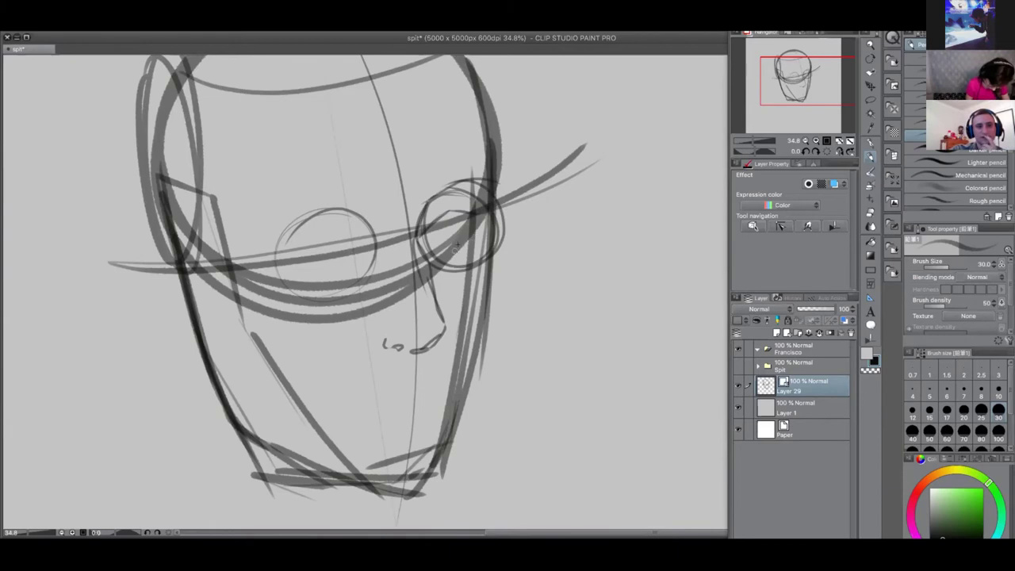
{"action": "mouse_move", "coordinate": [356, 249]}
{"action": "left_mouse_down"}
{"action": "mouse_move", "coordinate": [301, 239]}
{"action": "mouse_move", "coordinate": [313, 235]}
{"action": "mouse_move", "coordinate": [272, 243]}
{"action": "mouse_move", "coordinate": [313, 264]}
{"action": "mouse_move", "coordinate": [358, 251]}
{"action": "mouse_move", "coordinate": [296, 236]}
{"action": "mouse_move", "coordinate": [270, 244]}
{"action": "mouse_move", "coordinate": [294, 261]}
{"action": "mouse_move", "coordinate": [333, 261]}
{"action": "left_mouse_up"}
{"action": "left_click_drag", "start_coordinate": [276, 246], "coordinate": [358, 250]}
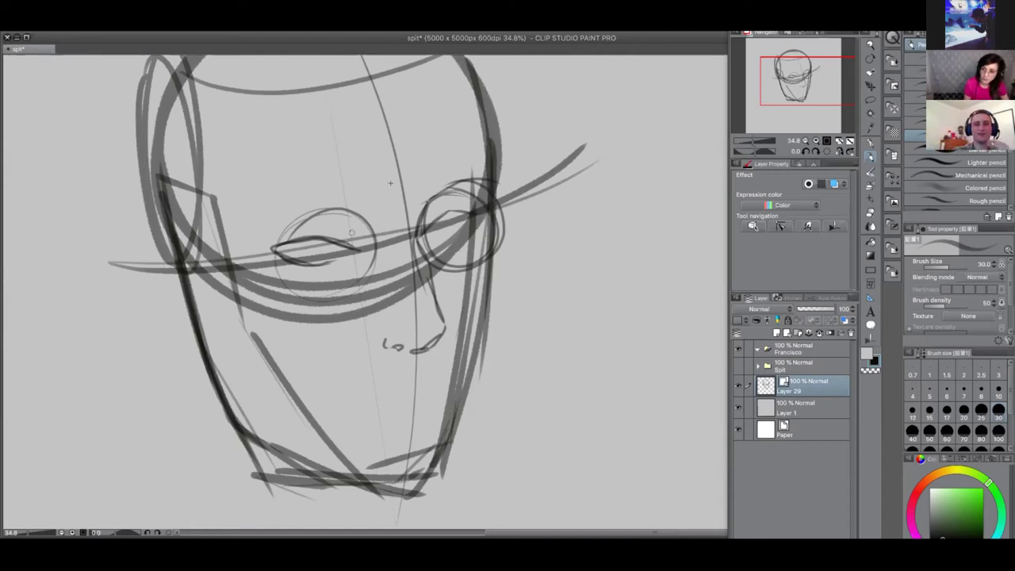
Sketch three sample eyebrow shapes as angular peaked lines, one below another, beside the head's far side
{"action": "mouse_move", "coordinate": [563, 249]}
{"action": "left_mouse_down"}
{"action": "mouse_move", "coordinate": [608, 211]}
{"action": "mouse_move", "coordinate": [676, 257]}
{"action": "left_mouse_up"}
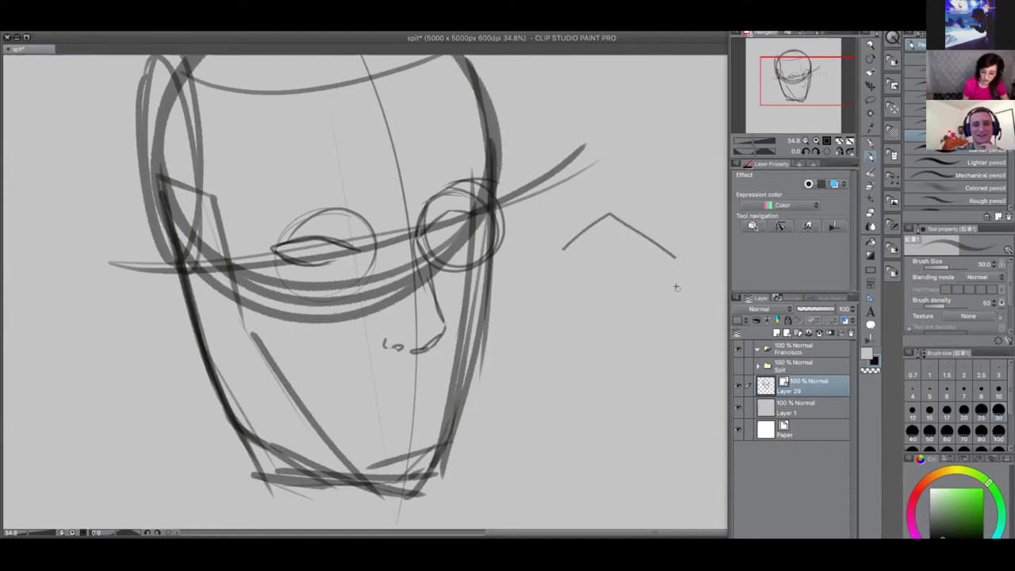
{"action": "mouse_move", "coordinate": [555, 280]}
{"action": "left_mouse_down"}
{"action": "mouse_move", "coordinate": [627, 278]}
{"action": "mouse_move", "coordinate": [685, 326]}
{"action": "left_mouse_up"}
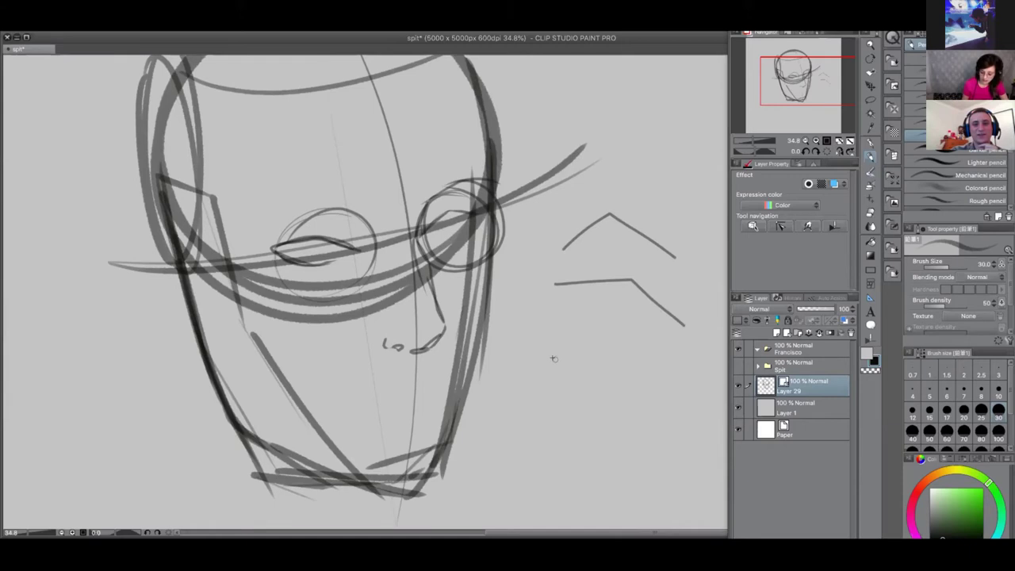
{"action": "mouse_move", "coordinate": [534, 375]}
{"action": "left_mouse_down"}
{"action": "mouse_move", "coordinate": [590, 354]}
{"action": "mouse_move", "coordinate": [648, 377]}
{"action": "left_mouse_up"}
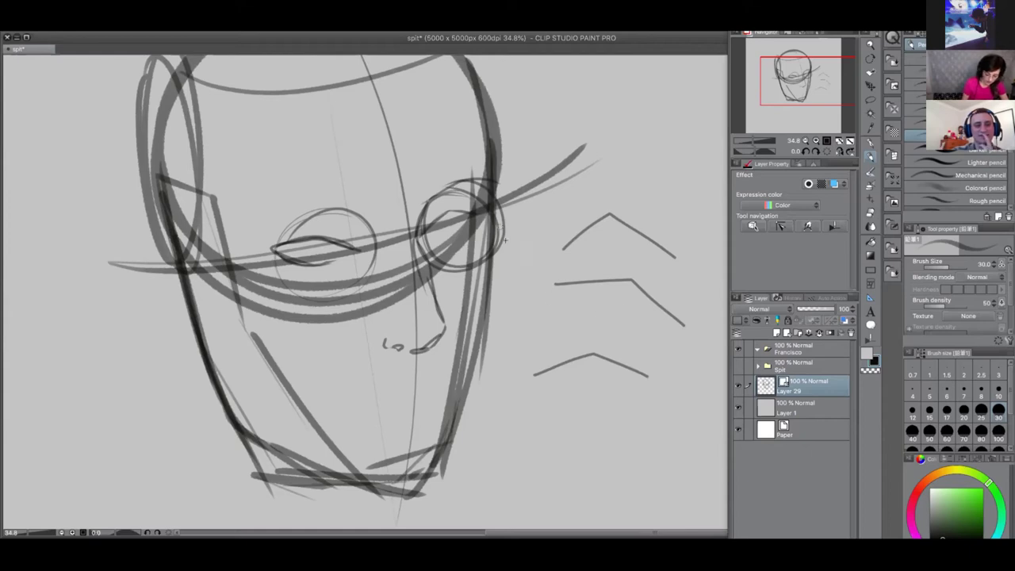
Show the construction sketch in the blue layer color and add a new layer above it
{"action": "left_click", "coordinate": [842, 320]}
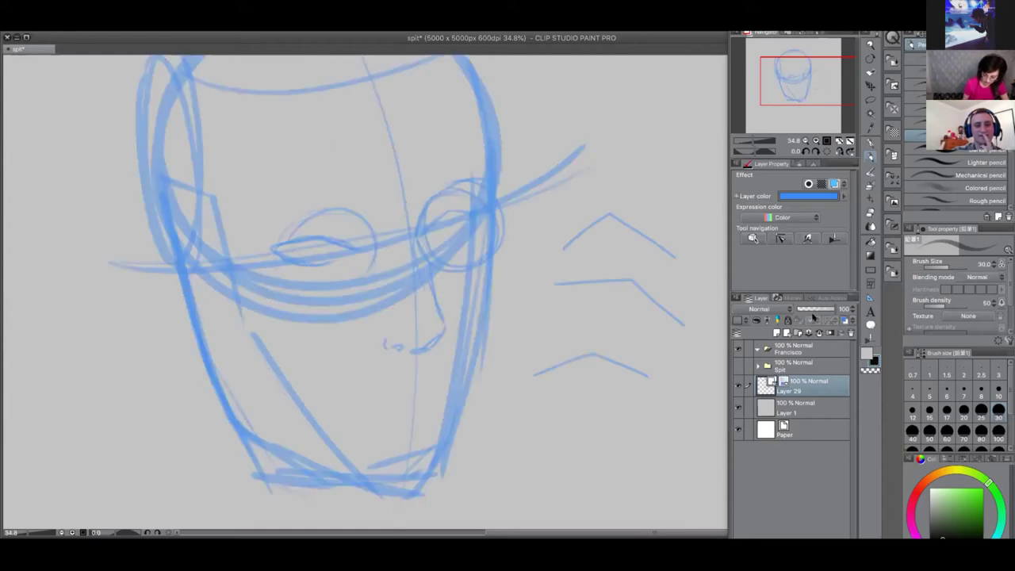
{"action": "left_click", "coordinate": [781, 332]}
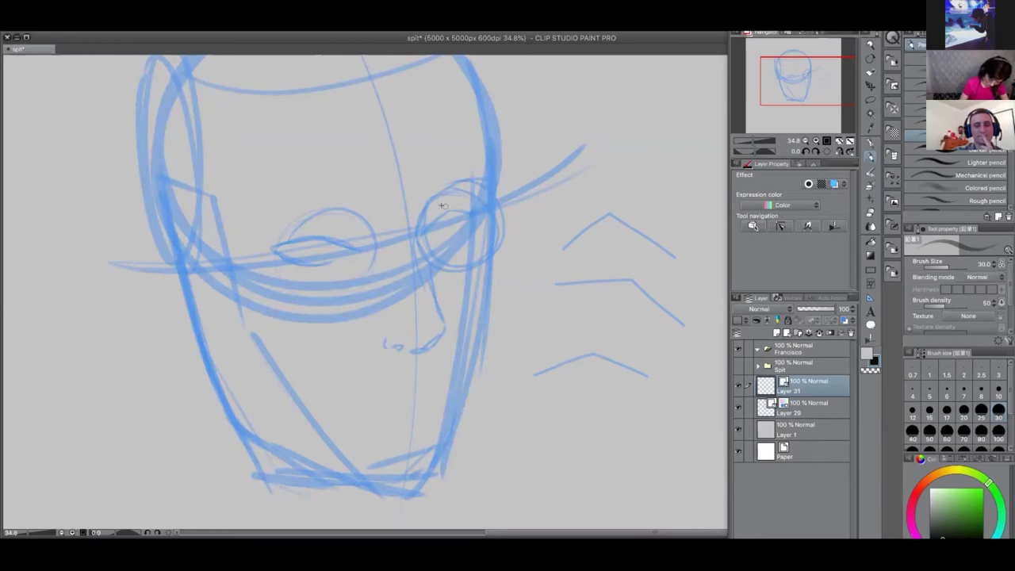
Sketch an angular brow line above each eye and outline the right eyebrow's thickness along its upper edge
{"action": "mouse_move", "coordinate": [424, 211]}
{"action": "left_mouse_down"}
{"action": "mouse_move", "coordinate": [466, 190]}
{"action": "mouse_move", "coordinate": [492, 192]}
{"action": "left_mouse_up"}
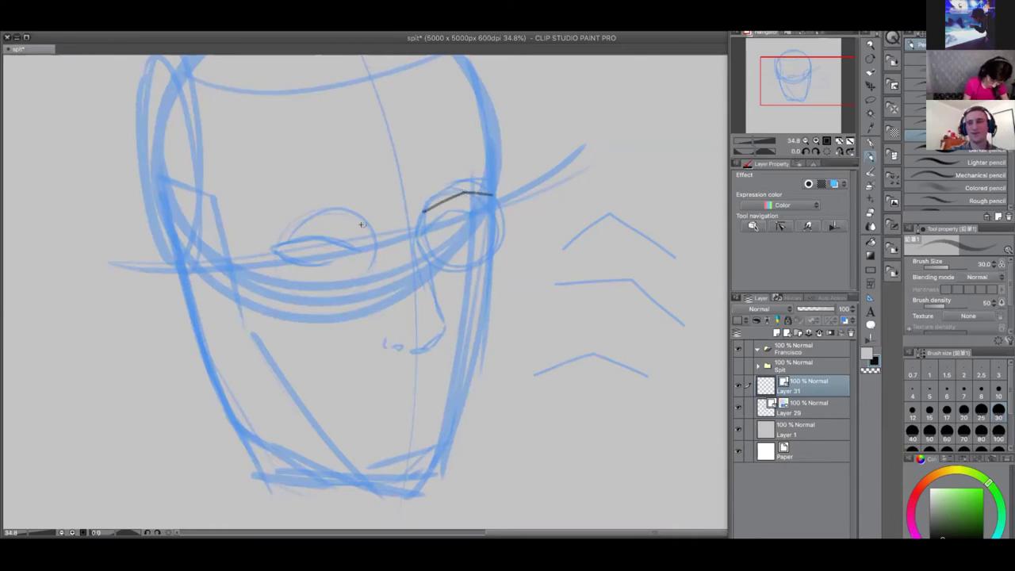
{"action": "mouse_move", "coordinate": [368, 223]}
{"action": "left_mouse_down"}
{"action": "mouse_move", "coordinate": [305, 215]}
{"action": "mouse_move", "coordinate": [252, 244]}
{"action": "left_mouse_up"}
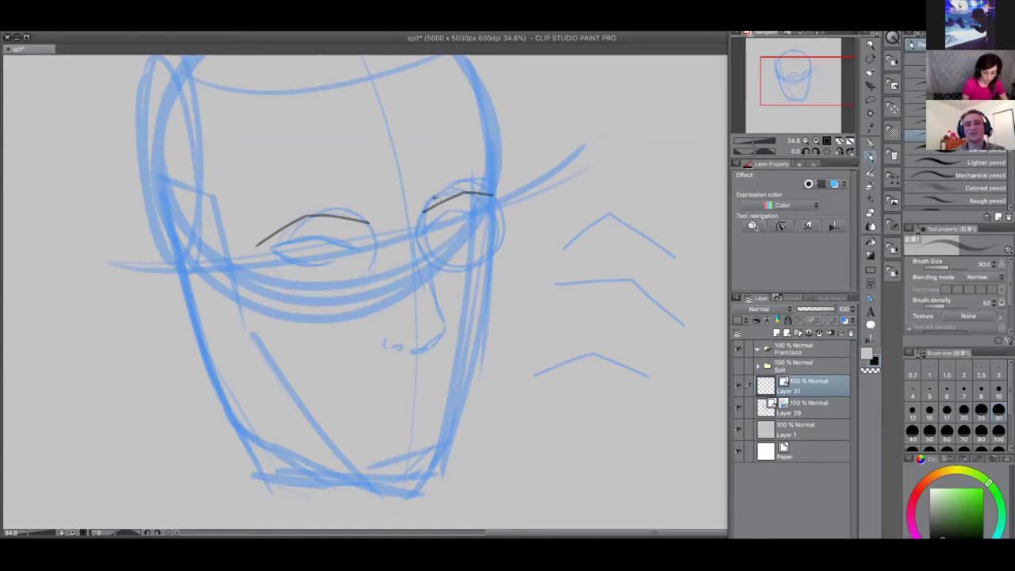
{"action": "mouse_move", "coordinate": [422, 211]}
{"action": "left_mouse_down"}
{"action": "mouse_move", "coordinate": [430, 202]}
{"action": "mouse_move", "coordinate": [441, 191]}
{"action": "mouse_move", "coordinate": [422, 197]}
{"action": "mouse_move", "coordinate": [455, 185]}
{"action": "mouse_move", "coordinate": [490, 193]}
{"action": "mouse_move", "coordinate": [458, 184]}
{"action": "mouse_move", "coordinate": [418, 207]}
{"action": "mouse_move", "coordinate": [464, 192]}
{"action": "left_mouse_up"}
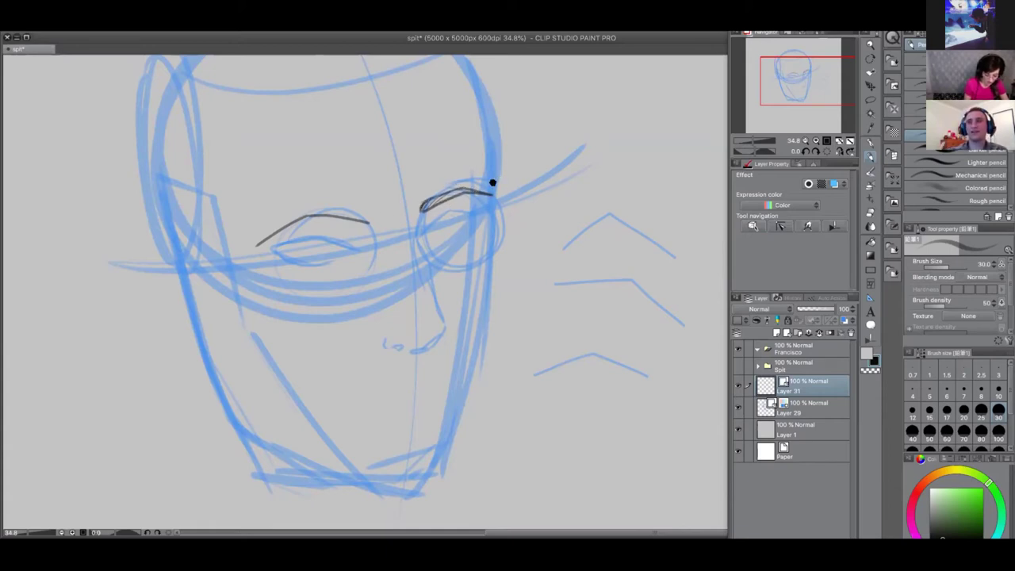
{"action": "left_click_drag", "start_coordinate": [493, 183], "coordinate": [509, 195]}
Try a squared inner end and raised upper outline on the left eyebrow, then undo those strokes
{"action": "mouse_move", "coordinate": [386, 232]}
{"action": "left_mouse_down"}
{"action": "mouse_move", "coordinate": [365, 208]}
{"action": "mouse_move", "coordinate": [313, 210]}
{"action": "mouse_move", "coordinate": [338, 208]}
{"action": "mouse_move", "coordinate": [295, 226]}
{"action": "mouse_move", "coordinate": [264, 259]}
{"action": "mouse_move", "coordinate": [305, 217]}
{"action": "mouse_move", "coordinate": [331, 209]}
{"action": "mouse_move", "coordinate": [376, 210]}
{"action": "left_mouse_up"}
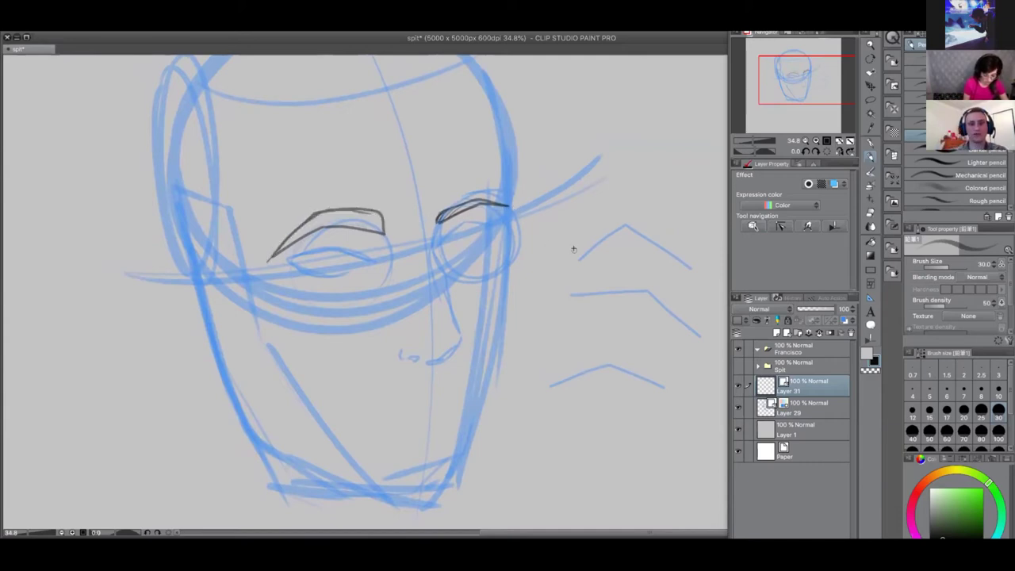
{"action": "key", "text": "ctrl+z"}
{"action": "key", "text": "ctrl+z"}
{"action": "key", "text": "ctrl+z"}
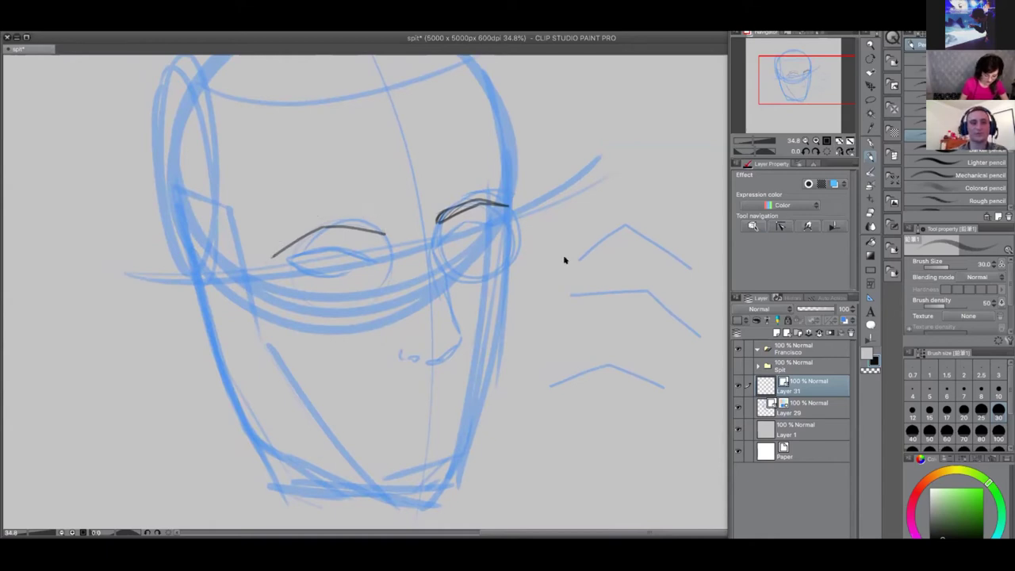
Outline the left eyebrow's inner end and upper edge down to its outer tip, and reinforce the right eyebrow
{"action": "mouse_move", "coordinate": [385, 234]}
{"action": "left_mouse_down"}
{"action": "mouse_move", "coordinate": [386, 226]}
{"action": "mouse_move", "coordinate": [325, 212]}
{"action": "left_mouse_up"}
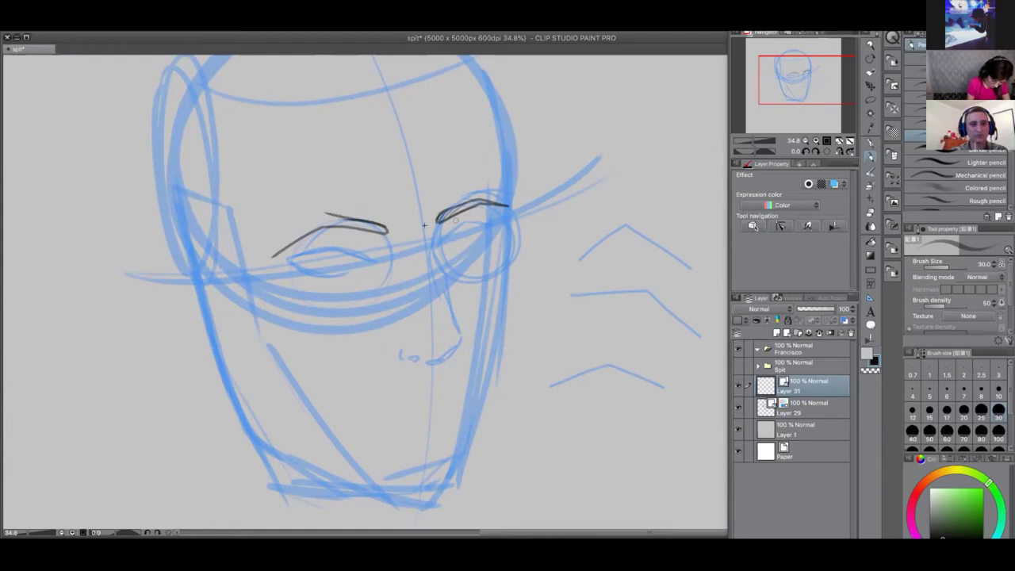
{"action": "key", "text": "ctrl+z"}
{"action": "left_click_drag", "start_coordinate": [272, 256], "coordinate": [314, 226]}
{"action": "mouse_move", "coordinate": [298, 233]}
{"action": "left_mouse_down"}
{"action": "mouse_move", "coordinate": [319, 216]}
{"action": "mouse_move", "coordinate": [374, 217]}
{"action": "mouse_move", "coordinate": [383, 233]}
{"action": "mouse_move", "coordinate": [388, 224]}
{"action": "mouse_move", "coordinate": [336, 219]}
{"action": "left_mouse_up"}
{"action": "mouse_move", "coordinate": [444, 211]}
{"action": "left_mouse_down"}
{"action": "mouse_move", "coordinate": [465, 197]}
{"action": "mouse_move", "coordinate": [451, 200]}
{"action": "mouse_move", "coordinate": [499, 200]}
{"action": "left_mouse_up"}
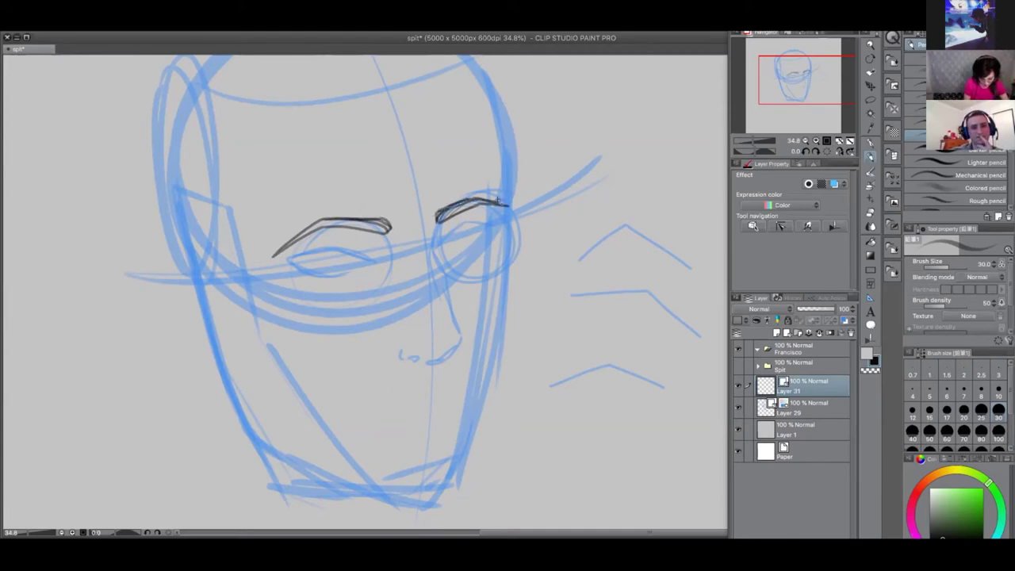
Draw the nose profile from the right eyebrow's inner end down to the tip and underside, redoing the bridge stroke
{"action": "mouse_move", "coordinate": [435, 231]}
{"action": "left_mouse_down"}
{"action": "mouse_move", "coordinate": [459, 333]}
{"action": "mouse_move", "coordinate": [453, 315]}
{"action": "mouse_move", "coordinate": [460, 341]}
{"action": "mouse_move", "coordinate": [438, 363]}
{"action": "left_mouse_up"}
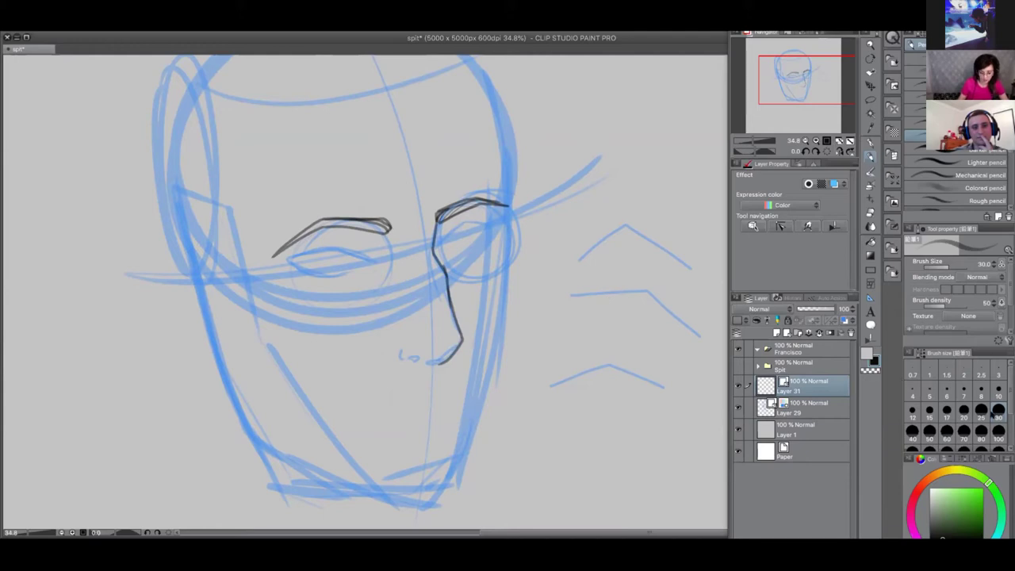
{"action": "key", "text": "super+z"}
{"action": "key", "text": "super+z"}
{"action": "key", "text": "super+z"}
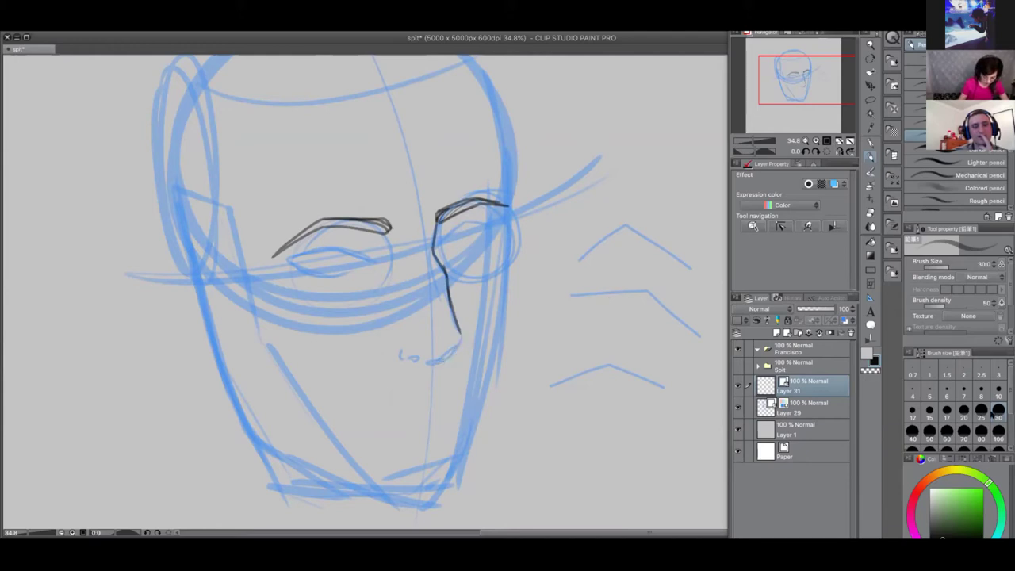
{"action": "key", "text": "ctrl+z"}
{"action": "mouse_move", "coordinate": [432, 246]}
{"action": "left_mouse_down"}
{"action": "mouse_move", "coordinate": [463, 346]}
{"action": "mouse_move", "coordinate": [447, 363]}
{"action": "mouse_move", "coordinate": [424, 362]}
{"action": "left_mouse_up"}
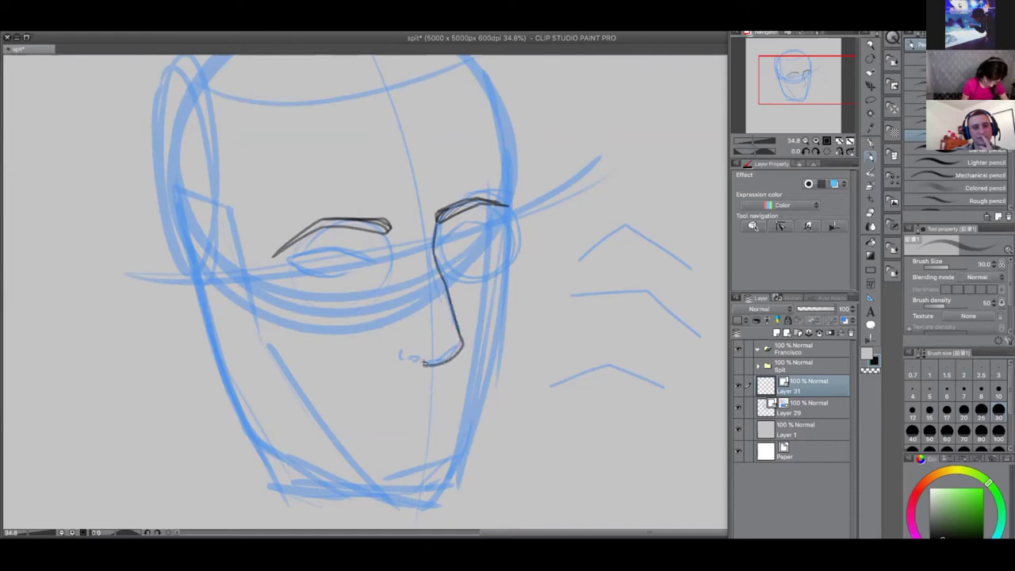
Lower the blue construction layer's opacity to 47 and make the line layer above it active
{"action": "left_click", "coordinate": [808, 406]}
{"action": "left_click", "coordinate": [815, 309]}
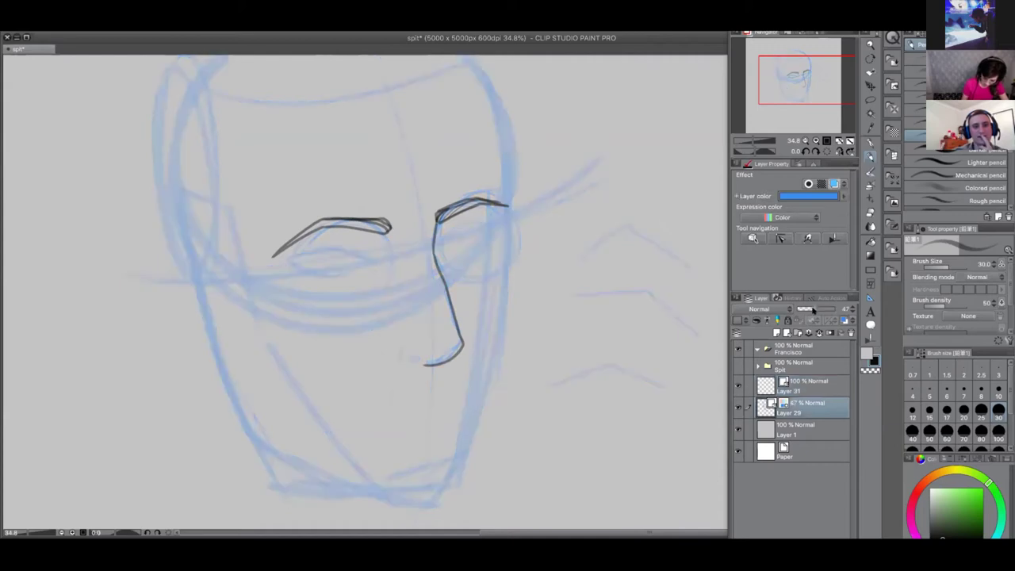
{"action": "left_click", "coordinate": [820, 382]}
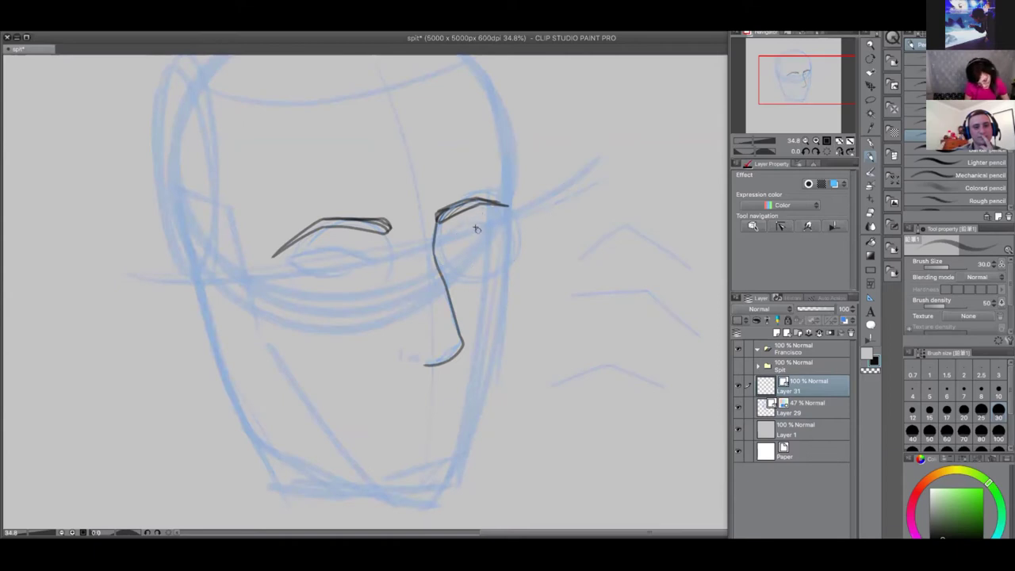
Draw the nostril wing's curve and a broken mouth line with a short mark at the left corner
{"action": "left_click_drag", "start_coordinate": [405, 349], "coordinate": [399, 361]}
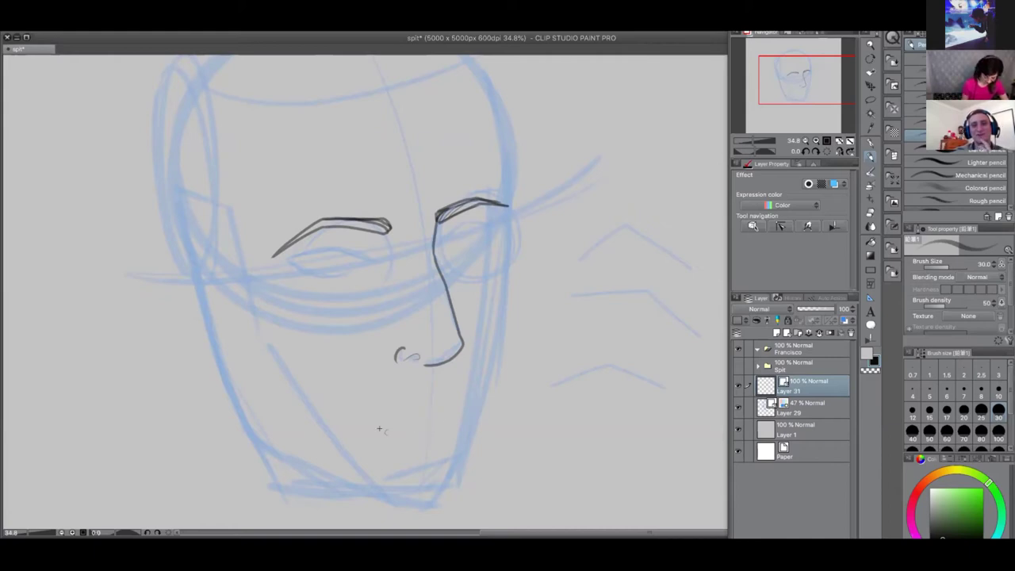
{"action": "mouse_move", "coordinate": [387, 429]}
{"action": "left_mouse_down"}
{"action": "mouse_move", "coordinate": [455, 415]}
{"action": "mouse_move", "coordinate": [442, 387]}
{"action": "mouse_move", "coordinate": [467, 397]}
{"action": "left_mouse_up"}
Try two versions of the upper and lower lip outlines around the mouth line, undoing each
{"action": "mouse_move", "coordinate": [432, 394]}
{"action": "left_mouse_down"}
{"action": "mouse_move", "coordinate": [397, 410]}
{"action": "mouse_move", "coordinate": [435, 450]}
{"action": "mouse_move", "coordinate": [454, 436]}
{"action": "left_mouse_up"}
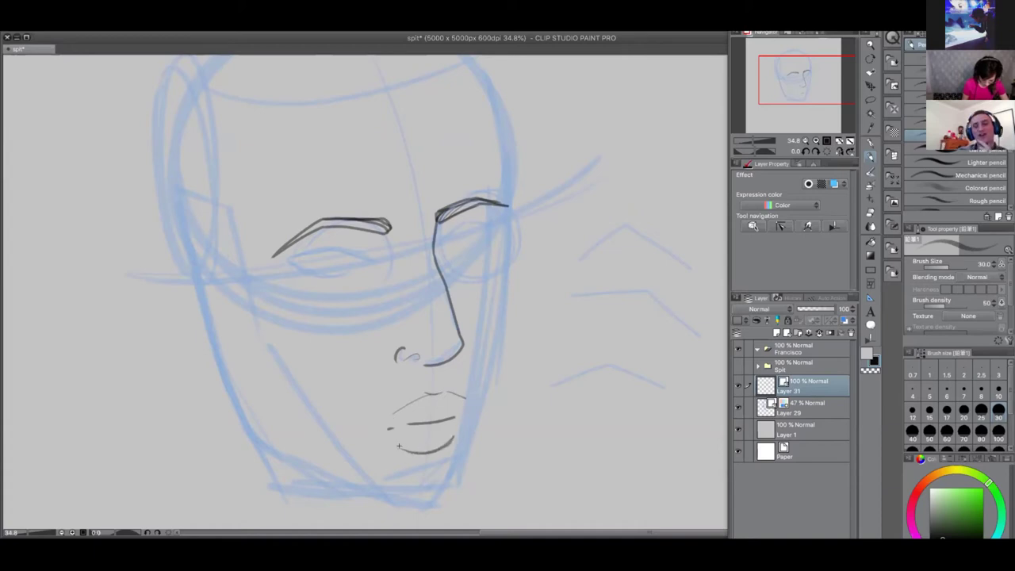
{"action": "key", "text": "ctrl+z"}
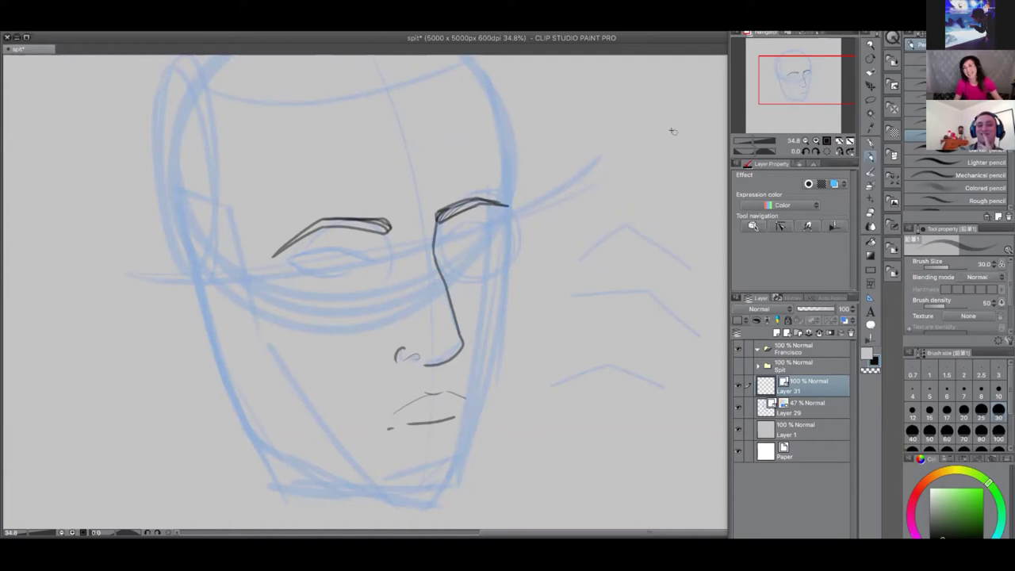
{"action": "key", "text": "ctrl+z"}
{"action": "key", "text": "ctrl+z"}
{"action": "key", "text": "ctrl+z"}
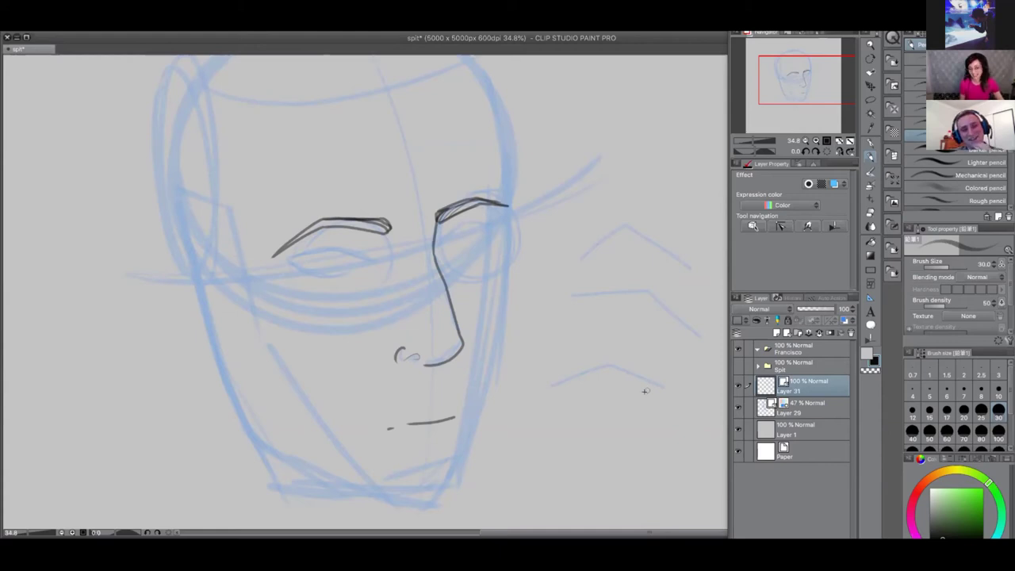
{"action": "mouse_move", "coordinate": [422, 406]}
{"action": "left_mouse_down"}
{"action": "mouse_move", "coordinate": [452, 405]}
{"action": "mouse_move", "coordinate": [417, 403]}
{"action": "mouse_move", "coordinate": [371, 426]}
{"action": "mouse_move", "coordinate": [411, 403]}
{"action": "mouse_move", "coordinate": [371, 426]}
{"action": "mouse_move", "coordinate": [407, 444]}
{"action": "mouse_move", "coordinate": [440, 441]}
{"action": "left_mouse_up"}
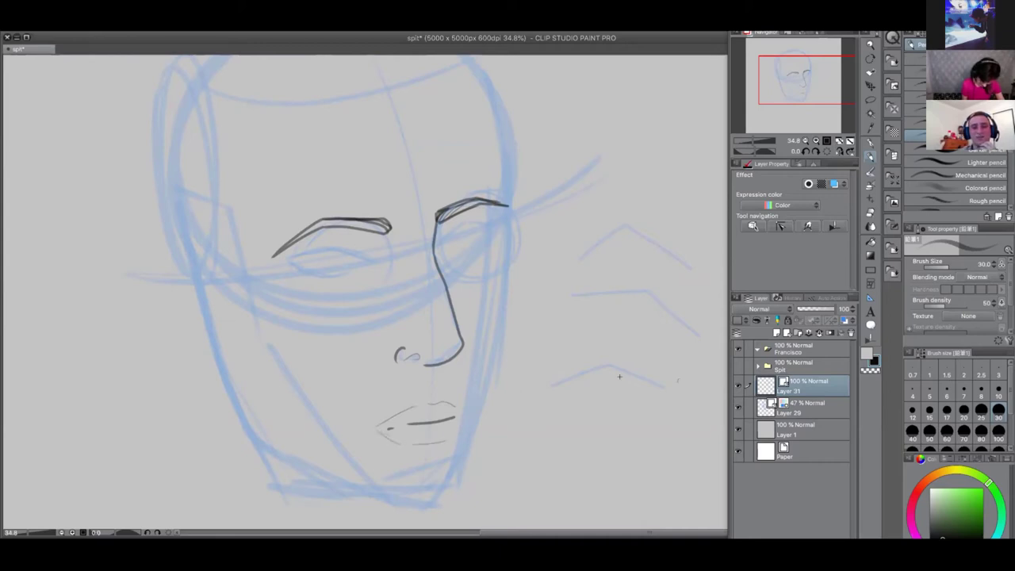
{"action": "key", "text": "ctrl+z"}
{"action": "key", "text": "ctrl+z"}
{"action": "key", "text": "ctrl+z"}
{"action": "key", "text": "ctrl+z"}
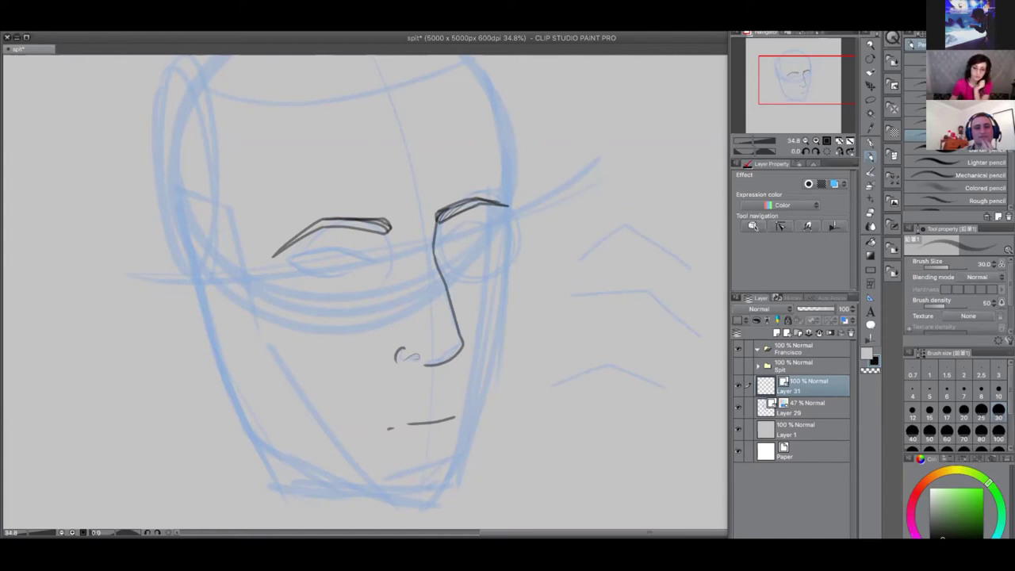
Lasso the mouth line and move it slightly up toward the nose, then clear the selection
{"action": "key", "text": "Tab"}
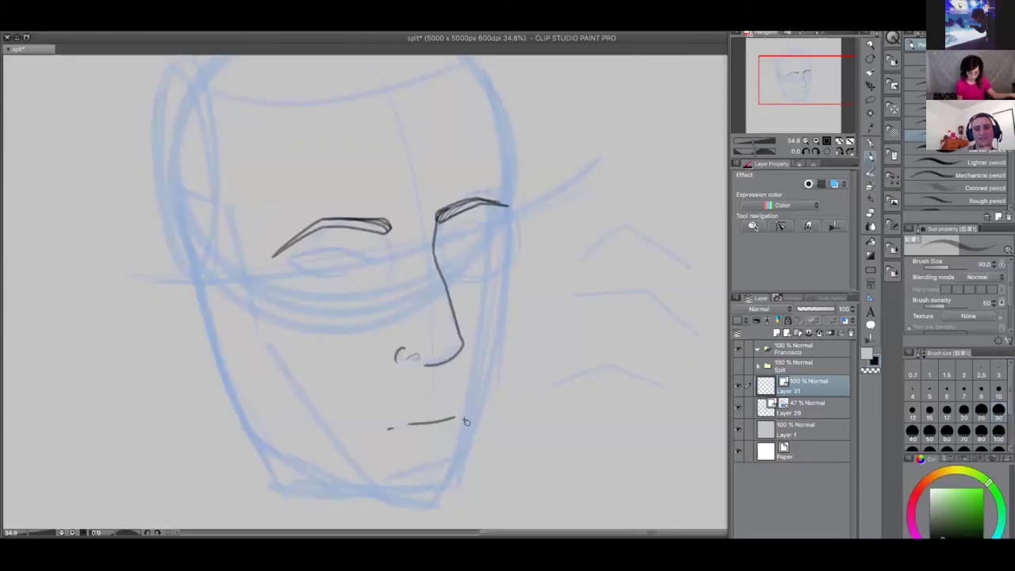
{"action": "key", "text": "m"}
{"action": "mouse_move", "coordinate": [456, 394]}
{"action": "left_mouse_down"}
{"action": "mouse_move", "coordinate": [448, 447]}
{"action": "mouse_move", "coordinate": [474, 396]}
{"action": "left_mouse_up"}
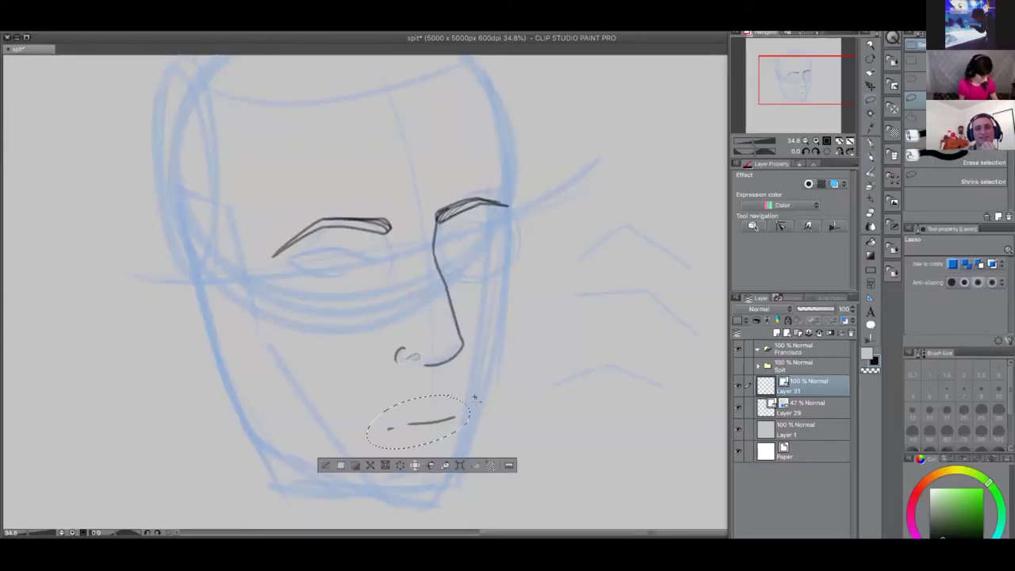
{"action": "key", "text": "ctrl+t"}
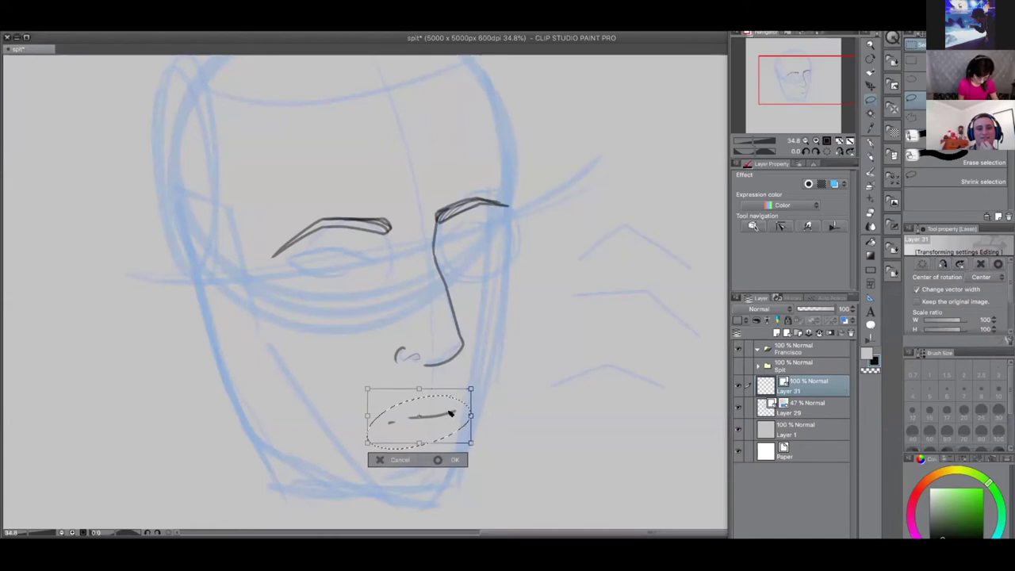
{"action": "key", "text": "Return"}
{"action": "key", "text": "ctrl+d"}
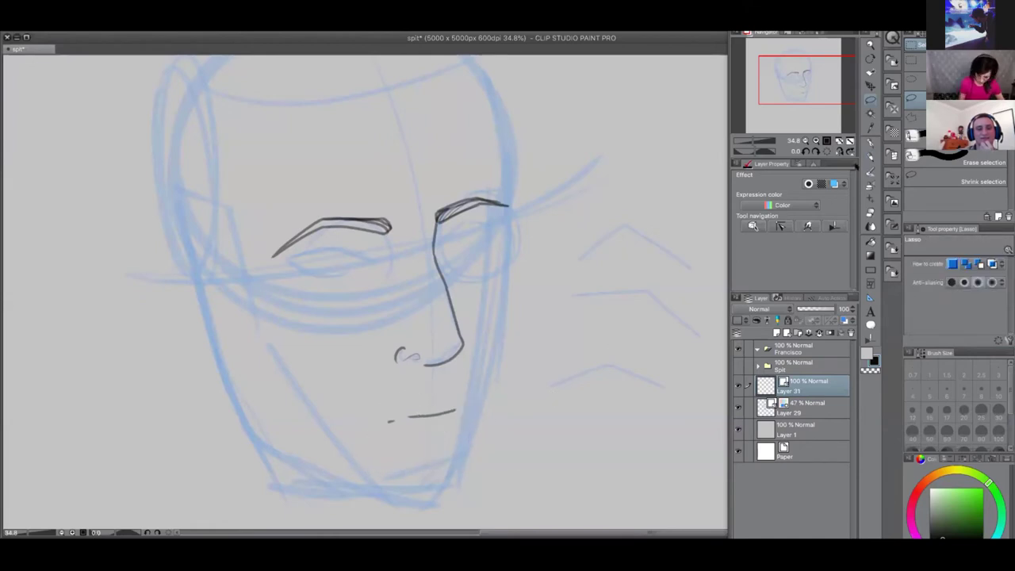
Sketch the lower lip with a few short pencil strokes just beneath the mouth line
{"action": "left_click", "coordinate": [868, 158]}
{"action": "left_click_drag", "start_coordinate": [411, 445], "coordinate": [444, 439]}
{"action": "key", "text": "ctrl+z"}
{"action": "mouse_move", "coordinate": [413, 430]}
{"action": "left_mouse_down"}
{"action": "mouse_move", "coordinate": [455, 424]}
{"action": "mouse_move", "coordinate": [412, 433]}
{"action": "left_mouse_up"}
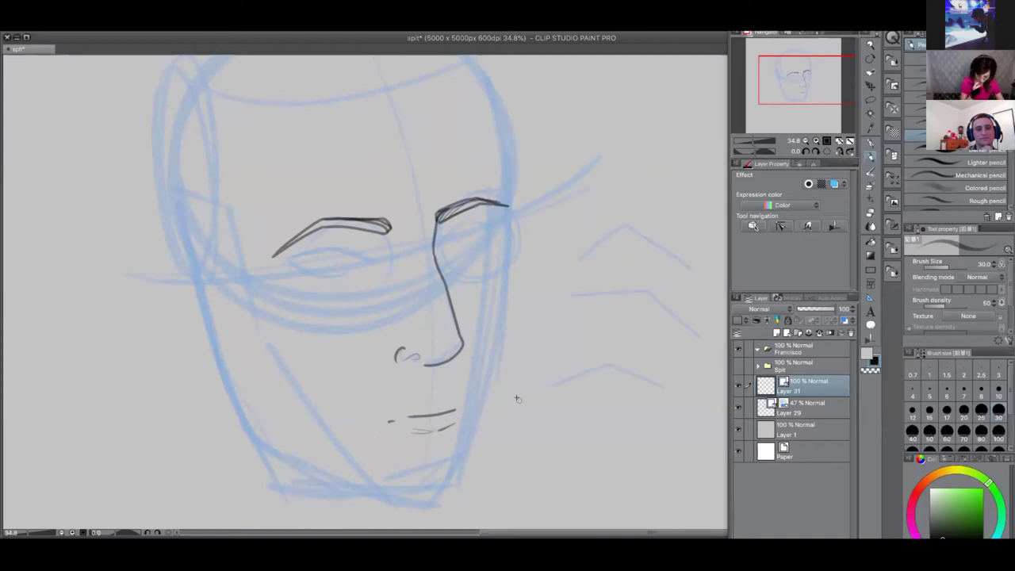
Draw the upper and lower eyelid lines of both eyes over the blue eye guides
{"action": "mouse_move", "coordinate": [492, 222]}
{"action": "left_mouse_down"}
{"action": "mouse_move", "coordinate": [451, 231]}
{"action": "mouse_move", "coordinate": [440, 246]}
{"action": "left_mouse_up"}
{"action": "left_click_drag", "start_coordinate": [489, 226], "coordinate": [468, 242]}
{"action": "mouse_move", "coordinate": [374, 261]}
{"action": "left_mouse_down"}
{"action": "mouse_move", "coordinate": [329, 244]}
{"action": "mouse_move", "coordinate": [289, 259]}
{"action": "mouse_move", "coordinate": [334, 276]}
{"action": "left_mouse_up"}
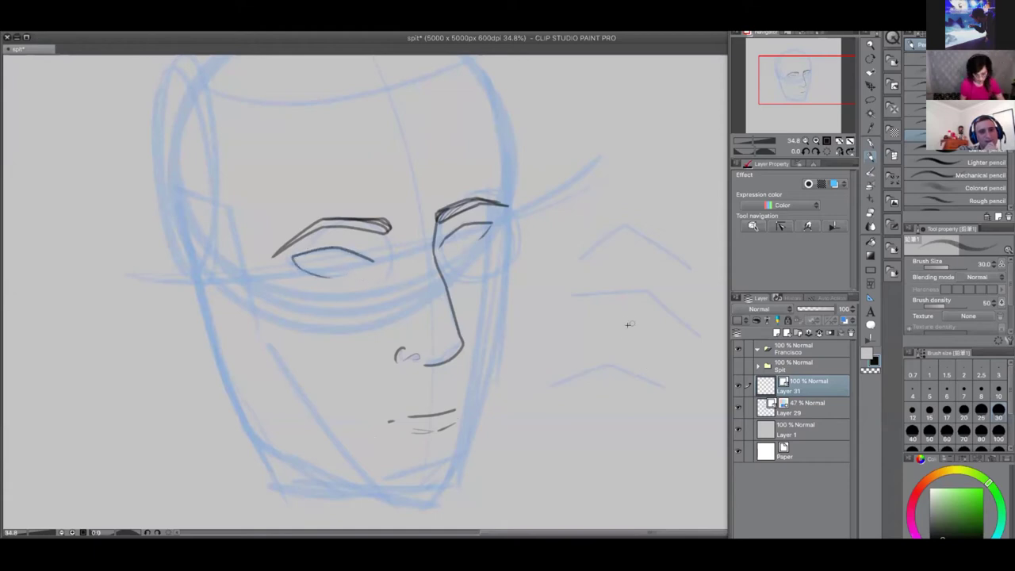
Hatch short beard strokes along the left jaw and across the chin to its right side
{"action": "scroll", "coordinate": [619, 333], "scroll_direction": "down", "scroll_amount": 2}
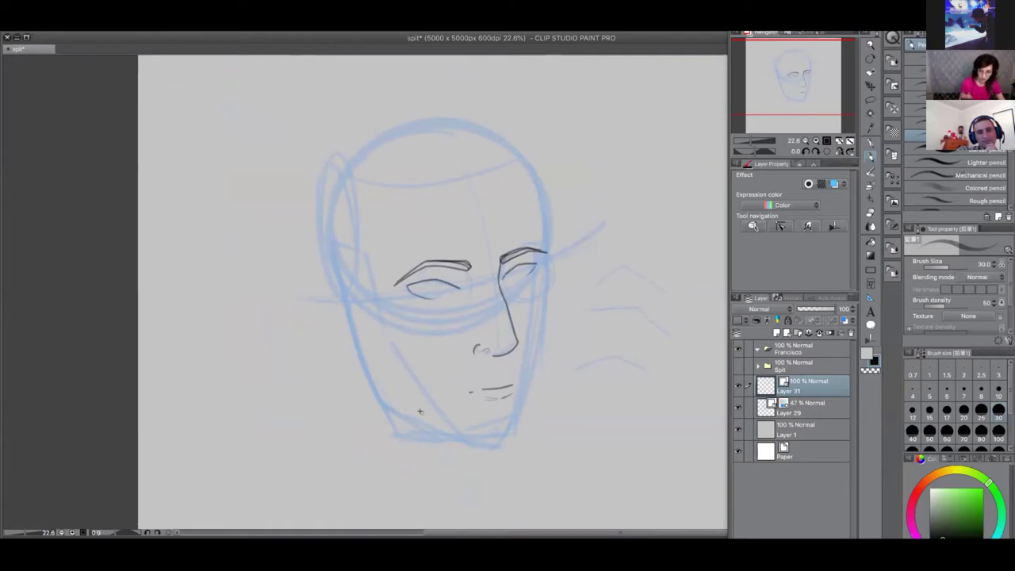
{"action": "left_click_drag", "start_coordinate": [370, 327], "coordinate": [389, 385]}
{"action": "left_click_drag", "start_coordinate": [384, 373], "coordinate": [404, 404]}
{"action": "left_click_drag", "start_coordinate": [408, 380], "coordinate": [419, 403]}
{"action": "left_click_drag", "start_coordinate": [420, 384], "coordinate": [446, 423]}
{"action": "left_click_drag", "start_coordinate": [449, 412], "coordinate": [468, 431]}
{"action": "left_click_drag", "start_coordinate": [468, 407], "coordinate": [485, 436]}
{"action": "mouse_move", "coordinate": [485, 411]}
{"action": "left_mouse_down"}
{"action": "mouse_move", "coordinate": [497, 438]}
{"action": "mouse_move", "coordinate": [508, 434]}
{"action": "left_mouse_up"}
{"action": "left_click_drag", "start_coordinate": [525, 390], "coordinate": [519, 425]}
Hatch the moustache between nose and mouth and continue the beard up the far cheek
{"action": "mouse_move", "coordinate": [481, 382]}
{"action": "left_mouse_down"}
{"action": "mouse_move", "coordinate": [496, 368]}
{"action": "mouse_move", "coordinate": [486, 367]}
{"action": "left_mouse_up"}
{"action": "mouse_move", "coordinate": [452, 395]}
{"action": "left_mouse_down"}
{"action": "mouse_move", "coordinate": [470, 373]}
{"action": "mouse_move", "coordinate": [457, 378]}
{"action": "mouse_move", "coordinate": [508, 374]}
{"action": "left_mouse_up"}
{"action": "left_click_drag", "start_coordinate": [506, 368], "coordinate": [523, 379]}
{"action": "left_click_drag", "start_coordinate": [521, 362], "coordinate": [527, 389]}
{"action": "left_click_drag", "start_coordinate": [543, 331], "coordinate": [533, 378]}
Draw long sideburn strokes down the left cheek and hatch the beard's lower edge along the jaw to the chin
{"action": "left_click_drag", "start_coordinate": [359, 292], "coordinate": [366, 319]}
{"action": "mouse_move", "coordinate": [354, 271]}
{"action": "left_mouse_down"}
{"action": "mouse_move", "coordinate": [373, 362]}
{"action": "mouse_move", "coordinate": [371, 351]}
{"action": "left_mouse_up"}
{"action": "left_click_drag", "start_coordinate": [349, 273], "coordinate": [377, 388]}
{"action": "left_click_drag", "start_coordinate": [344, 299], "coordinate": [394, 407]}
{"action": "left_click_drag", "start_coordinate": [396, 400], "coordinate": [424, 430]}
{"action": "left_click_drag", "start_coordinate": [430, 418], "coordinate": [470, 441]}
{"action": "left_click_drag", "start_coordinate": [475, 436], "coordinate": [486, 437]}
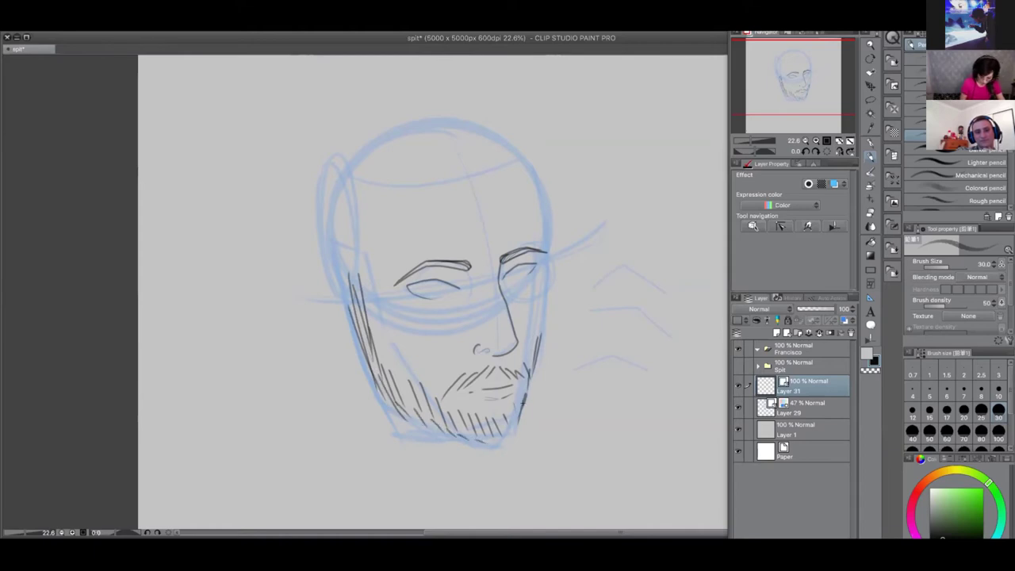
{"action": "left_click_drag", "start_coordinate": [356, 272], "coordinate": [361, 336]}
{"action": "left_click_drag", "start_coordinate": [352, 273], "coordinate": [362, 309]}
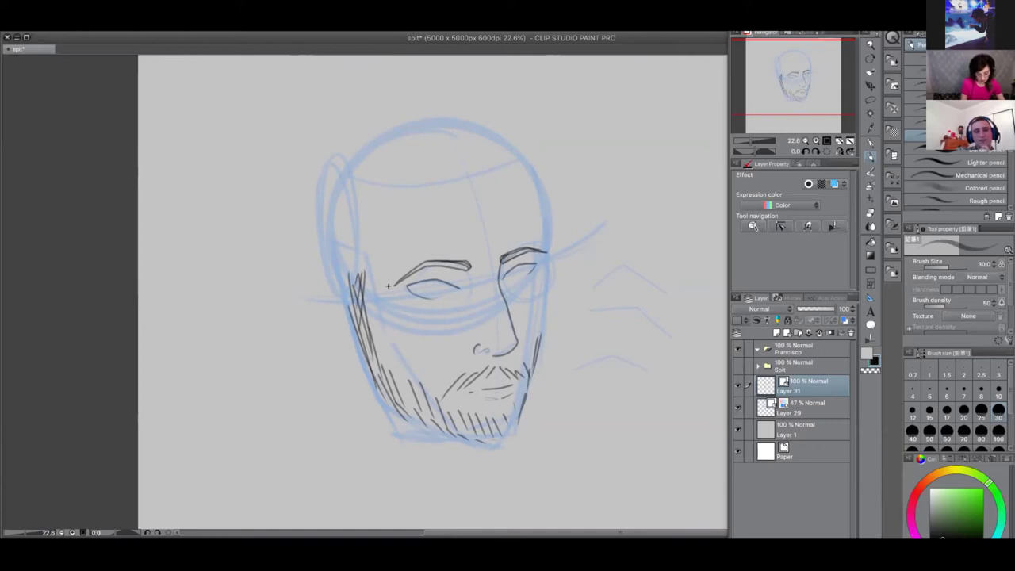
Try outlining the ear as a curved shape beside the left sideburn, then undo its strokes
{"action": "mouse_move", "coordinate": [339, 271]}
{"action": "left_mouse_down"}
{"action": "mouse_move", "coordinate": [320, 311]}
{"action": "mouse_move", "coordinate": [342, 361]}
{"action": "mouse_move", "coordinate": [358, 363]}
{"action": "mouse_move", "coordinate": [322, 299]}
{"action": "mouse_move", "coordinate": [335, 273]}
{"action": "mouse_move", "coordinate": [354, 361]}
{"action": "mouse_move", "coordinate": [357, 349]}
{"action": "mouse_move", "coordinate": [376, 392]}
{"action": "left_mouse_up"}
{"action": "key", "text": "ctrl+z"}
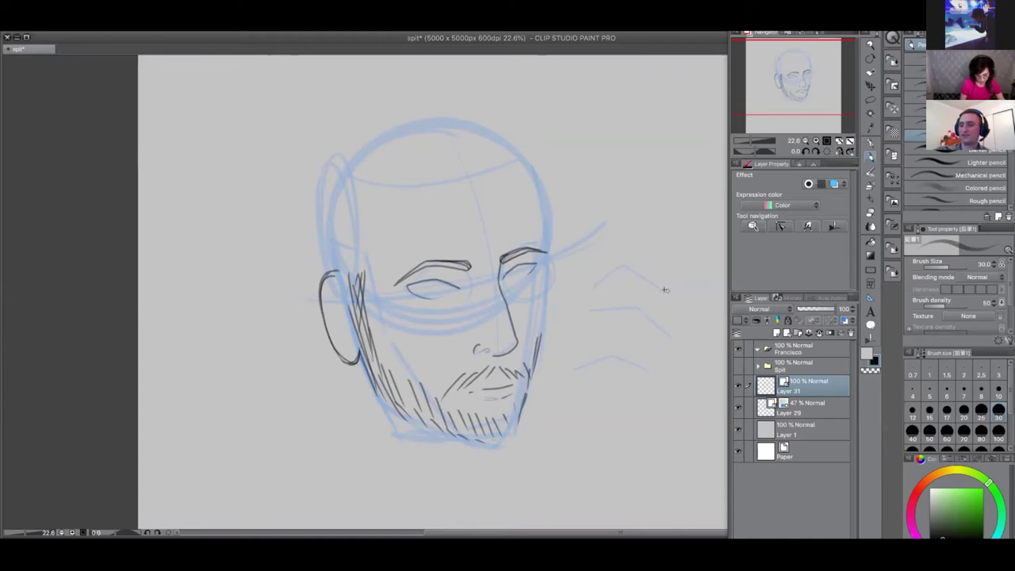
{"action": "key", "text": "super+z"}
{"action": "key", "text": "super+z"}
{"action": "key", "text": "super+z"}
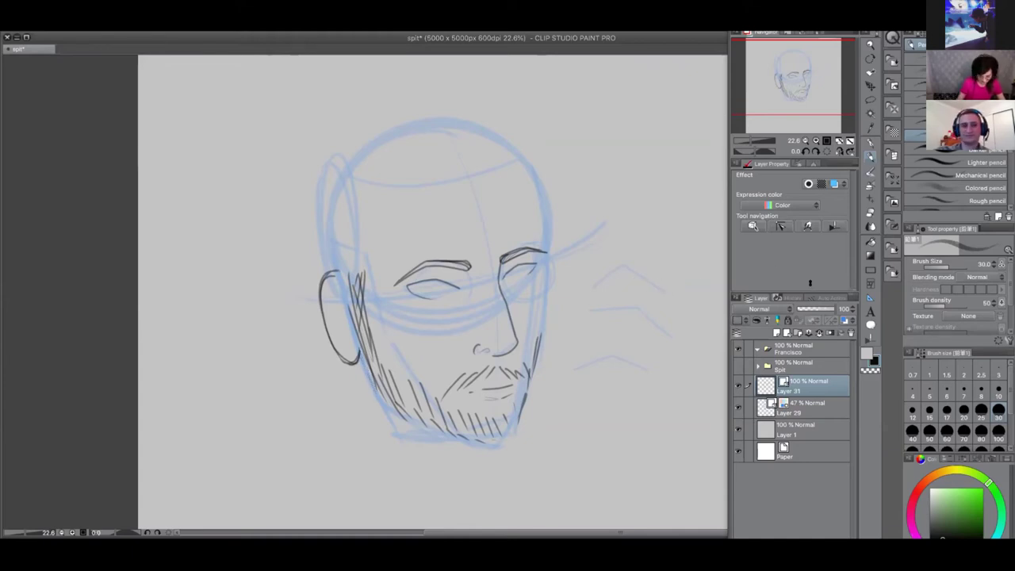
{"action": "key", "text": "ctrl+z"}
{"action": "key", "text": "ctrl+z"}
{"action": "key", "text": "ctrl+z"}
{"action": "key", "text": "ctrl+z"}
{"action": "key", "text": "ctrl+z"}
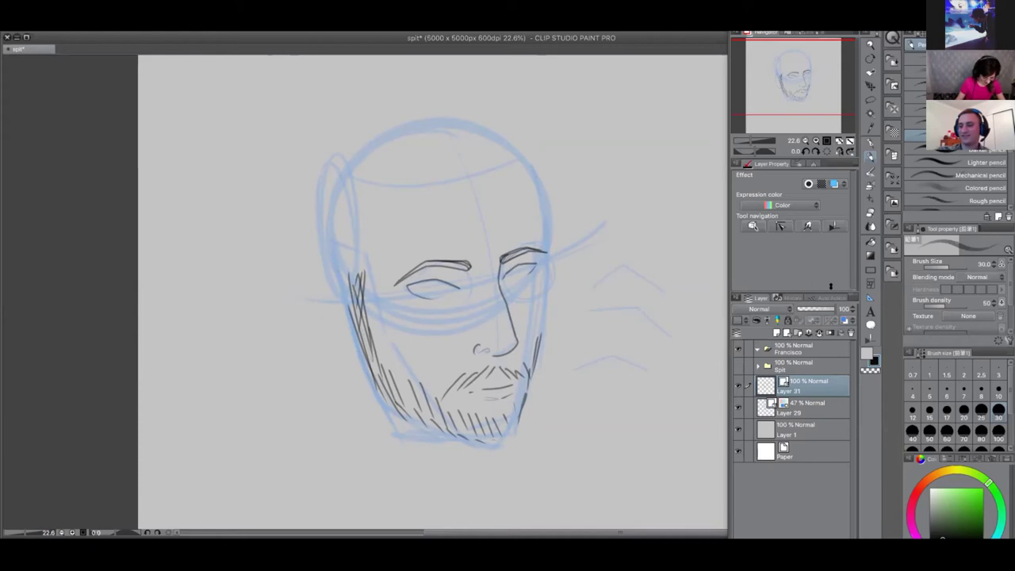
Outline the near ear beside the sideburn, doubling its outer edge, and reinforce the jawline below it
{"action": "mouse_move", "coordinate": [344, 279]}
{"action": "left_mouse_down"}
{"action": "mouse_move", "coordinate": [318, 277]}
{"action": "mouse_move", "coordinate": [313, 315]}
{"action": "mouse_move", "coordinate": [318, 333]}
{"action": "mouse_move", "coordinate": [361, 362]}
{"action": "mouse_move", "coordinate": [339, 358]}
{"action": "mouse_move", "coordinate": [317, 277]}
{"action": "left_mouse_up"}
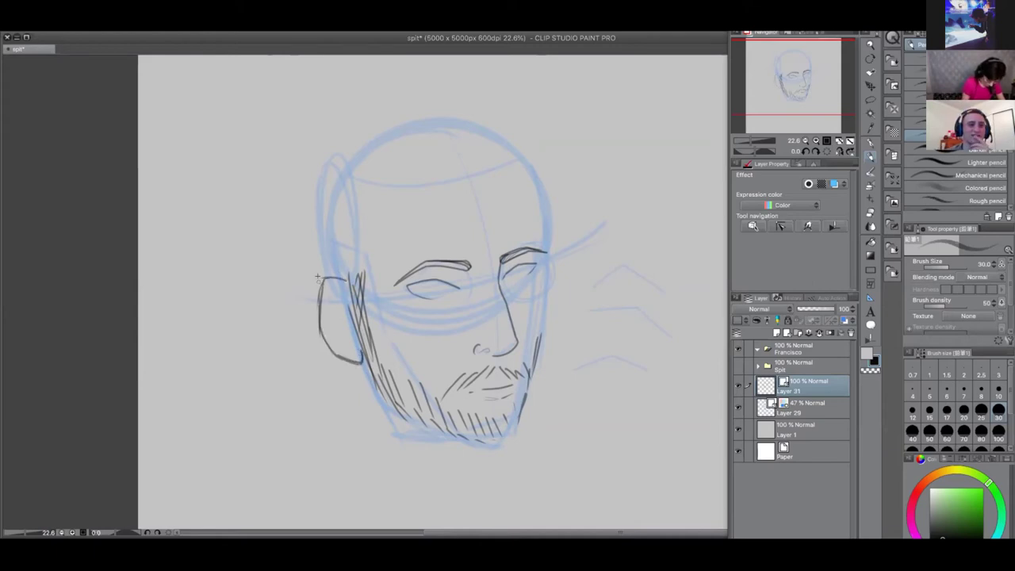
{"action": "mouse_move", "coordinate": [363, 352]}
{"action": "left_mouse_down"}
{"action": "mouse_move", "coordinate": [376, 396]}
{"action": "mouse_move", "coordinate": [411, 427]}
{"action": "left_mouse_up"}
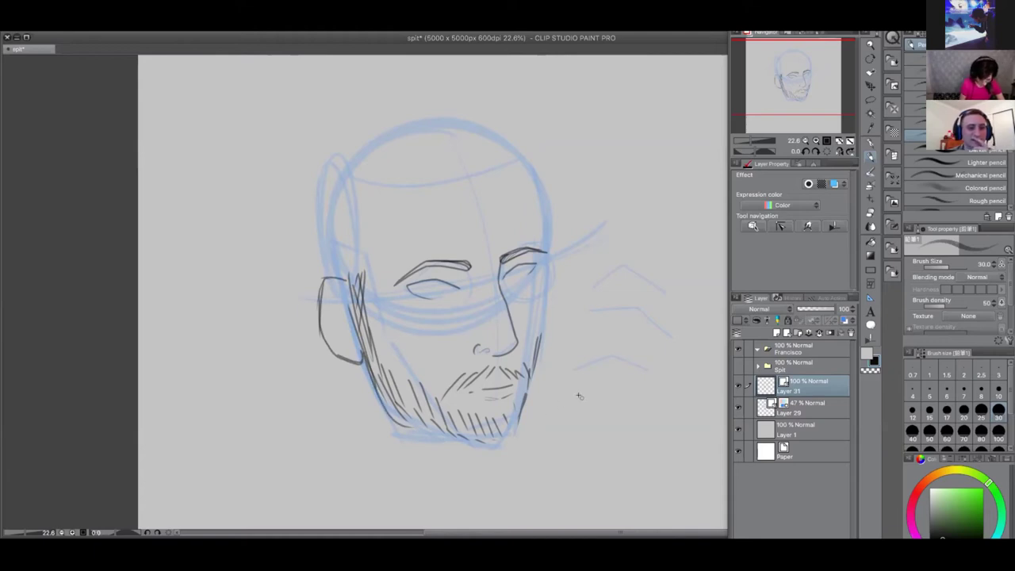
{"action": "mouse_move", "coordinate": [346, 278]}
{"action": "left_mouse_down"}
{"action": "mouse_move", "coordinate": [315, 280]}
{"action": "mouse_move", "coordinate": [314, 328]}
{"action": "mouse_move", "coordinate": [331, 353]}
{"action": "left_mouse_up"}
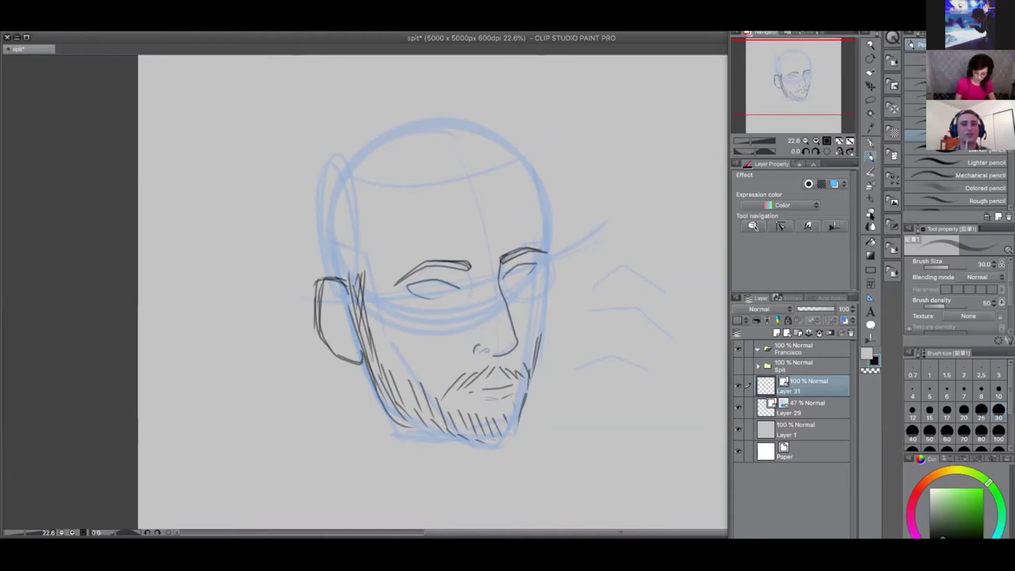
Erase the mouth, the moustache and the beard strokes around them
{"action": "left_click", "coordinate": [871, 214]}
{"action": "mouse_move", "coordinate": [527, 369]}
{"action": "left_mouse_down"}
{"action": "mouse_move", "coordinate": [456, 383]}
{"action": "mouse_move", "coordinate": [490, 397]}
{"action": "mouse_move", "coordinate": [466, 390]}
{"action": "mouse_move", "coordinate": [520, 382]}
{"action": "left_mouse_up"}
{"action": "left_click", "coordinate": [870, 158]}
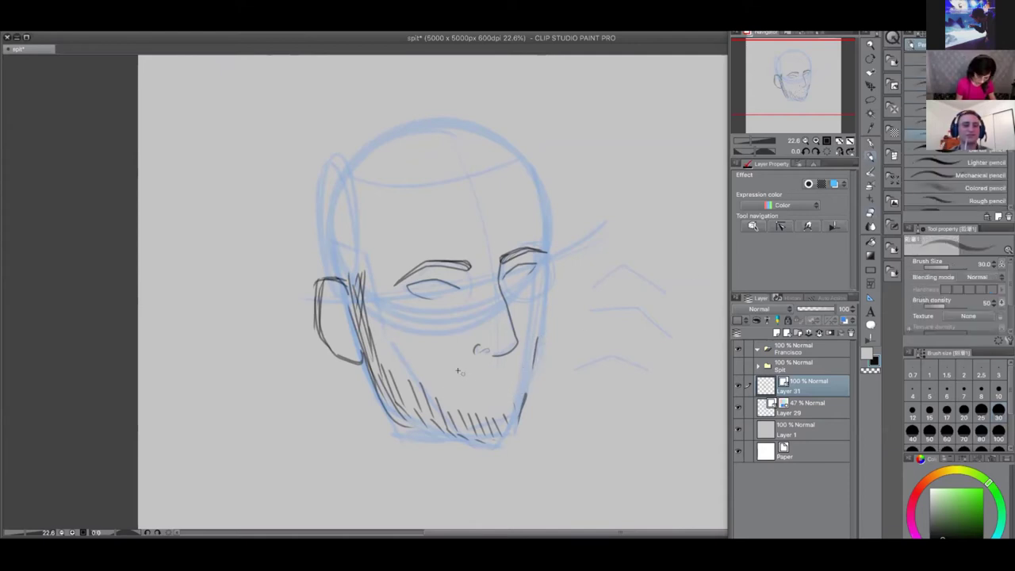
Try drawing a wide open smile across the lower face, then undo its strokes
{"action": "mouse_move", "coordinate": [457, 371]}
{"action": "left_mouse_down"}
{"action": "mouse_move", "coordinate": [499, 373]}
{"action": "mouse_move", "coordinate": [474, 376]}
{"action": "mouse_move", "coordinate": [537, 348]}
{"action": "left_mouse_up"}
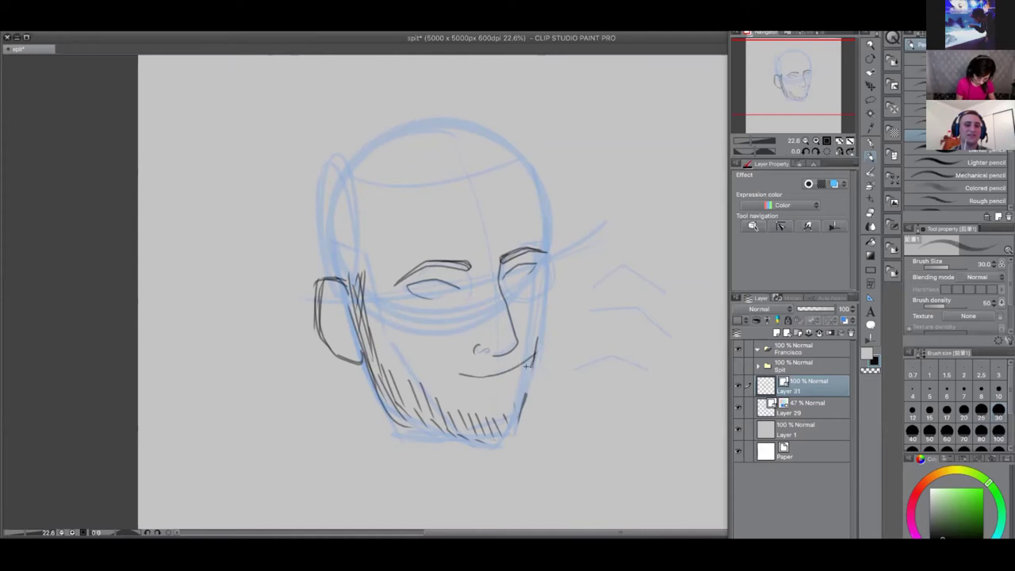
{"action": "mouse_move", "coordinate": [465, 378]}
{"action": "left_mouse_down"}
{"action": "mouse_move", "coordinate": [475, 404]}
{"action": "mouse_move", "coordinate": [524, 391]}
{"action": "left_mouse_up"}
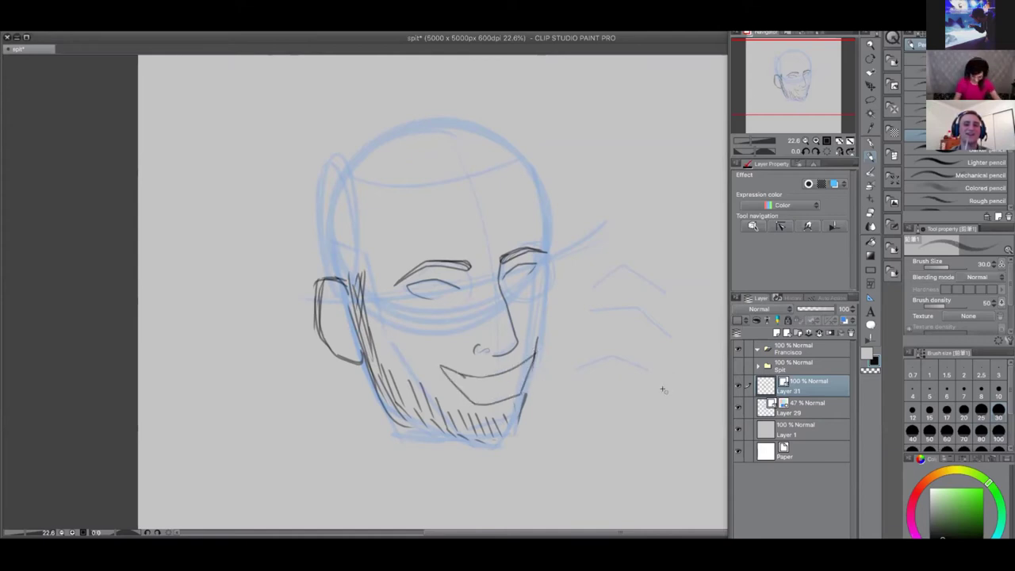
{"action": "key", "text": "ctrl+z"}
{"action": "key", "text": "ctrl+z"}
{"action": "key", "text": "ctrl+z"}
{"action": "key", "text": "ctrl+z"}
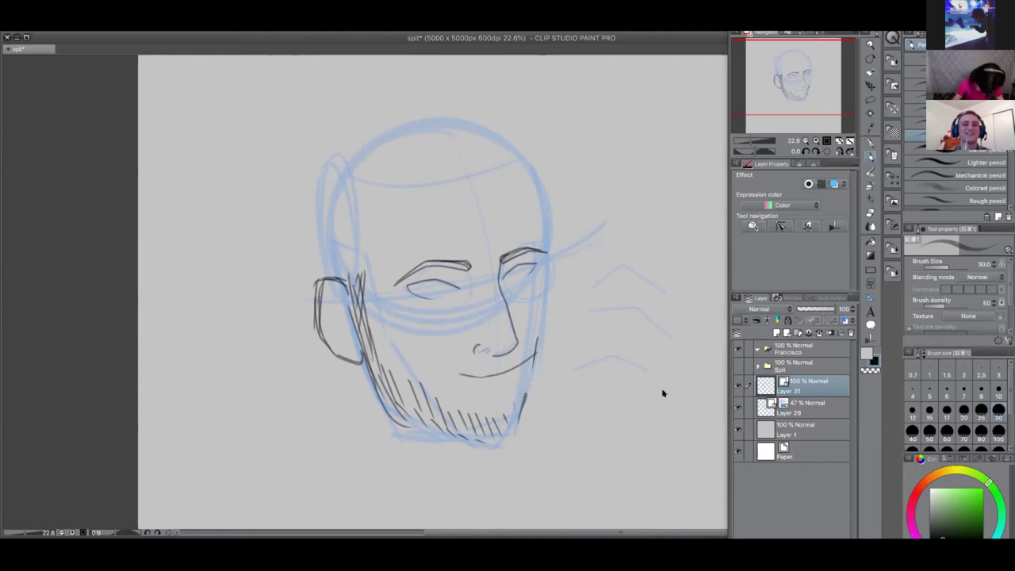
{"action": "key", "text": "ctrl+z"}
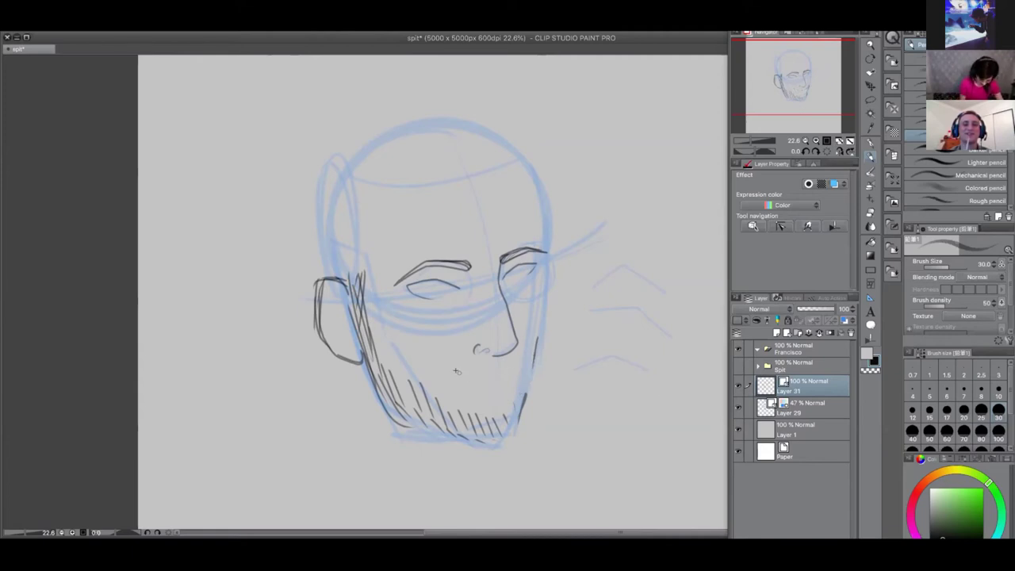
Draw a smaller closed-lip smile below the nose with a curved lower lip
{"action": "mouse_move", "coordinate": [449, 368]}
{"action": "left_mouse_down"}
{"action": "mouse_move", "coordinate": [516, 366]}
{"action": "mouse_move", "coordinate": [503, 391]}
{"action": "mouse_move", "coordinate": [480, 390]}
{"action": "left_mouse_up"}
{"action": "mouse_move", "coordinate": [458, 374]}
{"action": "left_mouse_down"}
{"action": "mouse_move", "coordinate": [511, 394]}
{"action": "mouse_move", "coordinate": [493, 385]}
{"action": "left_mouse_up"}
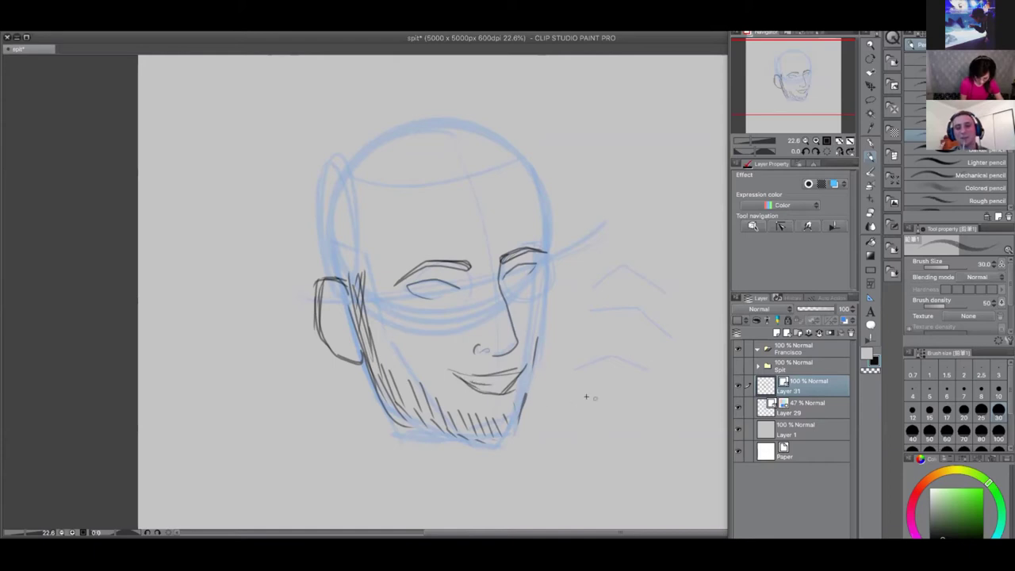
Try drawing a large round iris in the near eye, then undo it
{"action": "mouse_move", "coordinate": [426, 278]}
{"action": "left_mouse_down"}
{"action": "mouse_move", "coordinate": [421, 290]}
{"action": "mouse_move", "coordinate": [441, 287]}
{"action": "mouse_move", "coordinate": [438, 298]}
{"action": "mouse_move", "coordinate": [431, 286]}
{"action": "left_mouse_up"}
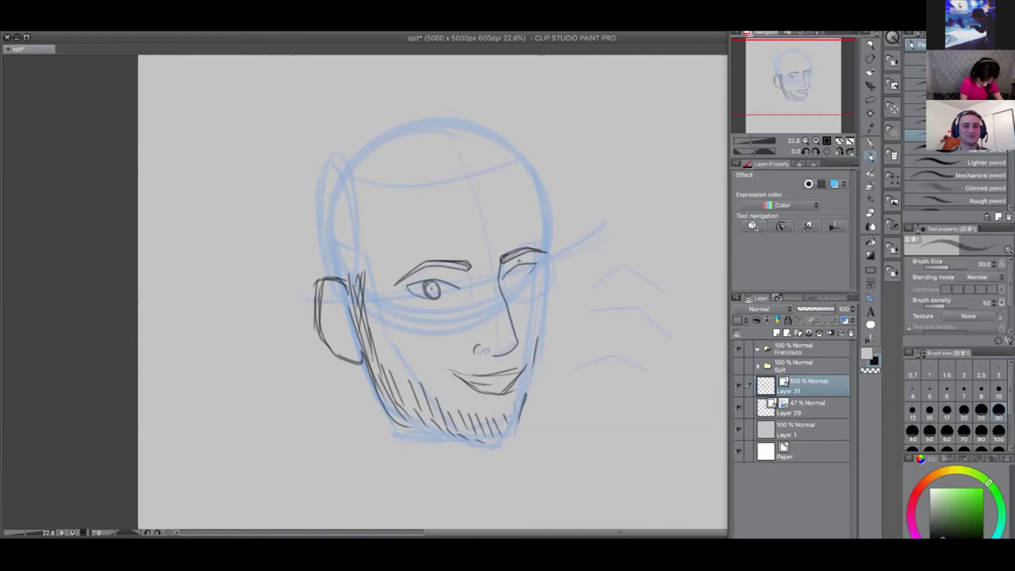
{"action": "key", "text": "ctrl+z"}
{"action": "key", "text": "ctrl+z"}
{"action": "key", "text": "ctrl+z"}
{"action": "key", "text": "ctrl+z"}
{"action": "key", "text": "ctrl+z"}
{"action": "key", "text": "ctrl+z"}
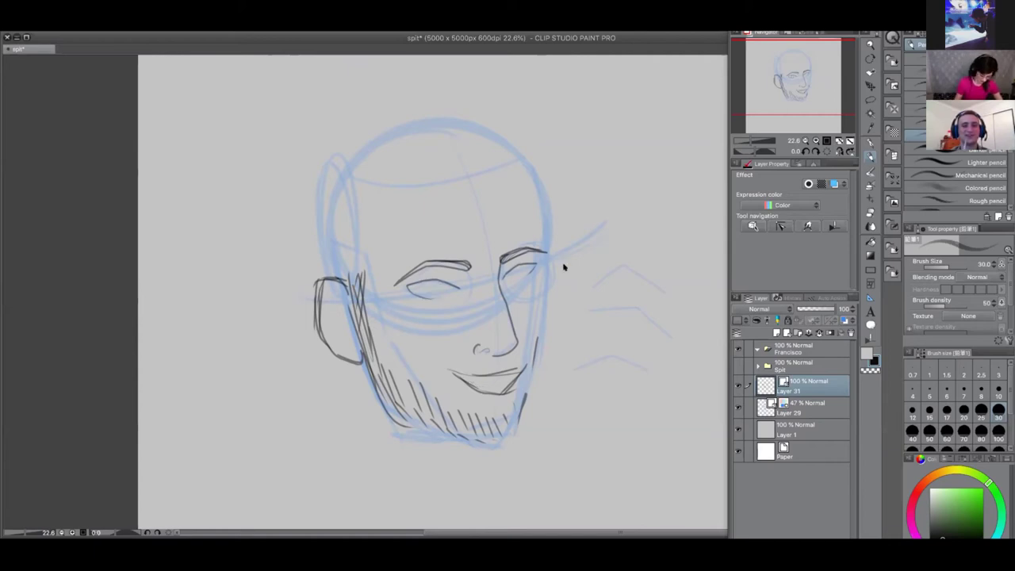
Draw a smaller iris with a pupil in the near eye, add the far iris, and darken both upper eyelids
{"action": "key", "text": "ctrl+y"}
{"action": "mouse_move", "coordinate": [423, 284]}
{"action": "left_mouse_down"}
{"action": "mouse_move", "coordinate": [431, 292]}
{"action": "mouse_move", "coordinate": [429, 284]}
{"action": "left_mouse_up"}
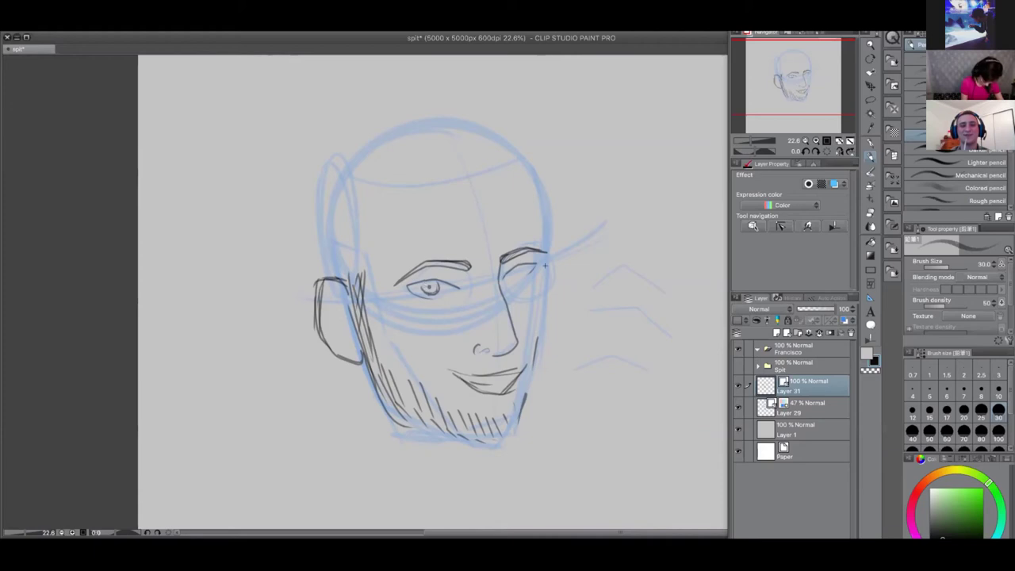
{"action": "left_click_drag", "start_coordinate": [514, 275], "coordinate": [523, 272]}
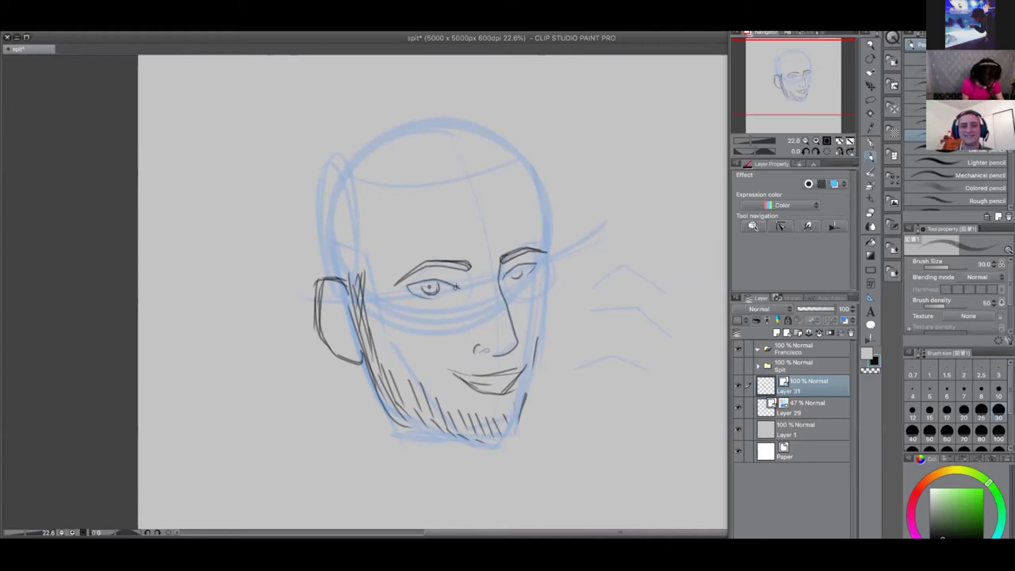
{"action": "left_click_drag", "start_coordinate": [457, 287], "coordinate": [400, 290]}
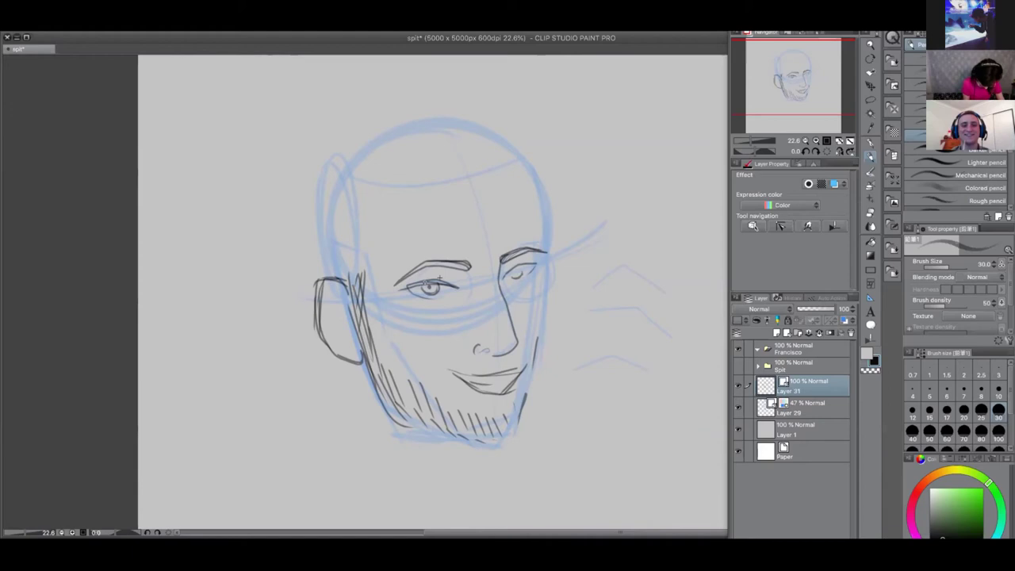
{"action": "left_click_drag", "start_coordinate": [507, 276], "coordinate": [537, 266]}
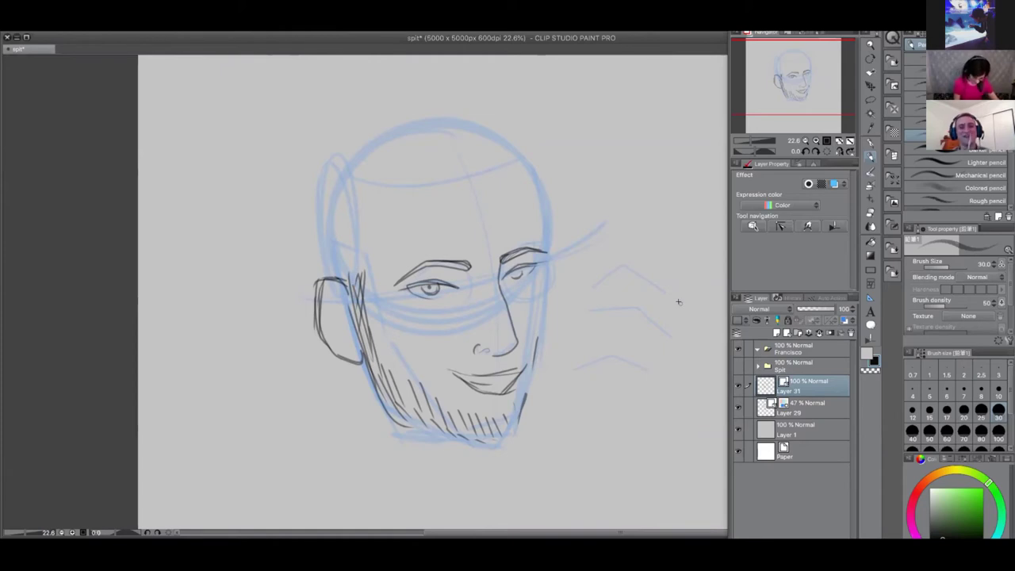
Hatch the beard down the far cheek and redraw the moustache and goatee strokes around the mouth
{"action": "left_click_drag", "start_coordinate": [533, 349], "coordinate": [510, 433]}
{"action": "left_click_drag", "start_coordinate": [530, 374], "coordinate": [516, 394]}
{"action": "mouse_move", "coordinate": [489, 357]}
{"action": "left_mouse_down"}
{"action": "mouse_move", "coordinate": [455, 368]}
{"action": "mouse_move", "coordinate": [429, 399]}
{"action": "left_mouse_up"}
{"action": "left_click_drag", "start_coordinate": [442, 383], "coordinate": [447, 404]}
{"action": "left_click_drag", "start_coordinate": [456, 390], "coordinate": [450, 402]}
Outline the far side of the face from the eye down to the chin and back along the lower jaw
{"action": "left_click_drag", "start_coordinate": [518, 272], "coordinate": [543, 302]}
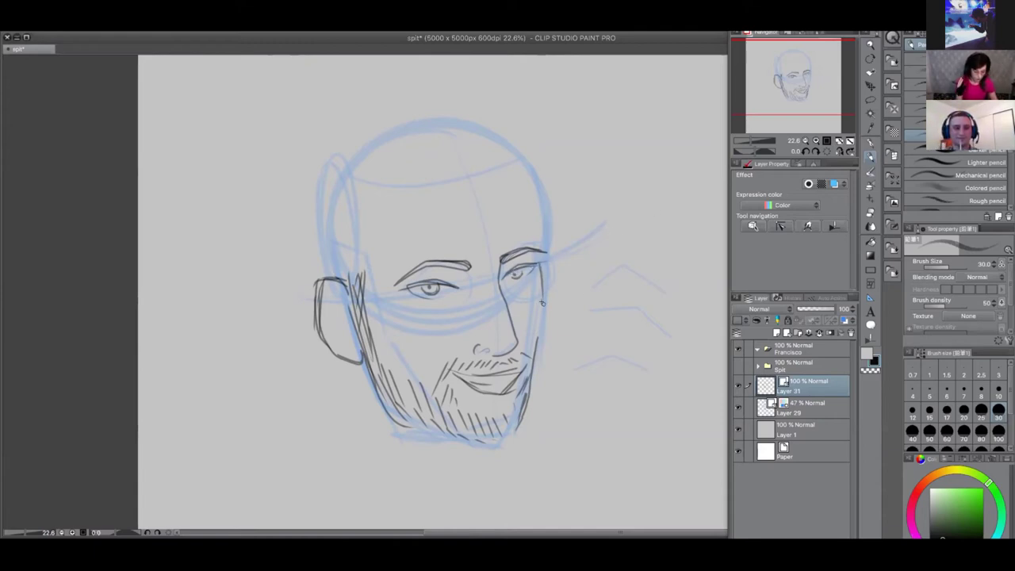
{"action": "key", "text": "ctrl+z"}
{"action": "mouse_move", "coordinate": [539, 265]}
{"action": "left_mouse_down"}
{"action": "mouse_move", "coordinate": [549, 311]}
{"action": "mouse_move", "coordinate": [532, 352]}
{"action": "left_mouse_up"}
{"action": "key", "text": "ctrl+z"}
{"action": "key", "text": "ctrl+z"}
{"action": "key", "text": "ctrl+z"}
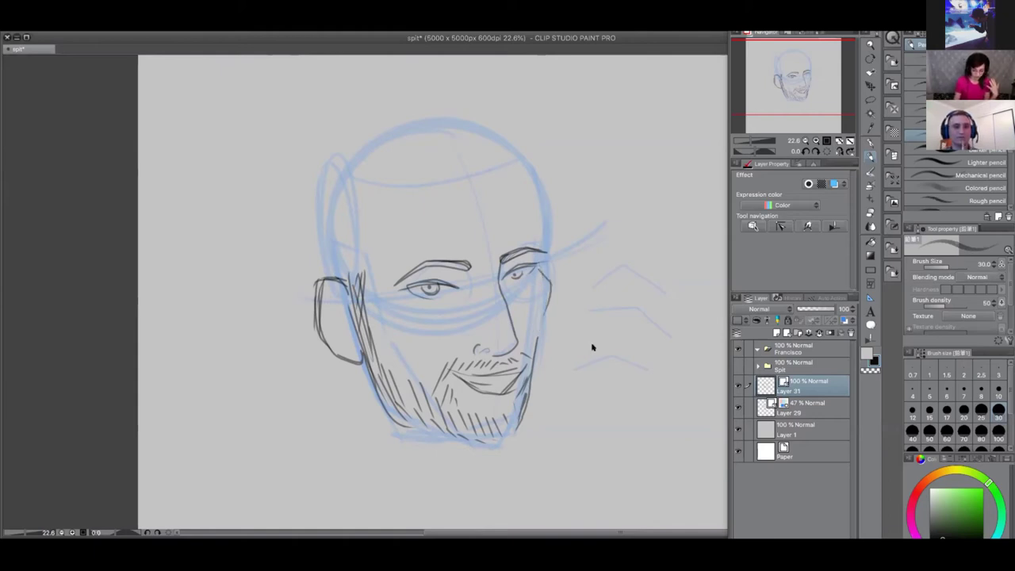
{"action": "left_click_drag", "start_coordinate": [540, 266], "coordinate": [532, 359]}
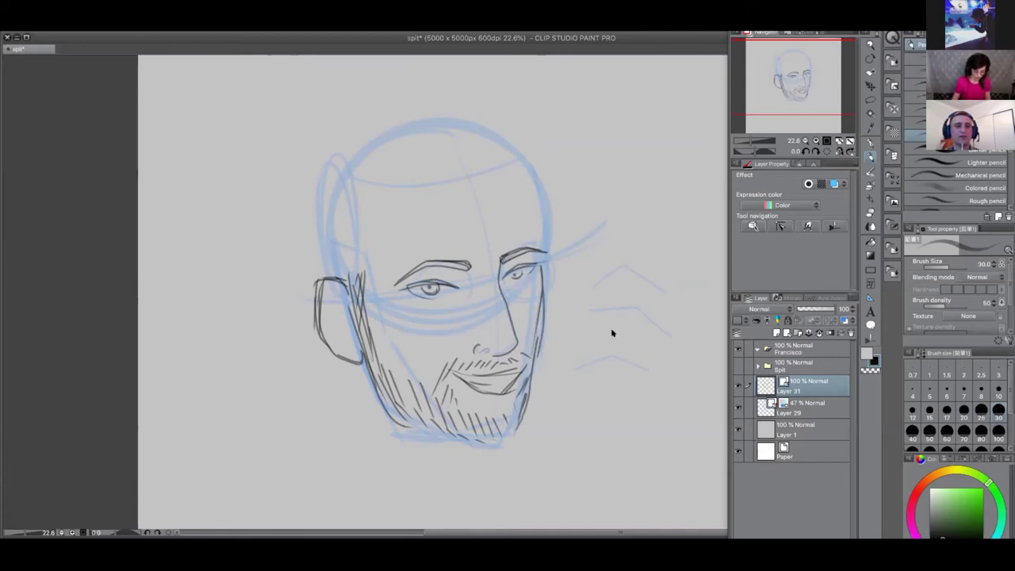
{"action": "key", "text": "ctrl+z"}
{"action": "mouse_move", "coordinate": [540, 263]}
{"action": "left_mouse_down"}
{"action": "mouse_move", "coordinate": [523, 419]}
{"action": "mouse_move", "coordinate": [496, 440]}
{"action": "mouse_move", "coordinate": [392, 425]}
{"action": "left_mouse_up"}
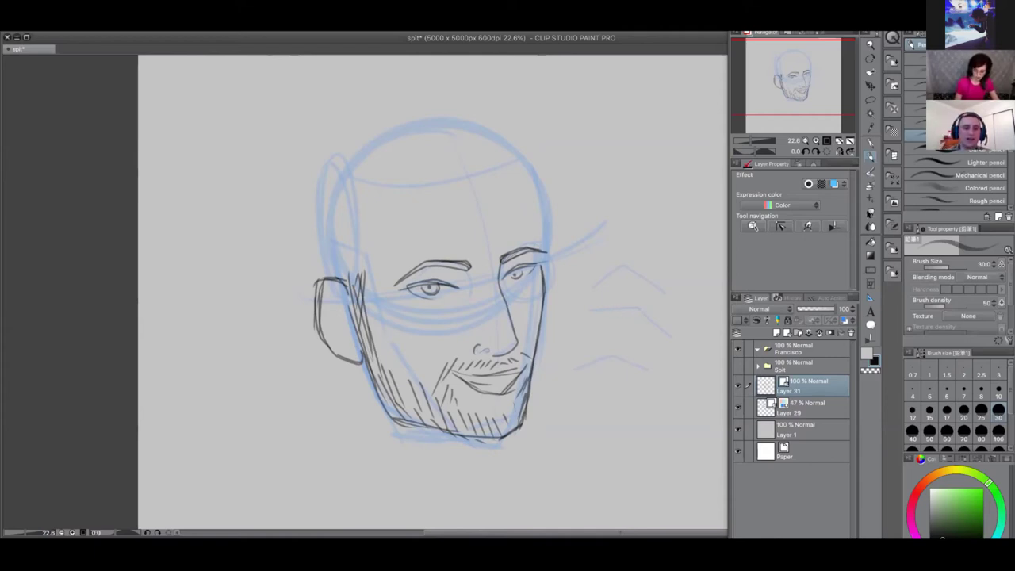
Enlarge the hard eraser to size 100 and erase the outline along the lower jaw and chin
{"action": "key", "text": "e"}
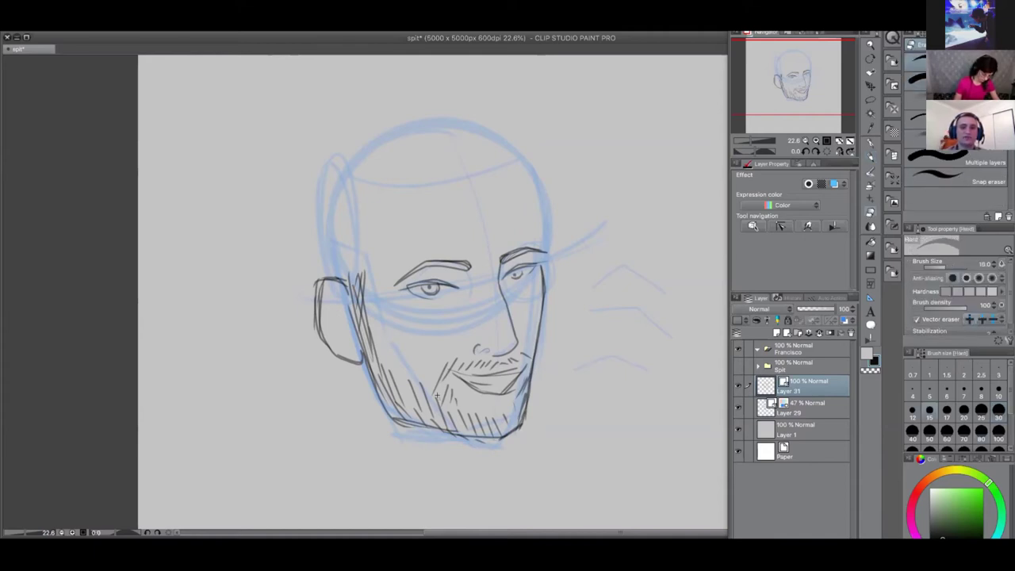
{"action": "key", "text": "bracketright"}
{"action": "key", "text": "bracketright"}
{"action": "key", "text": "bracketright"}
{"action": "key", "text": "bracketright"}
{"action": "key", "text": "bracketright"}
{"action": "key", "text": "bracketright"}
{"action": "key", "text": "bracketright"}
{"action": "key", "text": "bracketright"}
{"action": "key", "text": "bracketright"}
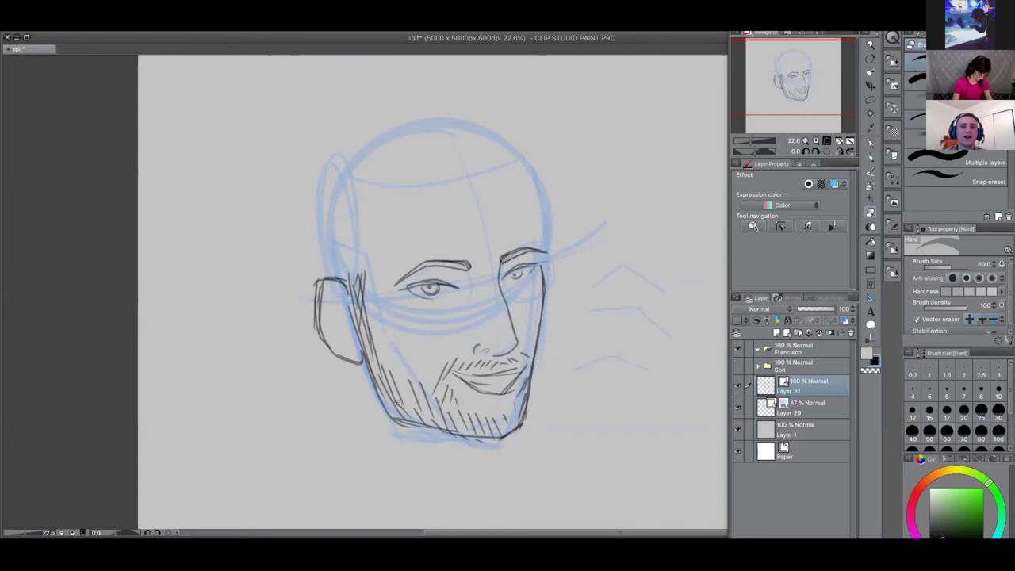
{"action": "key", "text": "bracketright"}
{"action": "key", "text": "bracketright"}
{"action": "key", "text": "bracketright"}
{"action": "mouse_move", "coordinate": [372, 381]}
{"action": "left_mouse_down"}
{"action": "mouse_move", "coordinate": [394, 419]}
{"action": "mouse_move", "coordinate": [488, 443]}
{"action": "mouse_move", "coordinate": [565, 409]}
{"action": "left_mouse_up"}
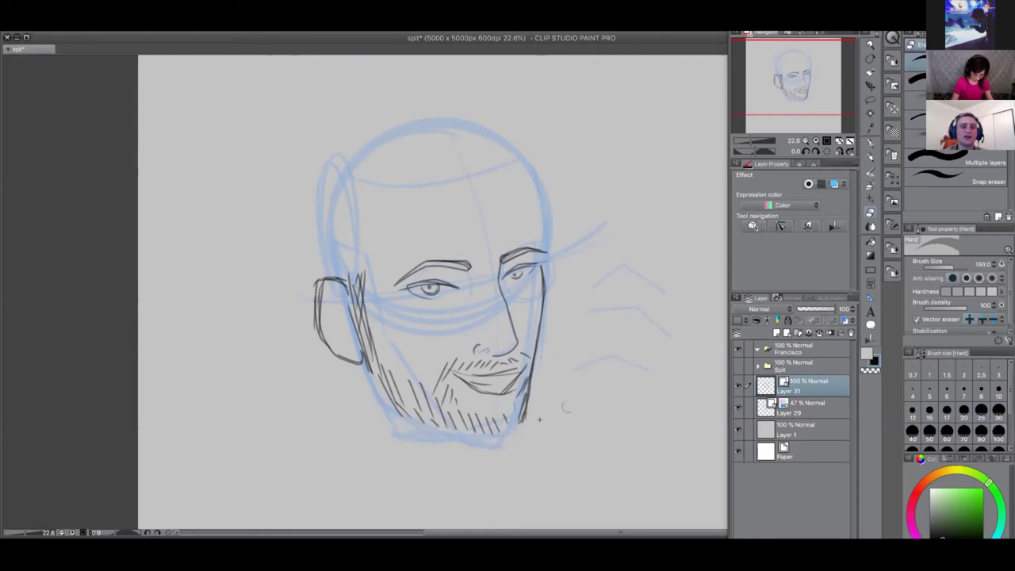
Redraw the jawline with the pencil from below the ear to a lower, more pointed chin and up the far cheek
{"action": "left_click", "coordinate": [870, 156]}
{"action": "mouse_move", "coordinate": [362, 359]}
{"action": "left_mouse_down"}
{"action": "mouse_move", "coordinate": [383, 409]}
{"action": "mouse_move", "coordinate": [464, 441]}
{"action": "mouse_move", "coordinate": [451, 431]}
{"action": "mouse_move", "coordinate": [493, 439]}
{"action": "mouse_move", "coordinate": [454, 439]}
{"action": "mouse_move", "coordinate": [491, 448]}
{"action": "mouse_move", "coordinate": [517, 413]}
{"action": "mouse_move", "coordinate": [511, 443]}
{"action": "left_mouse_up"}
{"action": "key", "text": "ctrl+z"}
{"action": "mouse_move", "coordinate": [528, 401]}
{"action": "left_mouse_down"}
{"action": "mouse_move", "coordinate": [511, 446]}
{"action": "mouse_move", "coordinate": [479, 441]}
{"action": "mouse_move", "coordinate": [490, 445]}
{"action": "left_mouse_up"}
{"action": "left_click_drag", "start_coordinate": [507, 427], "coordinate": [509, 436]}
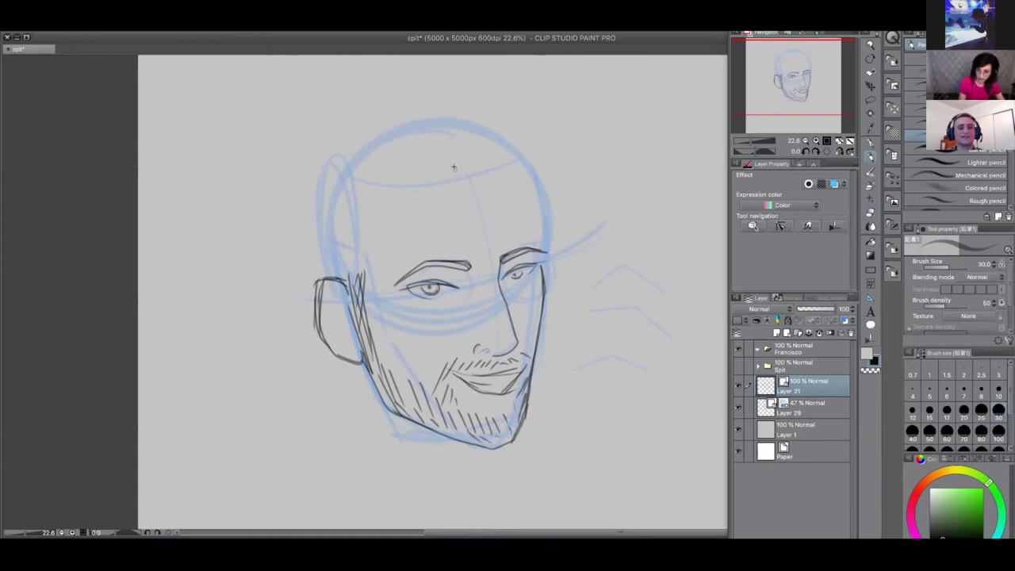
Sketch swept-back hair above the forehead with curved inner strands, a front curl and the side contour down toward the ear
{"action": "mouse_move", "coordinate": [463, 189]}
{"action": "left_mouse_down"}
{"action": "mouse_move", "coordinate": [502, 166]}
{"action": "mouse_move", "coordinate": [437, 180]}
{"action": "mouse_move", "coordinate": [483, 180]}
{"action": "left_mouse_up"}
{"action": "key", "text": "ctrl+z"}
{"action": "mouse_move", "coordinate": [463, 174]}
{"action": "left_mouse_down"}
{"action": "mouse_move", "coordinate": [523, 143]}
{"action": "mouse_move", "coordinate": [526, 163]}
{"action": "mouse_move", "coordinate": [518, 140]}
{"action": "mouse_move", "coordinate": [453, 102]}
{"action": "mouse_move", "coordinate": [356, 114]}
{"action": "left_mouse_up"}
{"action": "left_click_drag", "start_coordinate": [362, 278], "coordinate": [368, 235]}
{"action": "mouse_move", "coordinate": [408, 187]}
{"action": "left_mouse_down"}
{"action": "mouse_move", "coordinate": [352, 140]}
{"action": "mouse_move", "coordinate": [344, 147]}
{"action": "mouse_move", "coordinate": [371, 101]}
{"action": "mouse_move", "coordinate": [356, 158]}
{"action": "mouse_move", "coordinate": [330, 107]}
{"action": "mouse_move", "coordinate": [384, 98]}
{"action": "left_mouse_up"}
{"action": "mouse_move", "coordinate": [349, 141]}
{"action": "left_mouse_down"}
{"action": "mouse_move", "coordinate": [334, 176]}
{"action": "mouse_move", "coordinate": [314, 174]}
{"action": "mouse_move", "coordinate": [321, 235]}
{"action": "left_mouse_up"}
{"action": "left_click_drag", "start_coordinate": [334, 161], "coordinate": [316, 255]}
{"action": "left_click_drag", "start_coordinate": [476, 168], "coordinate": [516, 168]}
{"action": "left_click_drag", "start_coordinate": [387, 162], "coordinate": [423, 95]}
{"action": "left_click_drag", "start_coordinate": [428, 162], "coordinate": [452, 114]}
Outline the far side of the forehead from the hairline down to the brow
{"action": "mouse_move", "coordinate": [527, 162]}
{"action": "left_mouse_down"}
{"action": "mouse_move", "coordinate": [542, 195]}
{"action": "mouse_move", "coordinate": [547, 302]}
{"action": "left_mouse_up"}
{"action": "key", "text": "ctrl+z"}
{"action": "key", "text": "ctrl+z"}
{"action": "mouse_move", "coordinate": [520, 161]}
{"action": "left_mouse_down"}
{"action": "mouse_move", "coordinate": [546, 228]}
{"action": "mouse_move", "coordinate": [534, 187]}
{"action": "mouse_move", "coordinate": [544, 268]}
{"action": "left_mouse_up"}
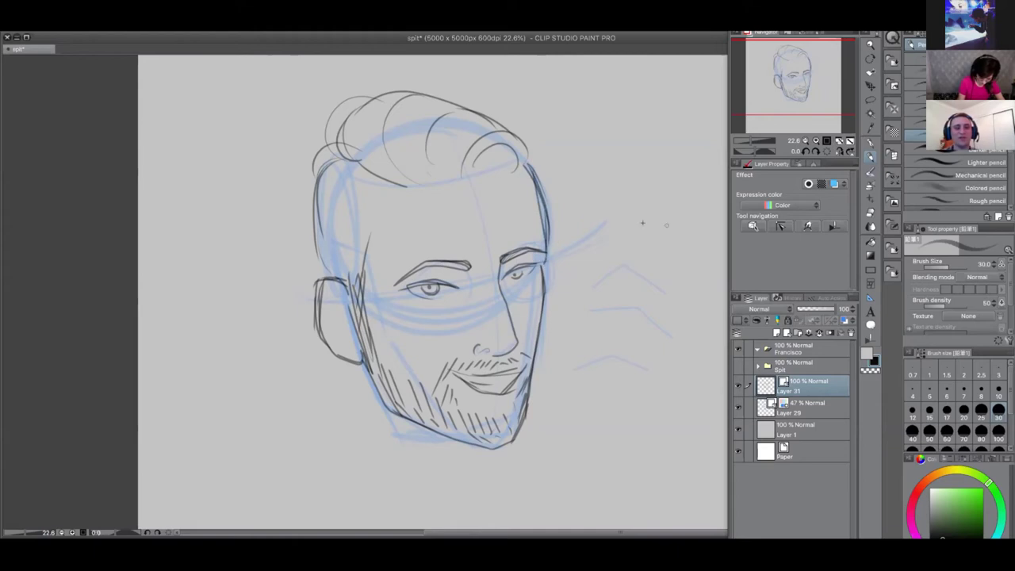
{"action": "key", "text": "ctrl+z"}
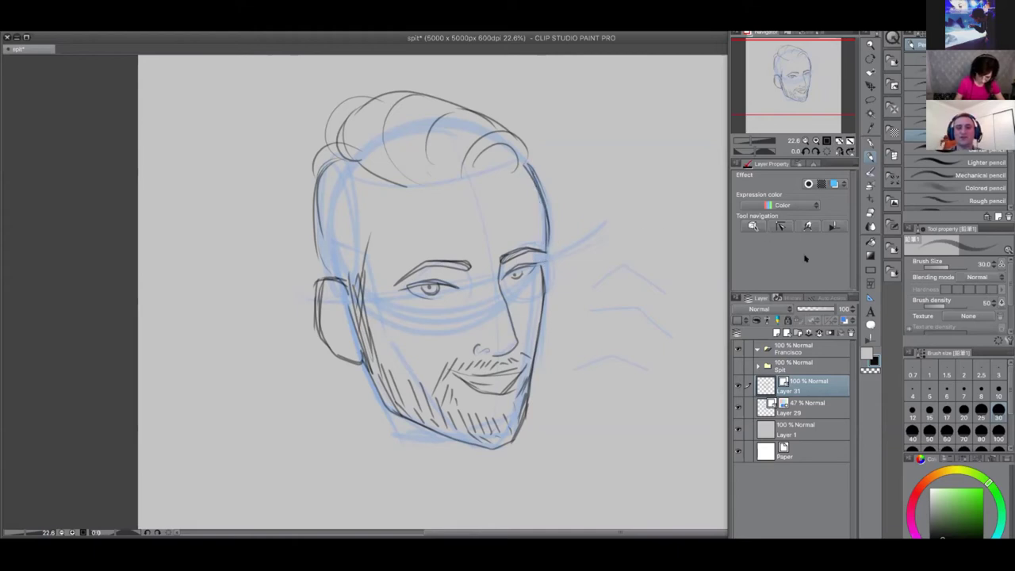
Add a higher outer contour and more strands to the hair, and hatch the hairline down the temple
{"action": "mouse_move", "coordinate": [397, 87]}
{"action": "left_mouse_down"}
{"action": "mouse_move", "coordinate": [456, 93]}
{"action": "mouse_move", "coordinate": [531, 161]}
{"action": "mouse_move", "coordinate": [507, 121]}
{"action": "mouse_move", "coordinate": [446, 87]}
{"action": "left_mouse_up"}
{"action": "mouse_move", "coordinate": [508, 122]}
{"action": "left_mouse_down"}
{"action": "mouse_move", "coordinate": [364, 90]}
{"action": "mouse_move", "coordinate": [381, 172]}
{"action": "mouse_move", "coordinate": [403, 136]}
{"action": "left_mouse_up"}
{"action": "mouse_move", "coordinate": [441, 189]}
{"action": "left_mouse_down"}
{"action": "mouse_move", "coordinate": [430, 146]}
{"action": "mouse_move", "coordinate": [461, 138]}
{"action": "left_mouse_up"}
{"action": "left_click_drag", "start_coordinate": [397, 190], "coordinate": [358, 198]}
{"action": "mouse_move", "coordinate": [378, 198]}
{"action": "left_mouse_down"}
{"action": "mouse_move", "coordinate": [353, 206]}
{"action": "mouse_move", "coordinate": [366, 216]}
{"action": "left_mouse_up"}
{"action": "left_click_drag", "start_coordinate": [373, 219], "coordinate": [357, 247]}
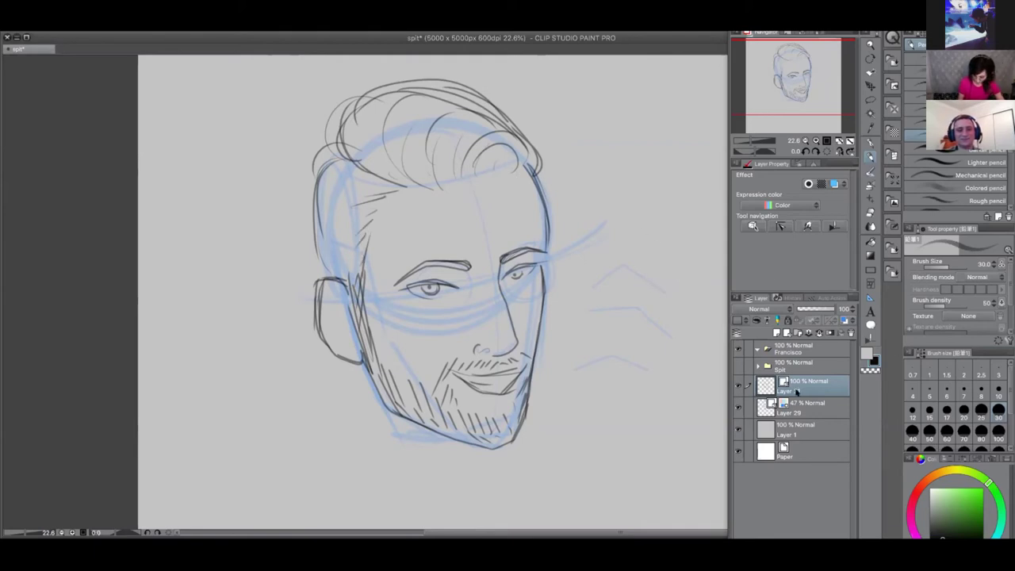
Hide the blue construction sketch on Layer 29
{"action": "left_click", "coordinate": [738, 408]}
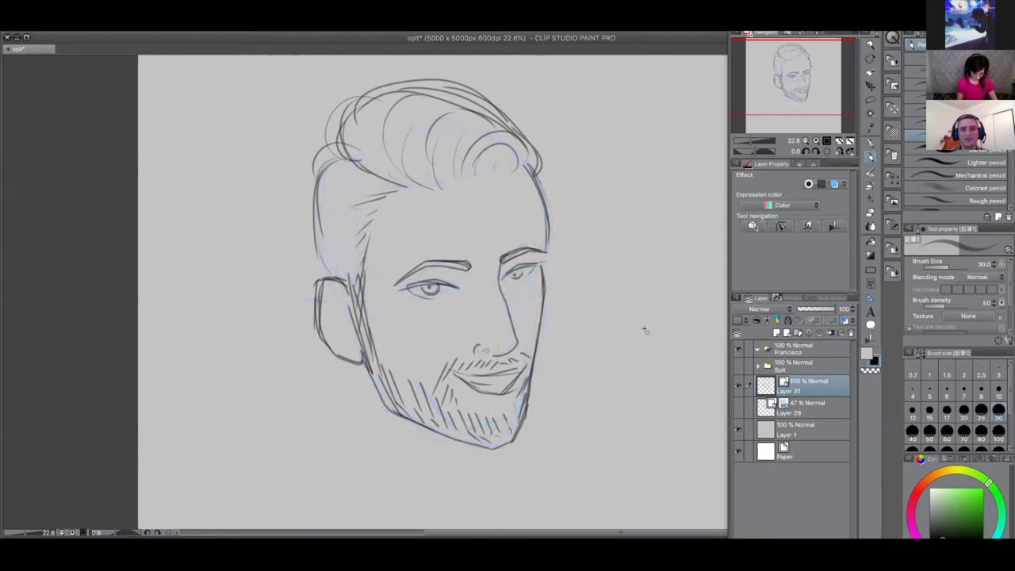
{"action": "scroll", "coordinate": [642, 329], "scroll_direction": "down", "scroll_amount": 1}
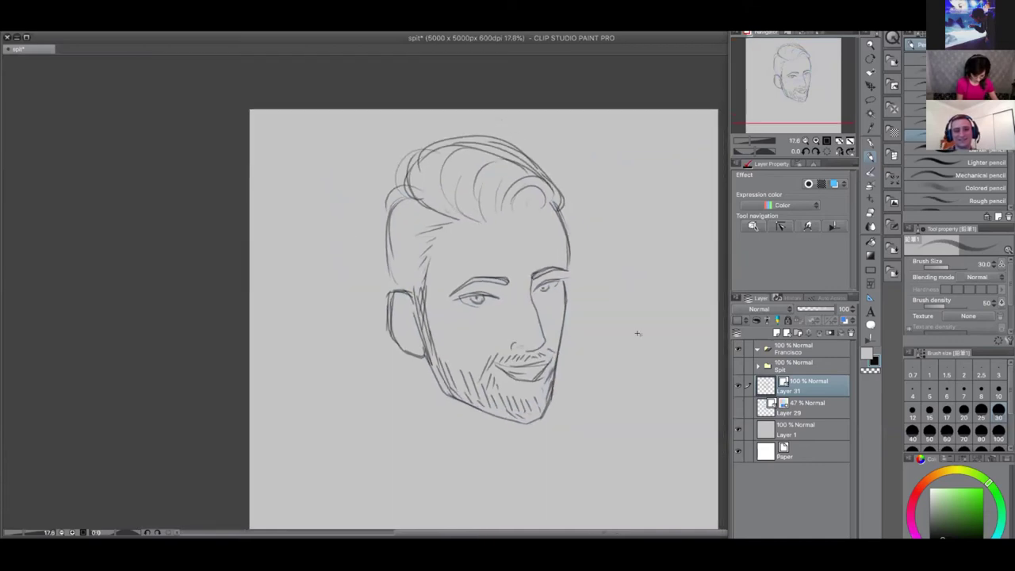
Try extending the back of the head behind the ear and starting a neck line, then undo the strokes
{"action": "mouse_move", "coordinate": [400, 179]}
{"action": "left_mouse_down"}
{"action": "mouse_move", "coordinate": [369, 231]}
{"action": "mouse_move", "coordinate": [380, 192]}
{"action": "mouse_move", "coordinate": [384, 281]}
{"action": "left_mouse_up"}
{"action": "left_click_drag", "start_coordinate": [377, 238], "coordinate": [369, 276]}
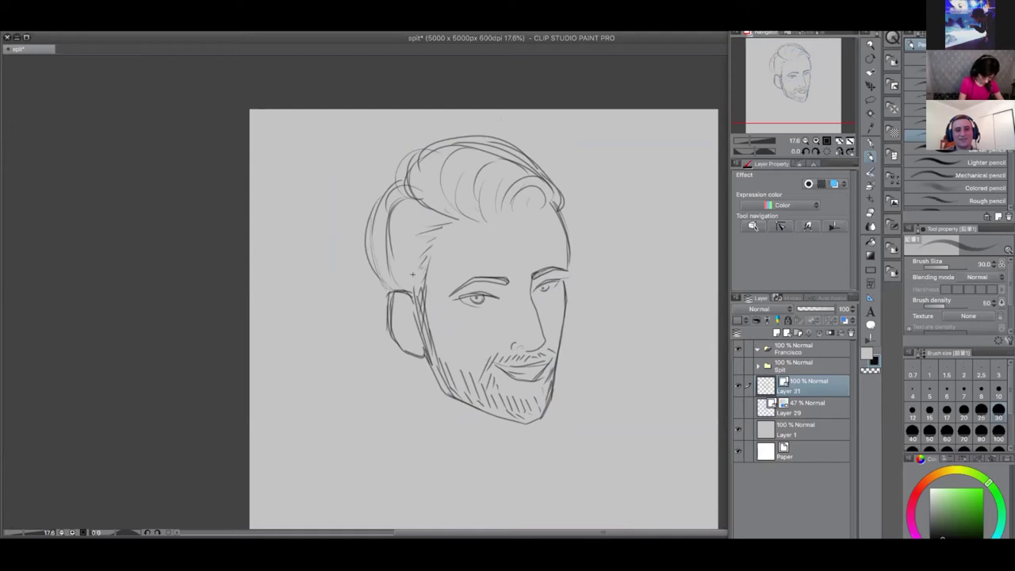
{"action": "left_click_drag", "start_coordinate": [425, 368], "coordinate": [447, 394]}
{"action": "key", "text": "ctrl+z"}
{"action": "key", "text": "ctrl+z"}
{"action": "key", "text": "ctrl+z"}
{"action": "key", "text": "ctrl+z"}
{"action": "key", "text": "ctrl+z"}
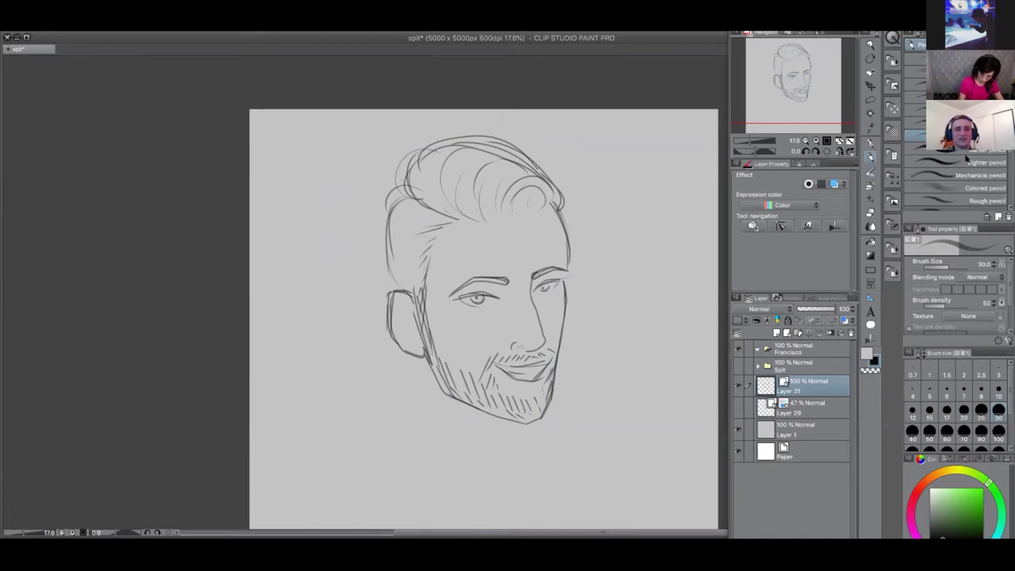
Erase the side-of-head contour between the hair and the ear with the Rough eraser
{"action": "left_click", "coordinate": [870, 213]}
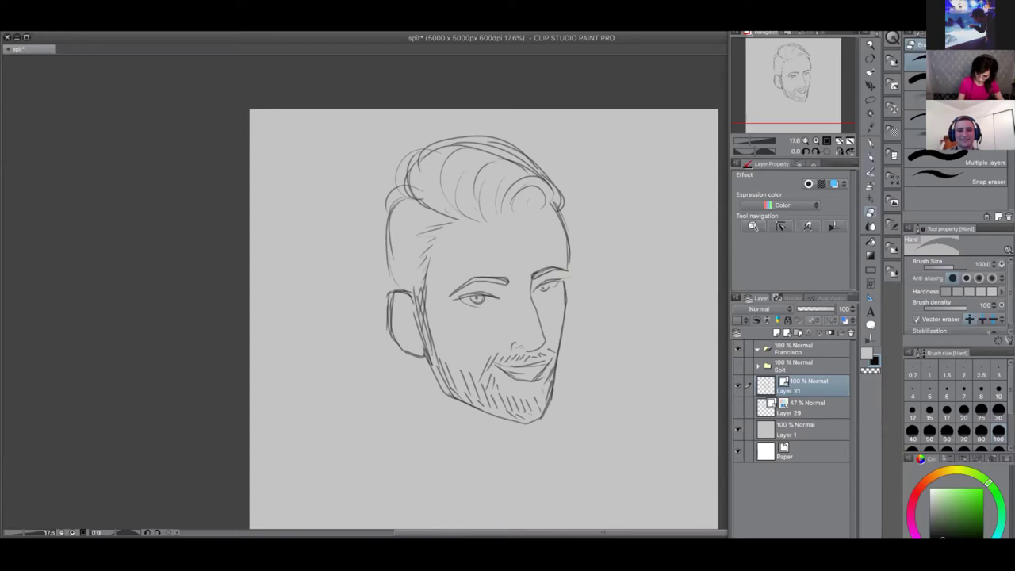
{"action": "left_click", "coordinate": [916, 80]}
{"action": "left_click_drag", "start_coordinate": [397, 200], "coordinate": [404, 227]}
{"action": "left_click_drag", "start_coordinate": [387, 271], "coordinate": [403, 292]}
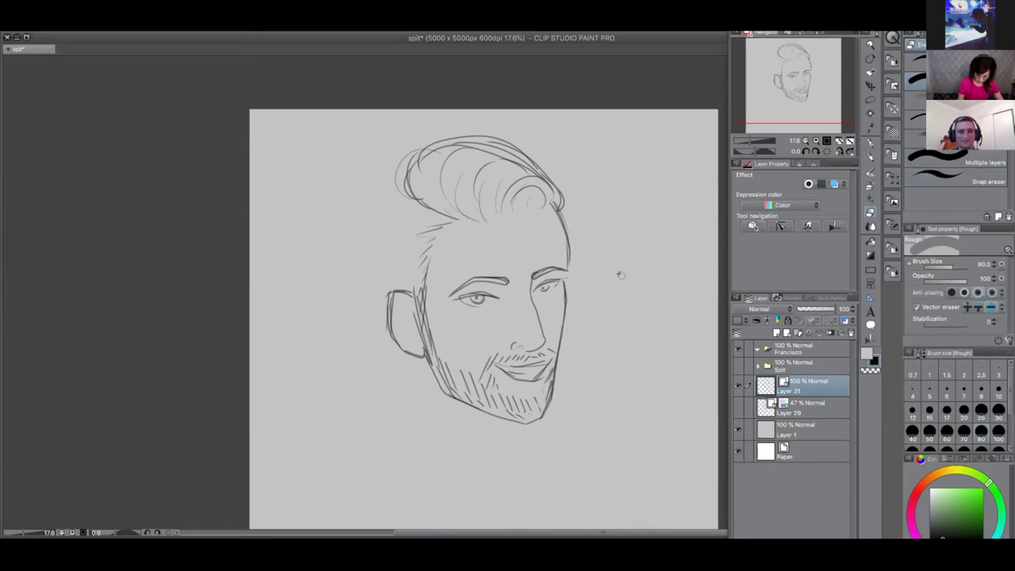
Draw a fuller back-of-head curve from the hair down to the ear and add a neck line below the jaw
{"action": "left_click", "coordinate": [871, 155]}
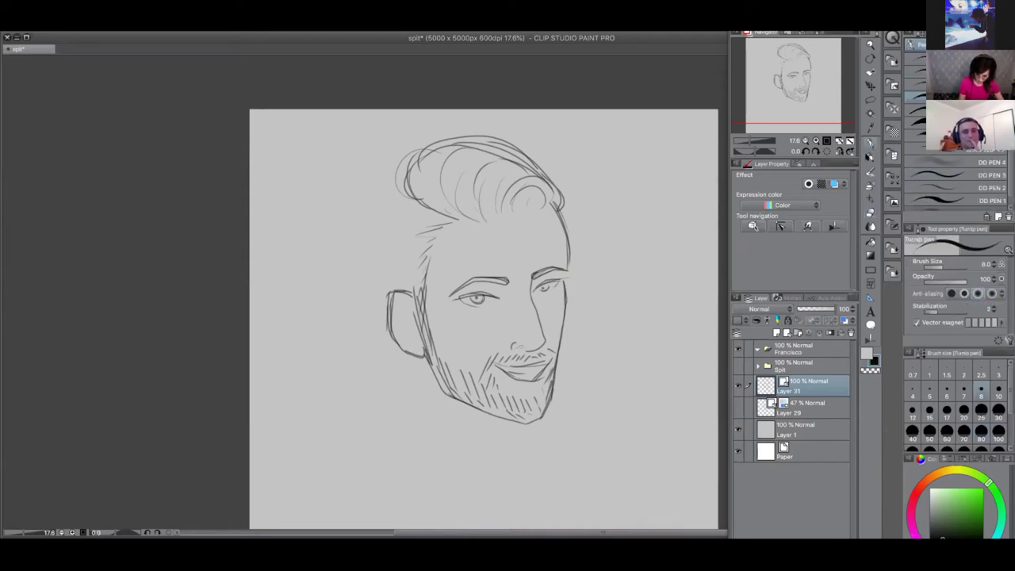
{"action": "mouse_move", "coordinate": [390, 187]}
{"action": "left_mouse_down"}
{"action": "mouse_move", "coordinate": [362, 250]}
{"action": "mouse_move", "coordinate": [374, 308]}
{"action": "mouse_move", "coordinate": [379, 198]}
{"action": "left_mouse_up"}
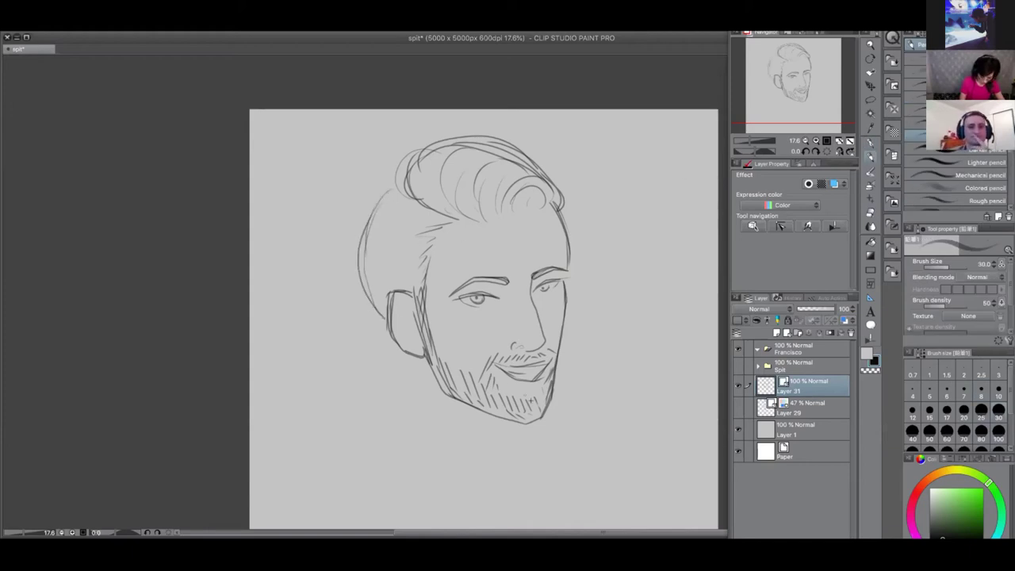
{"action": "mouse_move", "coordinate": [421, 362]}
{"action": "left_mouse_down"}
{"action": "mouse_move", "coordinate": [436, 387]}
{"action": "mouse_move", "coordinate": [435, 438]}
{"action": "left_mouse_up"}
{"action": "left_click_drag", "start_coordinate": [395, 180], "coordinate": [364, 260]}
{"action": "left_click_drag", "start_coordinate": [377, 215], "coordinate": [380, 308]}
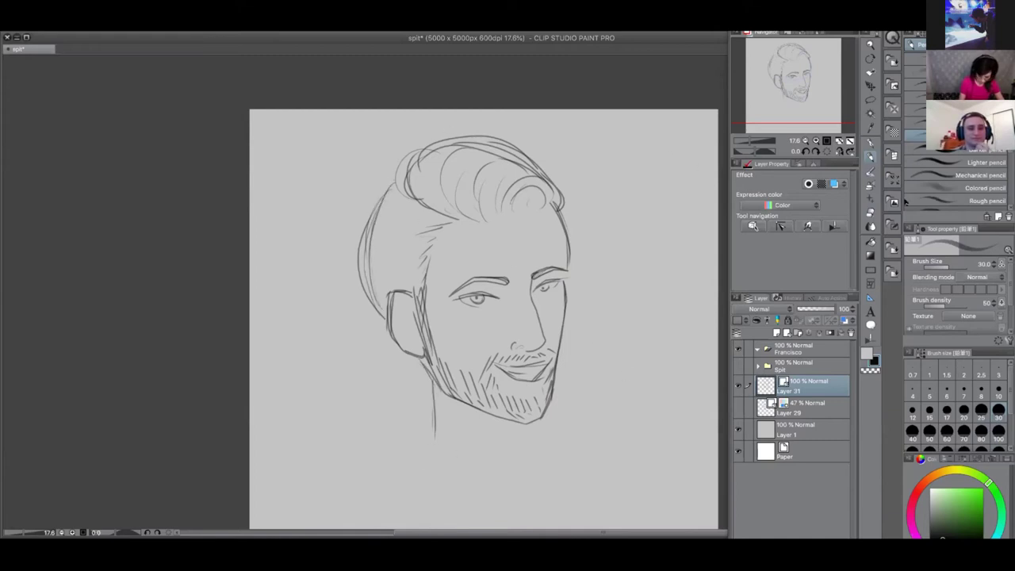
Undo the outer back-of-head strokes behind the ear
{"action": "key", "text": "ctrl+z"}
{"action": "key", "text": "ctrl+z"}
{"action": "key", "text": "ctrl+z"}
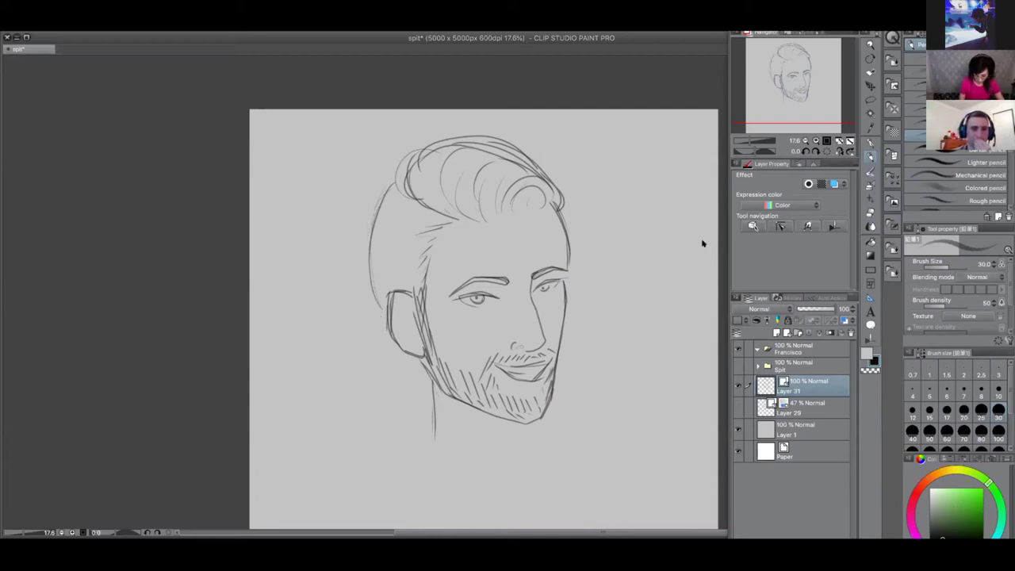
Draw a loose curl of hair falling over the forehead and sketch the inner folds of the ear
{"action": "mouse_move", "coordinate": [563, 205]}
{"action": "left_mouse_down"}
{"action": "mouse_move", "coordinate": [568, 251]}
{"action": "mouse_move", "coordinate": [555, 208]}
{"action": "mouse_move", "coordinate": [563, 299]}
{"action": "left_mouse_up"}
{"action": "mouse_move", "coordinate": [517, 213]}
{"action": "left_mouse_down"}
{"action": "mouse_move", "coordinate": [528, 272]}
{"action": "mouse_move", "coordinate": [532, 241]}
{"action": "mouse_move", "coordinate": [527, 290]}
{"action": "left_mouse_up"}
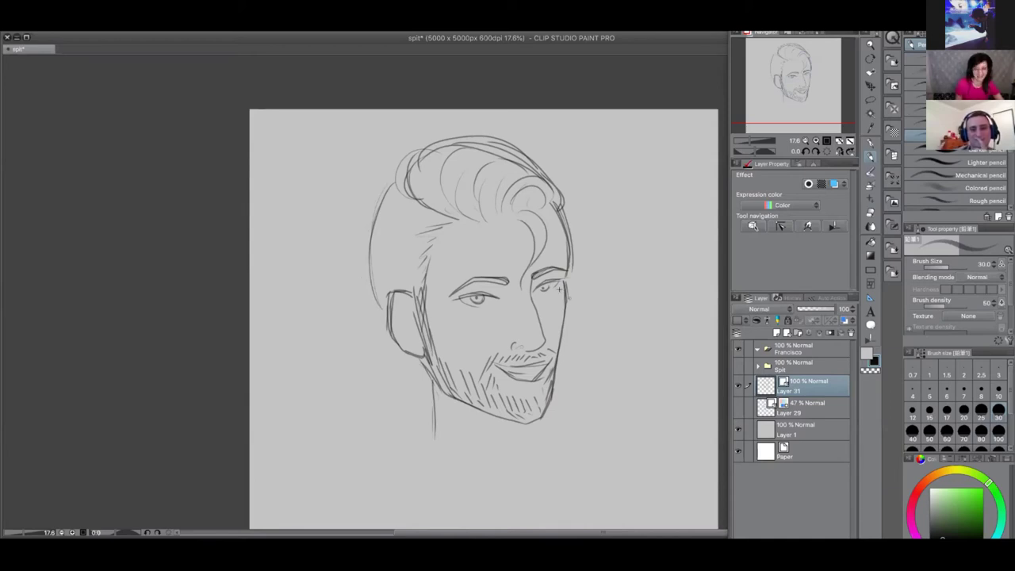
{"action": "left_click_drag", "start_coordinate": [550, 271], "coordinate": [562, 267]}
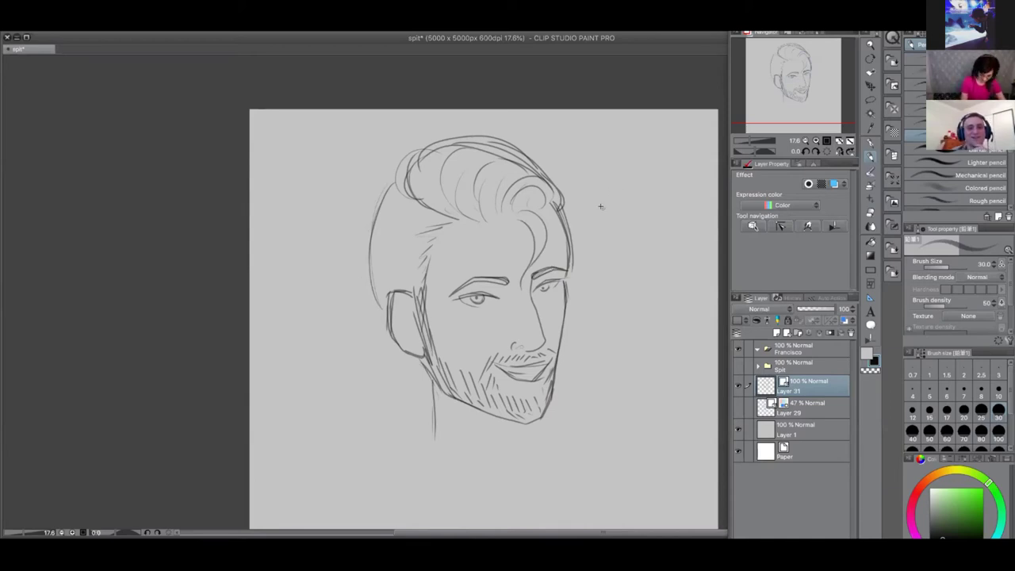
{"action": "mouse_move", "coordinate": [413, 297]}
{"action": "left_mouse_down"}
{"action": "mouse_move", "coordinate": [395, 301]}
{"action": "mouse_move", "coordinate": [409, 352]}
{"action": "left_mouse_up"}
{"action": "mouse_move", "coordinate": [413, 312]}
{"action": "left_mouse_down"}
{"action": "mouse_move", "coordinate": [407, 321]}
{"action": "mouse_move", "coordinate": [421, 344]}
{"action": "mouse_move", "coordinate": [398, 311]}
{"action": "mouse_move", "coordinate": [409, 328]}
{"action": "mouse_move", "coordinate": [395, 329]}
{"action": "mouse_move", "coordinate": [422, 351]}
{"action": "mouse_move", "coordinate": [414, 331]}
{"action": "left_mouse_up"}
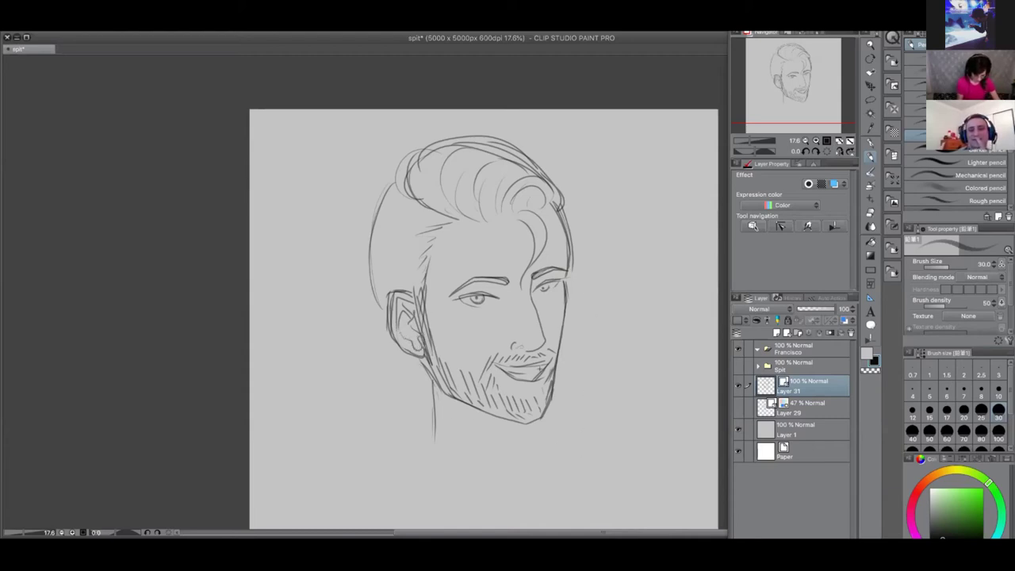
Try a sloping shoulder line from the back of the neck and a short front neck line, then undo both
{"action": "left_click_drag", "start_coordinate": [564, 410], "coordinate": [500, 366]}
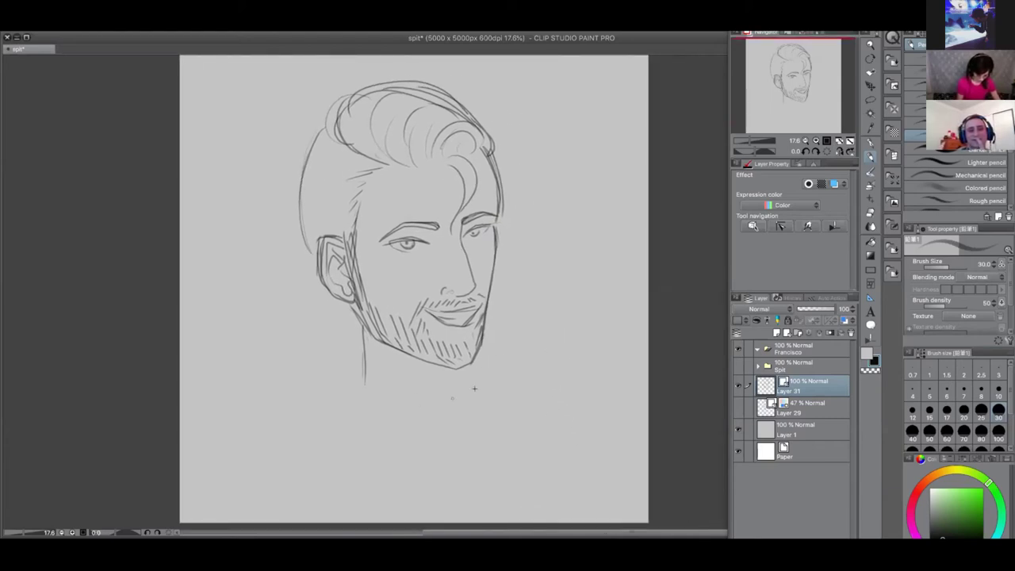
{"action": "mouse_move", "coordinate": [359, 307]}
{"action": "left_mouse_down"}
{"action": "mouse_move", "coordinate": [361, 401]}
{"action": "mouse_move", "coordinate": [276, 434]}
{"action": "left_mouse_up"}
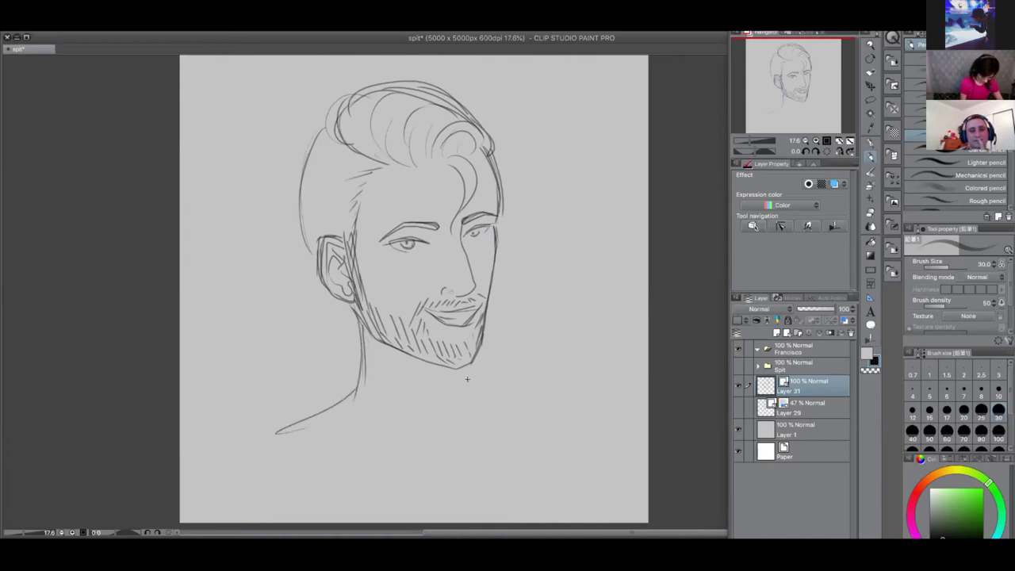
{"action": "left_click_drag", "start_coordinate": [454, 378], "coordinate": [465, 401]}
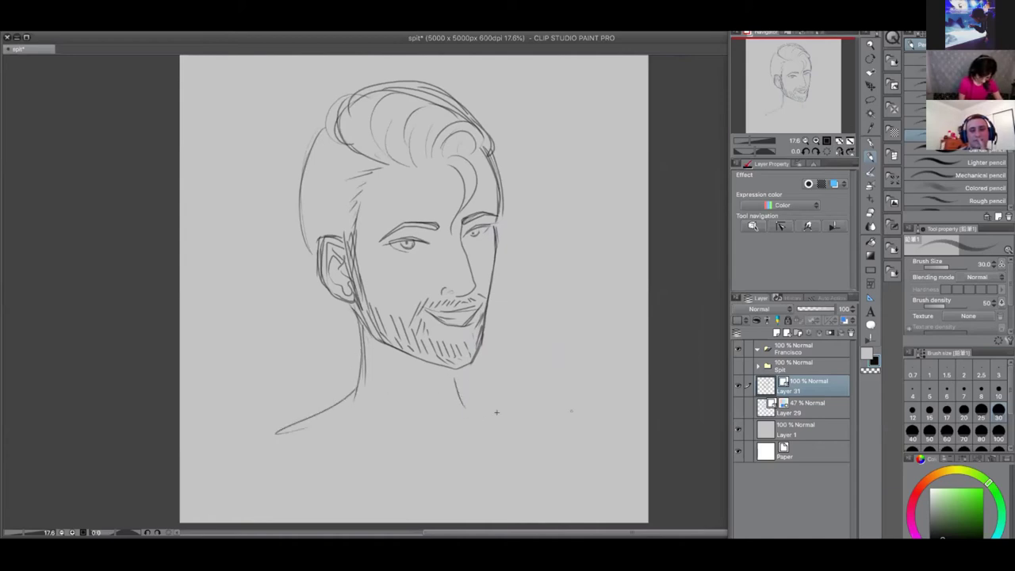
{"action": "key", "text": "ctrl+z"}
{"action": "key", "text": "ctrl+z"}
Draw a rounded arc for the near shoulder below the neck
{"action": "left_click_drag", "start_coordinate": [306, 417], "coordinate": [410, 448]}
{"action": "left_click_drag", "start_coordinate": [379, 417], "coordinate": [276, 439]}
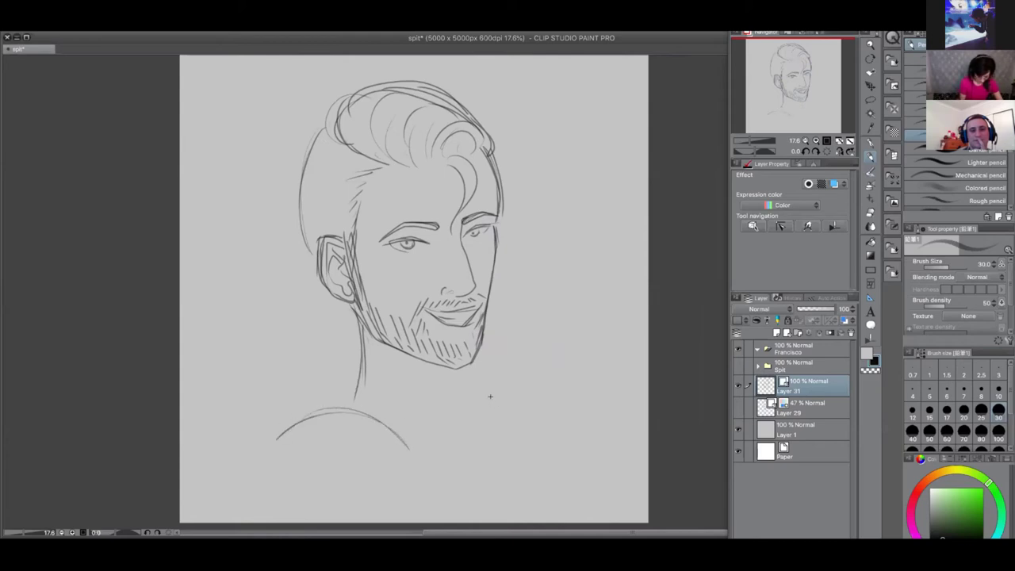
{"action": "key", "text": "ctrl+z"}
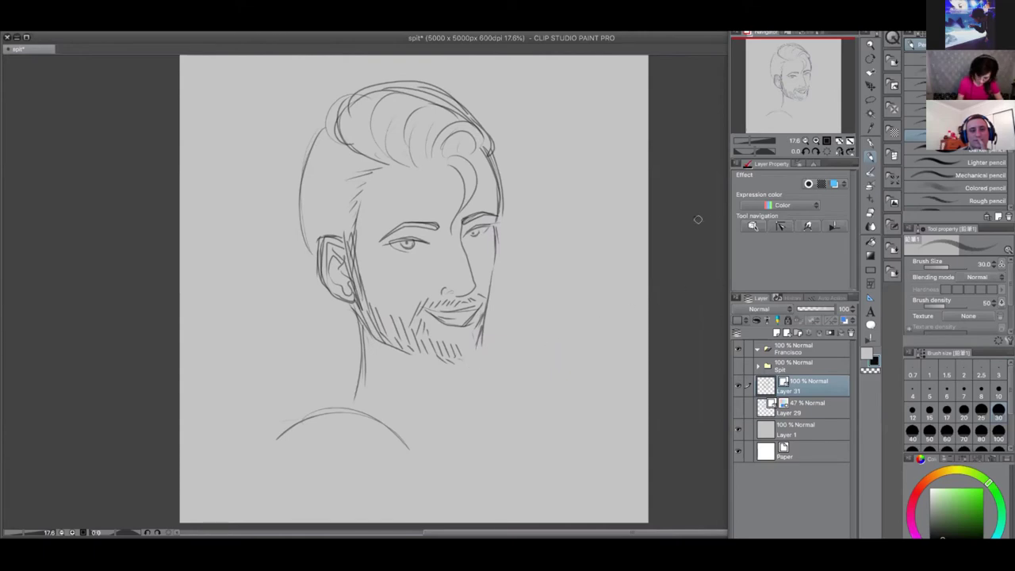
Redraw the chin and far jaw contour around the beard and add a front neck line below it
{"action": "mouse_move", "coordinate": [479, 355]}
{"action": "left_mouse_down"}
{"action": "mouse_move", "coordinate": [456, 366]}
{"action": "mouse_move", "coordinate": [412, 353]}
{"action": "left_mouse_up"}
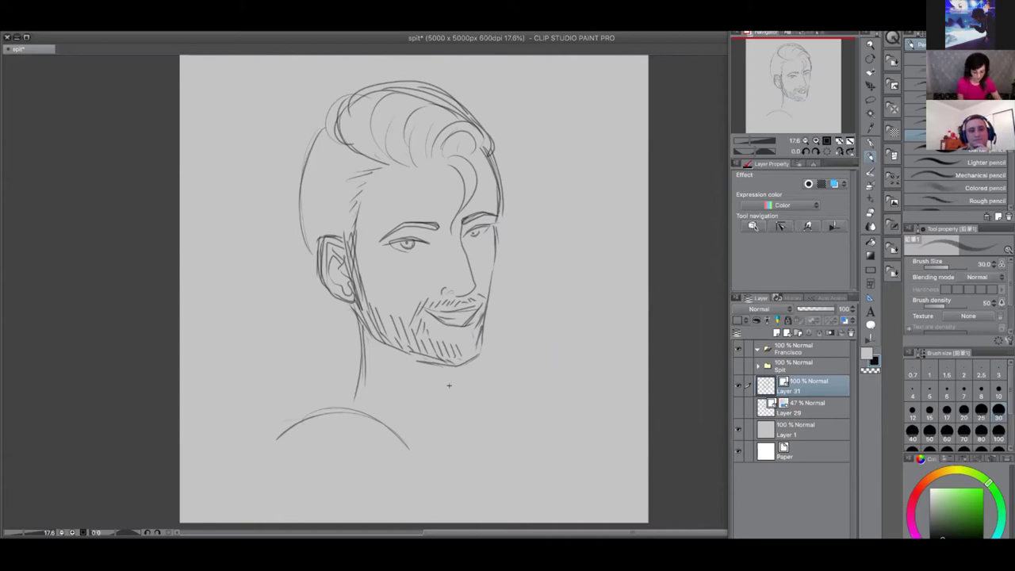
{"action": "left_click_drag", "start_coordinate": [469, 363], "coordinate": [473, 432]}
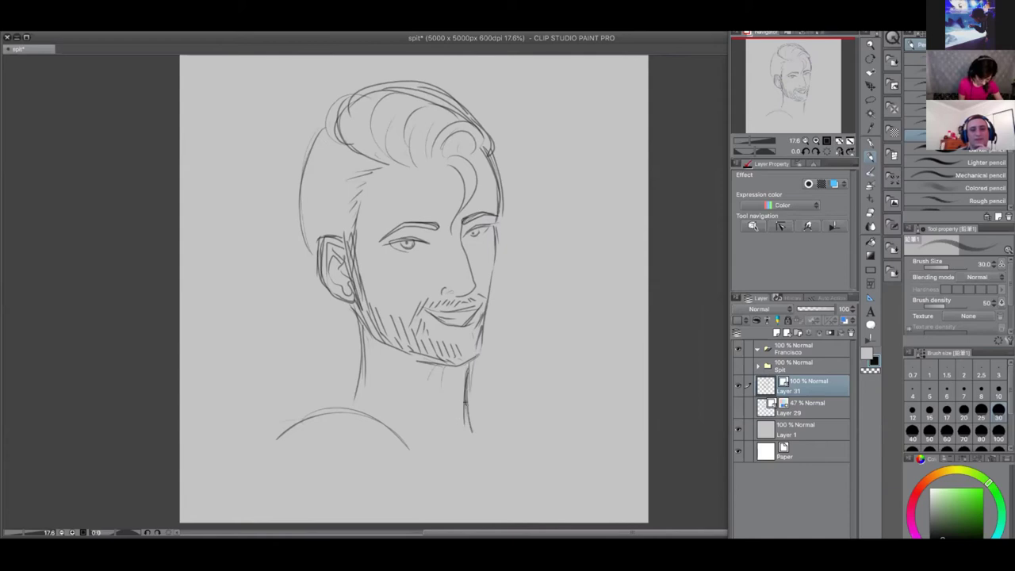
{"action": "mouse_move", "coordinate": [496, 224]}
{"action": "left_mouse_down"}
{"action": "mouse_move", "coordinate": [490, 306]}
{"action": "mouse_move", "coordinate": [464, 368]}
{"action": "left_mouse_up"}
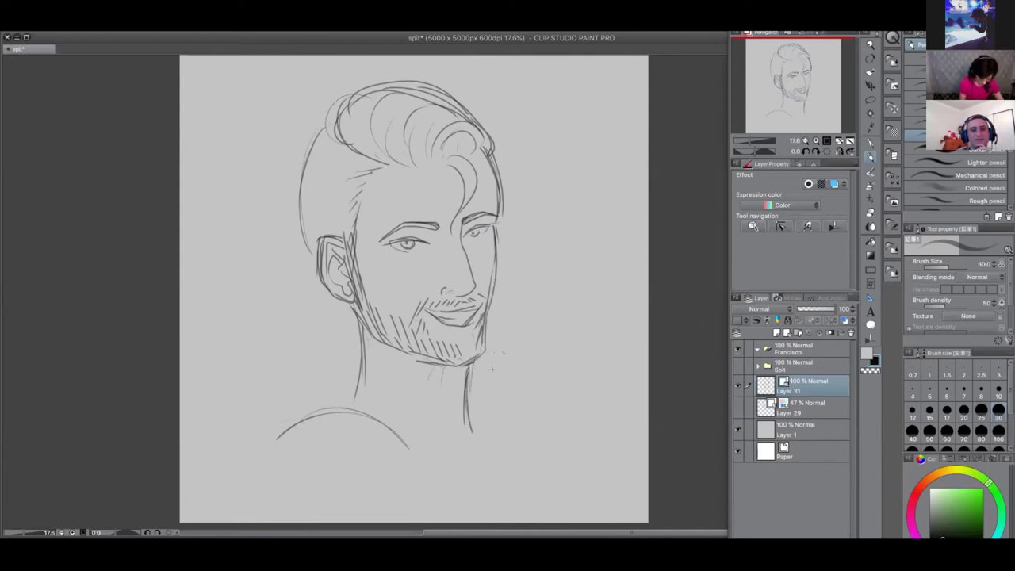
Darken the near shoulder arc and sketch a standing collar around the back of the neck
{"action": "mouse_move", "coordinate": [407, 442]}
{"action": "left_mouse_down"}
{"action": "mouse_move", "coordinate": [296, 412]}
{"action": "mouse_move", "coordinate": [279, 435]}
{"action": "left_mouse_up"}
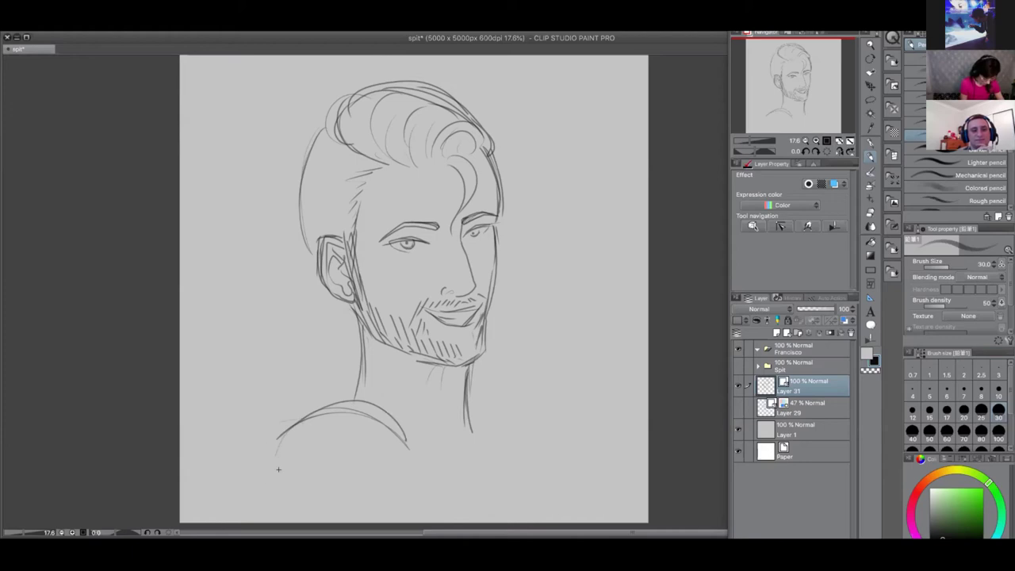
{"action": "left_click_drag", "start_coordinate": [394, 418], "coordinate": [371, 376]}
{"action": "mouse_move", "coordinate": [379, 372]}
{"action": "left_mouse_down"}
{"action": "mouse_move", "coordinate": [319, 361]}
{"action": "mouse_move", "coordinate": [314, 414]}
{"action": "left_mouse_up"}
{"action": "mouse_move", "coordinate": [320, 361]}
{"action": "left_mouse_down"}
{"action": "mouse_move", "coordinate": [357, 341]}
{"action": "mouse_move", "coordinate": [411, 446]}
{"action": "left_mouse_up"}
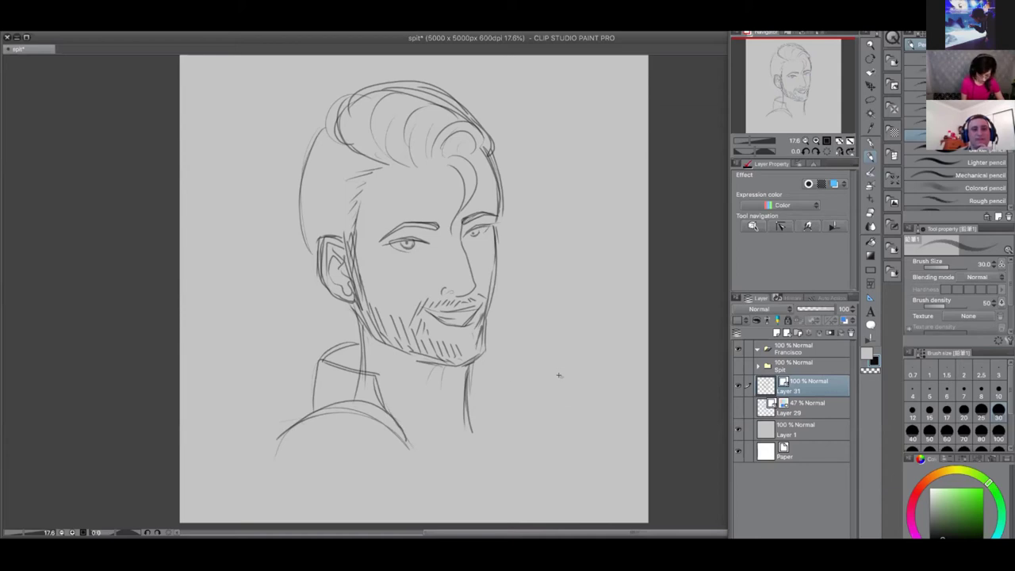
Draw a back-of-head curve from the hair down behind the ear and replace the front neck line with a single stroke
{"action": "left_click_drag", "start_coordinate": [460, 367], "coordinate": [459, 443]}
{"action": "mouse_move", "coordinate": [358, 316]}
{"action": "left_mouse_down"}
{"action": "mouse_move", "coordinate": [341, 308]}
{"action": "mouse_move", "coordinate": [301, 206]}
{"action": "left_mouse_up"}
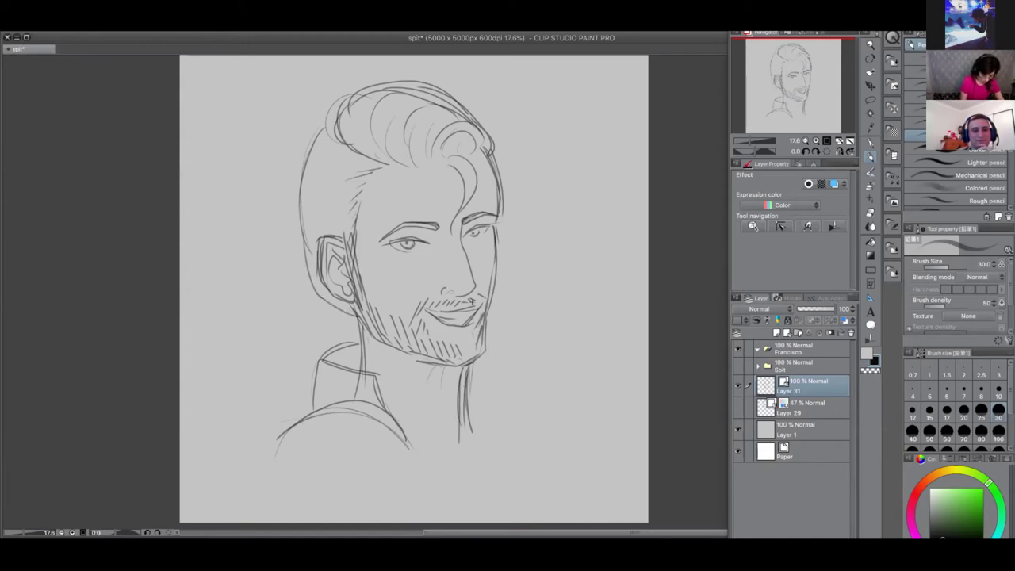
{"action": "left_click_drag", "start_coordinate": [320, 127], "coordinate": [310, 293]}
{"action": "mouse_move", "coordinate": [300, 167]}
{"action": "left_mouse_down"}
{"action": "mouse_move", "coordinate": [295, 254]}
{"action": "mouse_move", "coordinate": [346, 313]}
{"action": "mouse_move", "coordinate": [362, 393]}
{"action": "left_mouse_up"}
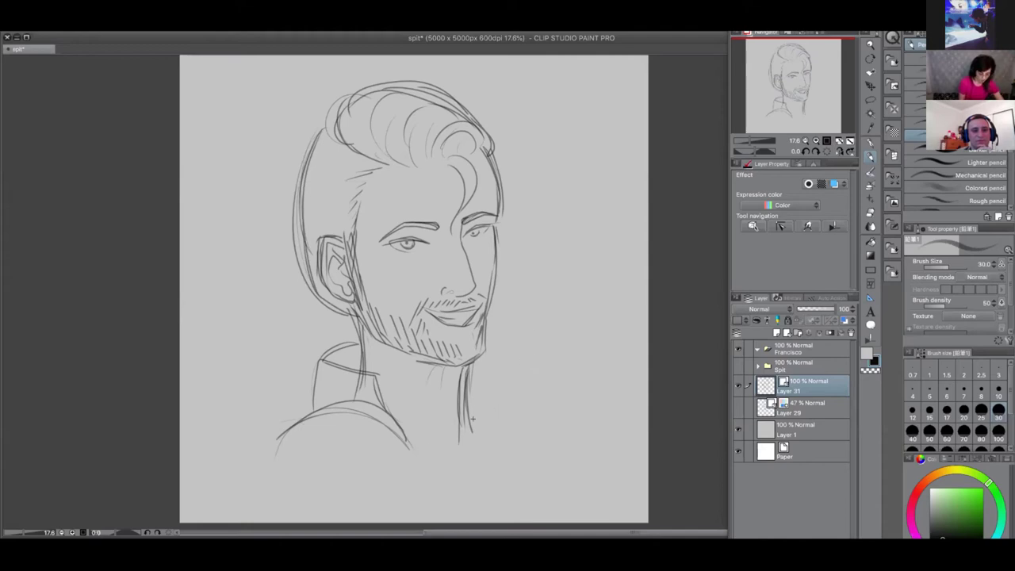
{"action": "key", "text": "ctrl+z"}
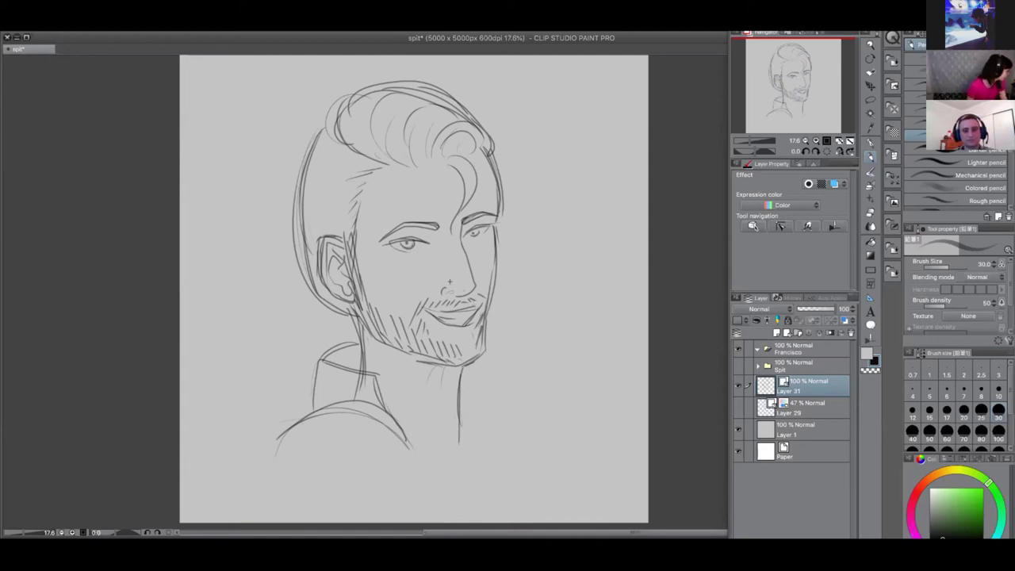
Draw the far shoulder sloping away from the neck and a diagonal collar edge at the neck's base
{"action": "mouse_move", "coordinate": [462, 410]}
{"action": "left_mouse_down"}
{"action": "mouse_move", "coordinate": [517, 421]}
{"action": "mouse_move", "coordinate": [563, 453]}
{"action": "left_mouse_up"}
{"action": "left_click_drag", "start_coordinate": [289, 427], "coordinate": [233, 505]}
{"action": "left_click_drag", "start_coordinate": [260, 438], "coordinate": [342, 413]}
{"action": "key", "text": "ctrl+z"}
{"action": "key", "text": "ctrl+z"}
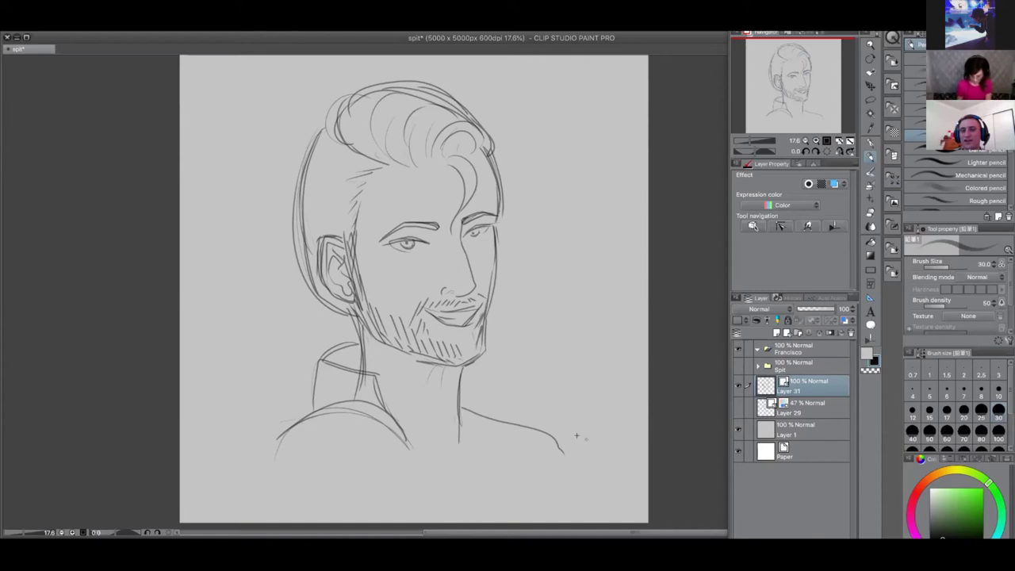
{"action": "mouse_move", "coordinate": [454, 399]}
{"action": "left_mouse_down"}
{"action": "mouse_move", "coordinate": [458, 438]}
{"action": "mouse_move", "coordinate": [482, 434]}
{"action": "mouse_move", "coordinate": [494, 448]}
{"action": "left_mouse_up"}
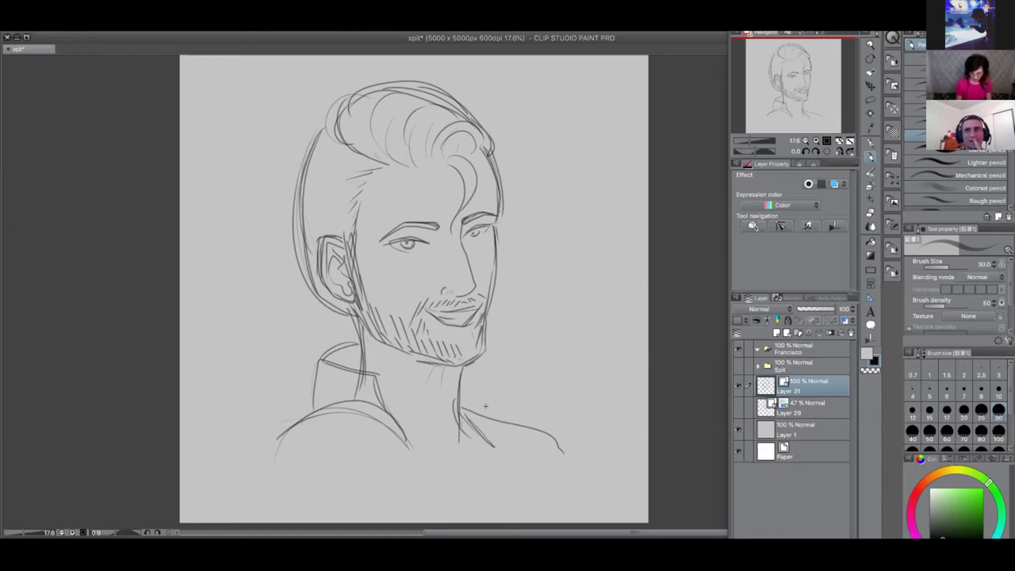
Remove the back-of-head curve behind the ear and the stray strokes under the chin
{"action": "key", "text": "super+z"}
{"action": "key", "text": "super+z"}
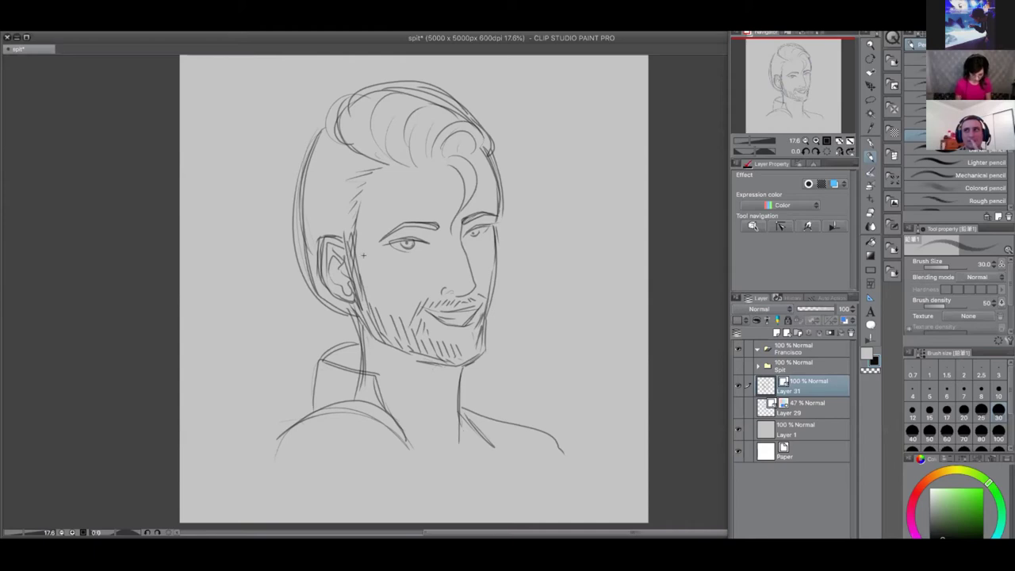
{"action": "key", "text": "super+z"}
{"action": "key", "text": "super+z"}
{"action": "key", "text": "super+z"}
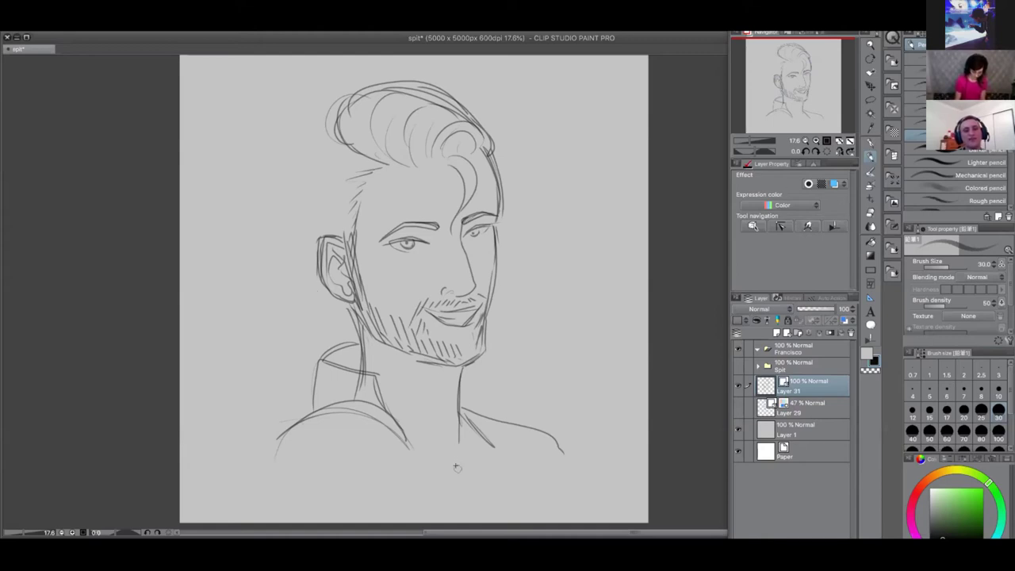
Try small collarbone marks at the base of the neck, then undo them
{"action": "mouse_move", "coordinate": [431, 451]}
{"action": "left_mouse_down"}
{"action": "mouse_move", "coordinate": [451, 448]}
{"action": "mouse_move", "coordinate": [454, 480]}
{"action": "left_mouse_up"}
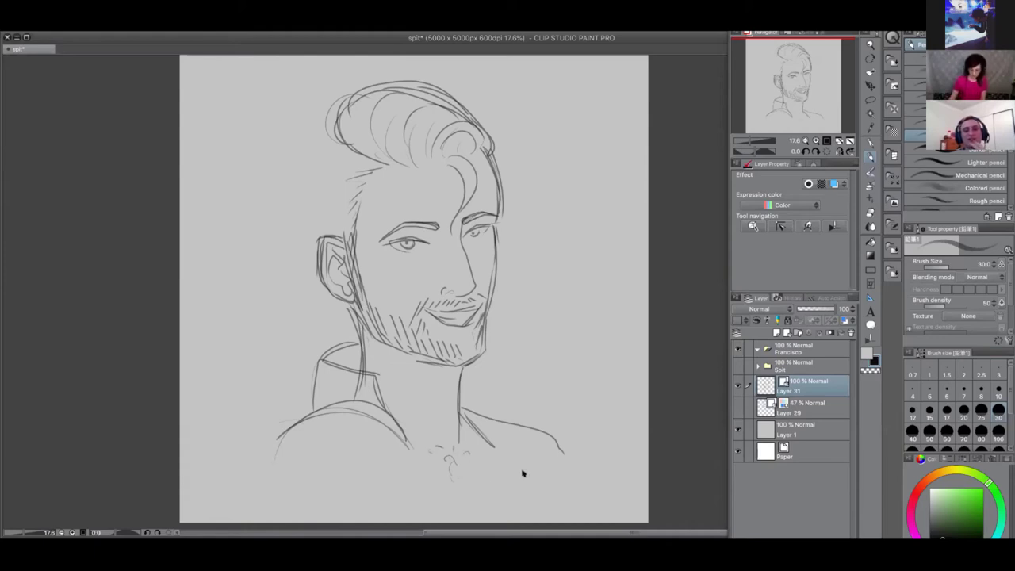
{"action": "key", "text": "ctrl+z"}
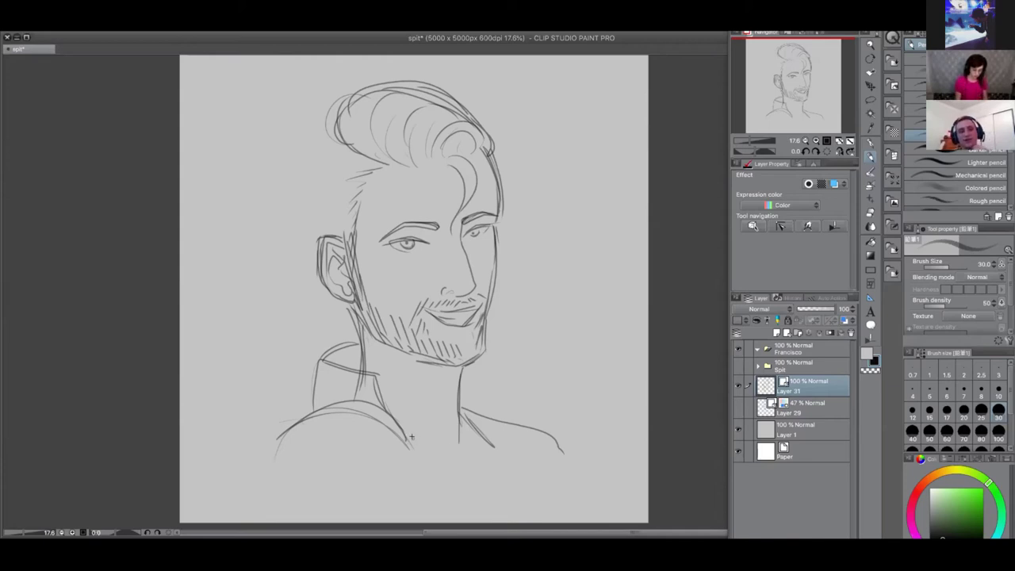
Sketch a V-shaped neckline down the chest and a diagonal muscle line on the neck
{"action": "left_click_drag", "start_coordinate": [409, 437], "coordinate": [464, 506]}
{"action": "left_click_drag", "start_coordinate": [460, 439], "coordinate": [475, 503]}
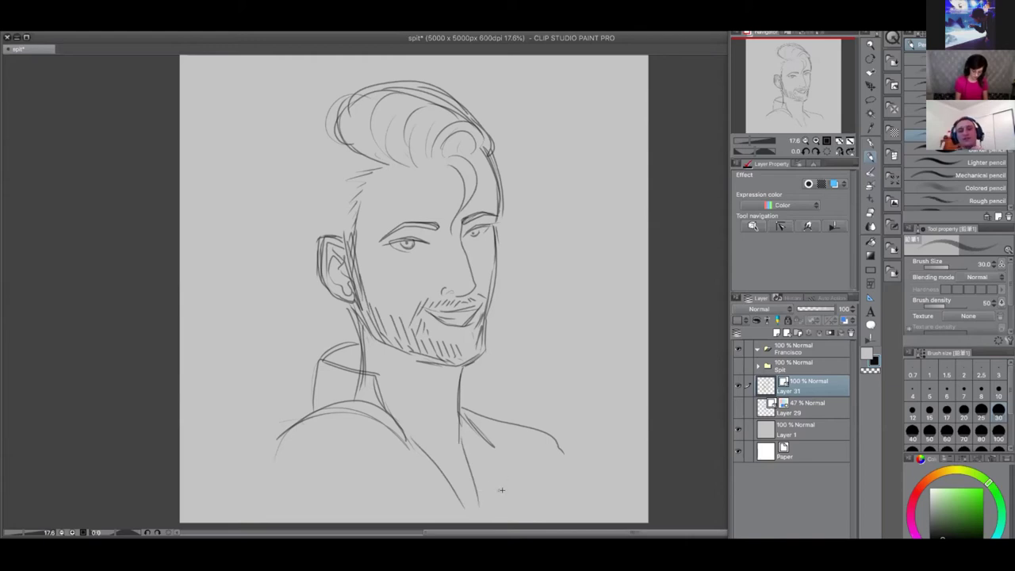
{"action": "left_click_drag", "start_coordinate": [399, 368], "coordinate": [431, 421]}
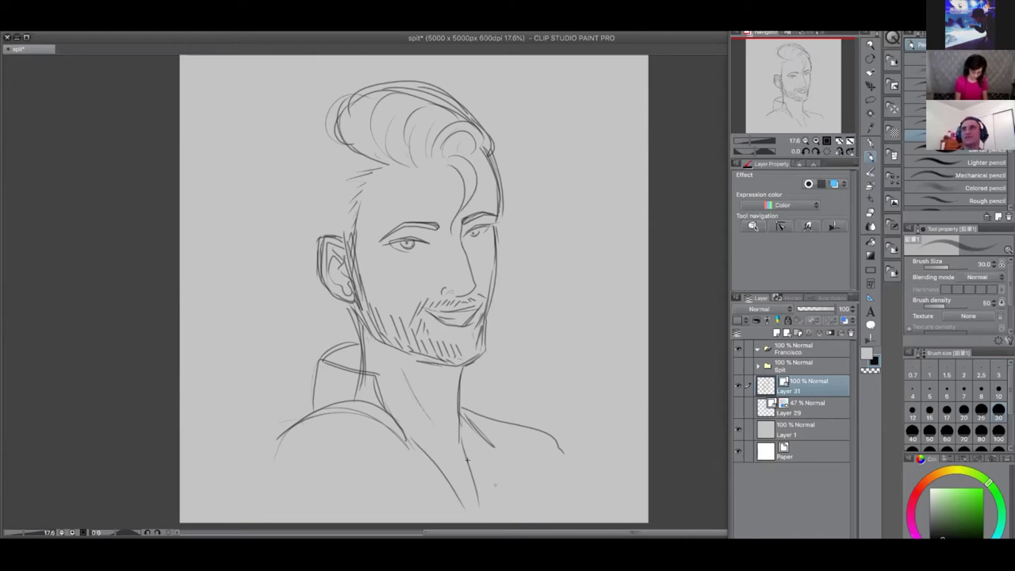
Try a larger, more angular back-of-head outline from the hair to behind the ear, then undo the strokes
{"action": "mouse_move", "coordinate": [324, 140]}
{"action": "left_mouse_down"}
{"action": "mouse_move", "coordinate": [288, 197]}
{"action": "mouse_move", "coordinate": [322, 131]}
{"action": "mouse_move", "coordinate": [310, 139]}
{"action": "mouse_move", "coordinate": [279, 206]}
{"action": "mouse_move", "coordinate": [295, 273]}
{"action": "mouse_move", "coordinate": [343, 313]}
{"action": "left_mouse_up"}
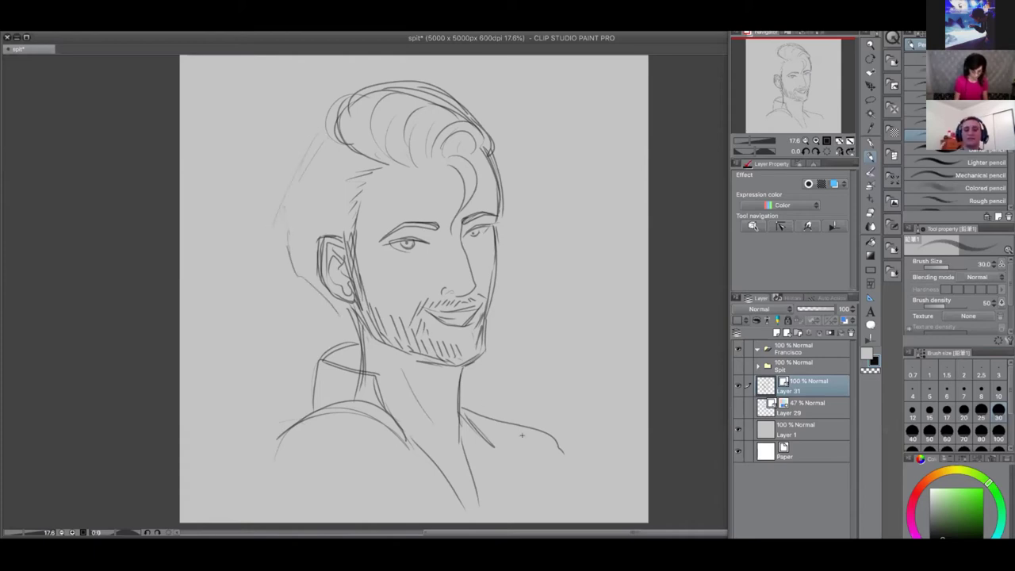
{"action": "left_click_drag", "start_coordinate": [318, 129], "coordinate": [286, 221]}
{"action": "mouse_move", "coordinate": [294, 178]}
{"action": "left_mouse_down"}
{"action": "mouse_move", "coordinate": [288, 256]}
{"action": "mouse_move", "coordinate": [328, 298]}
{"action": "left_mouse_up"}
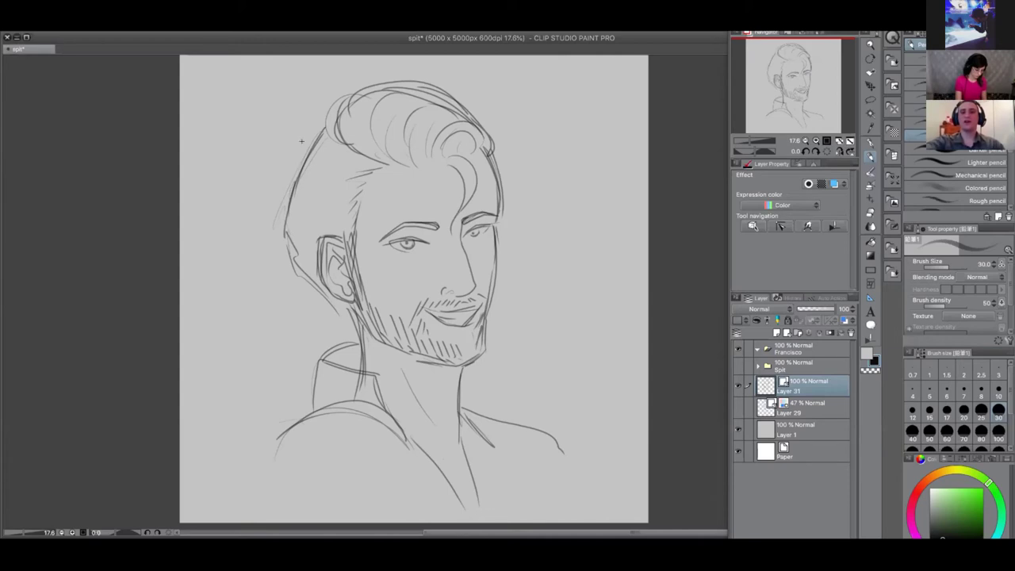
{"action": "left_click_drag", "start_coordinate": [309, 139], "coordinate": [299, 200]}
{"action": "key", "text": "ctrl+z"}
{"action": "key", "text": "ctrl+z"}
{"action": "key", "text": "ctrl+z"}
{"action": "key", "text": "ctrl+z"}
{"action": "key", "text": "ctrl+z"}
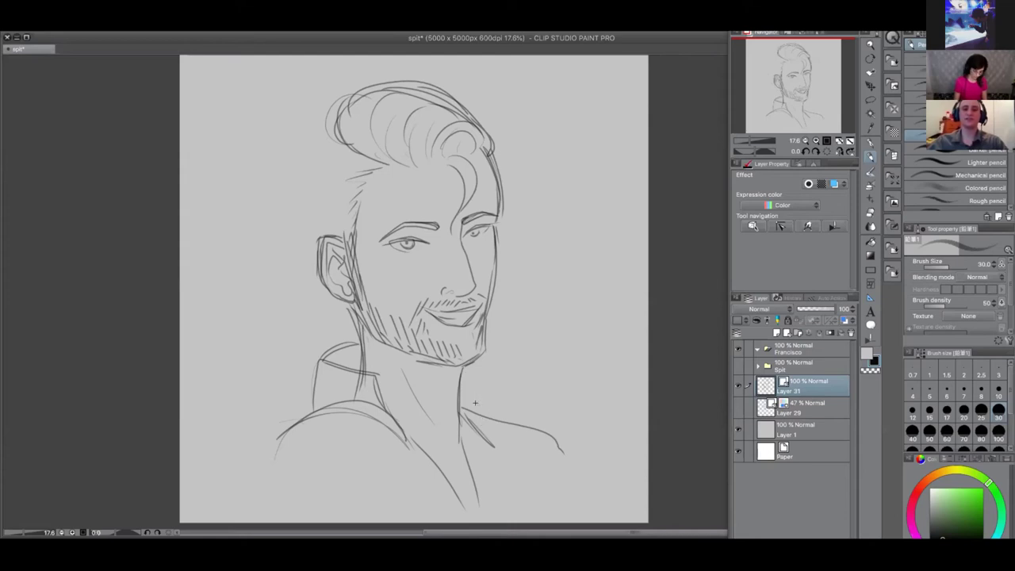
Rework the V-shaped neckline with firmer strokes meeting at a point on the chest
{"action": "left_click_drag", "start_coordinate": [415, 432], "coordinate": [458, 472]}
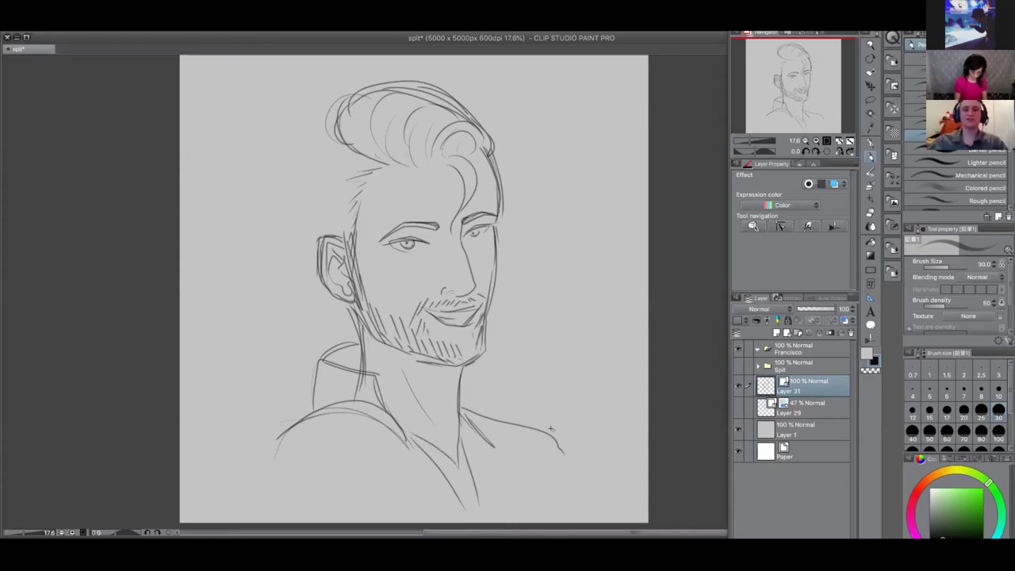
{"action": "key", "text": "ctrl+z"}
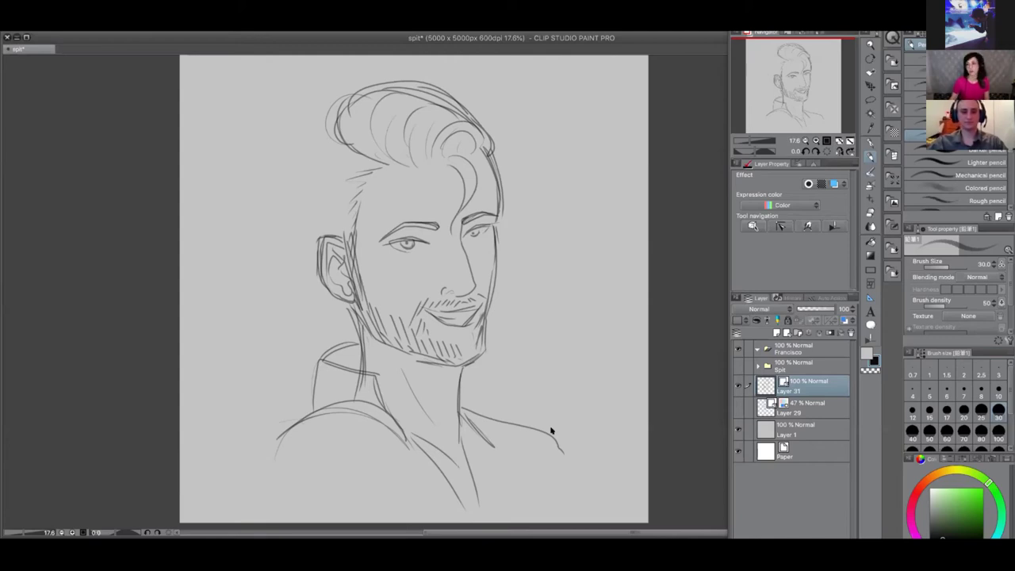
{"action": "key", "text": "ctrl+z"}
{"action": "mouse_move", "coordinate": [410, 436]}
{"action": "left_mouse_down"}
{"action": "mouse_move", "coordinate": [447, 472]}
{"action": "mouse_move", "coordinate": [446, 461]}
{"action": "mouse_move", "coordinate": [468, 504]}
{"action": "left_mouse_up"}
{"action": "left_click_drag", "start_coordinate": [460, 444], "coordinate": [472, 504]}
{"action": "left_click_drag", "start_coordinate": [414, 435], "coordinate": [471, 501]}
{"action": "left_click_drag", "start_coordinate": [461, 440], "coordinate": [472, 505]}
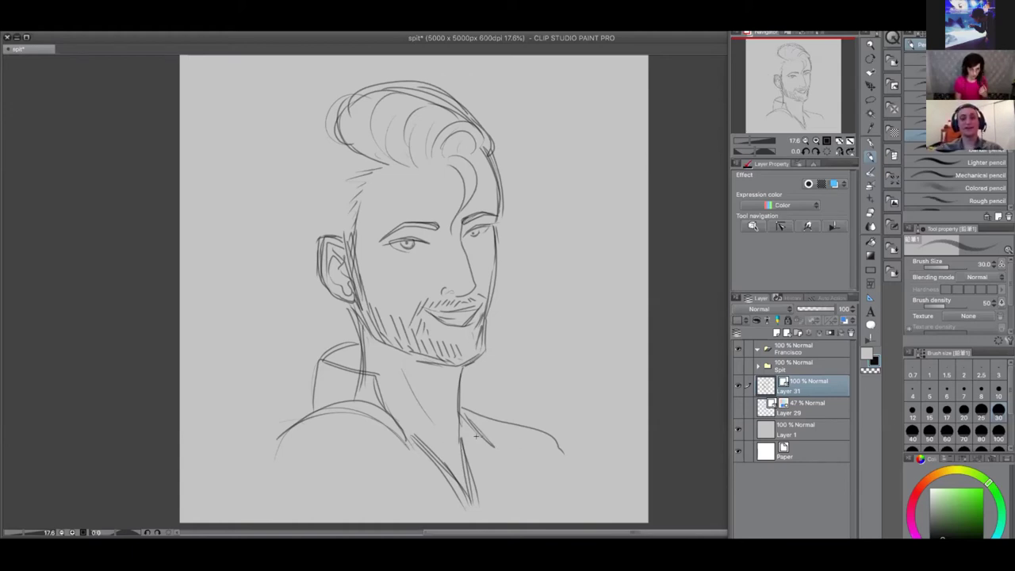
Draw pointed open shirt-collar flaps on both sides of the V-shaped neckline
{"action": "mouse_move", "coordinate": [464, 414]}
{"action": "left_mouse_down"}
{"action": "mouse_move", "coordinate": [530, 477]}
{"action": "mouse_move", "coordinate": [486, 513]}
{"action": "left_mouse_up"}
{"action": "mouse_move", "coordinate": [412, 437]}
{"action": "left_mouse_down"}
{"action": "mouse_move", "coordinate": [389, 486]}
{"action": "mouse_move", "coordinate": [468, 514]}
{"action": "left_mouse_up"}
{"action": "mouse_move", "coordinate": [394, 422]}
{"action": "left_mouse_down"}
{"action": "mouse_move", "coordinate": [424, 449]}
{"action": "mouse_move", "coordinate": [440, 439]}
{"action": "mouse_move", "coordinate": [407, 440]}
{"action": "left_mouse_up"}
{"action": "mouse_move", "coordinate": [396, 420]}
{"action": "left_mouse_down"}
{"action": "mouse_move", "coordinate": [412, 451]}
{"action": "mouse_move", "coordinate": [454, 483]}
{"action": "mouse_move", "coordinate": [407, 457]}
{"action": "mouse_move", "coordinate": [397, 492]}
{"action": "left_mouse_up"}
{"action": "mouse_move", "coordinate": [406, 444]}
{"action": "left_mouse_down"}
{"action": "mouse_move", "coordinate": [396, 483]}
{"action": "mouse_move", "coordinate": [449, 515]}
{"action": "left_mouse_up"}
{"action": "mouse_move", "coordinate": [467, 413]}
{"action": "left_mouse_down"}
{"action": "mouse_move", "coordinate": [527, 483]}
{"action": "mouse_move", "coordinate": [494, 507]}
{"action": "left_mouse_up"}
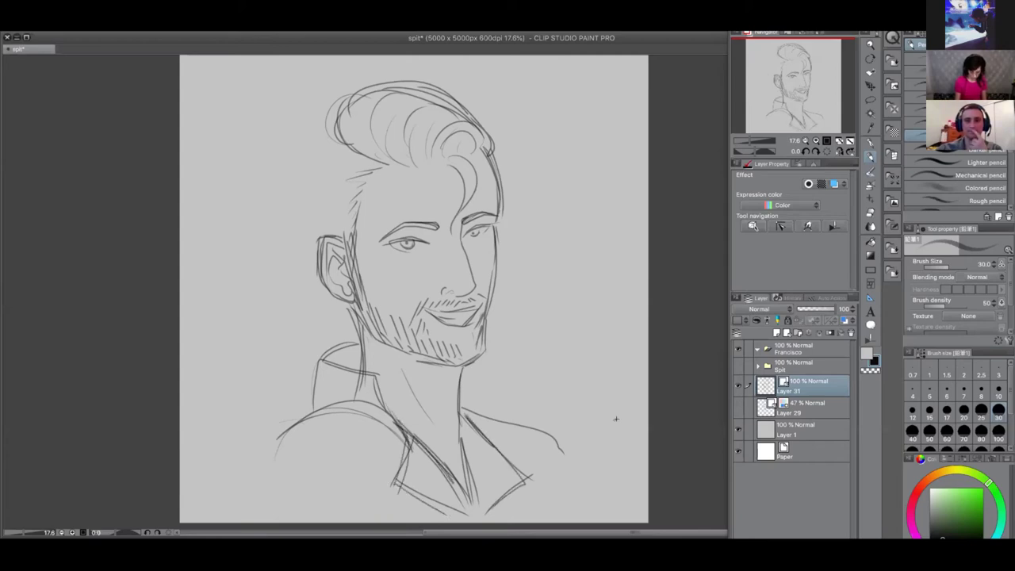
Select Layer 29 together with Layer 31 and move both layers slightly upward on the canvas
{"action": "left_click", "coordinate": [817, 412], "text": "ctrl"}
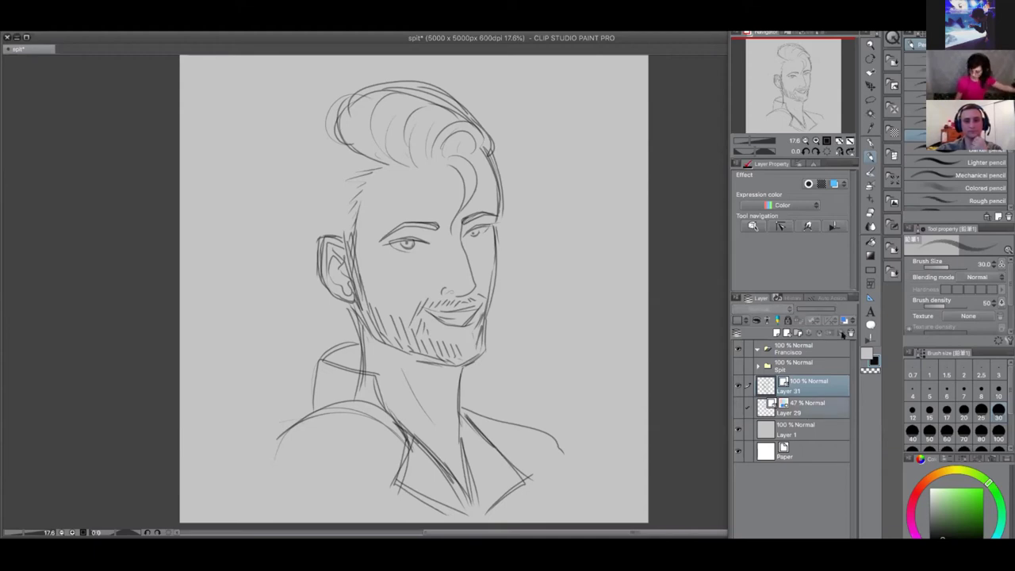
{"action": "left_click", "coordinate": [871, 85]}
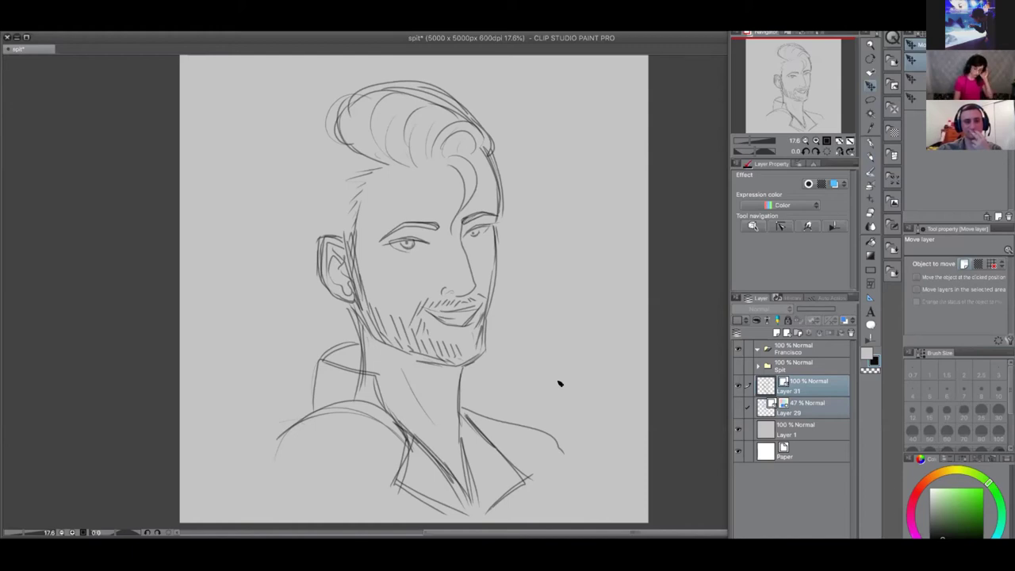
{"action": "left_click_drag", "start_coordinate": [561, 398], "coordinate": [560, 382]}
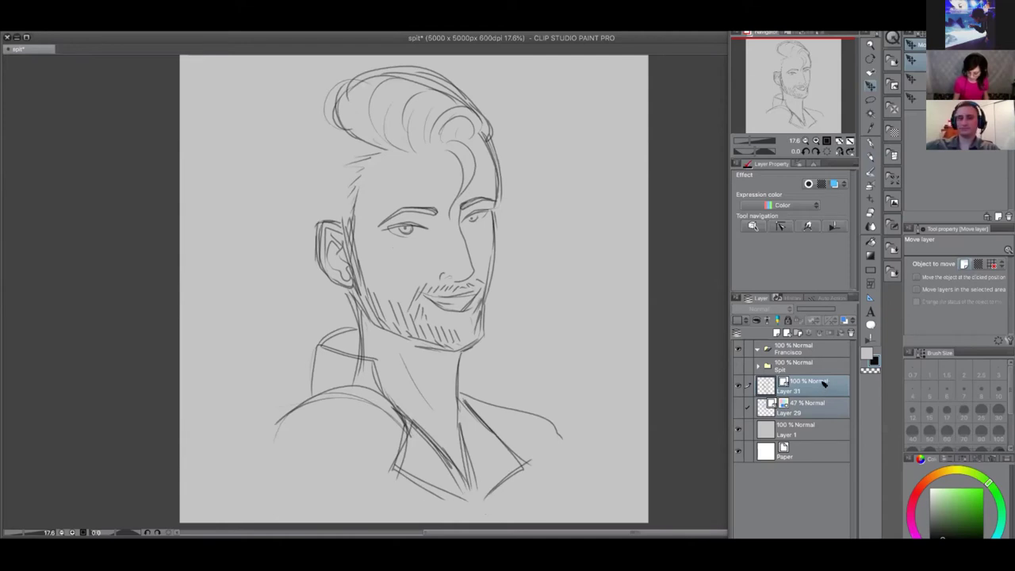
Undo the last upward moves of the sketch layers
{"action": "key", "text": "super+z"}
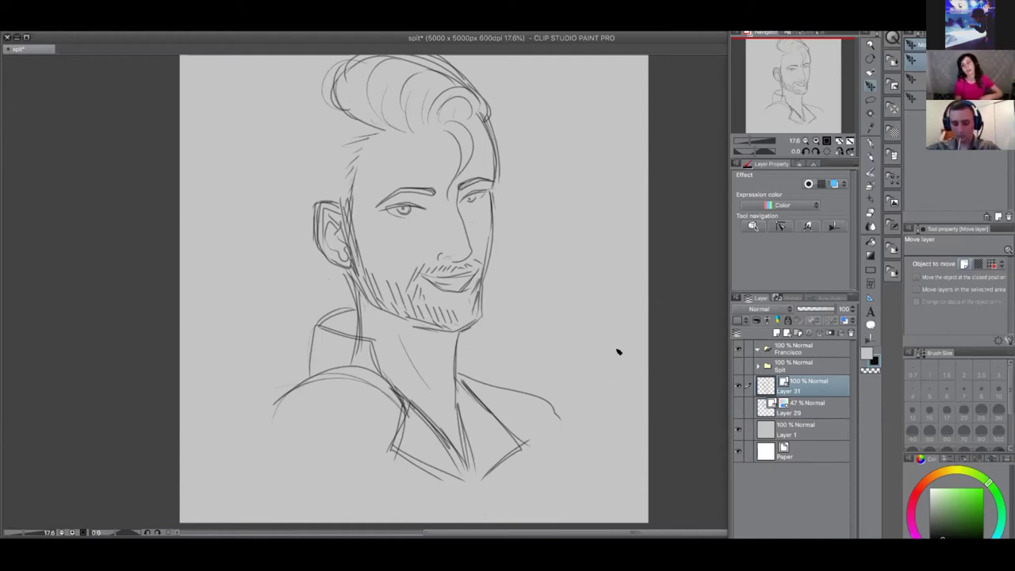
{"action": "key", "text": "super+z"}
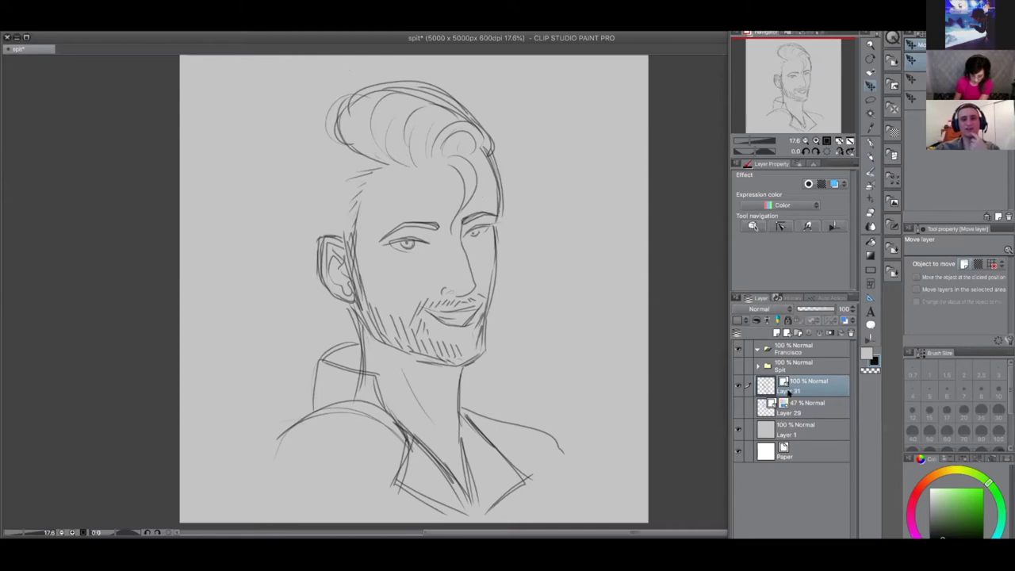
Try a pencil curve for the back of the head beside the swept-back hair, then undo it
{"action": "left_click", "coordinate": [871, 156]}
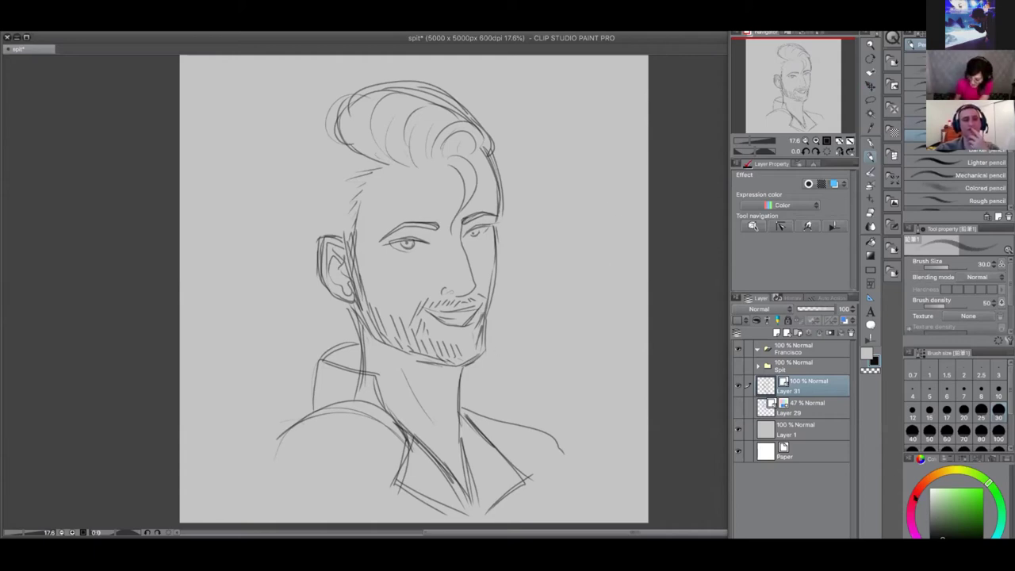
{"action": "left_click", "coordinate": [914, 498]}
{"action": "left_click_drag", "start_coordinate": [425, 306], "coordinate": [484, 301]}
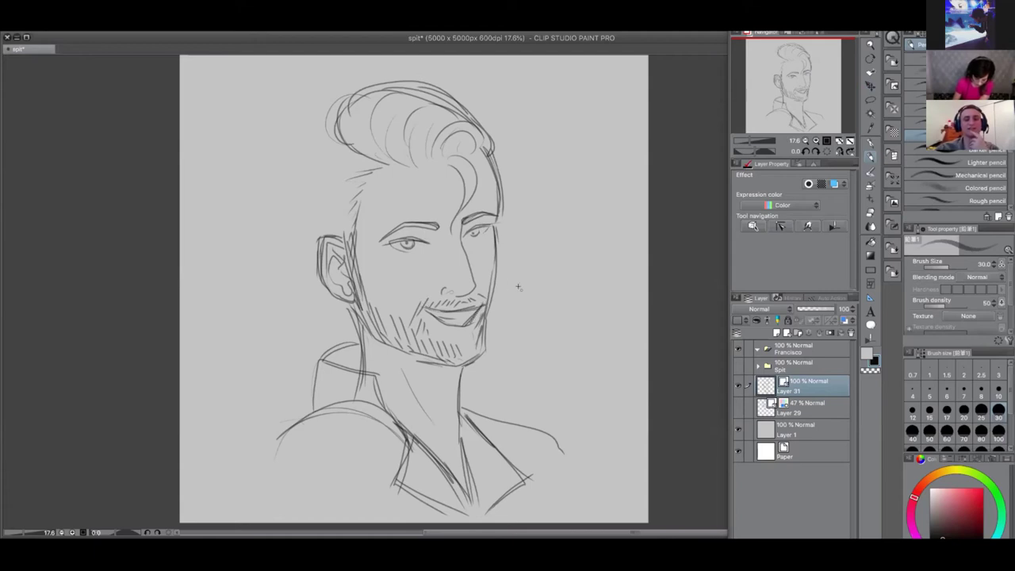
{"action": "key", "text": "super+z"}
{"action": "key", "text": "super+z"}
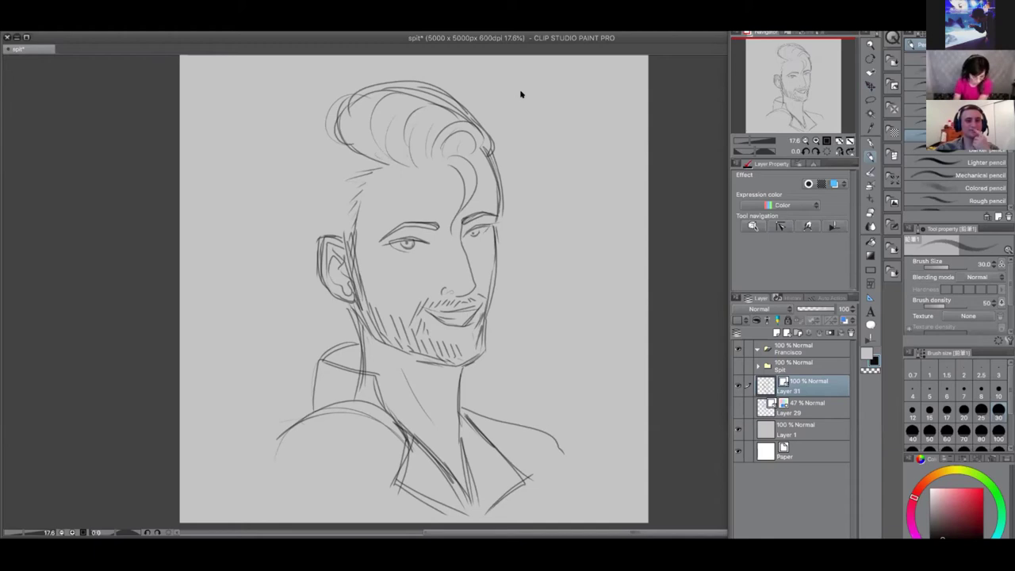
{"action": "left_click_drag", "start_coordinate": [311, 135], "coordinate": [286, 158]}
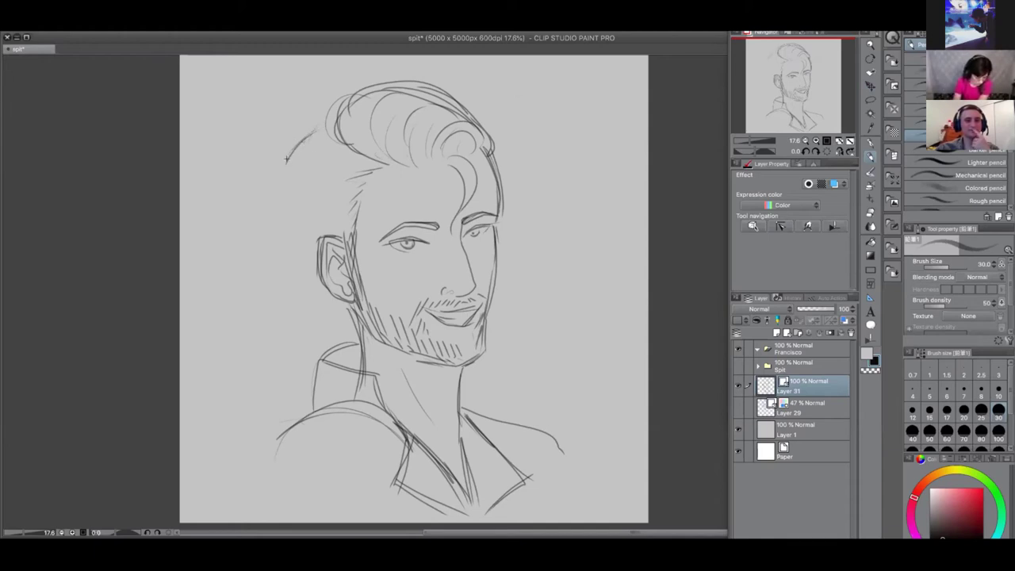
{"action": "key", "text": "ctrl+z"}
{"action": "key", "text": "ctrl+z"}
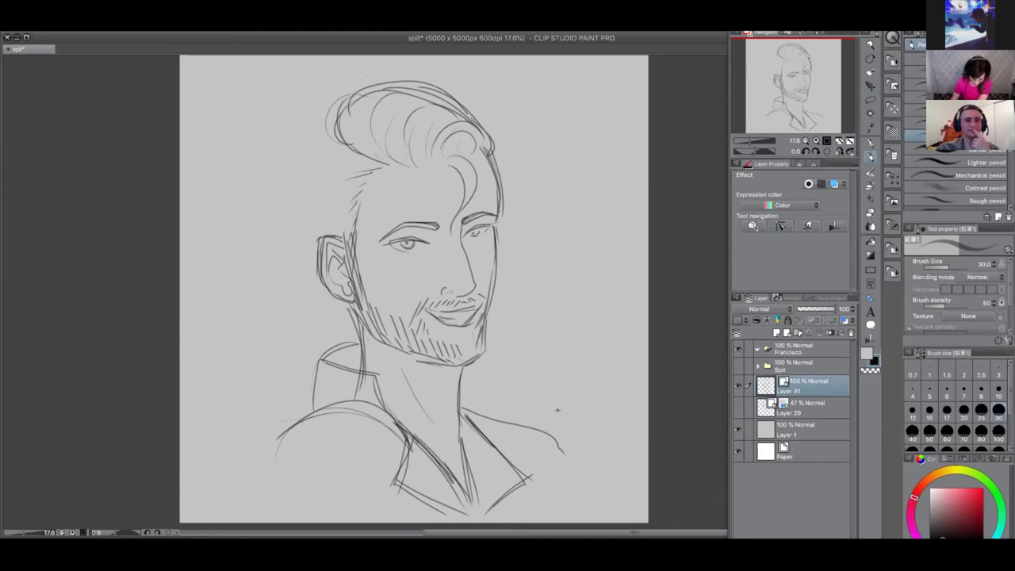
Sketch a rounded shoulder cap with a trim band below it on the shoulder beneath the ear
{"action": "mouse_move", "coordinate": [317, 411]}
{"action": "left_mouse_down"}
{"action": "mouse_move", "coordinate": [268, 507]}
{"action": "mouse_move", "coordinate": [265, 499]}
{"action": "mouse_move", "coordinate": [371, 498]}
{"action": "left_mouse_up"}
{"action": "mouse_move", "coordinate": [412, 449]}
{"action": "left_mouse_down"}
{"action": "mouse_move", "coordinate": [303, 511]}
{"action": "mouse_move", "coordinate": [367, 515]}
{"action": "mouse_move", "coordinate": [398, 487]}
{"action": "left_mouse_up"}
{"action": "mouse_move", "coordinate": [301, 506]}
{"action": "left_mouse_down"}
{"action": "mouse_move", "coordinate": [299, 516]}
{"action": "mouse_move", "coordinate": [360, 511]}
{"action": "mouse_move", "coordinate": [381, 522]}
{"action": "mouse_move", "coordinate": [410, 505]}
{"action": "left_mouse_up"}
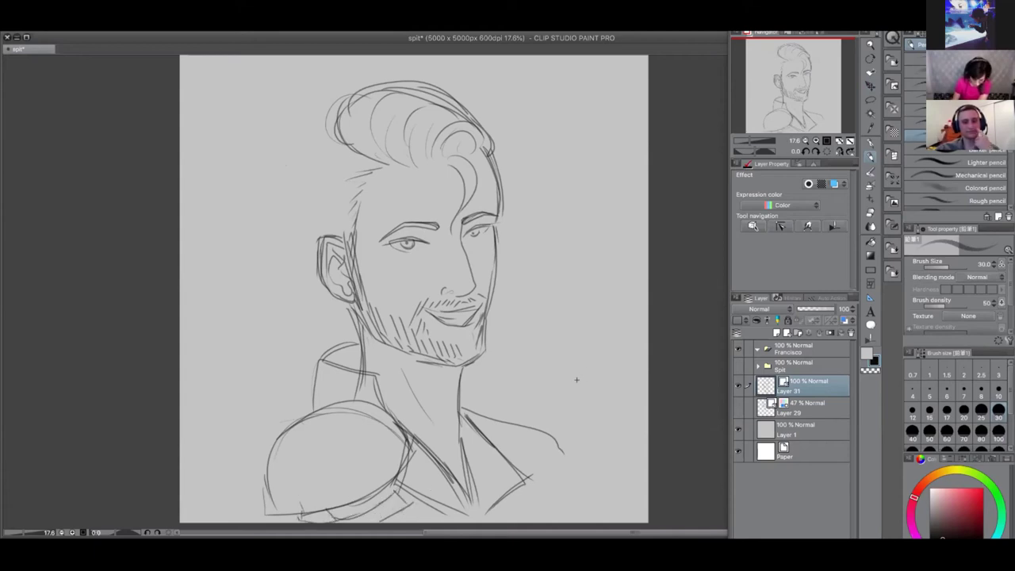
Replace the far shoulder line with a wider, angular one and redraw the near shoulder cap broader and more sloping
{"action": "left_click_drag", "start_coordinate": [464, 402], "coordinate": [544, 422]}
{"action": "key", "text": "ctrl+z"}
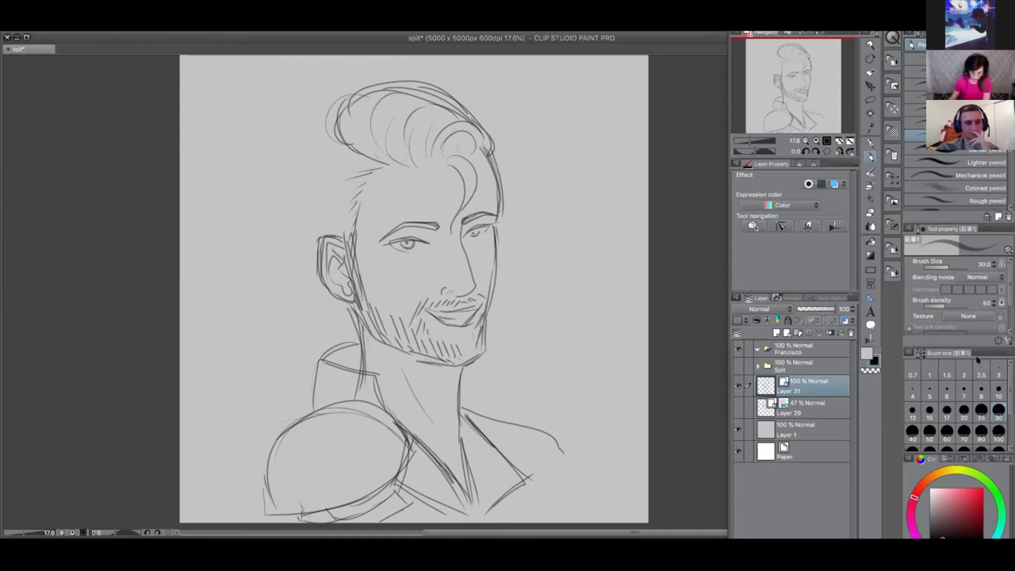
{"action": "key", "text": "ctrl+z"}
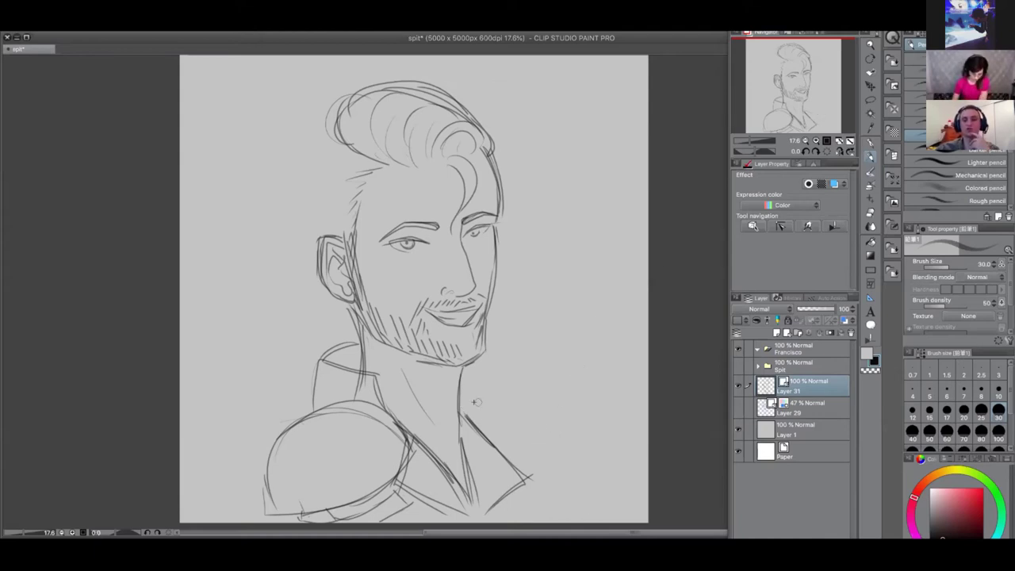
{"action": "mouse_move", "coordinate": [465, 401]}
{"action": "left_mouse_down"}
{"action": "mouse_move", "coordinate": [520, 396]}
{"action": "mouse_move", "coordinate": [573, 415]}
{"action": "mouse_move", "coordinate": [590, 425]}
{"action": "mouse_move", "coordinate": [607, 473]}
{"action": "left_mouse_up"}
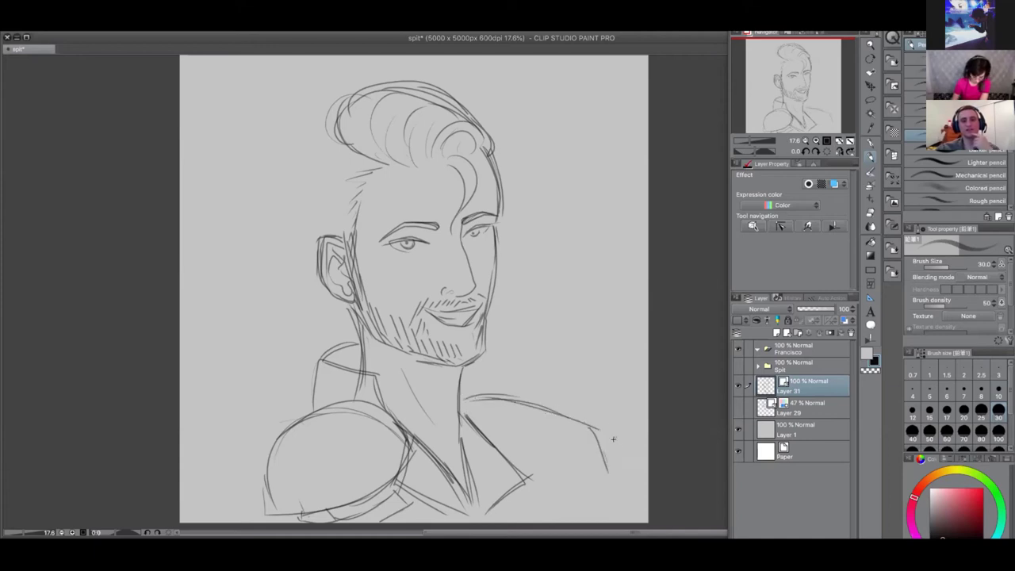
{"action": "mouse_move", "coordinate": [354, 401]}
{"action": "left_mouse_down"}
{"action": "mouse_move", "coordinate": [235, 475]}
{"action": "mouse_move", "coordinate": [222, 501]}
{"action": "mouse_move", "coordinate": [292, 520]}
{"action": "left_mouse_up"}
{"action": "mouse_move", "coordinate": [259, 479]}
{"action": "left_mouse_down"}
{"action": "mouse_move", "coordinate": [309, 419]}
{"action": "mouse_move", "coordinate": [267, 503]}
{"action": "mouse_move", "coordinate": [365, 512]}
{"action": "left_mouse_up"}
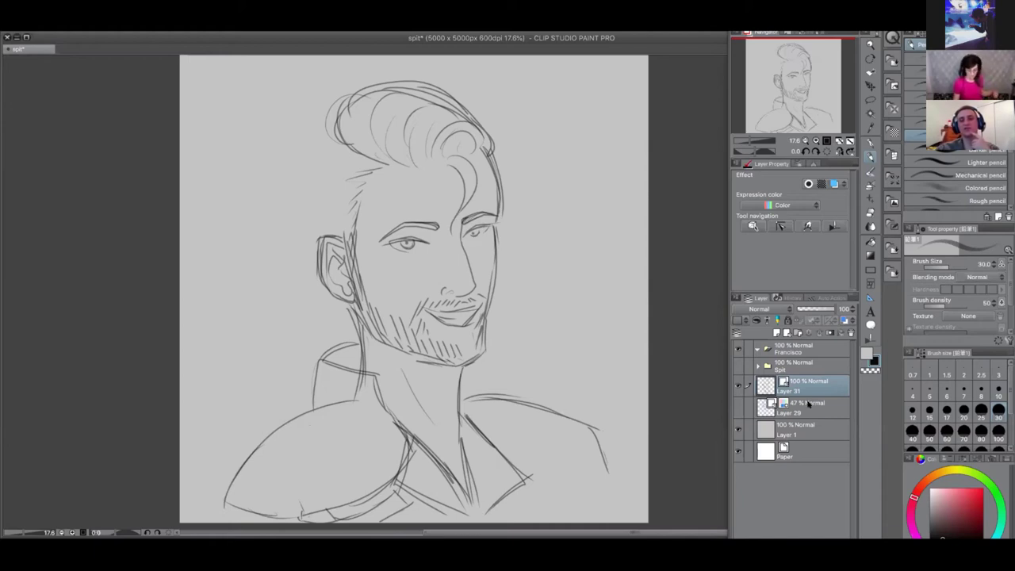
Move the Layer 31 sketch slightly upward on the canvas
{"action": "left_click", "coordinate": [871, 86]}
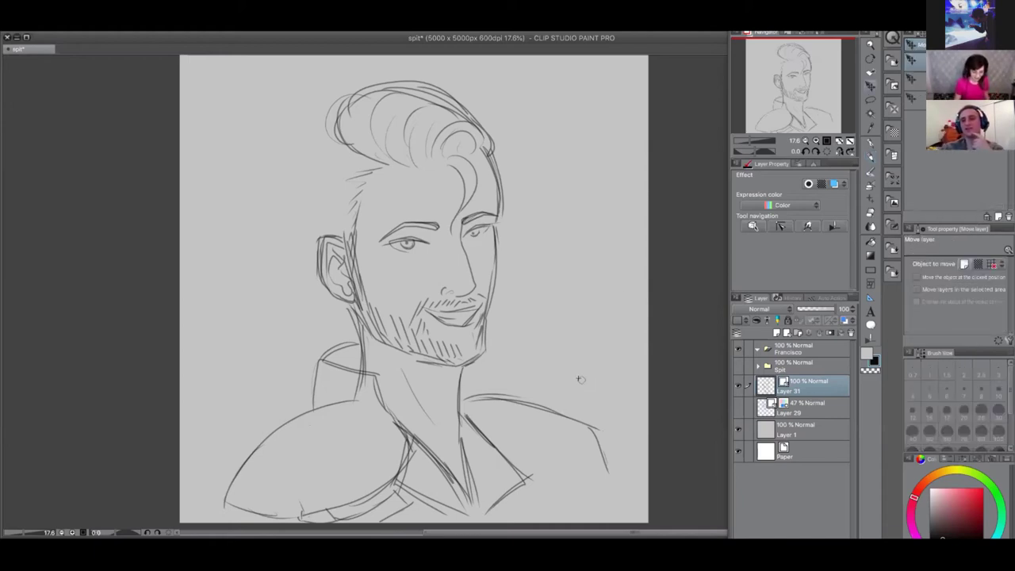
{"action": "scroll", "coordinate": [616, 327], "scroll_direction": "down", "scroll_amount": 1}
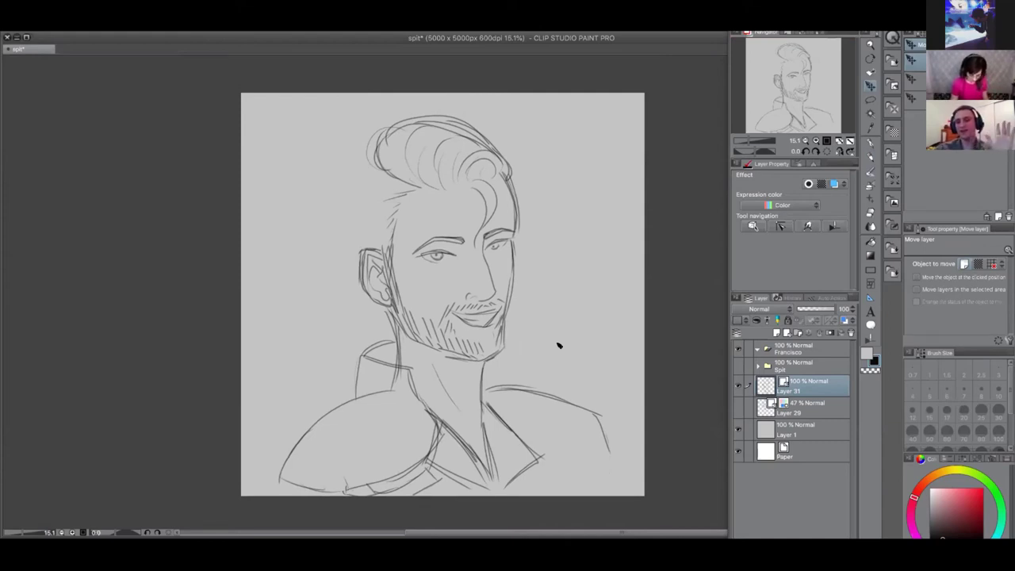
{"action": "left_click_drag", "start_coordinate": [559, 350], "coordinate": [559, 345]}
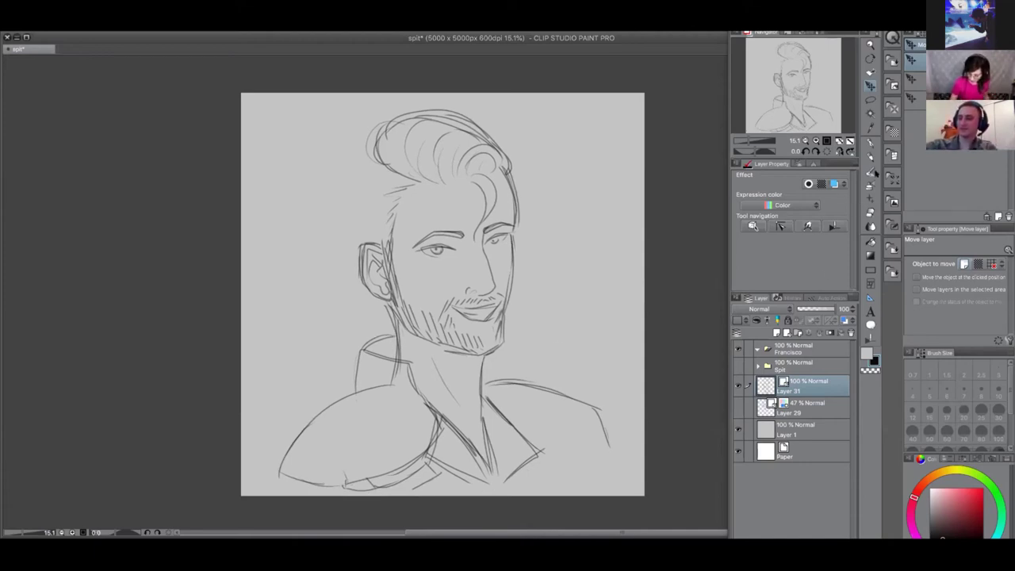
Redraw the standing collar behind the neck with firmer pencil lines along its upper rim and back edge
{"action": "left_click", "coordinate": [874, 162]}
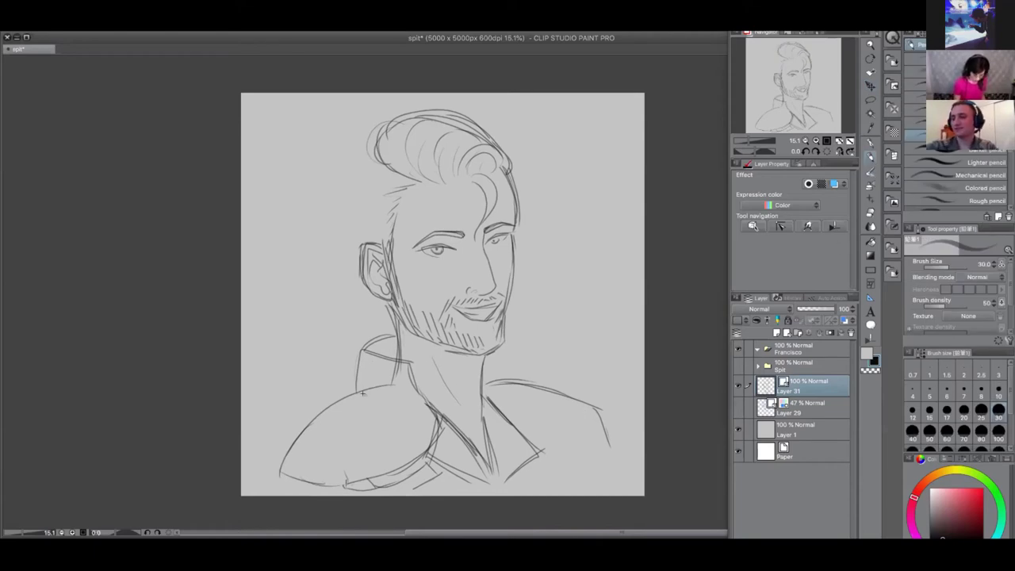
{"action": "mouse_move", "coordinate": [360, 392]}
{"action": "left_mouse_down"}
{"action": "mouse_move", "coordinate": [422, 403]}
{"action": "mouse_move", "coordinate": [424, 371]}
{"action": "left_mouse_up"}
{"action": "mouse_move", "coordinate": [395, 359]}
{"action": "left_mouse_down"}
{"action": "mouse_move", "coordinate": [431, 368]}
{"action": "mouse_move", "coordinate": [428, 406]}
{"action": "mouse_move", "coordinate": [417, 358]}
{"action": "mouse_move", "coordinate": [360, 349]}
{"action": "left_mouse_up"}
{"action": "left_click_drag", "start_coordinate": [362, 344], "coordinate": [366, 389]}
Reinforce the near shoulder cap's outline, add a trim band under its lower edge, and extend the neckline down the chest
{"action": "mouse_move", "coordinate": [357, 367]}
{"action": "left_mouse_down"}
{"action": "mouse_move", "coordinate": [396, 396]}
{"action": "mouse_move", "coordinate": [464, 358]}
{"action": "mouse_move", "coordinate": [577, 411]}
{"action": "mouse_move", "coordinate": [374, 401]}
{"action": "mouse_move", "coordinate": [286, 464]}
{"action": "mouse_move", "coordinate": [286, 451]}
{"action": "mouse_move", "coordinate": [326, 479]}
{"action": "mouse_move", "coordinate": [295, 472]}
{"action": "mouse_move", "coordinate": [400, 486]}
{"action": "left_mouse_up"}
{"action": "left_click_drag", "start_coordinate": [401, 471], "coordinate": [433, 441]}
{"action": "mouse_move", "coordinate": [302, 481]}
{"action": "left_mouse_down"}
{"action": "mouse_move", "coordinate": [303, 493]}
{"action": "mouse_move", "coordinate": [342, 494]}
{"action": "mouse_move", "coordinate": [425, 464]}
{"action": "left_mouse_up"}
{"action": "mouse_move", "coordinate": [411, 479]}
{"action": "left_mouse_down"}
{"action": "mouse_move", "coordinate": [329, 494]}
{"action": "mouse_move", "coordinate": [395, 495]}
{"action": "left_mouse_up"}
{"action": "mouse_move", "coordinate": [432, 454]}
{"action": "left_mouse_down"}
{"action": "mouse_move", "coordinate": [436, 473]}
{"action": "mouse_move", "coordinate": [503, 496]}
{"action": "left_mouse_up"}
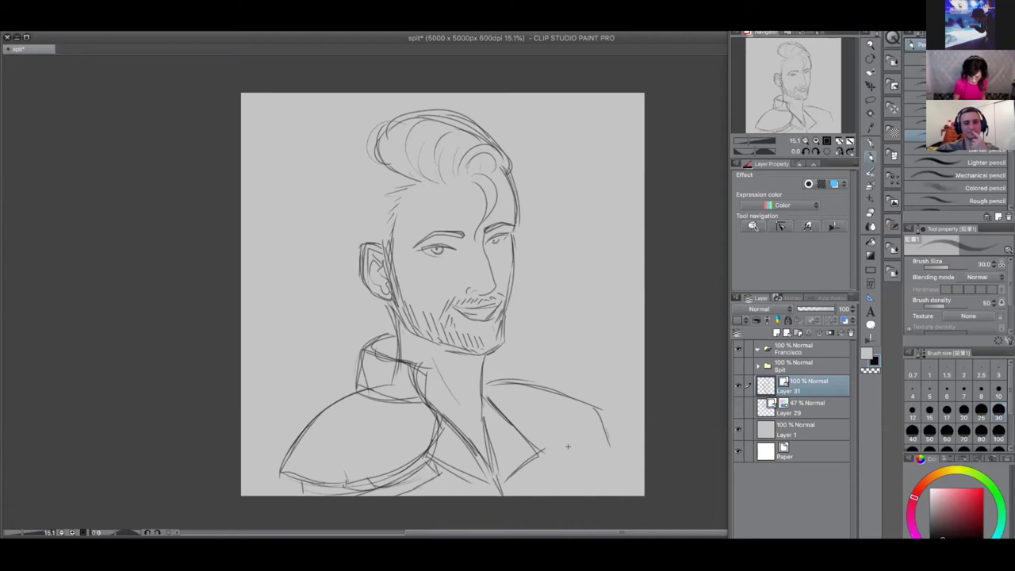
Try a rounder far shoulder stroke, then undo it together with the earlier far shoulder line
{"action": "mouse_move", "coordinate": [486, 381]}
{"action": "left_mouse_down"}
{"action": "mouse_move", "coordinate": [547, 388]}
{"action": "mouse_move", "coordinate": [621, 465]}
{"action": "left_mouse_up"}
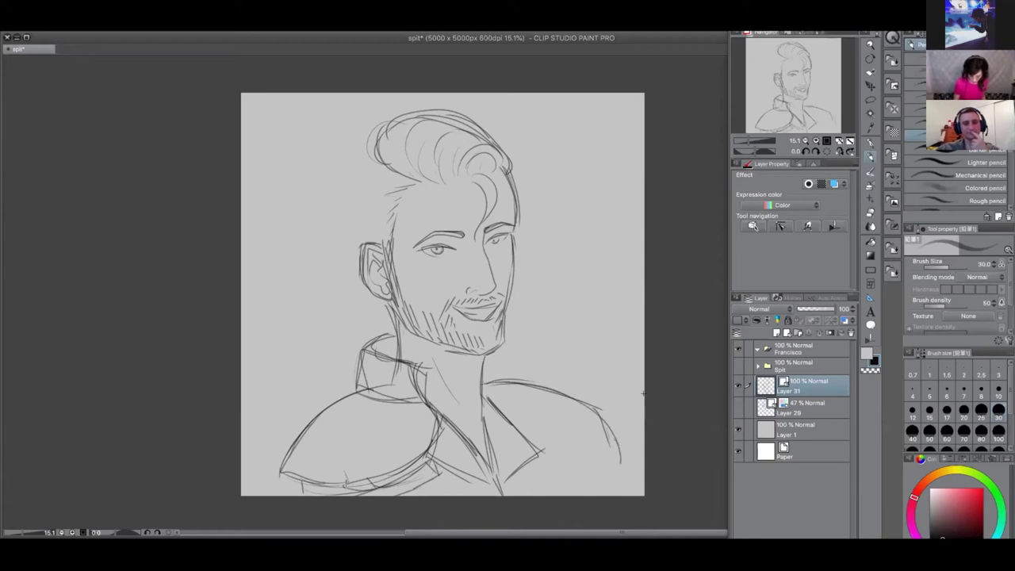
{"action": "key", "text": "super+z"}
{"action": "key", "text": "super+z"}
{"action": "key", "text": "ctrl+z"}
{"action": "key", "text": "ctrl+z"}
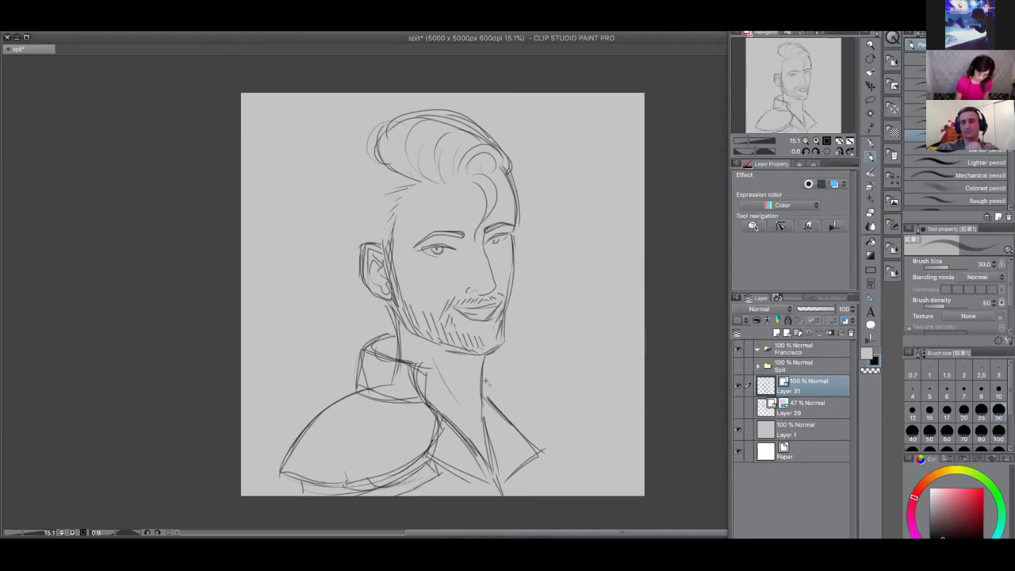
Try a lower, angular far shoulder outline sloping down from the neck, then undo the strokes
{"action": "mouse_move", "coordinate": [486, 384]}
{"action": "left_mouse_down"}
{"action": "mouse_move", "coordinate": [566, 401]}
{"action": "mouse_move", "coordinate": [604, 457]}
{"action": "left_mouse_up"}
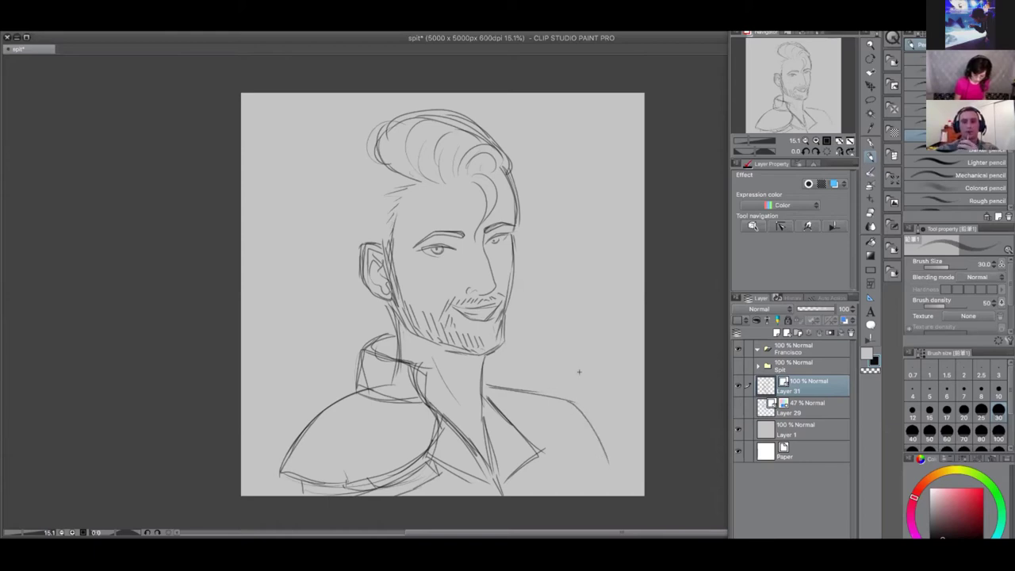
{"action": "mouse_move", "coordinate": [486, 373]}
{"action": "left_mouse_down"}
{"action": "mouse_move", "coordinate": [573, 384]}
{"action": "mouse_move", "coordinate": [600, 430]}
{"action": "left_mouse_up"}
{"action": "key", "text": "ctrl+z"}
{"action": "key", "text": "ctrl+z"}
{"action": "key", "text": "ctrl+z"}
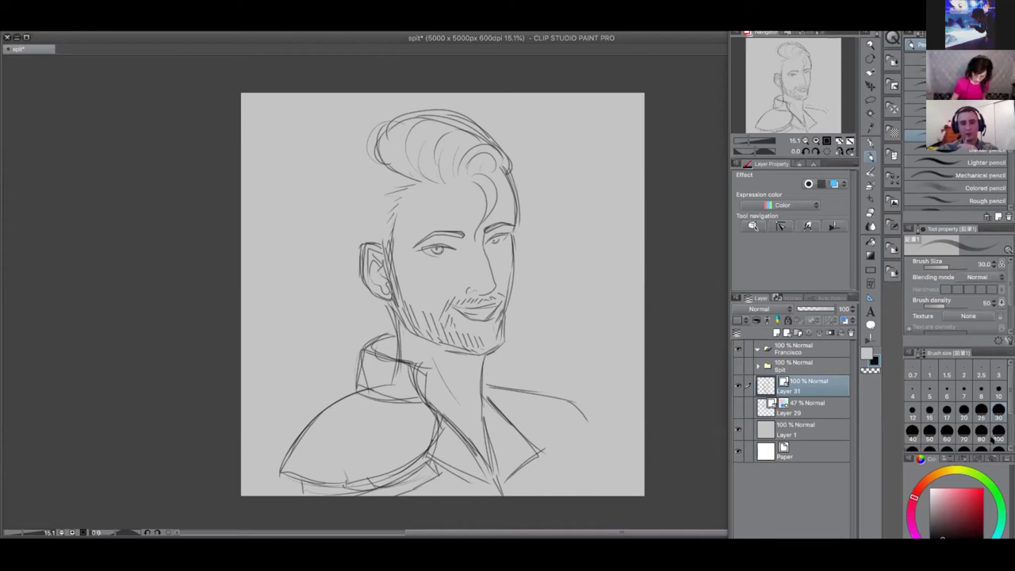
{"action": "key", "text": "ctrl+z"}
Draw the far shoulder as one rounded curve from neck to upper arm and firm up the far collar flap
{"action": "mouse_move", "coordinate": [486, 373]}
{"action": "left_mouse_down"}
{"action": "mouse_move", "coordinate": [531, 373]}
{"action": "mouse_move", "coordinate": [586, 402]}
{"action": "mouse_move", "coordinate": [560, 387]}
{"action": "mouse_move", "coordinate": [602, 429]}
{"action": "mouse_move", "coordinate": [576, 449]}
{"action": "left_mouse_up"}
{"action": "mouse_move", "coordinate": [568, 400]}
{"action": "left_mouse_down"}
{"action": "mouse_move", "coordinate": [580, 460]}
{"action": "mouse_move", "coordinate": [607, 460]}
{"action": "left_mouse_up"}
{"action": "key", "text": "ctrl+z"}
{"action": "key", "text": "ctrl+z"}
{"action": "key", "text": "ctrl+z"}
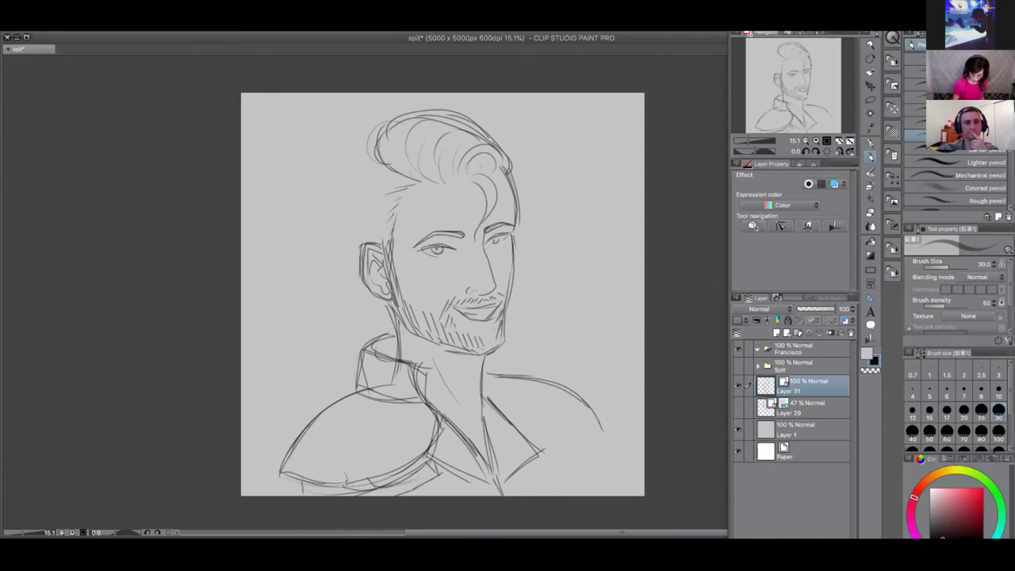
{"action": "mouse_move", "coordinate": [486, 381]}
{"action": "left_mouse_down"}
{"action": "mouse_move", "coordinate": [543, 449]}
{"action": "mouse_move", "coordinate": [519, 468]}
{"action": "left_mouse_up"}
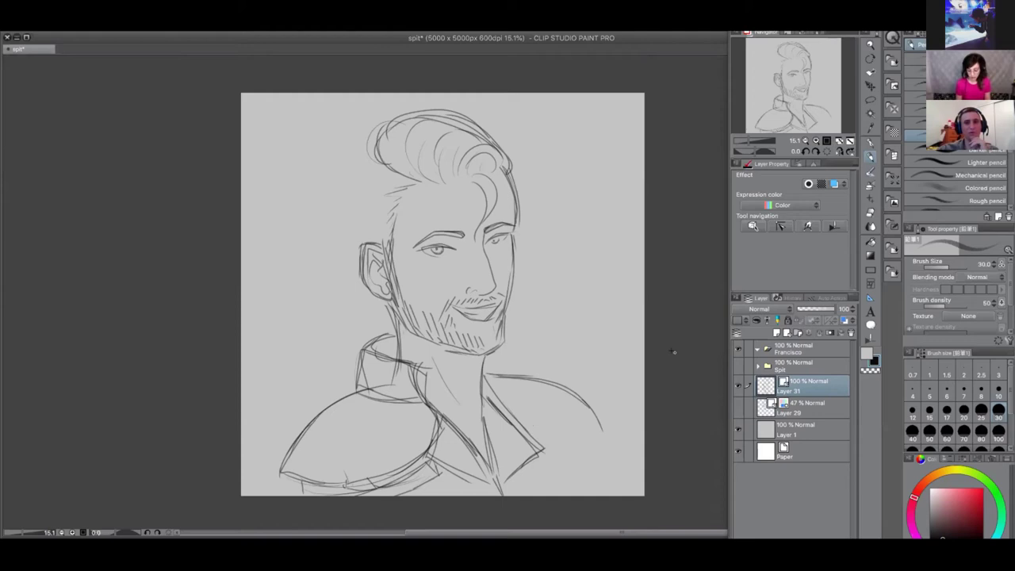
Add a new layer directly above Layer 29 and choose a muted light orange as the skin colour
{"action": "left_click", "coordinate": [815, 404]}
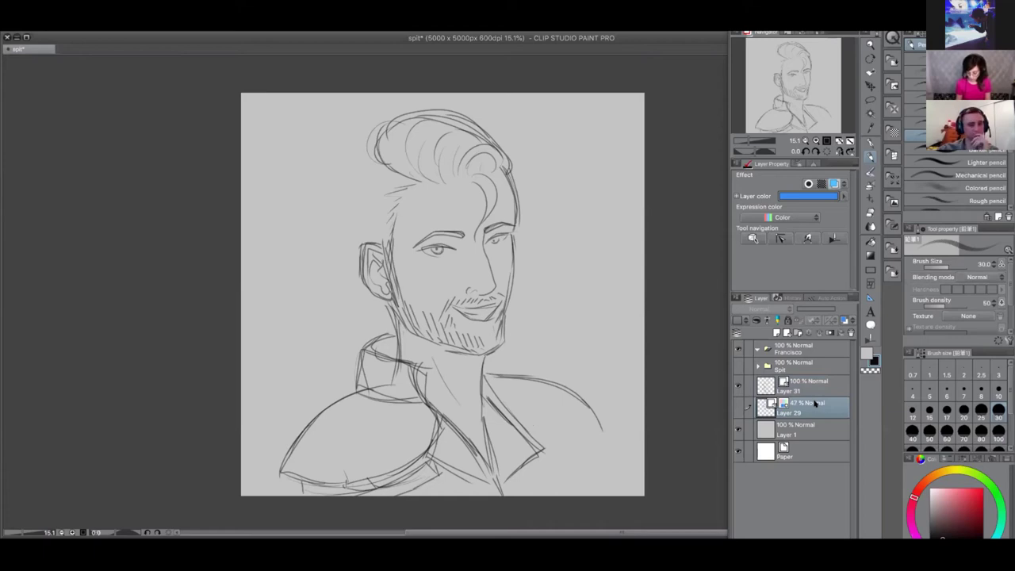
{"action": "left_click", "coordinate": [777, 332]}
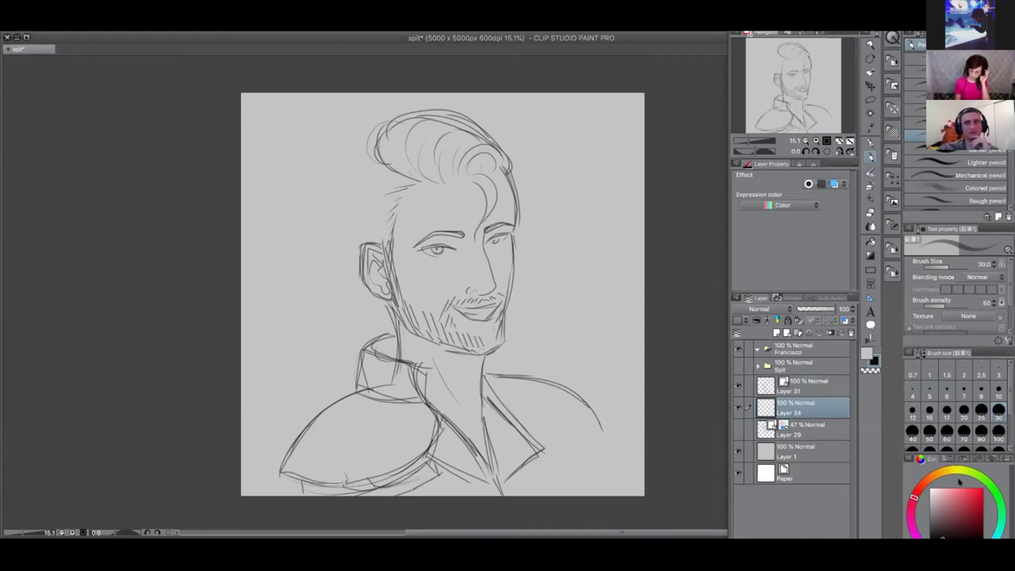
{"action": "left_click", "coordinate": [930, 479]}
{"action": "left_click", "coordinate": [932, 475]}
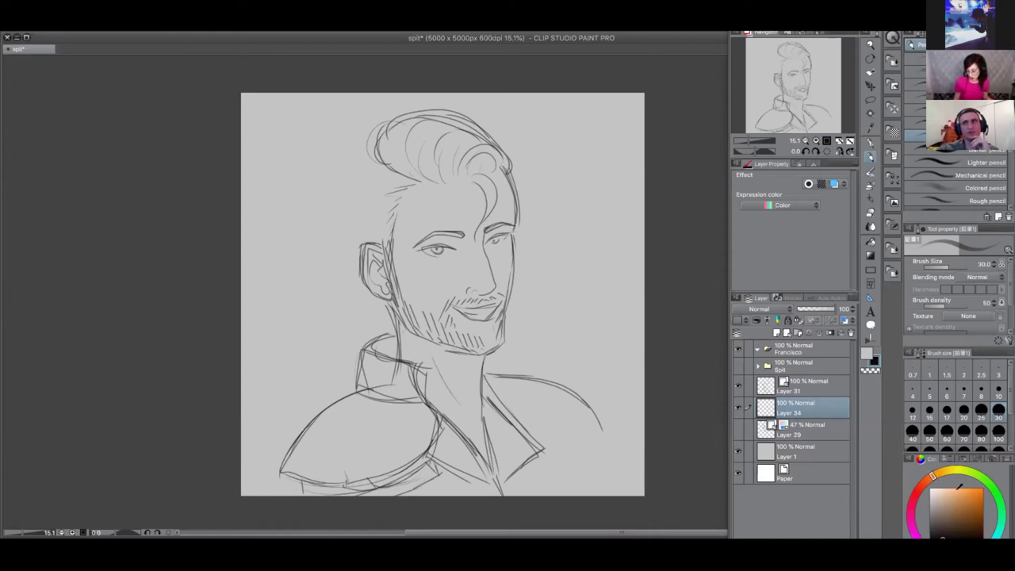
{"action": "left_click", "coordinate": [956, 495]}
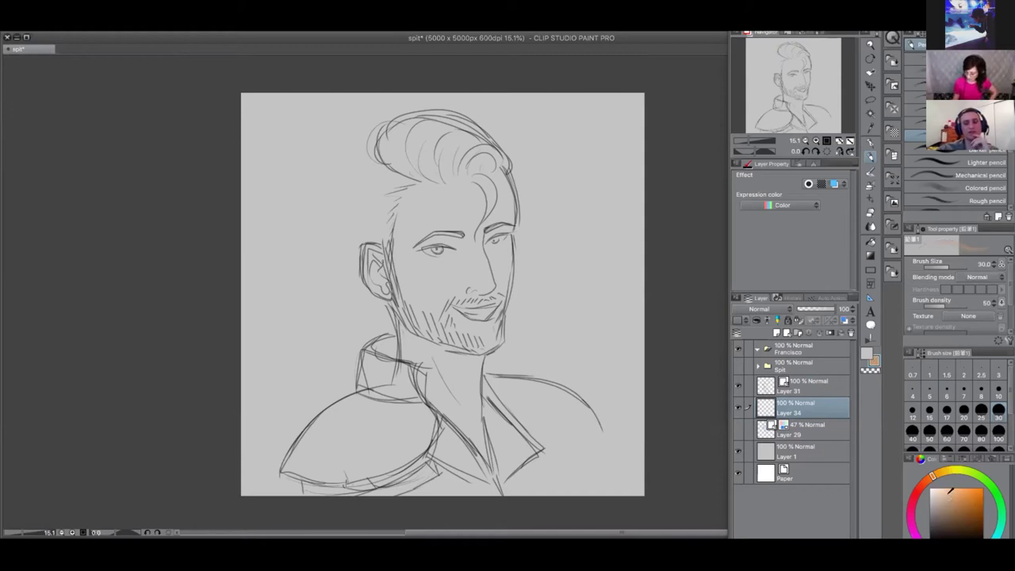
{"action": "left_click", "coordinate": [944, 494]}
{"action": "left_click", "coordinate": [944, 498]}
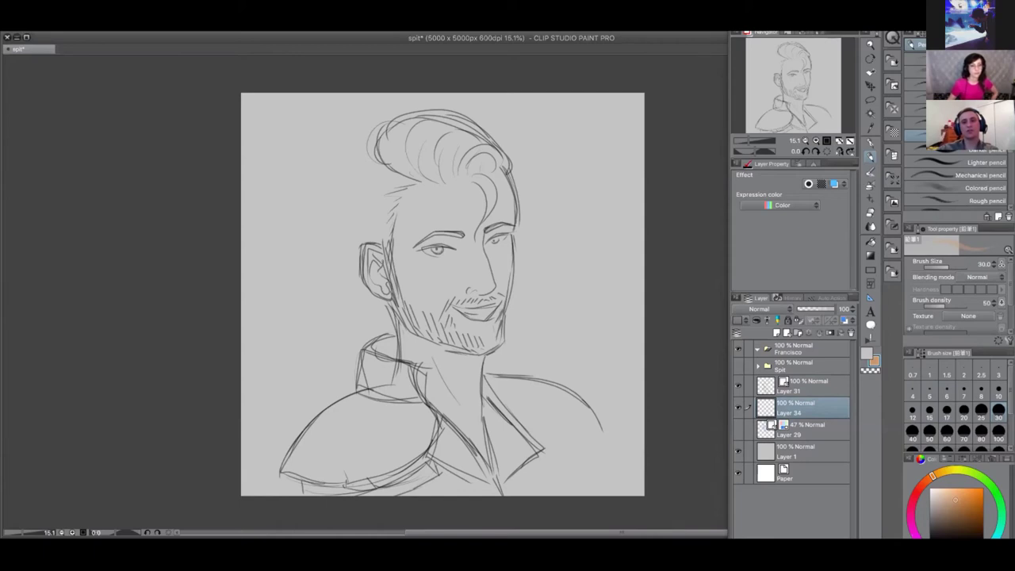
{"action": "key", "text": "Tab"}
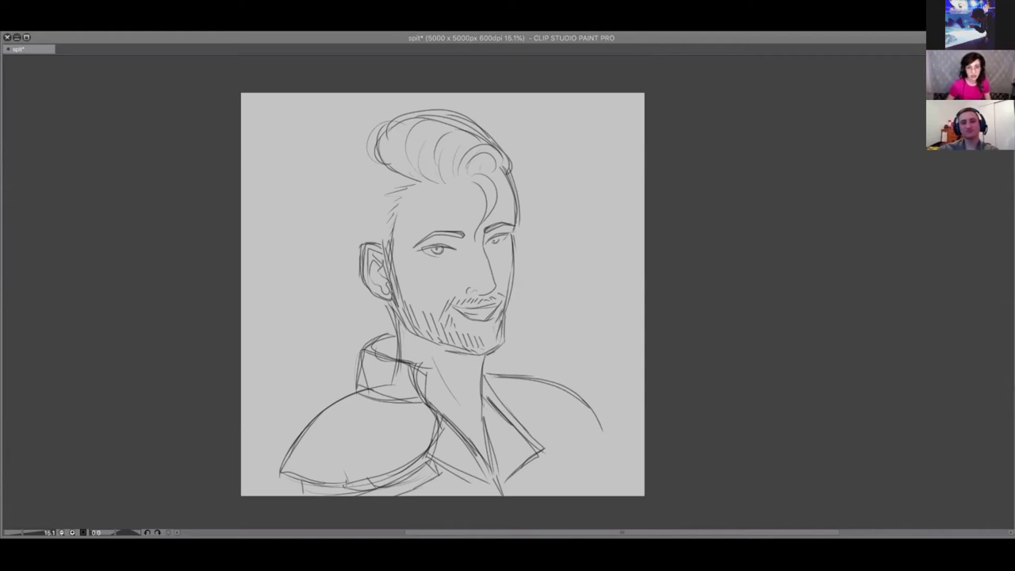
{"action": "key", "text": "Tab"}
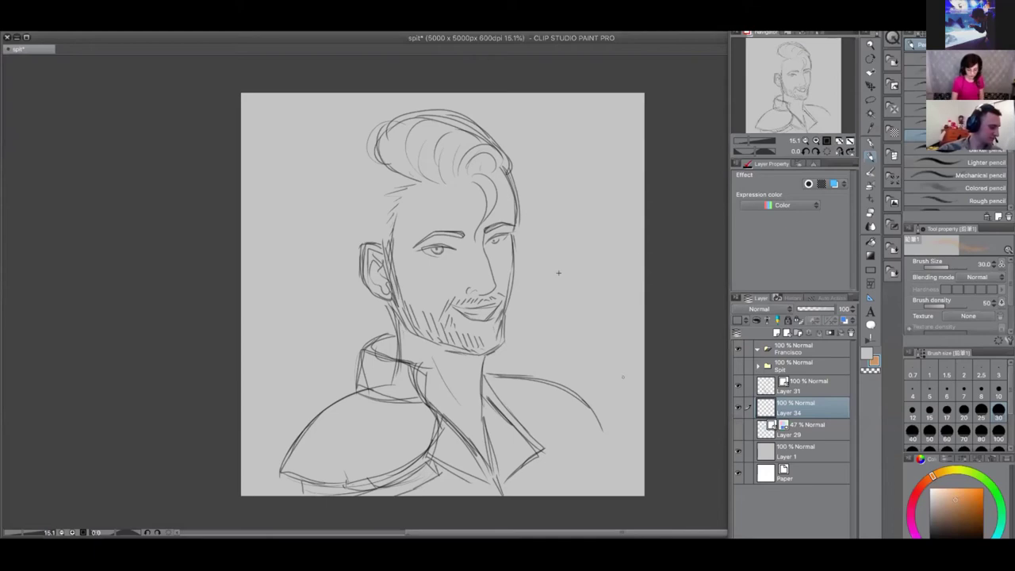
Block in a light skin tone over the face using the Felt pen at brush size 500
{"action": "left_click", "coordinate": [870, 142]}
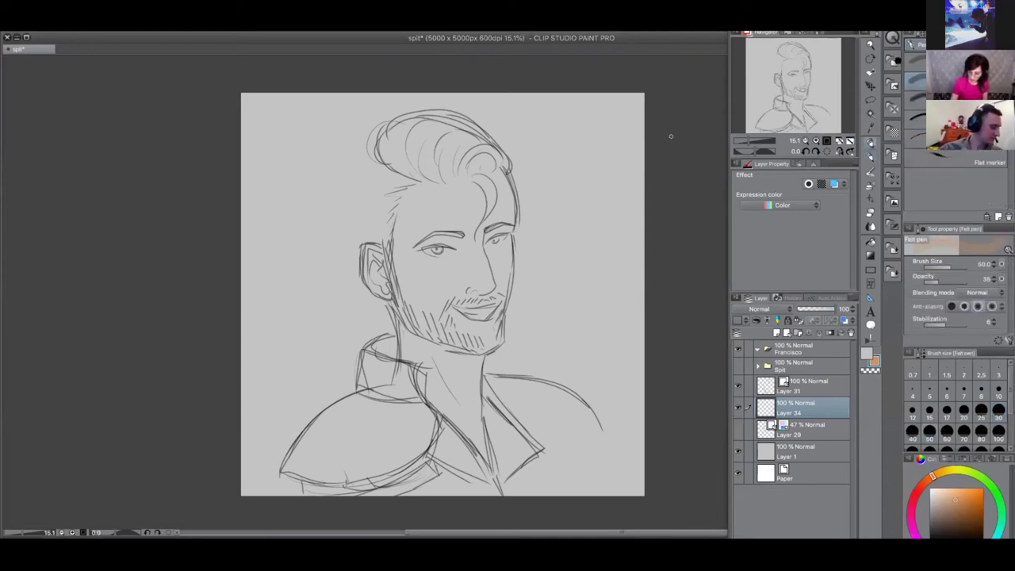
{"action": "key", "text": "bracketright"}
{"action": "key", "text": "bracketright"}
{"action": "key", "text": "bracketright"}
{"action": "key", "text": "bracketright"}
{"action": "key", "text": "bracketright"}
{"action": "key", "text": "bracketright"}
{"action": "key", "text": "bracketright"}
{"action": "key", "text": "bracketright"}
{"action": "key", "text": "bracketright"}
{"action": "key", "text": "bracketright"}
{"action": "key", "text": "bracketright"}
{"action": "key", "text": "bracketright"}
{"action": "mouse_move", "coordinate": [441, 238]}
{"action": "left_mouse_down"}
{"action": "mouse_move", "coordinate": [464, 202]}
{"action": "mouse_move", "coordinate": [454, 279]}
{"action": "left_mouse_up"}
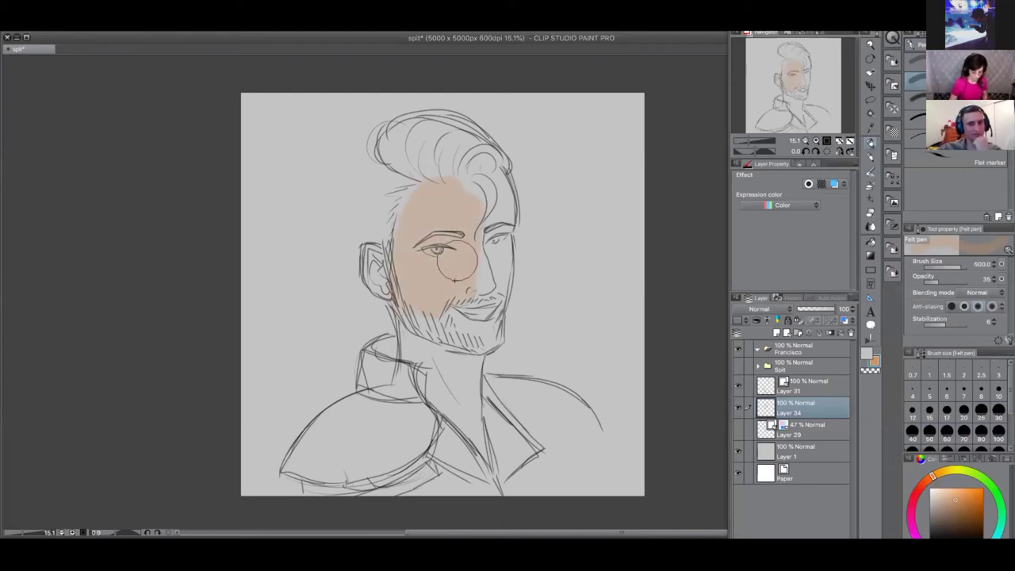
Choose a darker orange-brown, raise the Felt pen opacity to 100, and paint over the face
{"action": "left_click", "coordinate": [968, 511]}
{"action": "mouse_move", "coordinate": [458, 242]}
{"action": "left_mouse_down"}
{"action": "mouse_move", "coordinate": [413, 304]}
{"action": "mouse_move", "coordinate": [452, 208]}
{"action": "mouse_move", "coordinate": [507, 262]}
{"action": "mouse_move", "coordinate": [483, 349]}
{"action": "left_mouse_up"}
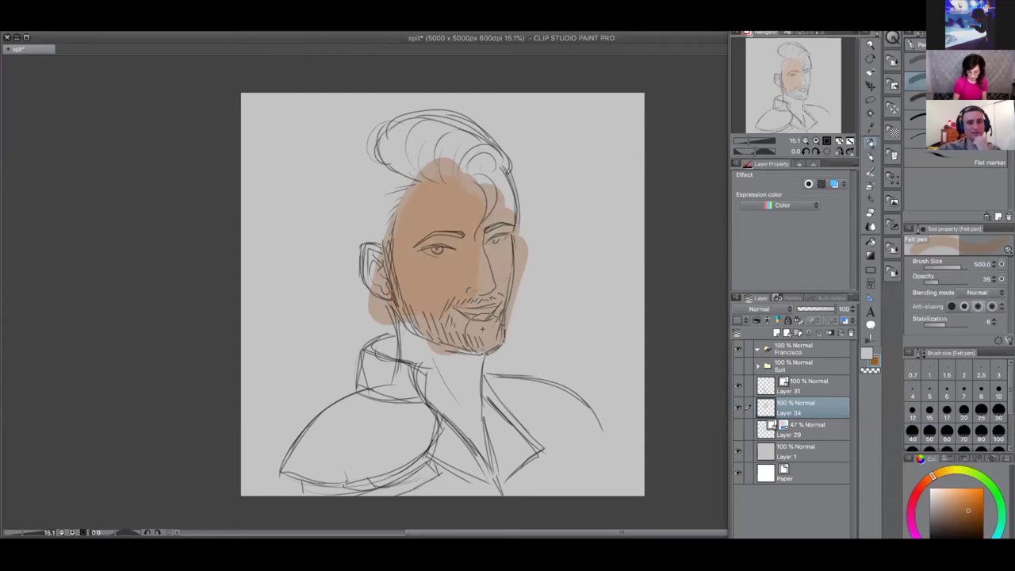
{"action": "left_click_drag", "start_coordinate": [949, 283], "coordinate": [1003, 281]}
{"action": "mouse_move", "coordinate": [489, 269]}
{"action": "left_mouse_down"}
{"action": "mouse_move", "coordinate": [469, 329]}
{"action": "mouse_move", "coordinate": [475, 312]}
{"action": "mouse_move", "coordinate": [402, 313]}
{"action": "mouse_move", "coordinate": [379, 273]}
{"action": "left_mouse_up"}
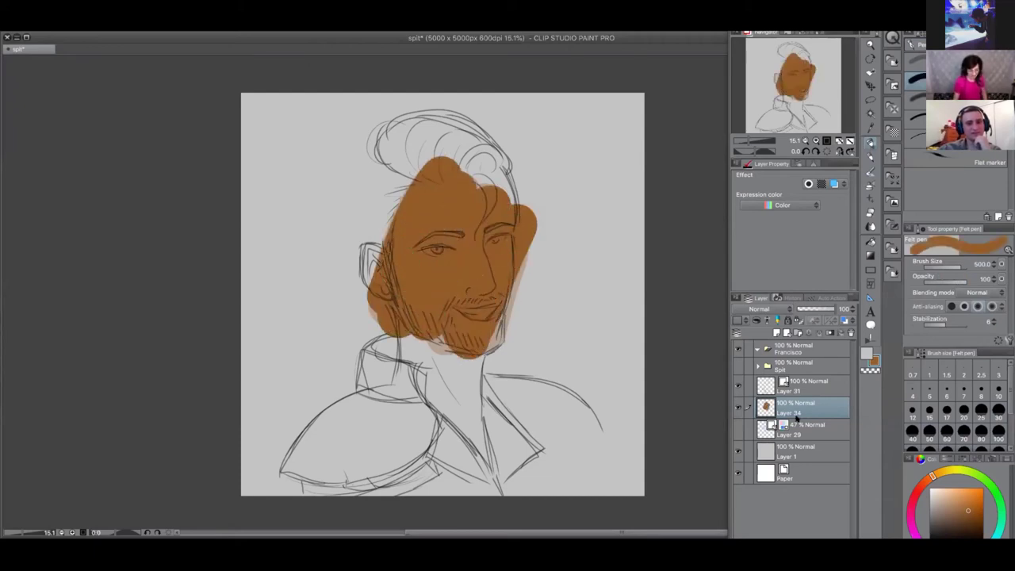
Repaint the face with successively lighter orange-brown skin tones using the Felt pen at brush size 500
{"action": "left_click", "coordinate": [961, 505]}
{"action": "mouse_move", "coordinate": [510, 235]}
{"action": "left_mouse_down"}
{"action": "mouse_move", "coordinate": [477, 346]}
{"action": "mouse_move", "coordinate": [467, 222]}
{"action": "mouse_move", "coordinate": [404, 232]}
{"action": "left_mouse_up"}
{"action": "mouse_move", "coordinate": [402, 279]}
{"action": "left_mouse_down"}
{"action": "mouse_move", "coordinate": [458, 164]}
{"action": "mouse_move", "coordinate": [508, 373]}
{"action": "mouse_move", "coordinate": [559, 223]}
{"action": "left_mouse_up"}
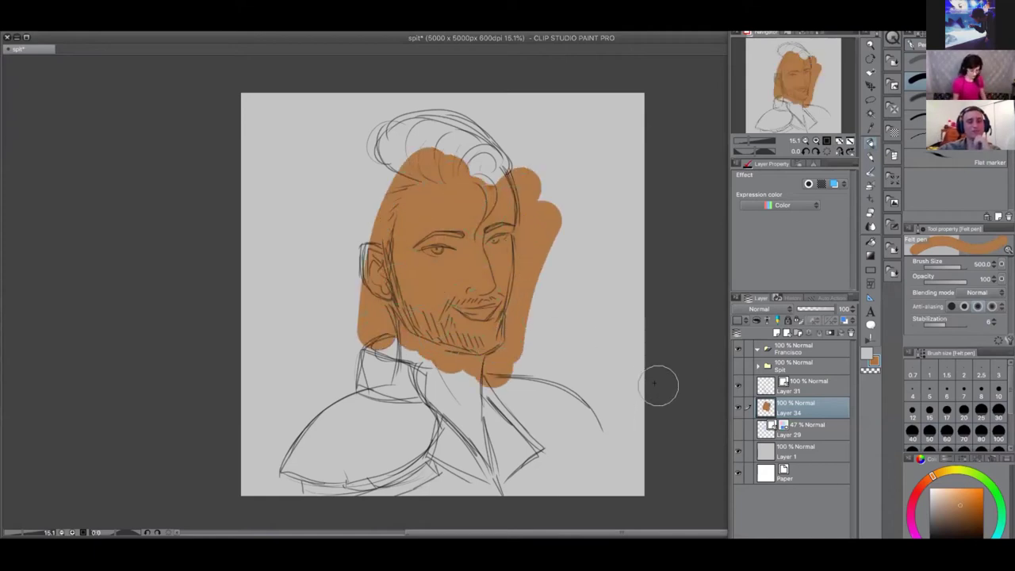
{"action": "left_click", "coordinate": [958, 494]}
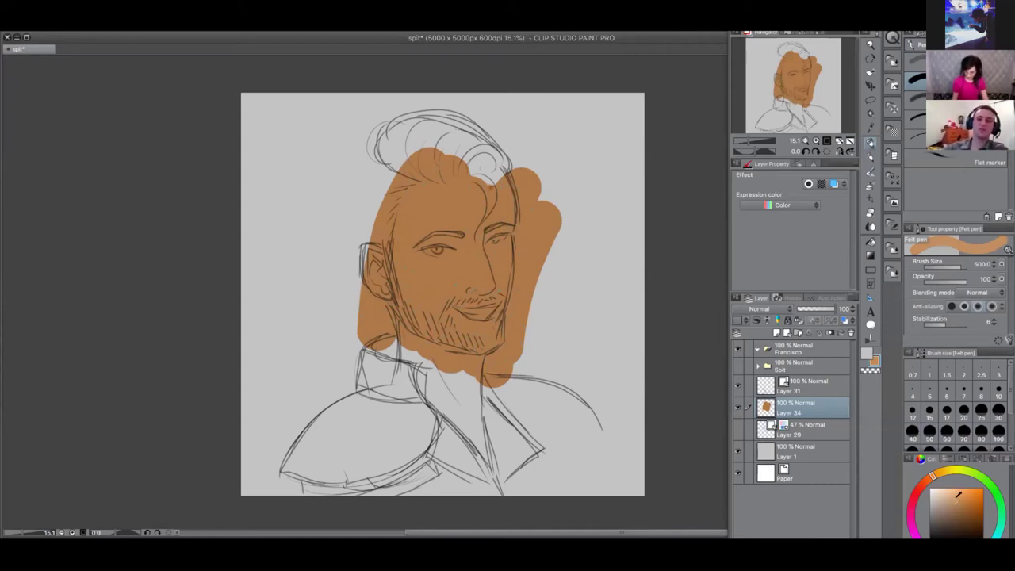
{"action": "mouse_move", "coordinate": [504, 357]}
{"action": "left_mouse_down"}
{"action": "mouse_move", "coordinate": [484, 191]}
{"action": "mouse_move", "coordinate": [433, 291]}
{"action": "mouse_move", "coordinate": [432, 273]}
{"action": "mouse_move", "coordinate": [431, 302]}
{"action": "mouse_move", "coordinate": [458, 168]}
{"action": "left_mouse_up"}
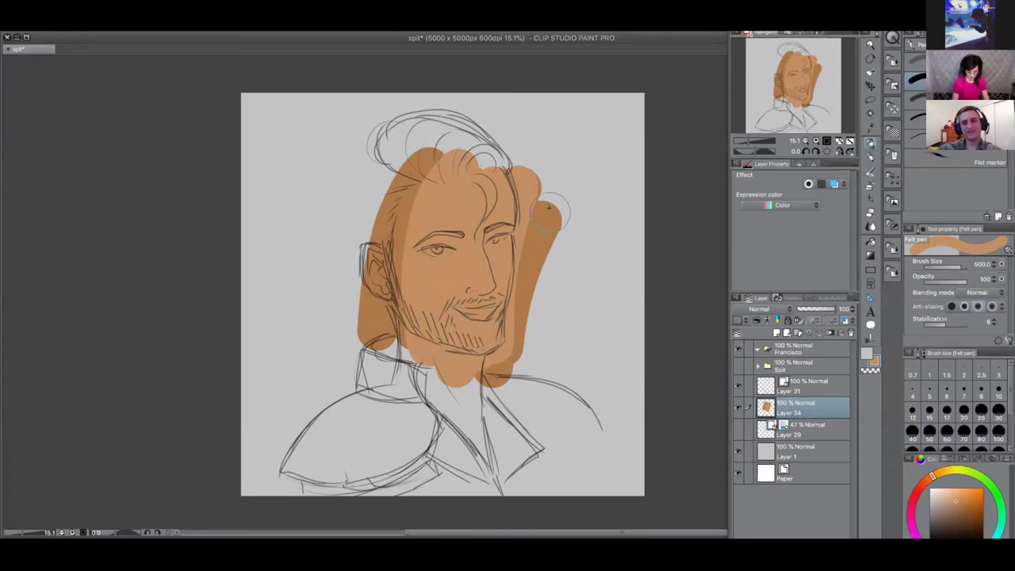
Try smoothing the skin tones across the forehead and hairline with the Blend tool at brush size 250.2
{"action": "left_click", "coordinate": [871, 227]}
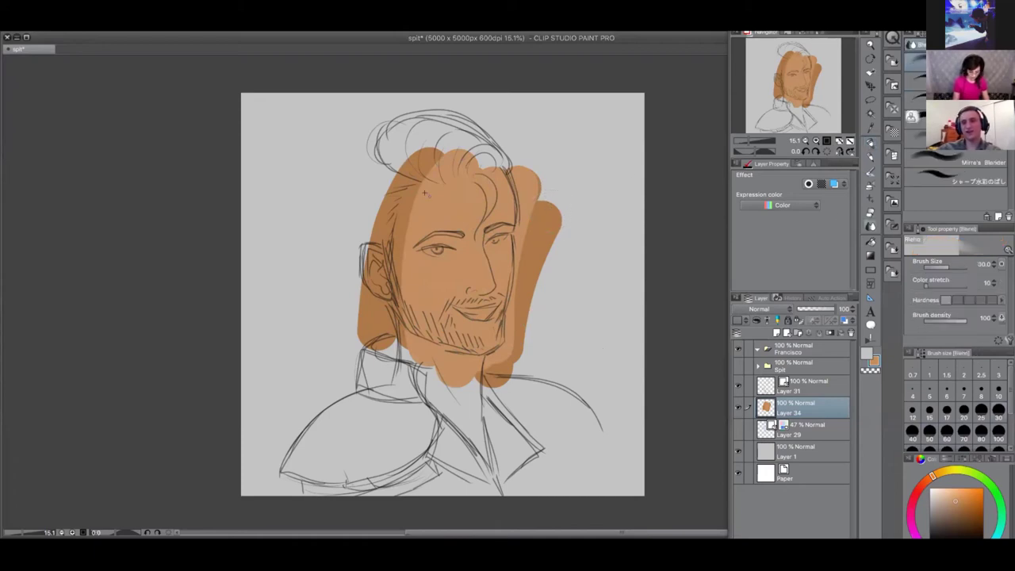
{"action": "left_click_drag", "start_coordinate": [951, 267], "coordinate": [958, 268]}
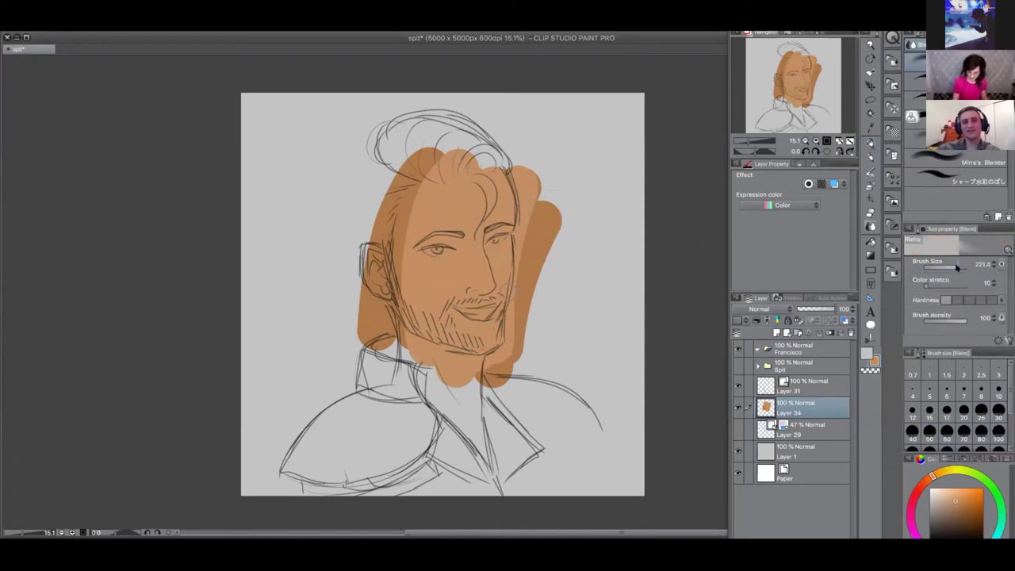
{"action": "mouse_move", "coordinate": [419, 201]}
{"action": "left_mouse_down"}
{"action": "mouse_move", "coordinate": [459, 152]}
{"action": "mouse_move", "coordinate": [547, 165]}
{"action": "left_mouse_up"}
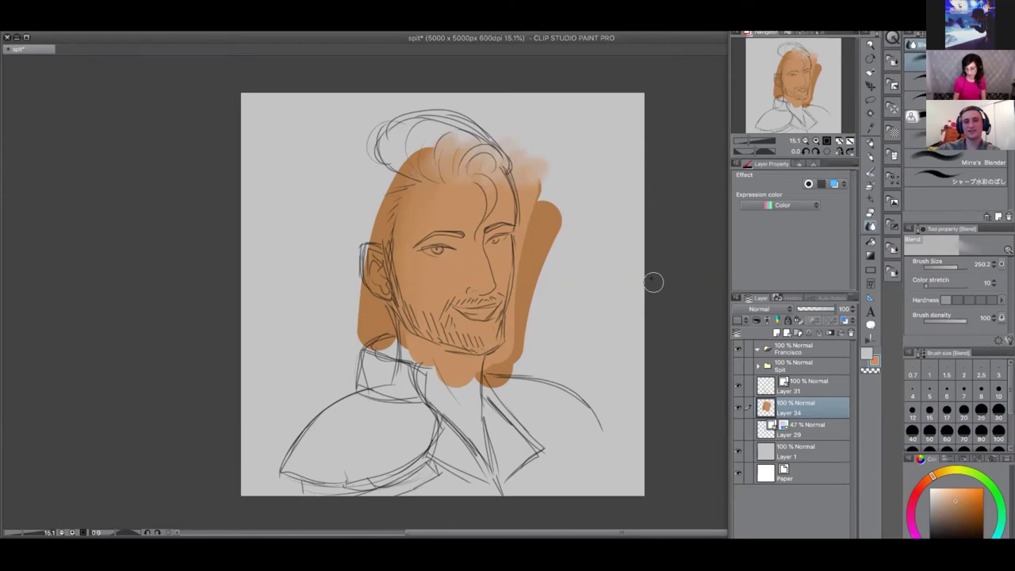
Clear Layer 34 and block in the face and neck in a light tan skin tone with the Felt pen at size 500
{"action": "key", "text": "Delete"}
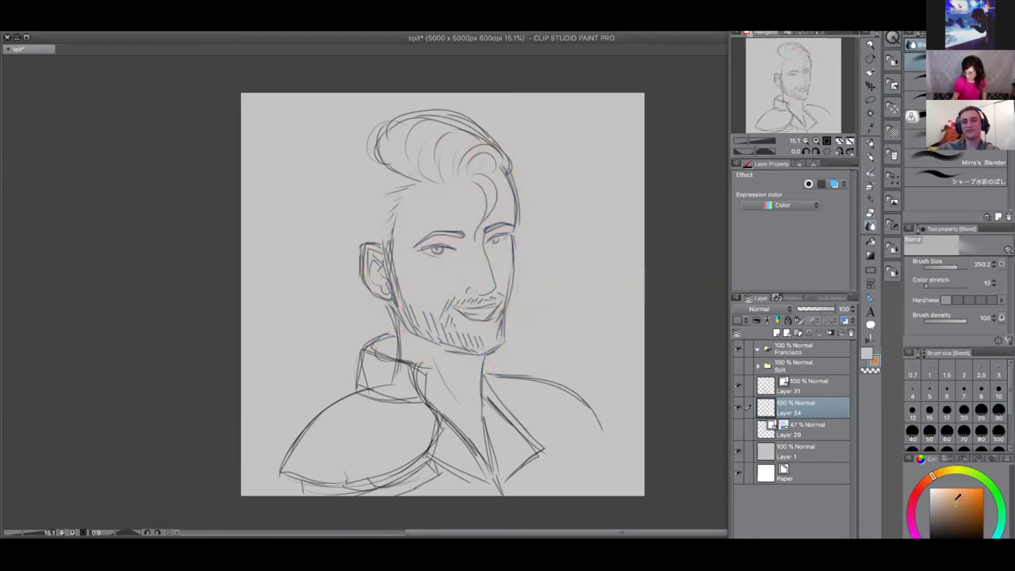
{"action": "left_click", "coordinate": [870, 142]}
{"action": "mouse_move", "coordinate": [433, 173]}
{"action": "left_mouse_down"}
{"action": "mouse_move", "coordinate": [413, 273]}
{"action": "mouse_move", "coordinate": [415, 341]}
{"action": "mouse_move", "coordinate": [435, 310]}
{"action": "mouse_move", "coordinate": [459, 370]}
{"action": "mouse_move", "coordinate": [497, 274]}
{"action": "mouse_move", "coordinate": [458, 409]}
{"action": "mouse_move", "coordinate": [424, 358]}
{"action": "mouse_move", "coordinate": [475, 429]}
{"action": "mouse_move", "coordinate": [472, 394]}
{"action": "left_mouse_up"}
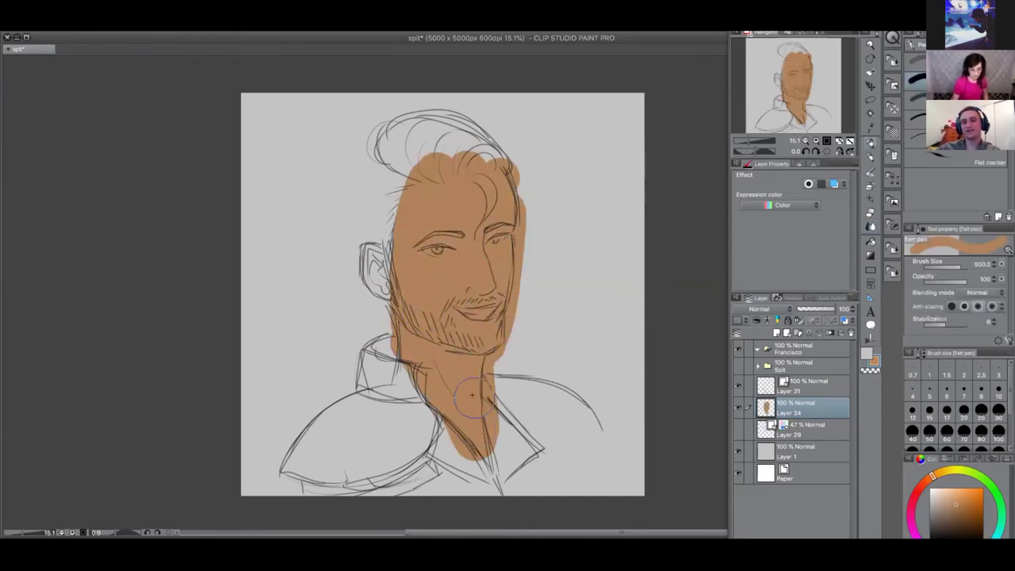
{"action": "left_click", "coordinate": [953, 501]}
{"action": "mouse_move", "coordinate": [495, 352]}
{"action": "left_mouse_down"}
{"action": "mouse_move", "coordinate": [492, 210]}
{"action": "mouse_move", "coordinate": [460, 190]}
{"action": "mouse_move", "coordinate": [414, 277]}
{"action": "mouse_move", "coordinate": [445, 384]}
{"action": "mouse_move", "coordinate": [478, 390]}
{"action": "mouse_move", "coordinate": [483, 366]}
{"action": "left_mouse_up"}
{"action": "left_click_drag", "start_coordinate": [505, 320], "coordinate": [512, 373]}
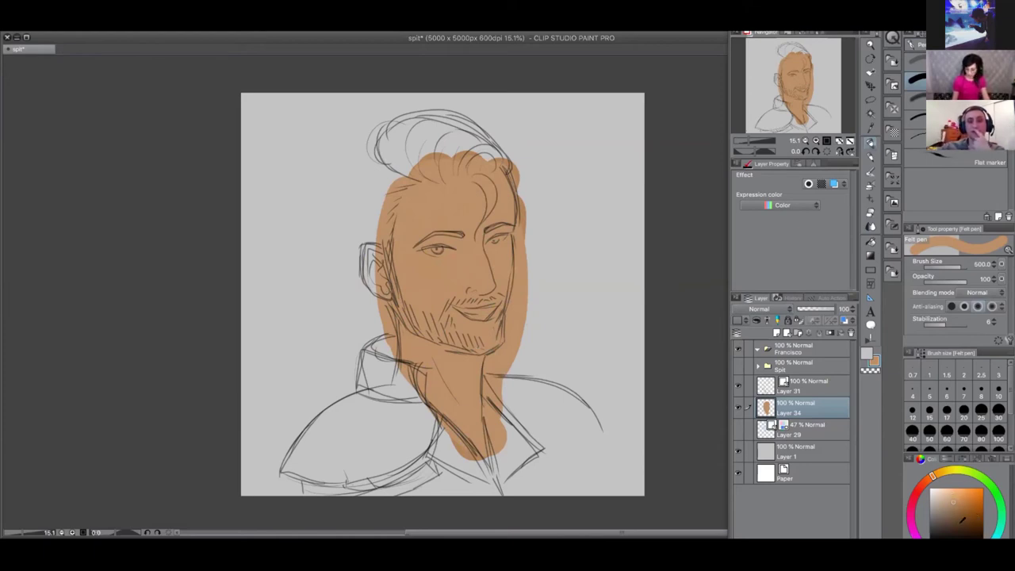
Choose a near-black brown and block in the hair mass on top of the head, undoing the extra pure-black pass
{"action": "mouse_move", "coordinate": [967, 519]}
{"action": "left_mouse_down"}
{"action": "mouse_move", "coordinate": [977, 531]}
{"action": "mouse_move", "coordinate": [972, 514]}
{"action": "left_mouse_up"}
{"action": "left_click", "coordinate": [925, 482]}
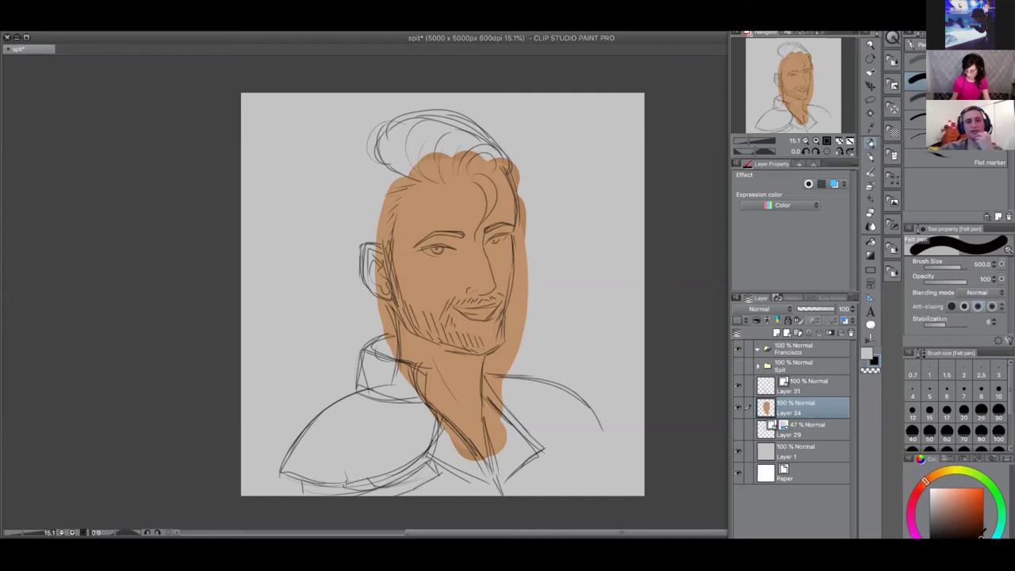
{"action": "mouse_move", "coordinate": [432, 99]}
{"action": "left_mouse_down"}
{"action": "mouse_move", "coordinate": [397, 111]}
{"action": "mouse_move", "coordinate": [413, 135]}
{"action": "mouse_move", "coordinate": [471, 154]}
{"action": "mouse_move", "coordinate": [521, 145]}
{"action": "left_mouse_up"}
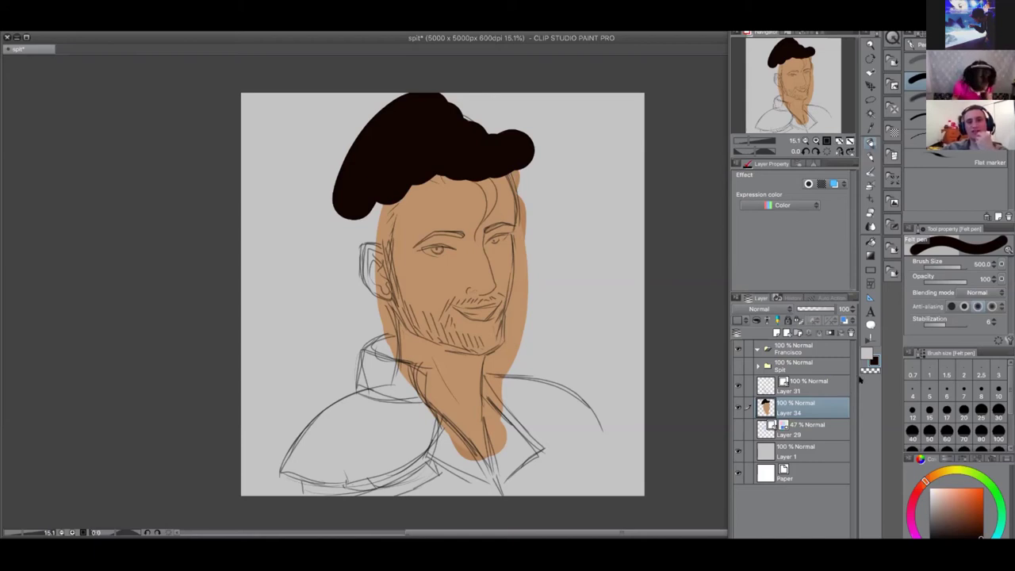
{"action": "mouse_move", "coordinate": [436, 118]}
{"action": "left_mouse_down"}
{"action": "mouse_move", "coordinate": [465, 161]}
{"action": "mouse_move", "coordinate": [516, 151]}
{"action": "mouse_move", "coordinate": [424, 139]}
{"action": "mouse_move", "coordinate": [361, 151]}
{"action": "mouse_move", "coordinate": [349, 187]}
{"action": "left_mouse_up"}
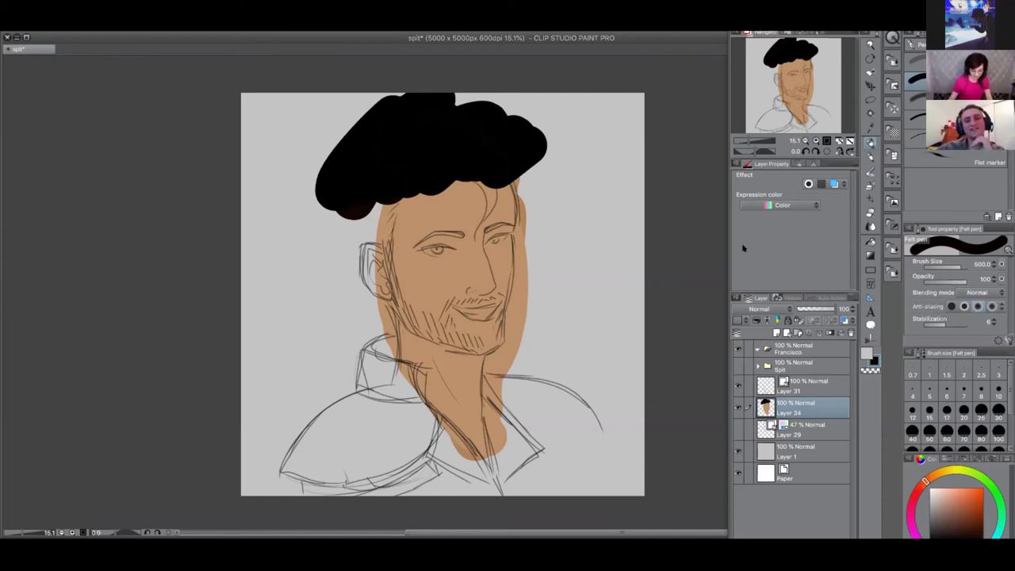
{"action": "key", "text": "ctrl+z"}
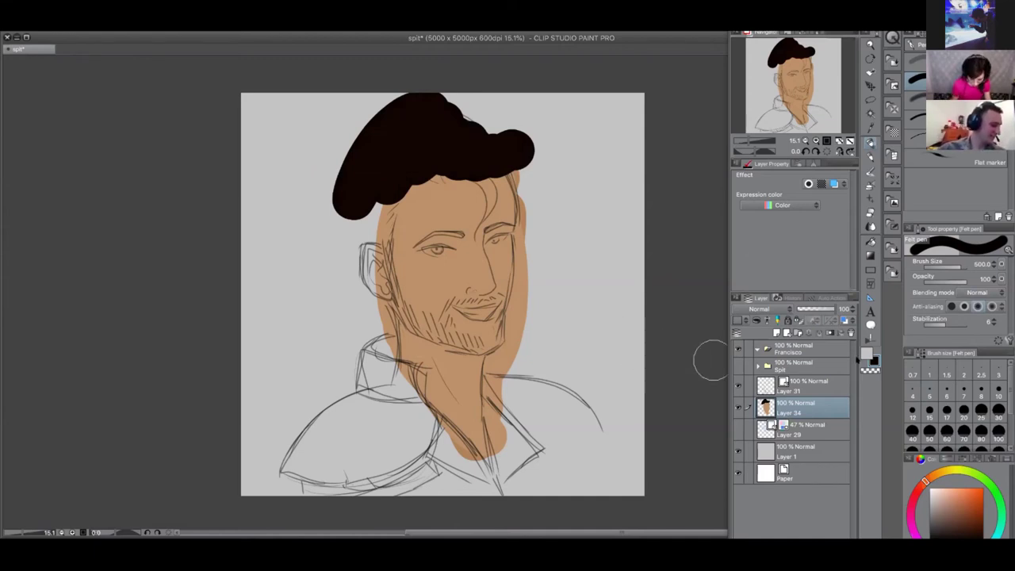
Try moving Layer 34 below Layer 29 and painting the forelock and hairline black at brush size 120.2
{"action": "left_click_drag", "start_coordinate": [808, 406], "coordinate": [809, 434]}
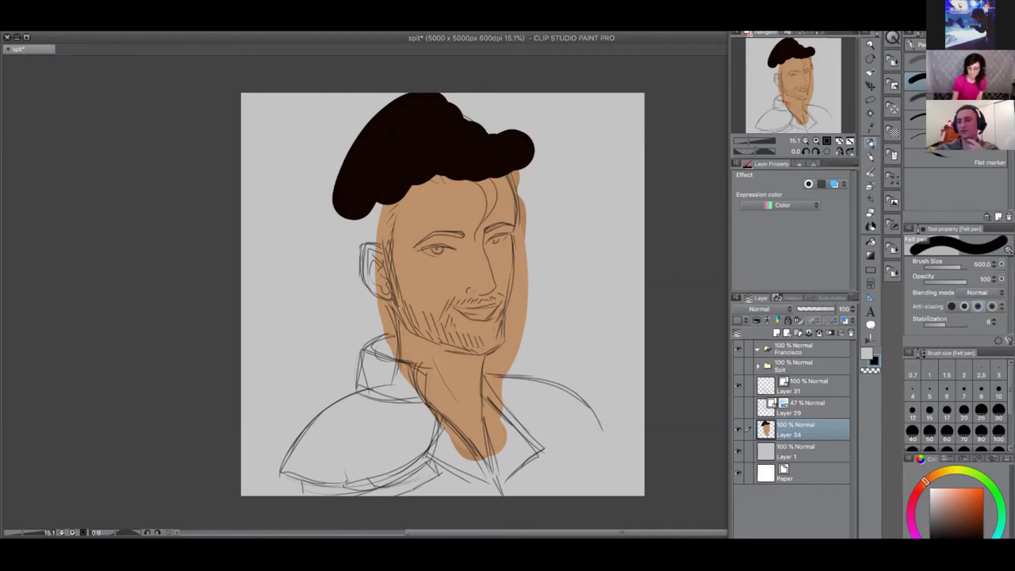
{"action": "left_click", "coordinate": [953, 266]}
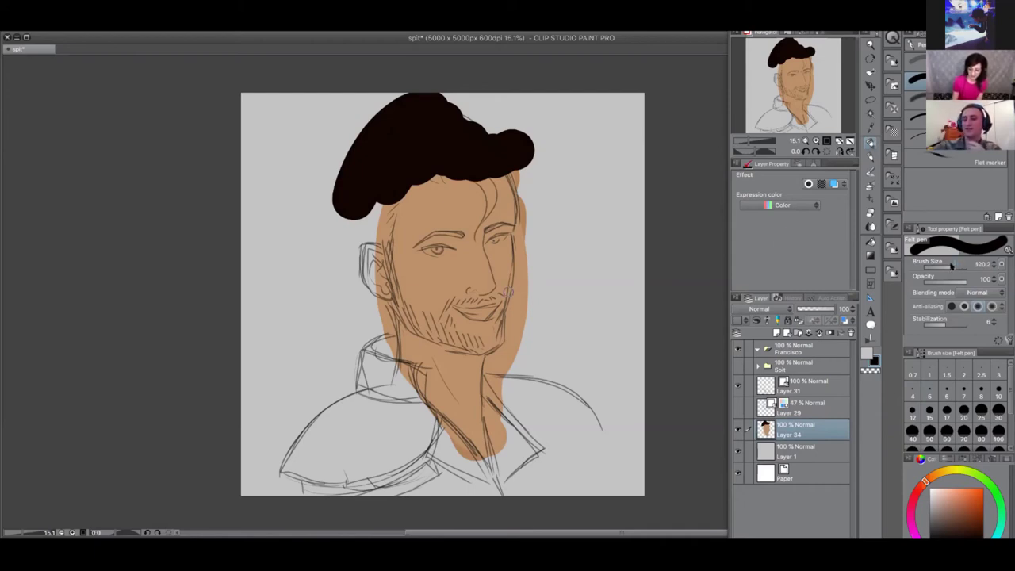
{"action": "key", "text": "bracketright"}
{"action": "mouse_move", "coordinate": [491, 176]}
{"action": "left_mouse_down"}
{"action": "mouse_move", "coordinate": [490, 204]}
{"action": "mouse_move", "coordinate": [478, 235]}
{"action": "mouse_move", "coordinate": [490, 179]}
{"action": "left_mouse_up"}
{"action": "left_click_drag", "start_coordinate": [429, 162], "coordinate": [432, 174]}
{"action": "mouse_move", "coordinate": [386, 242]}
{"action": "left_mouse_down"}
{"action": "mouse_move", "coordinate": [409, 329]}
{"action": "mouse_move", "coordinate": [460, 347]}
{"action": "left_mouse_up"}
{"action": "key", "text": "ctrl+z"}
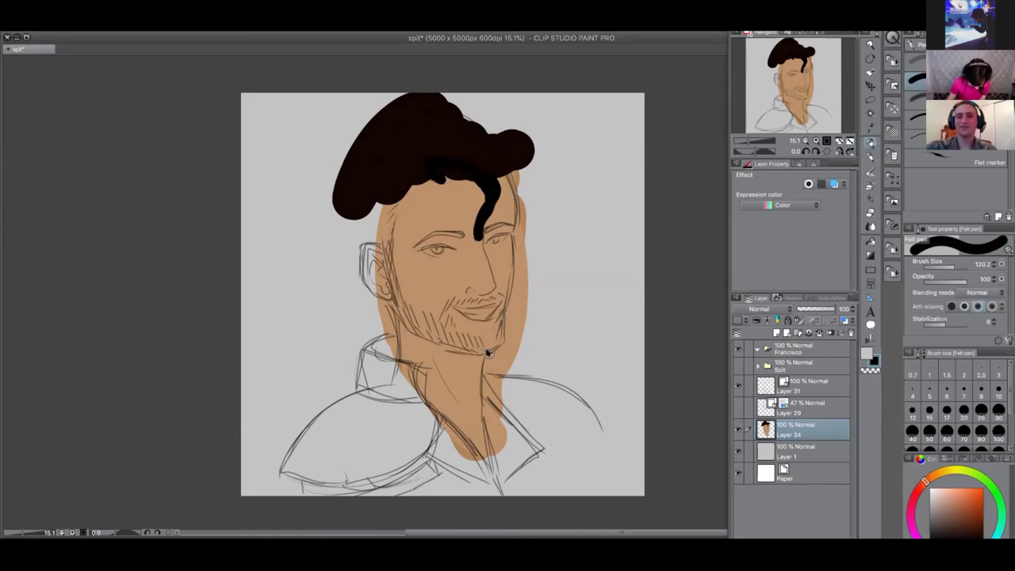
{"action": "key", "text": "ctrl+z"}
{"action": "key", "text": "ctrl+z"}
{"action": "key", "text": "ctrl+z"}
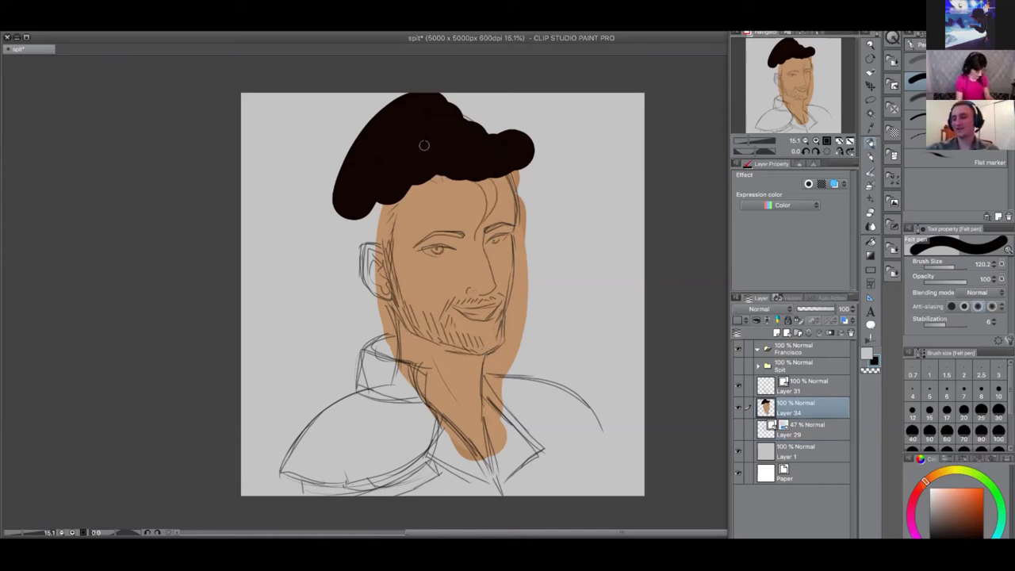
Paint the hairline, forelock, sideburn, moustache and beard in the near-black hair colour using the Felt pen at brush size 120.2
{"action": "key", "text": "i"}
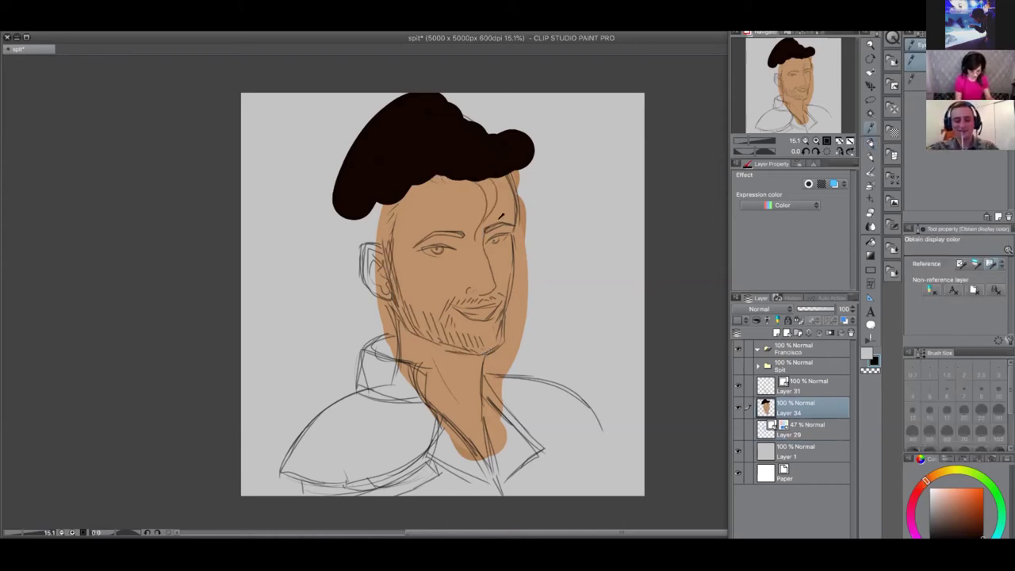
{"action": "key", "text": "b"}
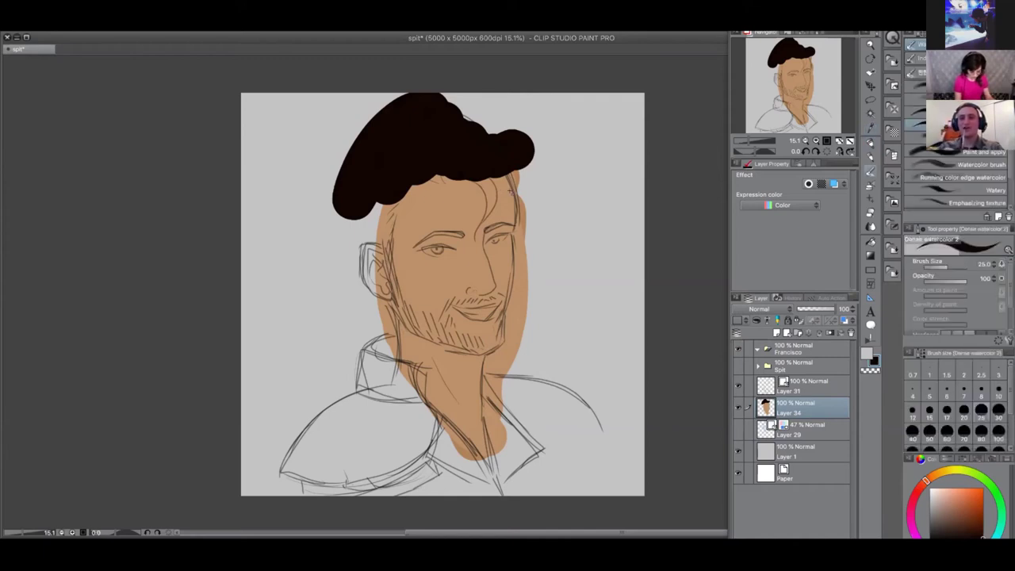
{"action": "mouse_move", "coordinate": [480, 182]}
{"action": "left_mouse_down"}
{"action": "mouse_move", "coordinate": [489, 207]}
{"action": "mouse_move", "coordinate": [479, 242]}
{"action": "mouse_move", "coordinate": [440, 176]}
{"action": "mouse_move", "coordinate": [409, 190]}
{"action": "mouse_move", "coordinate": [378, 226]}
{"action": "mouse_move", "coordinate": [392, 242]}
{"action": "left_mouse_up"}
{"action": "left_click", "coordinate": [873, 144]}
{"action": "mouse_move", "coordinate": [373, 205]}
{"action": "left_mouse_down"}
{"action": "mouse_move", "coordinate": [409, 325]}
{"action": "mouse_move", "coordinate": [425, 319]}
{"action": "mouse_move", "coordinate": [488, 345]}
{"action": "mouse_move", "coordinate": [504, 305]}
{"action": "mouse_move", "coordinate": [455, 305]}
{"action": "mouse_move", "coordinate": [438, 319]}
{"action": "left_mouse_up"}
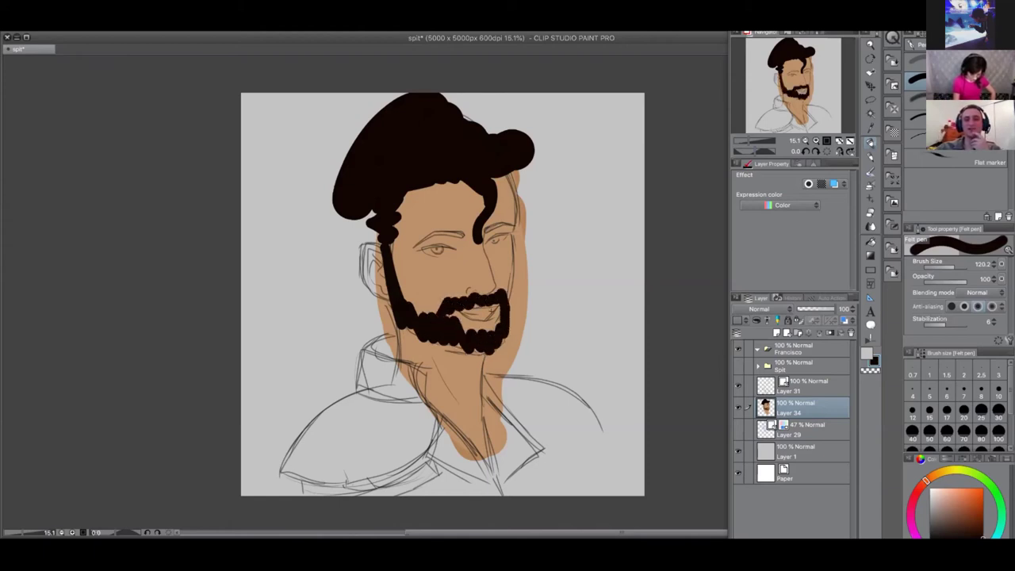
Reduce the Felt pen to brush size 50 and paint both eyebrows in the hair colour
{"action": "key", "text": "bracketleft"}
{"action": "key", "text": "bracketleft"}
{"action": "key", "text": "bracketleft"}
{"action": "key", "text": "bracketleft"}
{"action": "key", "text": "bracketleft"}
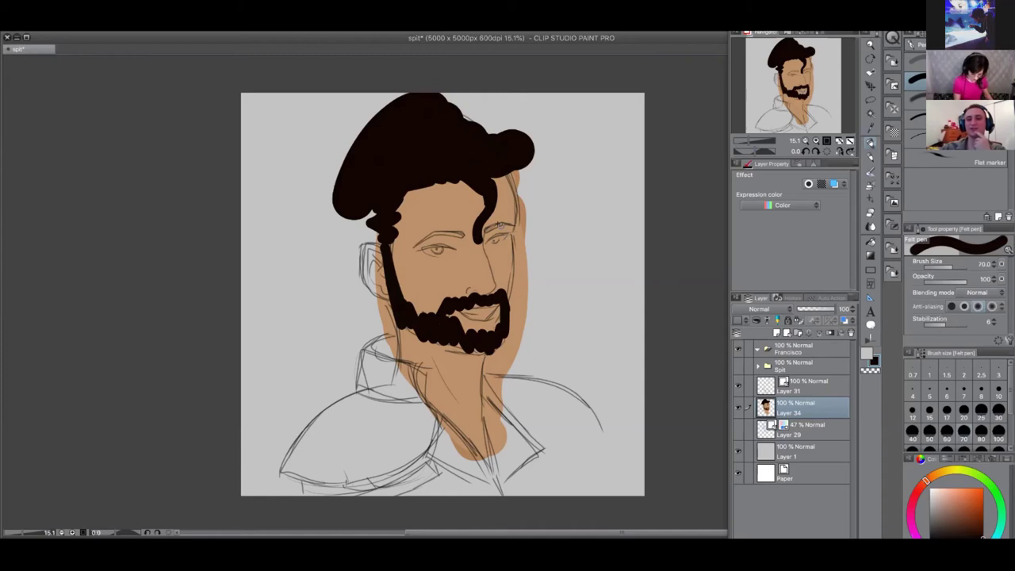
{"action": "mouse_move", "coordinate": [485, 231]}
{"action": "left_mouse_down"}
{"action": "mouse_move", "coordinate": [514, 224]}
{"action": "mouse_move", "coordinate": [414, 239]}
{"action": "left_mouse_up"}
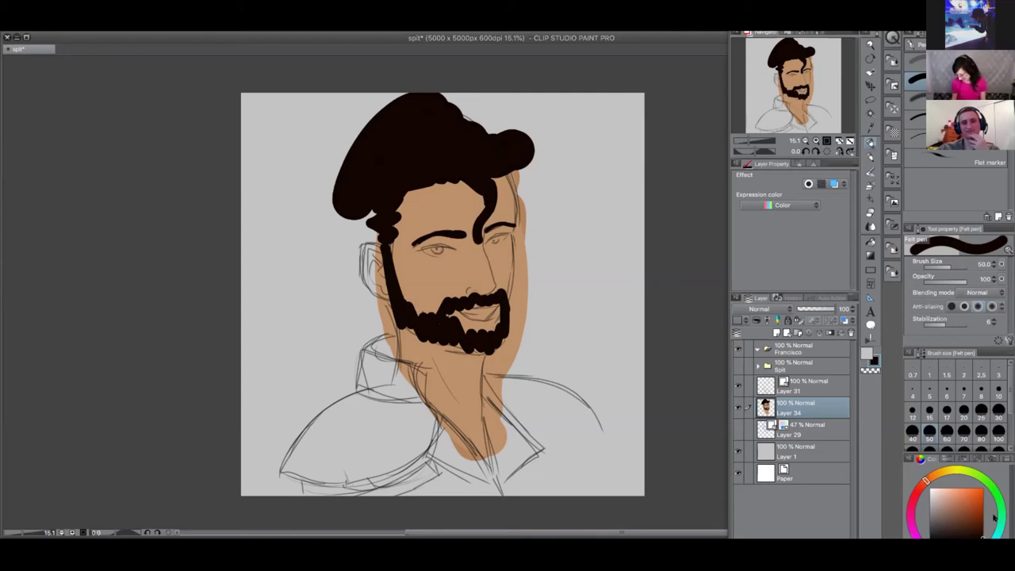
Choose a muted dark green and fill in both irises
{"action": "left_click_drag", "start_coordinate": [996, 508], "coordinate": [992, 489]}
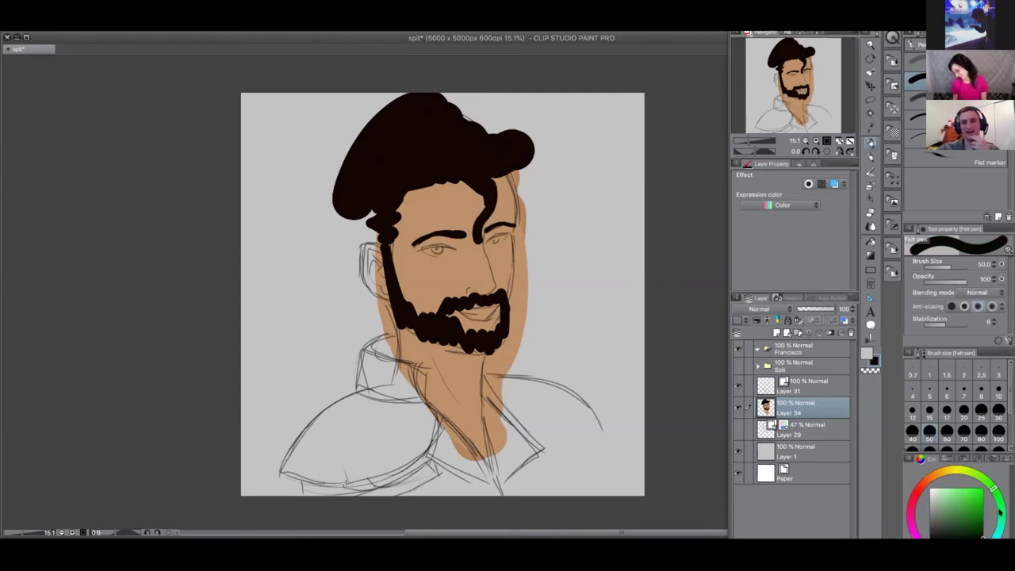
{"action": "left_click_drag", "start_coordinate": [977, 494], "coordinate": [957, 504]}
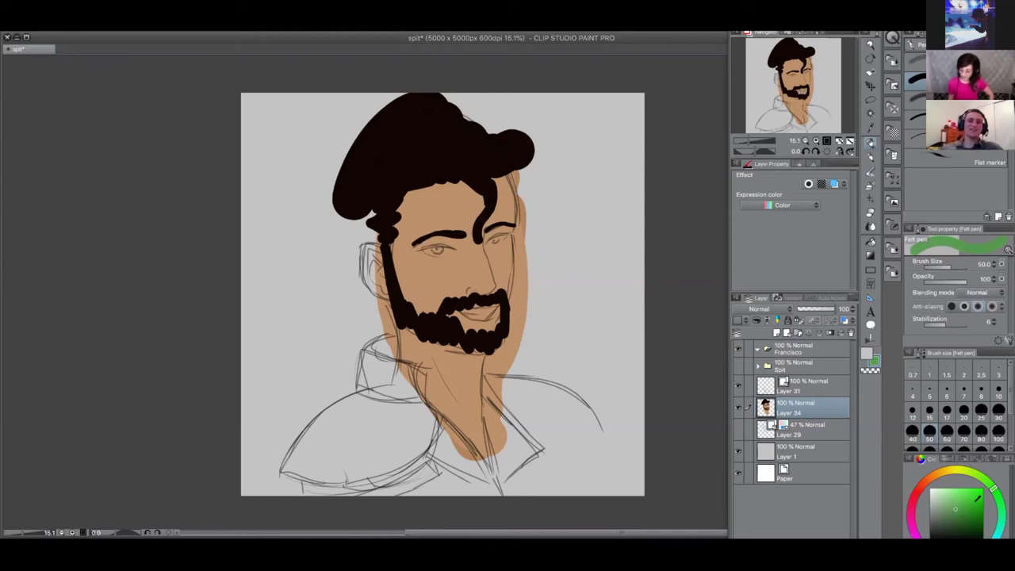
{"action": "left_click_drag", "start_coordinate": [959, 514], "coordinate": [956, 520]}
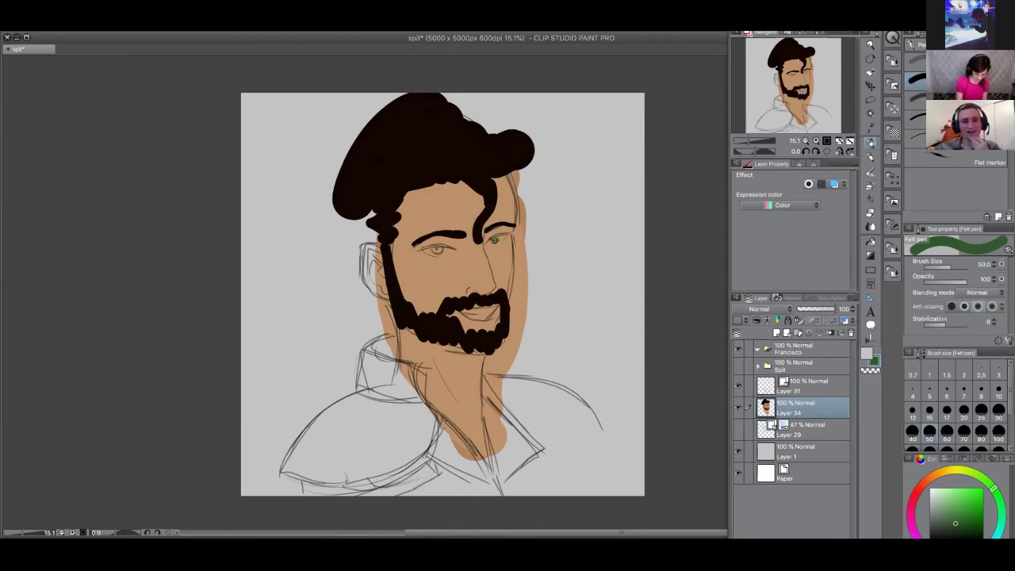
{"action": "left_click_drag", "start_coordinate": [437, 247], "coordinate": [437, 249]}
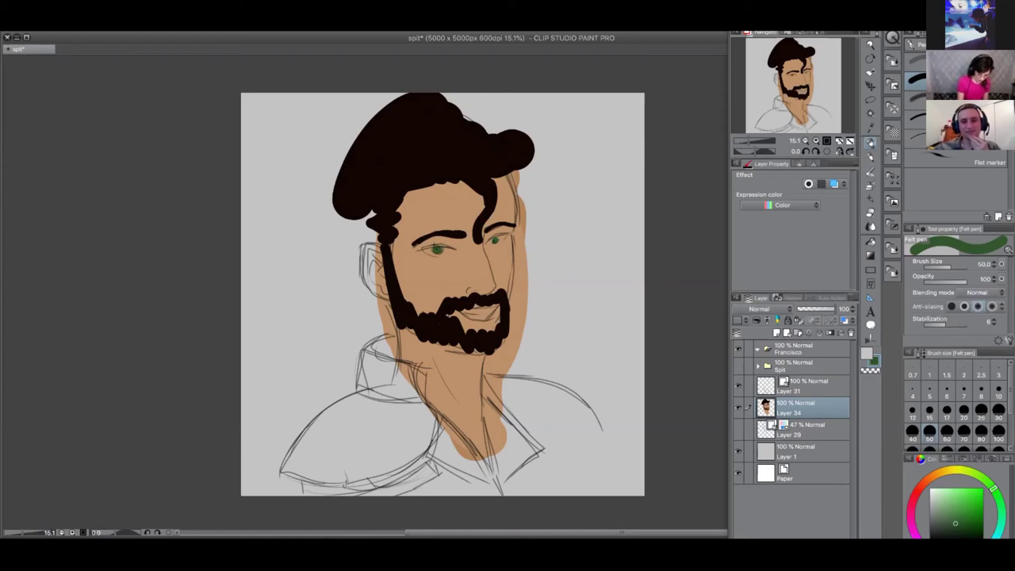
Repaint both irises in a bright, saturated green
{"action": "scroll", "coordinate": [510, 199], "scroll_direction": "up", "scroll_amount": 5}
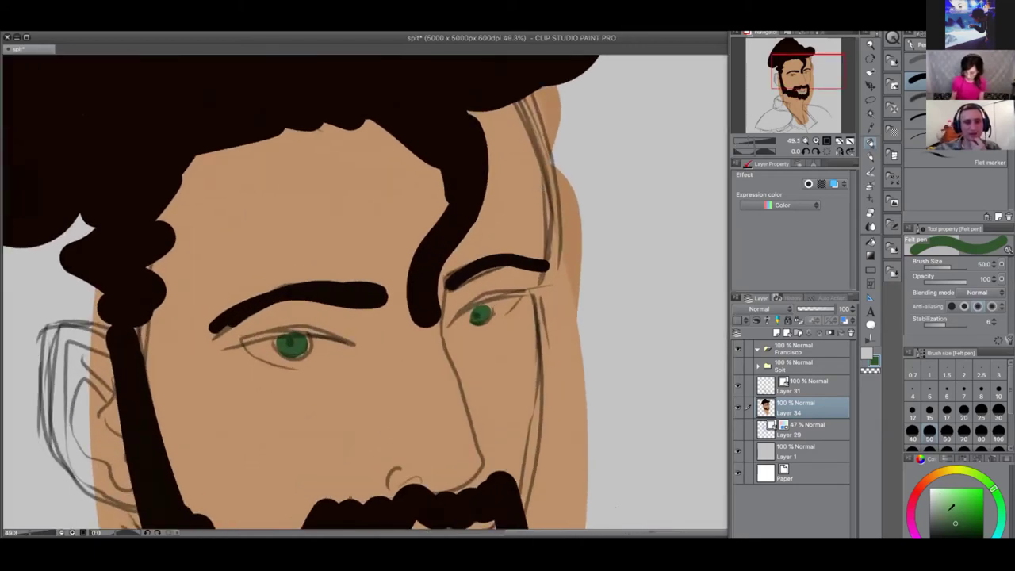
{"action": "left_click", "coordinate": [973, 498]}
{"action": "left_click_drag", "start_coordinate": [475, 312], "coordinate": [485, 319]}
{"action": "mouse_move", "coordinate": [287, 333]}
{"action": "left_mouse_down"}
{"action": "mouse_move", "coordinate": [293, 349]}
{"action": "mouse_move", "coordinate": [301, 343]}
{"action": "left_mouse_up"}
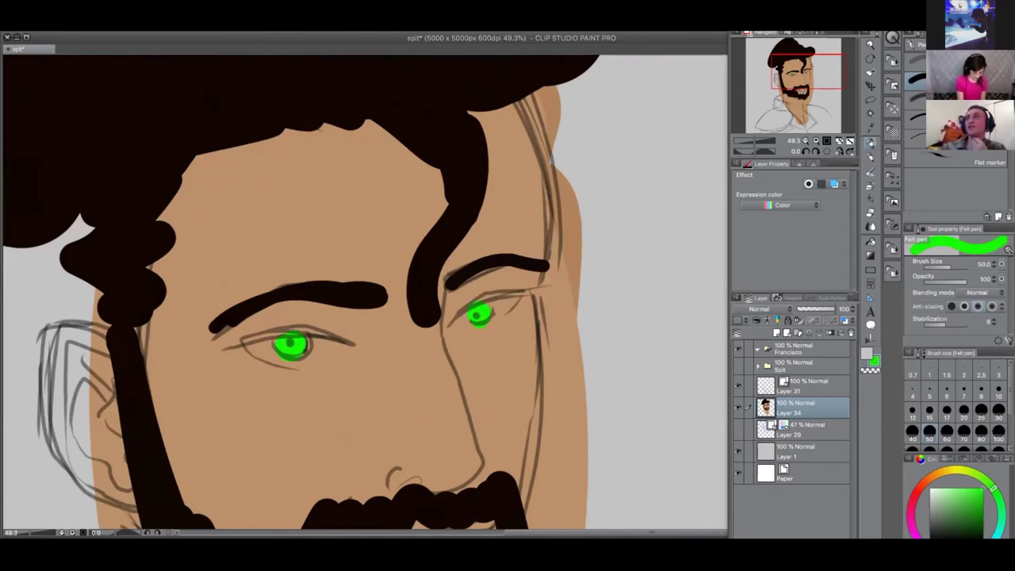
Cover the bright green of both irises with a very dark green
{"action": "scroll", "coordinate": [649, 411], "scroll_direction": "down", "scroll_amount": 4}
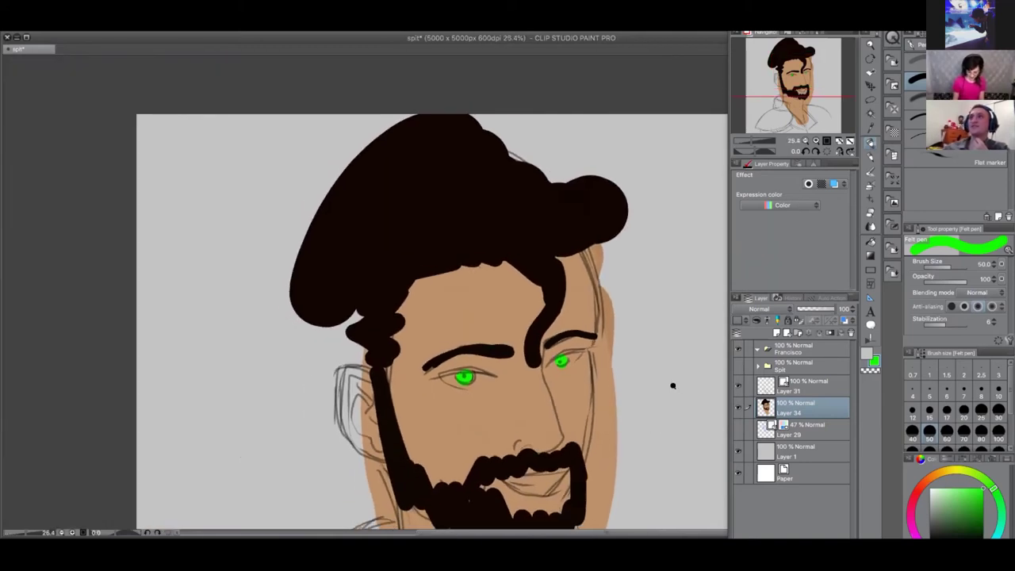
{"action": "scroll", "coordinate": [670, 386], "scroll_direction": "down", "scroll_amount": 3}
{"action": "left_click_drag", "start_coordinate": [641, 479], "coordinate": [555, 414]}
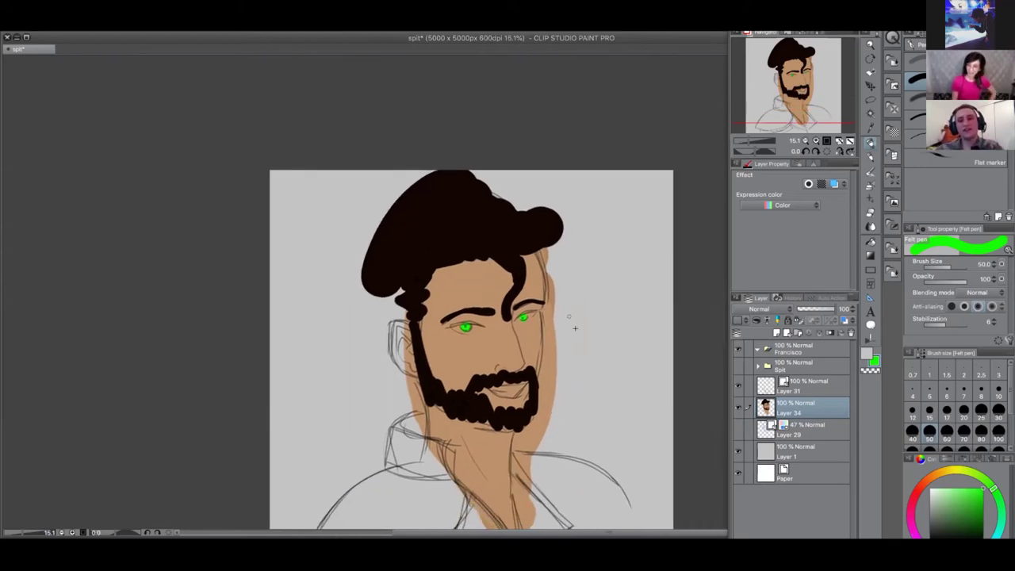
{"action": "scroll", "coordinate": [533, 313], "scroll_direction": "up", "scroll_amount": 8}
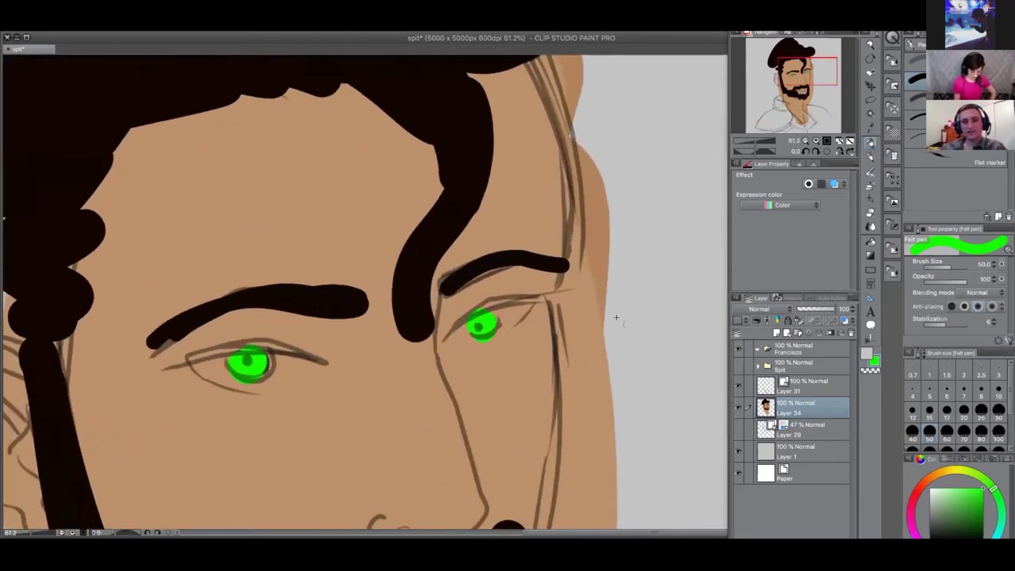
{"action": "left_click", "coordinate": [979, 530]}
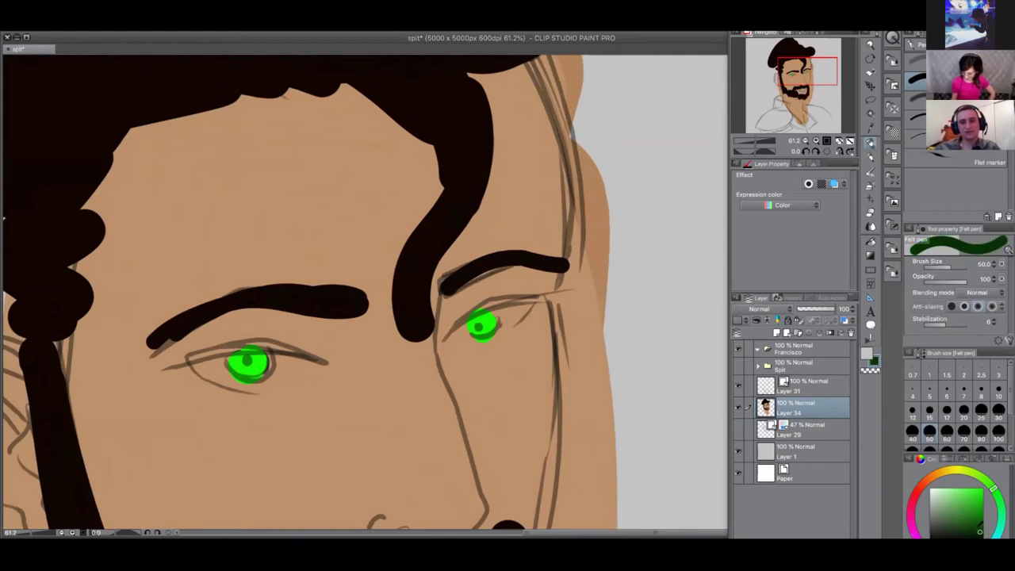
{"action": "mouse_move", "coordinate": [481, 316]}
{"action": "left_mouse_down"}
{"action": "mouse_move", "coordinate": [478, 335]}
{"action": "mouse_move", "coordinate": [490, 327]}
{"action": "left_mouse_up"}
{"action": "left_click_drag", "start_coordinate": [238, 357], "coordinate": [257, 361]}
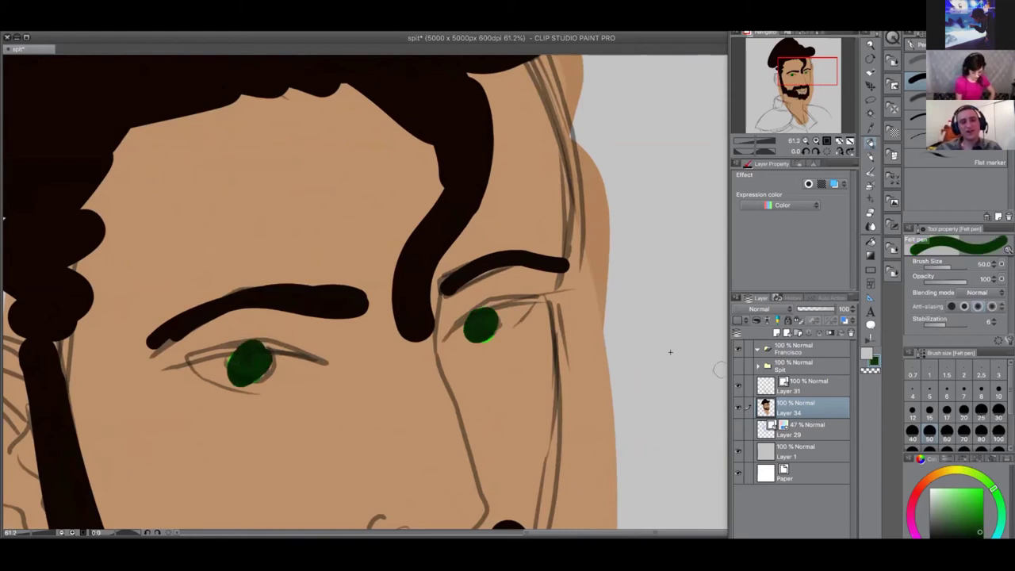
Repaint both irises in a medium-dark green and extend the colour up to the upper eyelid line
{"action": "left_click", "coordinate": [965, 523]}
{"action": "left_click_drag", "start_coordinate": [472, 333], "coordinate": [483, 318]}
{"action": "mouse_move", "coordinate": [262, 354]}
{"action": "left_mouse_down"}
{"action": "mouse_move", "coordinate": [245, 369]}
{"action": "mouse_move", "coordinate": [249, 349]}
{"action": "mouse_move", "coordinate": [268, 357]}
{"action": "left_mouse_up"}
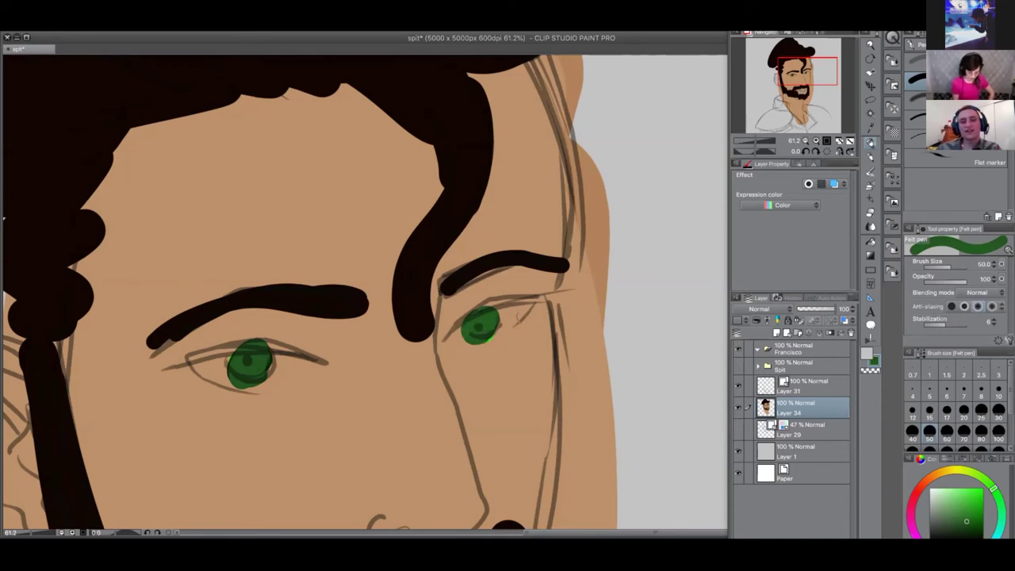
{"action": "left_click_drag", "start_coordinate": [247, 351], "coordinate": [255, 341]}
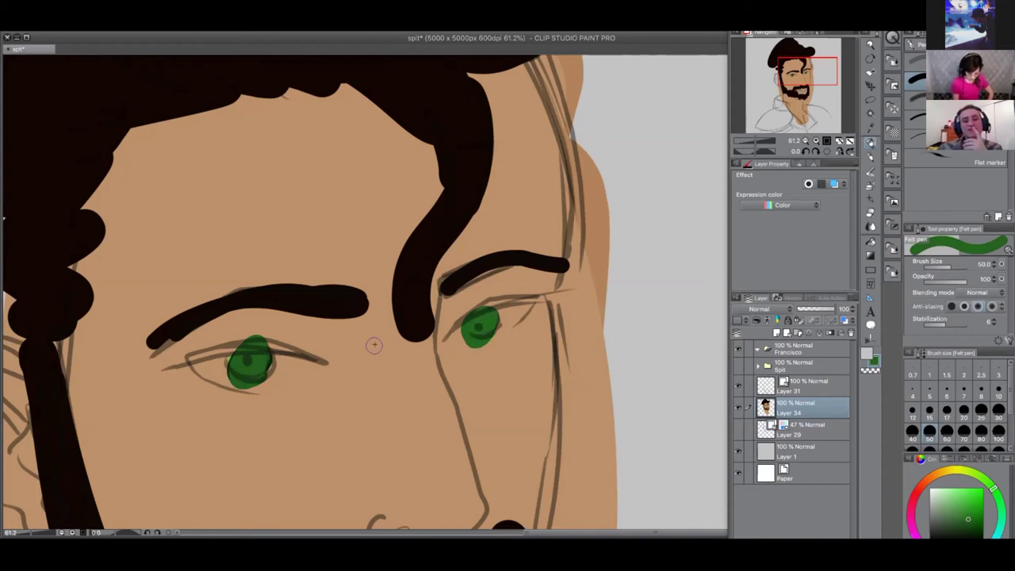
Pick a muted grey-blue as the drawing colour for the jacket
{"action": "left_click", "coordinate": [594, 309]}
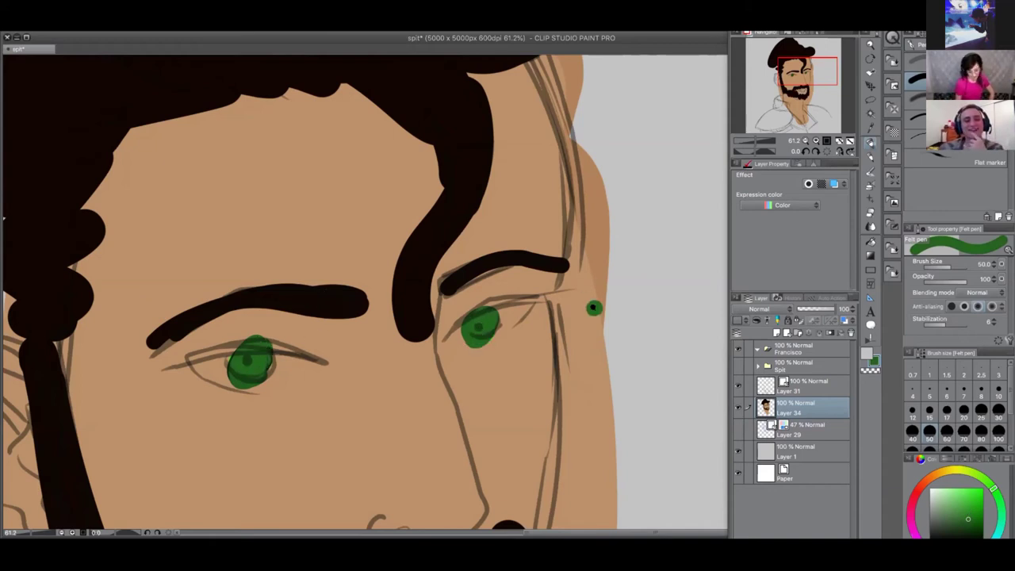
{"action": "scroll", "coordinate": [596, 304], "scroll_direction": "down", "scroll_amount": 1}
{"action": "scroll", "coordinate": [577, 320], "scroll_direction": "down", "scroll_amount": 3}
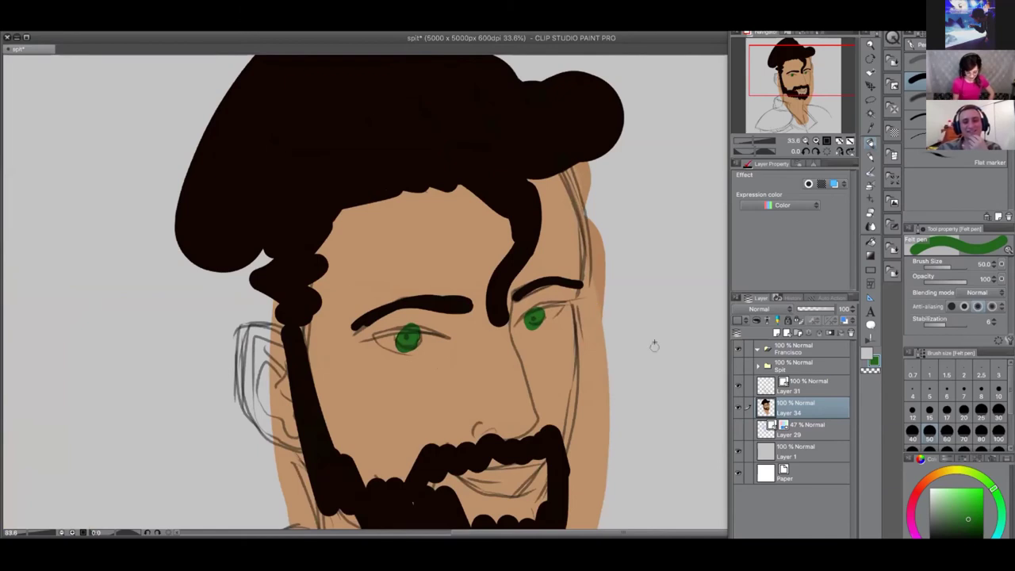
{"action": "scroll", "coordinate": [659, 343], "scroll_direction": "down", "scroll_amount": 2}
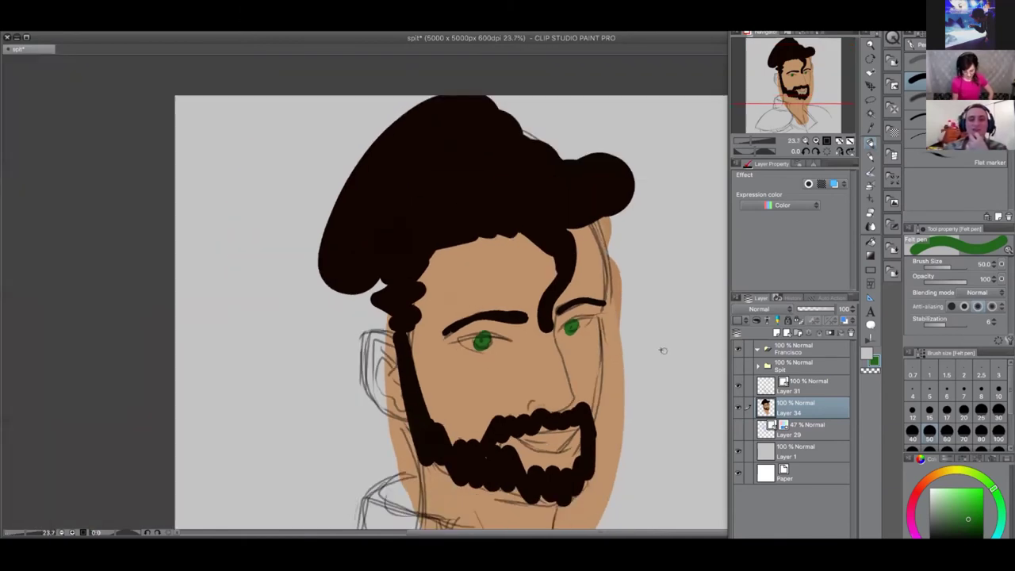
{"action": "left_click_drag", "start_coordinate": [636, 460], "coordinate": [550, 290]}
{"action": "scroll", "coordinate": [594, 369], "scroll_direction": "down", "scroll_amount": 1}
{"action": "scroll", "coordinate": [591, 370], "scroll_direction": "down", "scroll_amount": 2}
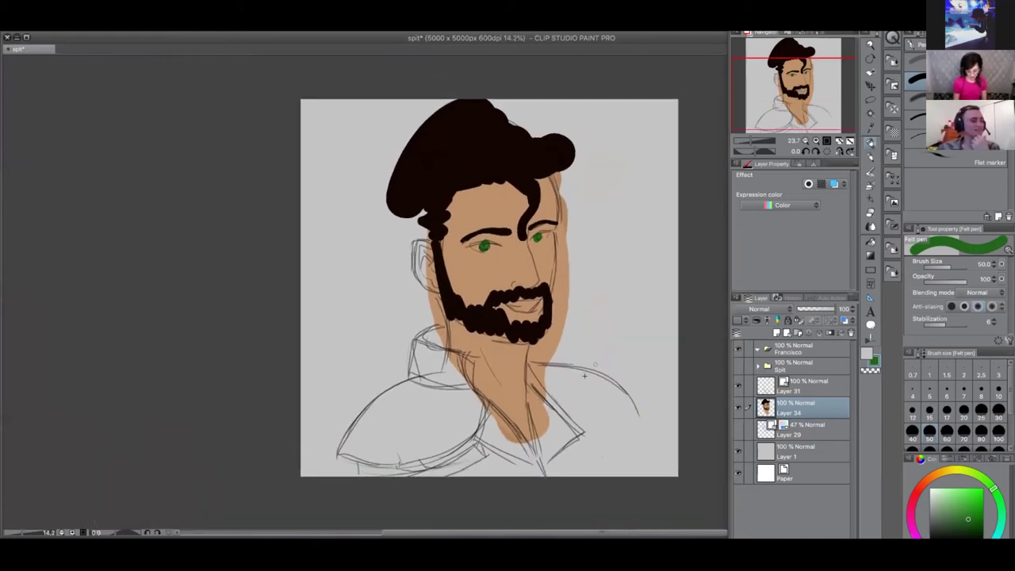
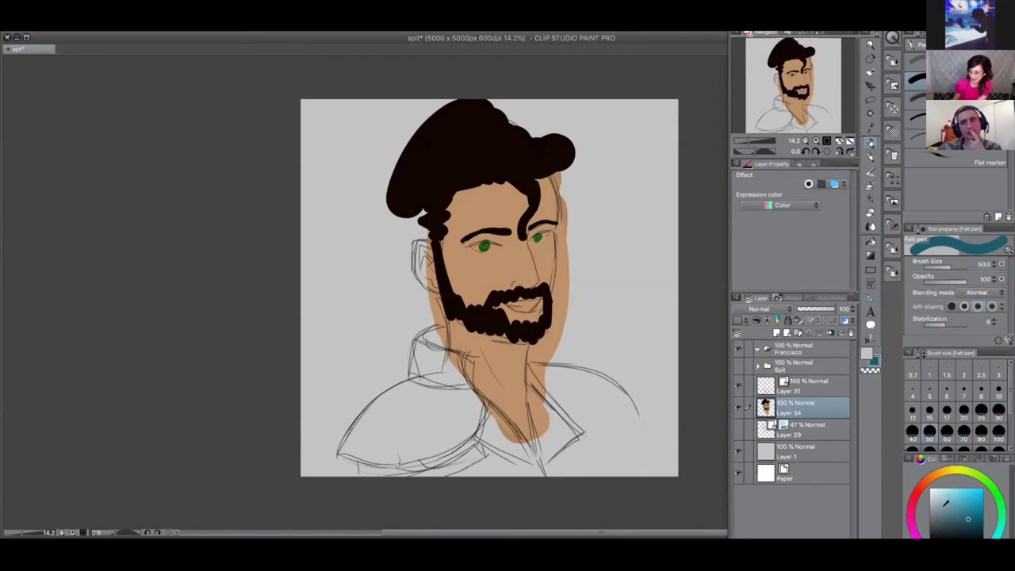
{"action": "left_click", "coordinate": [935, 499]}
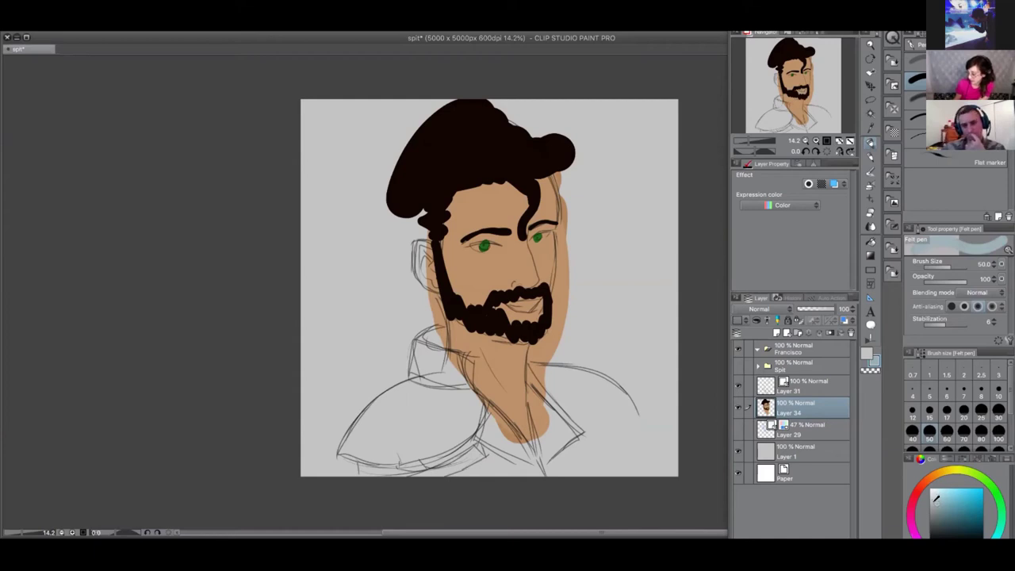
{"action": "left_click", "coordinate": [937, 504]}
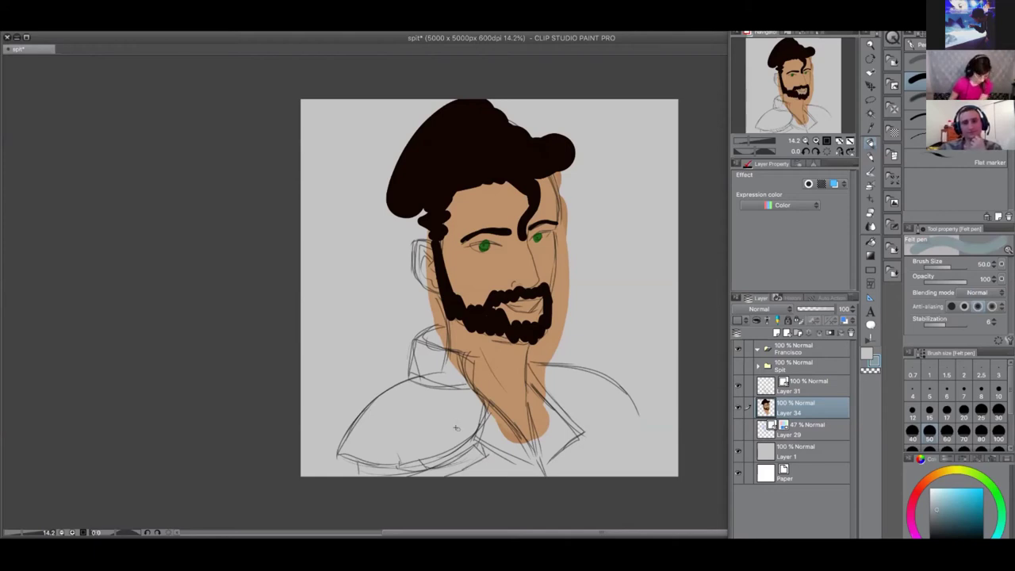
Enlarge the Felt pen to 250 and fill the jacket's raised collar and near shoulder with the grey-blue, following the sketch
{"action": "key", "text": "bracketright"}
{"action": "key", "text": "bracketright"}
{"action": "key", "text": "bracketright"}
{"action": "key", "text": "bracketright"}
{"action": "key", "text": "bracketright"}
{"action": "key", "text": "bracketright"}
{"action": "key", "text": "bracketright"}
{"action": "key", "text": "bracketright"}
{"action": "key", "text": "bracketright"}
{"action": "mouse_move", "coordinate": [424, 347]}
{"action": "left_mouse_down"}
{"action": "mouse_move", "coordinate": [439, 381]}
{"action": "mouse_move", "coordinate": [450, 368]}
{"action": "mouse_move", "coordinate": [450, 384]}
{"action": "mouse_move", "coordinate": [410, 388]}
{"action": "mouse_move", "coordinate": [344, 446]}
{"action": "mouse_move", "coordinate": [415, 446]}
{"action": "mouse_move", "coordinate": [456, 428]}
{"action": "mouse_move", "coordinate": [378, 464]}
{"action": "mouse_move", "coordinate": [431, 451]}
{"action": "mouse_move", "coordinate": [371, 469]}
{"action": "mouse_move", "coordinate": [447, 452]}
{"action": "mouse_move", "coordinate": [401, 463]}
{"action": "mouse_move", "coordinate": [468, 428]}
{"action": "mouse_move", "coordinate": [464, 394]}
{"action": "mouse_move", "coordinate": [443, 427]}
{"action": "mouse_move", "coordinate": [438, 379]}
{"action": "mouse_move", "coordinate": [377, 424]}
{"action": "left_mouse_up"}
{"action": "mouse_move", "coordinate": [461, 388]}
{"action": "left_mouse_down"}
{"action": "mouse_move", "coordinate": [468, 421]}
{"action": "mouse_move", "coordinate": [467, 395]}
{"action": "mouse_move", "coordinate": [461, 426]}
{"action": "mouse_move", "coordinate": [432, 452]}
{"action": "mouse_move", "coordinate": [471, 452]}
{"action": "mouse_move", "coordinate": [412, 480]}
{"action": "mouse_move", "coordinate": [473, 444]}
{"action": "mouse_move", "coordinate": [373, 474]}
{"action": "left_mouse_up"}
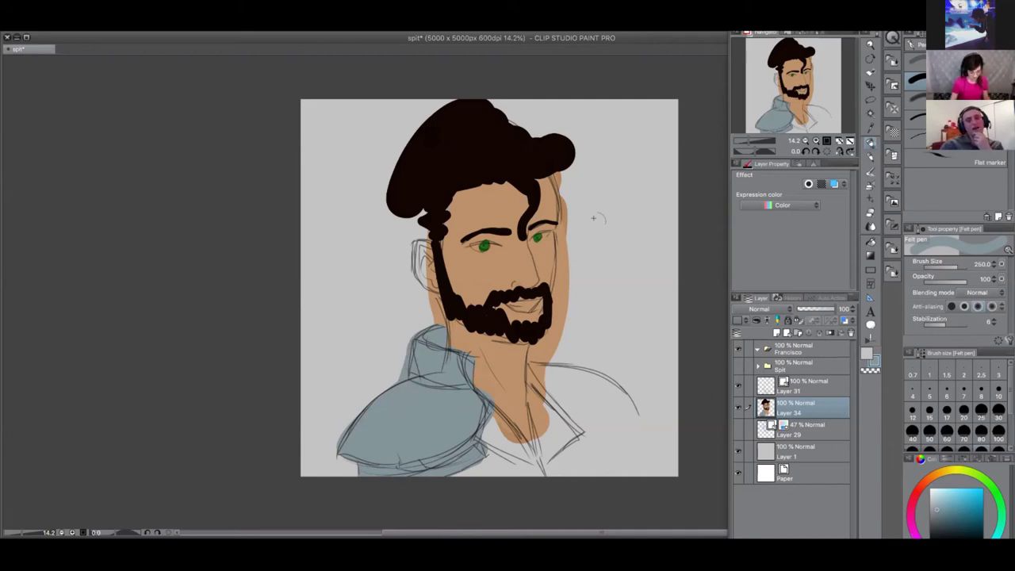
Sample the near-black hair colour and switch to the Dense watercolor 2 brush
{"action": "key", "text": "i"}
{"action": "left_click", "coordinate": [533, 271]}
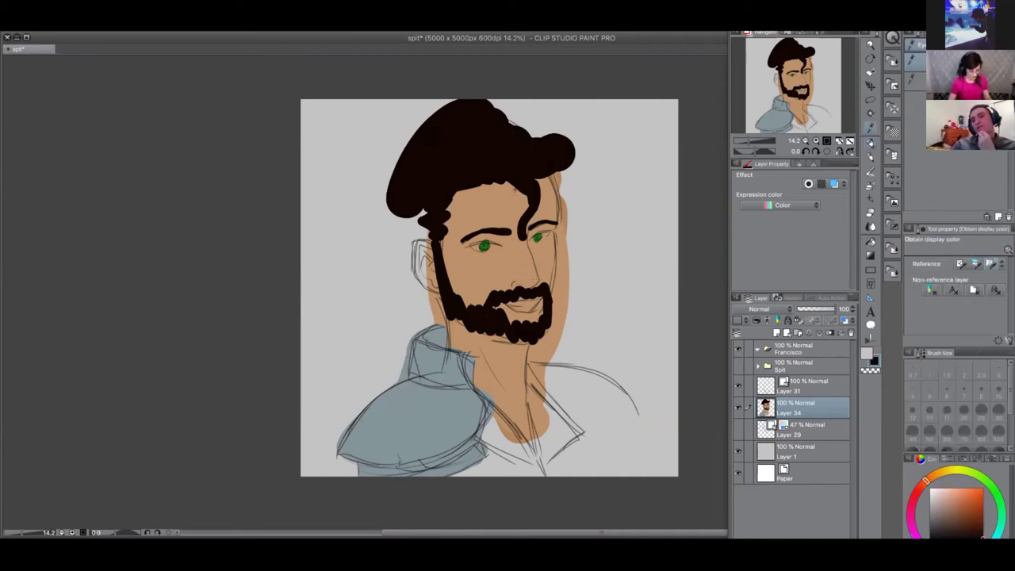
{"action": "key", "text": "b"}
{"action": "key", "text": "b"}
{"action": "key", "text": "b"}
{"action": "key", "text": "b"}
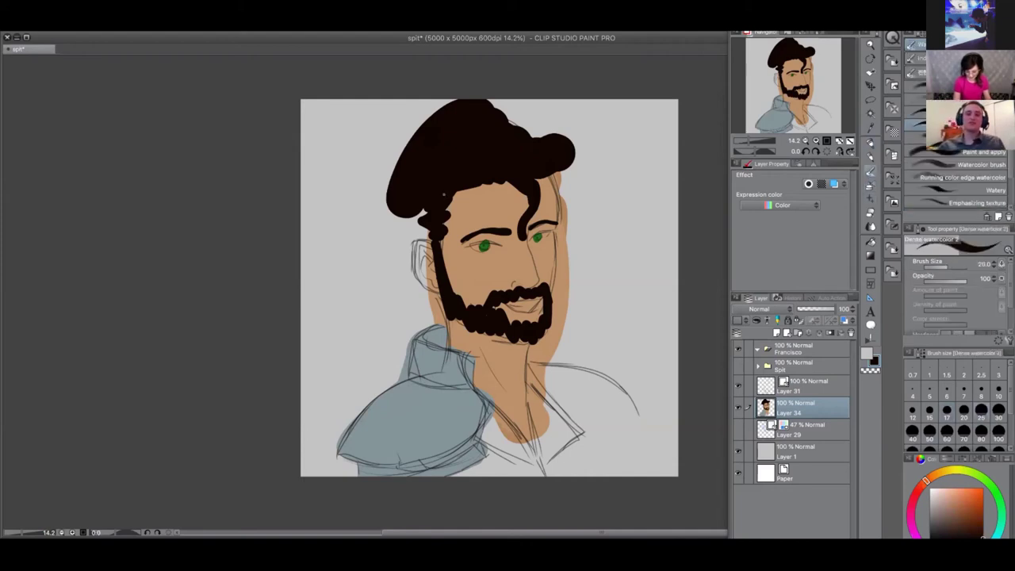
Enlarge the brush to 150 and extend the dark hair down behind the face, over the ear to the jaw
{"action": "key", "text": "bracketright"}
{"action": "key", "text": "bracketright"}
{"action": "key", "text": "bracketright"}
{"action": "key", "text": "bracketright"}
{"action": "key", "text": "bracketright"}
{"action": "key", "text": "bracketright"}
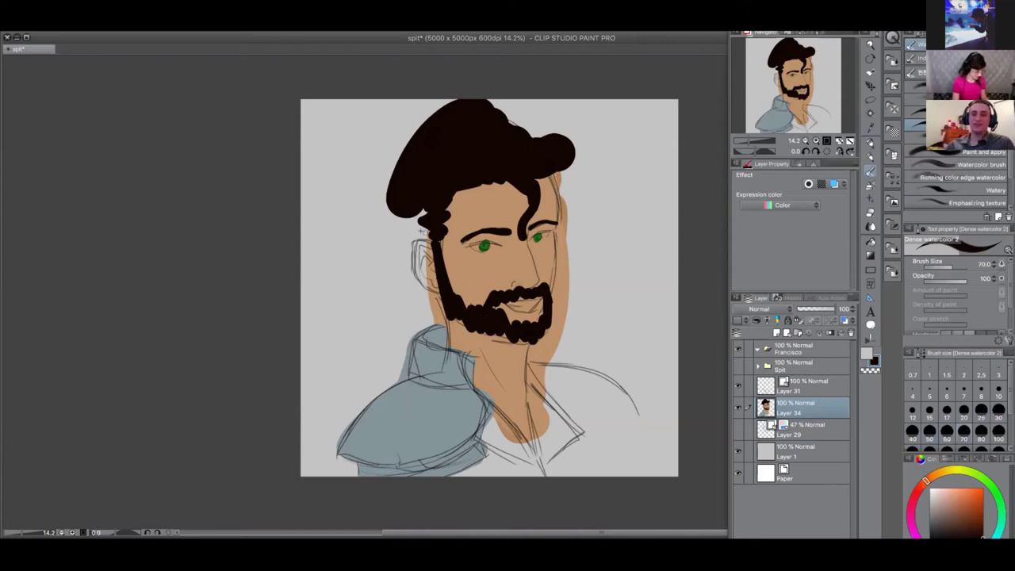
{"action": "key", "text": "bracketright"}
{"action": "key", "text": "bracketright"}
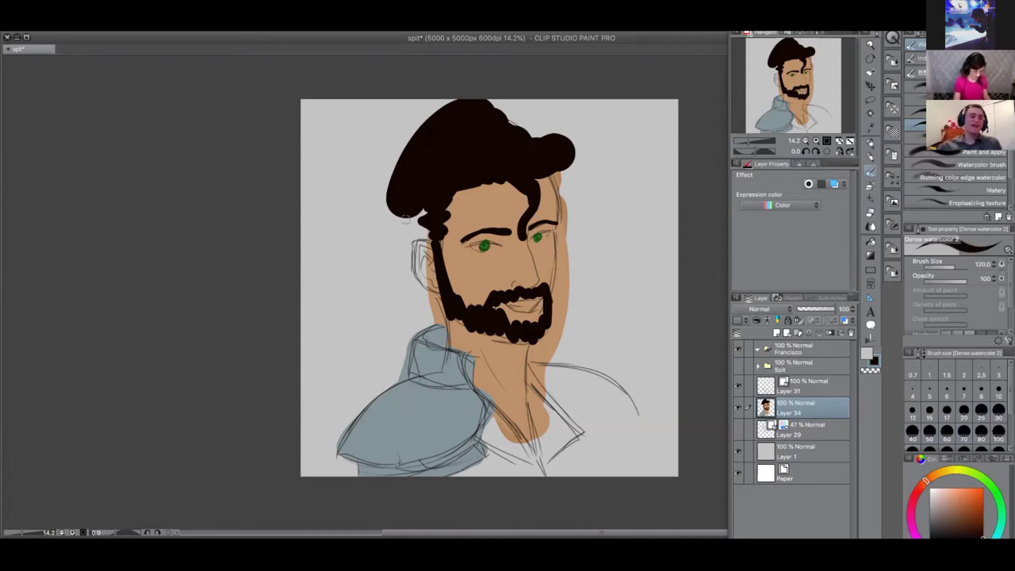
{"action": "mouse_move", "coordinate": [396, 203]}
{"action": "left_mouse_down"}
{"action": "mouse_move", "coordinate": [420, 300]}
{"action": "mouse_move", "coordinate": [440, 314]}
{"action": "mouse_move", "coordinate": [448, 199]}
{"action": "mouse_move", "coordinate": [449, 313]}
{"action": "mouse_move", "coordinate": [437, 308]}
{"action": "mouse_move", "coordinate": [420, 205]}
{"action": "mouse_move", "coordinate": [416, 238]}
{"action": "mouse_move", "coordinate": [401, 211]}
{"action": "mouse_move", "coordinate": [433, 303]}
{"action": "left_mouse_up"}
{"action": "left_click_drag", "start_coordinate": [405, 203], "coordinate": [408, 254]}
{"action": "key", "text": "ctrl+z"}
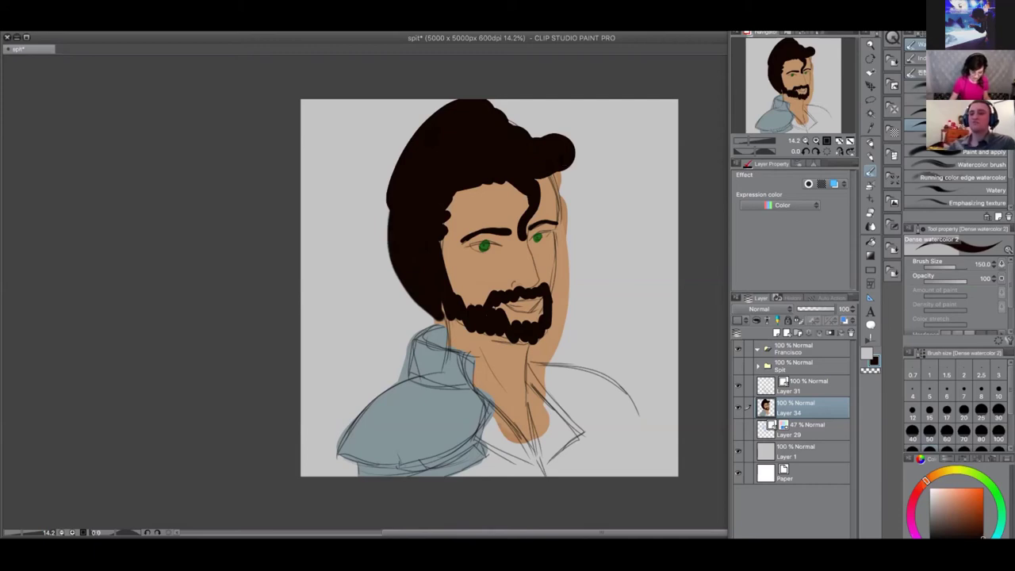
Trim the outer edge of the hair along the back and crown with the Rough eraser at size 80
{"action": "left_click", "coordinate": [871, 215]}
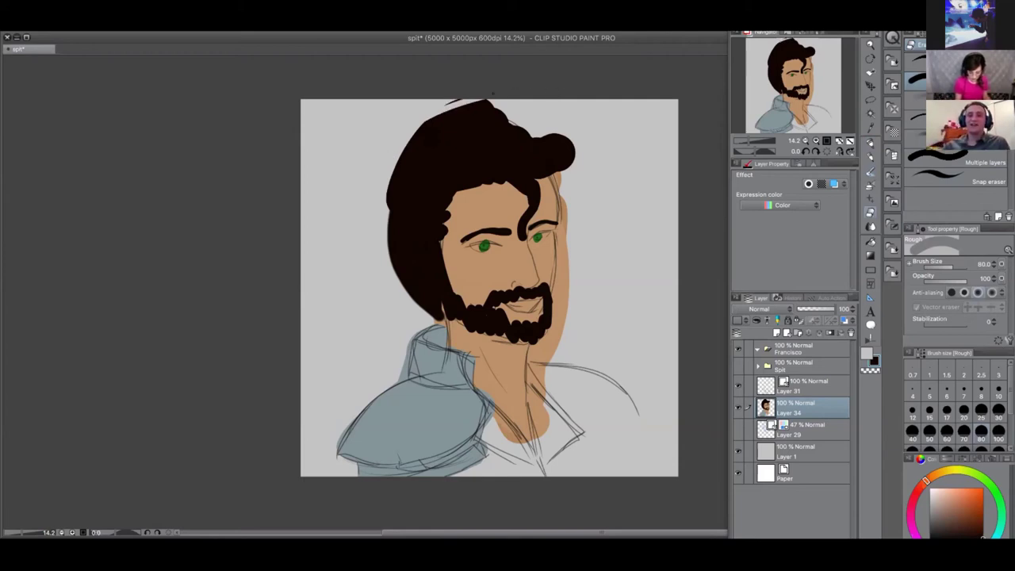
{"action": "mouse_move", "coordinate": [390, 210]}
{"action": "left_mouse_down"}
{"action": "mouse_move", "coordinate": [472, 107]}
{"action": "mouse_move", "coordinate": [533, 103]}
{"action": "mouse_move", "coordinate": [409, 141]}
{"action": "mouse_move", "coordinate": [447, 105]}
{"action": "left_mouse_up"}
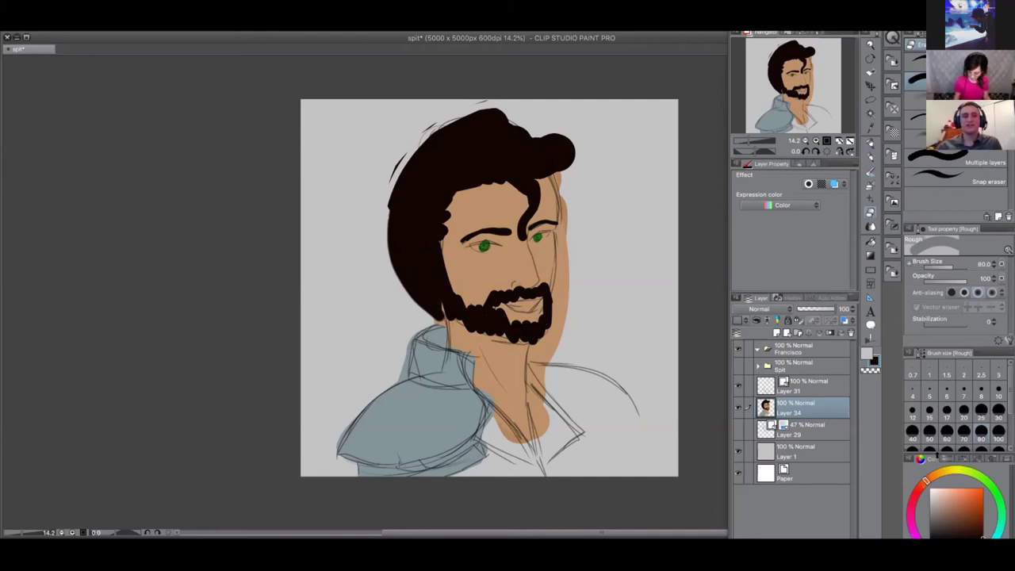
Choose a very light peach and try to paint the white at the inner corner of the far eye
{"action": "left_click", "coordinate": [934, 490]}
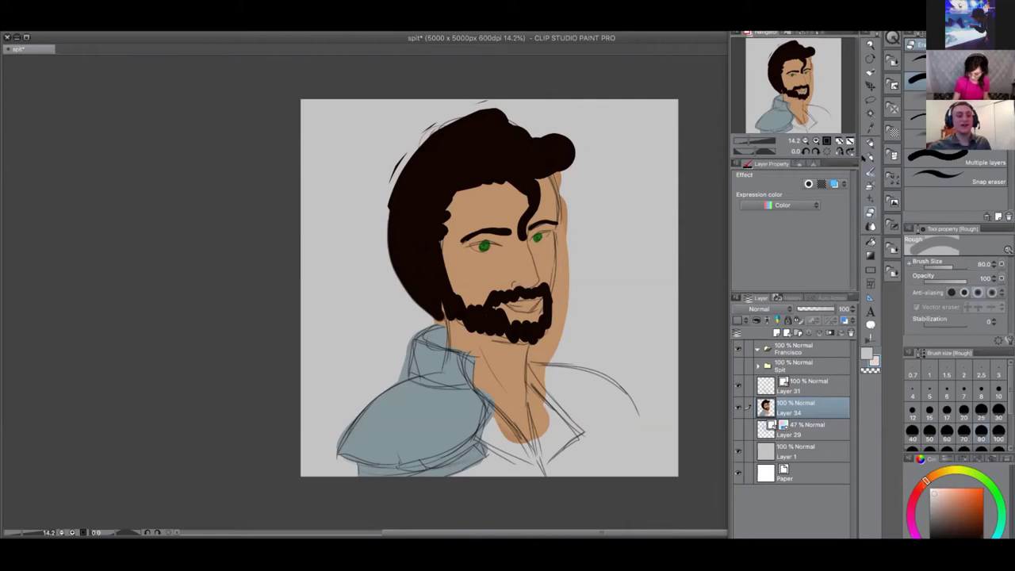
{"action": "scroll", "coordinate": [547, 227], "scroll_direction": "up", "scroll_amount": 7}
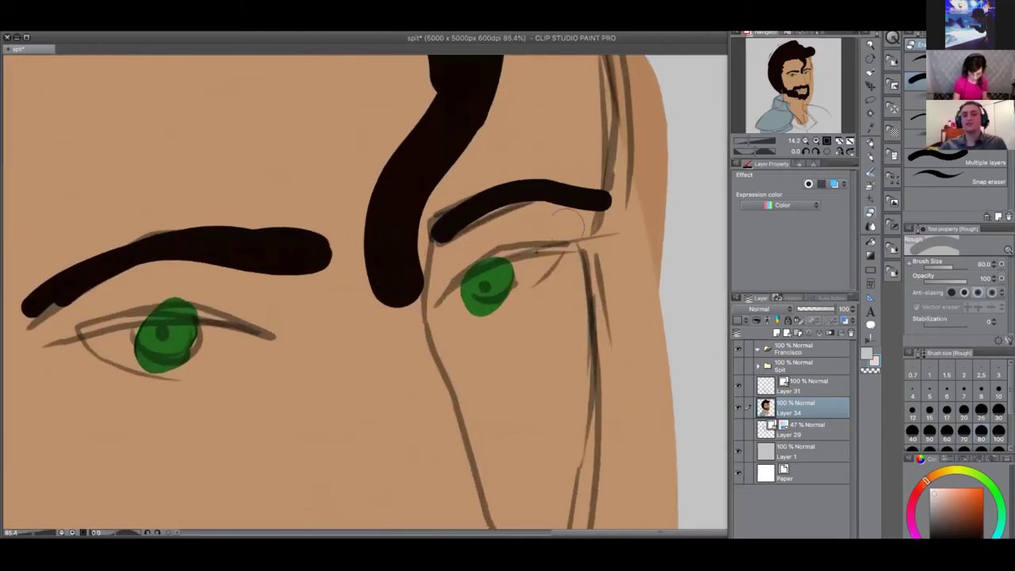
{"action": "key", "text": "bracketleft"}
{"action": "key", "text": "bracketleft"}
{"action": "key", "text": "bracketleft"}
{"action": "left_click_drag", "start_coordinate": [460, 292], "coordinate": [473, 313]}
{"action": "left_click", "coordinate": [999, 432]}
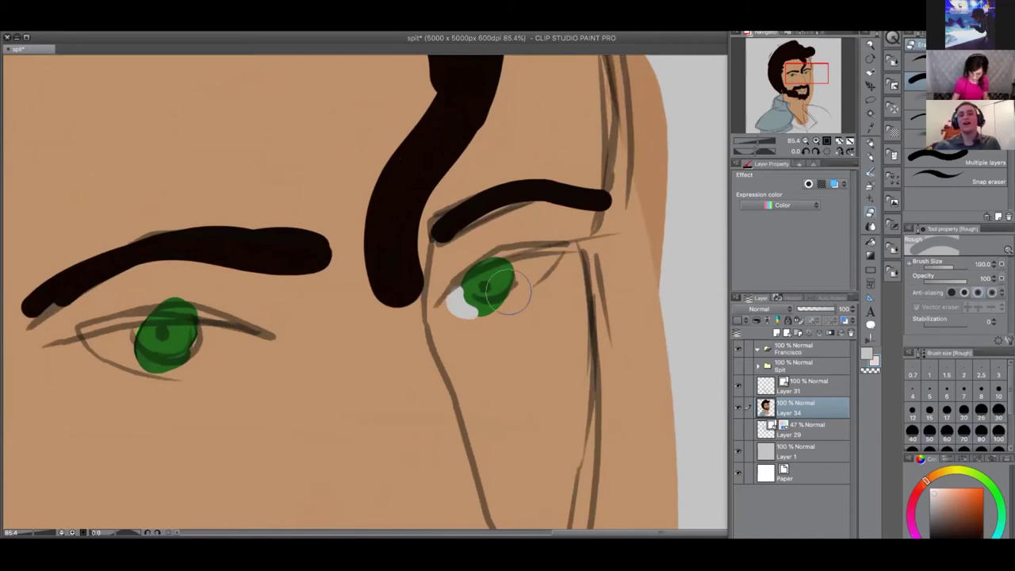
{"action": "key", "text": "super+z"}
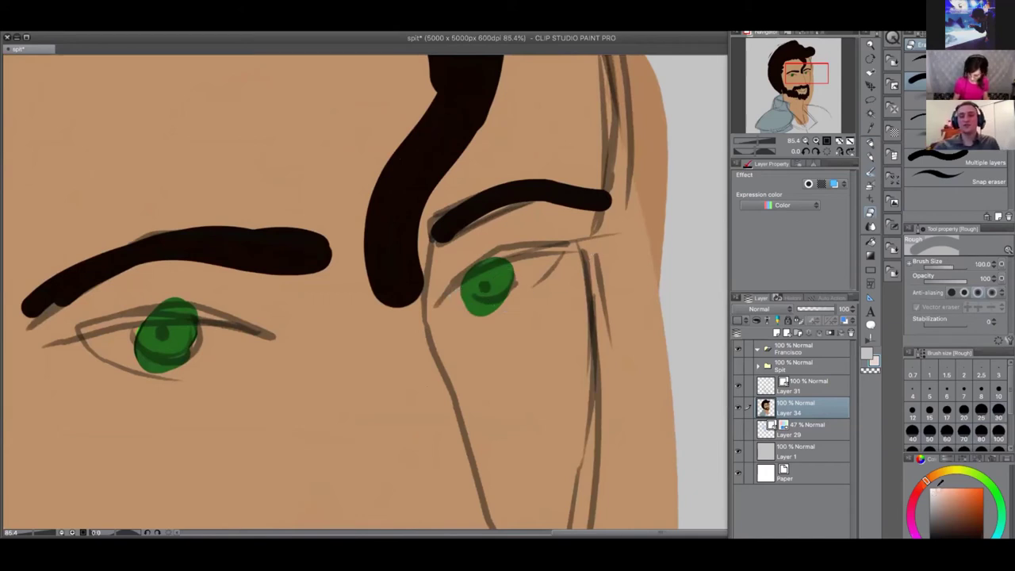
Try dabbing the far eye's inner corner again, reducing the brush size to 40, and undo the dabs
{"action": "left_click", "coordinate": [449, 297]}
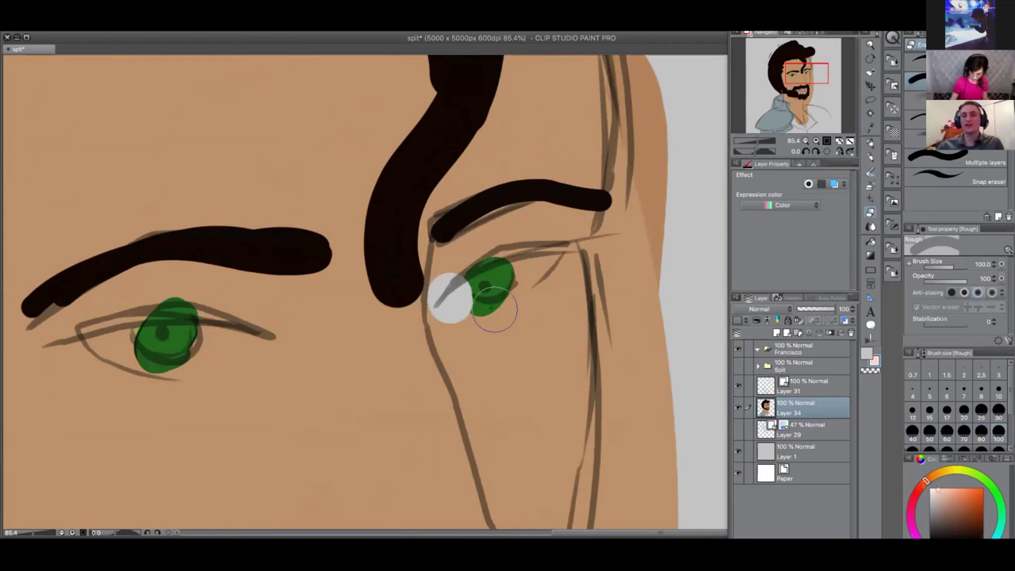
{"action": "key", "text": "ctrl+z"}
{"action": "key", "text": "bracketleft"}
{"action": "left_click", "coordinate": [454, 305]}
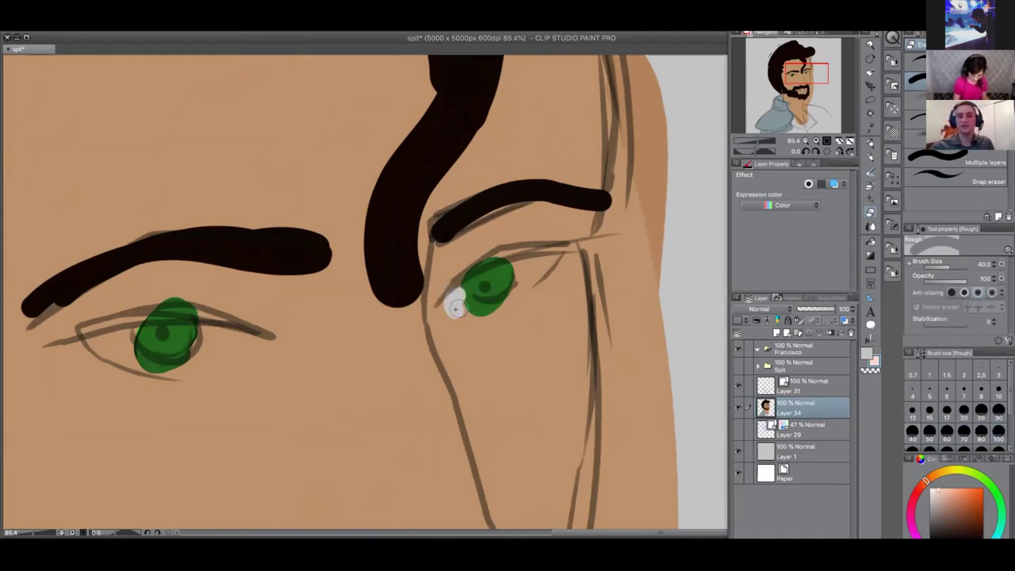
{"action": "key", "text": "ctrl+z"}
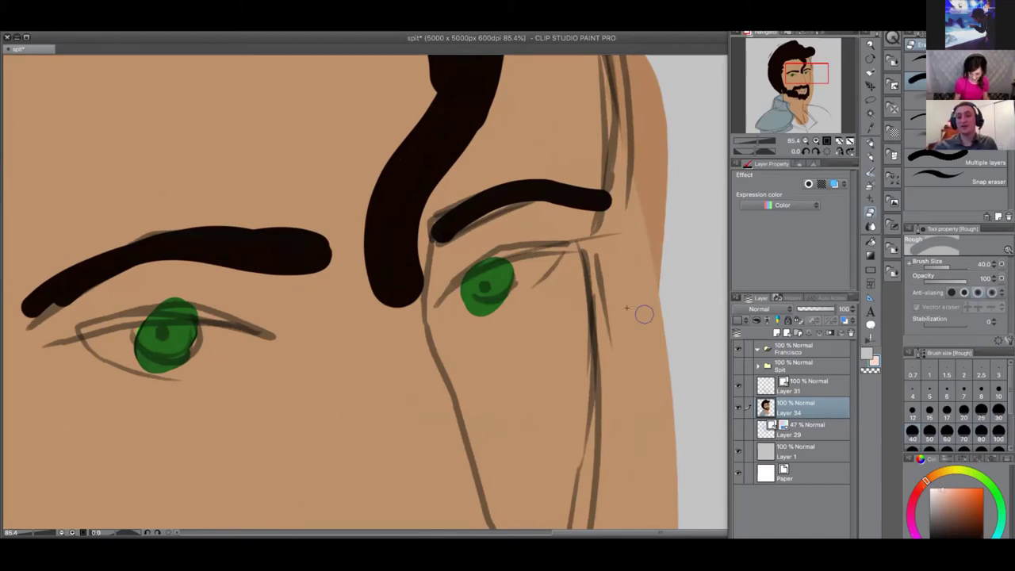
Try repeatedly to fill the white of the far eye between the iris and the outer corner
{"action": "mouse_move", "coordinate": [513, 269]}
{"action": "left_mouse_down"}
{"action": "mouse_move", "coordinate": [544, 259]}
{"action": "mouse_move", "coordinate": [519, 282]}
{"action": "left_mouse_up"}
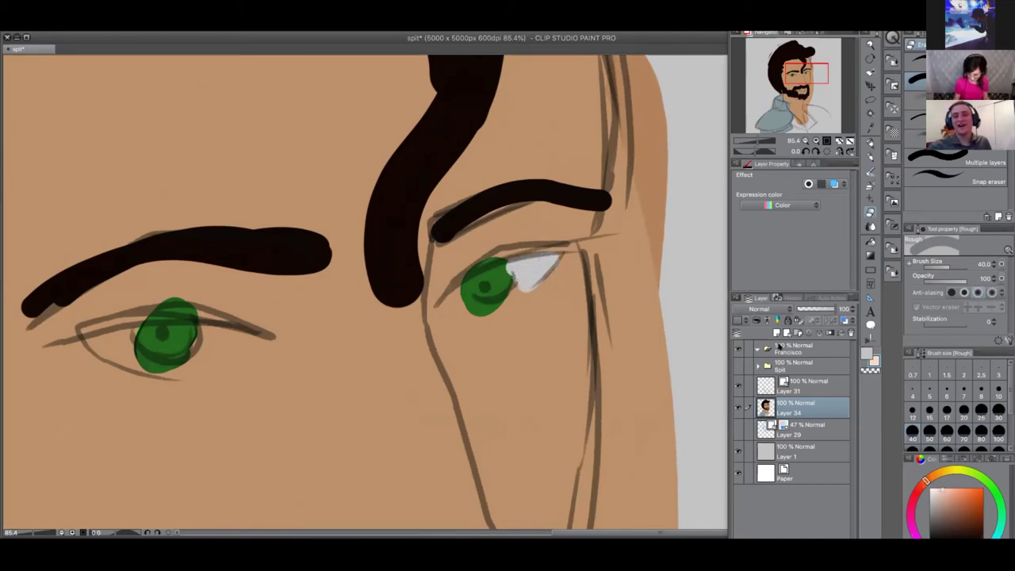
{"action": "key", "text": "ctrl+z"}
{"action": "key", "text": "ctrl+z"}
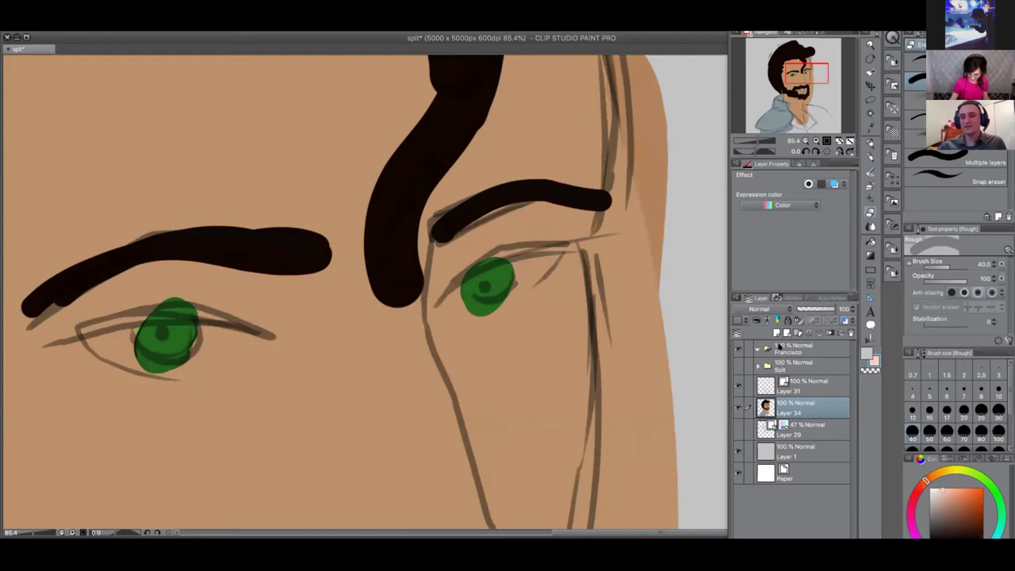
{"action": "left_click_drag", "start_coordinate": [556, 257], "coordinate": [526, 277]}
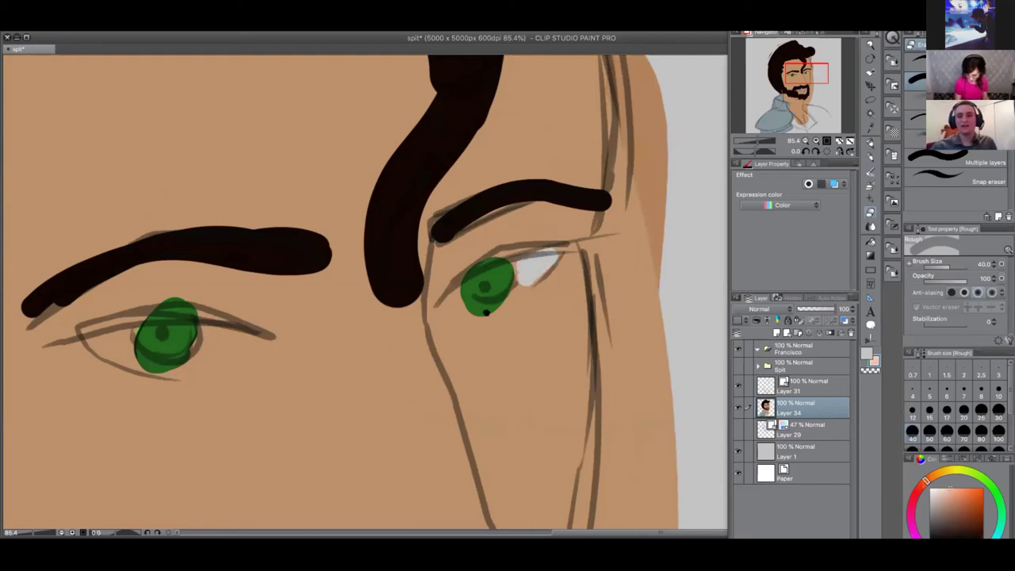
{"action": "scroll", "coordinate": [522, 321], "scroll_direction": "down", "scroll_amount": 1}
{"action": "scroll", "coordinate": [487, 343], "scroll_direction": "down", "scroll_amount": 3}
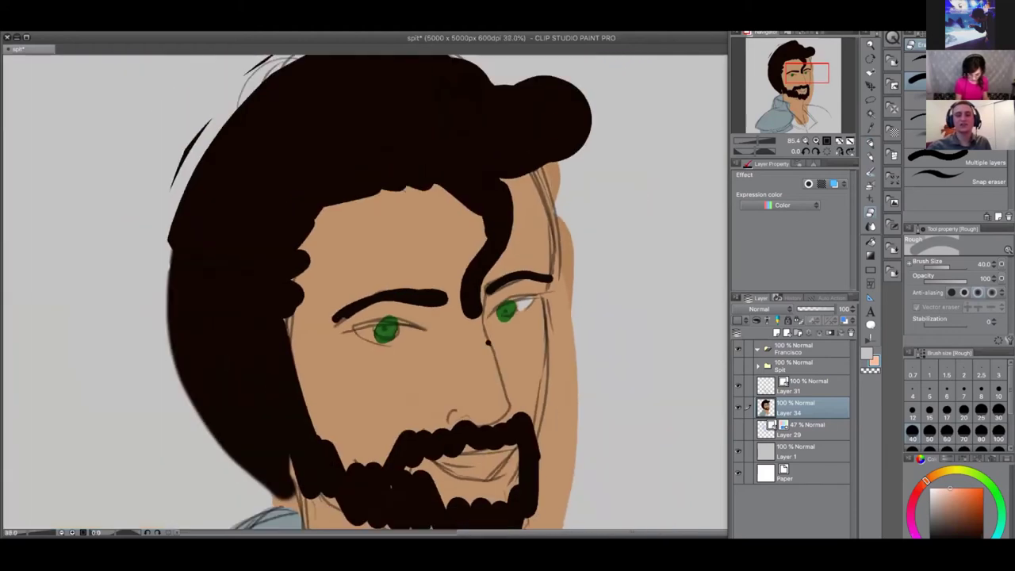
{"action": "scroll", "coordinate": [523, 315], "scroll_direction": "up", "scroll_amount": 3}
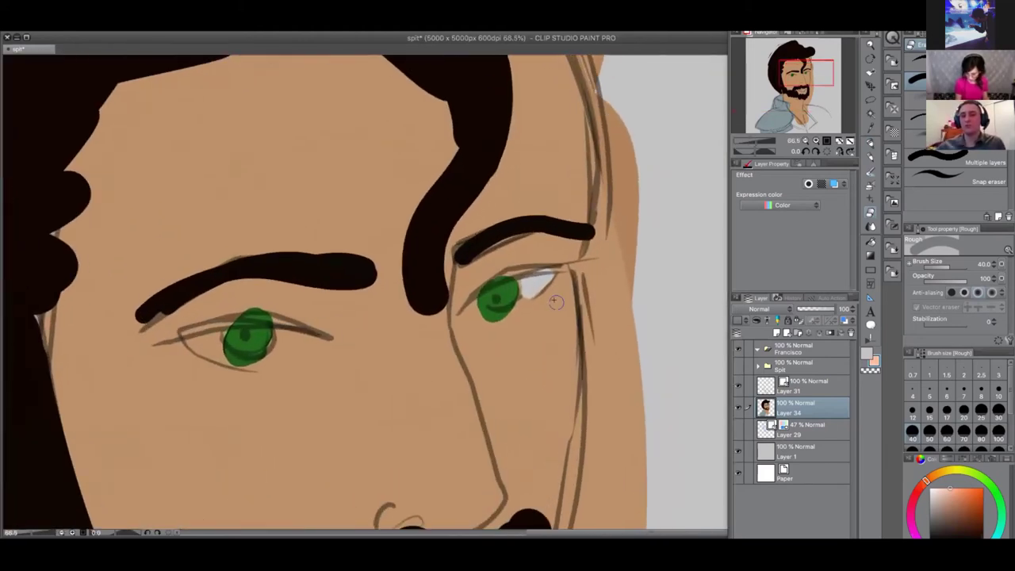
{"action": "key", "text": "ctrl+z"}
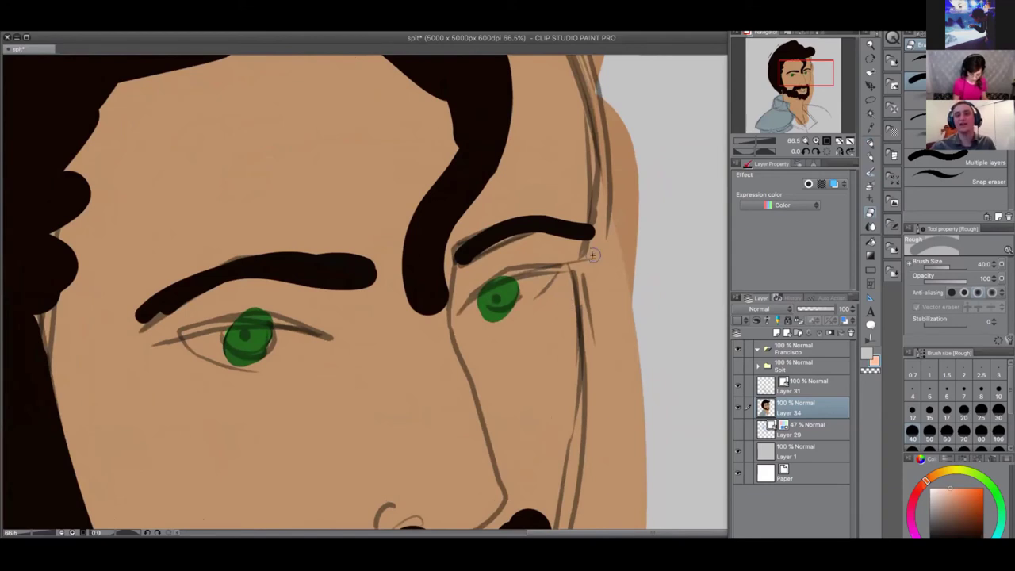
{"action": "left_click_drag", "start_coordinate": [521, 299], "coordinate": [549, 276]}
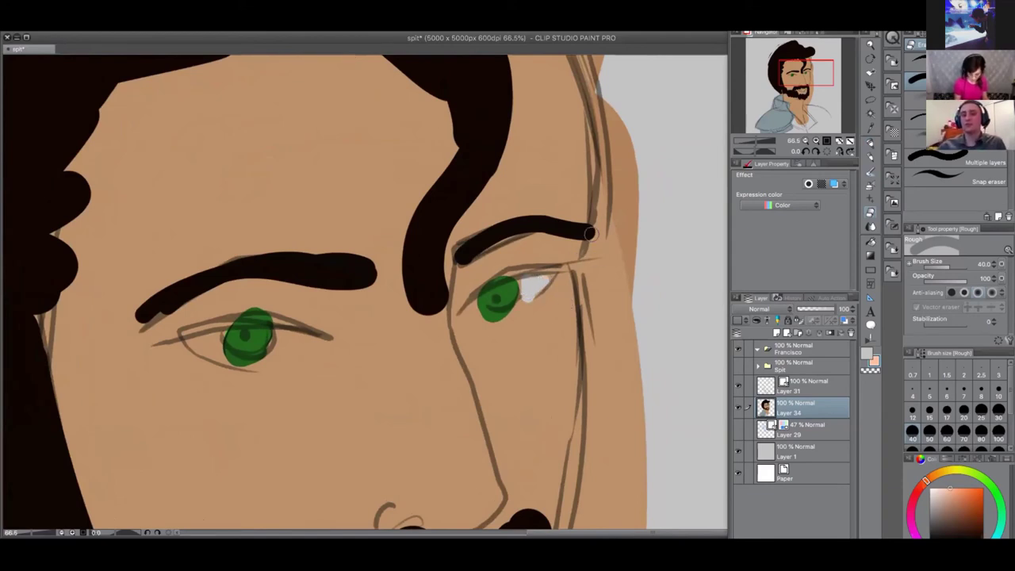
{"action": "key", "text": "ctrl+z"}
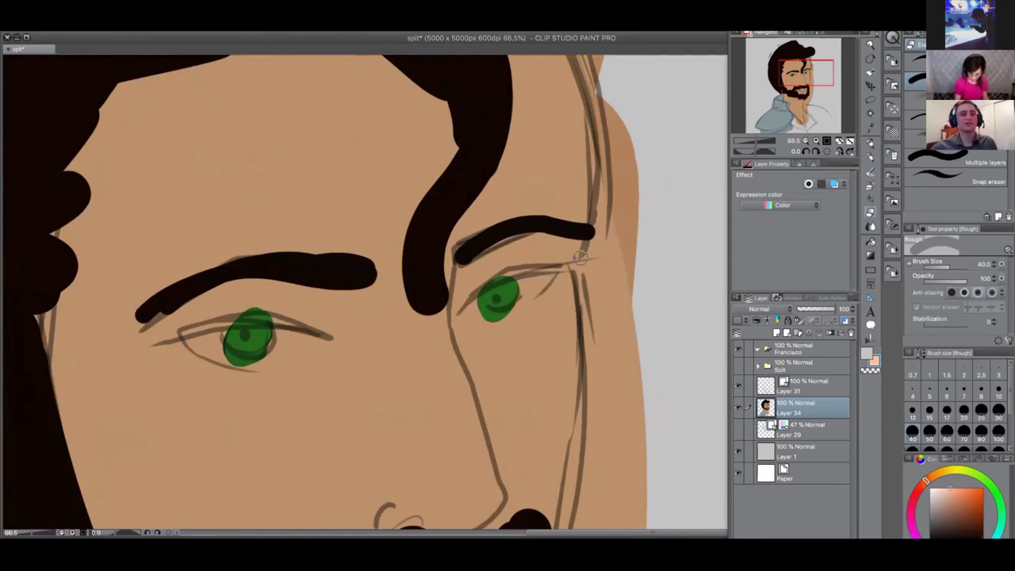
{"action": "mouse_move", "coordinate": [552, 277]}
{"action": "left_mouse_down"}
{"action": "mouse_move", "coordinate": [526, 294]}
{"action": "mouse_move", "coordinate": [529, 280]}
{"action": "left_mouse_up"}
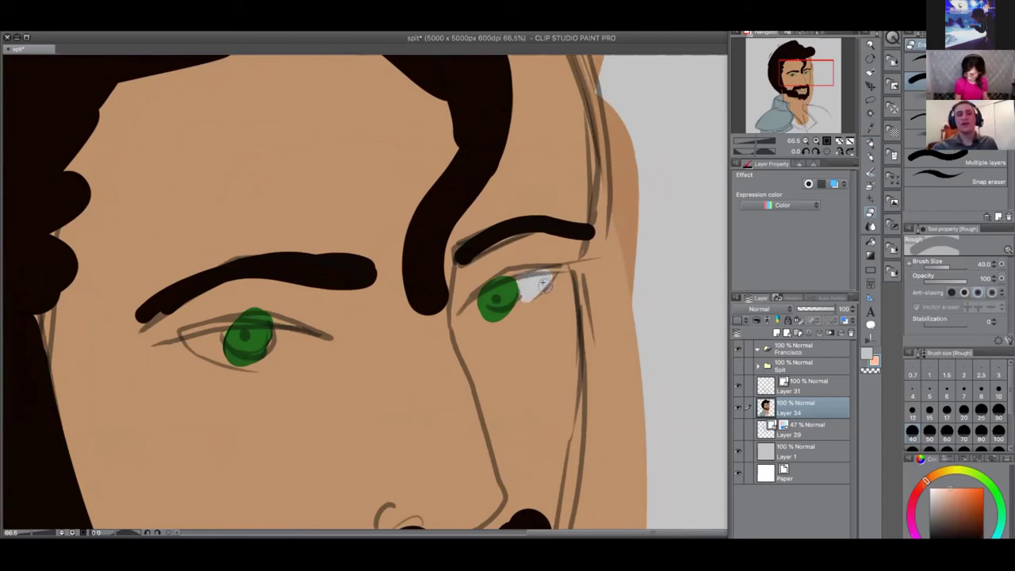
Choose a saturated orange, test it with strokes below the far eye, and undo the test and the eye-white strokes
{"action": "left_click", "coordinate": [982, 497]}
{"action": "left_click", "coordinate": [539, 314]}
{"action": "left_click_drag", "start_coordinate": [535, 327], "coordinate": [560, 307]}
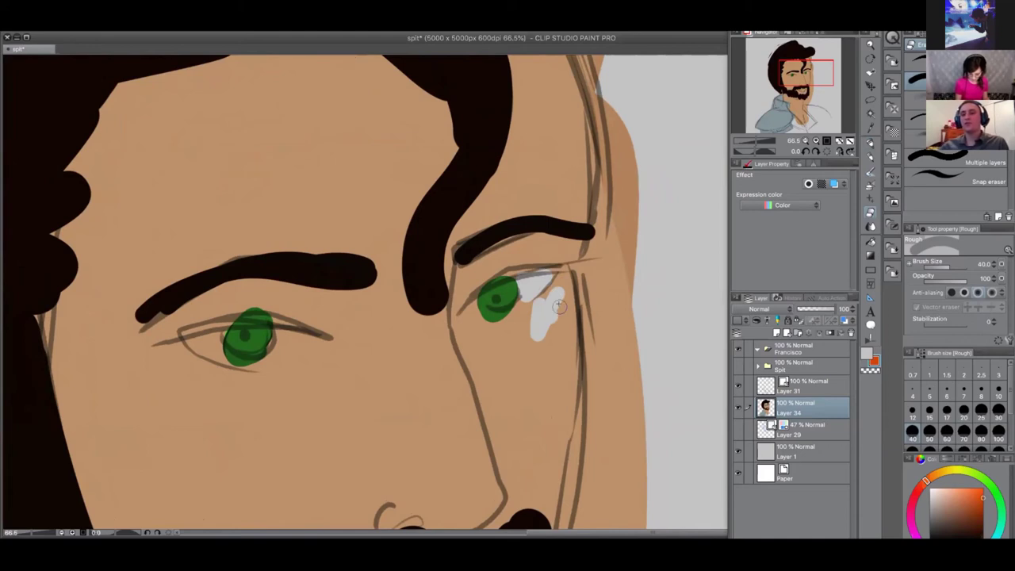
{"action": "key", "text": "super+z"}
{"action": "key", "text": "super+z"}
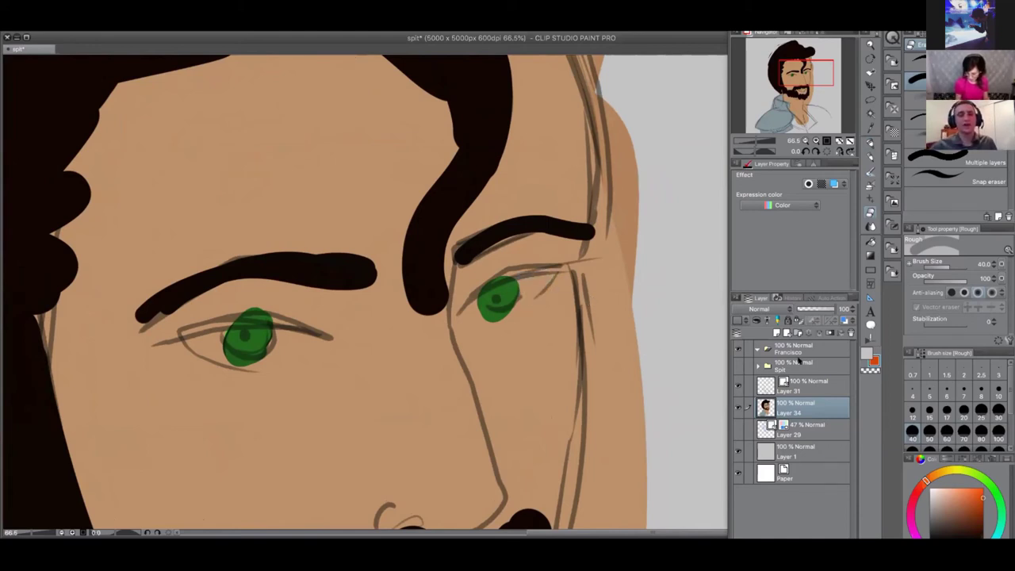
Switch the active drawing colour between the light grey and the orange, ending on the orange
{"action": "left_click", "coordinate": [865, 354]}
{"action": "left_click", "coordinate": [875, 361]}
{"action": "left_click", "coordinate": [870, 353]}
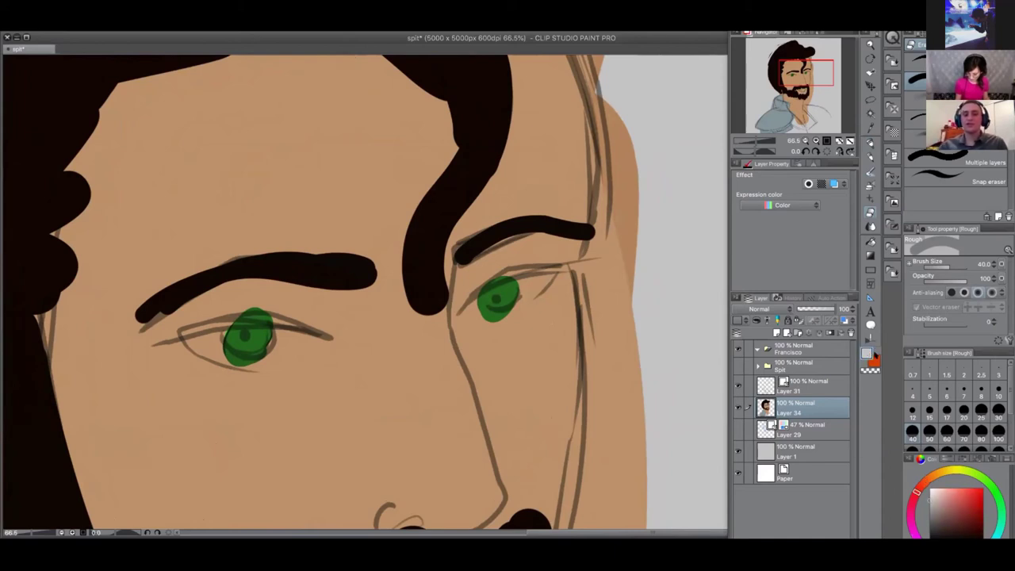
{"action": "left_click", "coordinate": [875, 361]}
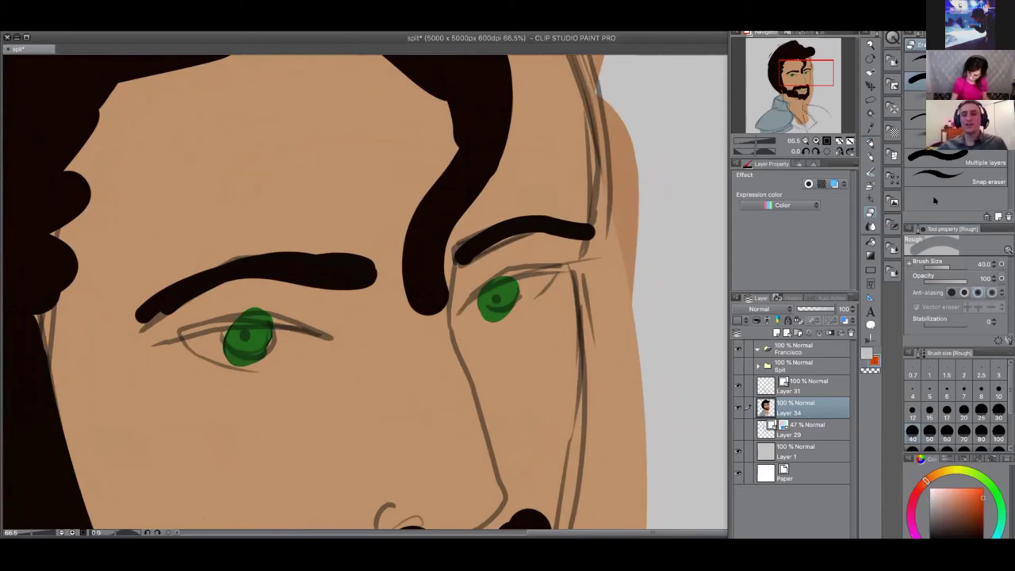
Switch to the Felt pen and choose a pale peach-pink as the drawing colour
{"action": "left_click", "coordinate": [873, 176]}
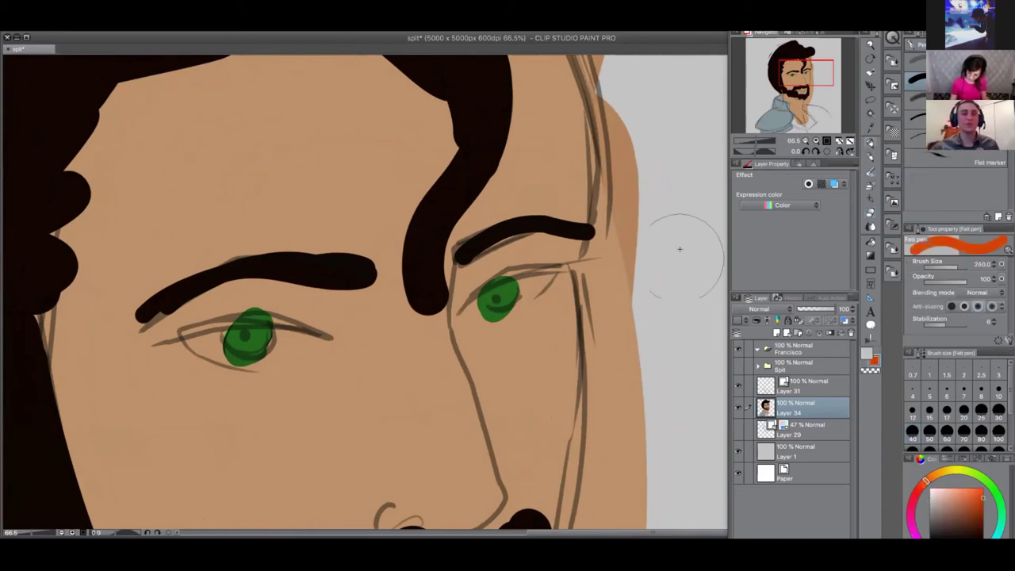
{"action": "left_click", "coordinate": [955, 486]}
{"action": "left_click", "coordinate": [946, 486]}
{"action": "left_click", "coordinate": [942, 480]}
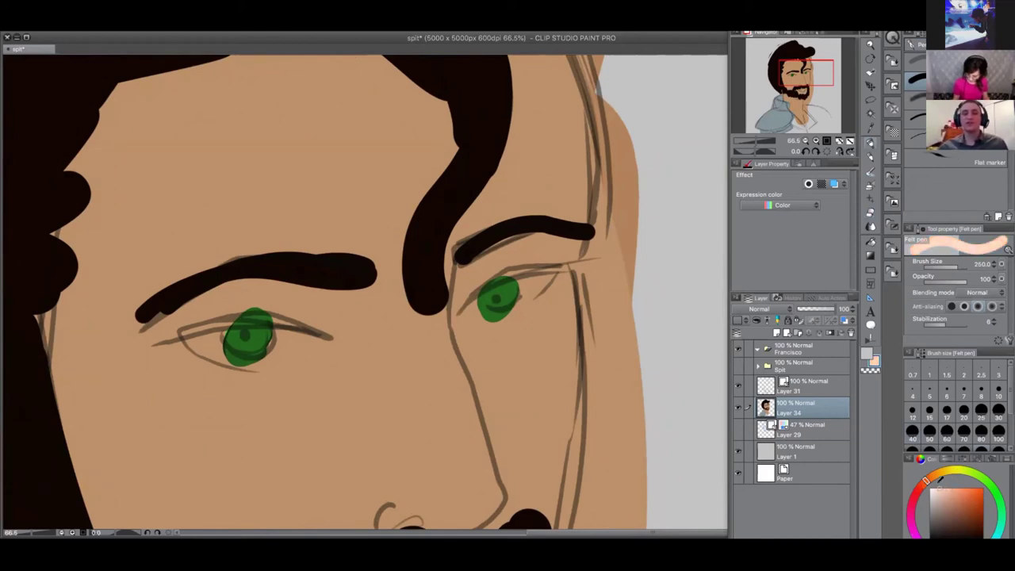
Paint the white of the far eye on both sides of the iris, reducing the brush size to 60 and then 30
{"action": "key", "text": "["}
{"action": "key", "text": "["}
{"action": "key", "text": "["}
{"action": "key", "text": "["}
{"action": "key", "text": "["}
{"action": "key", "text": "["}
{"action": "key", "text": "["}
{"action": "key", "text": "["}
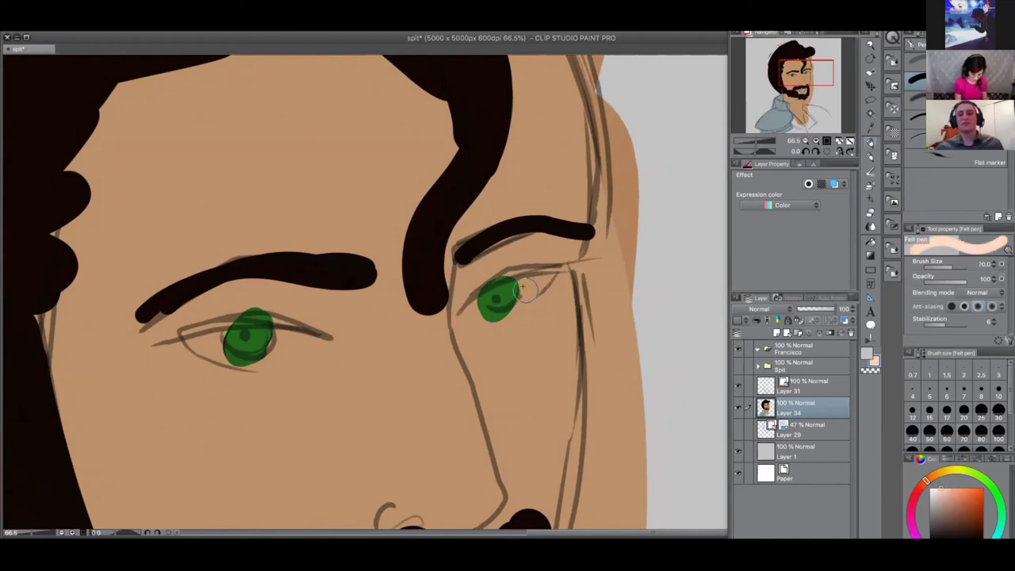
{"action": "key", "text": "bracketleft"}
{"action": "key", "text": "bracketleft"}
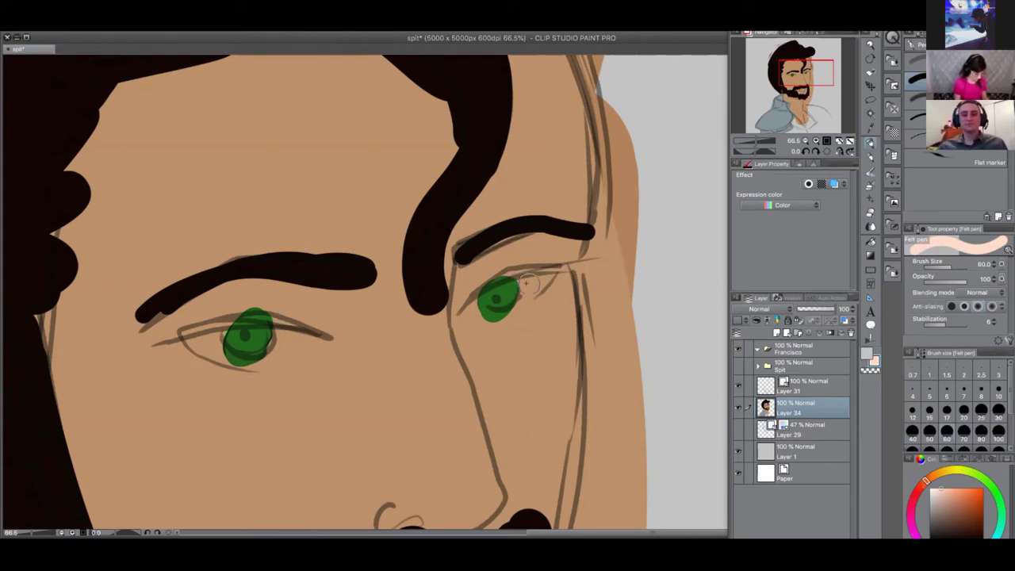
{"action": "mouse_move", "coordinate": [524, 281]}
{"action": "left_mouse_down"}
{"action": "mouse_move", "coordinate": [525, 295]}
{"action": "mouse_move", "coordinate": [533, 279]}
{"action": "mouse_move", "coordinate": [472, 314]}
{"action": "left_mouse_up"}
{"action": "key", "text": "bracketleft"}
{"action": "key", "text": "bracketleft"}
{"action": "key", "text": "bracketleft"}
{"action": "mouse_move", "coordinate": [519, 282]}
{"action": "left_mouse_down"}
{"action": "mouse_move", "coordinate": [547, 274]}
{"action": "mouse_move", "coordinate": [507, 274]}
{"action": "mouse_move", "coordinate": [554, 271]}
{"action": "left_mouse_up"}
Paint the white of the near eye on both sides of the green iris in the pale peach-pink
{"action": "mouse_move", "coordinate": [281, 330]}
{"action": "left_mouse_down"}
{"action": "mouse_move", "coordinate": [272, 354]}
{"action": "mouse_move", "coordinate": [278, 337]}
{"action": "mouse_move", "coordinate": [288, 352]}
{"action": "mouse_move", "coordinate": [303, 335]}
{"action": "mouse_move", "coordinate": [318, 342]}
{"action": "mouse_move", "coordinate": [278, 351]}
{"action": "mouse_move", "coordinate": [266, 327]}
{"action": "left_mouse_up"}
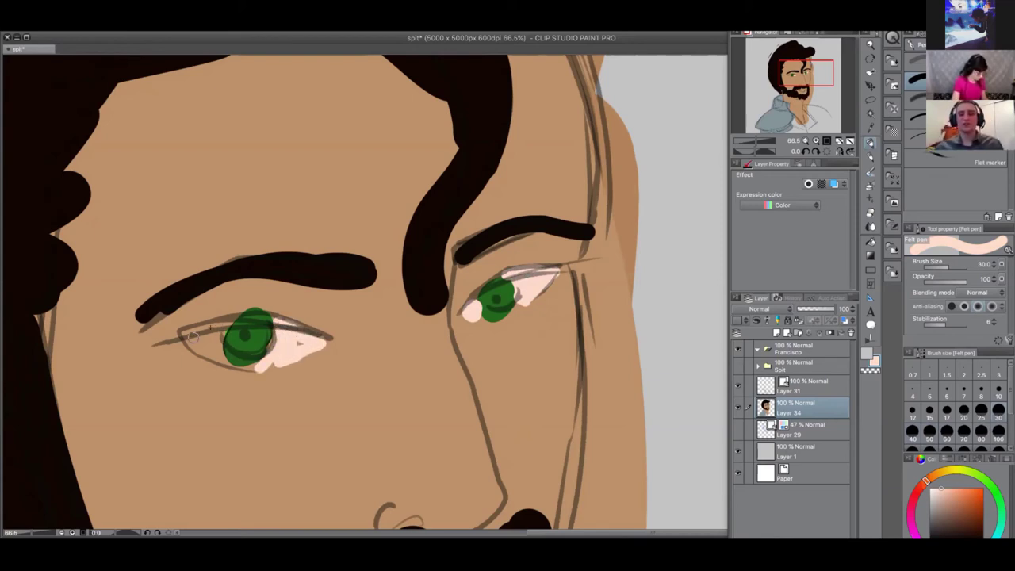
{"action": "mouse_move", "coordinate": [188, 337]}
{"action": "left_mouse_down"}
{"action": "mouse_move", "coordinate": [217, 346]}
{"action": "mouse_move", "coordinate": [204, 334]}
{"action": "mouse_move", "coordinate": [225, 336]}
{"action": "mouse_move", "coordinate": [214, 333]}
{"action": "mouse_move", "coordinate": [211, 310]}
{"action": "mouse_move", "coordinate": [236, 319]}
{"action": "mouse_move", "coordinate": [184, 333]}
{"action": "left_mouse_up"}
{"action": "left_click_drag", "start_coordinate": [226, 359], "coordinate": [248, 364]}
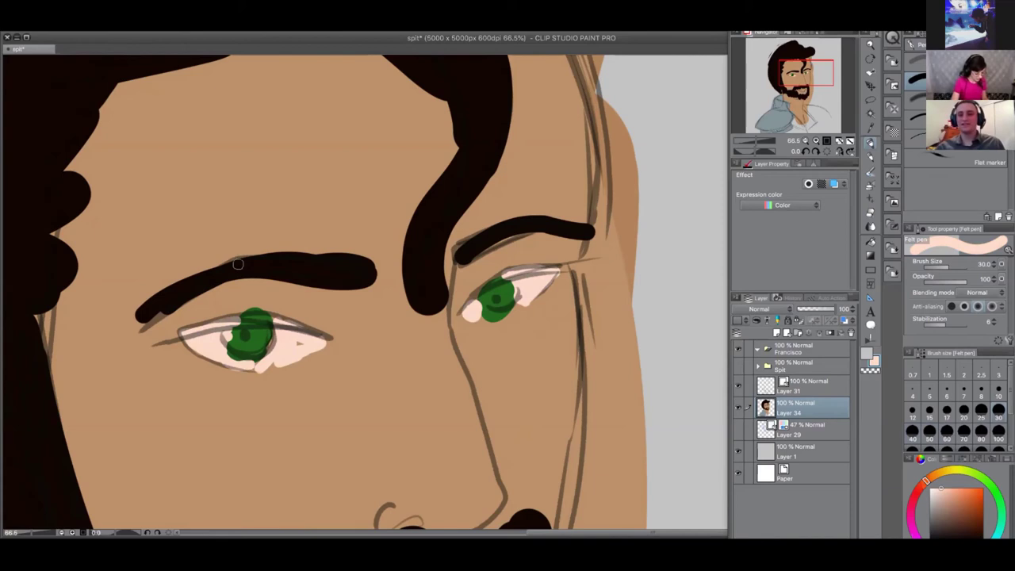
{"action": "left_click", "coordinate": [870, 125]}
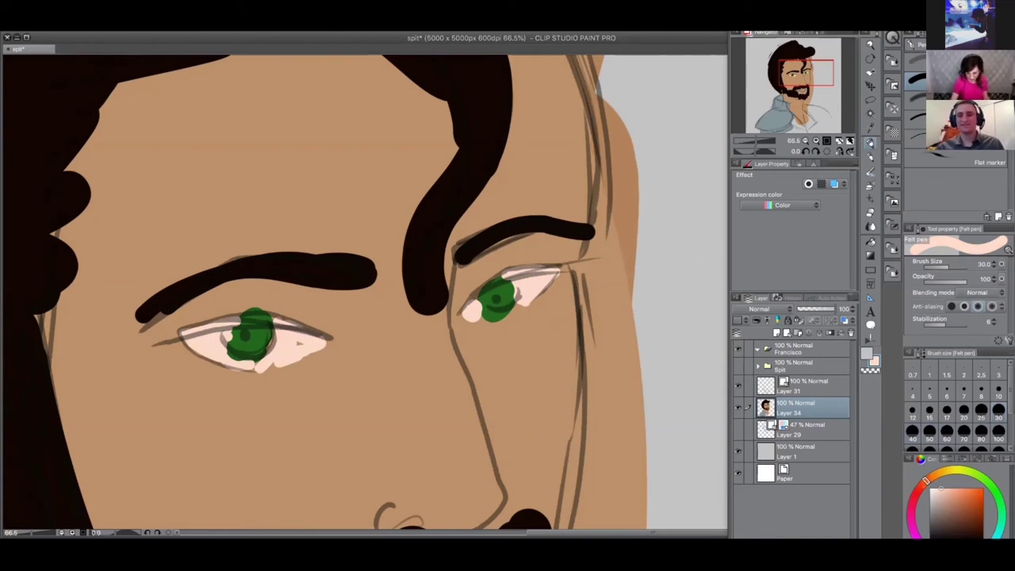
Fill out the iris of the larger eye with green sampled from it, using the size 30 felt pen
{"action": "left_click", "coordinate": [258, 328]}
{"action": "left_click", "coordinate": [871, 142]}
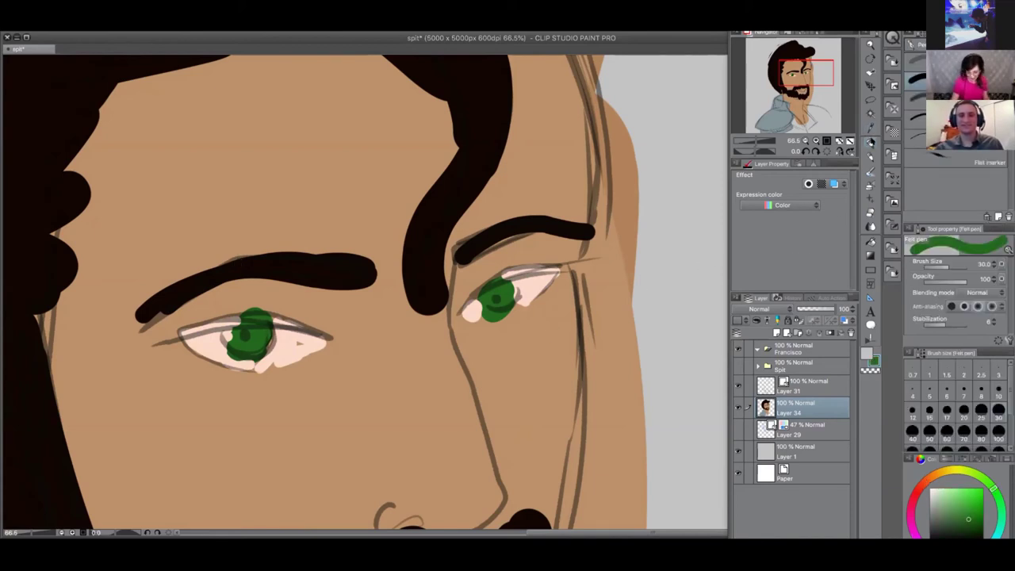
{"action": "mouse_move", "coordinate": [247, 322]}
{"action": "left_mouse_down"}
{"action": "mouse_move", "coordinate": [227, 337]}
{"action": "mouse_move", "coordinate": [246, 347]}
{"action": "left_mouse_up"}
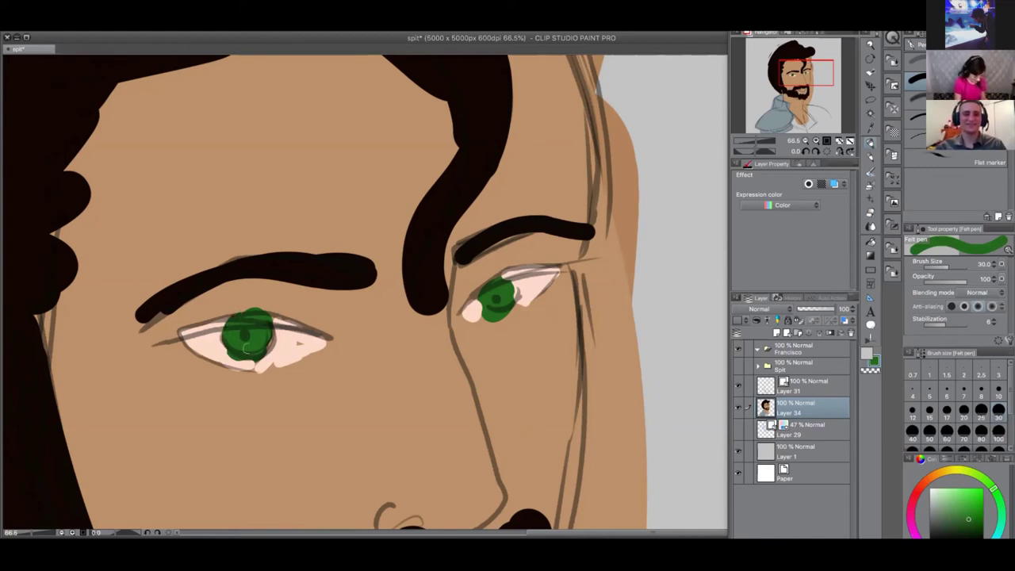
Paint the shirt and its open collar in pale off-white with the felt pen enlarged to size 300
{"action": "scroll", "coordinate": [615, 341], "scroll_direction": "down", "scroll_amount": 5}
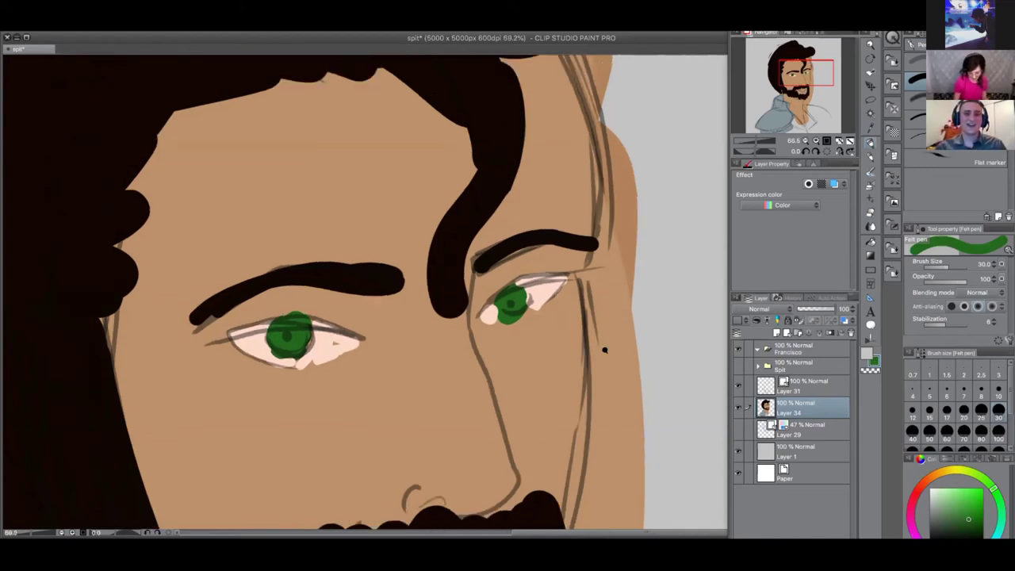
{"action": "scroll", "coordinate": [593, 362], "scroll_direction": "down", "scroll_amount": 1}
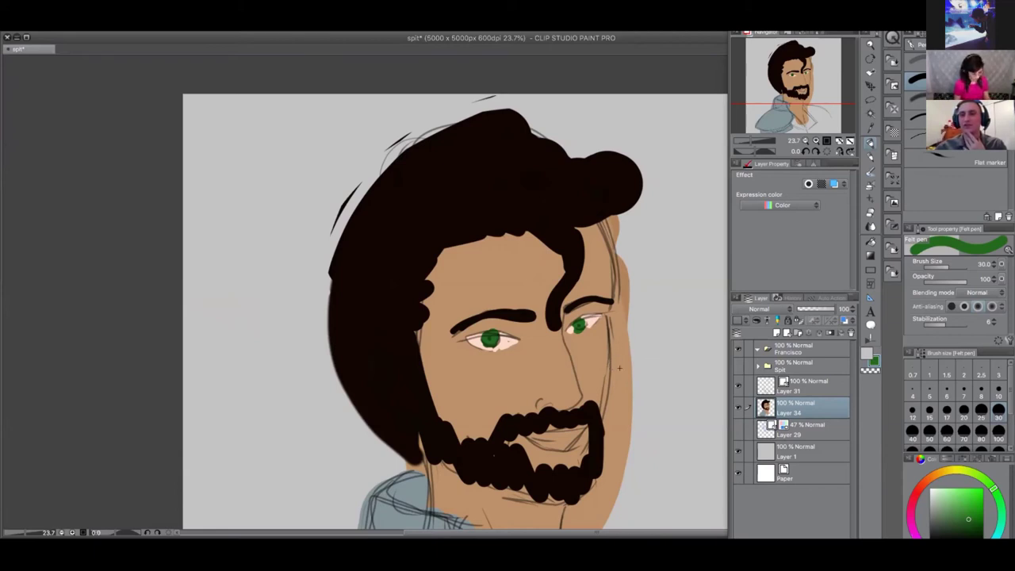
{"action": "scroll", "coordinate": [528, 336], "scroll_direction": "down", "scroll_amount": 3}
{"action": "scroll", "coordinate": [528, 336], "scroll_direction": "right", "scroll_amount": 3}
{"action": "scroll", "coordinate": [548, 358], "scroll_direction": "down", "scroll_amount": 3}
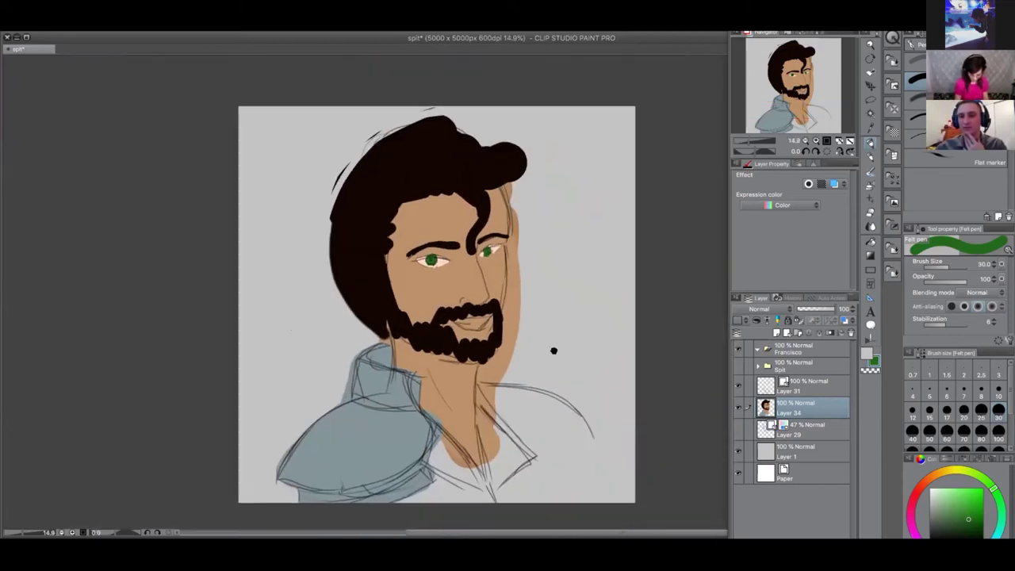
{"action": "scroll", "coordinate": [553, 351], "scroll_direction": "down", "scroll_amount": 2}
{"action": "scroll", "coordinate": [561, 345], "scroll_direction": "right", "scroll_amount": 1}
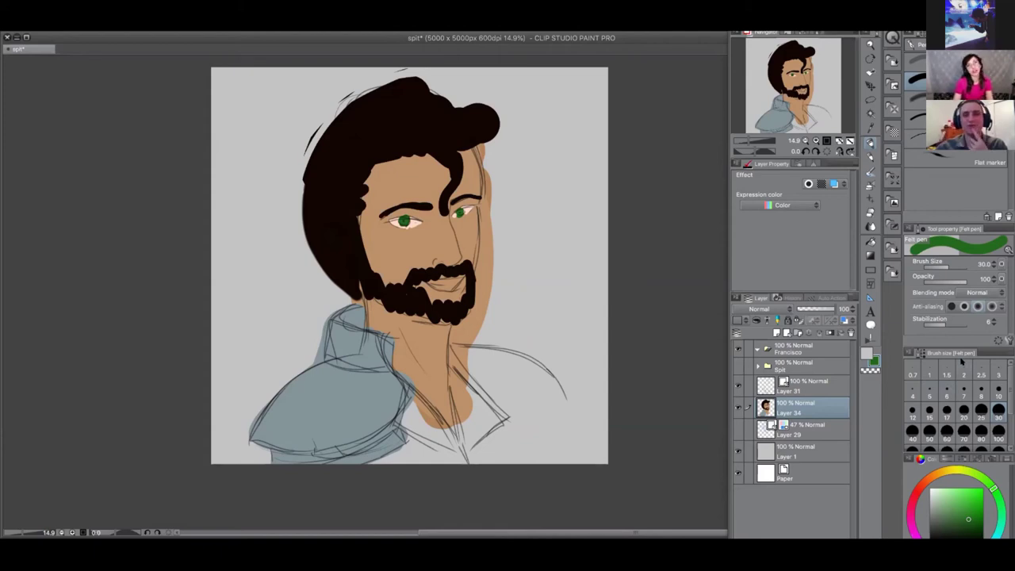
{"action": "left_click", "coordinate": [931, 479]}
{"action": "left_click", "coordinate": [933, 490]}
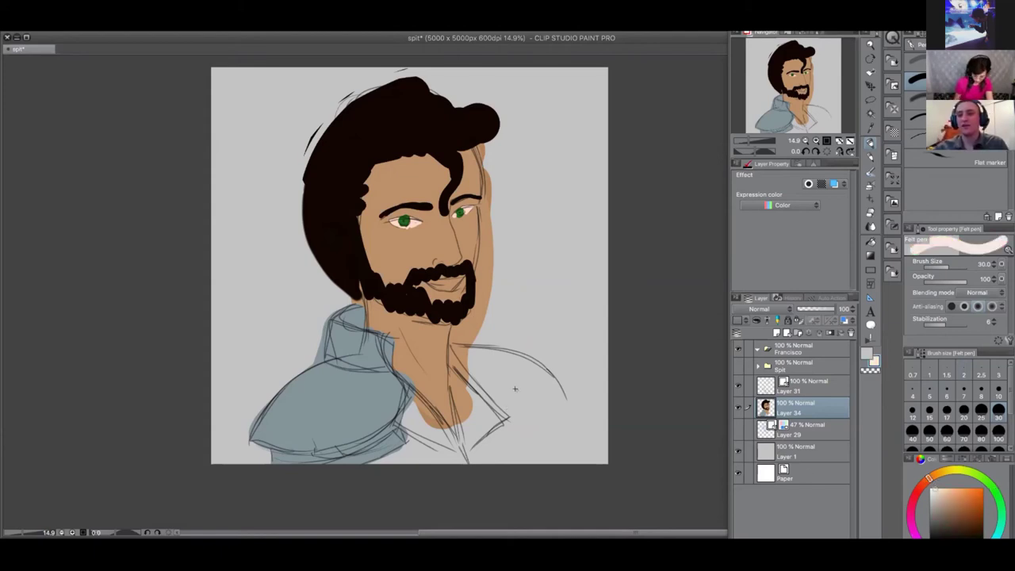
{"action": "key", "text": "bracketright"}
{"action": "key", "text": "bracketright"}
{"action": "key", "text": "bracketright"}
{"action": "key", "text": "bracketright"}
{"action": "key", "text": "bracketright"}
{"action": "key", "text": "bracketright"}
{"action": "key", "text": "bracketright"}
{"action": "key", "text": "bracketright"}
{"action": "key", "text": "bracketright"}
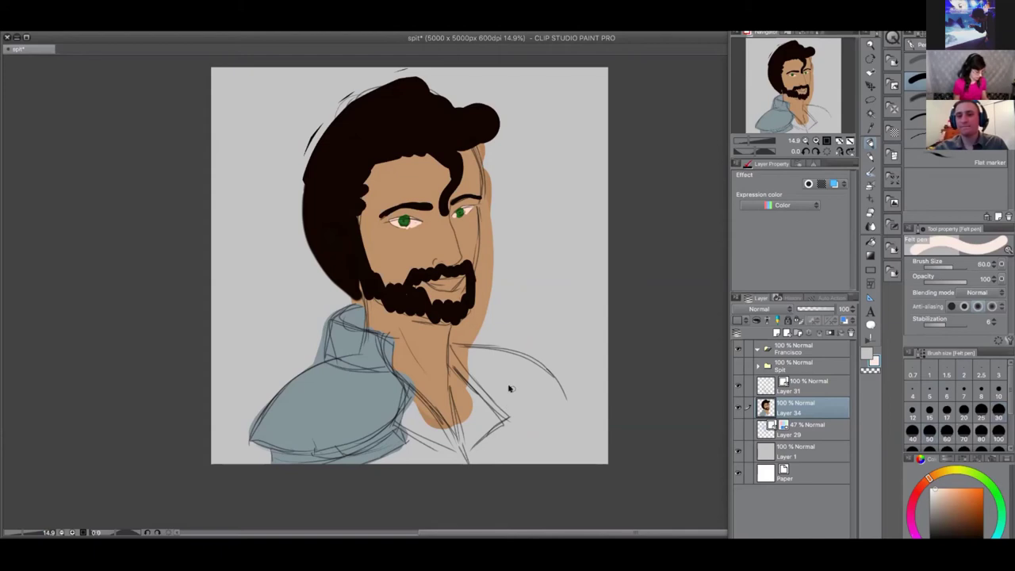
{"action": "key", "text": "bracketright"}
{"action": "key", "text": "bracketright"}
{"action": "mouse_move", "coordinate": [414, 413]}
{"action": "left_mouse_down"}
{"action": "mouse_move", "coordinate": [413, 436]}
{"action": "mouse_move", "coordinate": [432, 420]}
{"action": "mouse_move", "coordinate": [414, 456]}
{"action": "mouse_move", "coordinate": [384, 464]}
{"action": "mouse_move", "coordinate": [476, 444]}
{"action": "mouse_move", "coordinate": [476, 389]}
{"action": "mouse_move", "coordinate": [457, 381]}
{"action": "mouse_move", "coordinate": [464, 349]}
{"action": "mouse_move", "coordinate": [563, 428]}
{"action": "mouse_move", "coordinate": [543, 373]}
{"action": "mouse_move", "coordinate": [524, 458]}
{"action": "mouse_move", "coordinate": [470, 366]}
{"action": "mouse_move", "coordinate": [558, 483]}
{"action": "left_mouse_up"}
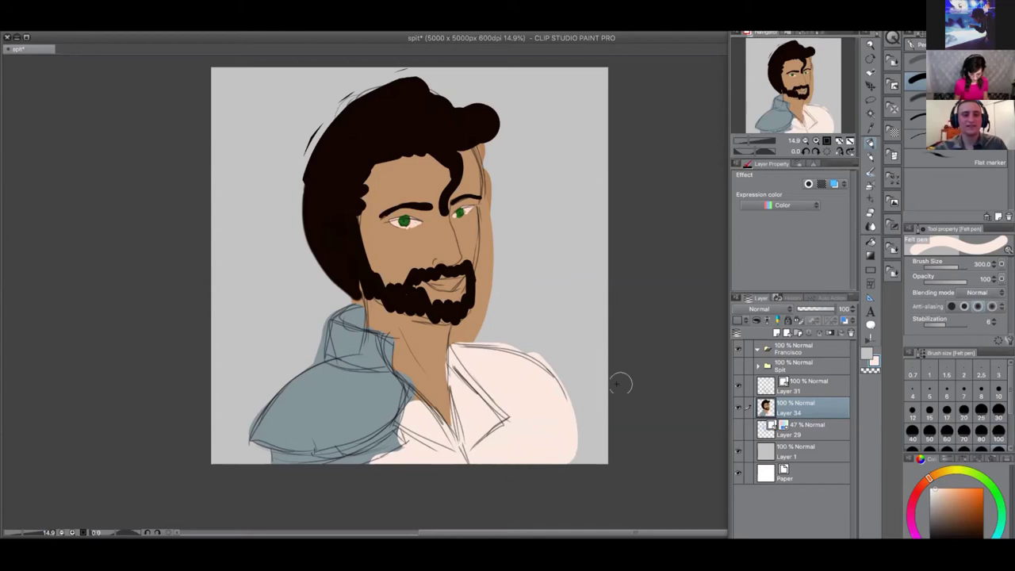
Paint the teeth between the lips in the same off-white with the felt pen reduced to size 80
{"action": "key", "text": "bracketright"}
{"action": "key", "text": "bracketleft"}
{"action": "key", "text": "bracketleft"}
{"action": "key", "text": "bracketleft"}
{"action": "key", "text": "bracketleft"}
{"action": "key", "text": "bracketleft"}
{"action": "key", "text": "bracketleft"}
{"action": "key", "text": "bracketleft"}
{"action": "key", "text": "bracketleft"}
{"action": "mouse_move", "coordinate": [445, 282]}
{"action": "left_mouse_down"}
{"action": "mouse_move", "coordinate": [430, 286]}
{"action": "mouse_move", "coordinate": [451, 282]}
{"action": "left_mouse_up"}
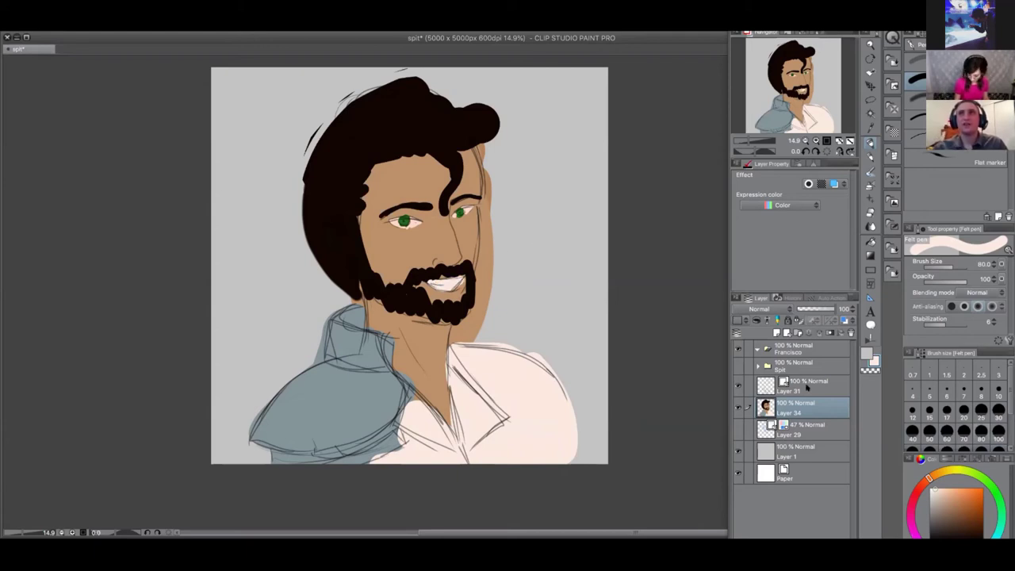
Paint a dark grey jacket over both sides of the shirt on Layer 31 with the felt pen at size 300
{"action": "left_click", "coordinate": [809, 386]}
{"action": "left_click", "coordinate": [870, 156]}
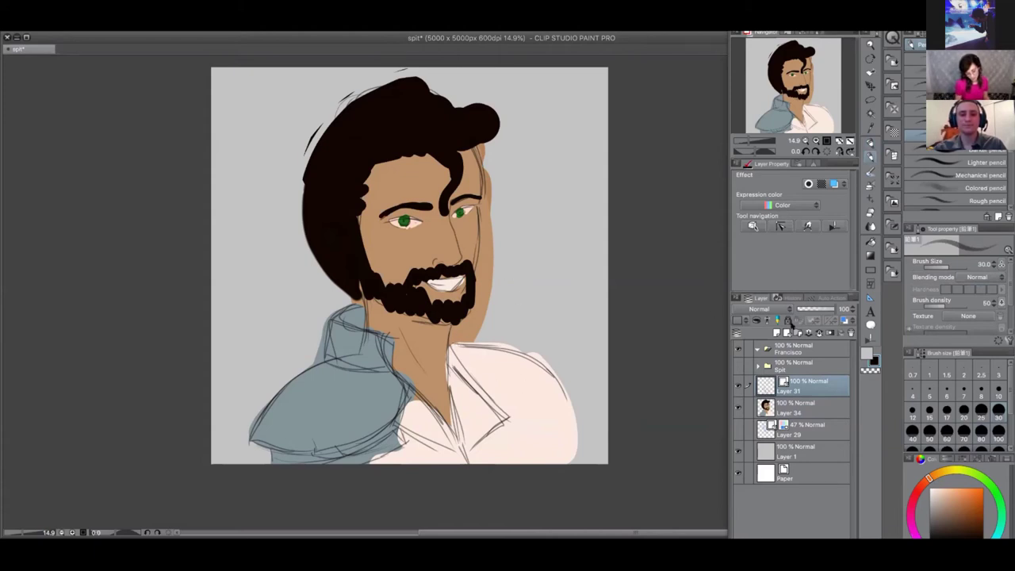
{"action": "left_click", "coordinate": [869, 145]}
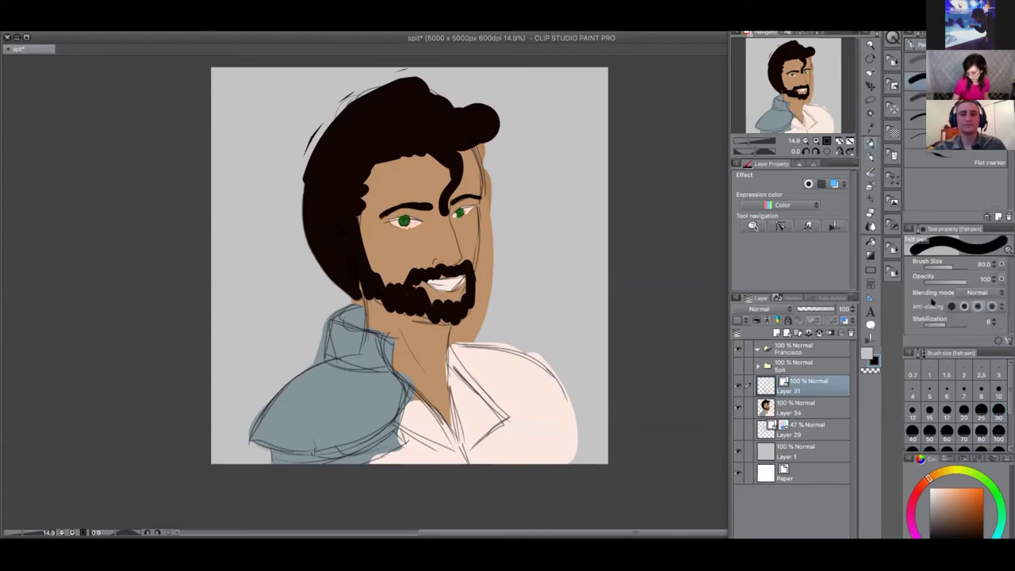
{"action": "left_click", "coordinate": [934, 530]}
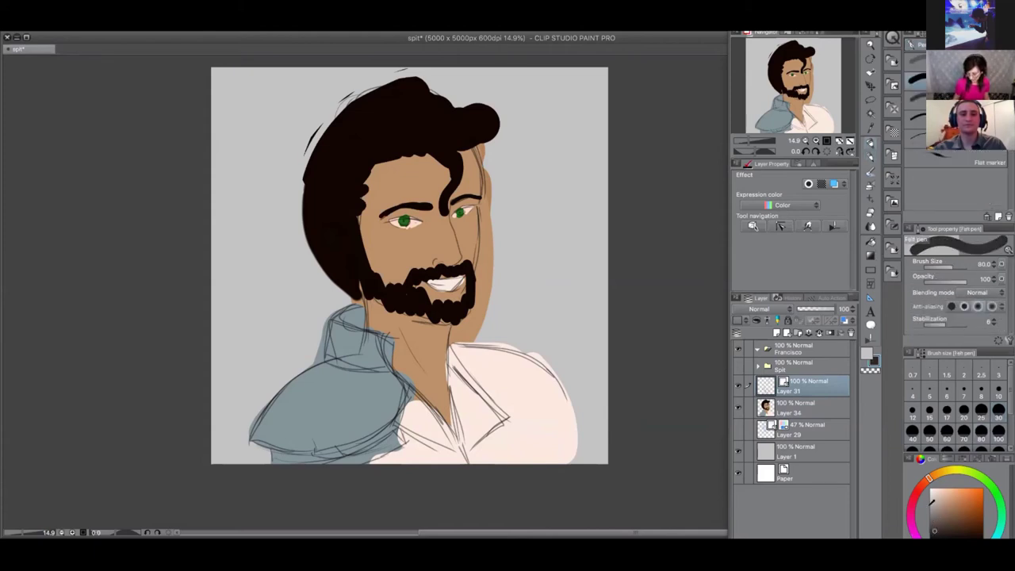
{"action": "key", "text": "]"}
{"action": "key", "text": "]"}
{"action": "key", "text": "]"}
{"action": "key", "text": "]"}
{"action": "key", "text": "]"}
{"action": "key", "text": "]"}
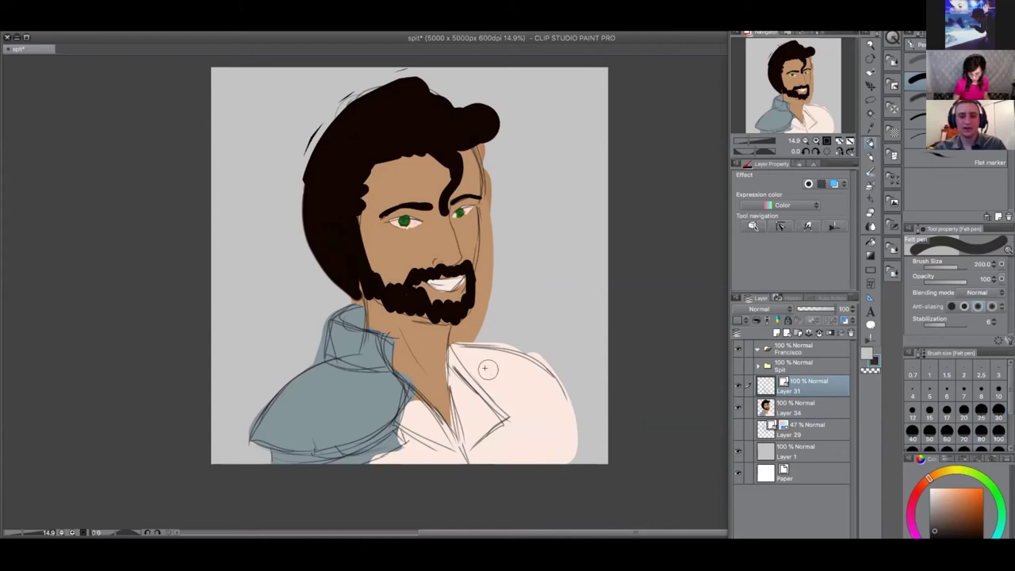
{"action": "mouse_move", "coordinate": [461, 346]}
{"action": "left_mouse_down"}
{"action": "mouse_move", "coordinate": [530, 420]}
{"action": "mouse_move", "coordinate": [486, 456]}
{"action": "mouse_move", "coordinate": [533, 424]}
{"action": "mouse_move", "coordinate": [544, 465]}
{"action": "mouse_move", "coordinate": [526, 370]}
{"action": "mouse_move", "coordinate": [491, 353]}
{"action": "mouse_move", "coordinate": [559, 448]}
{"action": "mouse_move", "coordinate": [579, 420]}
{"action": "mouse_move", "coordinate": [524, 476]}
{"action": "left_mouse_up"}
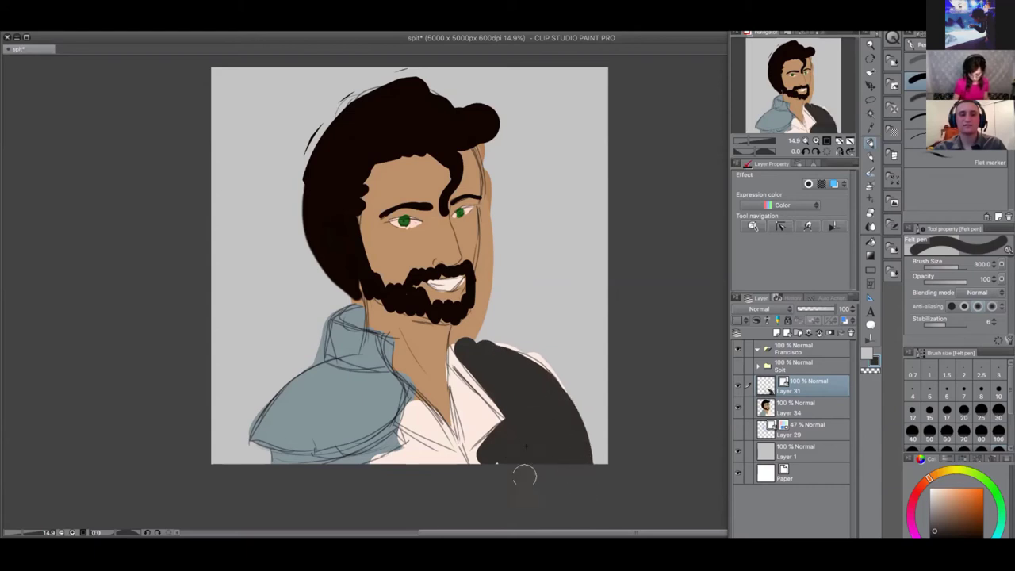
{"action": "mouse_move", "coordinate": [412, 450]}
{"action": "left_mouse_down"}
{"action": "mouse_move", "coordinate": [430, 465]}
{"action": "mouse_move", "coordinate": [367, 468]}
{"action": "left_mouse_up"}
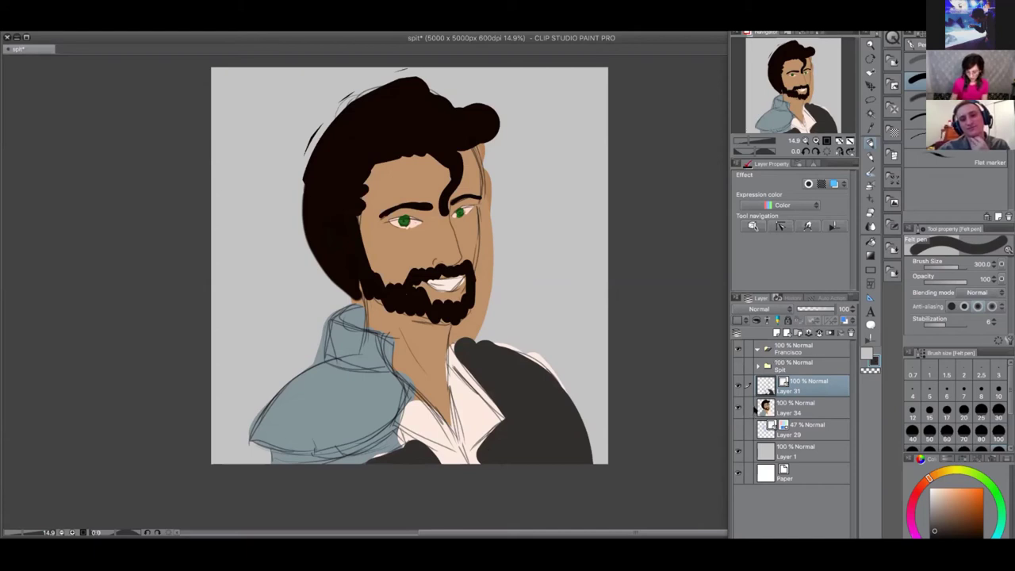
Undo the dark grey jacket and the white teeth, and check Layer 31 by hiding and showing it
{"action": "key", "text": "super+z"}
{"action": "key", "text": "super+z"}
{"action": "key", "text": "super+z"}
{"action": "key", "text": "super+z"}
{"action": "key", "text": "super+z"}
{"action": "key", "text": "super+z"}
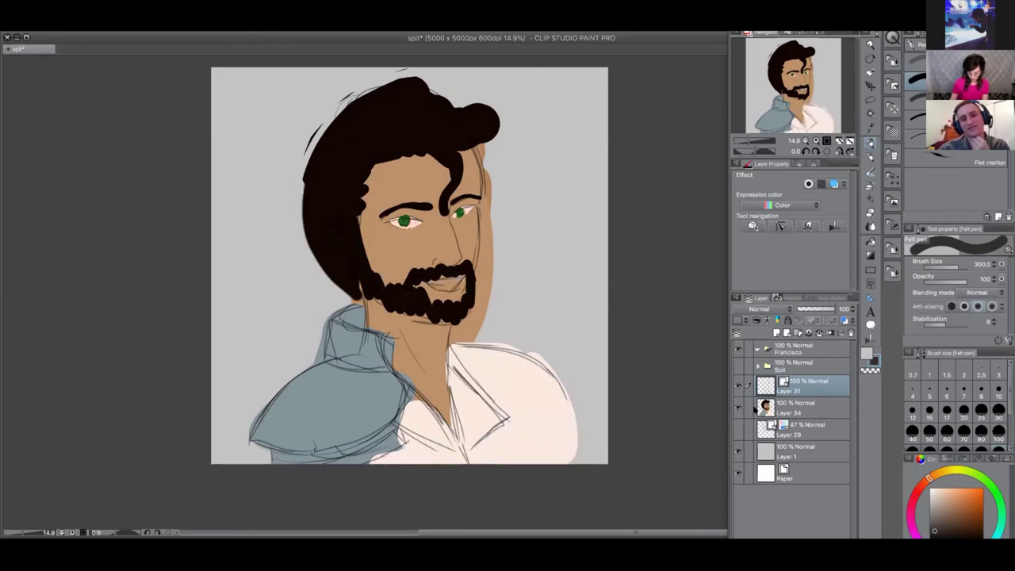
{"action": "left_click", "coordinate": [739, 386]}
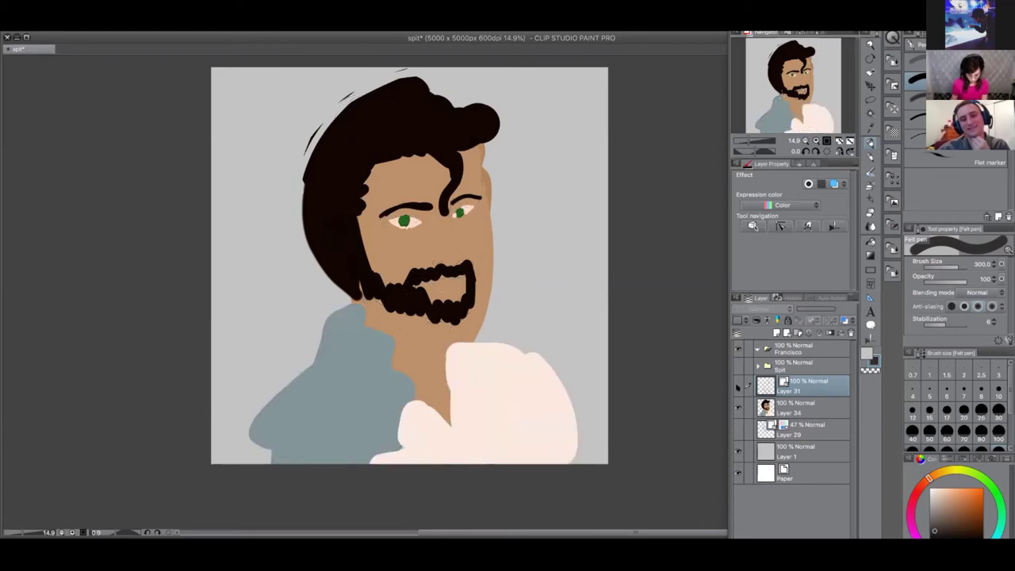
{"action": "left_click", "coordinate": [738, 385]}
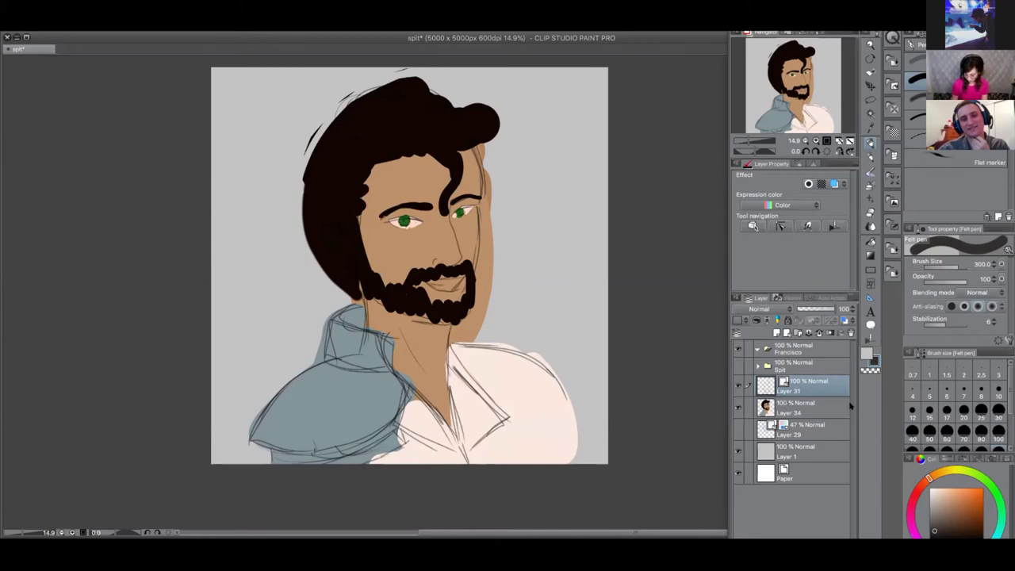
Paint a very dark green jacket over both sides of the shirt on Layer 34, leaving the collar white
{"action": "left_click", "coordinate": [825, 407]}
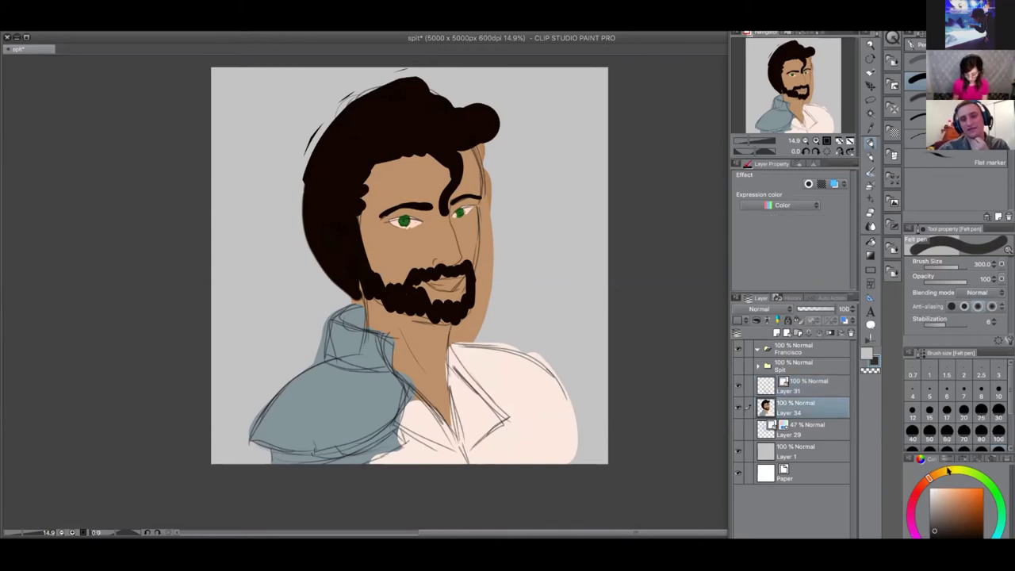
{"action": "left_click", "coordinate": [1000, 501]}
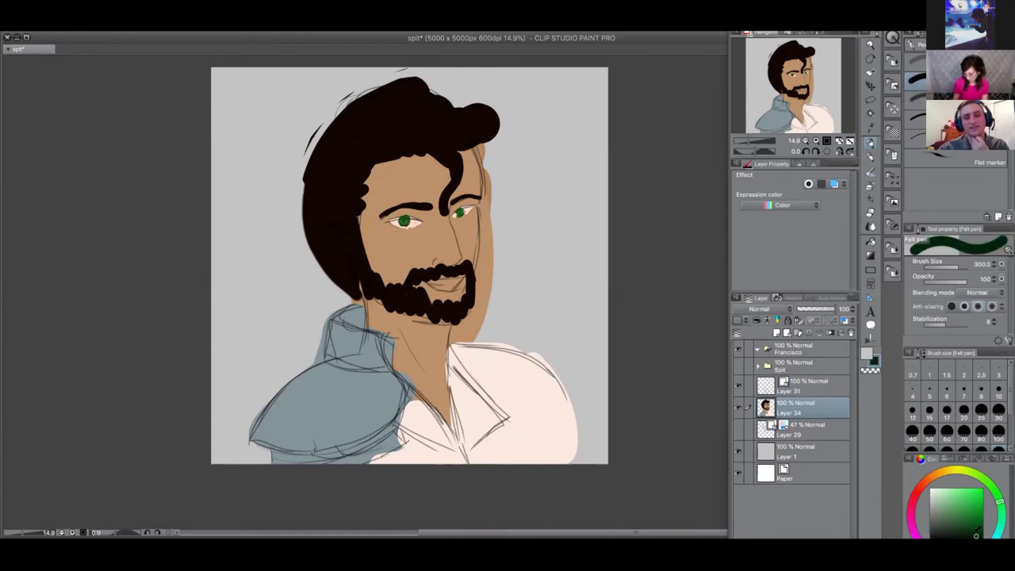
{"action": "mouse_move", "coordinate": [466, 347]}
{"action": "left_mouse_down"}
{"action": "mouse_move", "coordinate": [533, 414]}
{"action": "mouse_move", "coordinate": [494, 354]}
{"action": "mouse_move", "coordinate": [485, 349]}
{"action": "mouse_move", "coordinate": [567, 456]}
{"action": "mouse_move", "coordinate": [533, 435]}
{"action": "left_mouse_up"}
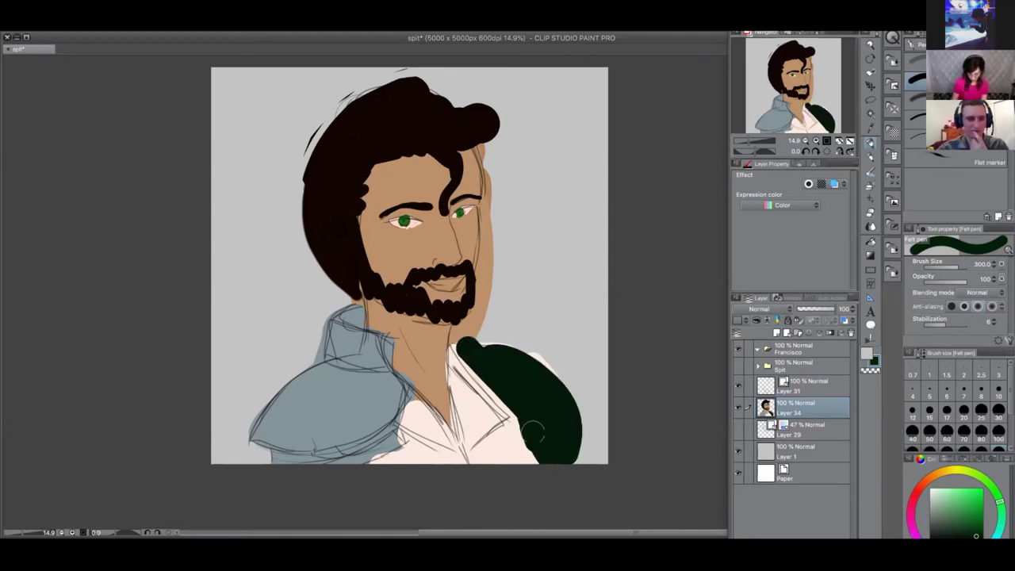
{"action": "left_click", "coordinate": [970, 528]}
{"action": "mouse_move", "coordinate": [474, 352]}
{"action": "left_mouse_down"}
{"action": "mouse_move", "coordinate": [536, 424]}
{"action": "mouse_move", "coordinate": [502, 379]}
{"action": "mouse_move", "coordinate": [504, 358]}
{"action": "mouse_move", "coordinate": [538, 384]}
{"action": "mouse_move", "coordinate": [574, 449]}
{"action": "mouse_move", "coordinate": [517, 450]}
{"action": "mouse_move", "coordinate": [526, 418]}
{"action": "mouse_move", "coordinate": [523, 453]}
{"action": "mouse_move", "coordinate": [571, 461]}
{"action": "mouse_move", "coordinate": [572, 448]}
{"action": "mouse_move", "coordinate": [485, 352]}
{"action": "left_mouse_up"}
{"action": "mouse_move", "coordinate": [413, 446]}
{"action": "left_mouse_down"}
{"action": "mouse_move", "coordinate": [443, 467]}
{"action": "mouse_move", "coordinate": [392, 458]}
{"action": "mouse_move", "coordinate": [366, 463]}
{"action": "left_mouse_up"}
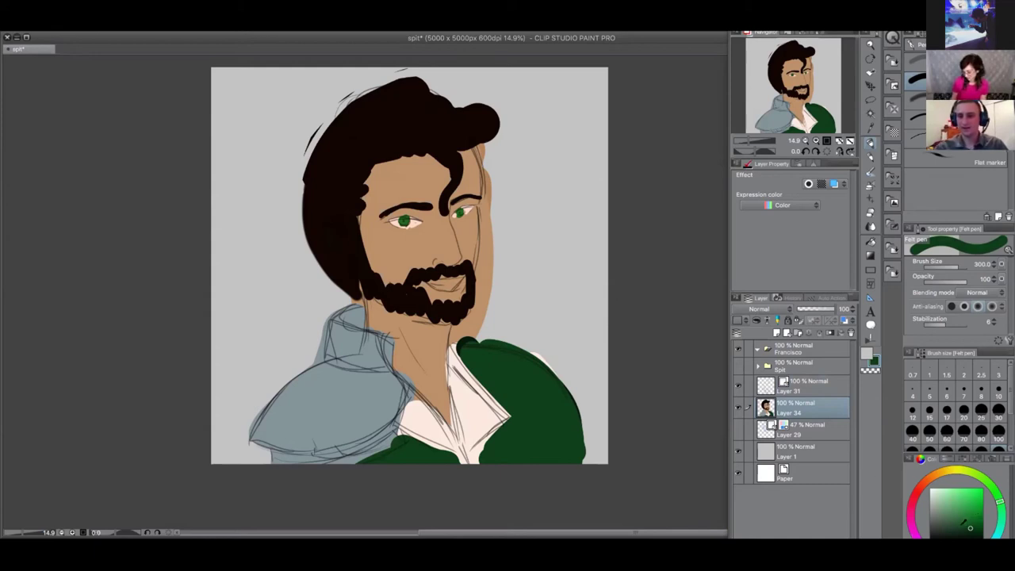
{"action": "mouse_move", "coordinate": [476, 349]}
{"action": "left_mouse_down"}
{"action": "mouse_move", "coordinate": [499, 392]}
{"action": "mouse_move", "coordinate": [521, 401]}
{"action": "mouse_move", "coordinate": [517, 363]}
{"action": "mouse_move", "coordinate": [567, 434]}
{"action": "mouse_move", "coordinate": [499, 352]}
{"action": "mouse_move", "coordinate": [570, 436]}
{"action": "mouse_move", "coordinate": [535, 456]}
{"action": "mouse_move", "coordinate": [506, 437]}
{"action": "mouse_move", "coordinate": [493, 464]}
{"action": "mouse_move", "coordinate": [522, 420]}
{"action": "mouse_move", "coordinate": [444, 472]}
{"action": "mouse_move", "coordinate": [451, 456]}
{"action": "mouse_move", "coordinate": [423, 456]}
{"action": "left_mouse_up"}
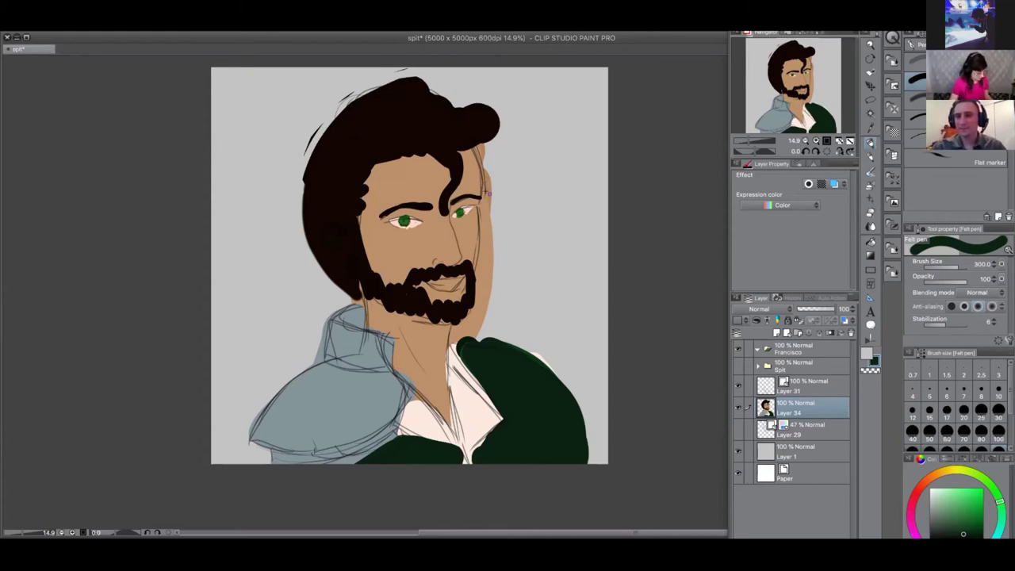
Erase the excess skin colour outside the cheek and forehead line and the paint spilling over the jacket's shoulder
{"action": "left_click_drag", "start_coordinate": [480, 149], "coordinate": [492, 220]}
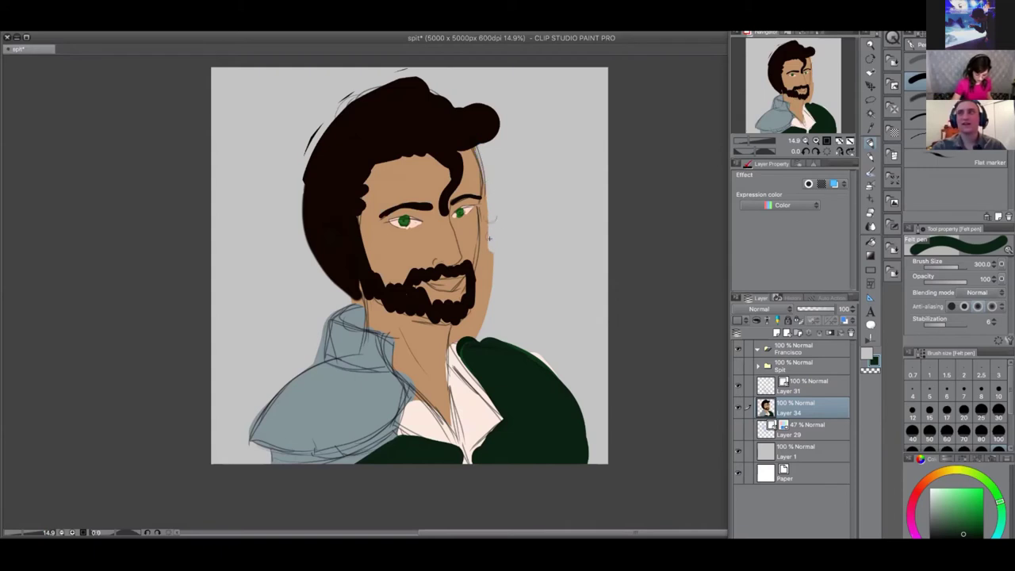
{"action": "mouse_move", "coordinate": [490, 179]}
{"action": "left_mouse_down"}
{"action": "mouse_move", "coordinate": [477, 312]}
{"action": "mouse_move", "coordinate": [459, 339]}
{"action": "mouse_move", "coordinate": [557, 362]}
{"action": "left_mouse_up"}
{"action": "left_click_drag", "start_coordinate": [476, 331], "coordinate": [493, 242]}
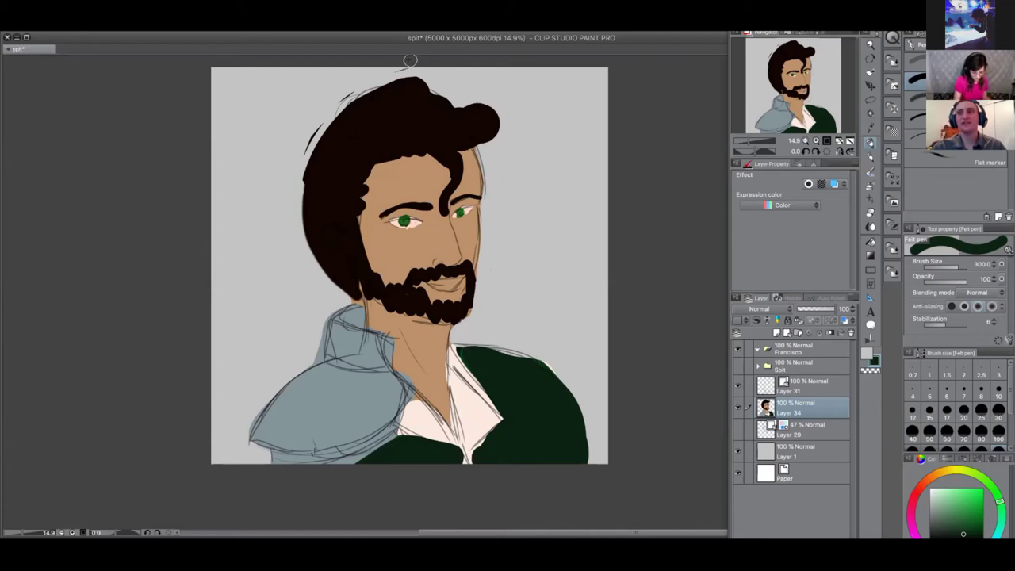
Erase the stray marks behind the head and trim the back and top of the hair to a smoother, lower outline
{"action": "mouse_move", "coordinate": [322, 121]}
{"action": "left_mouse_down"}
{"action": "mouse_move", "coordinate": [309, 146]}
{"action": "mouse_move", "coordinate": [335, 274]}
{"action": "left_mouse_up"}
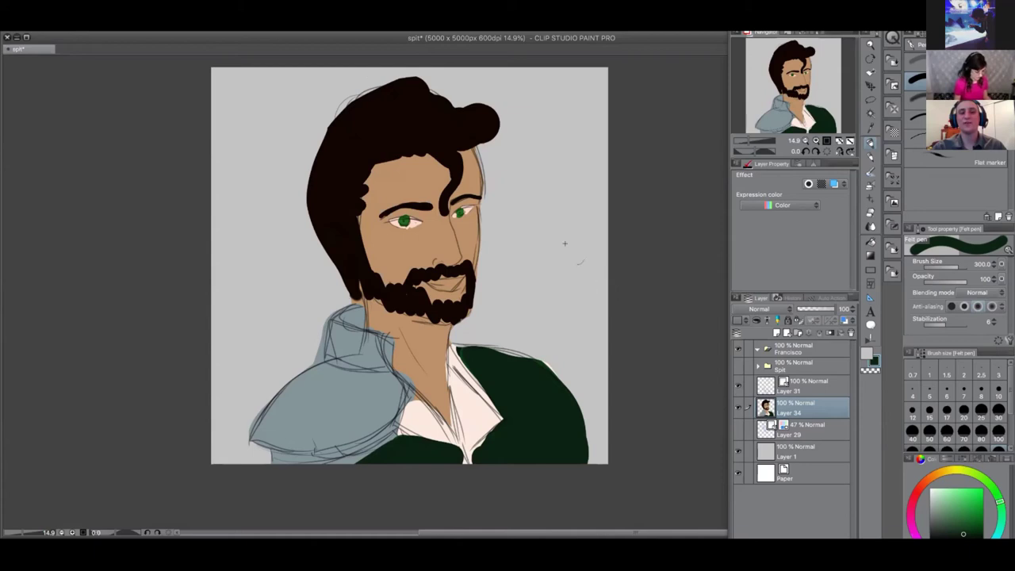
{"action": "left_click_drag", "start_coordinate": [327, 131], "coordinate": [438, 81]}
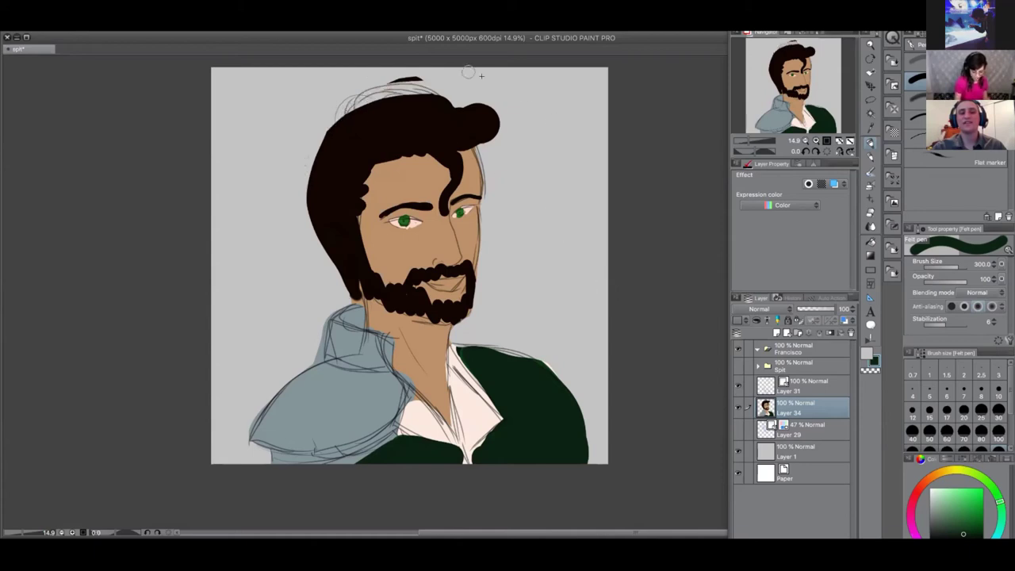
{"action": "mouse_move", "coordinate": [316, 128]}
{"action": "left_mouse_down"}
{"action": "mouse_move", "coordinate": [380, 98]}
{"action": "mouse_move", "coordinate": [507, 124]}
{"action": "left_mouse_up"}
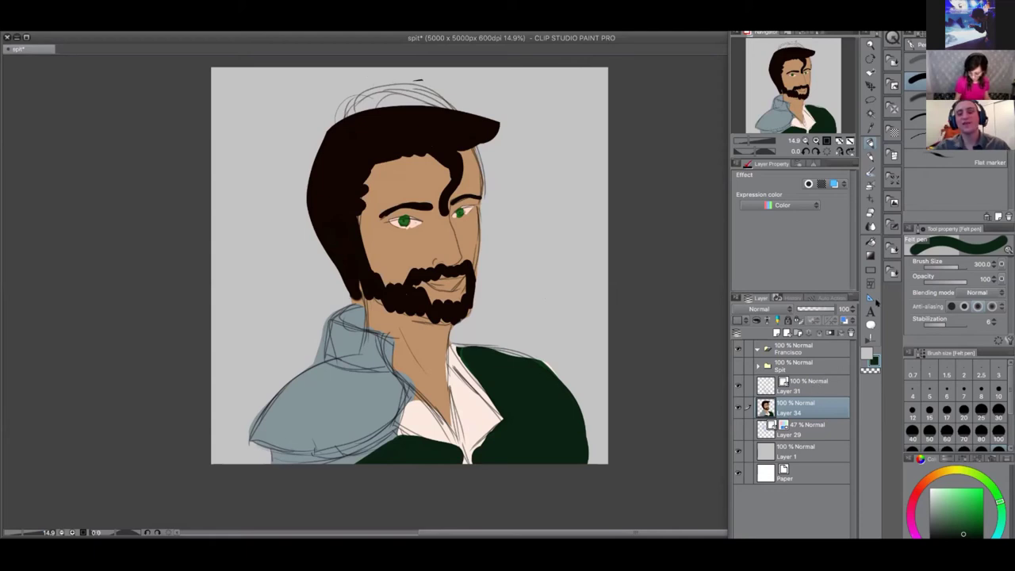
Rebuild the top of the hair in its sampled dark brown and add a lock beside the far temple
{"action": "left_click", "coordinate": [485, 136], "text": "alt"}
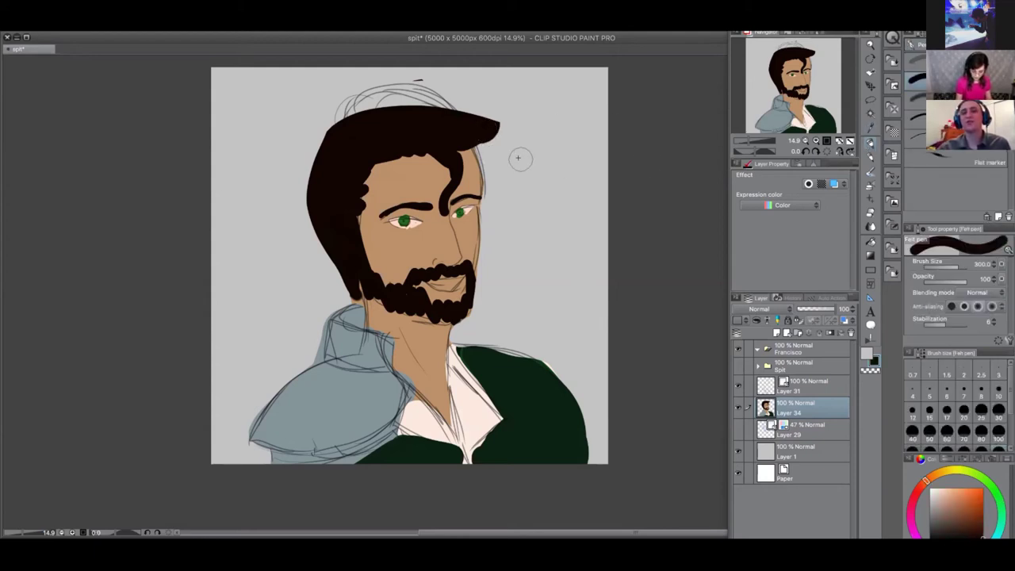
{"action": "mouse_move", "coordinate": [476, 129]}
{"action": "left_mouse_down"}
{"action": "mouse_move", "coordinate": [410, 111]}
{"action": "mouse_move", "coordinate": [336, 140]}
{"action": "mouse_move", "coordinate": [447, 113]}
{"action": "mouse_move", "coordinate": [474, 123]}
{"action": "mouse_move", "coordinate": [469, 115]}
{"action": "mouse_move", "coordinate": [352, 162]}
{"action": "left_mouse_up"}
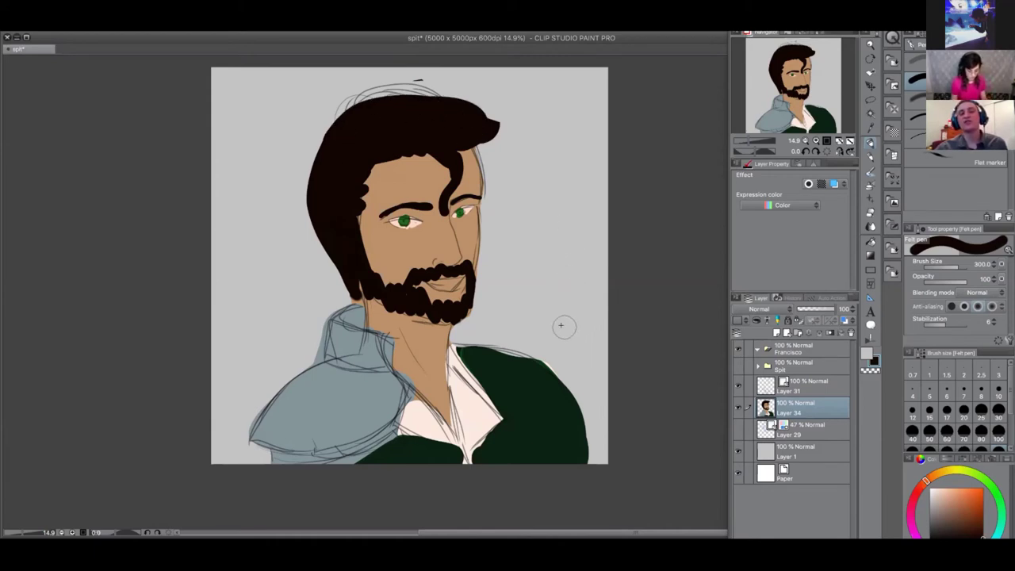
{"action": "mouse_move", "coordinate": [492, 162]}
{"action": "left_mouse_down"}
{"action": "mouse_move", "coordinate": [469, 144]}
{"action": "mouse_move", "coordinate": [490, 168]}
{"action": "left_mouse_up"}
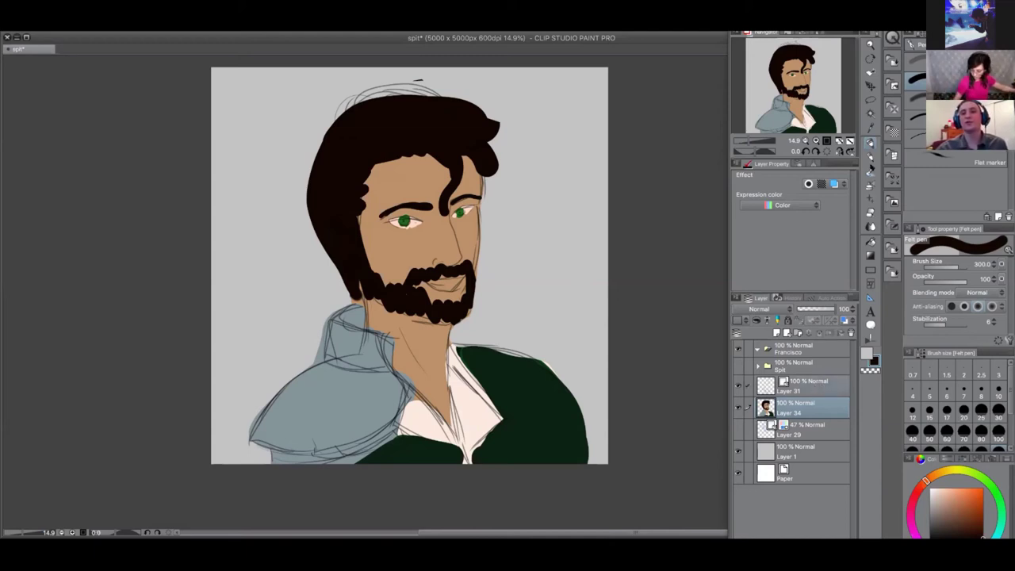
Lasso the blue shoulder piece and make Layer 34 the only active layer
{"action": "key", "text": "m"}
{"action": "mouse_move", "coordinate": [414, 381]}
{"action": "left_mouse_down"}
{"action": "mouse_move", "coordinate": [261, 373]}
{"action": "mouse_move", "coordinate": [422, 428]}
{"action": "mouse_move", "coordinate": [412, 389]}
{"action": "left_mouse_up"}
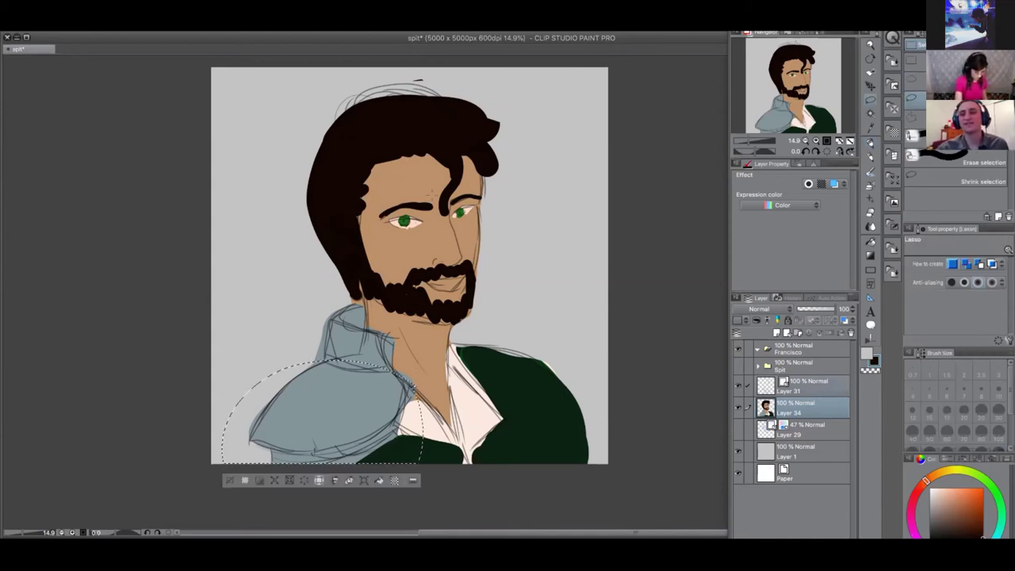
{"action": "left_click", "coordinate": [133, 11]}
{"action": "mouse_move", "coordinate": [181, 191]}
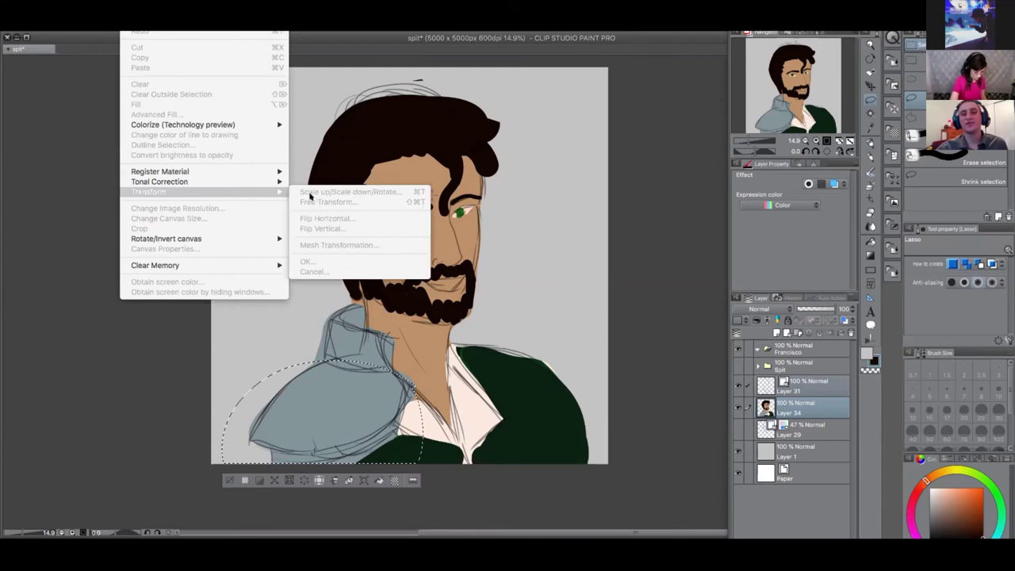
{"action": "left_click", "coordinate": [811, 409]}
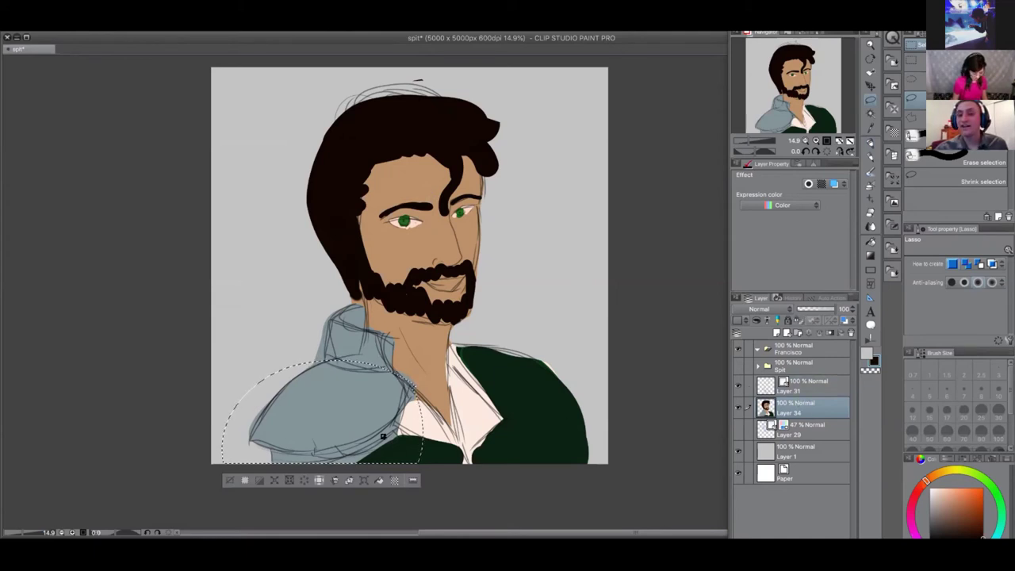
Try to slant the selected shoulder colour outward with a Scale/Rotate transform
{"action": "left_click", "coordinate": [135, 10]}
{"action": "mouse_move", "coordinate": [182, 192]}
{"action": "left_click", "coordinate": [310, 192]}
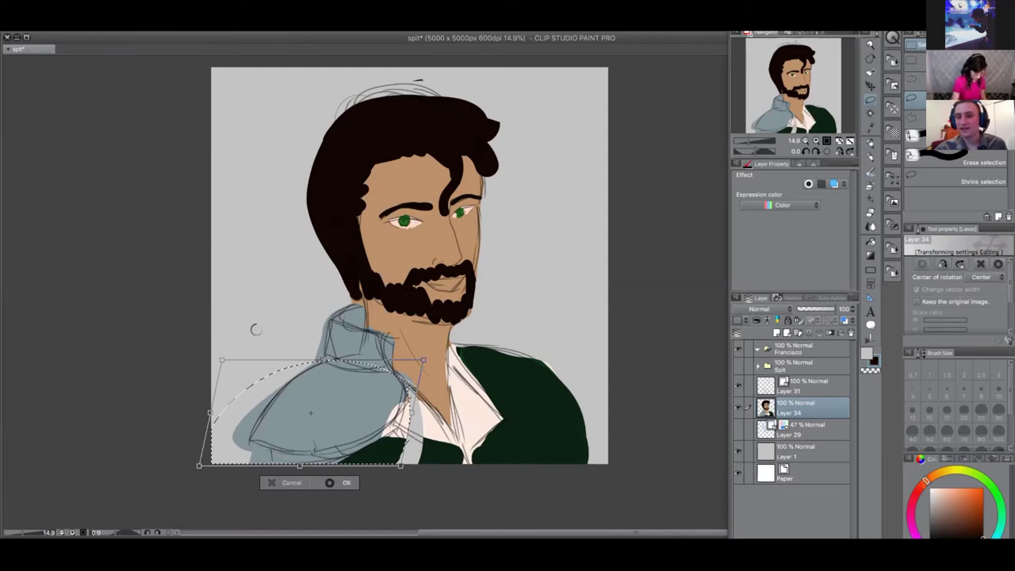
{"action": "key", "text": "Return"}
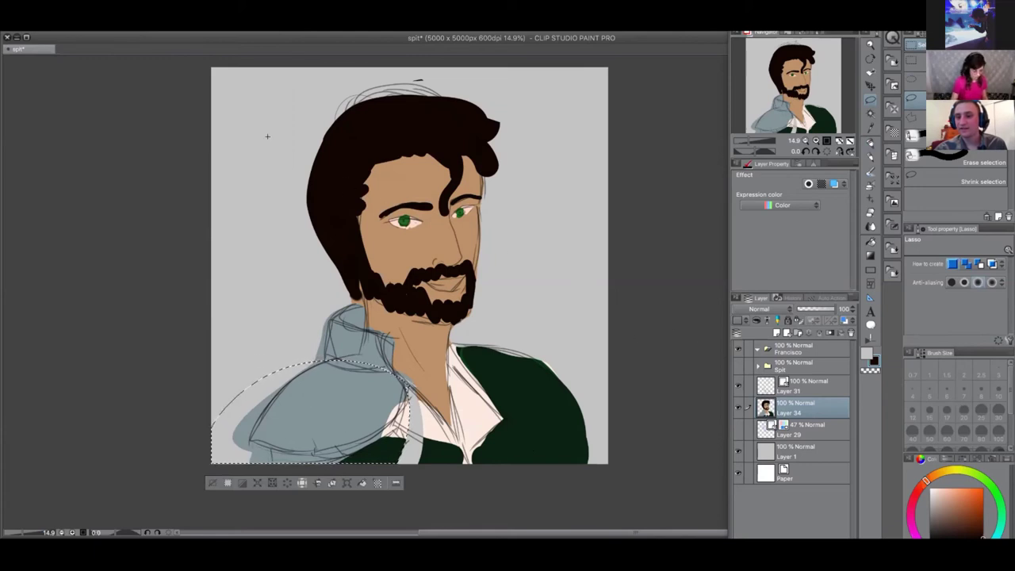
{"action": "key", "text": "ctrl+z"}
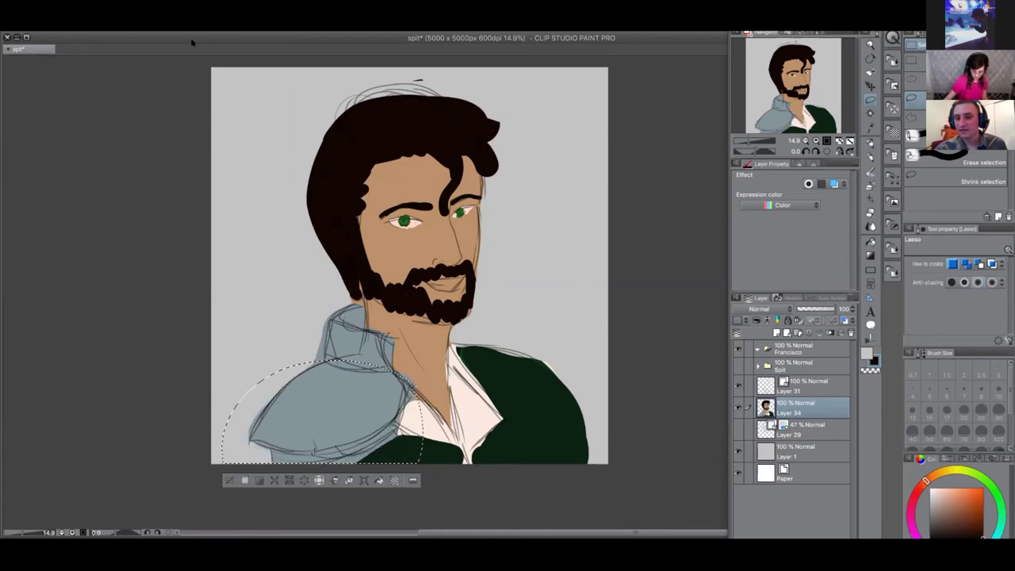
Use Free Transform to stretch the selected shoulder colour on Layer 34 outward and across toward the collar, and clear the selection
{"action": "left_click", "coordinate": [131, 24]}
{"action": "mouse_move", "coordinate": [200, 190]}
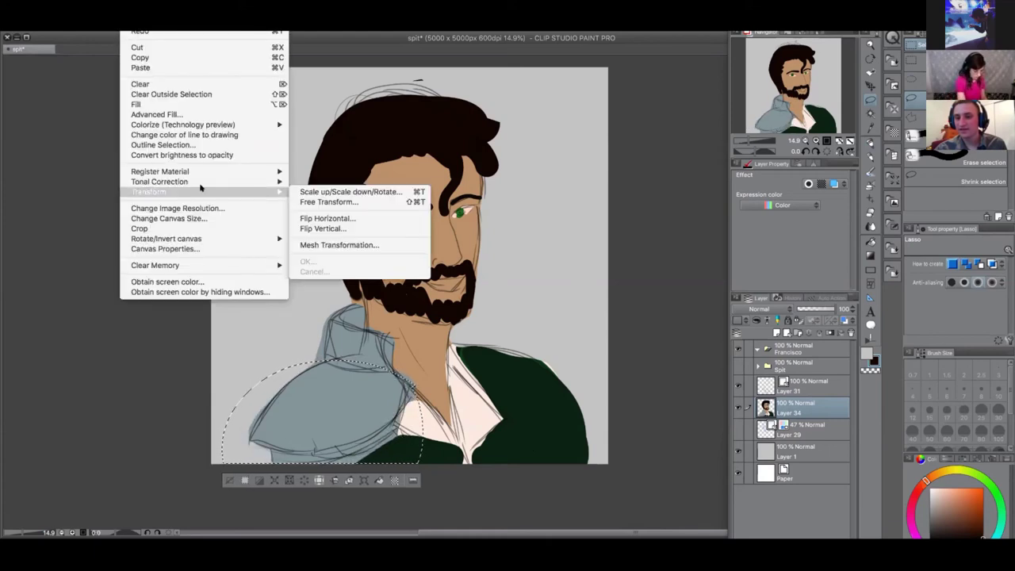
{"action": "left_click", "coordinate": [310, 202]}
{"action": "left_click", "coordinate": [311, 201]}
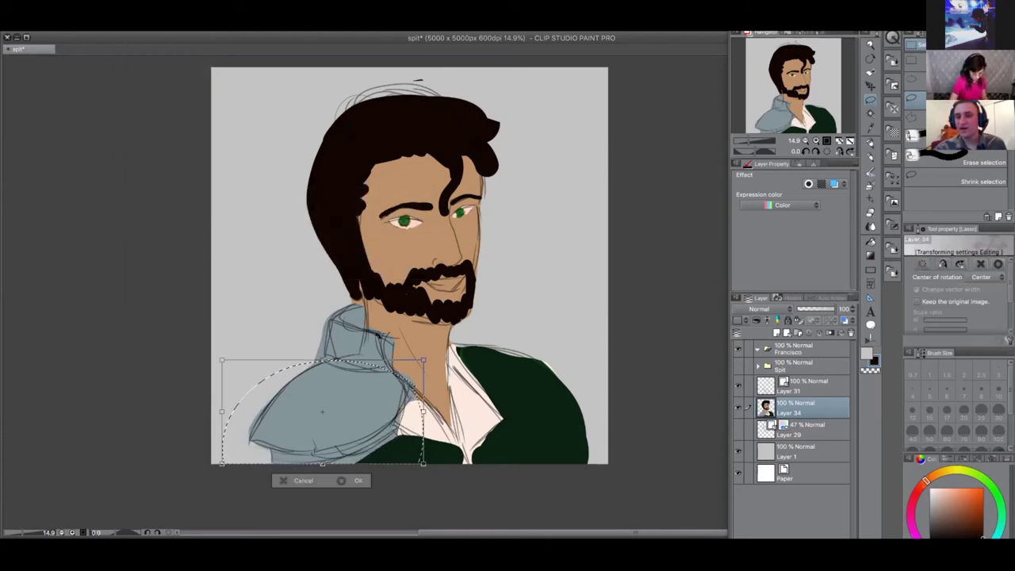
{"action": "left_click_drag", "start_coordinate": [215, 351], "coordinate": [205, 342]}
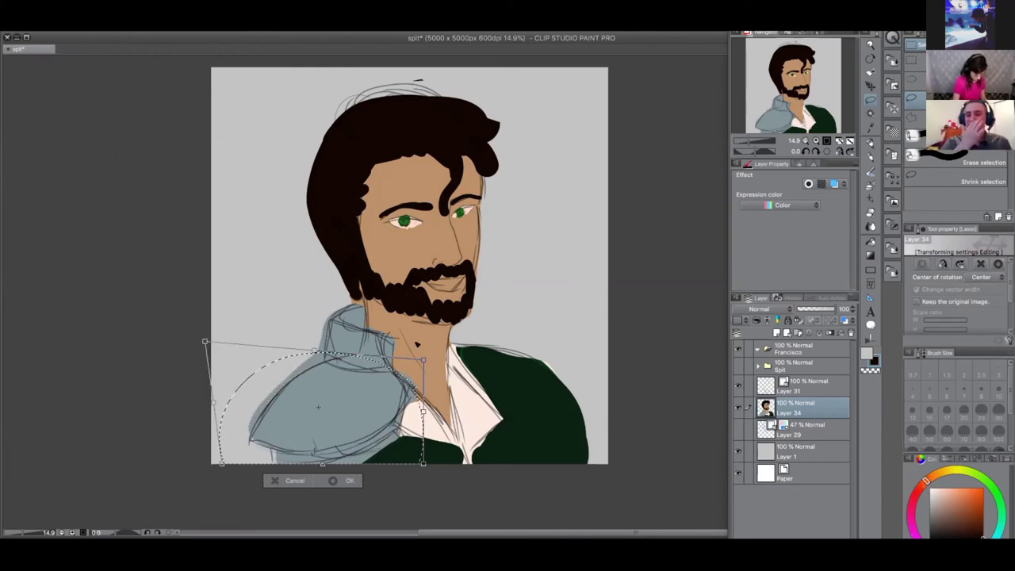
{"action": "left_click_drag", "start_coordinate": [205, 342], "coordinate": [196, 302]}
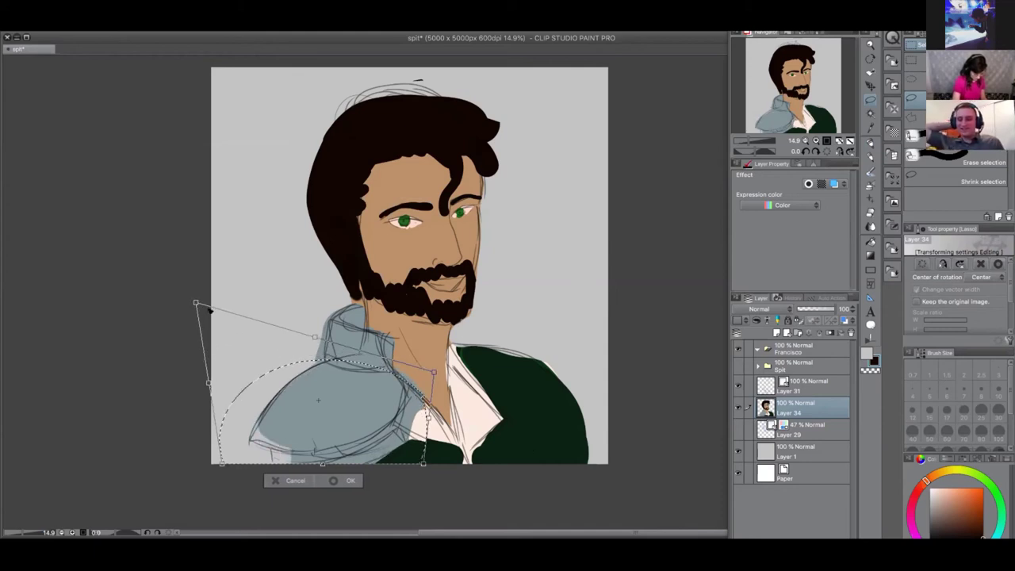
{"action": "left_click_drag", "start_coordinate": [221, 464], "coordinate": [172, 469]}
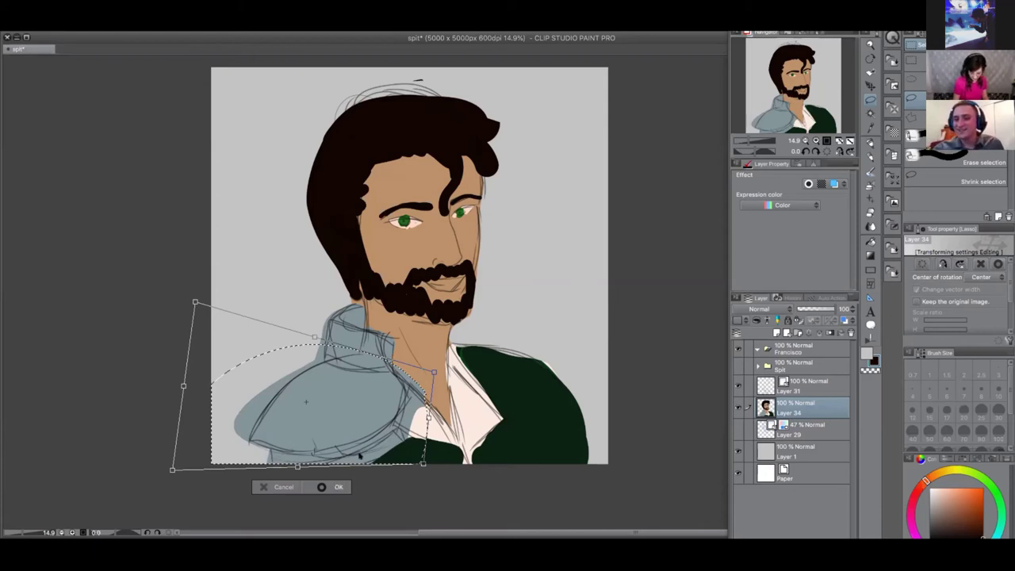
{"action": "key", "text": "Return"}
{"action": "key", "text": "ctrl+d"}
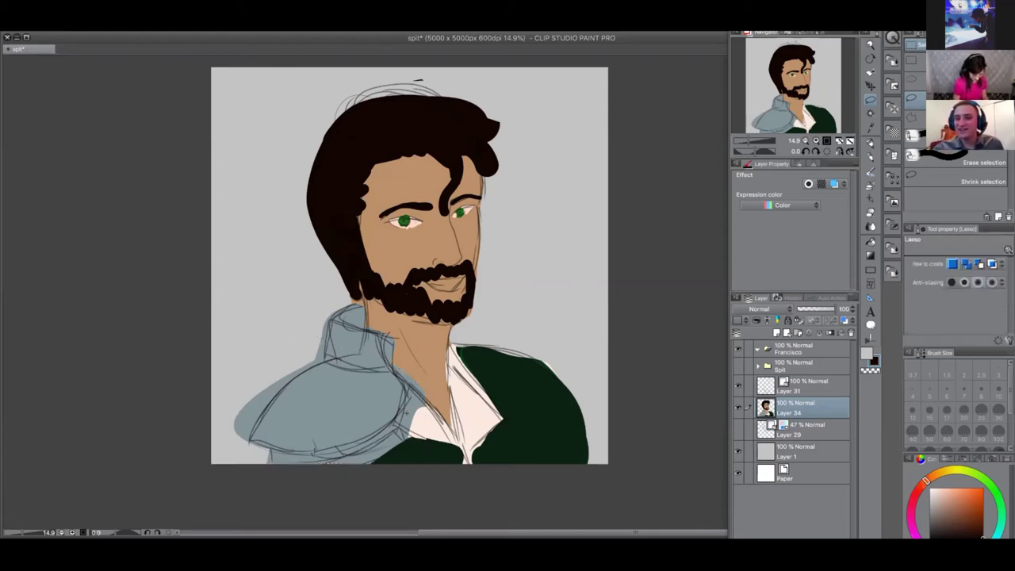
Lasso the shoulder's sketch lines on Layer 31 and free-transform them outward to match the widened blue shape
{"action": "left_click", "coordinate": [746, 385]}
{"action": "mouse_move", "coordinate": [423, 370]}
{"action": "left_mouse_down"}
{"action": "mouse_move", "coordinate": [227, 428]}
{"action": "mouse_move", "coordinate": [435, 429]}
{"action": "left_mouse_up"}
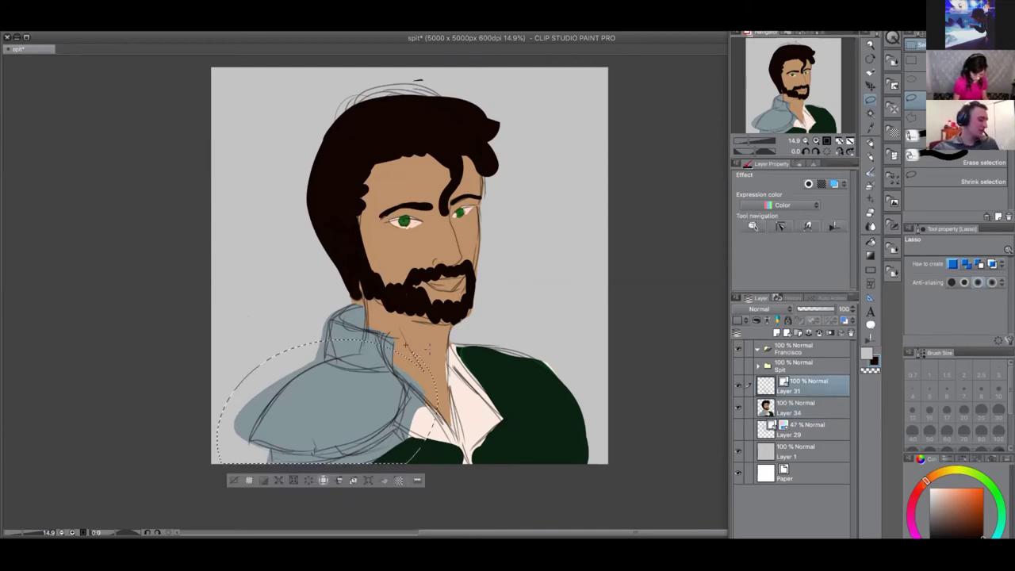
{"action": "left_click", "coordinate": [154, 26]}
{"action": "mouse_move", "coordinate": [254, 192]}
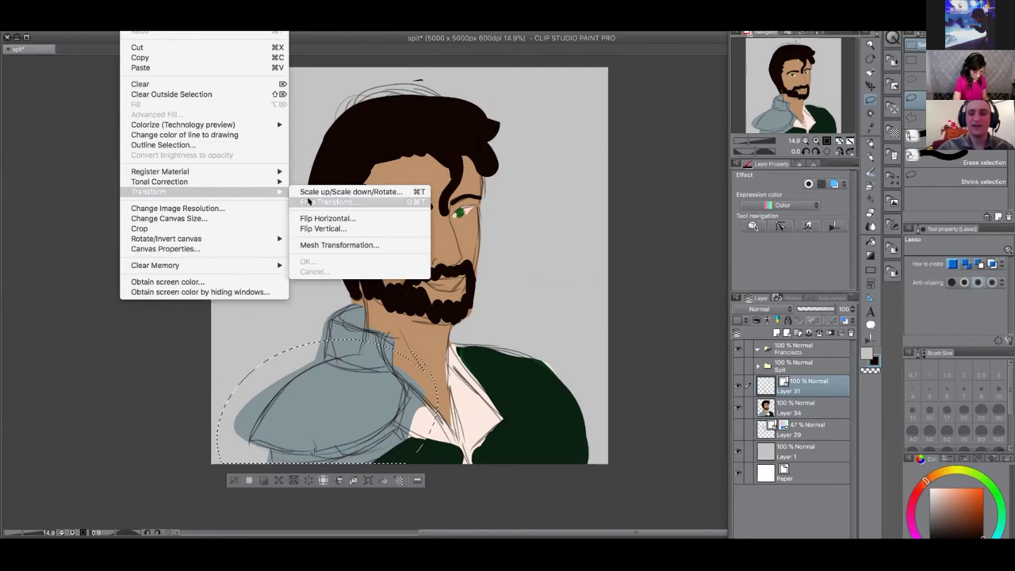
{"action": "left_click", "coordinate": [310, 201]}
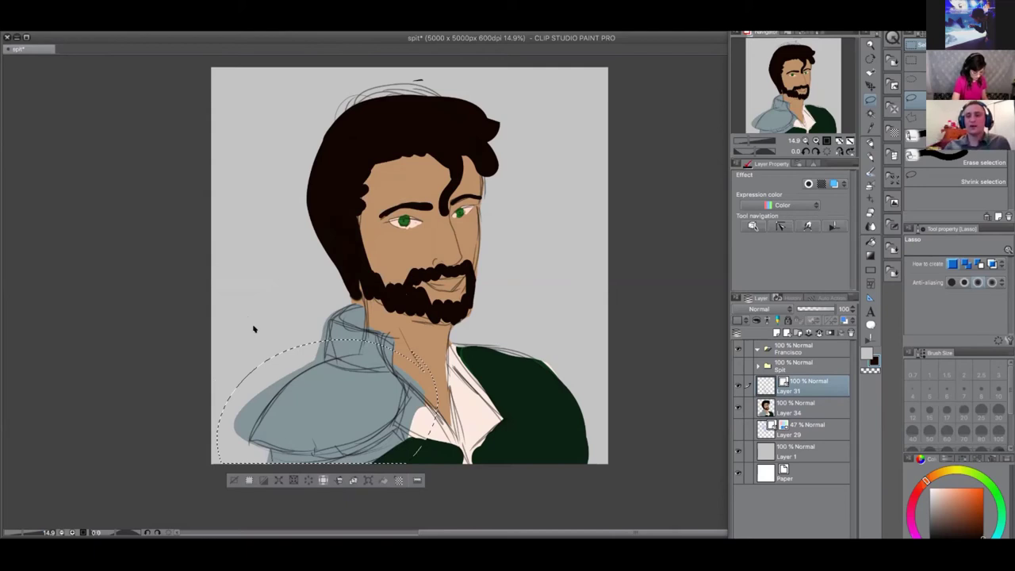
{"action": "key", "text": "ctrl+t"}
{"action": "left_click_drag", "start_coordinate": [214, 340], "coordinate": [205, 335]}
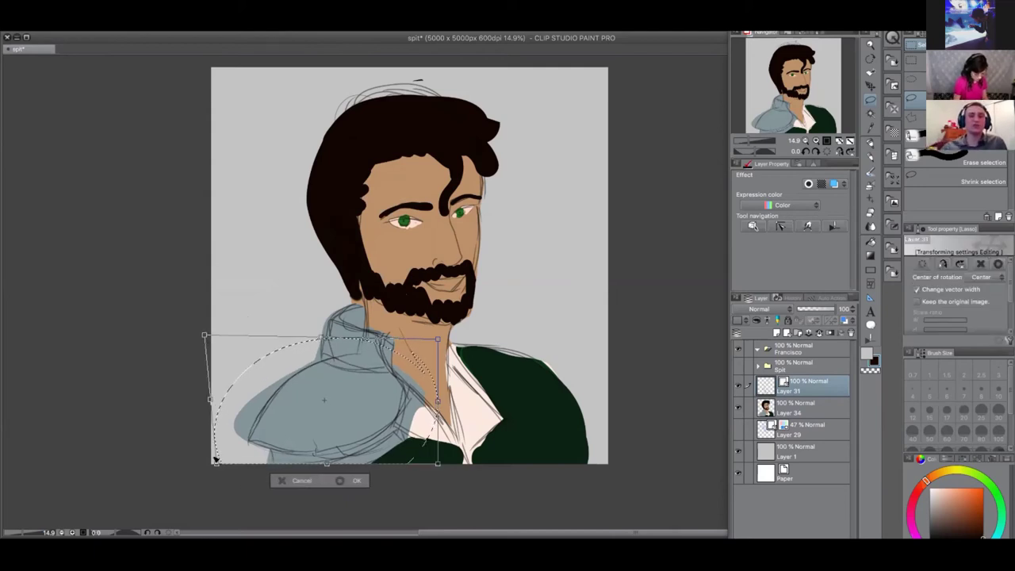
{"action": "left_click_drag", "start_coordinate": [201, 453], "coordinate": [197, 456]}
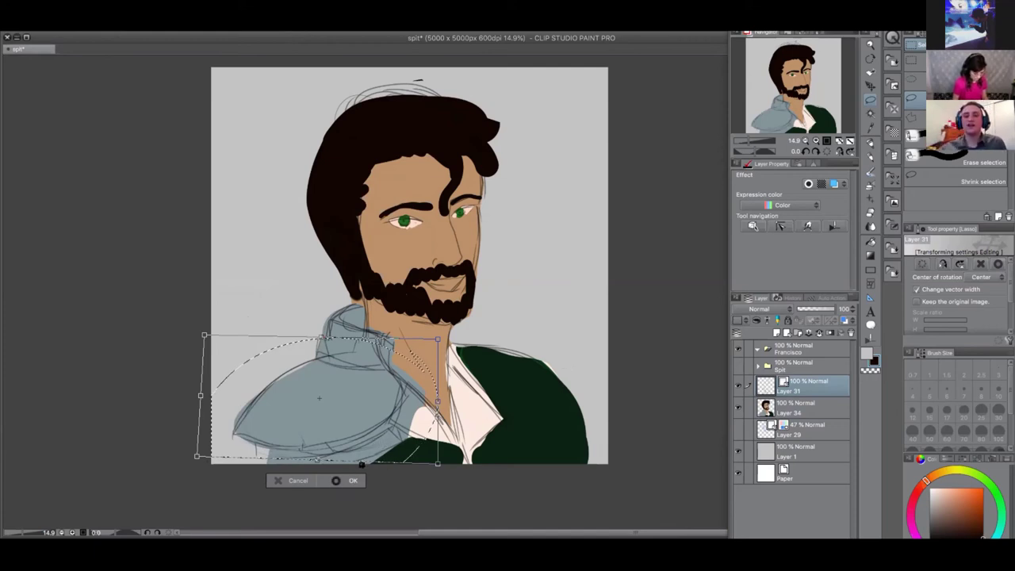
{"action": "key", "text": "Return"}
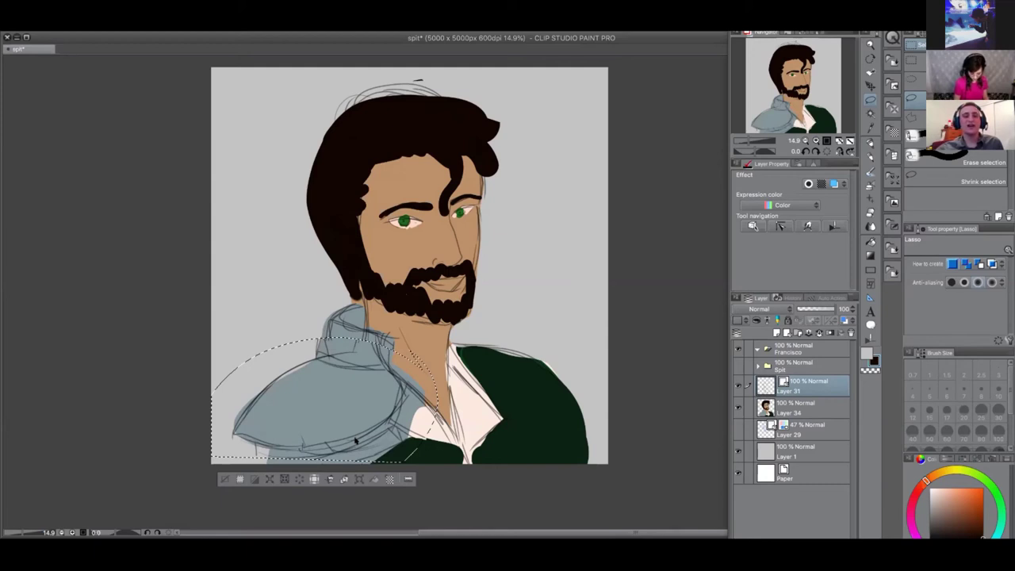
Fine-tune the transform of the shoulder's sketch lines and clear the selection
{"action": "key", "text": "ctrl+t"}
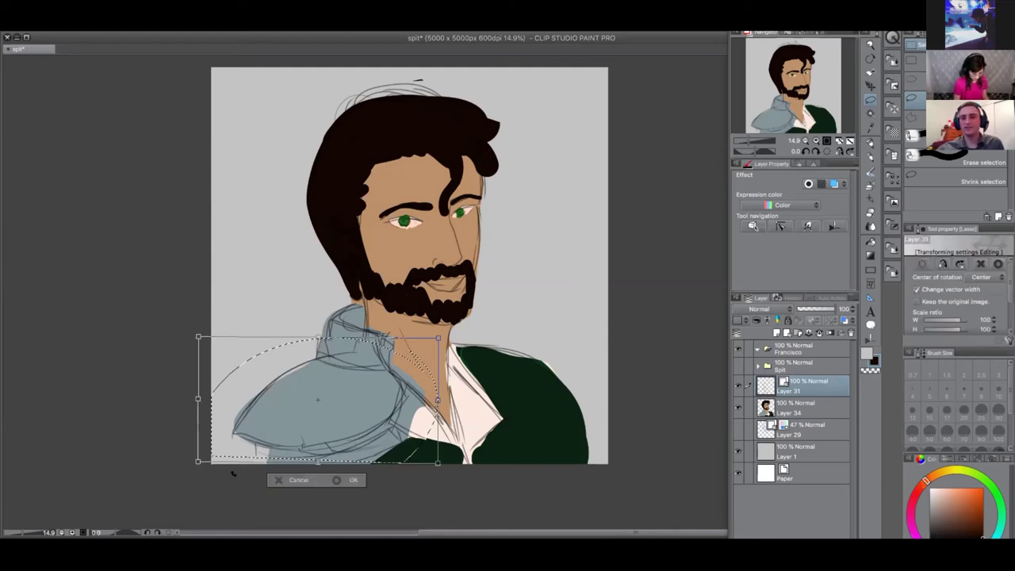
{"action": "left_click", "coordinate": [353, 480]}
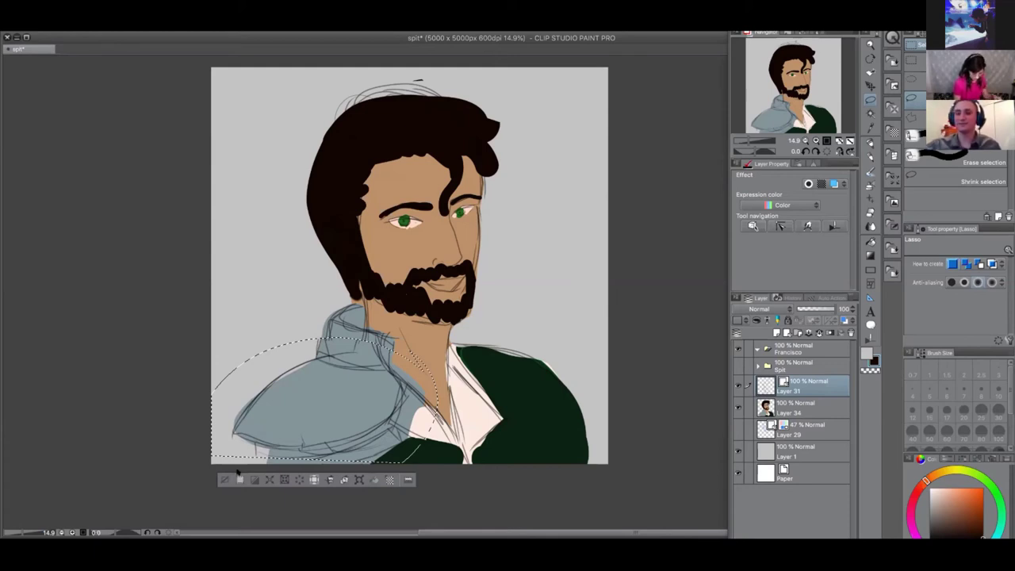
{"action": "left_click", "coordinate": [239, 478]}
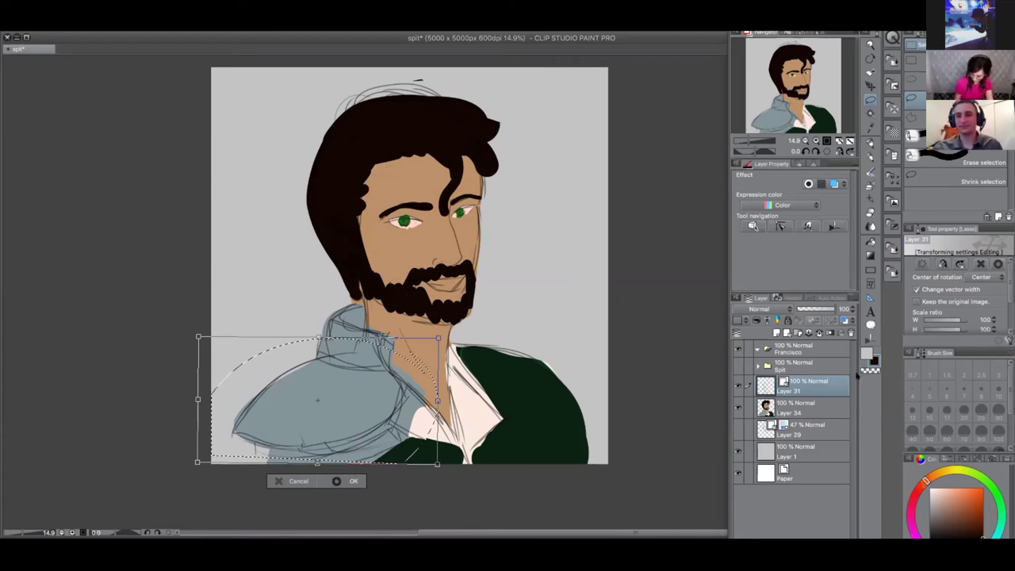
{"action": "left_click", "coordinate": [343, 481]}
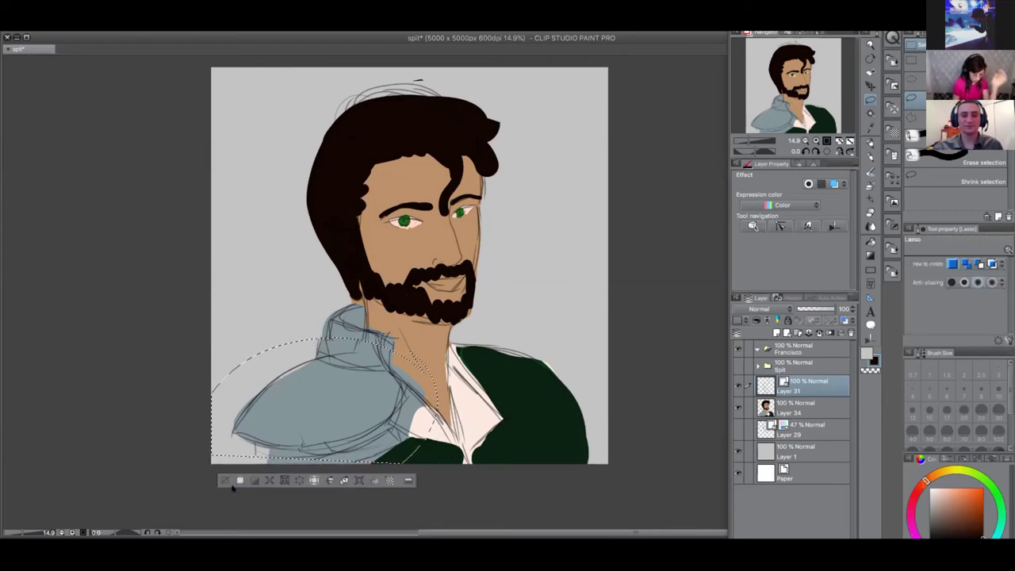
{"action": "left_click", "coordinate": [258, 460]}
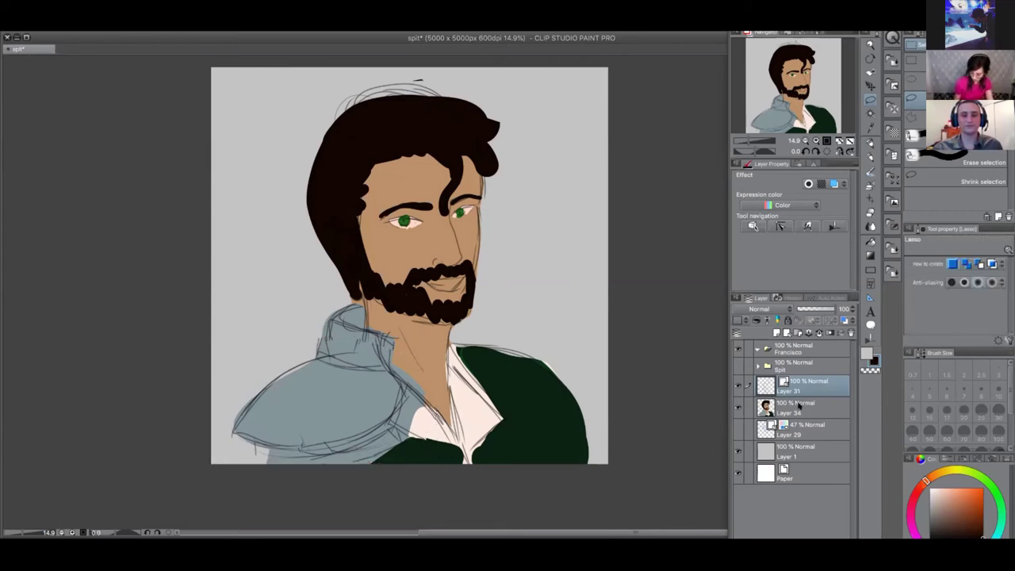
With the Hard eraser enlarged to 500, erase the loose sketch lines above the hair on Layer 31 and the stray dark mark on Layer 34
{"action": "left_click", "coordinate": [867, 215]}
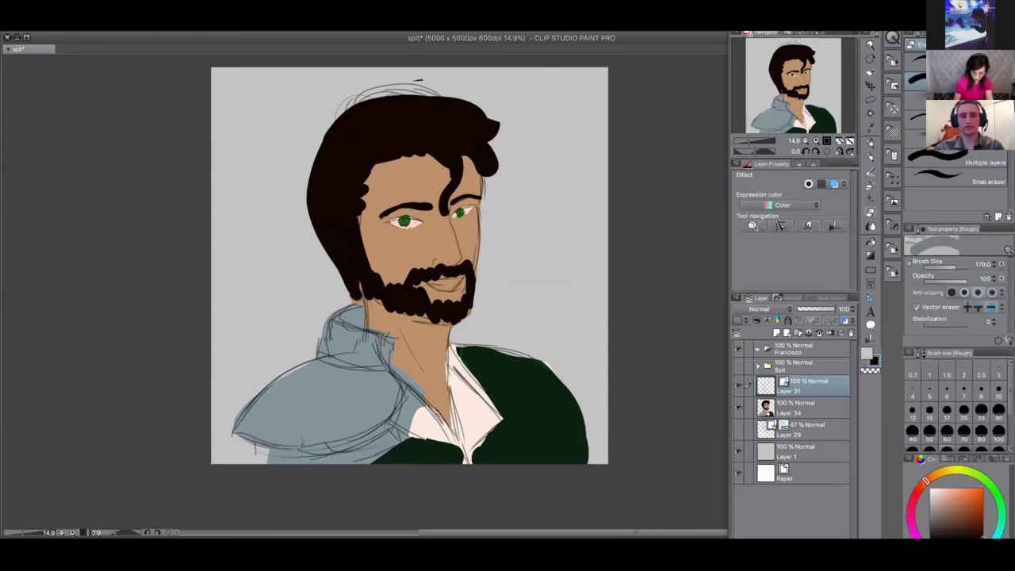
{"action": "left_click", "coordinate": [916, 62]}
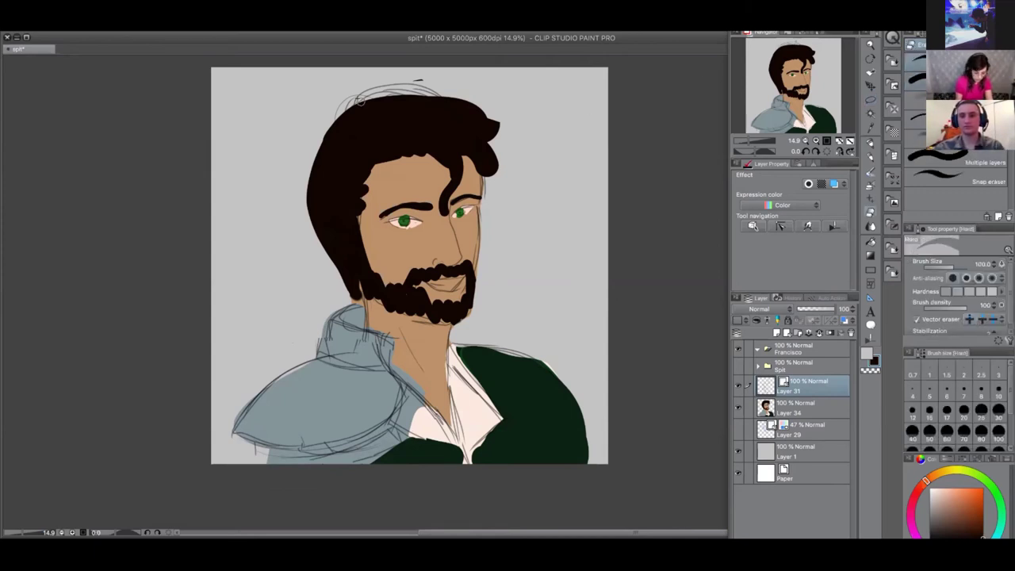
{"action": "key", "text": "]"}
{"action": "key", "text": "]"}
{"action": "key", "text": "]"}
{"action": "key", "text": "]"}
{"action": "left_click_drag", "start_coordinate": [396, 84], "coordinate": [453, 90]}
{"action": "mouse_move", "coordinate": [336, 104]}
{"action": "left_mouse_down"}
{"action": "mouse_move", "coordinate": [399, 85]}
{"action": "mouse_move", "coordinate": [352, 94]}
{"action": "mouse_move", "coordinate": [361, 88]}
{"action": "mouse_move", "coordinate": [327, 121]}
{"action": "left_mouse_up"}
{"action": "key", "text": "]"}
{"action": "key", "text": "]"}
{"action": "key", "text": "]"}
{"action": "key", "text": "]"}
{"action": "left_click_drag", "start_coordinate": [435, 88], "coordinate": [412, 84]}
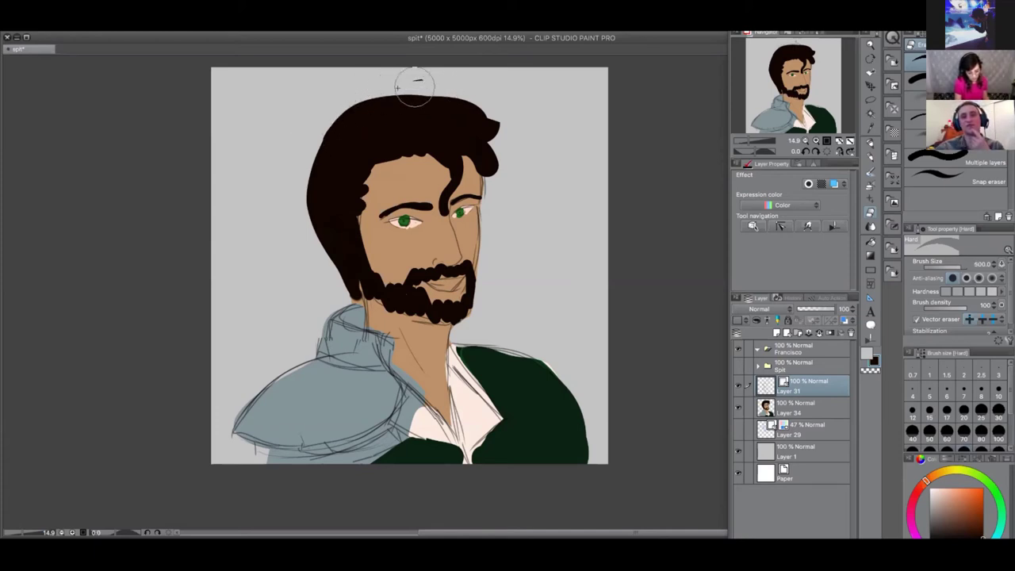
{"action": "left_click", "coordinate": [797, 405]}
{"action": "left_click_drag", "start_coordinate": [412, 78], "coordinate": [424, 73]}
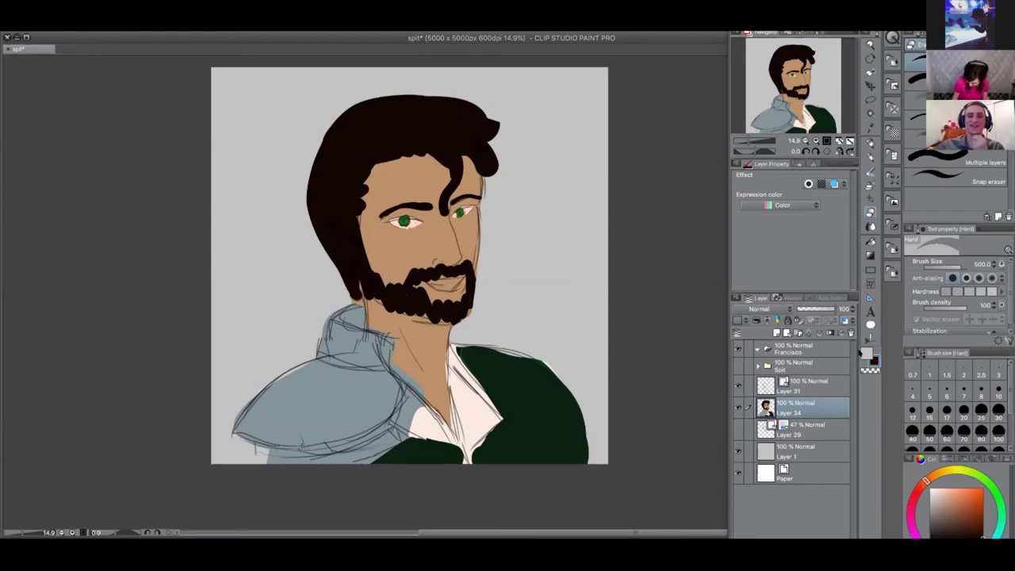
Sample the off-white of the far eye and fill the smile's teeth on Layer 34 using the Turnip pen at size 40
{"action": "left_click", "coordinate": [870, 127]}
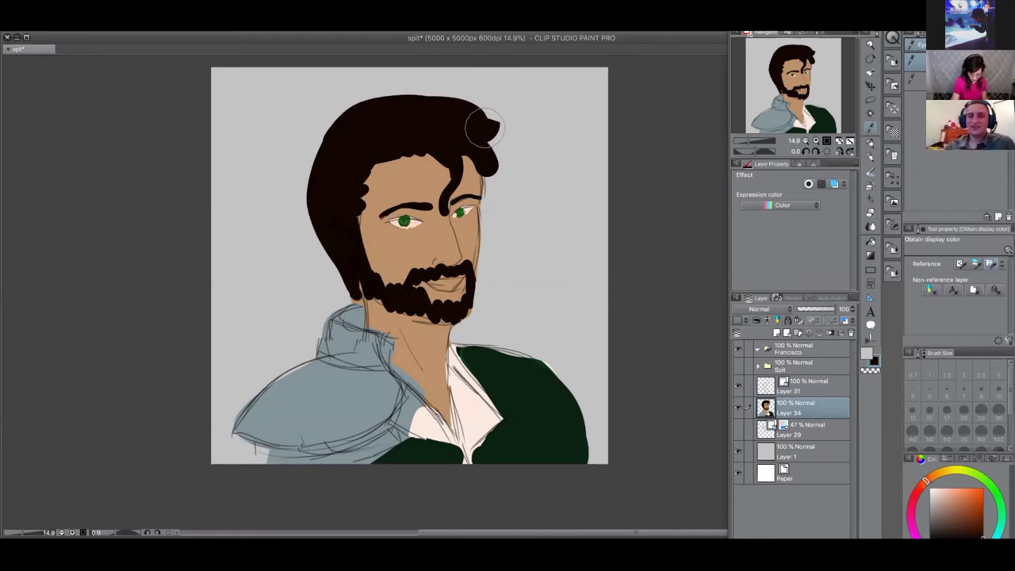
{"action": "left_click", "coordinate": [471, 204]}
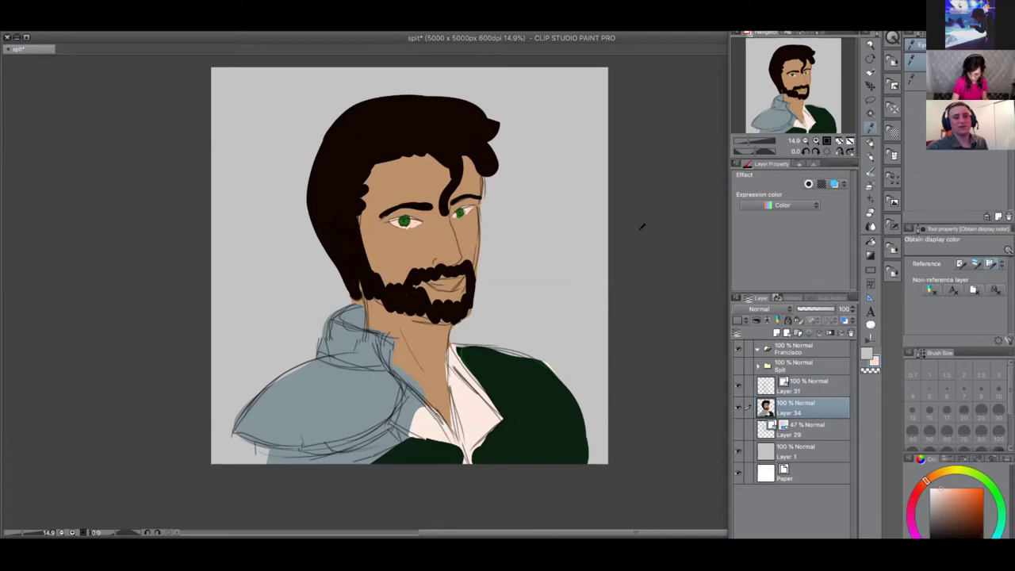
{"action": "left_click", "coordinate": [870, 144]}
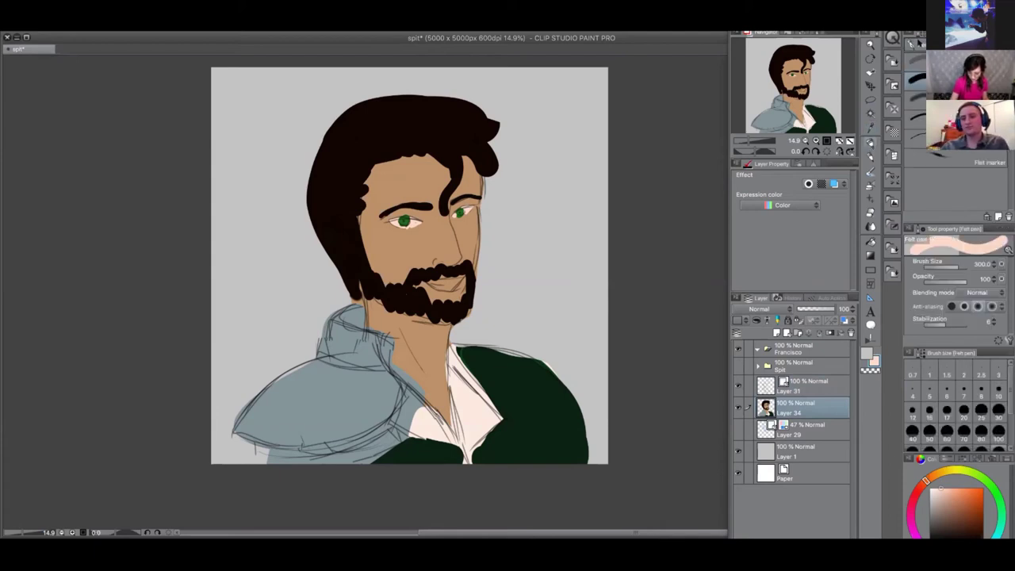
{"action": "left_click", "coordinate": [918, 42]}
{"action": "scroll", "coordinate": [476, 238], "scroll_direction": "up", "scroll_amount": 5}
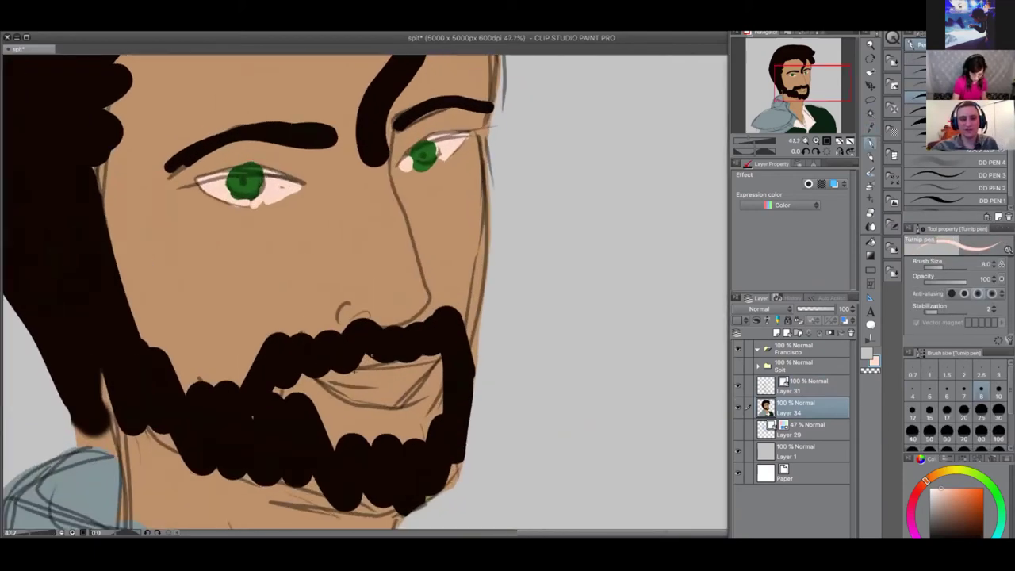
{"action": "key", "text": "bracketright"}
{"action": "key", "text": "bracketright"}
{"action": "key", "text": "bracketright"}
{"action": "key", "text": "bracketright"}
{"action": "key", "text": "bracketright"}
{"action": "key", "text": "bracketright"}
{"action": "key", "text": "bracketright"}
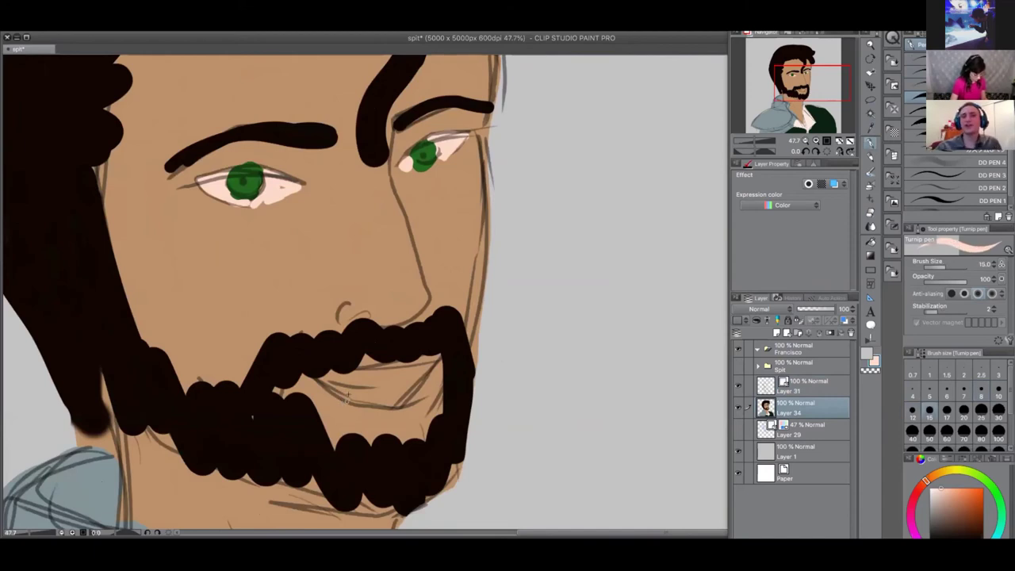
{"action": "mouse_move", "coordinate": [330, 378]}
{"action": "left_mouse_down"}
{"action": "mouse_move", "coordinate": [376, 403]}
{"action": "mouse_move", "coordinate": [400, 400]}
{"action": "mouse_move", "coordinate": [434, 359]}
{"action": "left_mouse_up"}
{"action": "mouse_move", "coordinate": [321, 371]}
{"action": "left_mouse_down"}
{"action": "mouse_move", "coordinate": [436, 354]}
{"action": "mouse_move", "coordinate": [329, 377]}
{"action": "mouse_move", "coordinate": [420, 369]}
{"action": "mouse_move", "coordinate": [335, 381]}
{"action": "mouse_move", "coordinate": [413, 376]}
{"action": "mouse_move", "coordinate": [352, 391]}
{"action": "mouse_move", "coordinate": [409, 381]}
{"action": "mouse_move", "coordinate": [388, 392]}
{"action": "mouse_move", "coordinate": [436, 358]}
{"action": "left_mouse_up"}
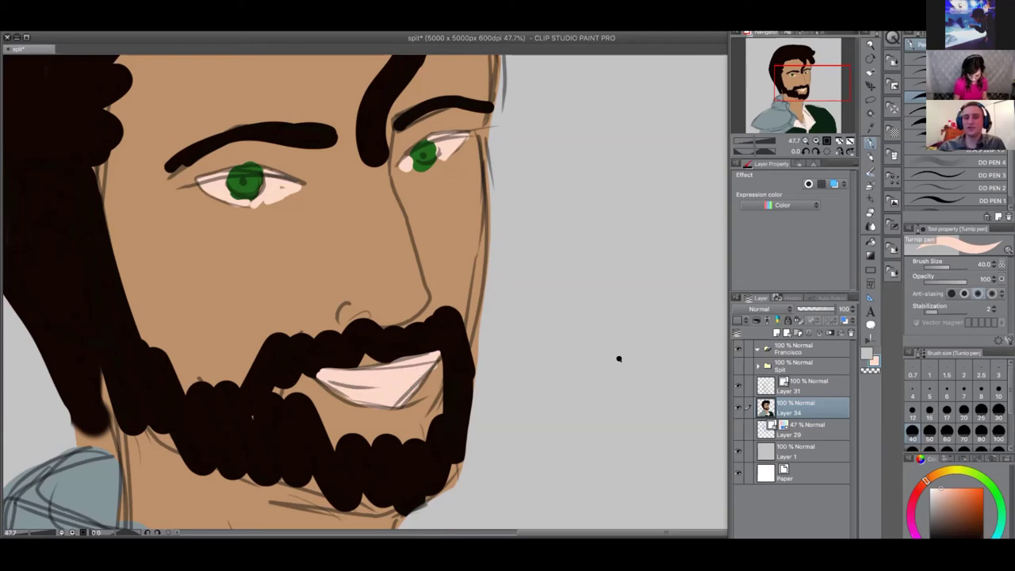
Choose a whiter tone and repaint the teeth, extending them to the near corner of the mouth
{"action": "scroll", "coordinate": [618, 360], "scroll_direction": "down", "scroll_amount": 2}
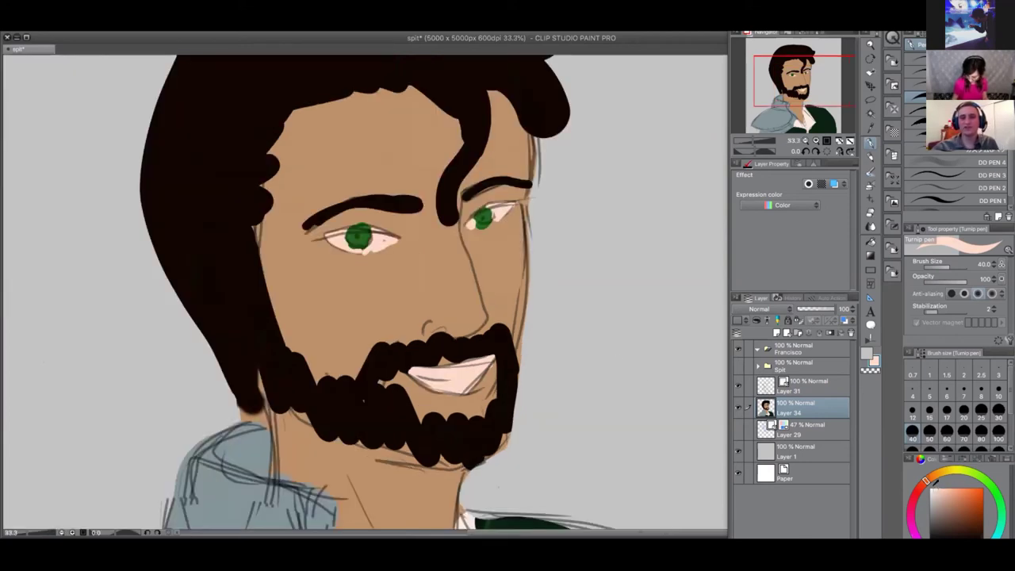
{"action": "left_click_drag", "start_coordinate": [405, 372], "coordinate": [480, 361]}
{"action": "mouse_move", "coordinate": [409, 374]}
{"action": "left_mouse_down"}
{"action": "mouse_move", "coordinate": [467, 376]}
{"action": "mouse_move", "coordinate": [422, 386]}
{"action": "mouse_move", "coordinate": [447, 380]}
{"action": "left_mouse_up"}
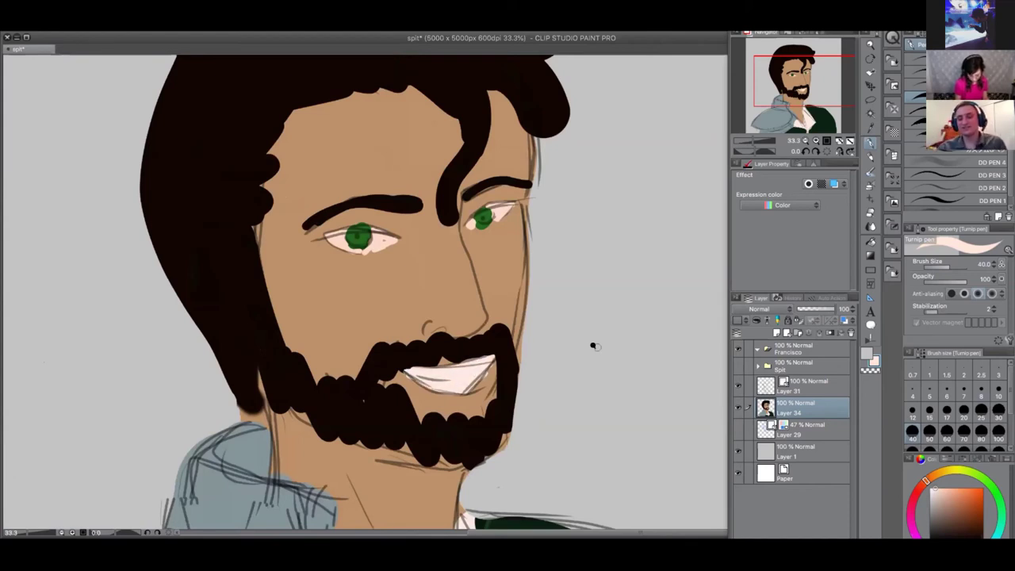
Check the whole portrait and save the spit document
{"action": "scroll", "coordinate": [592, 349], "scroll_direction": "down", "scroll_amount": 3}
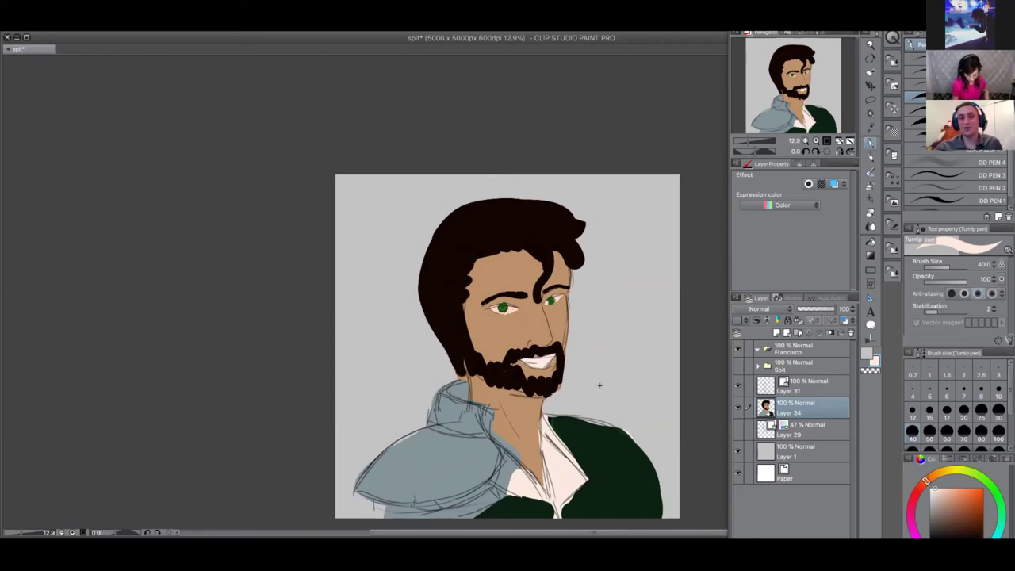
{"action": "left_click_drag", "start_coordinate": [600, 385], "coordinate": [516, 324]}
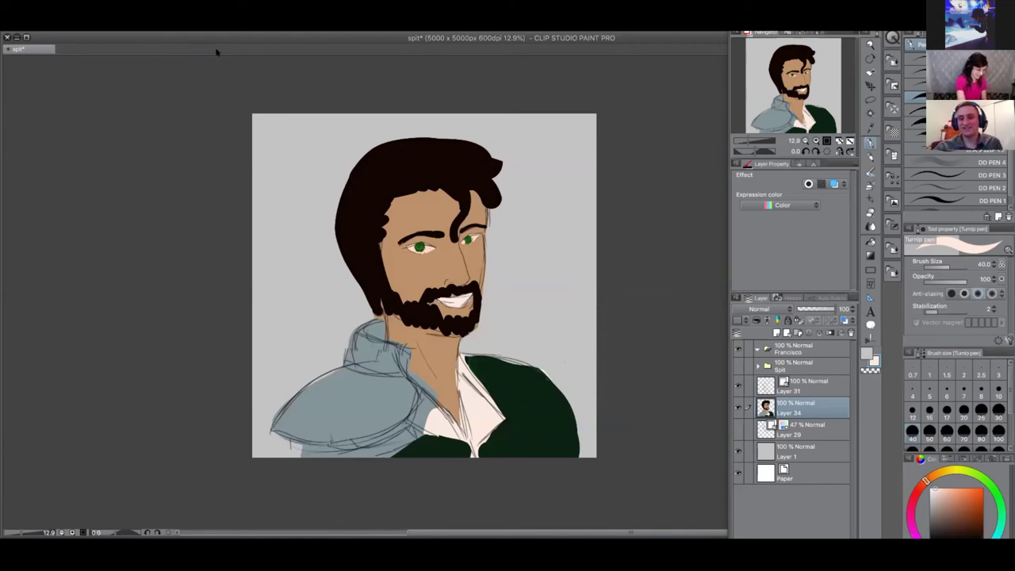
{"action": "left_click", "coordinate": [111, 22]}
{"action": "left_click", "coordinate": [132, 77]}
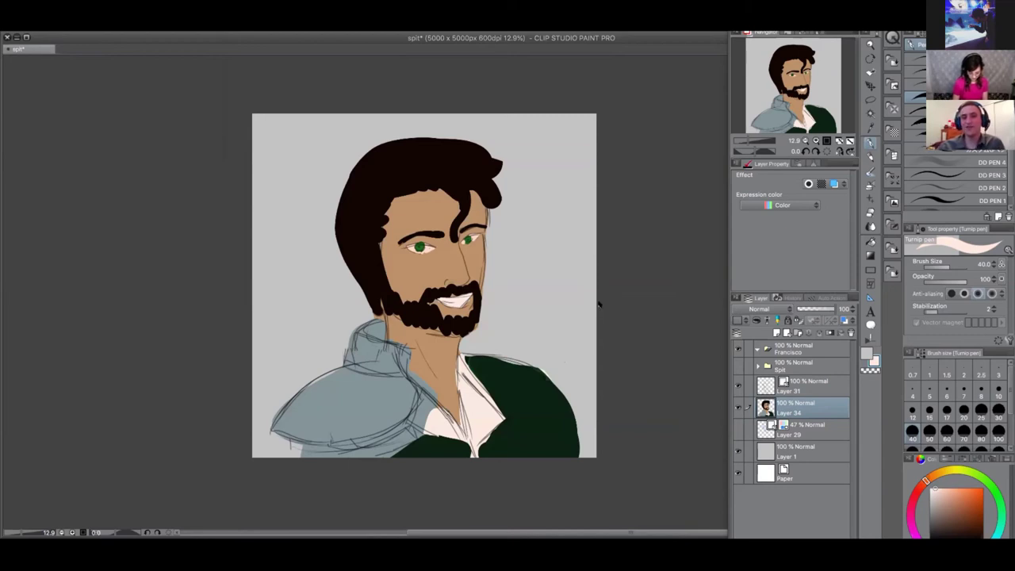
{"action": "key", "text": "ctrl+s"}
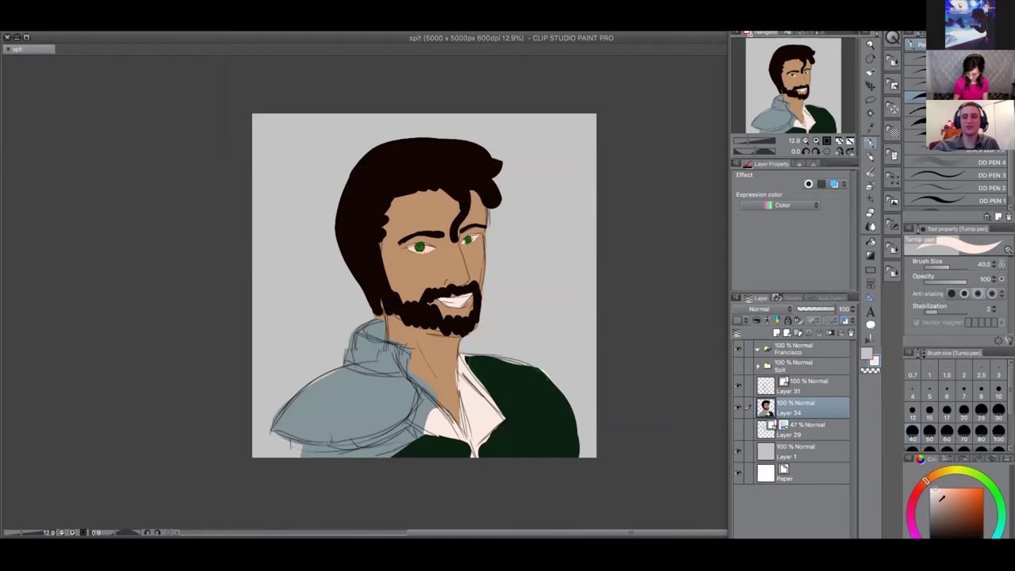
Draw the far eye's upper lash line in black on Layer 34 with the Turnip pen at size 15, and mirror the canvas view
{"action": "key", "text": "x"}
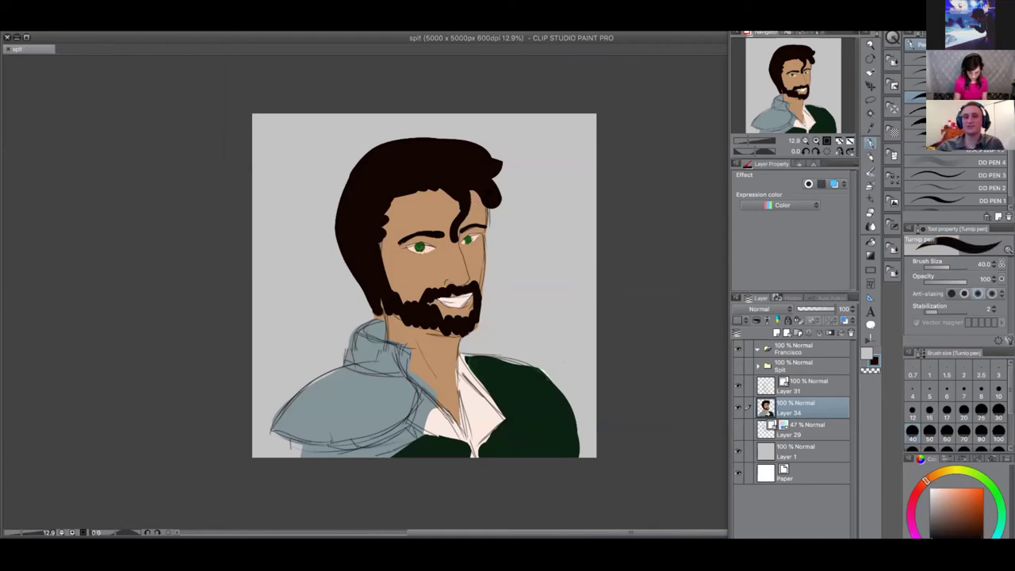
{"action": "scroll", "coordinate": [474, 209], "scroll_direction": "up", "scroll_amount": 8}
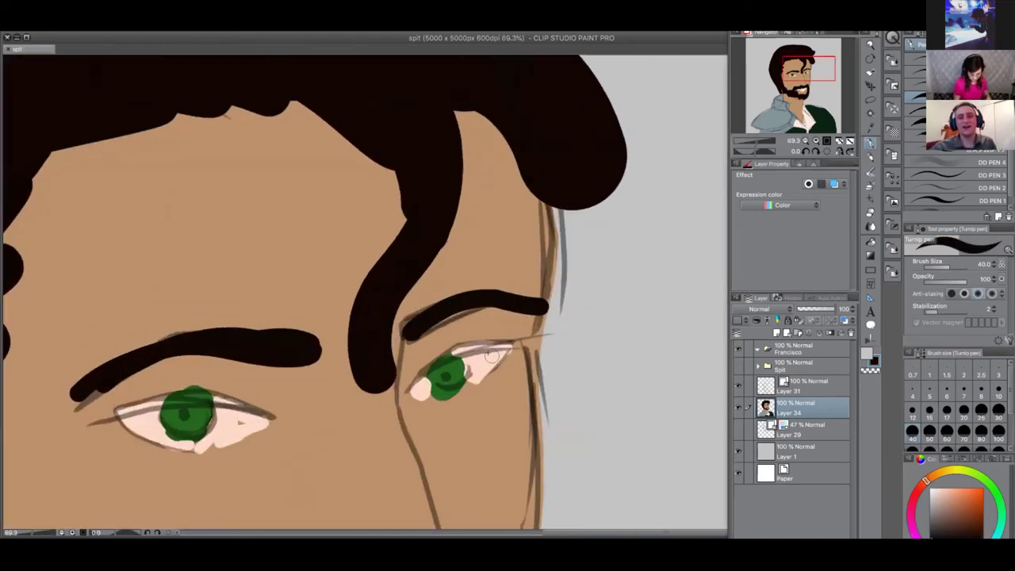
{"action": "left_click", "coordinate": [930, 410]}
{"action": "left_click_drag", "start_coordinate": [409, 390], "coordinate": [513, 345]}
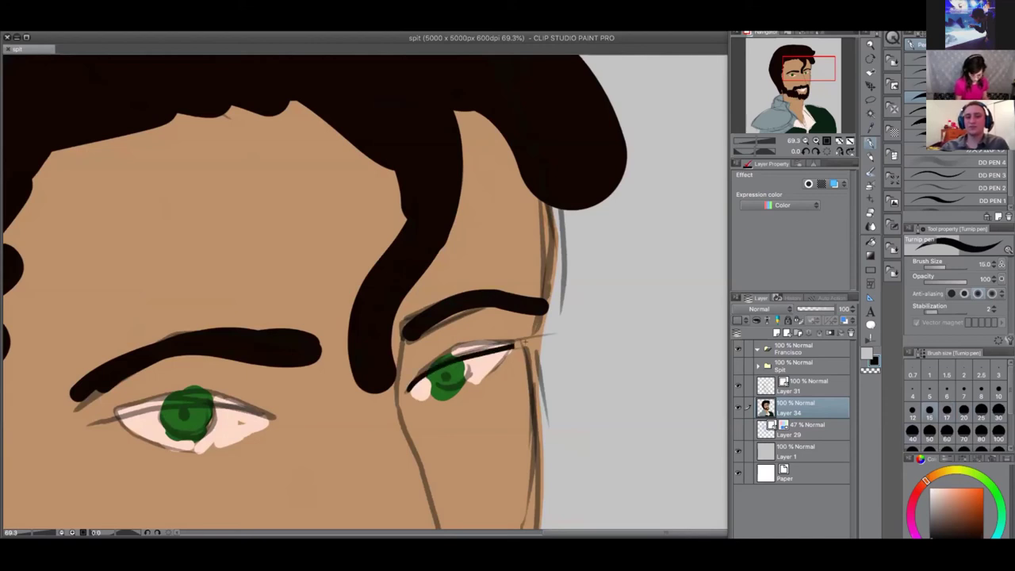
{"action": "left_click_drag", "start_coordinate": [410, 386], "coordinate": [544, 342]}
{"action": "left_click_drag", "start_coordinate": [449, 357], "coordinate": [524, 345]}
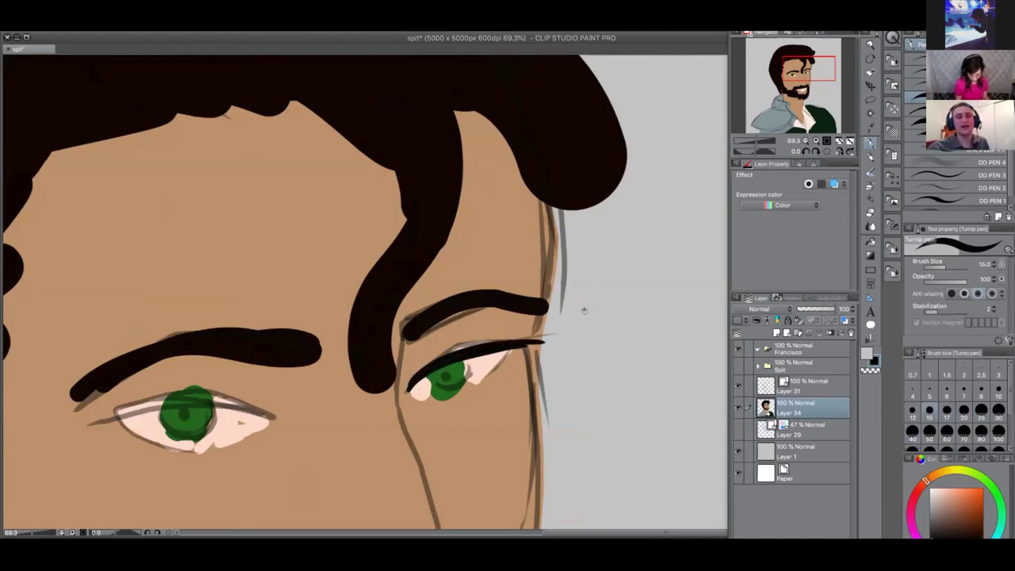
{"action": "left_click", "coordinate": [840, 152]}
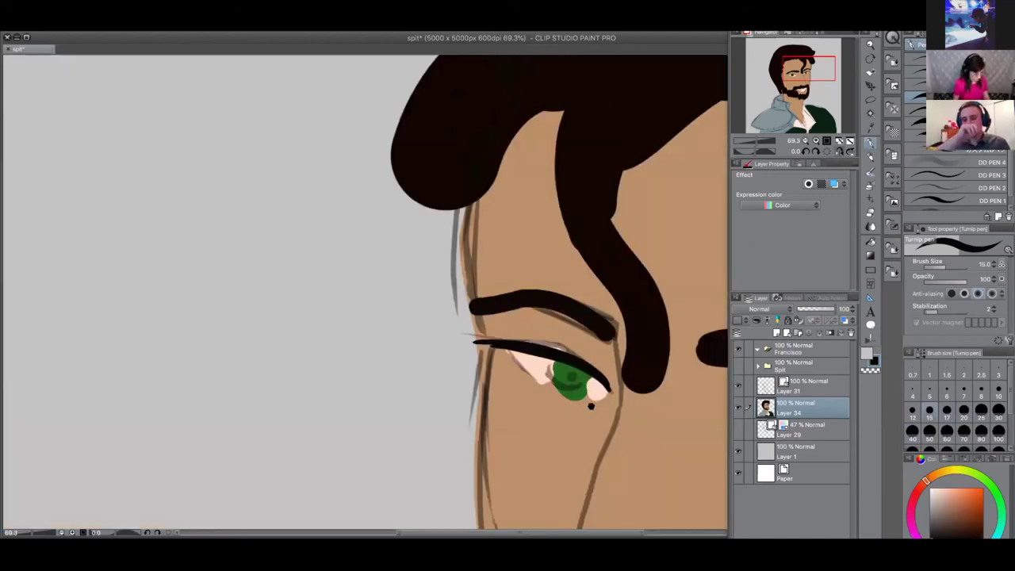
{"action": "left_click_drag", "start_coordinate": [590, 406], "coordinate": [353, 416]}
{"action": "left_click_drag", "start_coordinate": [509, 427], "coordinate": [673, 433]}
{"action": "mouse_move", "coordinate": [514, 419]}
{"action": "left_mouse_down"}
{"action": "mouse_move", "coordinate": [672, 431]}
{"action": "mouse_move", "coordinate": [626, 402]}
{"action": "mouse_move", "coordinate": [690, 436]}
{"action": "left_mouse_up"}
{"action": "left_click_drag", "start_coordinate": [561, 422], "coordinate": [647, 414]}
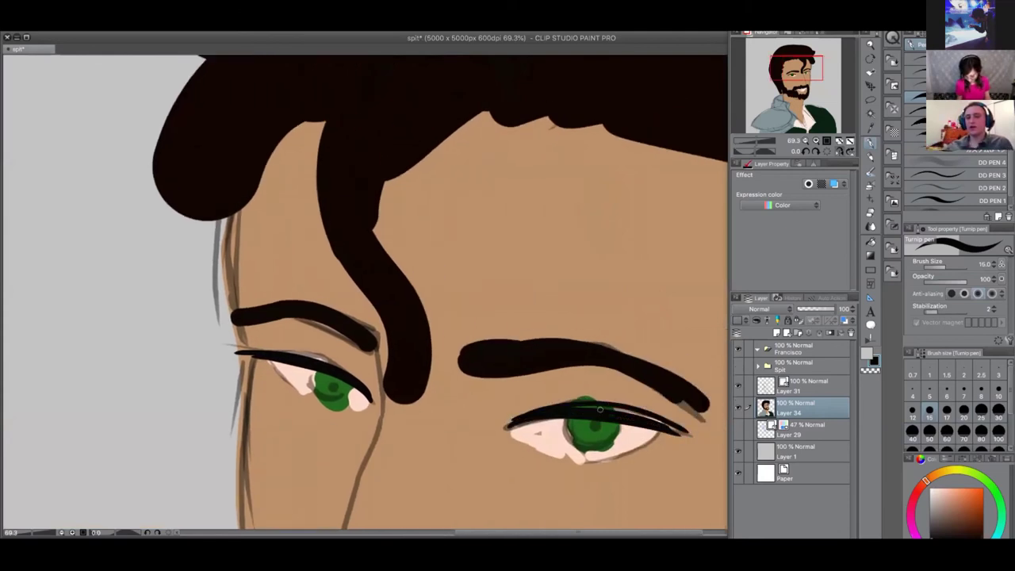
{"action": "scroll", "coordinate": [636, 387], "scroll_direction": "down", "scroll_amount": 4}
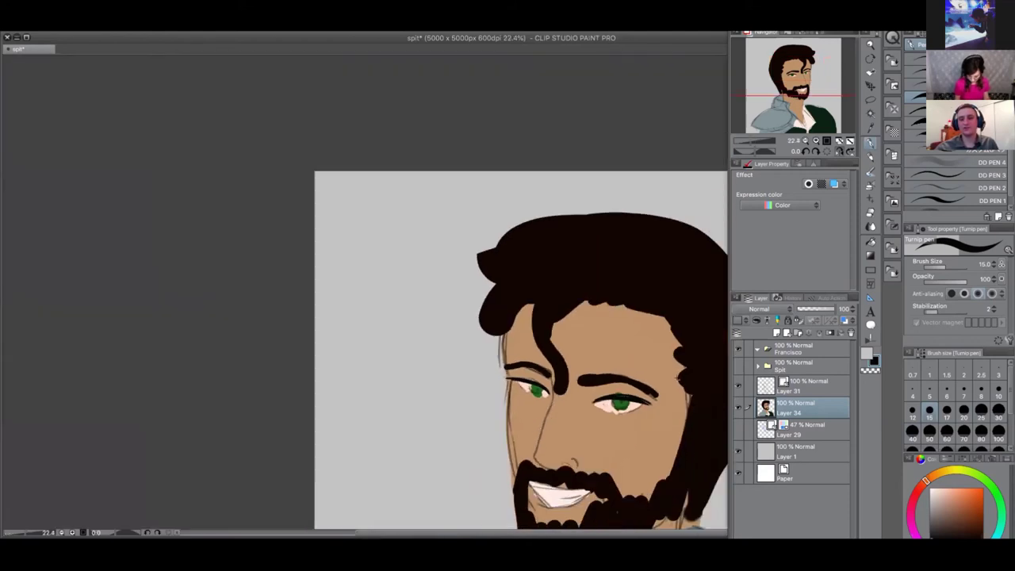
{"action": "key", "text": "super+z"}
{"action": "key", "text": "super+z"}
{"action": "key", "text": "super+z"}
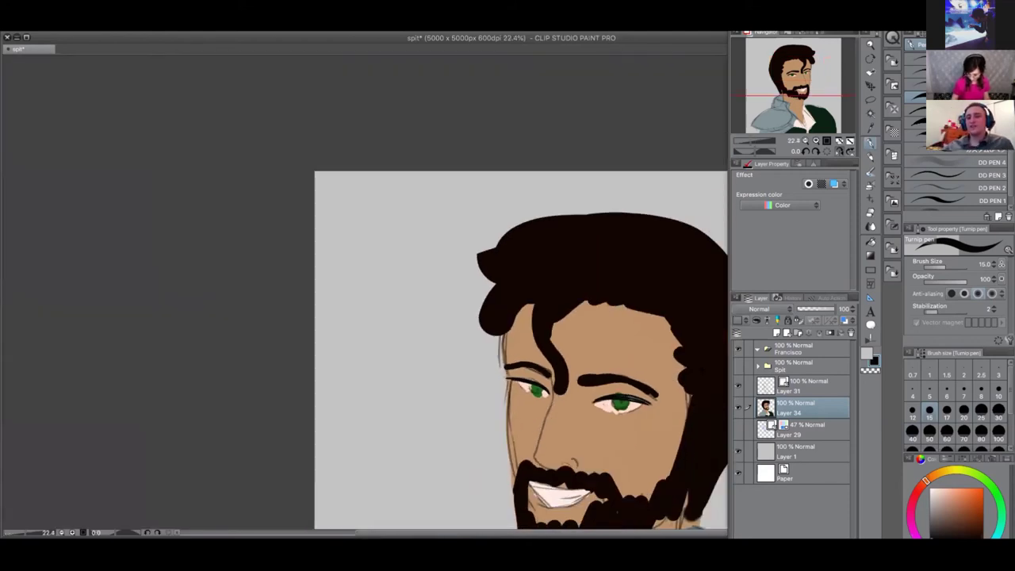
Draw the near eye's thick upper lash line in black and add thin eyelid creases above both eyes
{"action": "left_click_drag", "start_coordinate": [620, 418], "coordinate": [552, 394]}
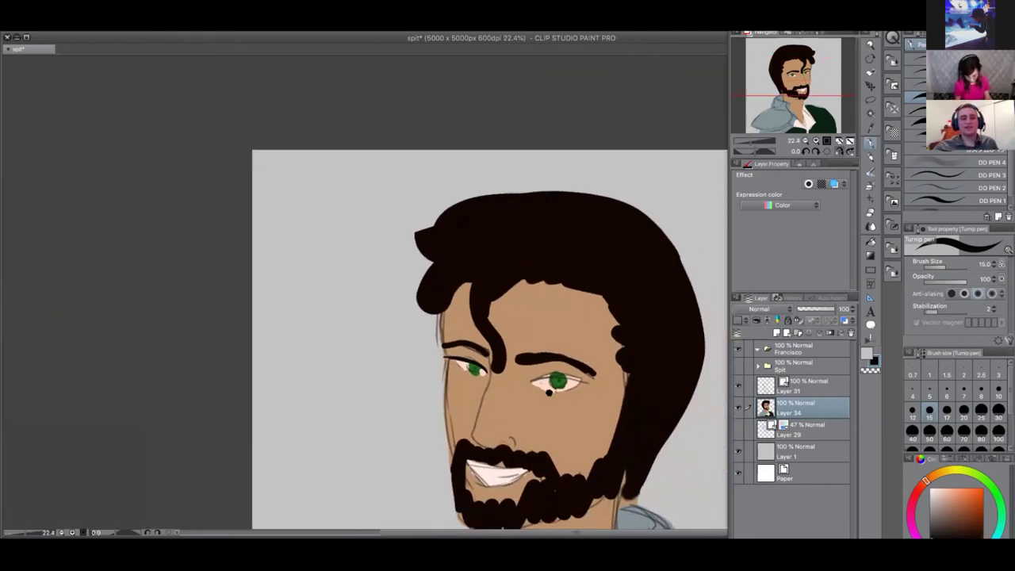
{"action": "scroll", "coordinate": [567, 398], "scroll_direction": "up", "scroll_amount": 4}
{"action": "mouse_move", "coordinate": [471, 350]}
{"action": "left_mouse_down"}
{"action": "mouse_move", "coordinate": [542, 333]}
{"action": "mouse_move", "coordinate": [586, 350]}
{"action": "mouse_move", "coordinate": [475, 341]}
{"action": "left_mouse_up"}
{"action": "mouse_move", "coordinate": [585, 338]}
{"action": "left_mouse_down"}
{"action": "mouse_move", "coordinate": [631, 350]}
{"action": "mouse_move", "coordinate": [502, 331]}
{"action": "mouse_move", "coordinate": [469, 349]}
{"action": "left_mouse_up"}
{"action": "left_click_drag", "start_coordinate": [259, 284], "coordinate": [325, 297]}
{"action": "left_click_drag", "start_coordinate": [259, 281], "coordinate": [325, 296]}
{"action": "left_click_drag", "start_coordinate": [466, 329], "coordinate": [576, 313]}
{"action": "left_click_drag", "start_coordinate": [361, 306], "coordinate": [262, 274]}
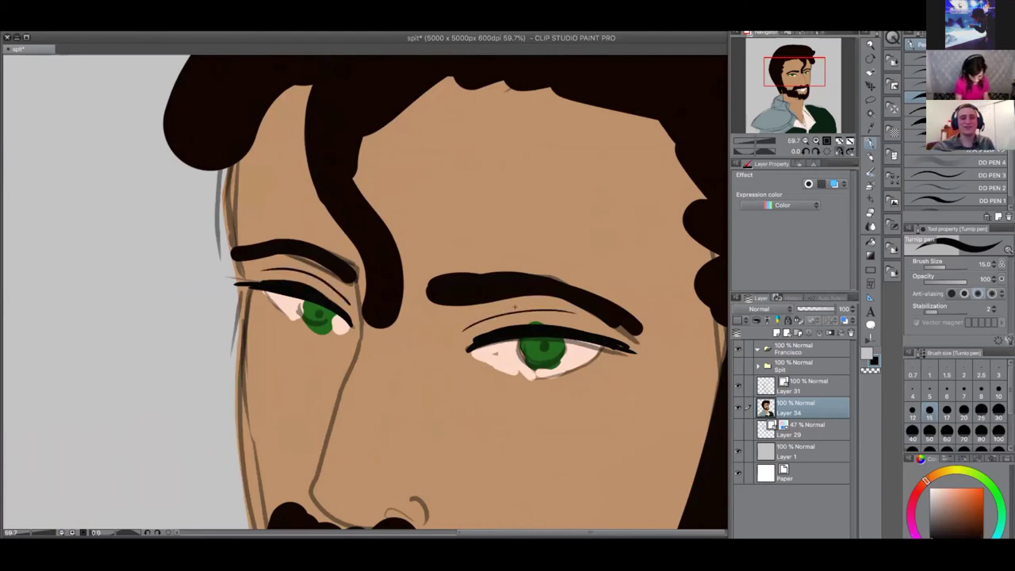
Flip the canvas view back to its original orientation with the whole portrait in sight
{"action": "scroll", "coordinate": [690, 294], "scroll_direction": "down", "scroll_amount": 2}
{"action": "scroll", "coordinate": [690, 294], "scroll_direction": "down", "scroll_amount": 5}
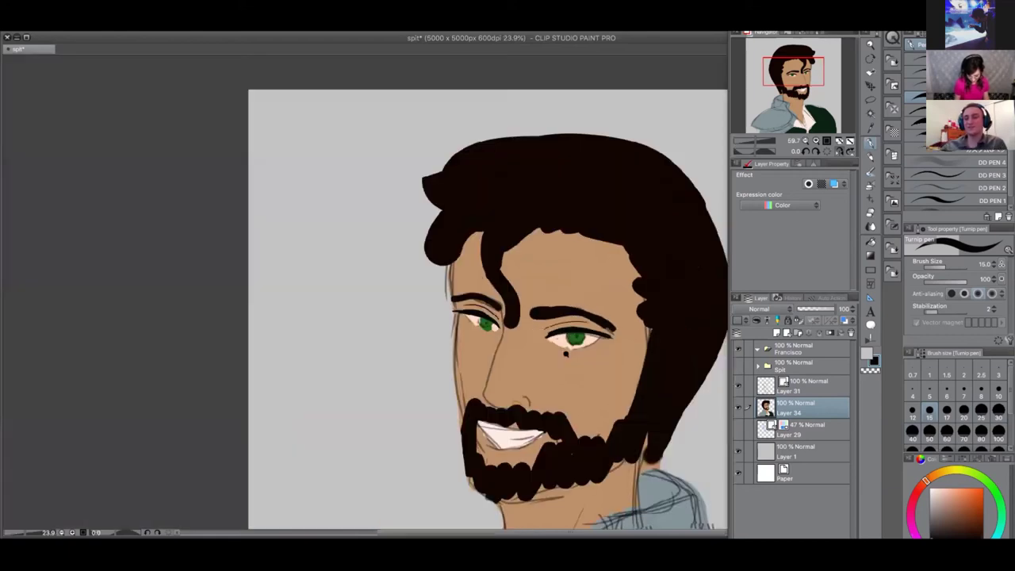
{"action": "left_click", "coordinate": [838, 152]}
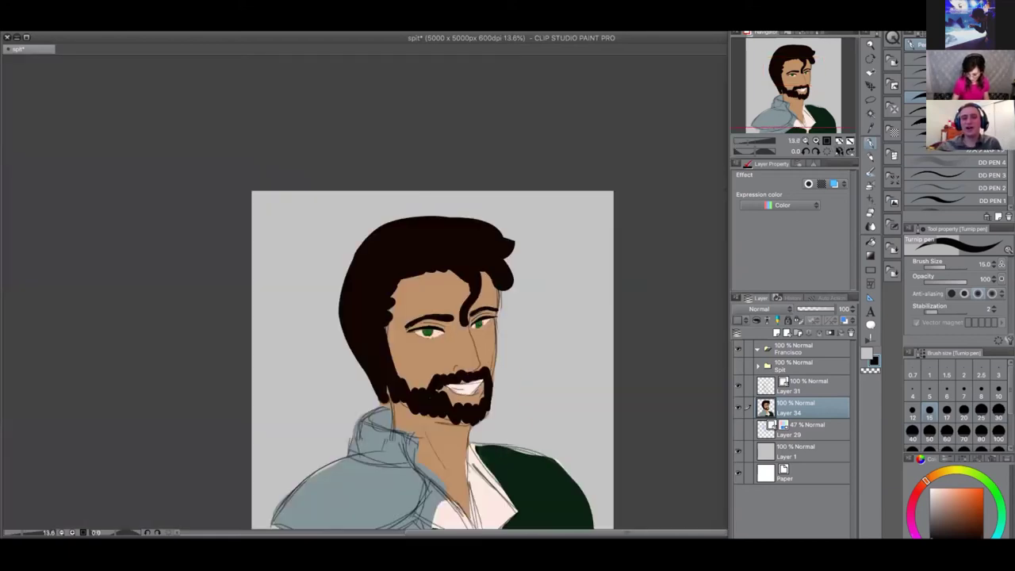
{"action": "left_click_drag", "start_coordinate": [568, 433], "coordinate": [517, 337]}
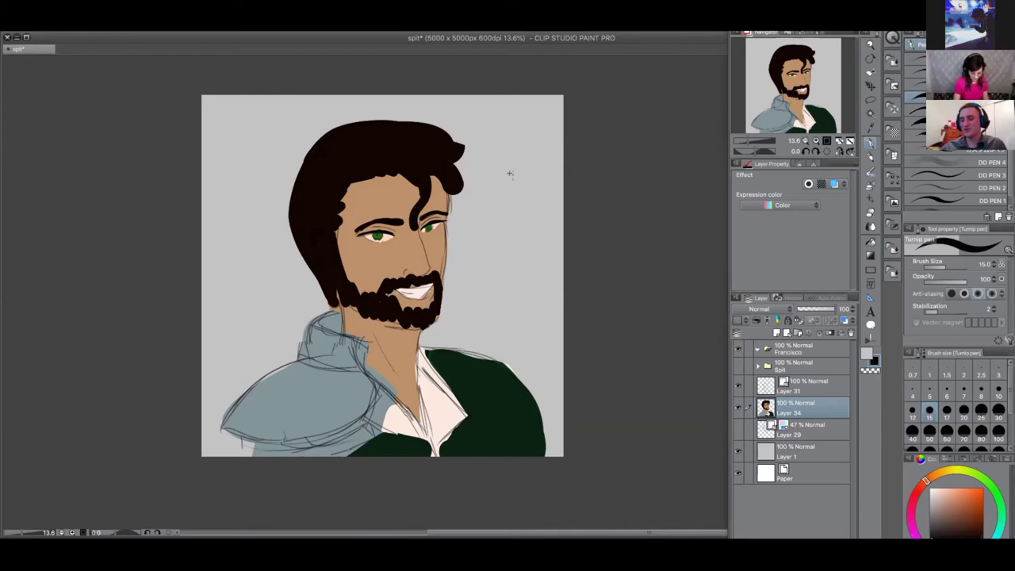
Select the sketch on Layer 31 and hide the painted colours of Layer 34
{"action": "left_click", "coordinate": [739, 407]}
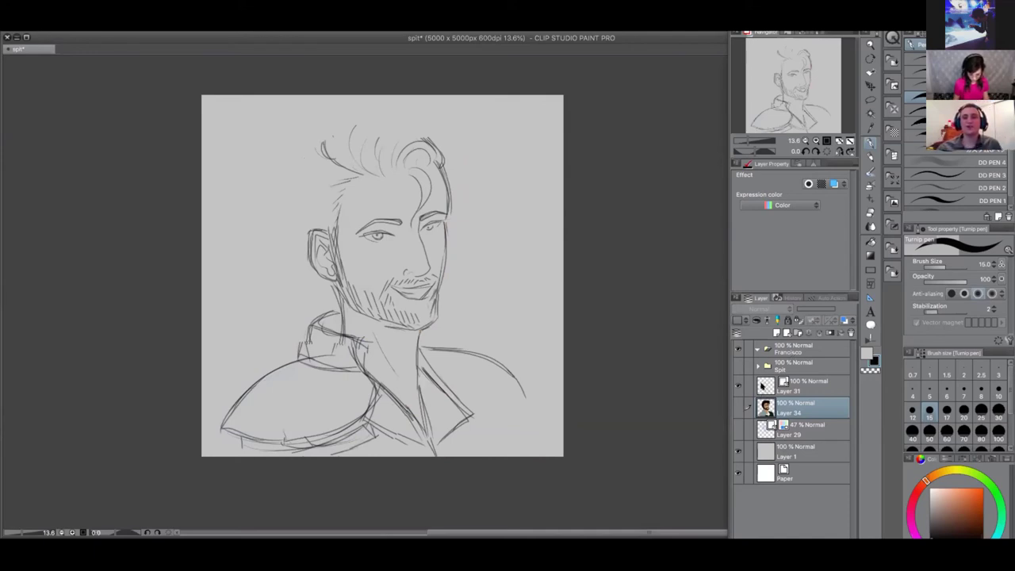
{"action": "left_click", "coordinate": [738, 407]}
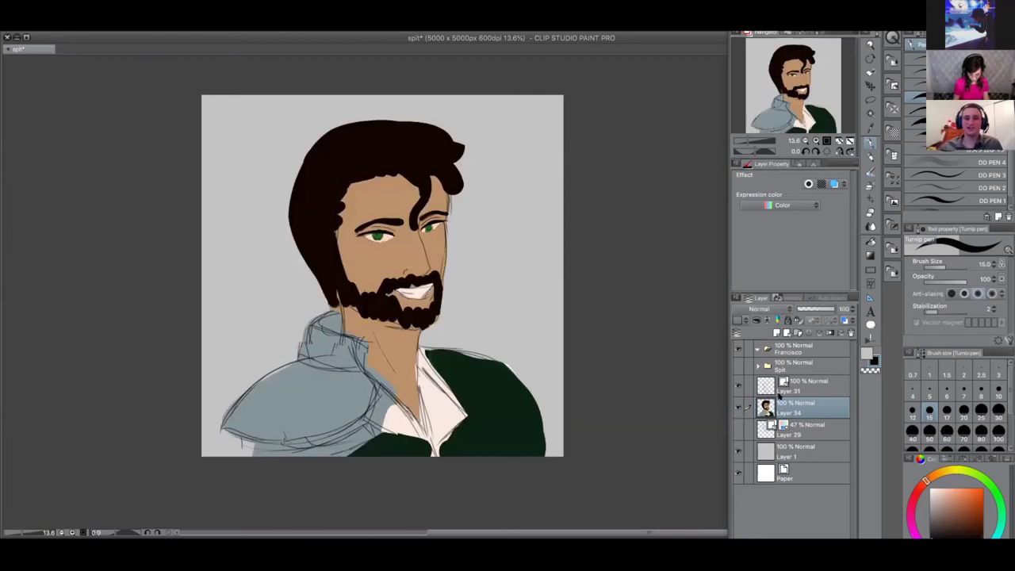
{"action": "left_click", "coordinate": [807, 310]}
{"action": "left_click_drag", "start_coordinate": [807, 309], "coordinate": [861, 309]}
{"action": "left_click", "coordinate": [800, 385]}
{"action": "left_click", "coordinate": [843, 319]}
{"action": "left_click", "coordinate": [843, 320]}
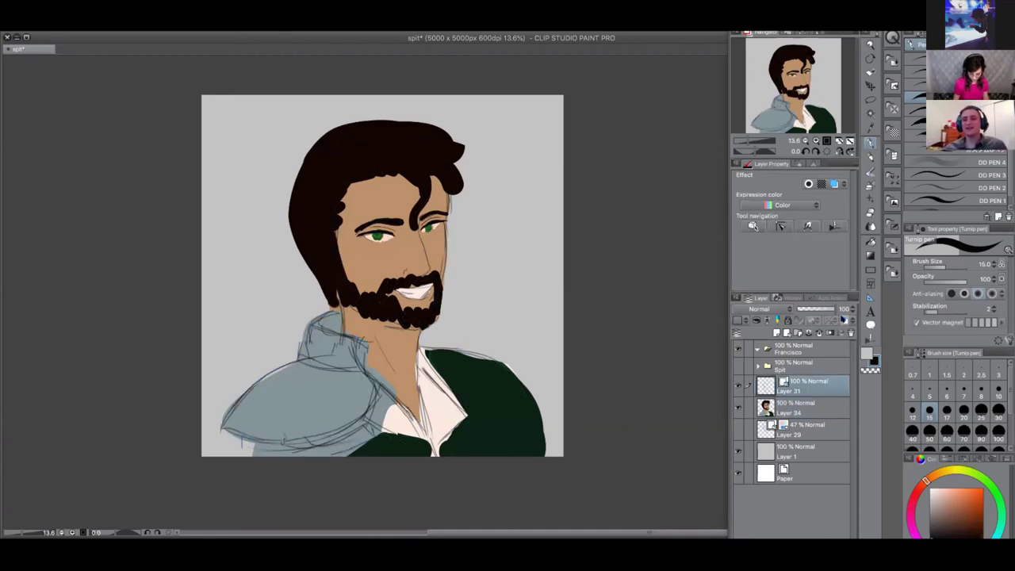
{"action": "left_click", "coordinate": [738, 409]}
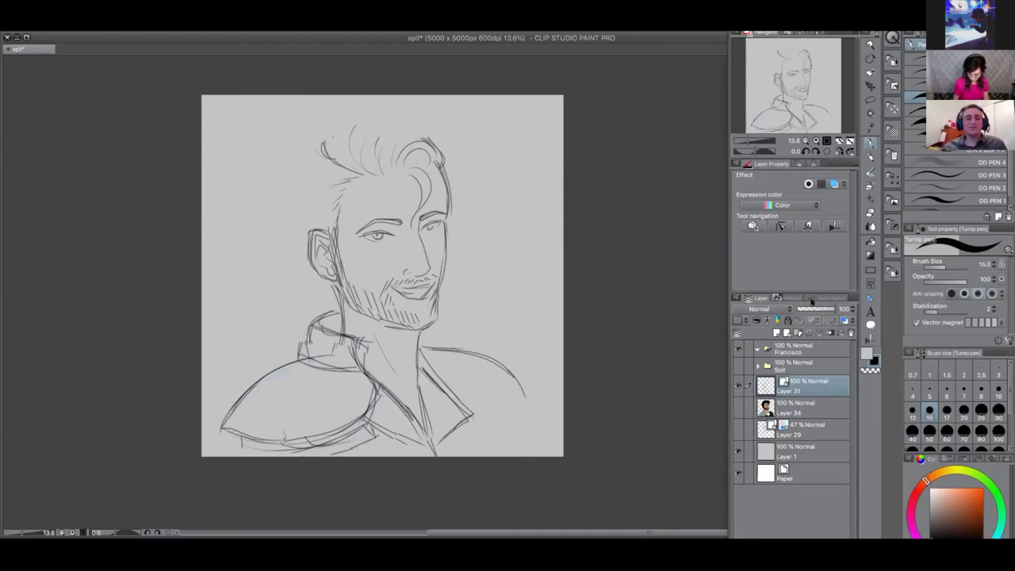
With the pencil at size 30, sketch the top contour of the swept-back hair on Layer 31
{"action": "left_click", "coordinate": [870, 156]}
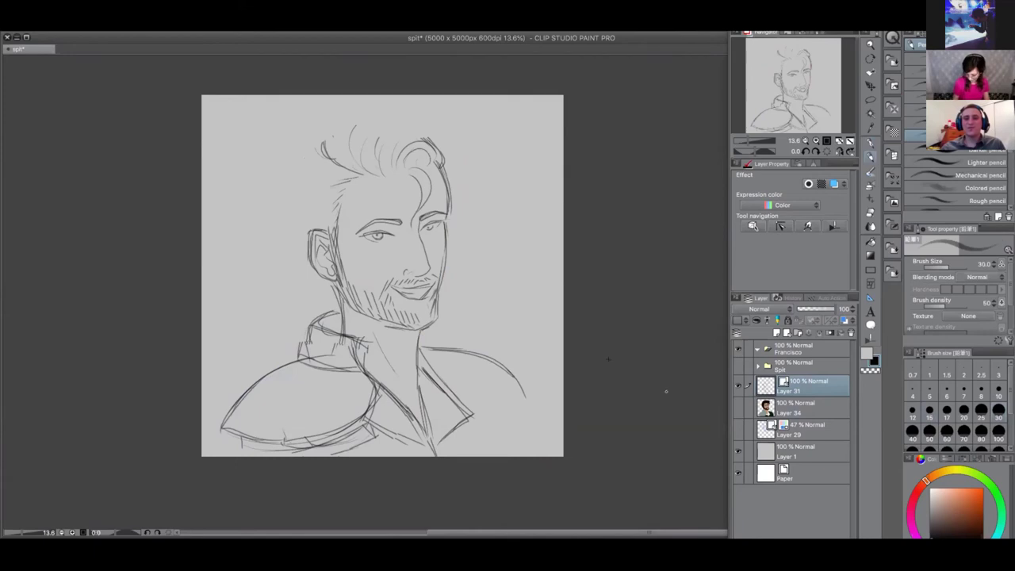
{"action": "mouse_move", "coordinate": [365, 208]}
{"action": "left_mouse_down"}
{"action": "mouse_move", "coordinate": [406, 329]}
{"action": "mouse_move", "coordinate": [426, 343]}
{"action": "left_mouse_up"}
{"action": "mouse_move", "coordinate": [622, 402]}
{"action": "left_mouse_down"}
{"action": "mouse_move", "coordinate": [602, 347]}
{"action": "mouse_move", "coordinate": [612, 318]}
{"action": "left_mouse_up"}
{"action": "key", "text": "ctrl+z"}
{"action": "mouse_move", "coordinate": [382, 302]}
{"action": "left_mouse_down"}
{"action": "mouse_move", "coordinate": [432, 274]}
{"action": "mouse_move", "coordinate": [490, 284]}
{"action": "left_mouse_up"}
{"action": "left_click_drag", "start_coordinate": [406, 288], "coordinate": [484, 276]}
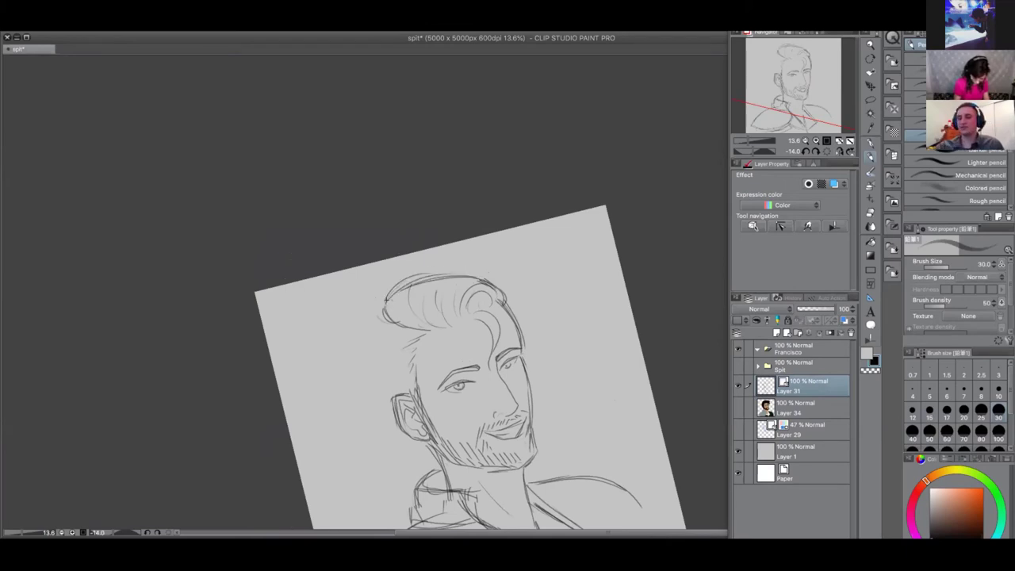
Sketch the curved outline of the back of the head, from the hair down behind the ear
{"action": "mouse_move", "coordinate": [379, 320]}
{"action": "left_mouse_down"}
{"action": "mouse_move", "coordinate": [365, 366]}
{"action": "mouse_move", "coordinate": [372, 419]}
{"action": "left_mouse_up"}
{"action": "mouse_move", "coordinate": [366, 369]}
{"action": "left_mouse_down"}
{"action": "mouse_move", "coordinate": [416, 447]}
{"action": "mouse_move", "coordinate": [404, 433]}
{"action": "left_mouse_up"}
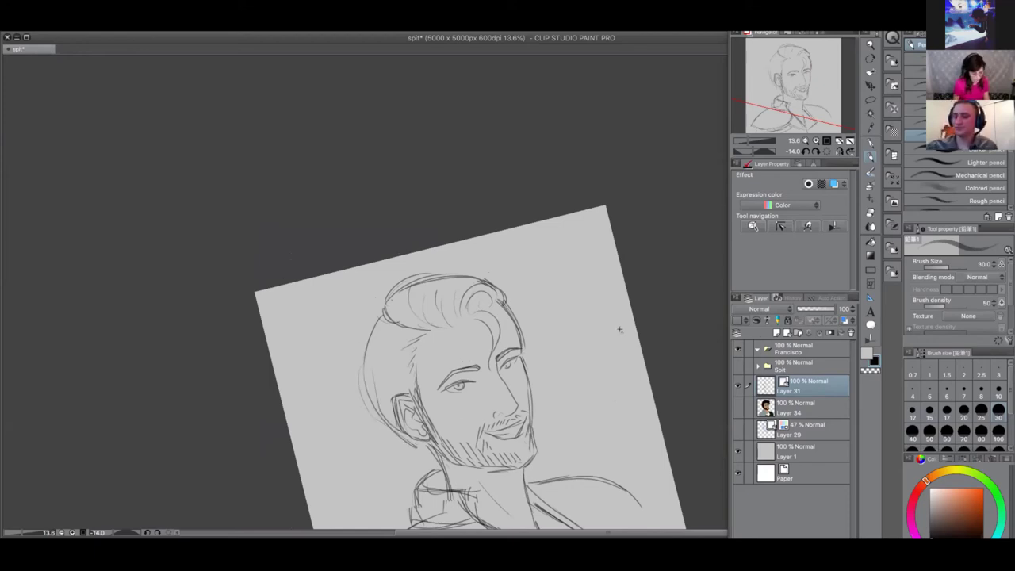
{"action": "scroll", "coordinate": [619, 372], "scroll_direction": "down", "scroll_amount": 5}
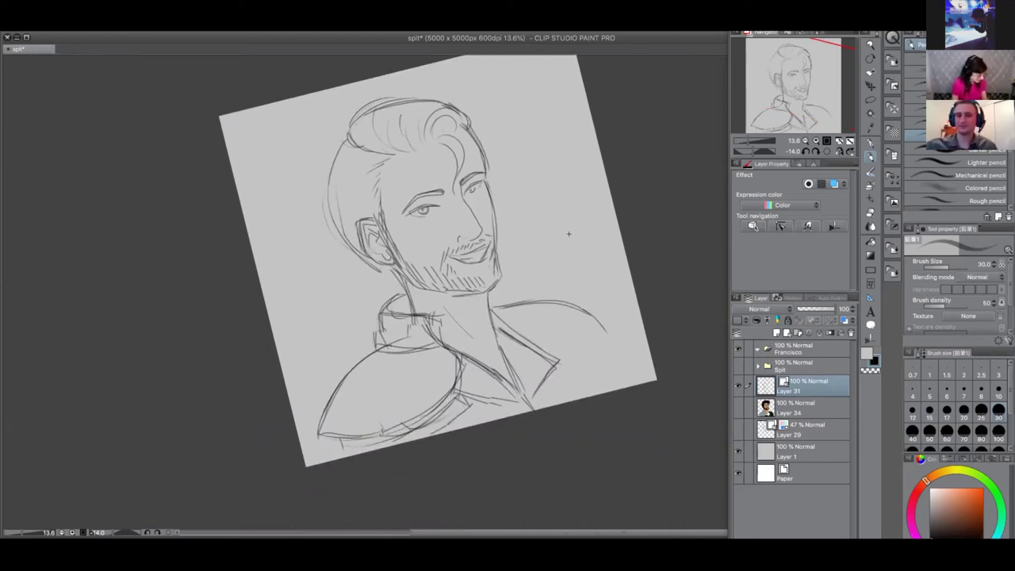
{"action": "left_click_drag", "start_coordinate": [658, 335], "coordinate": [656, 368]}
{"action": "mouse_move", "coordinate": [393, 103]}
{"action": "left_mouse_down"}
{"action": "mouse_move", "coordinate": [357, 155]}
{"action": "mouse_move", "coordinate": [355, 181]}
{"action": "left_mouse_up"}
{"action": "left_click_drag", "start_coordinate": [360, 179], "coordinate": [391, 231]}
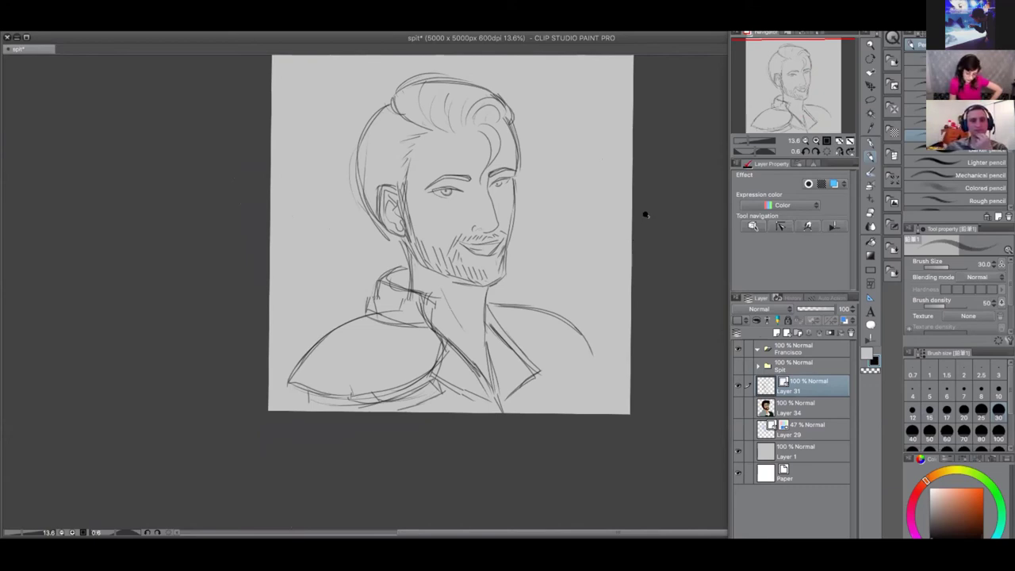
Compare the corrected head sketch with the painted colours by repeatedly showing and hiding Layer 34
{"action": "scroll", "coordinate": [644, 220], "scroll_direction": "down", "scroll_amount": 1}
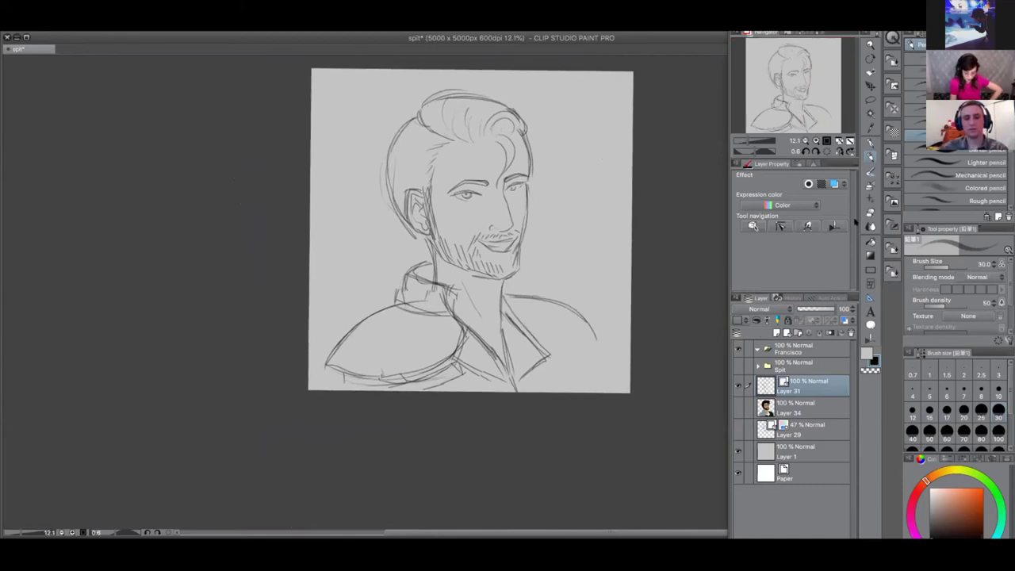
{"action": "left_click", "coordinate": [738, 407]}
{"action": "left_click", "coordinate": [738, 408]}
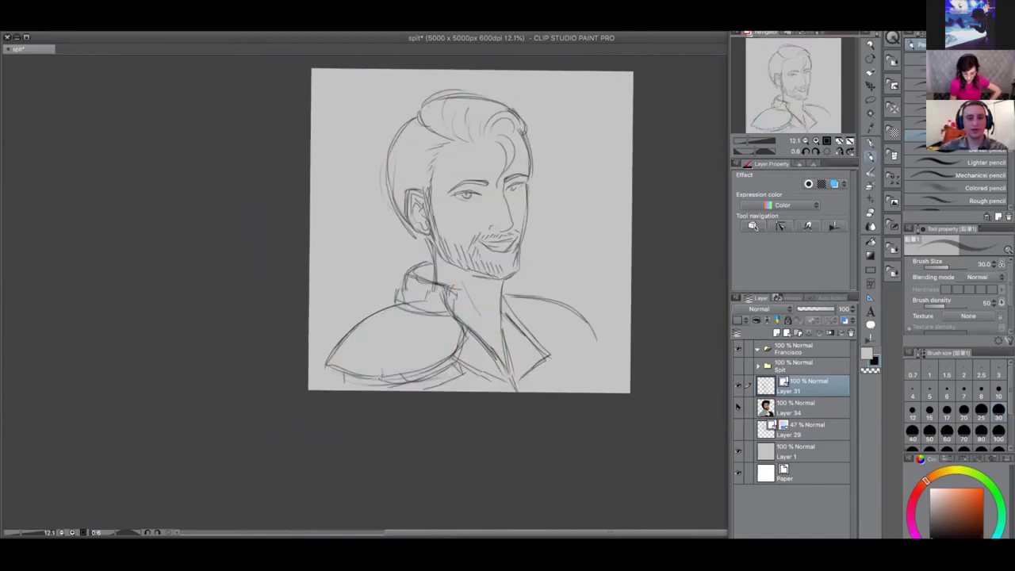
{"action": "left_click", "coordinate": [738, 407]}
{"action": "left_click", "coordinate": [739, 407]}
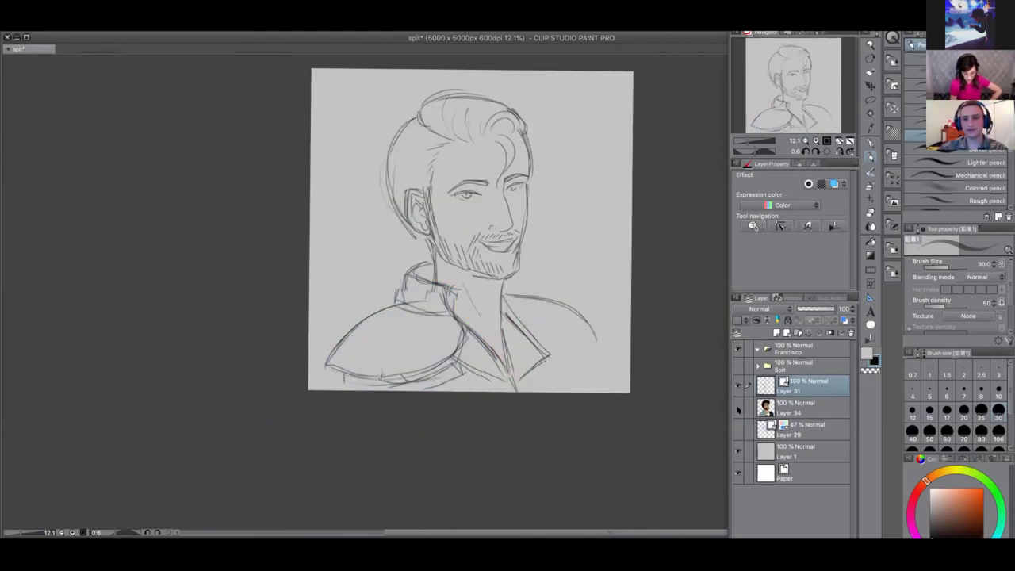
{"action": "left_click", "coordinate": [738, 408]}
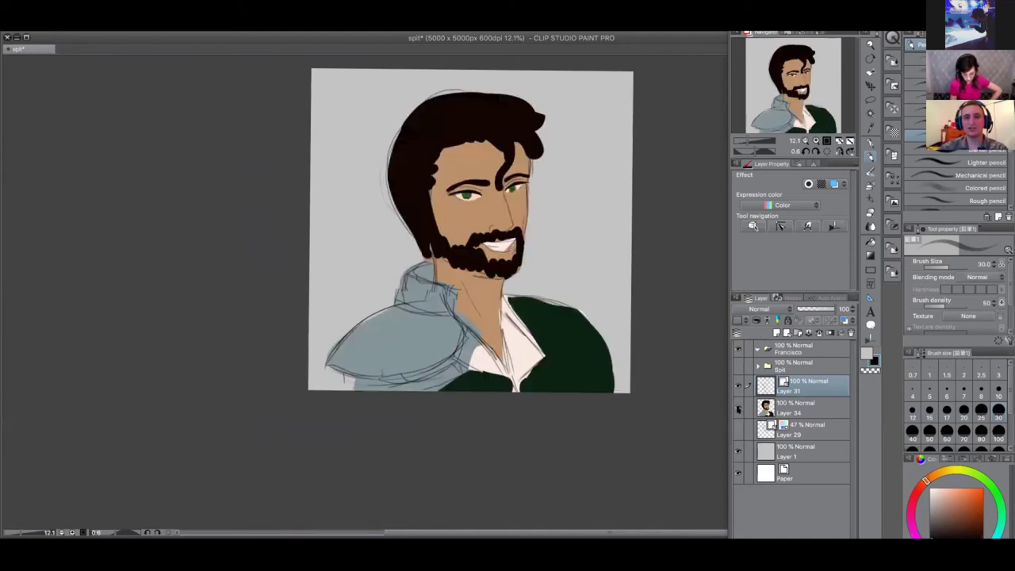
{"action": "left_click", "coordinate": [739, 408]}
{"action": "left_click", "coordinate": [738, 408]}
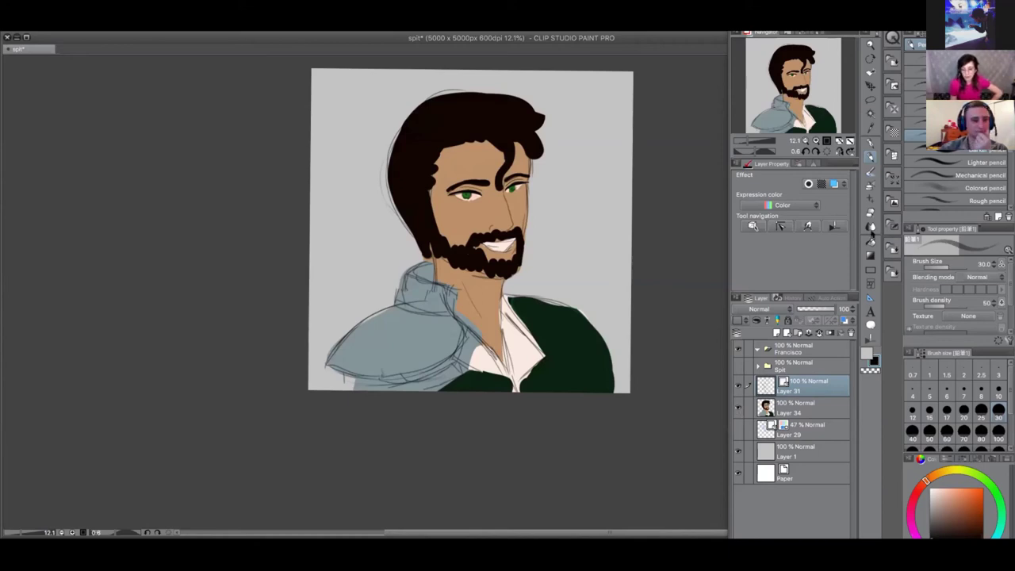
{"action": "left_click", "coordinate": [738, 408]}
{"action": "left_click", "coordinate": [738, 408]}
{"action": "left_click", "coordinate": [739, 407]}
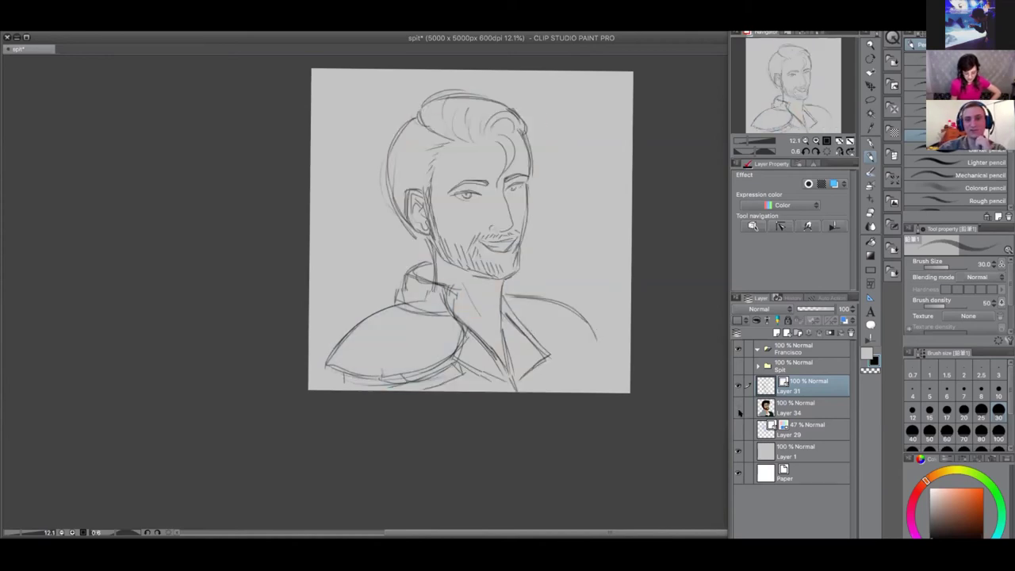
{"action": "left_click", "coordinate": [739, 408]}
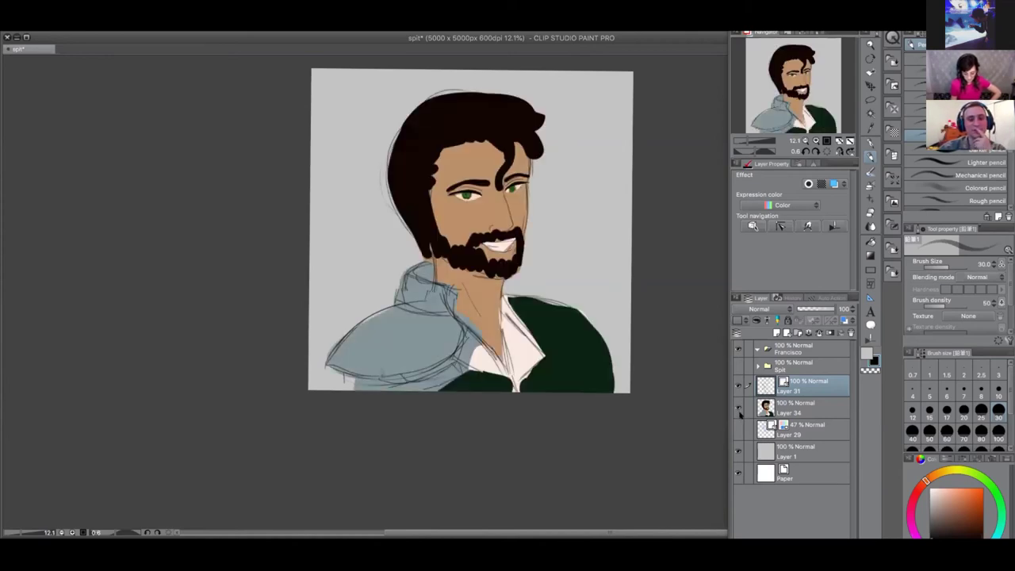
{"action": "left_click", "coordinate": [738, 408]}
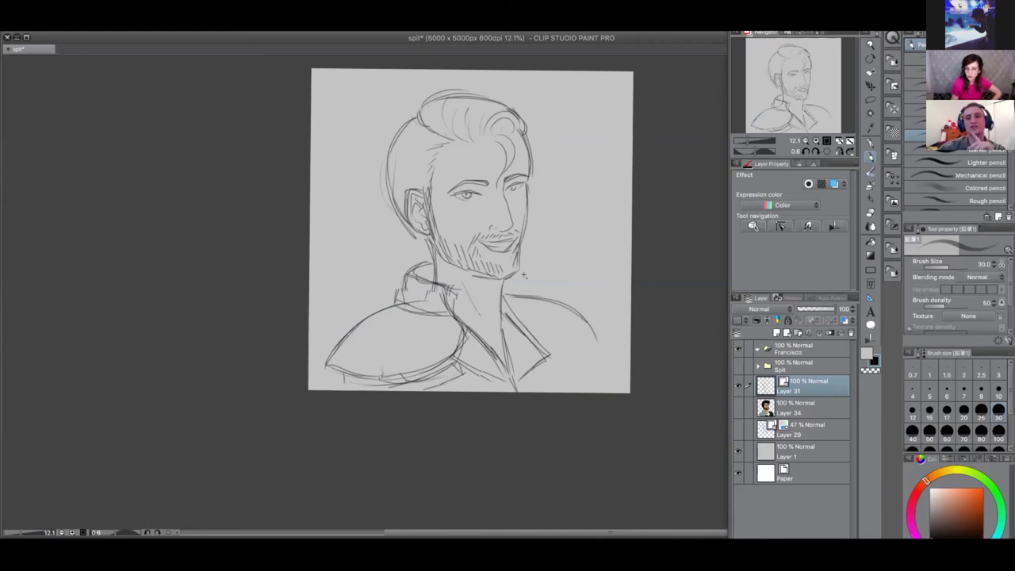
{"action": "mouse_move", "coordinate": [543, 242]}
{"action": "left_mouse_down"}
{"action": "mouse_move", "coordinate": [534, 251]}
{"action": "mouse_move", "coordinate": [541, 270]}
{"action": "left_mouse_up"}
{"action": "key", "text": "ctrl+z"}
{"action": "key", "text": "ctrl+z"}
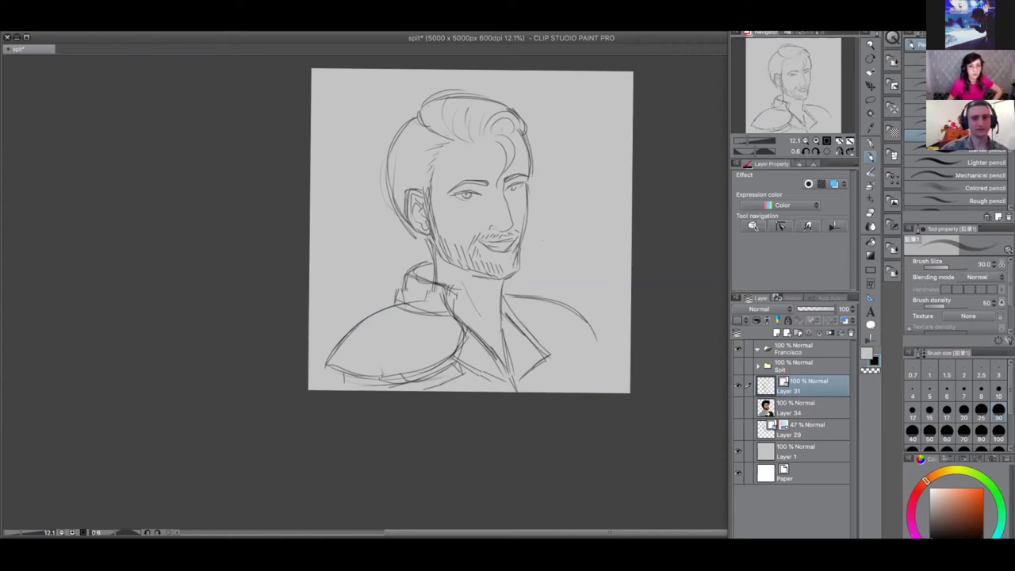
Sketch a small angled sword hilt on Layer 31 in the empty background beside the hair
{"action": "key", "text": "Tab"}
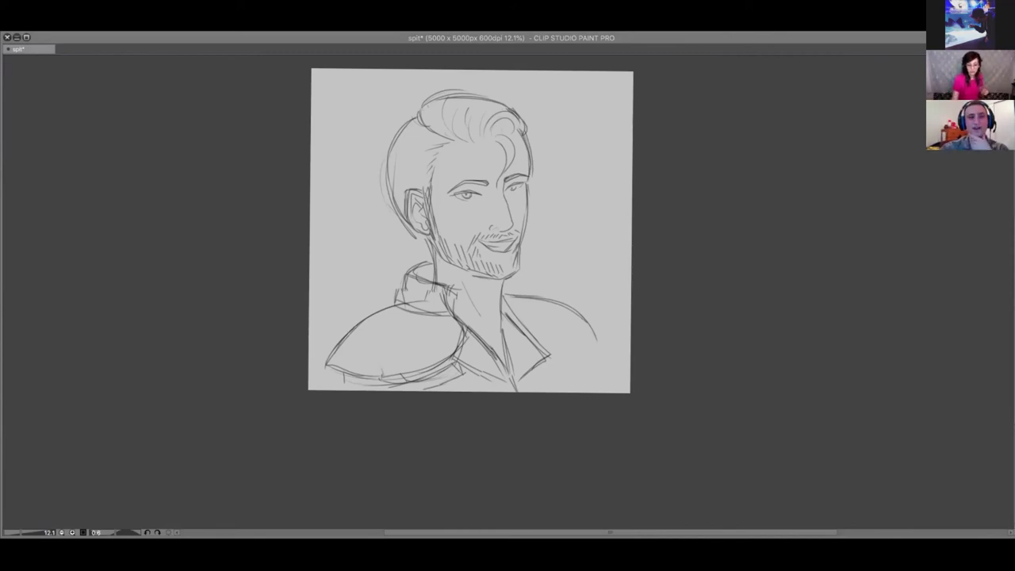
{"action": "key", "text": "Tab"}
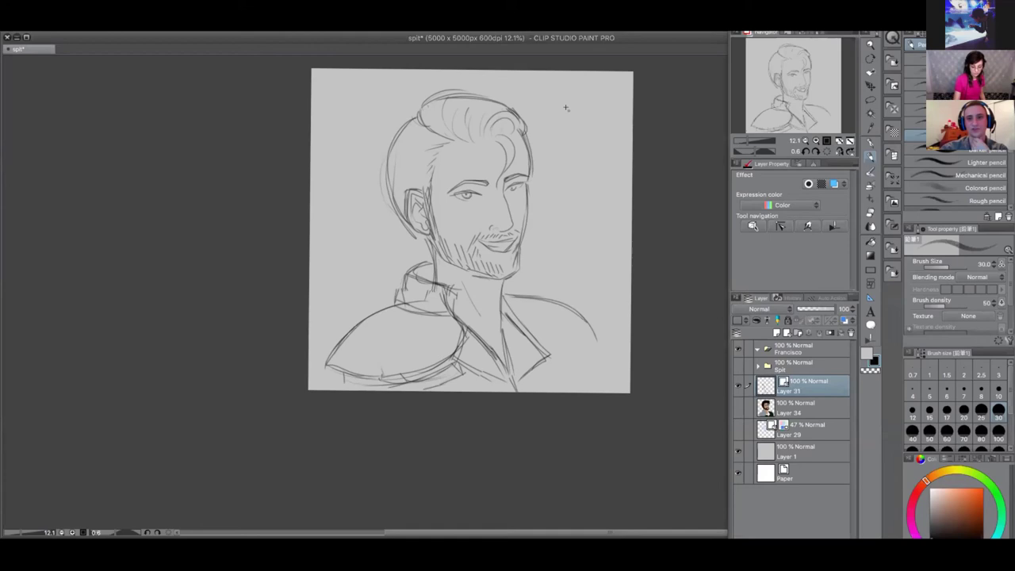
{"action": "mouse_move", "coordinate": [559, 127]}
{"action": "left_mouse_down"}
{"action": "mouse_move", "coordinate": [584, 94]}
{"action": "mouse_move", "coordinate": [587, 112]}
{"action": "mouse_move", "coordinate": [559, 142]}
{"action": "left_mouse_up"}
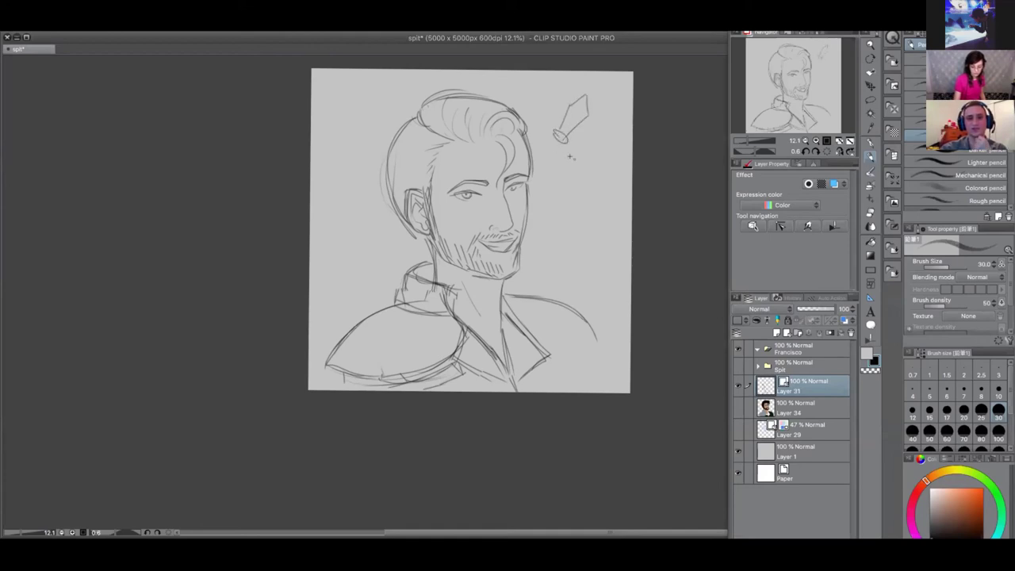
Lasso the sword hilt sketch and rotate it slightly counterclockwise
{"action": "key", "text": "m"}
{"action": "mouse_move", "coordinate": [599, 88]}
{"action": "left_mouse_down"}
{"action": "mouse_move", "coordinate": [541, 106]}
{"action": "mouse_move", "coordinate": [591, 85]}
{"action": "left_mouse_up"}
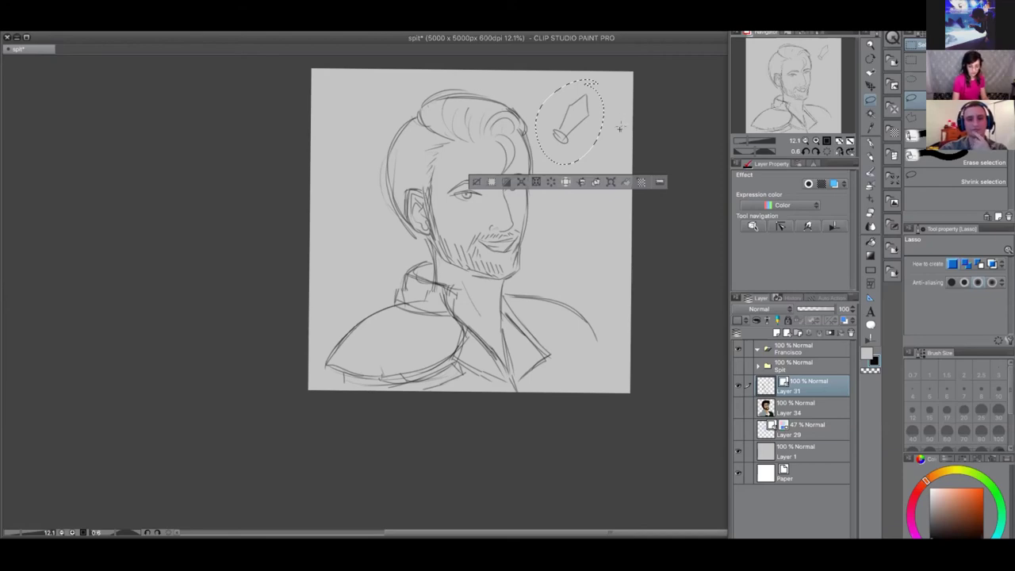
{"action": "key", "text": "ctrl+t"}
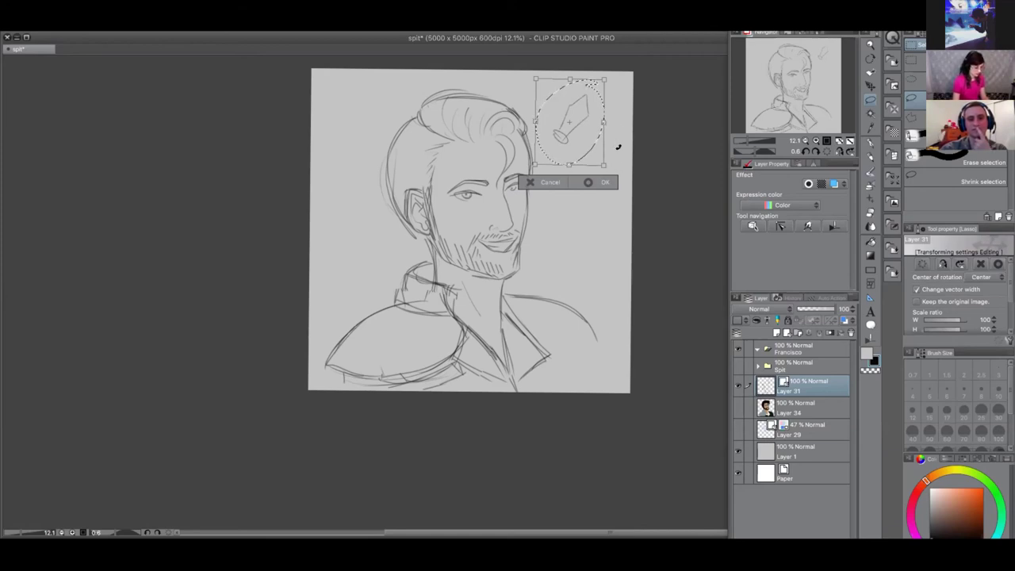
{"action": "mouse_move", "coordinate": [617, 150]}
{"action": "left_mouse_down"}
{"action": "mouse_move", "coordinate": [621, 141]}
{"action": "mouse_move", "coordinate": [619, 157]}
{"action": "left_mouse_up"}
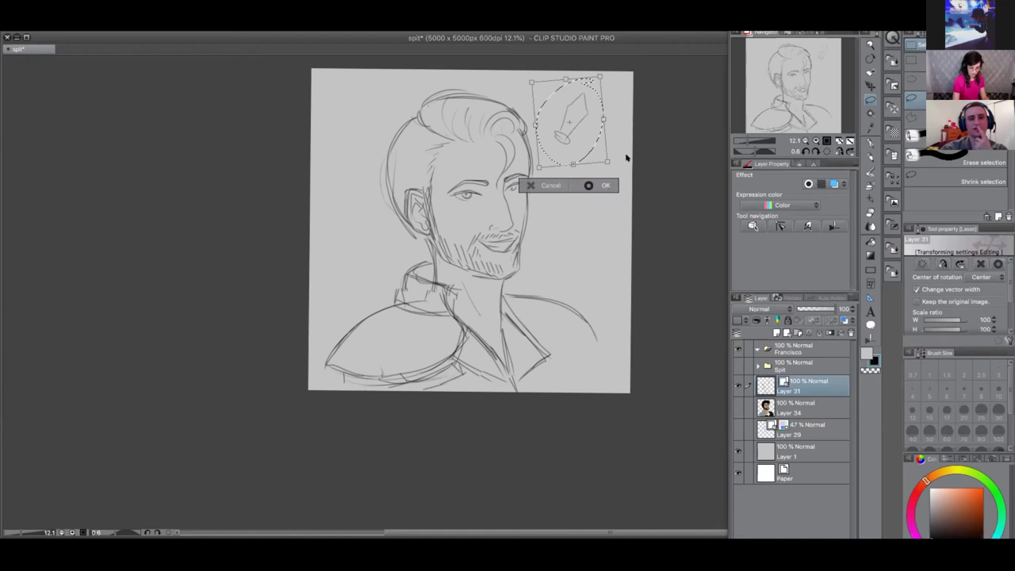
{"action": "key", "text": "Return"}
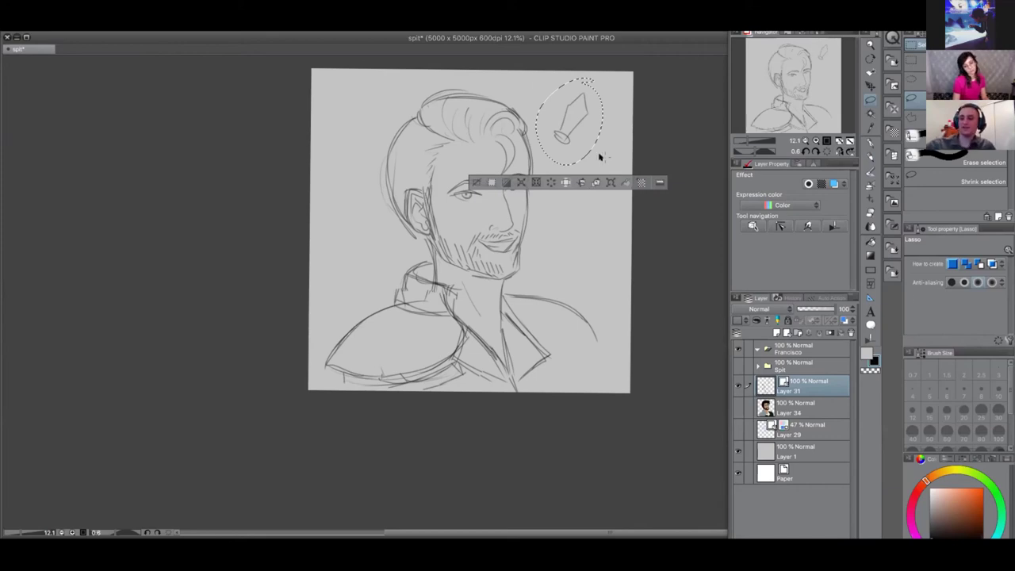
Scale the selected sword hilt up to about 126% and clear the selection
{"action": "key", "text": "ctrl+t"}
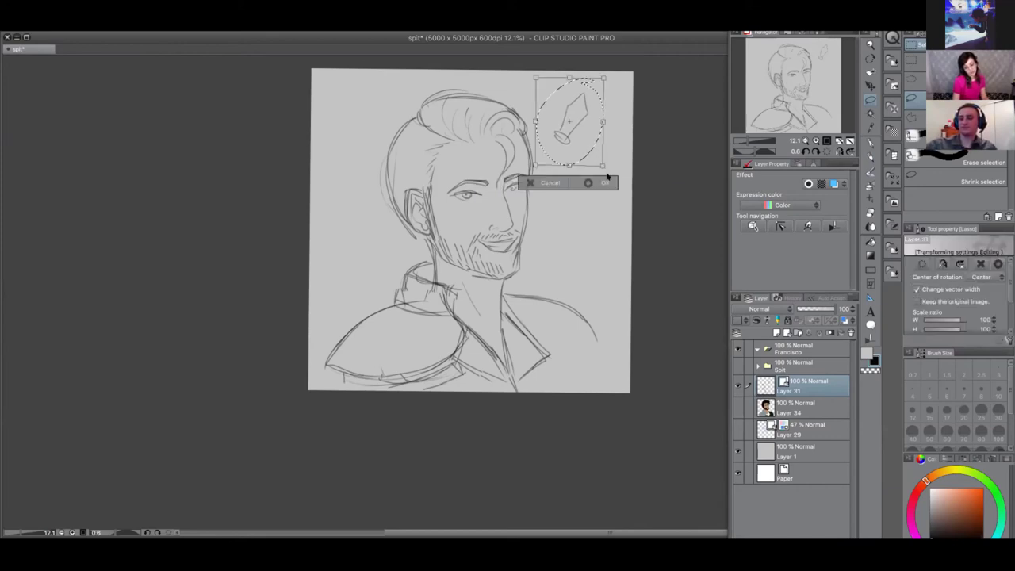
{"action": "left_click_drag", "start_coordinate": [606, 164], "coordinate": [614, 177]}
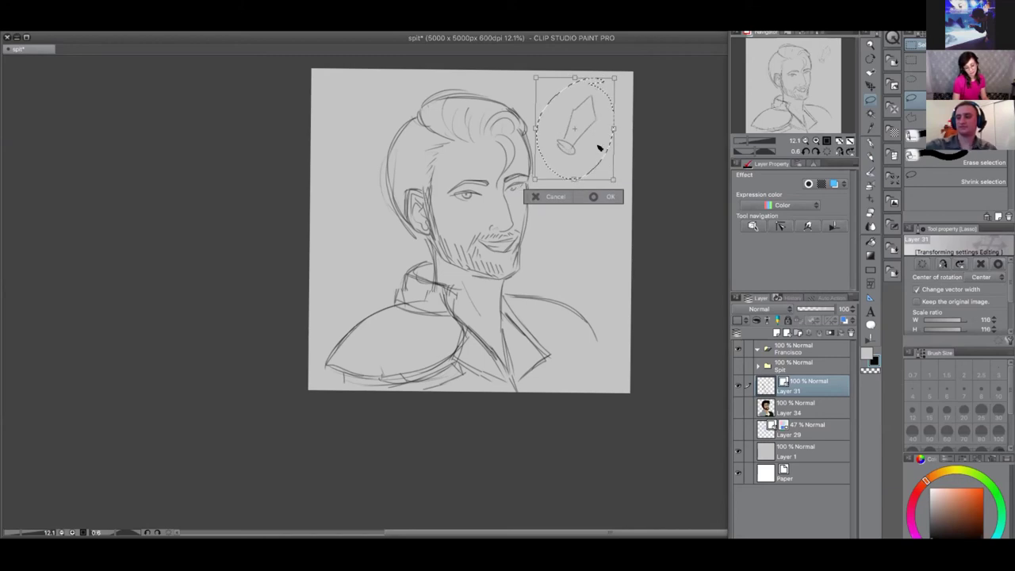
{"action": "left_click_drag", "start_coordinate": [614, 78], "coordinate": [618, 71]}
{"action": "left_click_drag", "start_coordinate": [594, 115], "coordinate": [593, 122]}
{"action": "left_click_drag", "start_coordinate": [609, 187], "coordinate": [615, 194]}
{"action": "left_click_drag", "start_coordinate": [595, 156], "coordinate": [594, 148]}
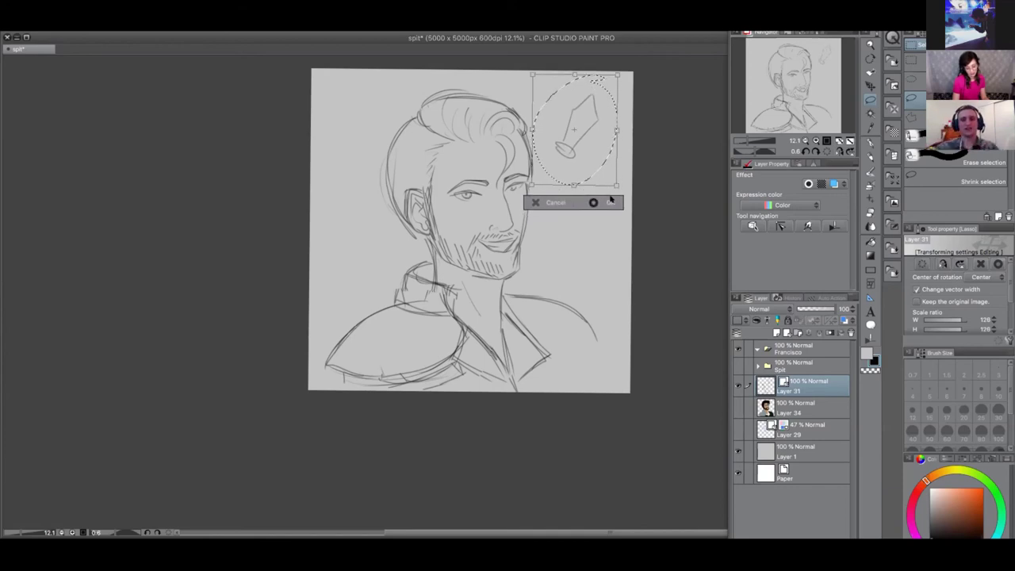
{"action": "left_click", "coordinate": [610, 202]}
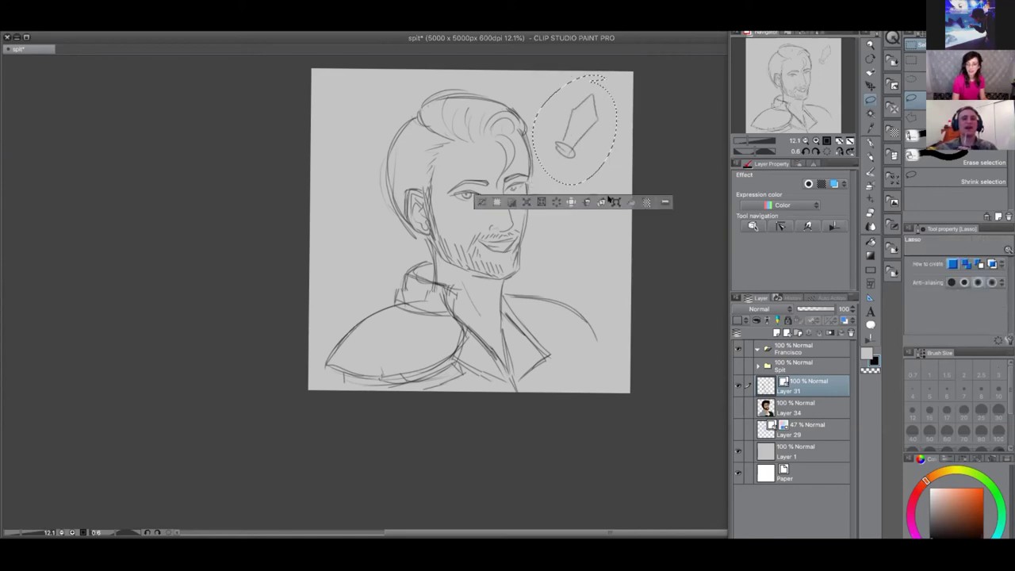
{"action": "left_click", "coordinate": [480, 203]}
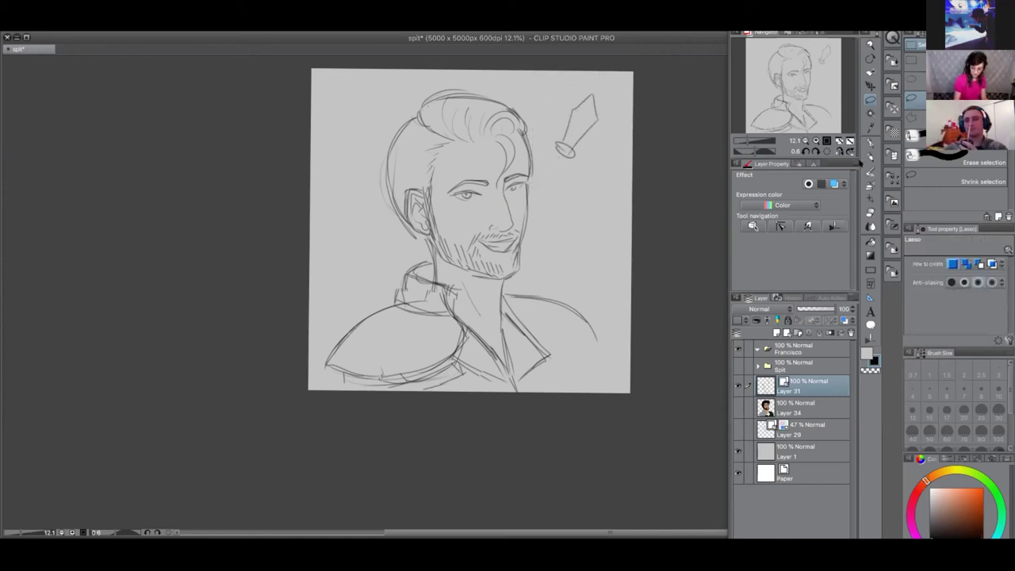
Sketch a crossguard below the hilt and two blade edges running diagonally down behind the face toward the neck
{"action": "left_click", "coordinate": [870, 154]}
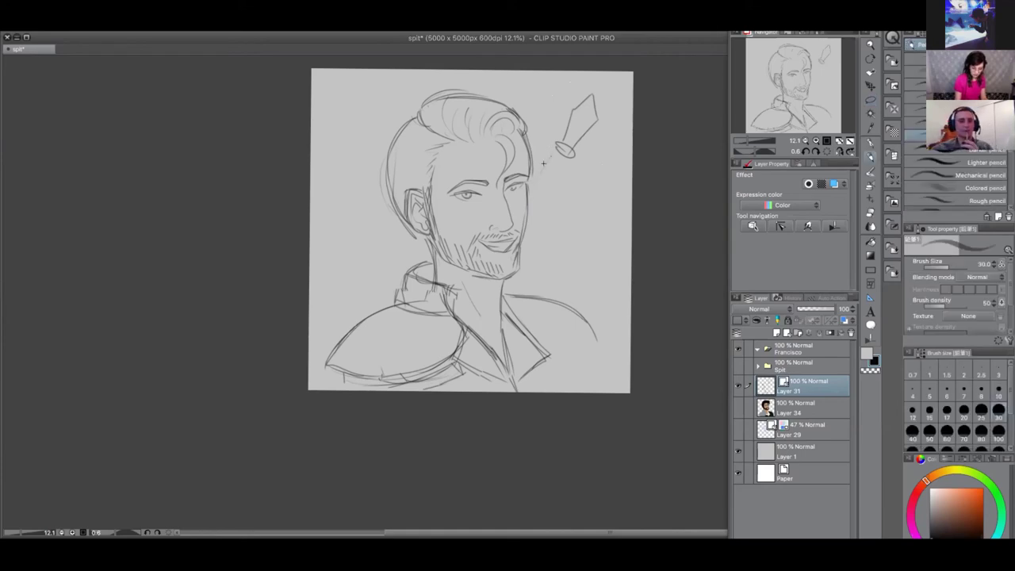
{"action": "mouse_move", "coordinate": [552, 145]}
{"action": "left_mouse_down"}
{"action": "mouse_move", "coordinate": [538, 155]}
{"action": "mouse_move", "coordinate": [569, 171]}
{"action": "left_mouse_up"}
{"action": "mouse_move", "coordinate": [552, 138]}
{"action": "left_mouse_down"}
{"action": "mouse_move", "coordinate": [540, 149]}
{"action": "mouse_move", "coordinate": [568, 169]}
{"action": "mouse_move", "coordinate": [533, 228]}
{"action": "left_mouse_up"}
{"action": "left_click_drag", "start_coordinate": [563, 173], "coordinate": [522, 259]}
{"action": "left_click_drag", "start_coordinate": [548, 202], "coordinate": [514, 282]}
{"action": "left_click_drag", "start_coordinate": [565, 178], "coordinate": [522, 267]}
{"action": "mouse_move", "coordinate": [542, 162]}
{"action": "left_mouse_down"}
{"action": "mouse_move", "coordinate": [532, 184]}
{"action": "mouse_move", "coordinate": [567, 166]}
{"action": "left_mouse_up"}
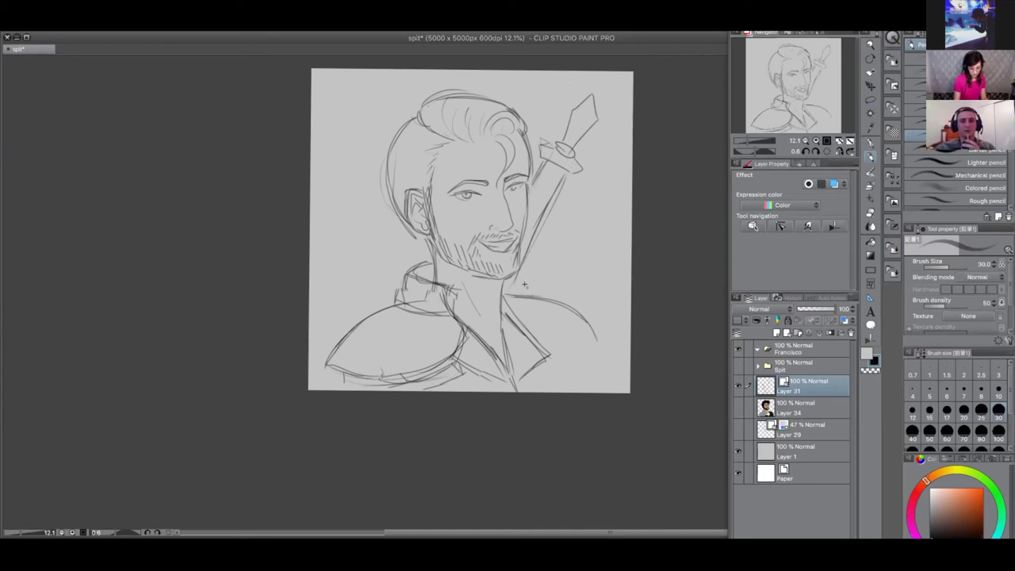
Undo the blade and crossguard strokes, the hilt's transformations and the hilt sketch, keeping the portrait lines
{"action": "key", "text": "ctrl+z"}
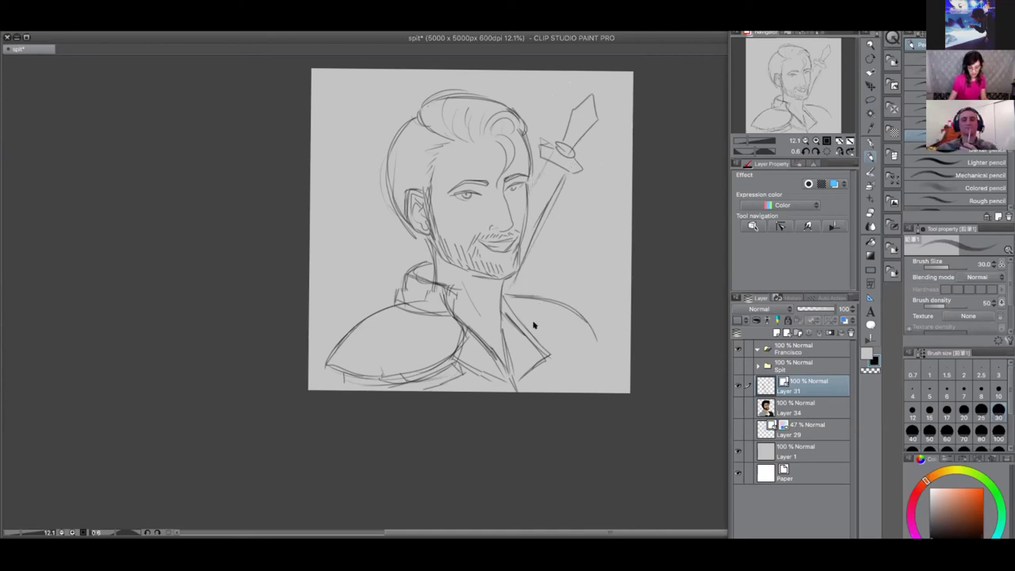
{"action": "key", "text": "ctrl+z"}
{"action": "key", "text": "ctrl+z"}
{"action": "key", "text": "ctrl+z"}
{"action": "key", "text": "ctrl+z"}
{"action": "key", "text": "ctrl+z"}
{"action": "key", "text": "ctrl+z"}
{"action": "key", "text": "ctrl+z"}
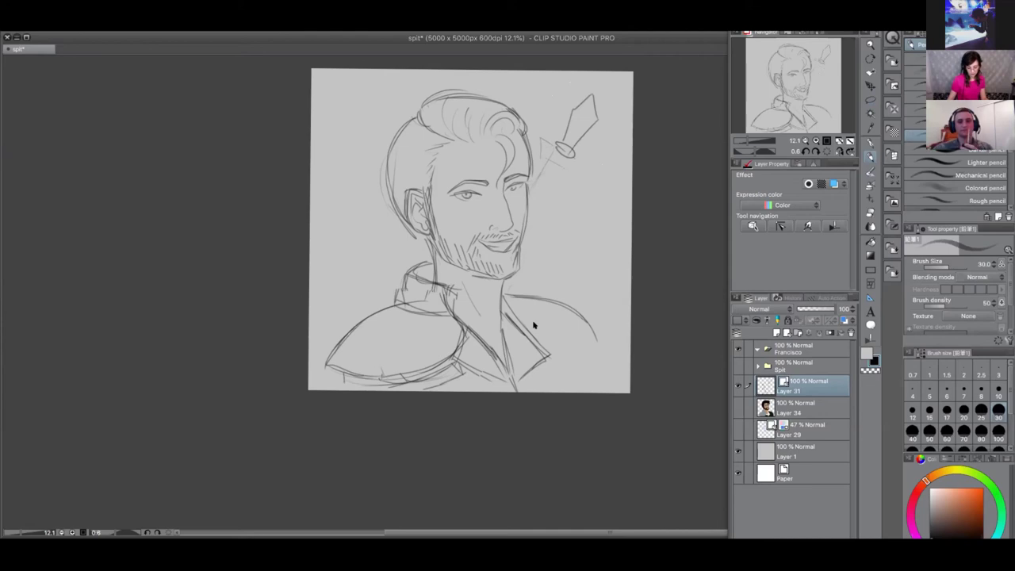
{"action": "key", "text": "ctrl+z"}
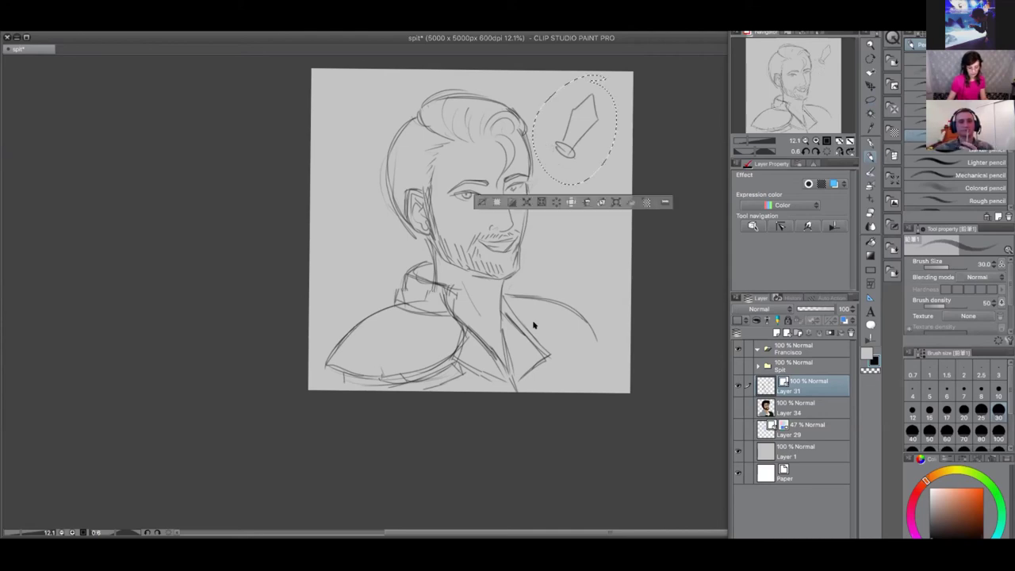
{"action": "key", "text": "ctrl+z"}
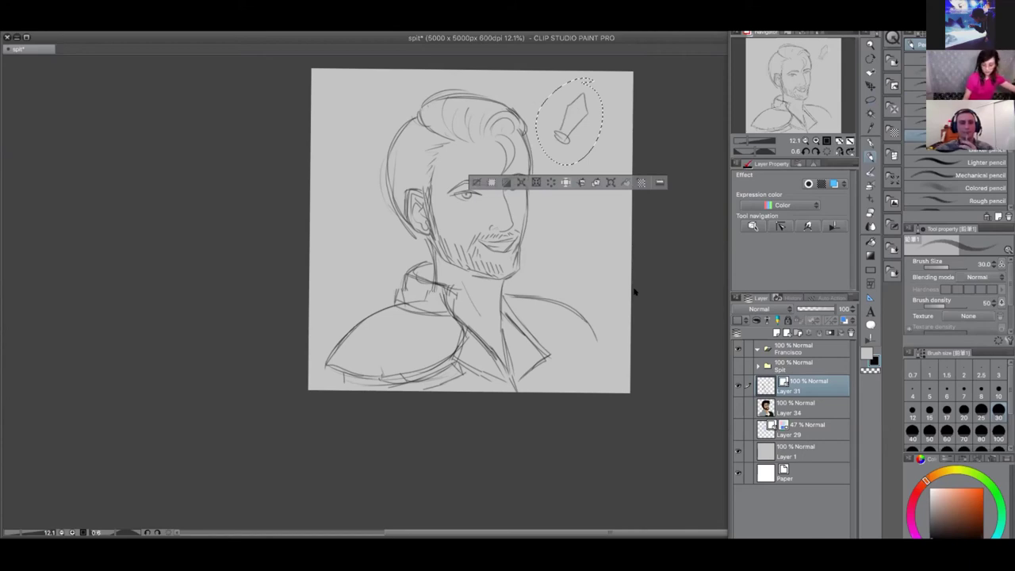
{"action": "key", "text": "ctrl+z"}
{"action": "key", "text": "ctrl+z"}
{"action": "key", "text": "ctrl+z"}
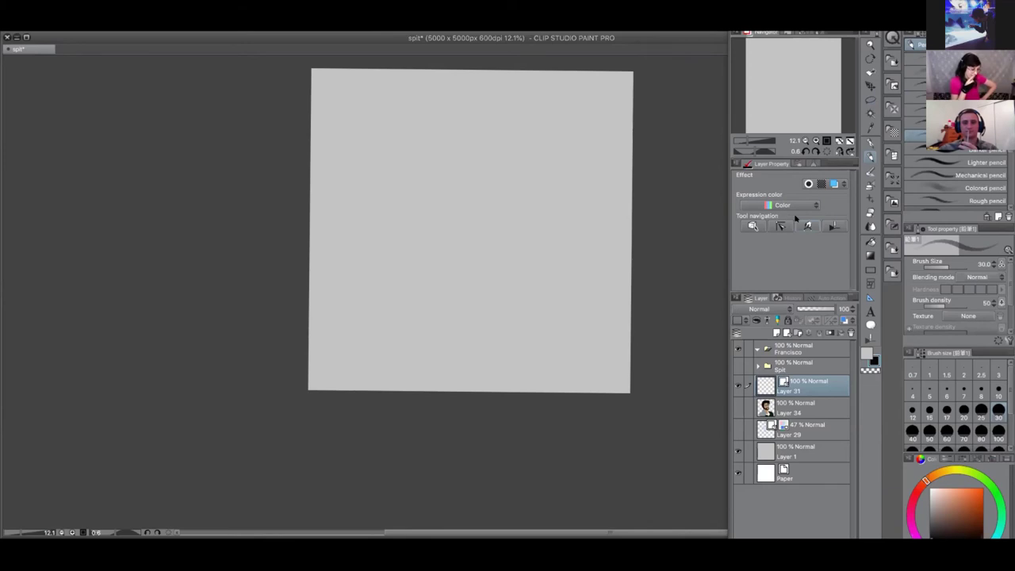
{"action": "key", "text": "ctrl+y"}
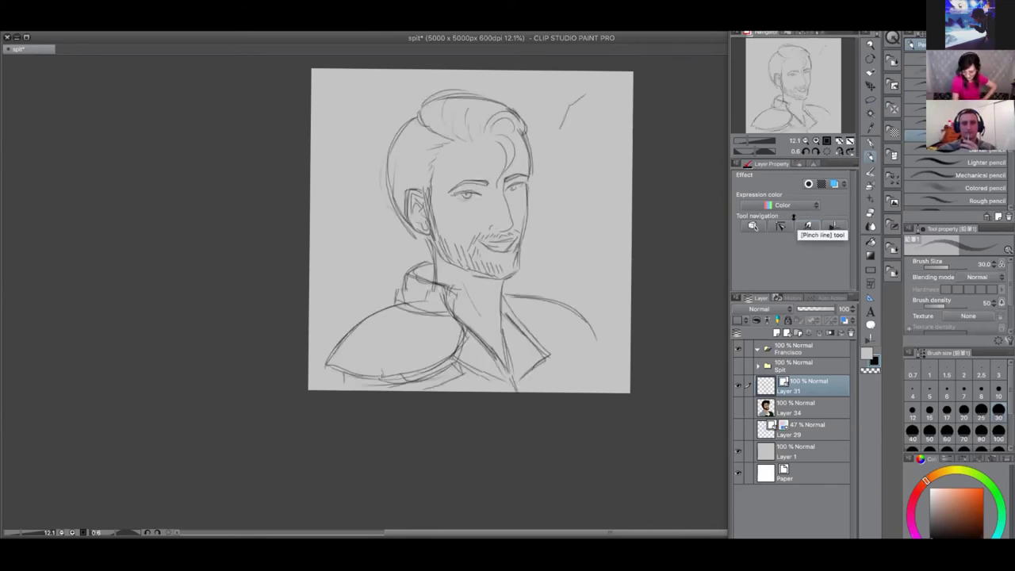
{"action": "left_click_drag", "start_coordinate": [594, 108], "coordinate": [578, 133]}
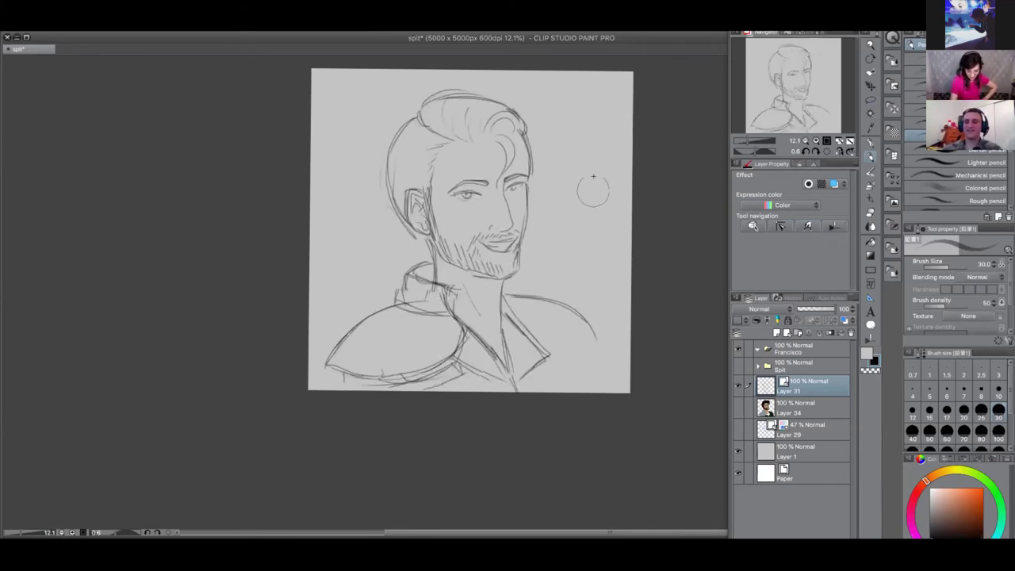
Add a new vector layer directly above Layer 34 and hide the palettes to view only the canvas
{"action": "left_click", "coordinate": [819, 406]}
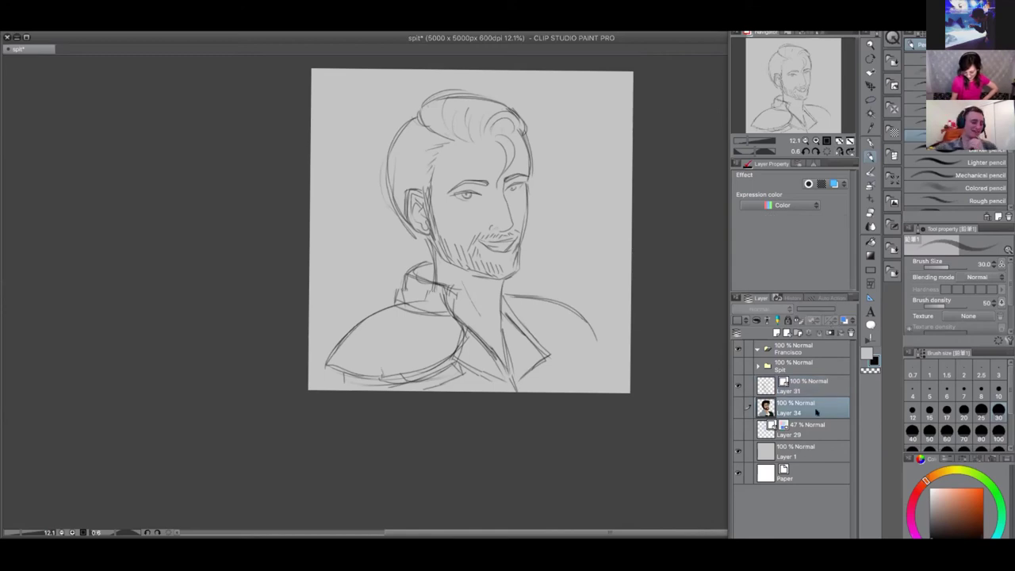
{"action": "left_click", "coordinate": [787, 333]}
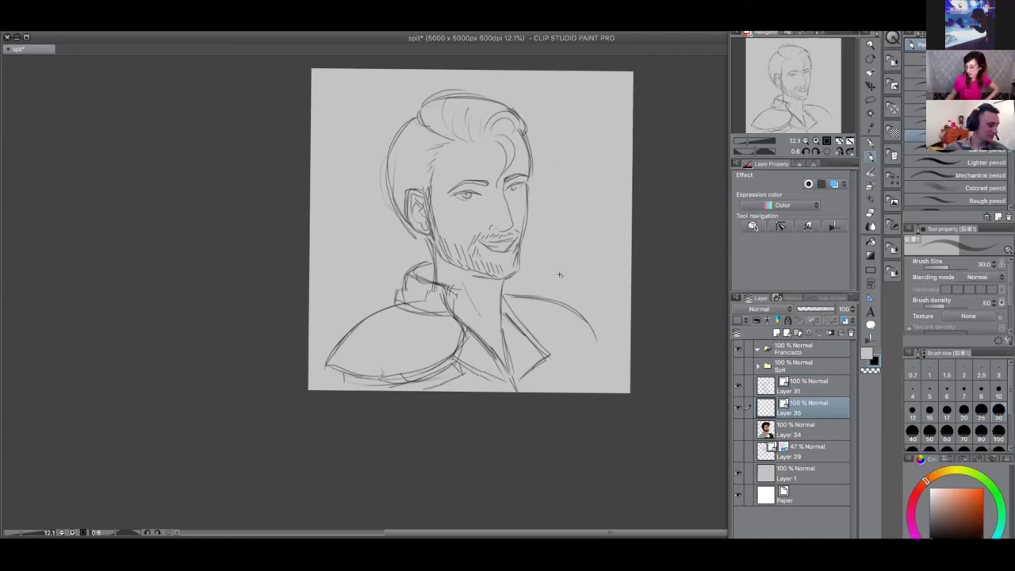
{"action": "key", "text": "Tab"}
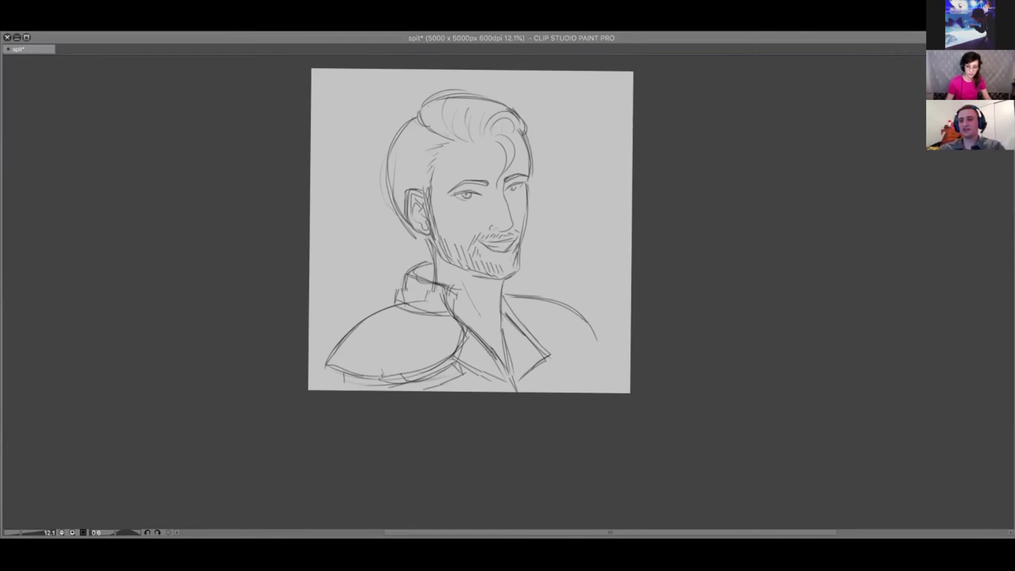
Switch to Chrome and browse the Pinterest witcher sword results for sword references
{"action": "key", "text": "super+Tab"}
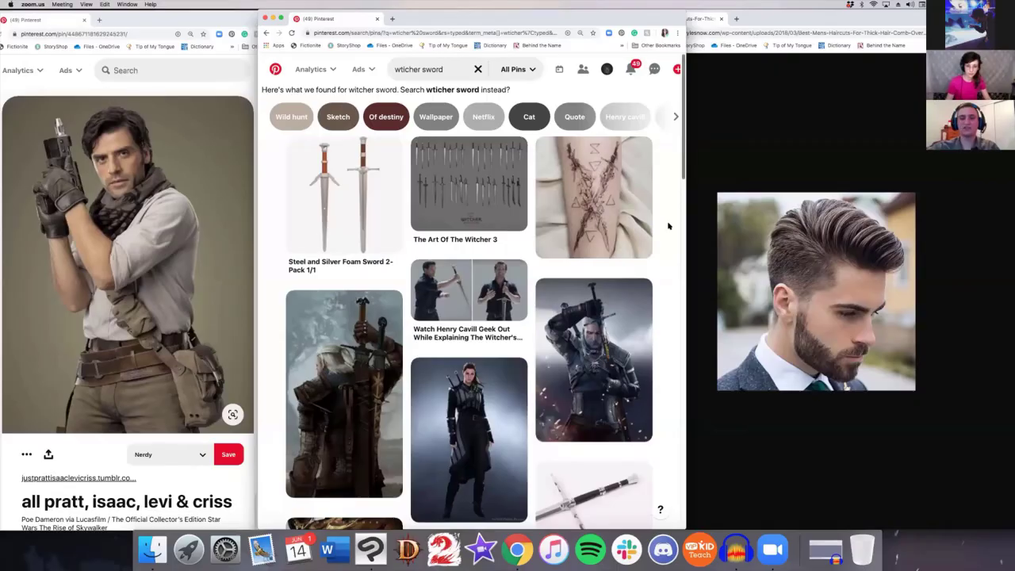
{"action": "left_click", "coordinate": [684, 169]}
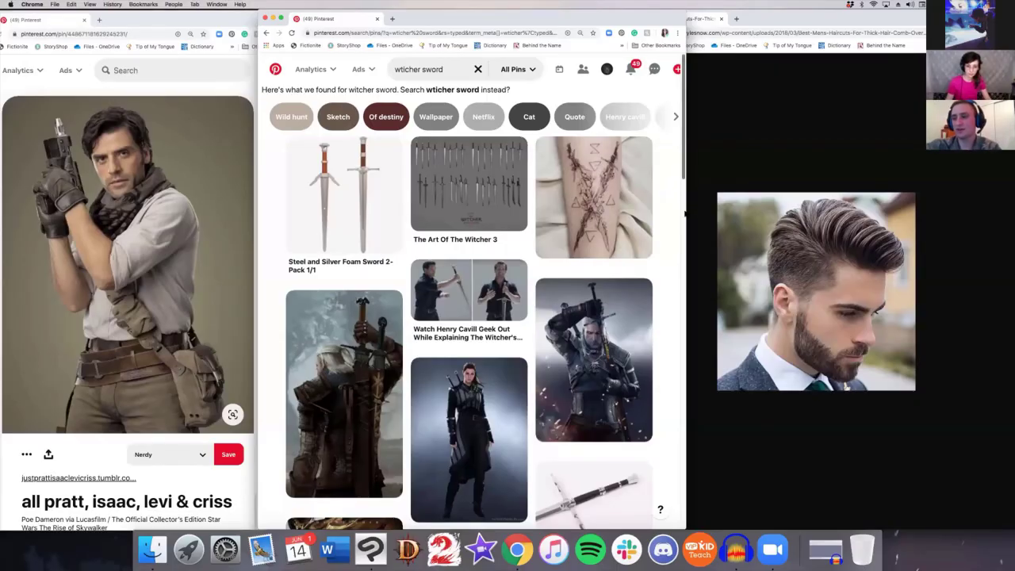
{"action": "scroll", "coordinate": [684, 207], "scroll_direction": "down", "scroll_amount": 2}
{"action": "scroll", "coordinate": [683, 222], "scroll_direction": "down", "scroll_amount": 3}
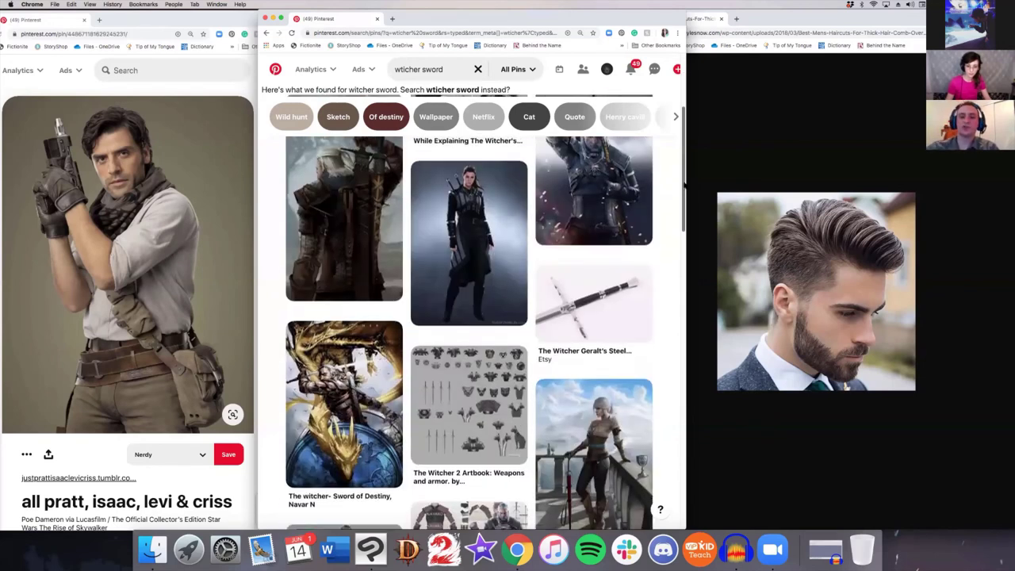
{"action": "scroll", "coordinate": [548, 224], "scroll_direction": "up", "scroll_amount": 3}
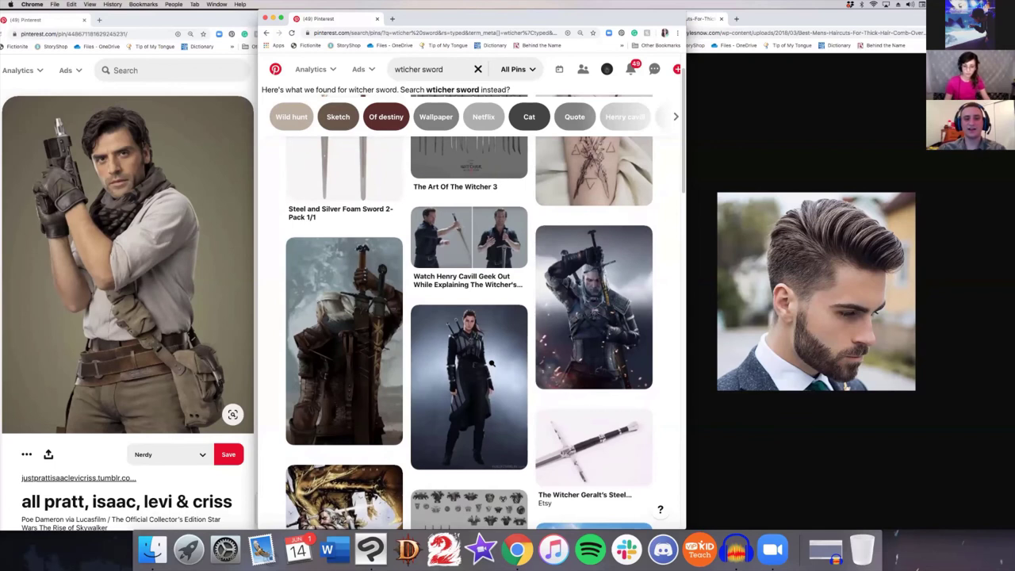
{"action": "mouse_move", "coordinate": [492, 363]}
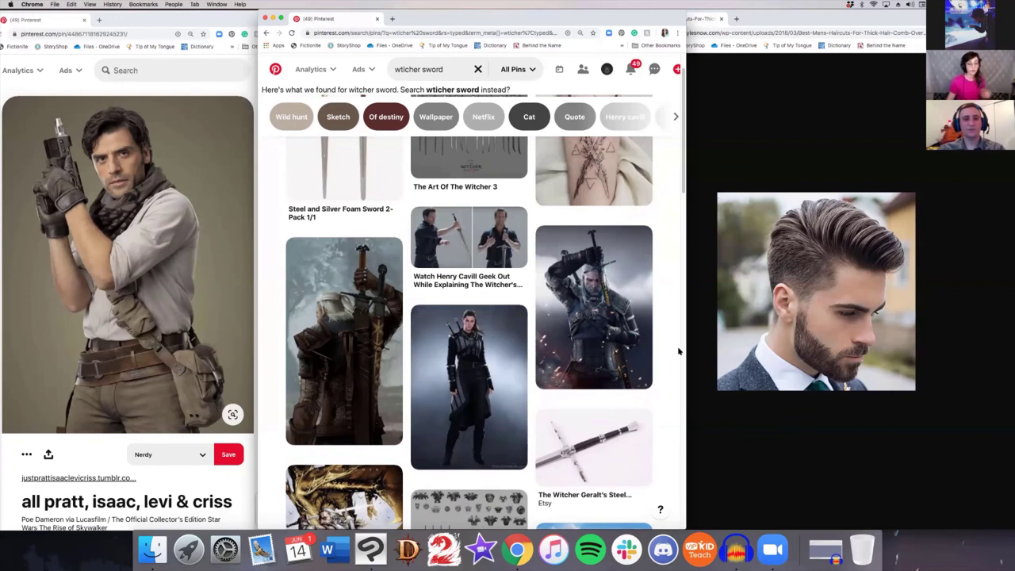
Open the pins of the white-haired warrior seen from behind and the woman in black to examine swords worn on the back
{"action": "left_click", "coordinate": [344, 341]}
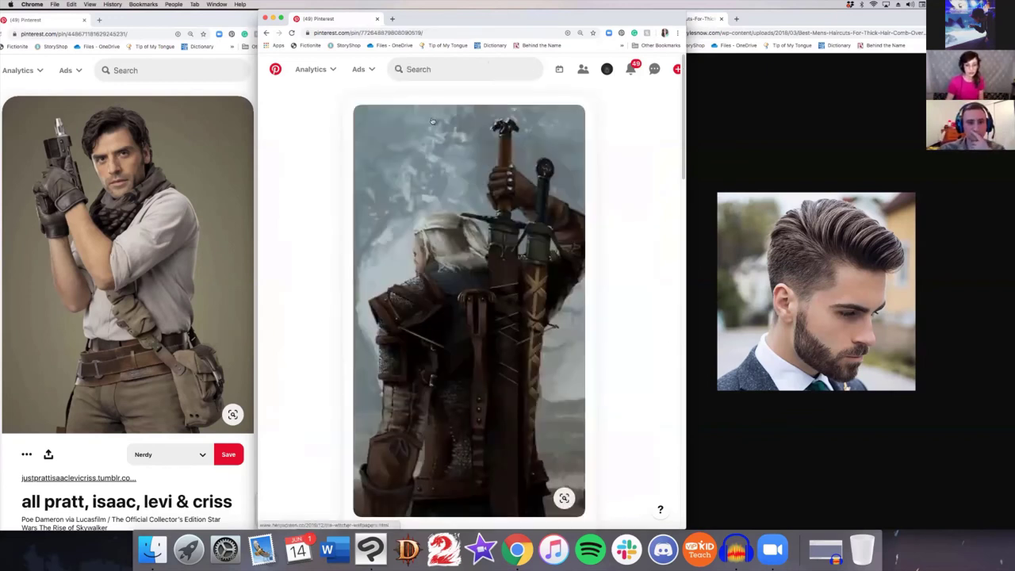
{"action": "left_click", "coordinate": [267, 33]}
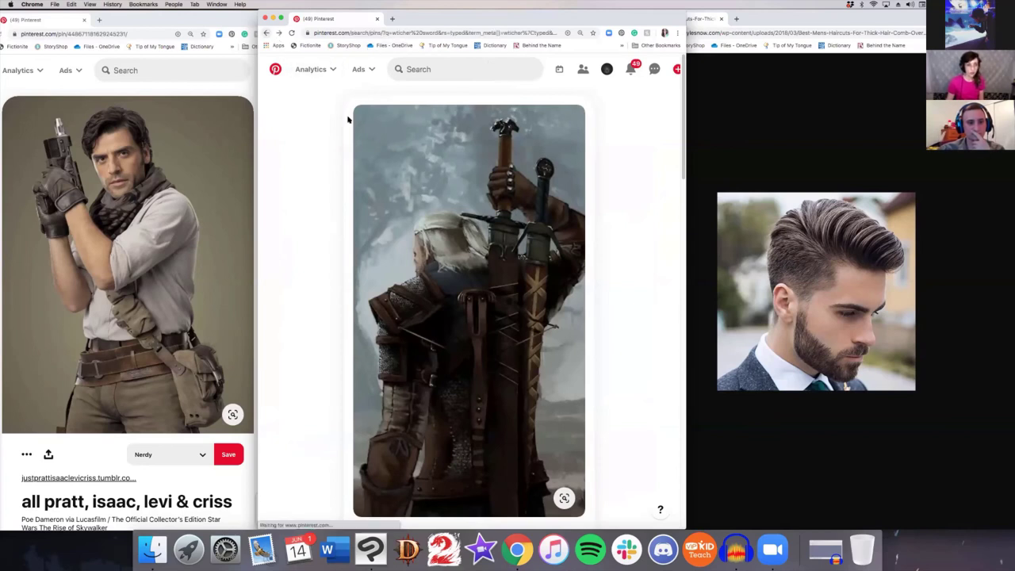
{"action": "scroll", "coordinate": [489, 357], "scroll_direction": "down", "scroll_amount": 2}
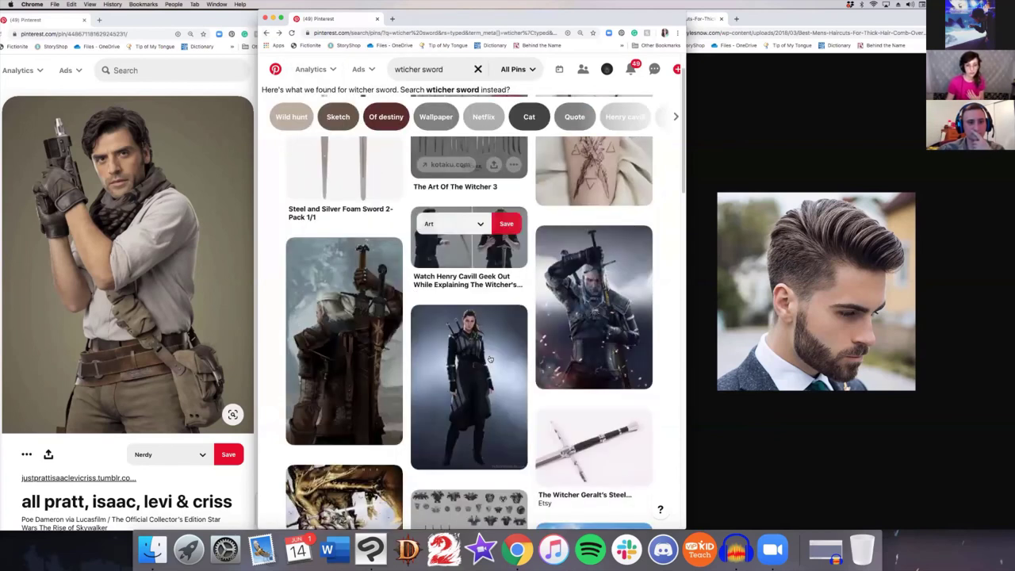
{"action": "left_click", "coordinate": [489, 359]}
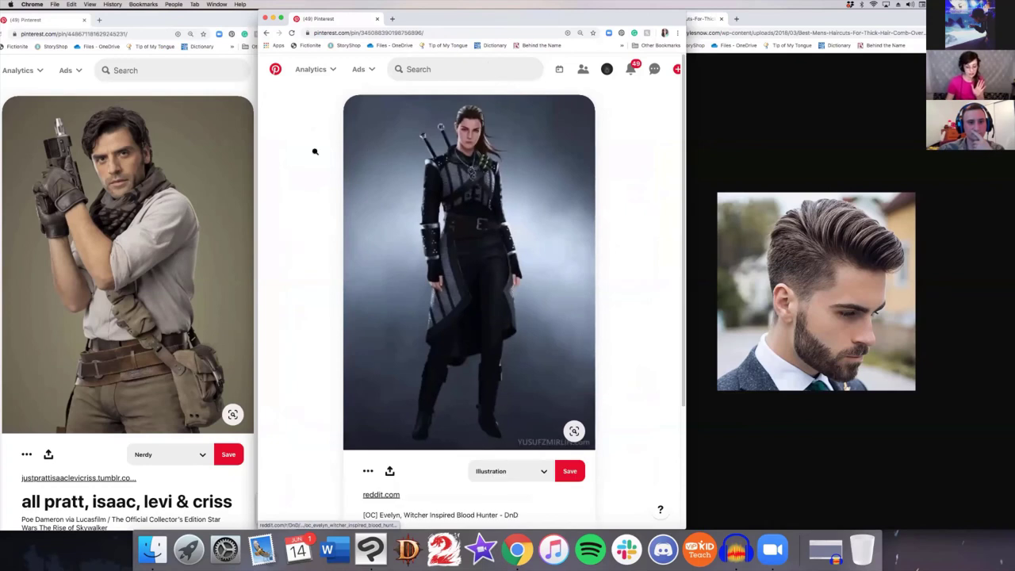
{"action": "left_click", "coordinate": [266, 33]}
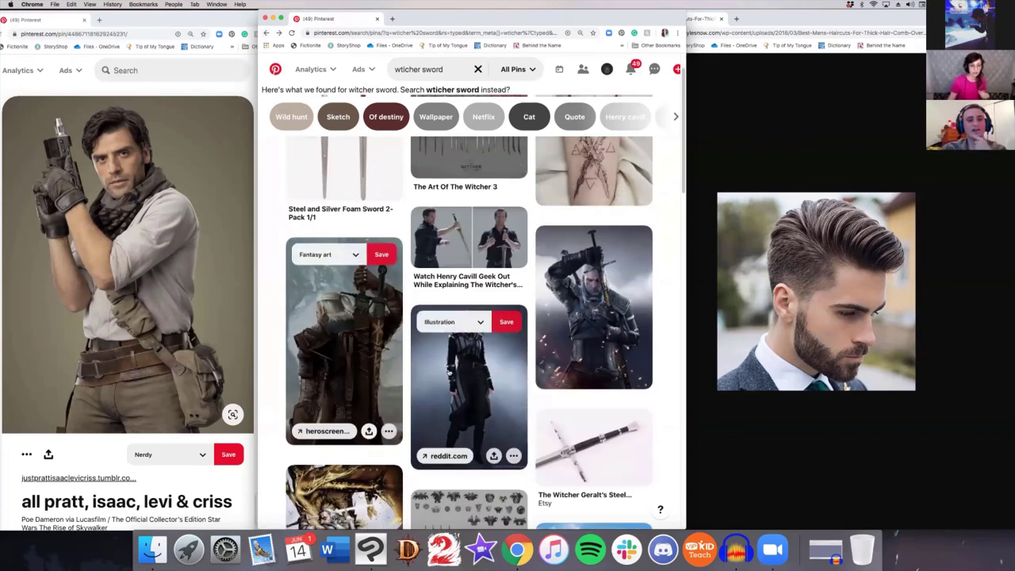
{"action": "left_click", "coordinate": [449, 373]}
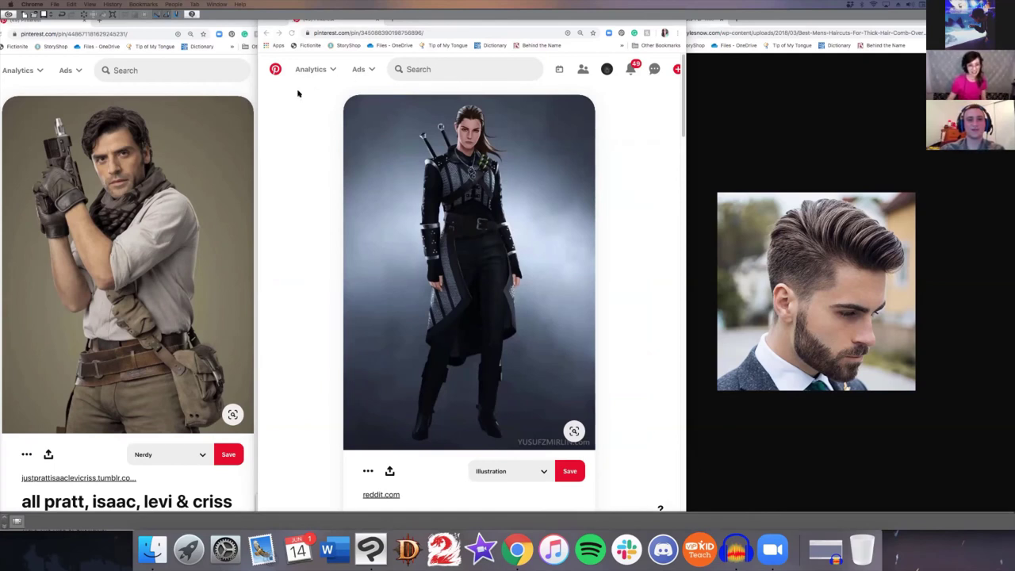
Return to the Pinterest witcher sword results and browse them for more sword references
{"action": "left_click", "coordinate": [268, 35]}
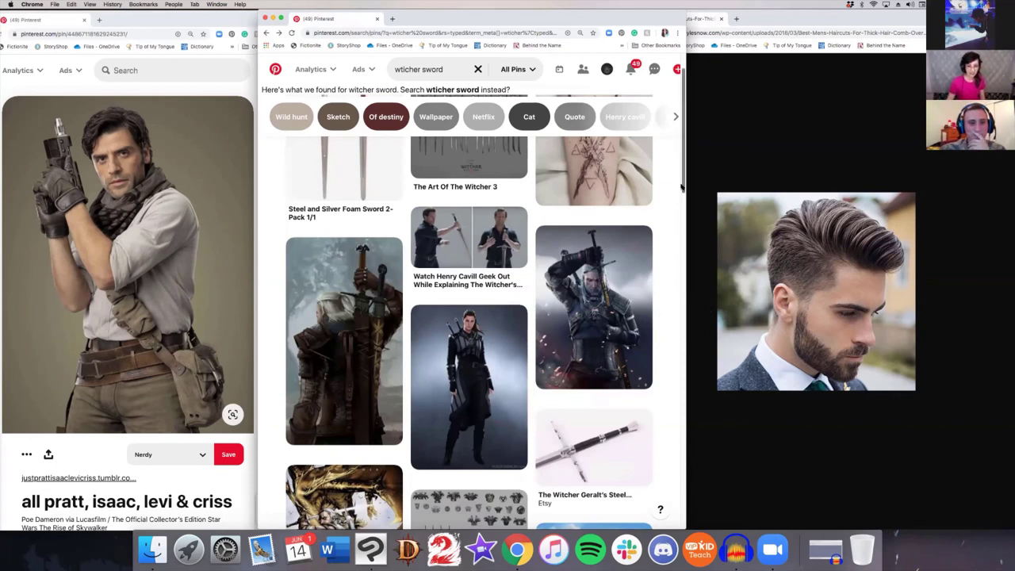
{"action": "scroll", "coordinate": [681, 164], "scroll_direction": "up", "scroll_amount": 1}
{"action": "scroll", "coordinate": [676, 131], "scroll_direction": "down", "scroll_amount": 1}
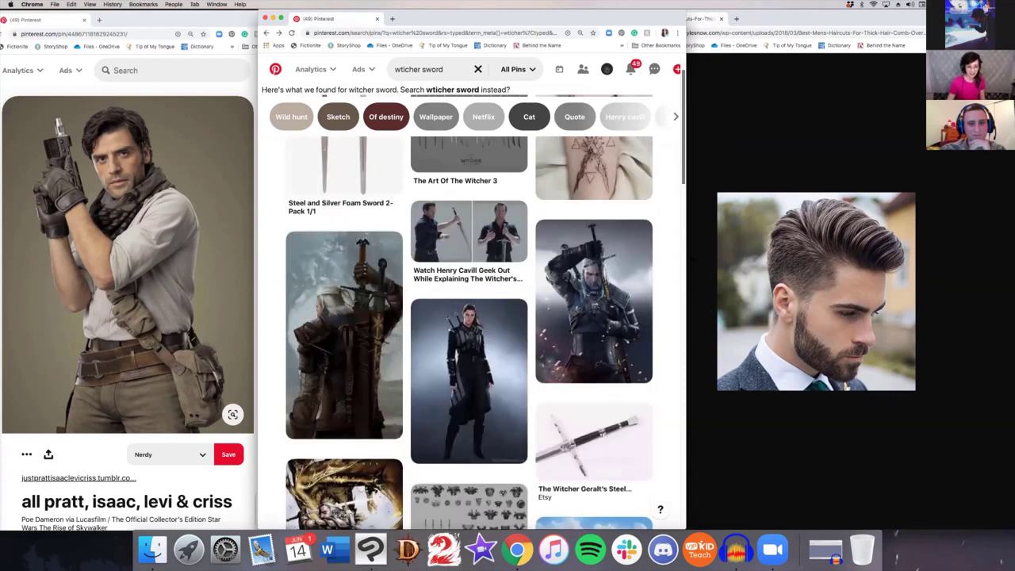
{"action": "scroll", "coordinate": [469, 333], "scroll_direction": "down", "scroll_amount": 2}
{"action": "scroll", "coordinate": [468, 333], "scroll_direction": "down", "scroll_amount": 1}
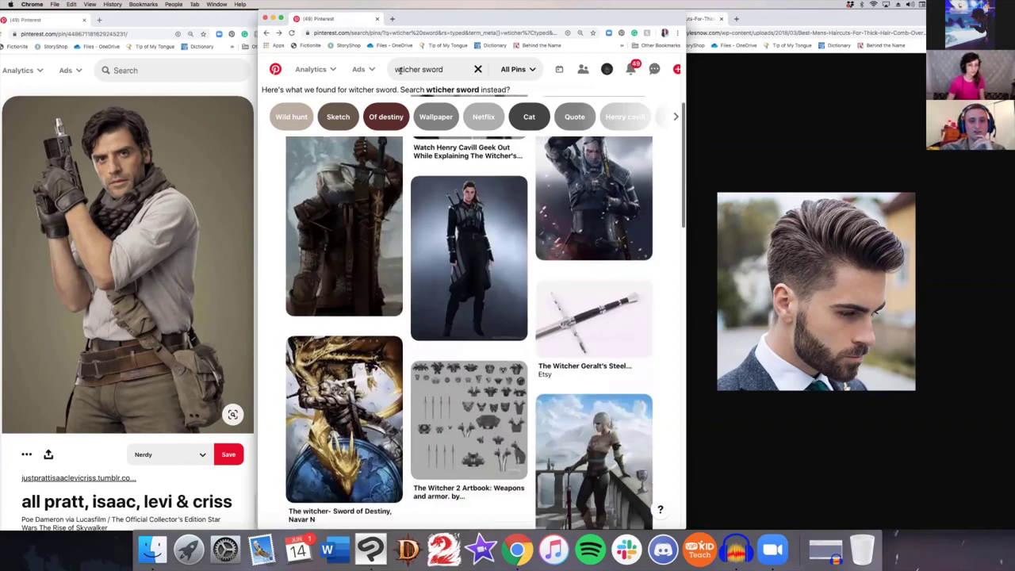
{"action": "scroll", "coordinate": [400, 70], "scroll_direction": "down", "scroll_amount": 4}
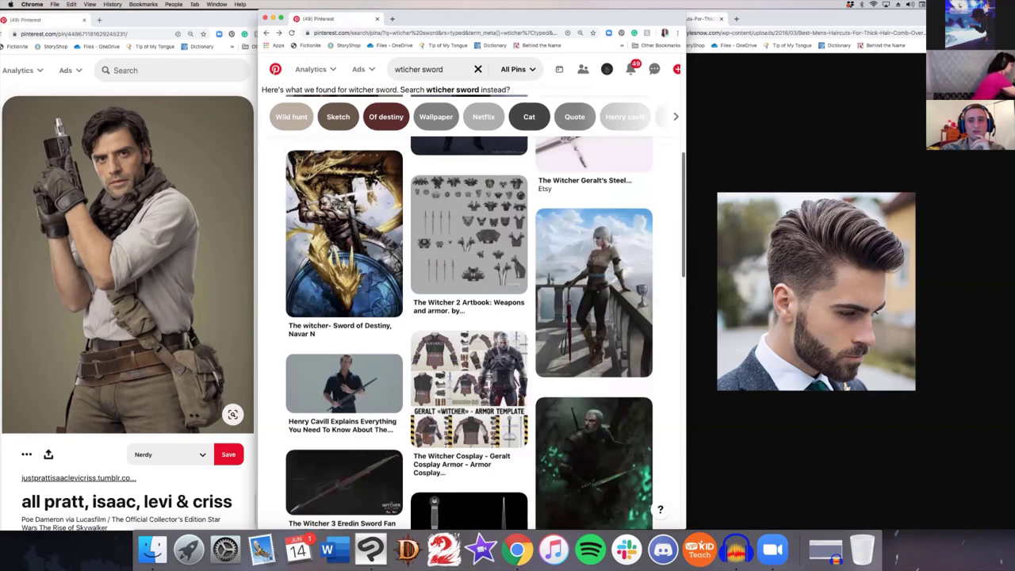
{"action": "scroll", "coordinate": [469, 333], "scroll_direction": "up", "scroll_amount": 5}
{"action": "scroll", "coordinate": [469, 333], "scroll_direction": "up", "scroll_amount": 3}
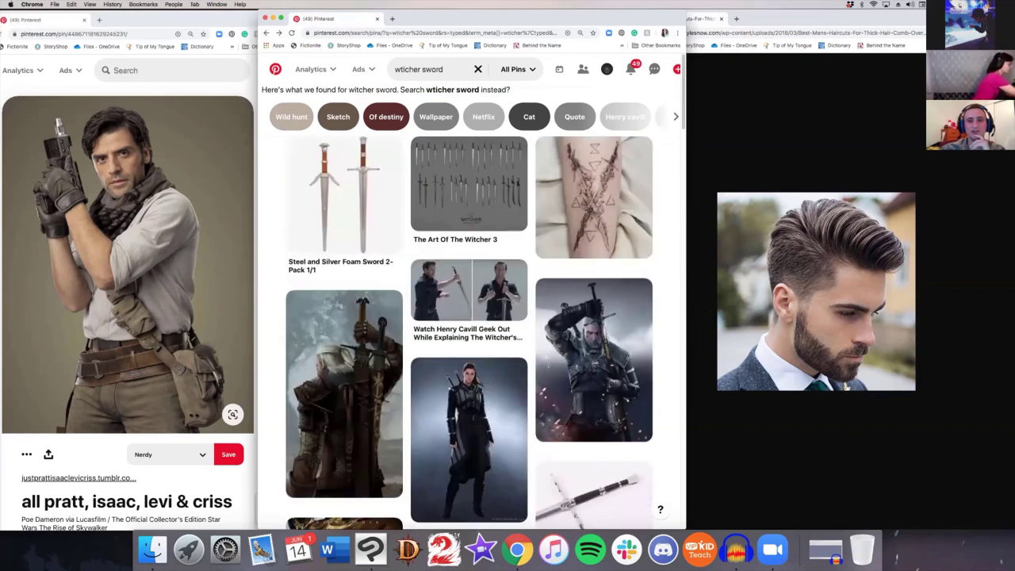
Search Pinterest for "aragorn sword" and open the Lord of the Rings Sword Anduril pin
{"action": "triple_click", "coordinate": [415, 69]}
{"action": "key", "text": "BackSpace"}
{"action": "type", "text": "aragorn sword"}
{"action": "key", "text": "Return"}
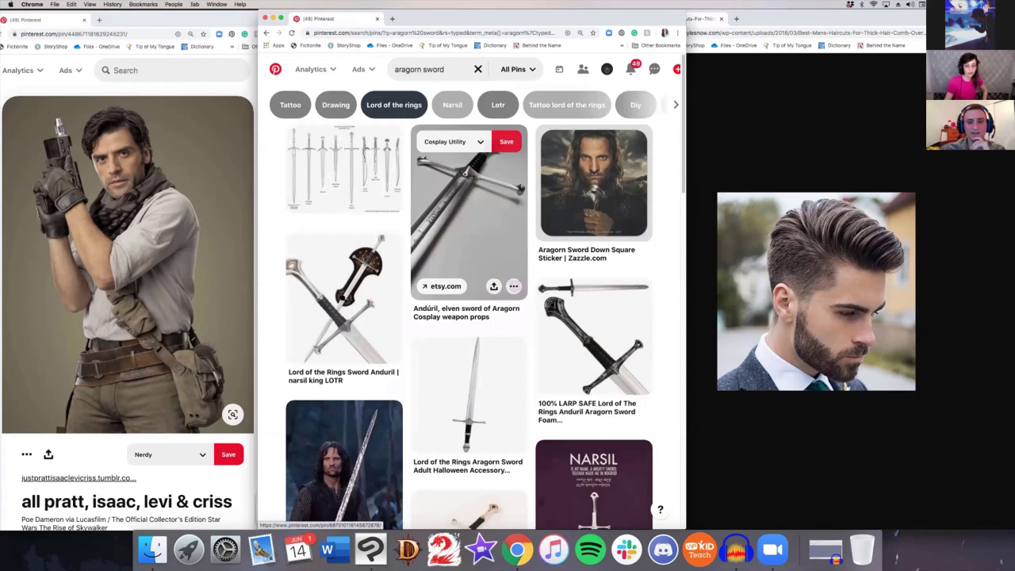
{"action": "left_click", "coordinate": [342, 298]}
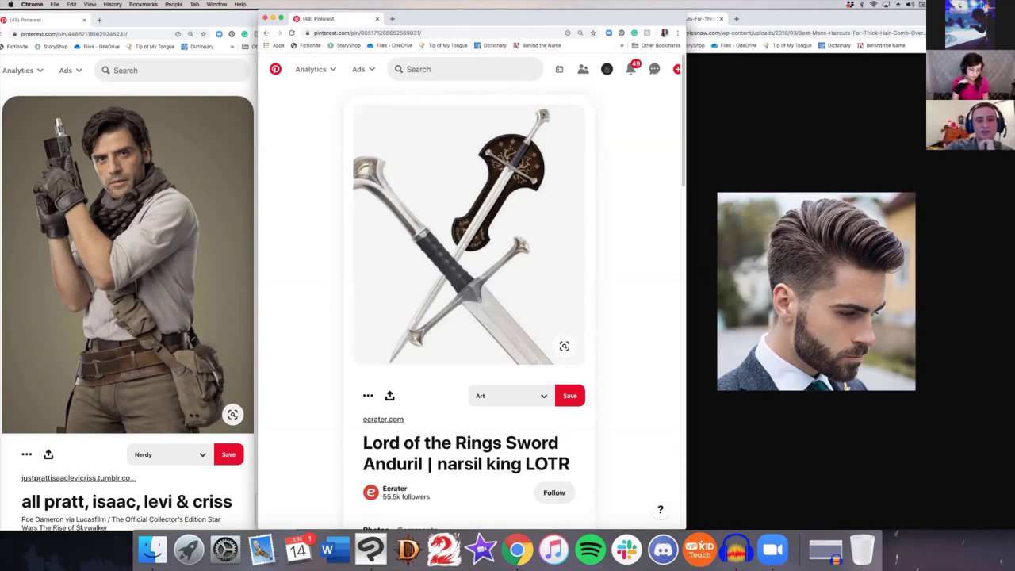
Switch to Clip Studio Paint and erase the upper sword's crossguard on Layer 35 with the Hard vector eraser at size 100
{"action": "key", "text": "super+Tab"}
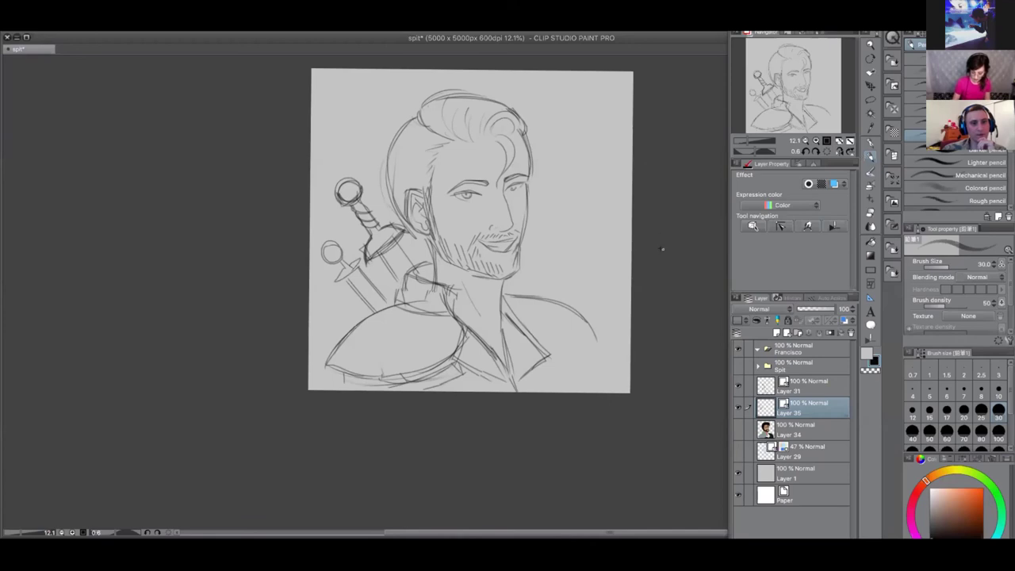
{"action": "left_click", "coordinate": [869, 212]}
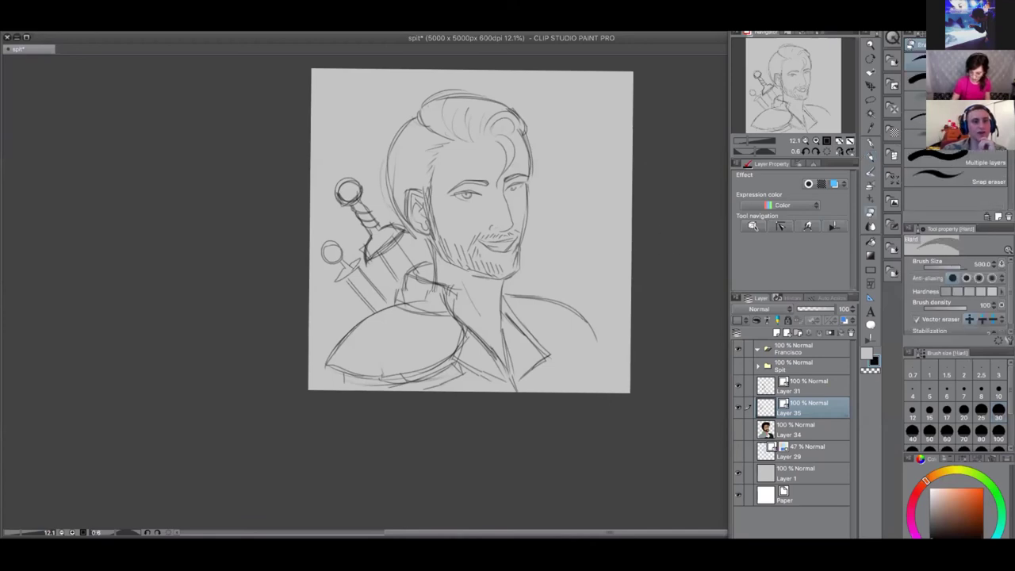
{"action": "key", "text": "bracketleft"}
{"action": "key", "text": "bracketleft"}
{"action": "key", "text": "bracketleft"}
{"action": "key", "text": "bracketleft"}
{"action": "key", "text": "bracketleft"}
{"action": "key", "text": "bracketleft"}
{"action": "key", "text": "bracketleft"}
{"action": "key", "text": "bracketleft"}
{"action": "mouse_move", "coordinate": [364, 239]}
{"action": "left_mouse_down"}
{"action": "mouse_move", "coordinate": [391, 235]}
{"action": "mouse_move", "coordinate": [379, 242]}
{"action": "mouse_move", "coordinate": [401, 261]}
{"action": "mouse_move", "coordinate": [366, 235]}
{"action": "mouse_move", "coordinate": [373, 266]}
{"action": "mouse_move", "coordinate": [405, 232]}
{"action": "mouse_move", "coordinate": [379, 241]}
{"action": "left_mouse_up"}
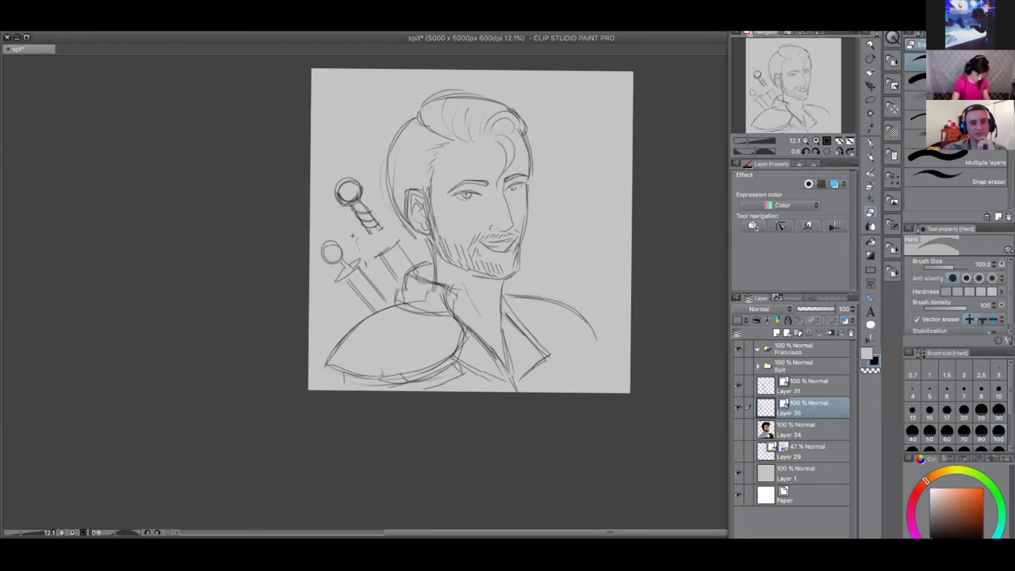
Sketch a curved, crescent-shaped crossguard below the upper sword's grip with the pencil at size 30
{"action": "left_click", "coordinate": [867, 159]}
{"action": "mouse_move", "coordinate": [370, 232]}
{"action": "left_mouse_down"}
{"action": "mouse_move", "coordinate": [357, 238]}
{"action": "mouse_move", "coordinate": [375, 249]}
{"action": "mouse_move", "coordinate": [385, 211]}
{"action": "mouse_move", "coordinate": [384, 249]}
{"action": "mouse_move", "coordinate": [384, 211]}
{"action": "mouse_move", "coordinate": [365, 235]}
{"action": "mouse_move", "coordinate": [352, 233]}
{"action": "mouse_move", "coordinate": [381, 253]}
{"action": "mouse_move", "coordinate": [354, 244]}
{"action": "mouse_move", "coordinate": [372, 252]}
{"action": "mouse_move", "coordinate": [390, 242]}
{"action": "mouse_move", "coordinate": [398, 200]}
{"action": "mouse_move", "coordinate": [391, 246]}
{"action": "left_mouse_up"}
{"action": "key", "text": "super+z"}
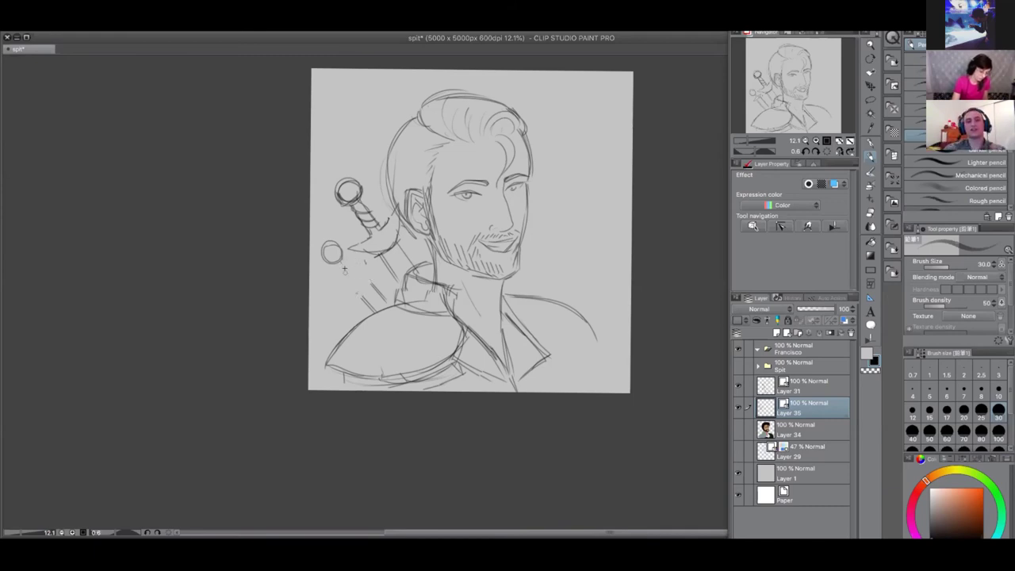
Sketch a curved hand guard sweeping from the lower sword's pommel to its blade, undoing the excess strokes
{"action": "mouse_move", "coordinate": [336, 266]}
{"action": "left_mouse_down"}
{"action": "mouse_move", "coordinate": [341, 292]}
{"action": "mouse_move", "coordinate": [364, 283]}
{"action": "left_mouse_up"}
{"action": "key", "text": "ctrl+z"}
{"action": "key", "text": "ctrl+z"}
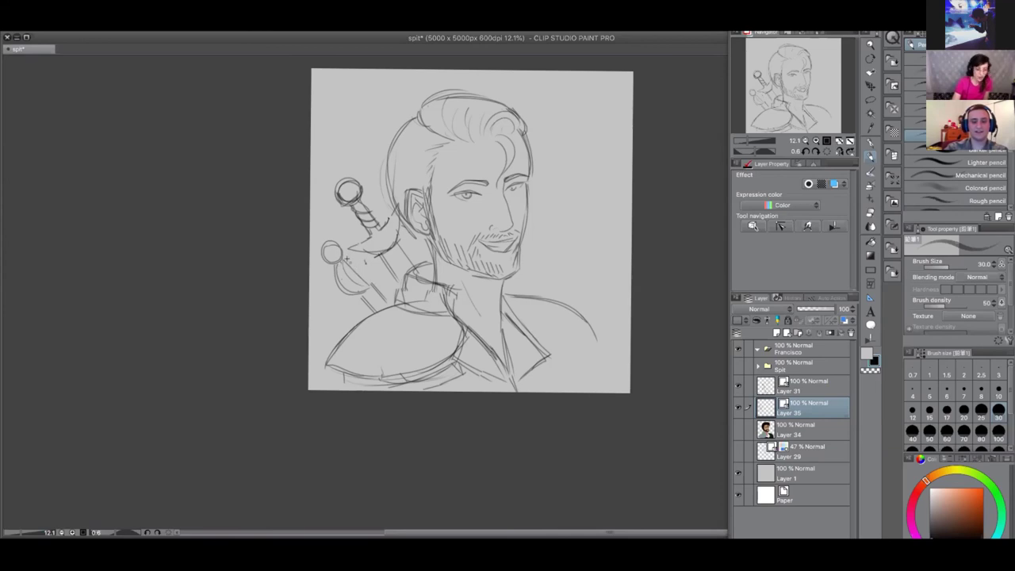
{"action": "mouse_move", "coordinate": [337, 267]}
{"action": "left_mouse_down"}
{"action": "mouse_move", "coordinate": [333, 281]}
{"action": "mouse_move", "coordinate": [367, 296]}
{"action": "mouse_move", "coordinate": [354, 294]}
{"action": "mouse_move", "coordinate": [391, 296]}
{"action": "left_mouse_up"}
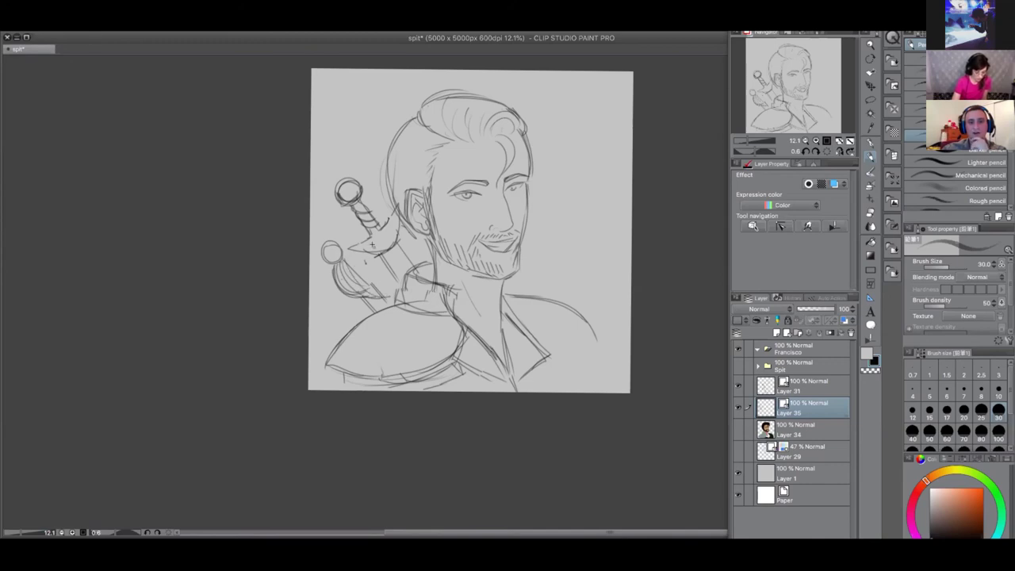
{"action": "key", "text": "ctrl+z"}
{"action": "key", "text": "ctrl+z"}
{"action": "key", "text": "ctrl+z"}
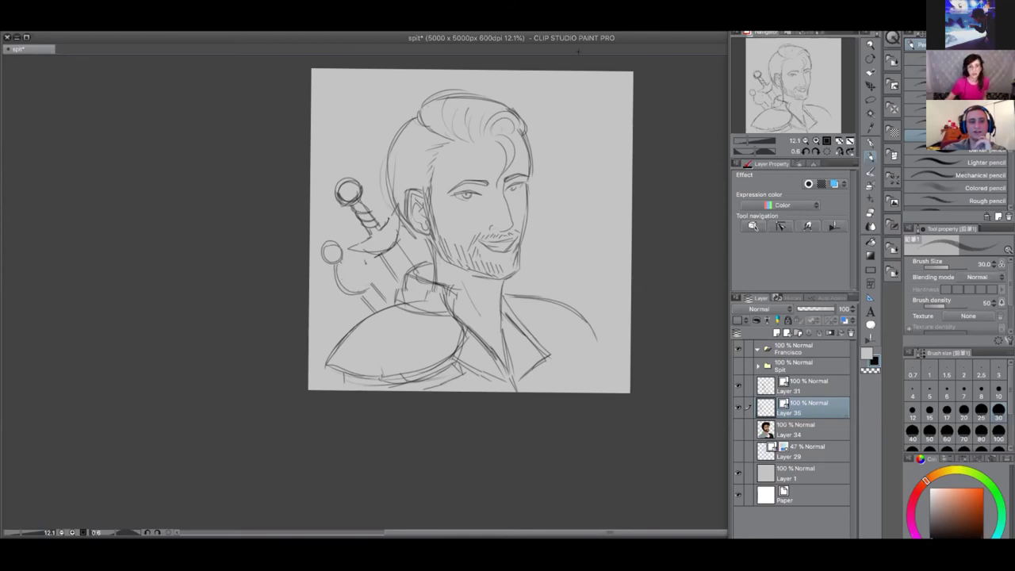
Browse the Pinterest calvary sword results, examine the curved sabre pin with the brass hand guard, and return to Clip Studio Paint
{"action": "key", "text": "Tab"}
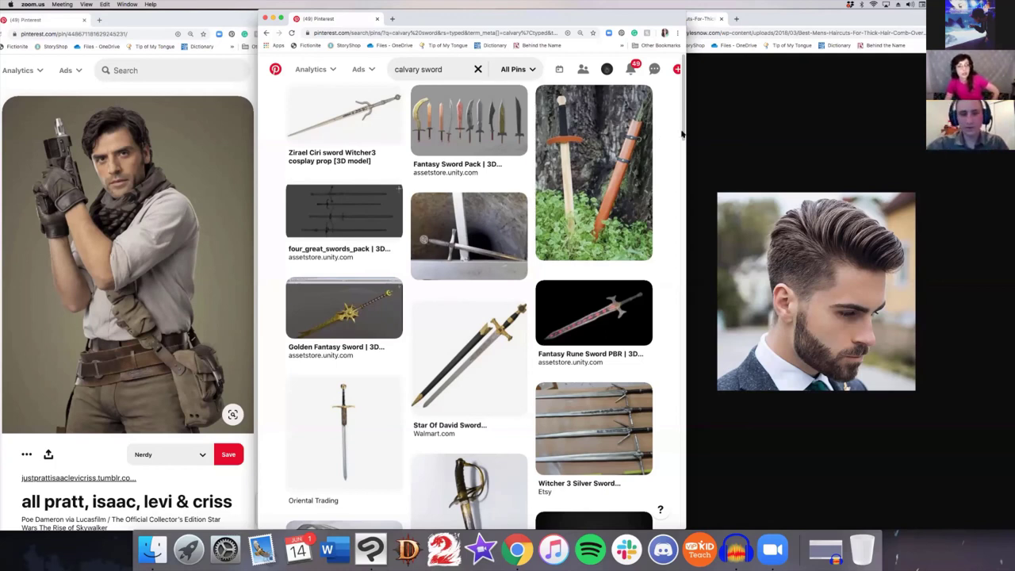
{"action": "left_click_drag", "start_coordinate": [684, 130], "coordinate": [684, 148]}
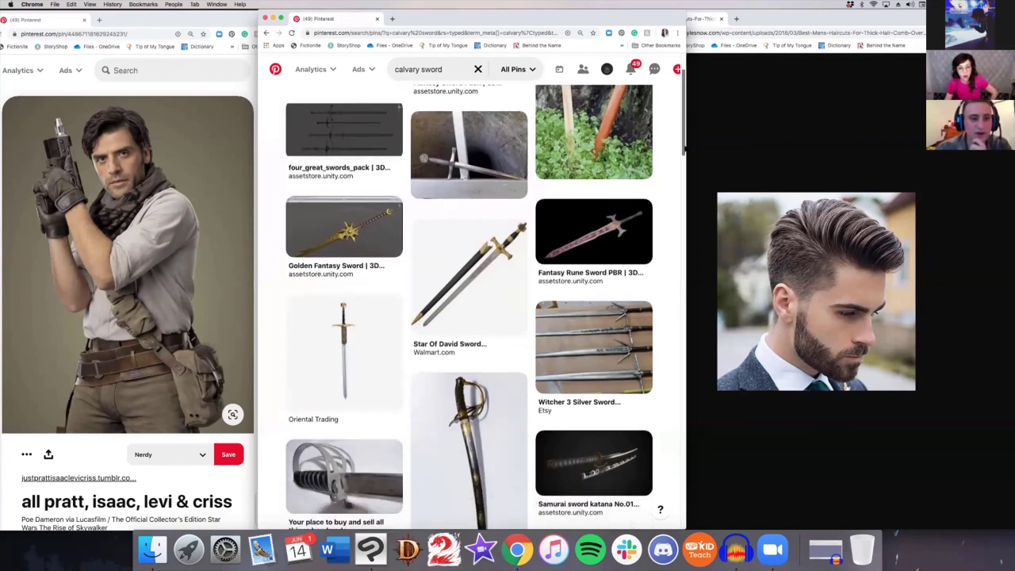
{"action": "scroll", "coordinate": [685, 148], "scroll_direction": "down", "scroll_amount": 3}
{"action": "scroll", "coordinate": [685, 151], "scroll_direction": "down", "scroll_amount": 1}
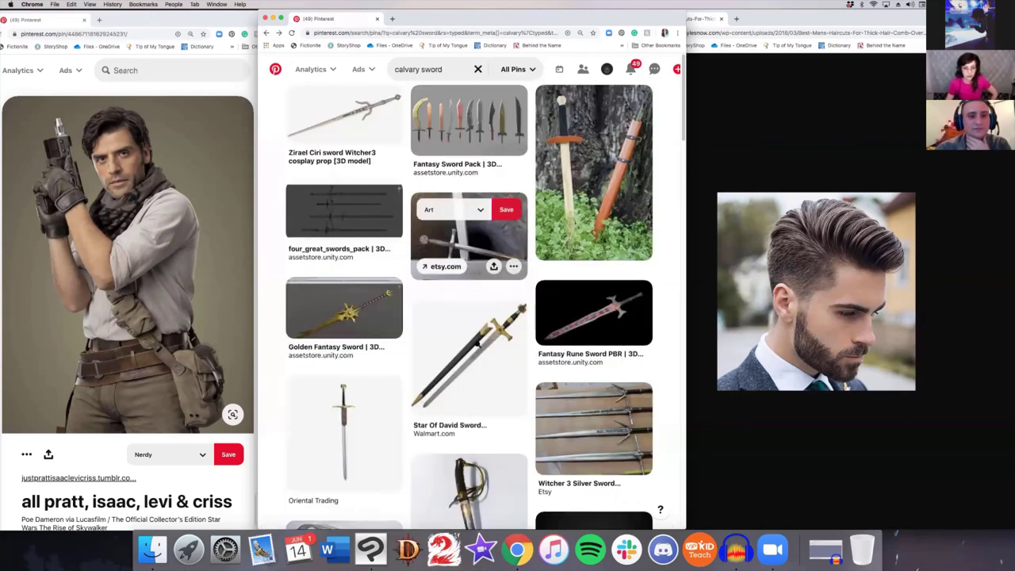
{"action": "scroll", "coordinate": [478, 347], "scroll_direction": "down", "scroll_amount": 3}
{"action": "left_click", "coordinate": [478, 347]}
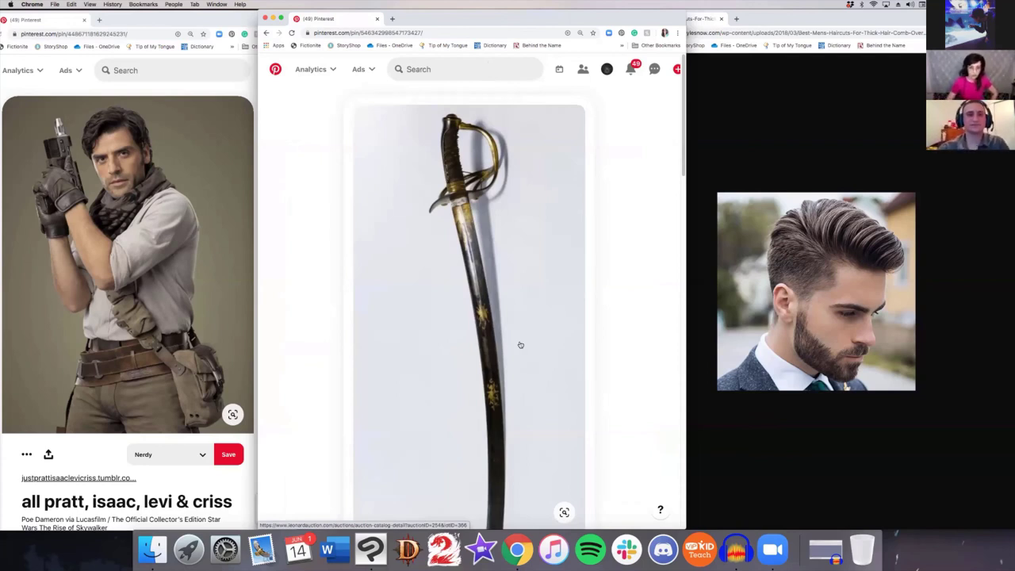
{"action": "key", "text": "super+Tab"}
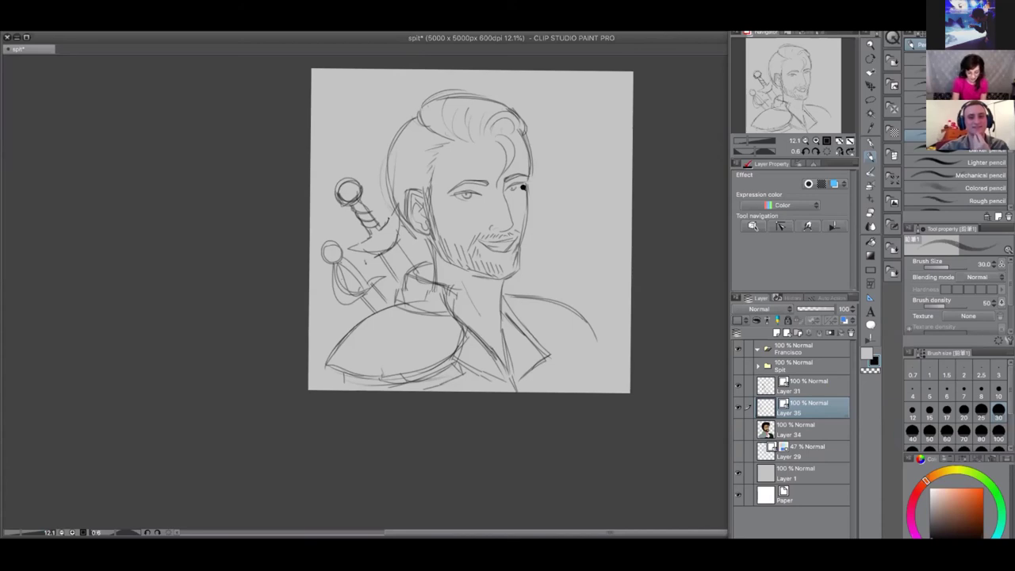
Sketch exaggerated eyelashes on both eyes and an enlarged round iris on the far eye
{"action": "scroll", "coordinate": [564, 157], "scroll_direction": "up", "scroll_amount": 4}
{"action": "scroll", "coordinate": [498, 164], "scroll_direction": "up", "scroll_amount": 2}
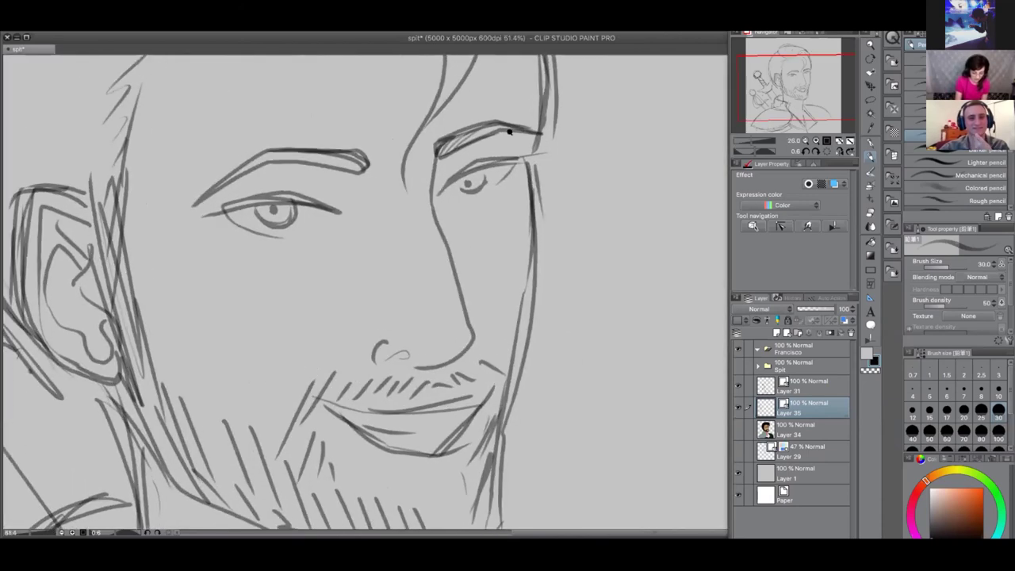
{"action": "mouse_move", "coordinate": [520, 162]}
{"action": "left_mouse_down"}
{"action": "mouse_move", "coordinate": [507, 144]}
{"action": "mouse_move", "coordinate": [493, 147]}
{"action": "left_mouse_up"}
{"action": "left_click_drag", "start_coordinate": [508, 157], "coordinate": [506, 141]}
{"action": "left_click_drag", "start_coordinate": [477, 172], "coordinate": [465, 157]}
{"action": "mouse_move", "coordinate": [240, 211]}
{"action": "left_mouse_down"}
{"action": "mouse_move", "coordinate": [185, 197]}
{"action": "mouse_move", "coordinate": [217, 176]}
{"action": "left_mouse_up"}
{"action": "mouse_move", "coordinate": [270, 203]}
{"action": "left_mouse_down"}
{"action": "mouse_move", "coordinate": [241, 170]}
{"action": "mouse_move", "coordinate": [260, 162]}
{"action": "left_mouse_up"}
{"action": "left_click_drag", "start_coordinate": [241, 225], "coordinate": [219, 236]}
{"action": "left_click_drag", "start_coordinate": [244, 232], "coordinate": [224, 242]}
{"action": "left_click_drag", "start_coordinate": [509, 172], "coordinate": [521, 184]}
{"action": "mouse_move", "coordinate": [460, 190]}
{"action": "left_mouse_down"}
{"action": "mouse_move", "coordinate": [499, 209]}
{"action": "mouse_move", "coordinate": [495, 166]}
{"action": "left_mouse_up"}
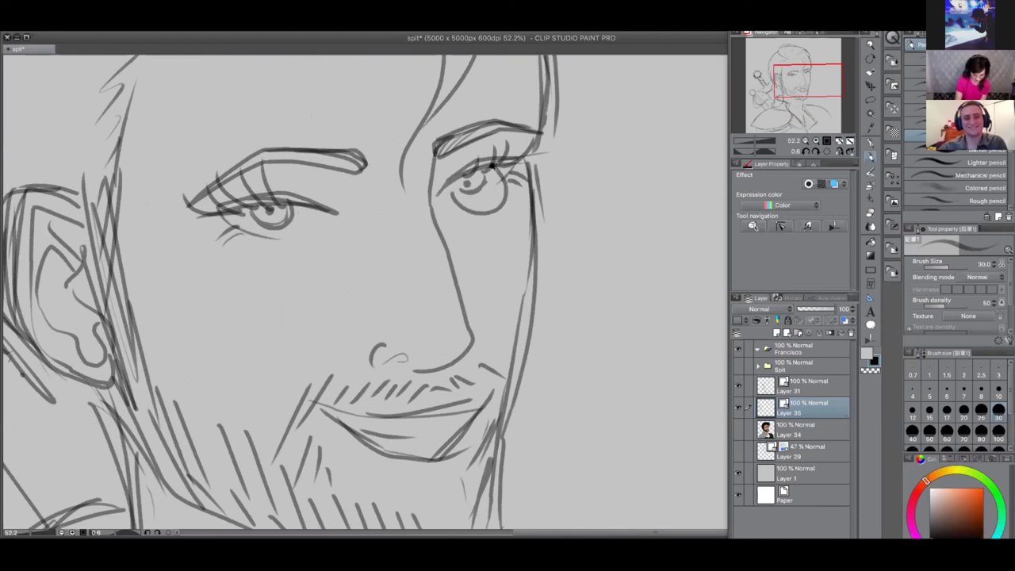
Undo the eyelash and enlarged iris strokes on both eyes
{"action": "key", "text": "super+z"}
{"action": "key", "text": "super+z"}
{"action": "key", "text": "super+z"}
{"action": "key", "text": "super+z"}
{"action": "key", "text": "super+z"}
{"action": "key", "text": "super+z"}
{"action": "key", "text": "super+z"}
{"action": "key", "text": "ctrl+z"}
{"action": "key", "text": "ctrl+z"}
{"action": "key", "text": "ctrl+z"}
{"action": "key", "text": "ctrl+z"}
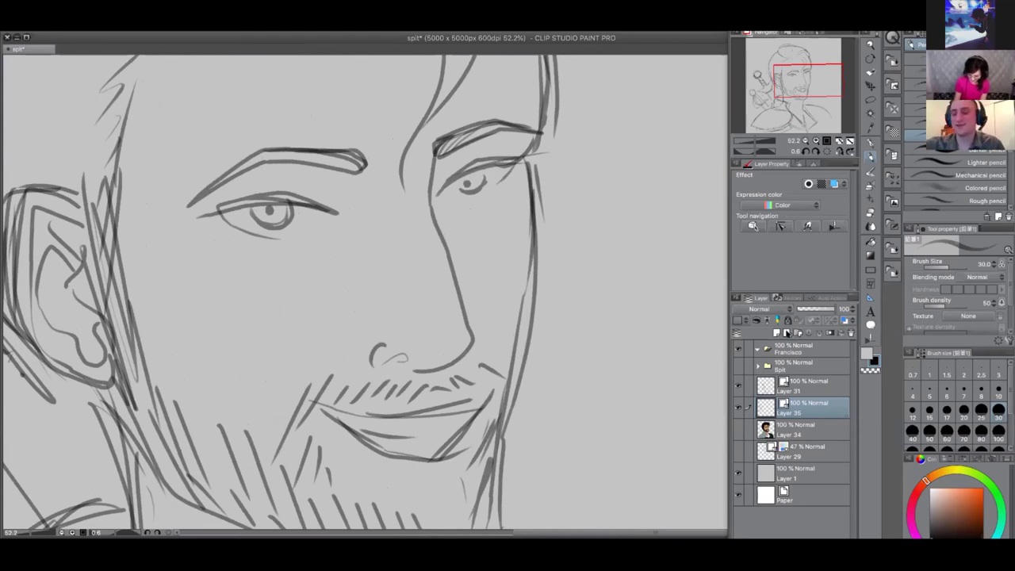
Add a vector layer above Layer 35 and move the lassoed eyes from Layer 31 onto a separate hidden layer
{"action": "left_click", "coordinate": [786, 333]}
{"action": "left_click", "coordinate": [800, 387]}
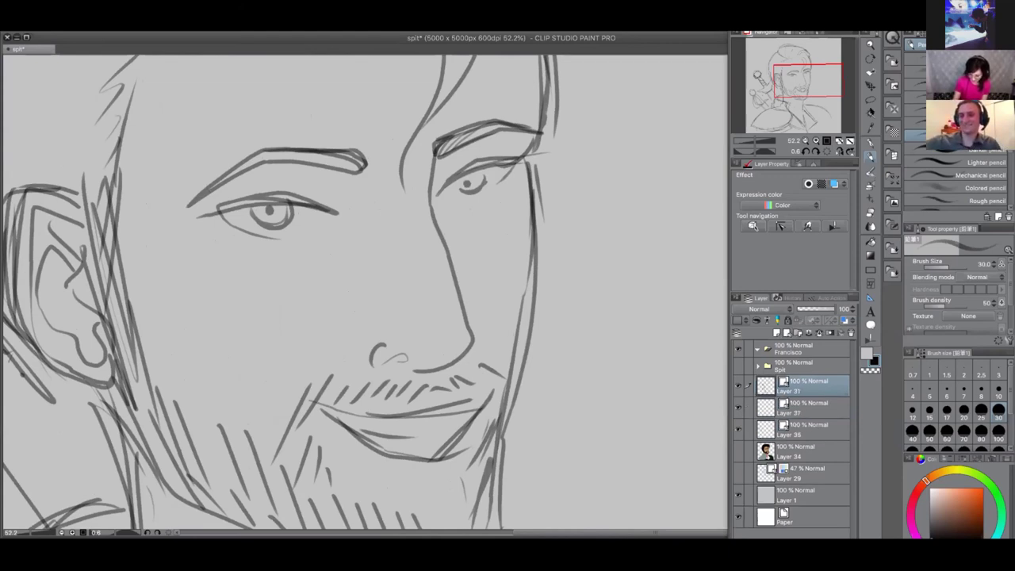
{"action": "left_click", "coordinate": [871, 100]}
{"action": "mouse_move", "coordinate": [516, 146]}
{"action": "left_mouse_down"}
{"action": "mouse_move", "coordinate": [183, 212]}
{"action": "mouse_move", "coordinate": [332, 256]}
{"action": "mouse_move", "coordinate": [530, 148]}
{"action": "left_mouse_up"}
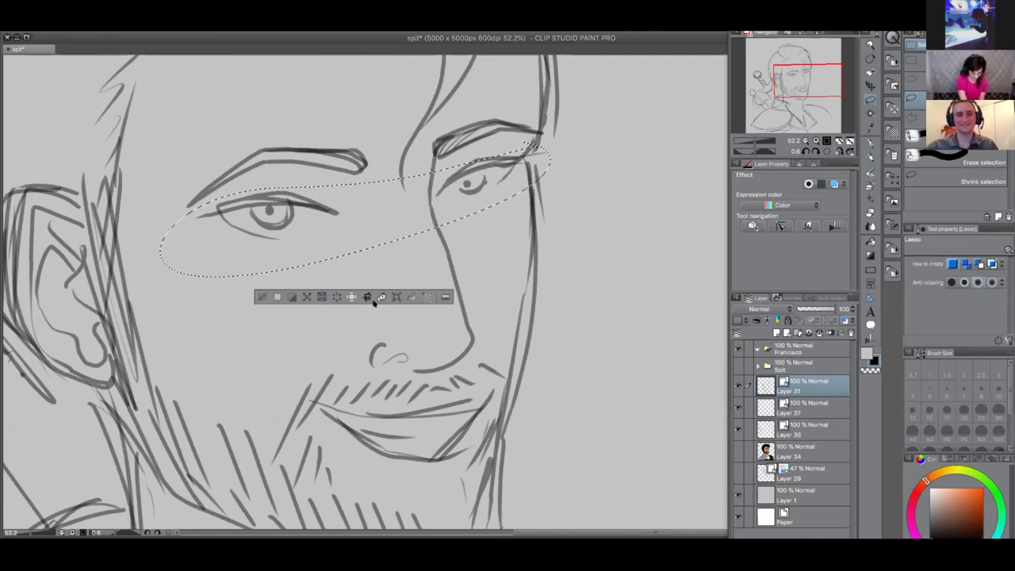
{"action": "left_click", "coordinate": [279, 300]}
{"action": "left_click", "coordinate": [739, 385]}
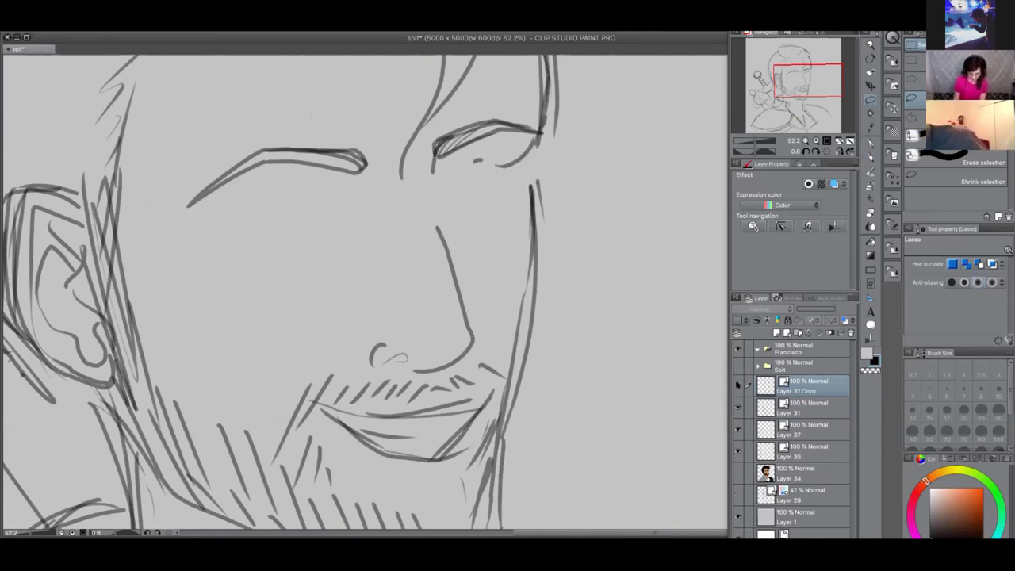
{"action": "left_click", "coordinate": [738, 407]}
{"action": "left_click", "coordinate": [738, 407]}
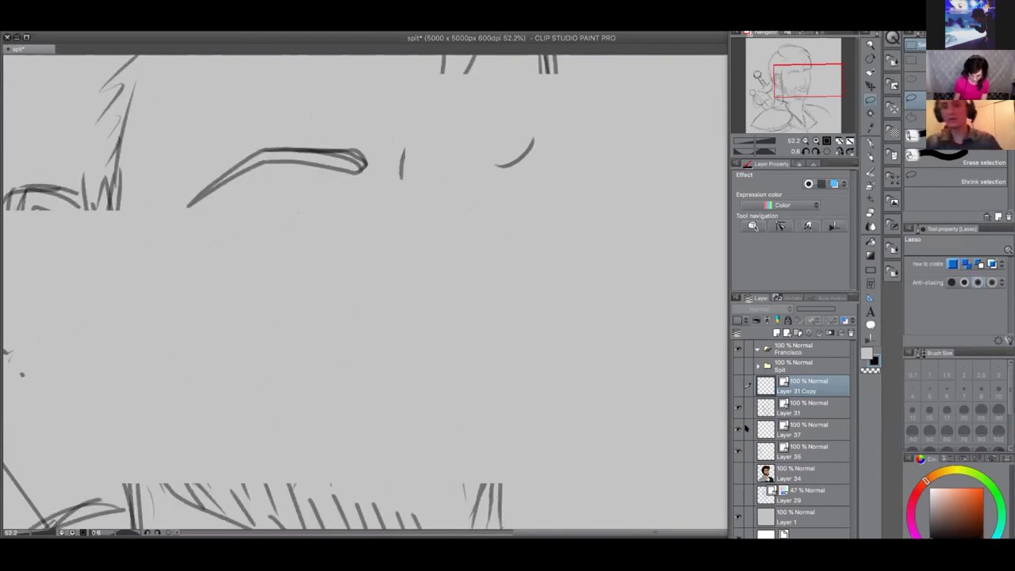
On Layer 37, draw a large cartoon eye with round iris, highlights and long lashes beneath the portrait's right-hand eyebrow
{"action": "left_click", "coordinate": [809, 430]}
{"action": "left_click", "coordinate": [870, 157]}
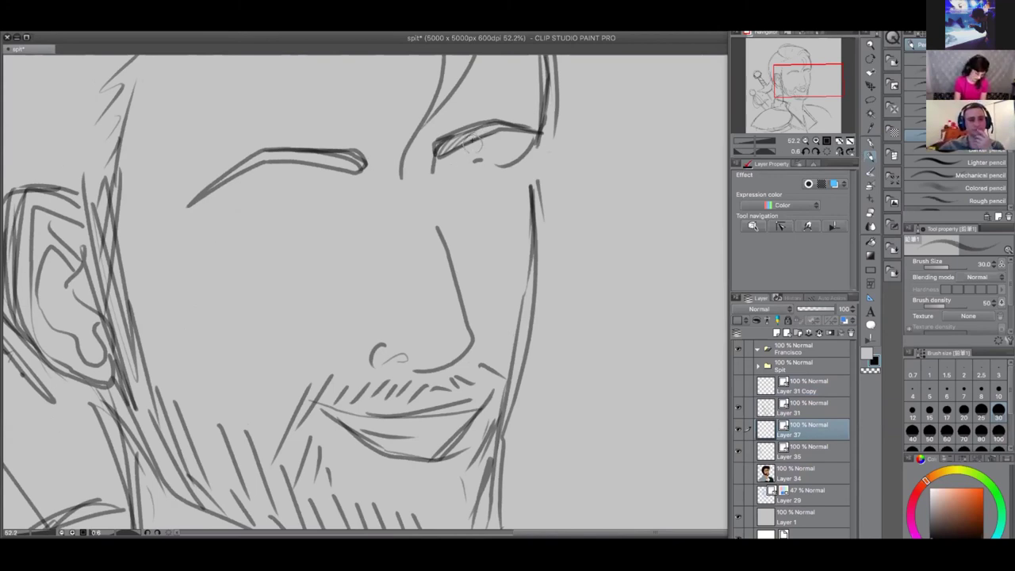
{"action": "mouse_move", "coordinate": [449, 189]}
{"action": "left_mouse_down"}
{"action": "mouse_move", "coordinate": [469, 156]}
{"action": "mouse_move", "coordinate": [531, 147]}
{"action": "left_mouse_up"}
{"action": "mouse_move", "coordinate": [468, 161]}
{"action": "left_mouse_down"}
{"action": "mouse_move", "coordinate": [444, 200]}
{"action": "mouse_move", "coordinate": [527, 208]}
{"action": "mouse_move", "coordinate": [468, 218]}
{"action": "mouse_move", "coordinate": [517, 200]}
{"action": "mouse_move", "coordinate": [468, 212]}
{"action": "left_mouse_up"}
{"action": "mouse_move", "coordinate": [492, 179]}
{"action": "left_mouse_down"}
{"action": "mouse_move", "coordinate": [479, 199]}
{"action": "mouse_move", "coordinate": [491, 199]}
{"action": "mouse_move", "coordinate": [507, 169]}
{"action": "mouse_move", "coordinate": [498, 166]}
{"action": "mouse_move", "coordinate": [526, 154]}
{"action": "left_mouse_up"}
{"action": "mouse_move", "coordinate": [541, 120]}
{"action": "left_mouse_down"}
{"action": "mouse_move", "coordinate": [502, 147]}
{"action": "mouse_move", "coordinate": [468, 149]}
{"action": "mouse_move", "coordinate": [460, 165]}
{"action": "mouse_move", "coordinate": [423, 179]}
{"action": "left_mouse_up"}
{"action": "left_click_drag", "start_coordinate": [465, 138], "coordinate": [470, 161]}
{"action": "mouse_move", "coordinate": [475, 230]}
{"action": "left_mouse_down"}
{"action": "mouse_move", "coordinate": [462, 242]}
{"action": "mouse_move", "coordinate": [479, 239]}
{"action": "left_mouse_up"}
{"action": "left_click_drag", "start_coordinate": [499, 230], "coordinate": [497, 236]}
{"action": "left_click_drag", "start_coordinate": [521, 223], "coordinate": [517, 226]}
{"action": "left_click_drag", "start_coordinate": [523, 209], "coordinate": [549, 205]}
Draw a matching oversized eye with highlights and upper and lower lashes beneath the portrait's left-hand eyebrow
{"action": "mouse_move", "coordinate": [350, 204]}
{"action": "left_mouse_down"}
{"action": "mouse_move", "coordinate": [246, 220]}
{"action": "mouse_move", "coordinate": [237, 238]}
{"action": "left_mouse_up"}
{"action": "left_click_drag", "start_coordinate": [260, 282], "coordinate": [349, 271]}
{"action": "left_click_drag", "start_coordinate": [257, 220], "coordinate": [276, 275]}
{"action": "left_click_drag", "start_coordinate": [333, 201], "coordinate": [287, 292]}
{"action": "mouse_move", "coordinate": [295, 224]}
{"action": "left_mouse_down"}
{"action": "mouse_move", "coordinate": [283, 232]}
{"action": "mouse_move", "coordinate": [315, 261]}
{"action": "mouse_move", "coordinate": [325, 239]}
{"action": "mouse_move", "coordinate": [327, 263]}
{"action": "mouse_move", "coordinate": [330, 254]}
{"action": "mouse_move", "coordinate": [281, 254]}
{"action": "left_mouse_up"}
{"action": "mouse_move", "coordinate": [237, 216]}
{"action": "left_mouse_down"}
{"action": "mouse_move", "coordinate": [228, 179]}
{"action": "mouse_move", "coordinate": [228, 192]}
{"action": "mouse_move", "coordinate": [270, 205]}
{"action": "mouse_move", "coordinate": [269, 176]}
{"action": "left_mouse_up"}
{"action": "mouse_move", "coordinate": [278, 296]}
{"action": "left_mouse_down"}
{"action": "mouse_move", "coordinate": [252, 292]}
{"action": "mouse_move", "coordinate": [241, 317]}
{"action": "left_mouse_up"}
{"action": "left_click_drag", "start_coordinate": [295, 296], "coordinate": [282, 304]}
{"action": "left_click_drag", "start_coordinate": [289, 298], "coordinate": [271, 322]}
{"action": "left_click_drag", "start_coordinate": [311, 296], "coordinate": [300, 314]}
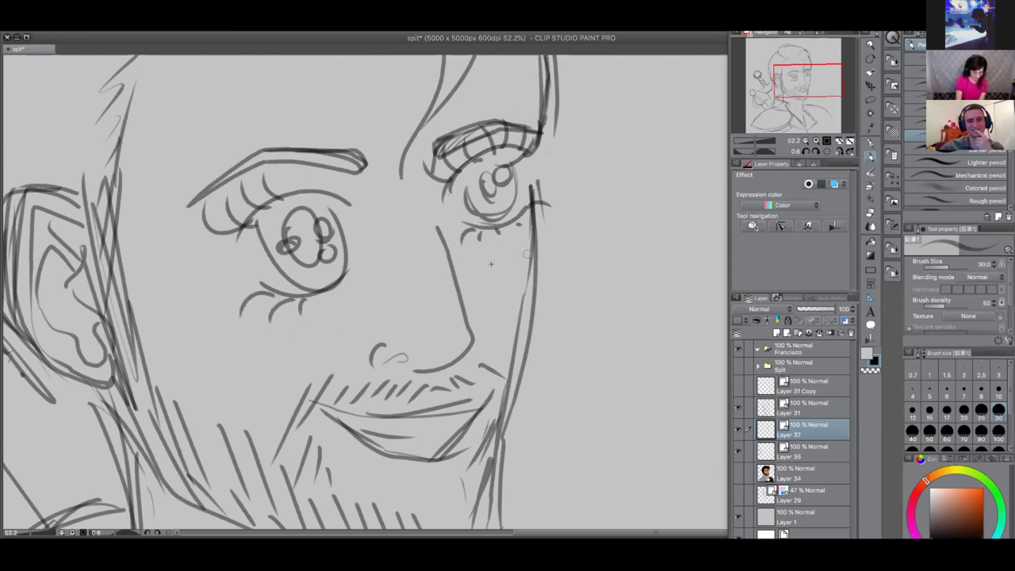
Thicken the upper lash lines of both cartoon eyes and mark the left-hand eye's inner corner
{"action": "mouse_move", "coordinate": [354, 208]}
{"action": "left_mouse_down"}
{"action": "mouse_move", "coordinate": [230, 265]}
{"action": "mouse_move", "coordinate": [296, 193]}
{"action": "mouse_move", "coordinate": [233, 250]}
{"action": "left_mouse_up"}
{"action": "left_click_drag", "start_coordinate": [494, 157], "coordinate": [434, 199]}
{"action": "mouse_move", "coordinate": [553, 164]}
{"action": "left_mouse_down"}
{"action": "mouse_move", "coordinate": [441, 188]}
{"action": "mouse_move", "coordinate": [563, 157]}
{"action": "left_mouse_up"}
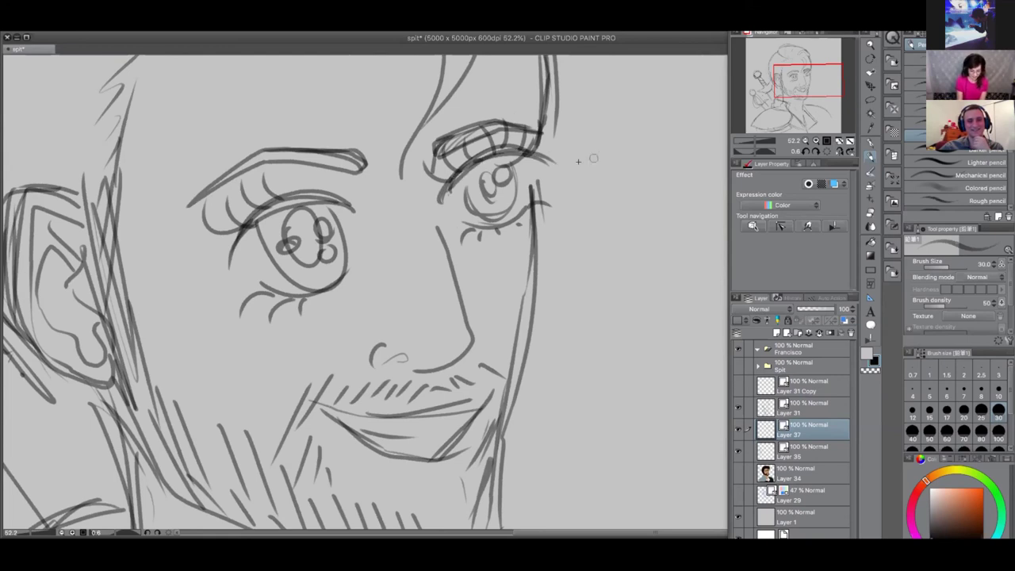
{"action": "left_click_drag", "start_coordinate": [367, 243], "coordinate": [372, 258]}
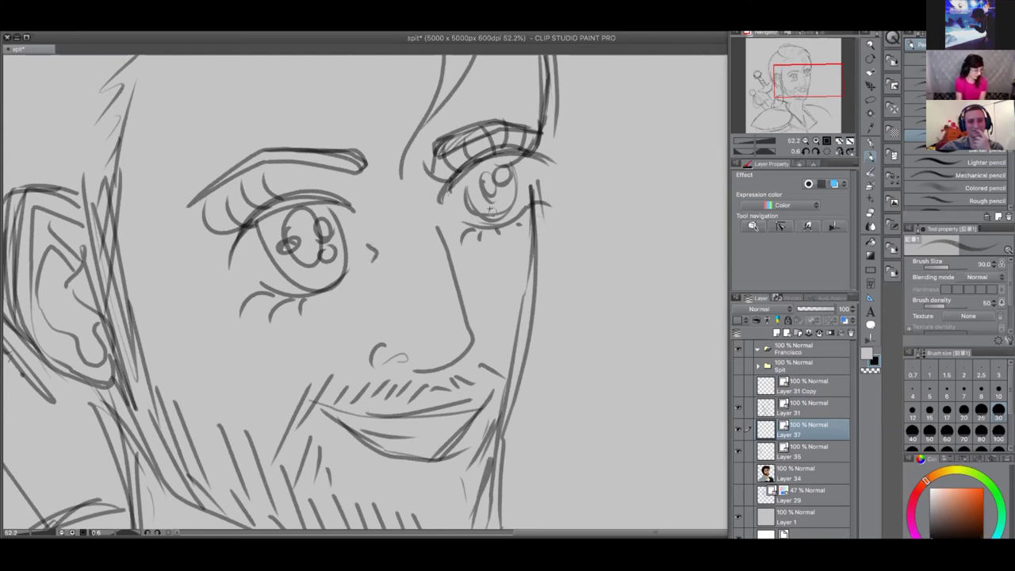
Lasso both cartoon eyes on Layer 37 and rotate them slightly clockwise to fit the tilt of the face
{"action": "scroll", "coordinate": [567, 206], "scroll_direction": "down", "scroll_amount": 3}
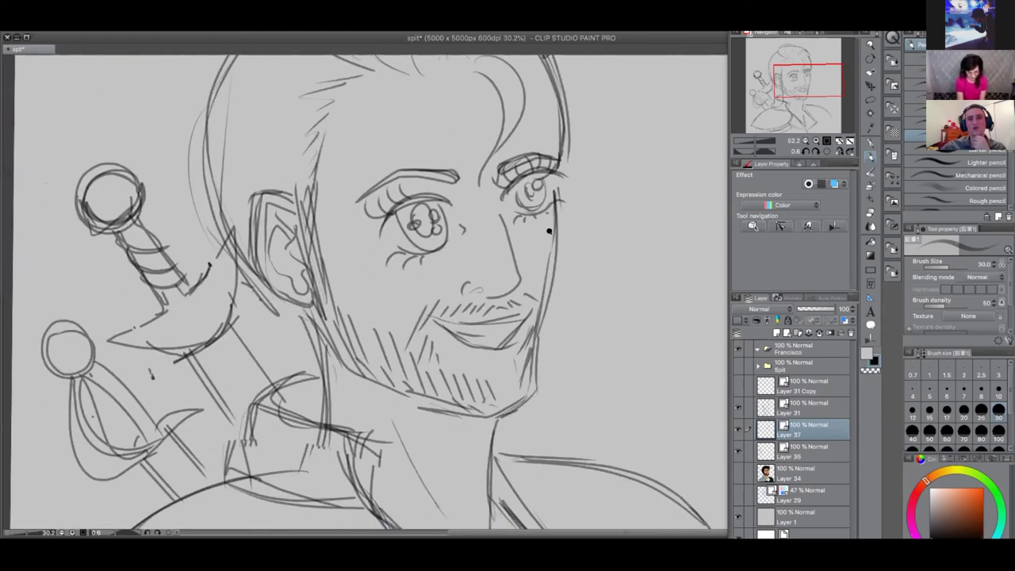
{"action": "scroll", "coordinate": [628, 170], "scroll_direction": "down", "scroll_amount": 4}
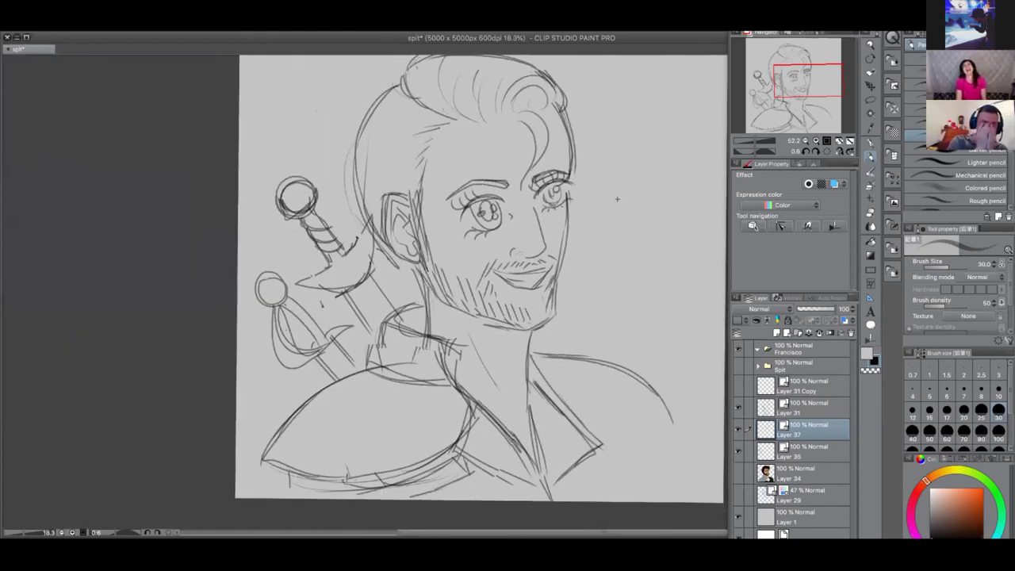
{"action": "scroll", "coordinate": [617, 226], "scroll_direction": "down", "scroll_amount": 3}
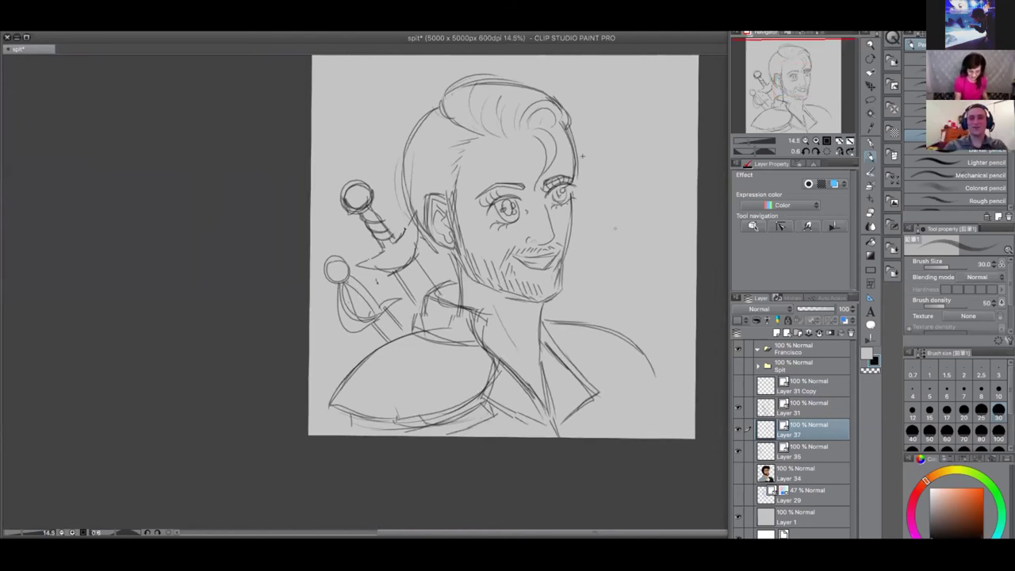
{"action": "key", "text": "m"}
{"action": "left_click_drag", "start_coordinate": [597, 162], "coordinate": [575, 157]}
{"action": "key", "text": "super+t"}
{"action": "left_click_drag", "start_coordinate": [656, 176], "coordinate": [638, 197]}
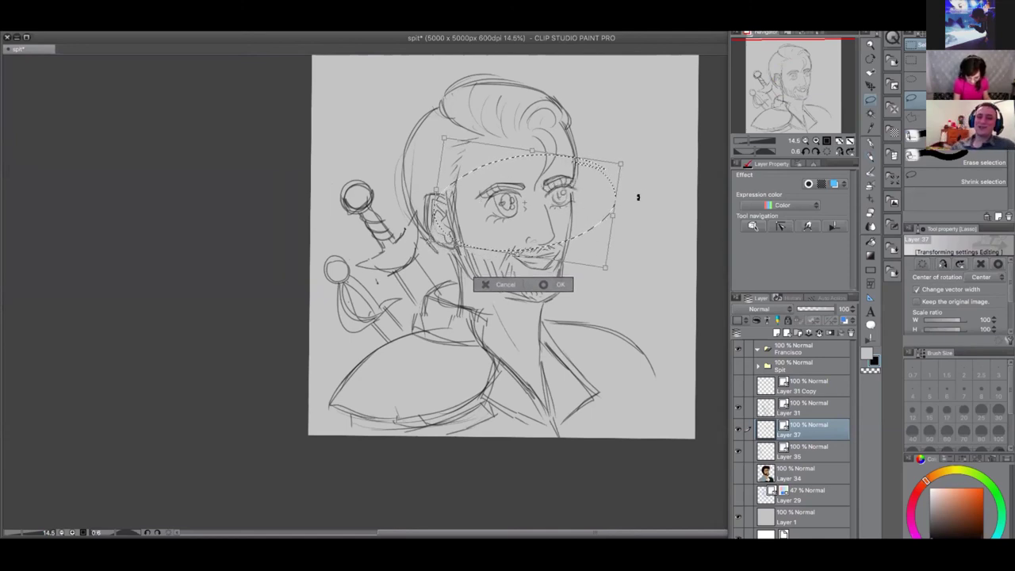
{"action": "left_click", "coordinate": [562, 283]}
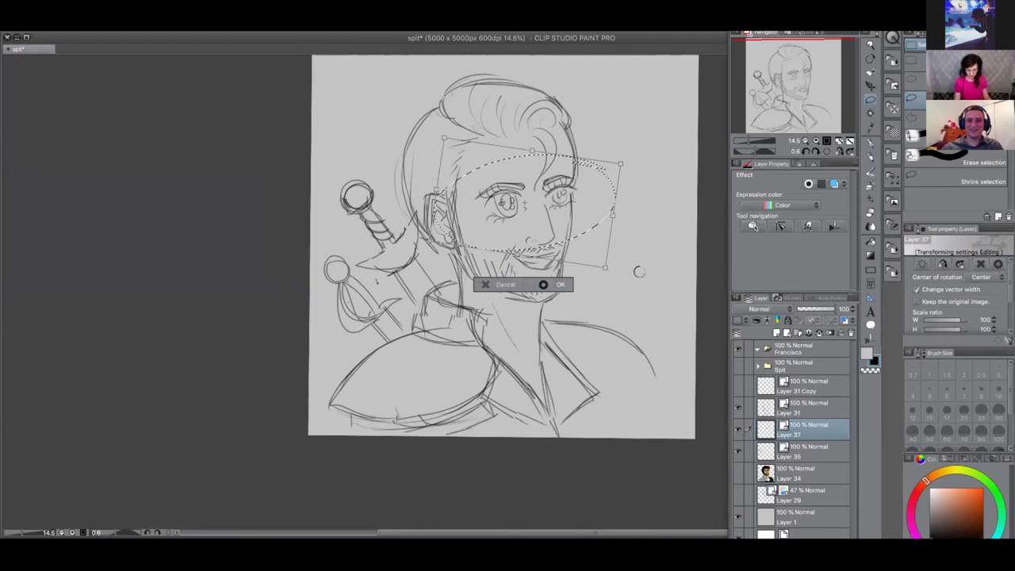
Apply the rotation of the cartoon eyes, then lasso the left-hand eye's lower lashes and nudge them slightly closer to the iris
{"action": "key", "text": "Return"}
{"action": "key", "text": "ctrl+d"}
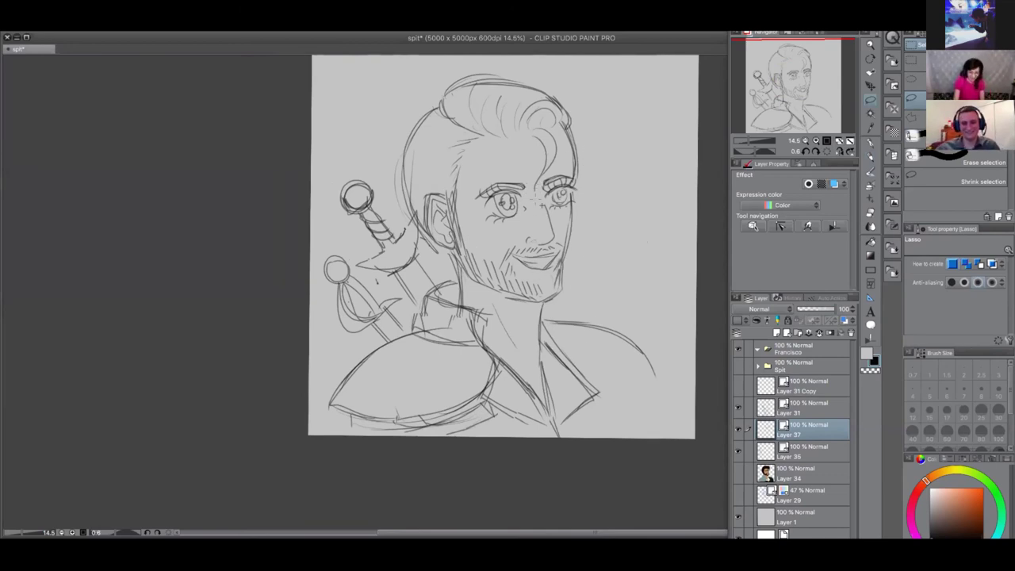
{"action": "mouse_move", "coordinate": [520, 205]}
{"action": "left_mouse_down"}
{"action": "mouse_move", "coordinate": [500, 231]}
{"action": "mouse_move", "coordinate": [520, 207]}
{"action": "left_mouse_up"}
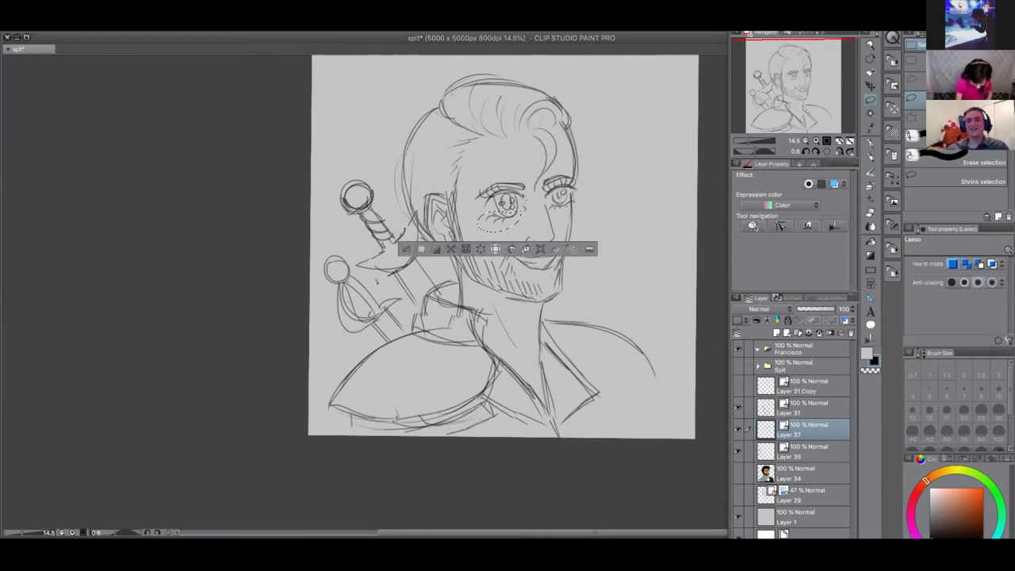
{"action": "key", "text": "ctrl+t"}
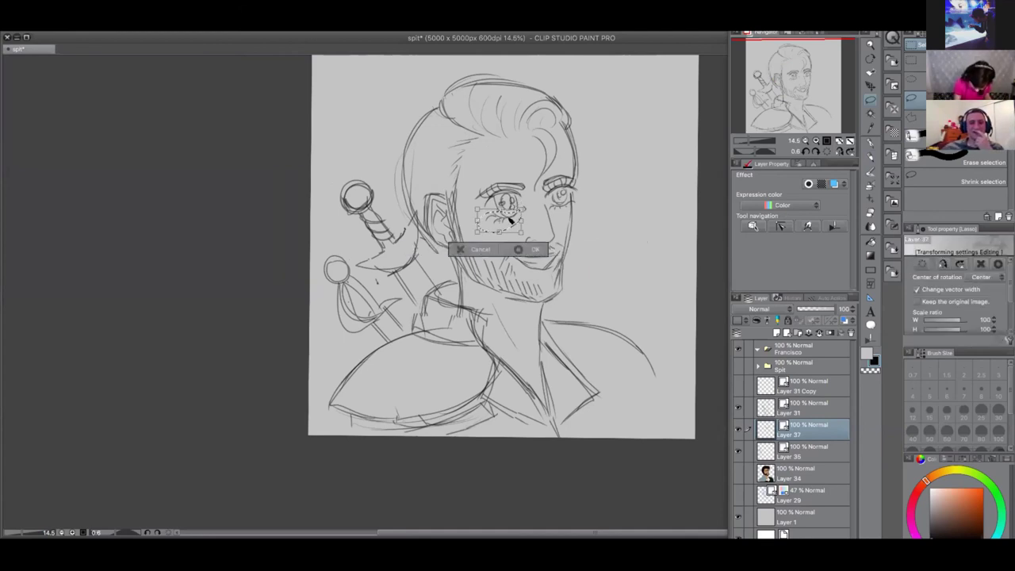
{"action": "left_click_drag", "start_coordinate": [510, 215], "coordinate": [509, 213]}
{"action": "left_click", "coordinate": [534, 247]}
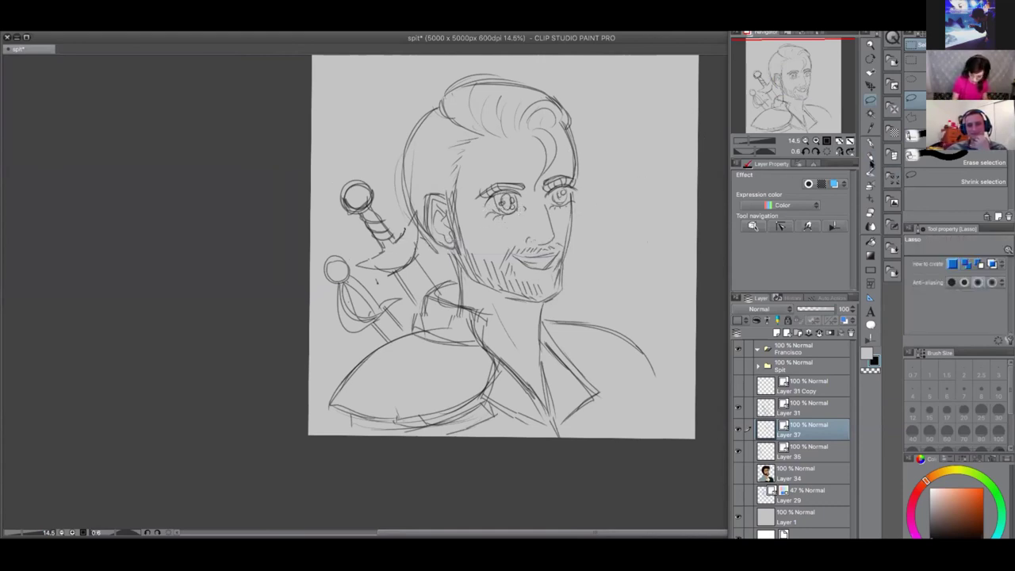
Toggle Layer 37 and Layer 31 Copy to compare the original eyes with the large cartoon eyes
{"action": "left_click", "coordinate": [872, 158]}
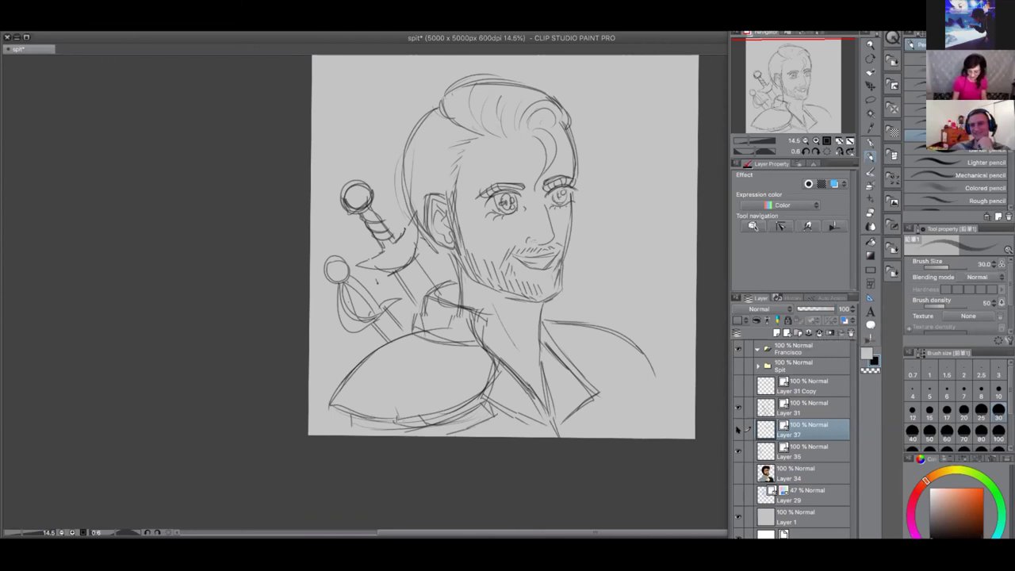
{"action": "left_click", "coordinate": [738, 429]}
{"action": "left_click", "coordinate": [739, 386]}
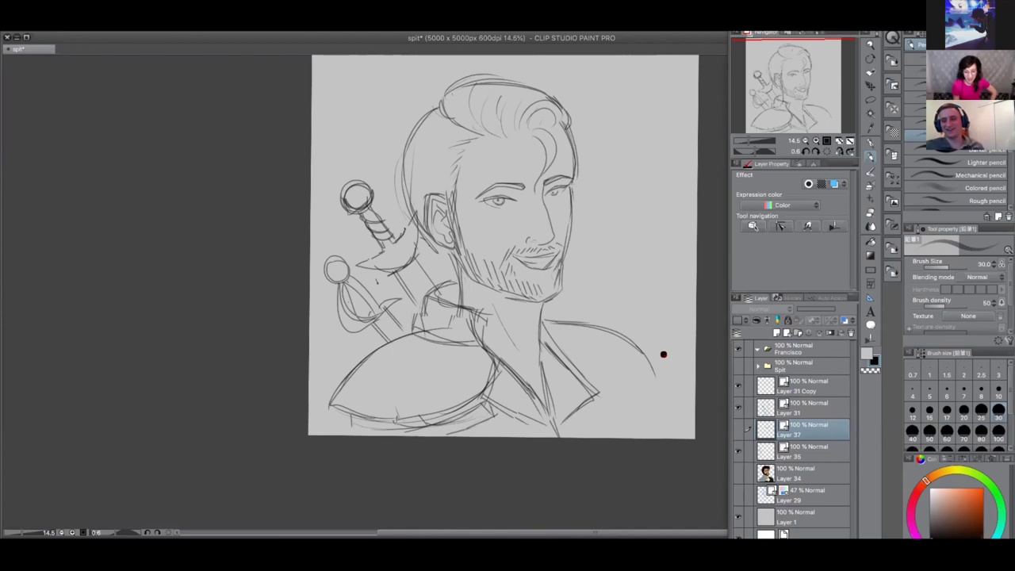
{"action": "left_click", "coordinate": [738, 427]}
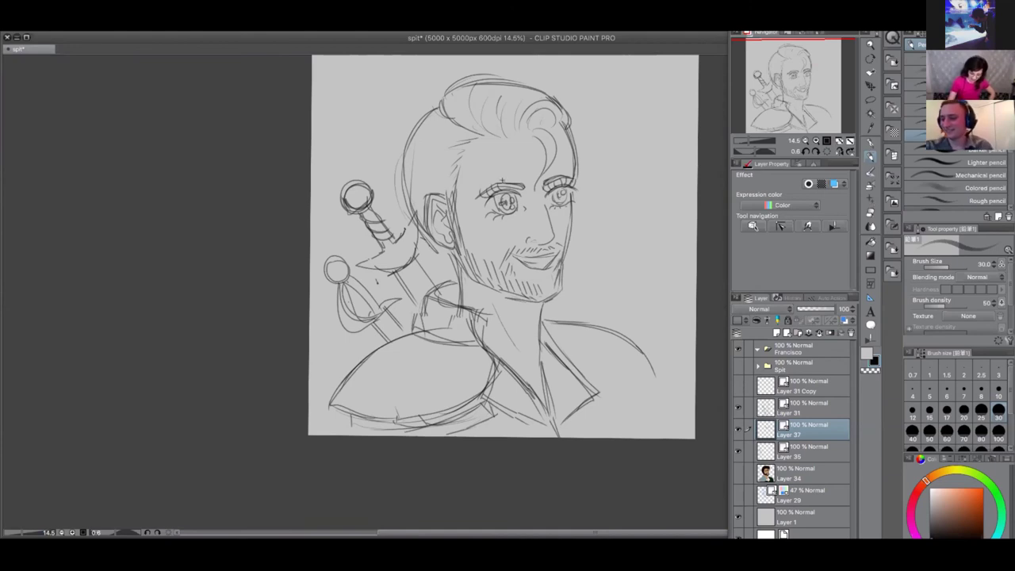
Pencil longer, denser upper lashes at the outer corners of both cartoon eyes on Layer 37
{"action": "mouse_move", "coordinate": [486, 199]}
{"action": "left_mouse_down"}
{"action": "mouse_move", "coordinate": [476, 194]}
{"action": "mouse_move", "coordinate": [484, 187]}
{"action": "mouse_move", "coordinate": [510, 192]}
{"action": "mouse_move", "coordinate": [481, 203]}
{"action": "left_mouse_up"}
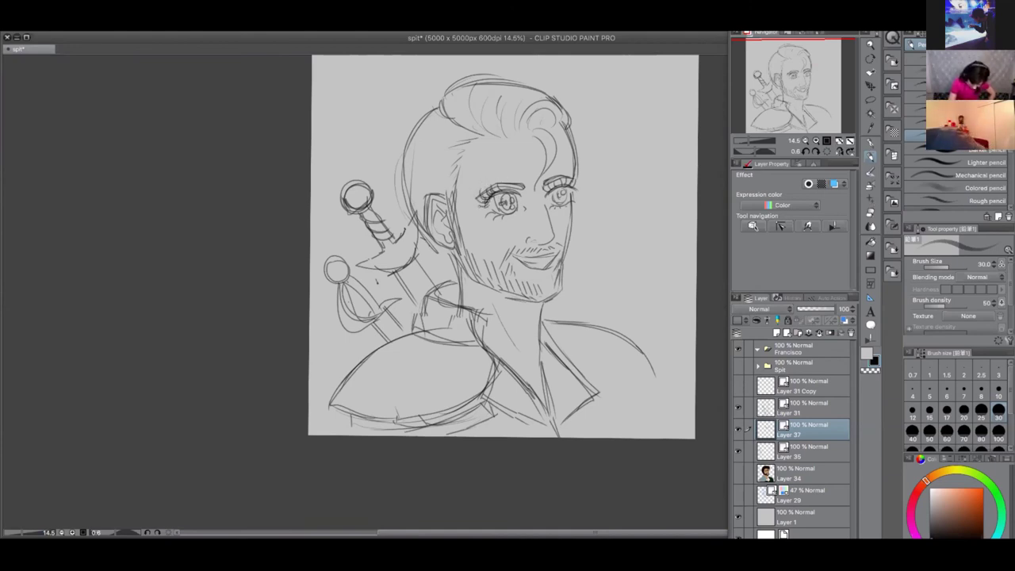
{"action": "mouse_move", "coordinate": [568, 182]}
{"action": "left_mouse_down"}
{"action": "mouse_move", "coordinate": [551, 195]}
{"action": "mouse_move", "coordinate": [571, 189]}
{"action": "mouse_move", "coordinate": [504, 181]}
{"action": "left_mouse_up"}
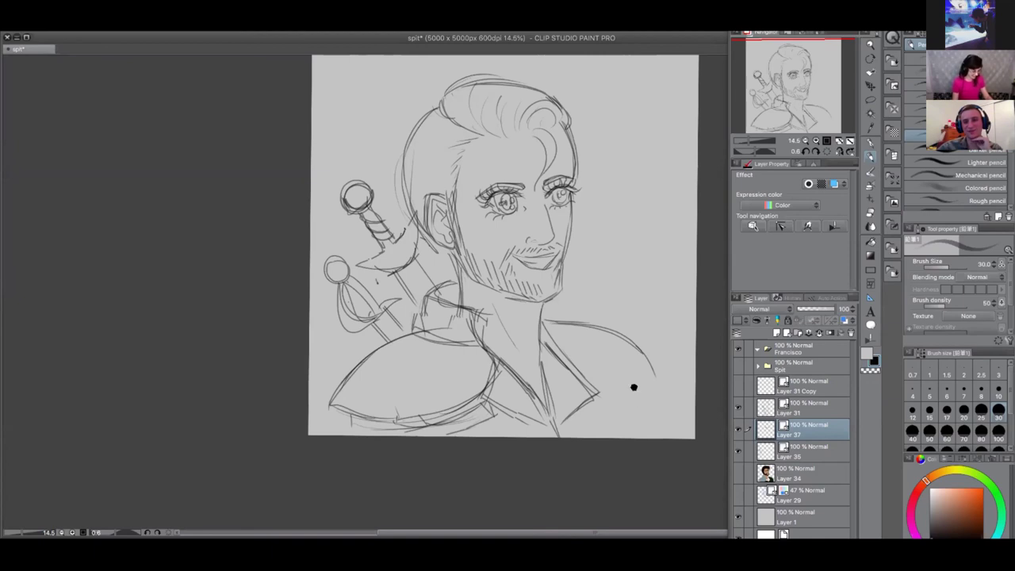
Draw a ribbon bow with two small flowers beneath it in the hair above the ear
{"action": "left_click_drag", "start_coordinate": [632, 388], "coordinate": [524, 414]}
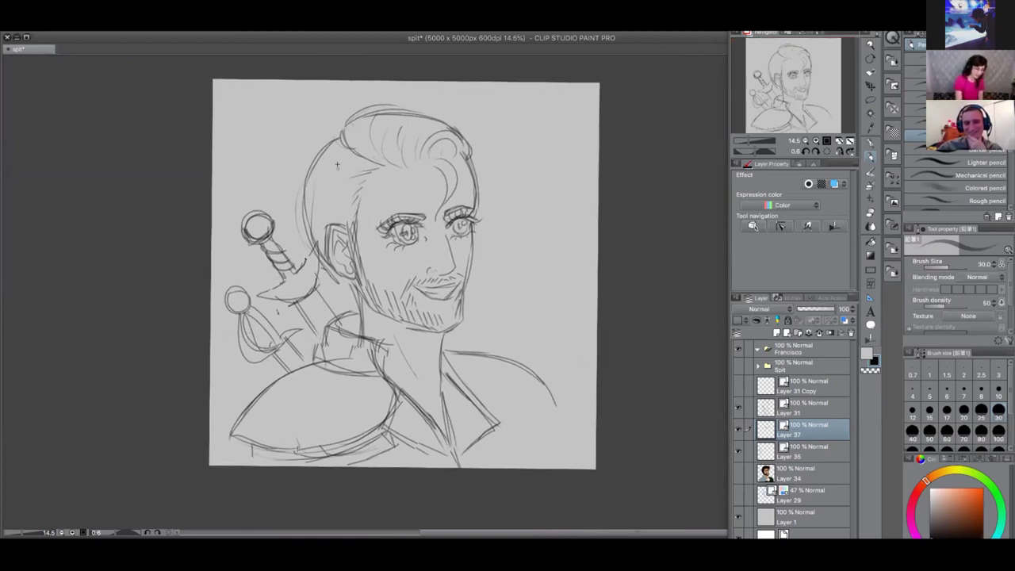
{"action": "mouse_move", "coordinate": [337, 163]}
{"action": "left_mouse_down"}
{"action": "mouse_move", "coordinate": [334, 177]}
{"action": "mouse_move", "coordinate": [335, 146]}
{"action": "mouse_move", "coordinate": [321, 150]}
{"action": "mouse_move", "coordinate": [331, 176]}
{"action": "mouse_move", "coordinate": [337, 141]}
{"action": "mouse_move", "coordinate": [330, 176]}
{"action": "mouse_move", "coordinate": [362, 182]}
{"action": "mouse_move", "coordinate": [360, 196]}
{"action": "mouse_move", "coordinate": [364, 170]}
{"action": "mouse_move", "coordinate": [358, 191]}
{"action": "mouse_move", "coordinate": [319, 200]}
{"action": "mouse_move", "coordinate": [342, 207]}
{"action": "left_mouse_up"}
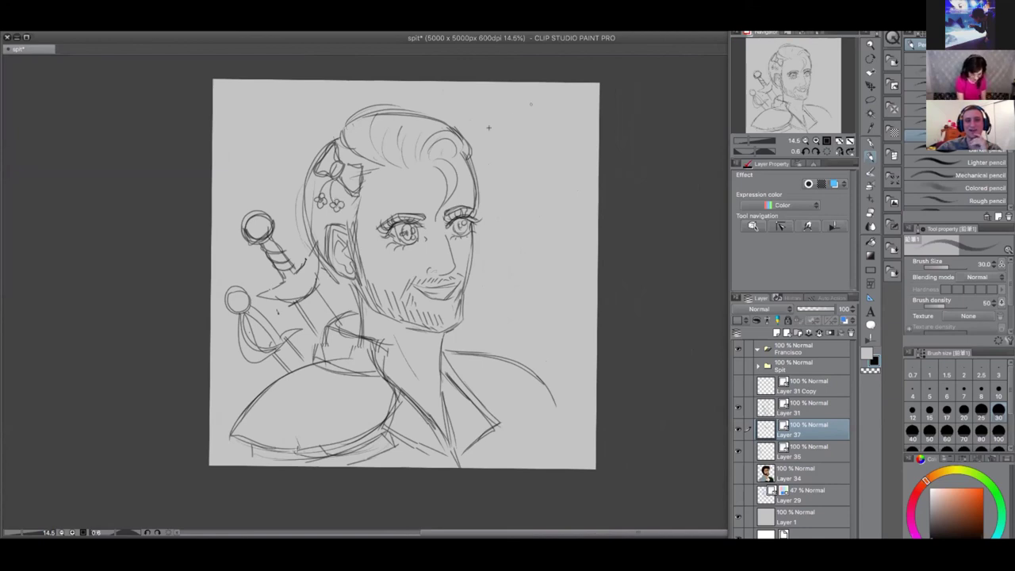
{"action": "mouse_move", "coordinate": [333, 143]}
{"action": "left_mouse_down"}
{"action": "mouse_move", "coordinate": [314, 176]}
{"action": "mouse_move", "coordinate": [362, 177]}
{"action": "mouse_move", "coordinate": [339, 187]}
{"action": "mouse_move", "coordinate": [352, 162]}
{"action": "mouse_move", "coordinate": [356, 184]}
{"action": "mouse_move", "coordinate": [340, 191]}
{"action": "mouse_move", "coordinate": [362, 181]}
{"action": "mouse_move", "coordinate": [341, 192]}
{"action": "left_mouse_up"}
Undo the latest bow strokes and redraw the hair bow's loops and knot with firmer lines
{"action": "key", "text": "super+z"}
{"action": "key", "text": "super+z"}
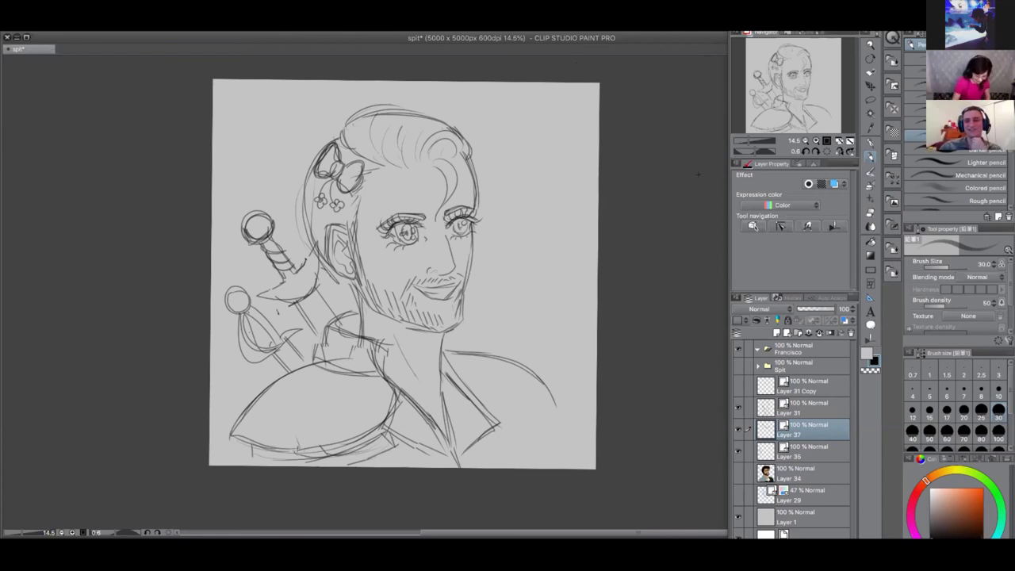
{"action": "key", "text": "super+z"}
{"action": "key", "text": "super+z"}
{"action": "key", "text": "super+z"}
{"action": "key", "text": "super+z"}
{"action": "key", "text": "super+z"}
{"action": "key", "text": "super+z"}
{"action": "key", "text": "super+z"}
{"action": "key", "text": "super+z"}
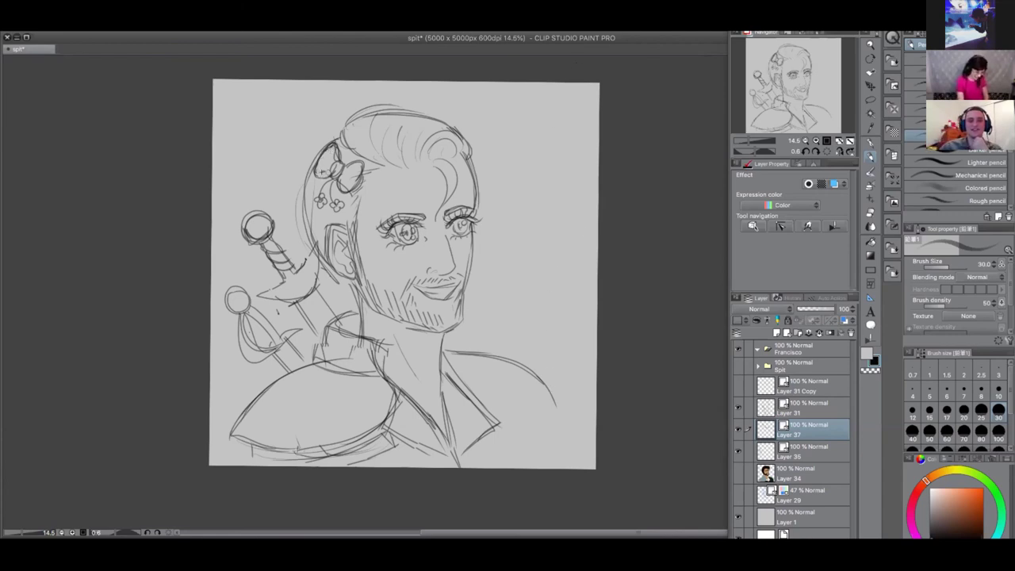
{"action": "key", "text": "super+z"}
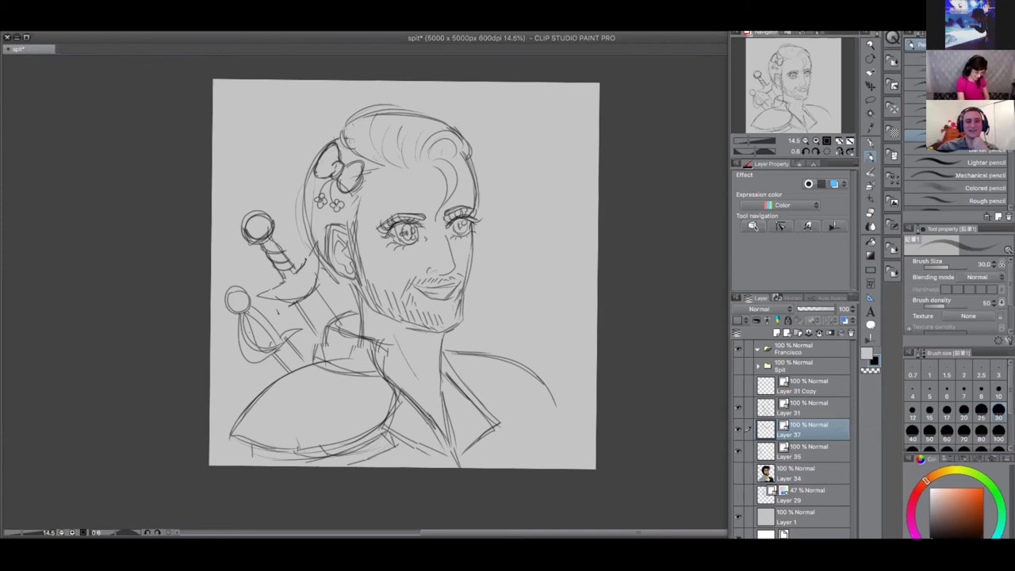
{"action": "left_click_drag", "start_coordinate": [336, 163], "coordinate": [333, 174]}
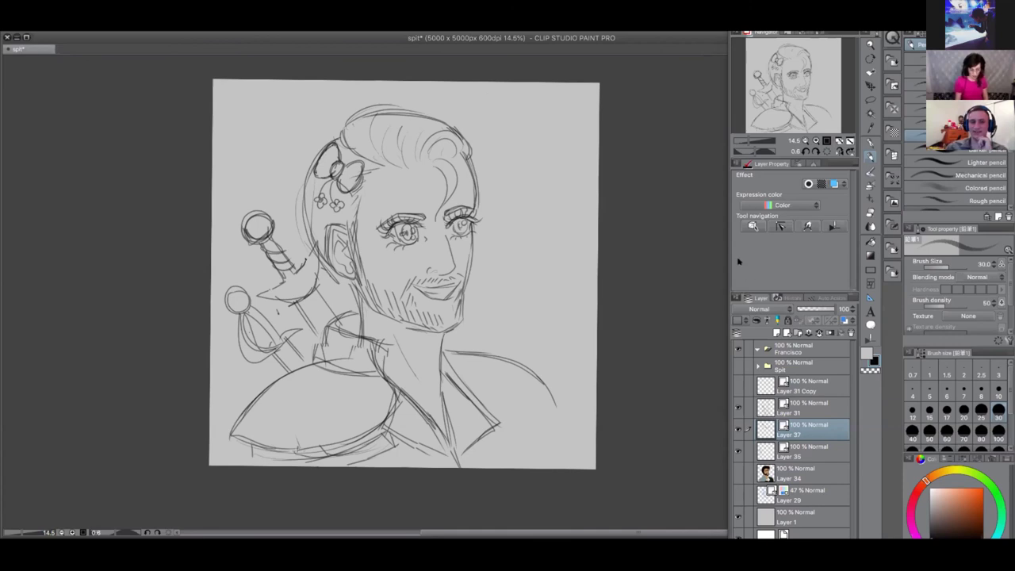
Hide Layer 37 and, on a new vector layer, sketch half-closed eyes with heavy lids and winged lashes
{"action": "left_click", "coordinate": [738, 430]}
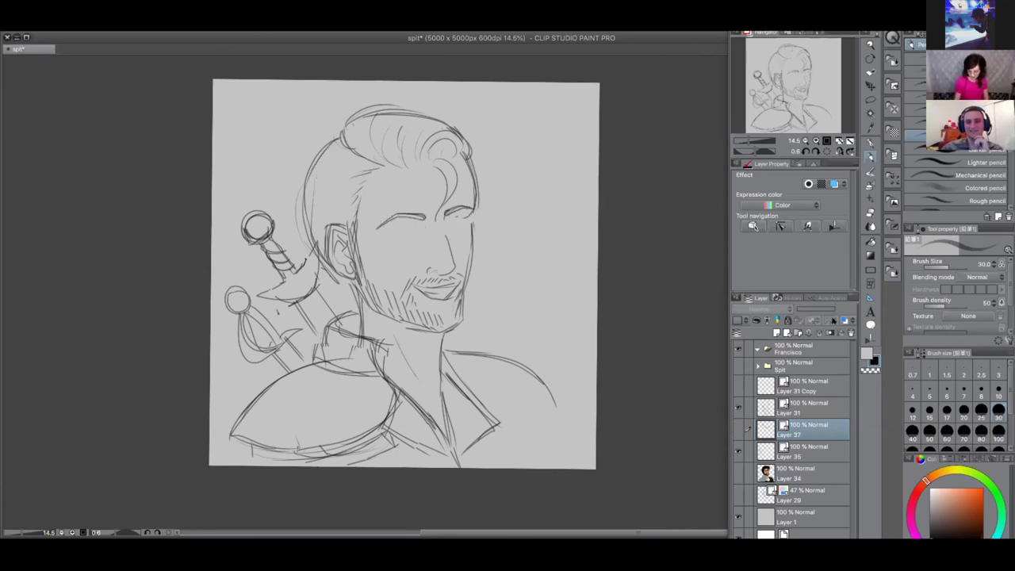
{"action": "left_click", "coordinate": [786, 333]}
{"action": "mouse_move", "coordinate": [446, 227]}
{"action": "left_mouse_down"}
{"action": "mouse_move", "coordinate": [484, 214]}
{"action": "mouse_move", "coordinate": [468, 226]}
{"action": "mouse_move", "coordinate": [457, 222]}
{"action": "mouse_move", "coordinate": [486, 209]}
{"action": "mouse_move", "coordinate": [371, 230]}
{"action": "mouse_move", "coordinate": [420, 230]}
{"action": "left_mouse_up"}
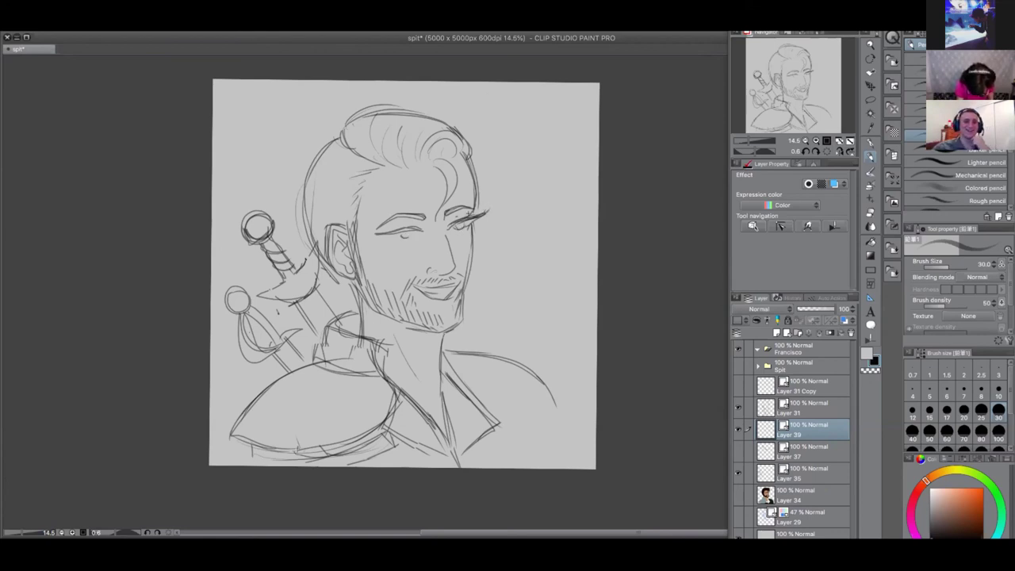
{"action": "left_click_drag", "start_coordinate": [388, 231], "coordinate": [376, 234]}
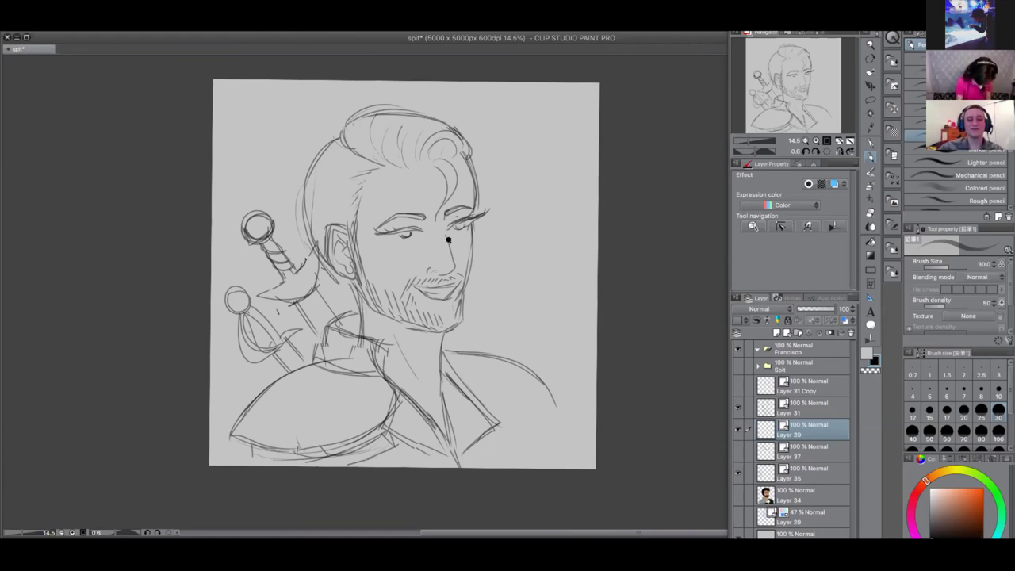
Darken the right-hand eye's winged lashes and strengthen the left-hand eye's lash line on Layer 39
{"action": "scroll", "coordinate": [448, 239], "scroll_direction": "up", "scroll_amount": 3}
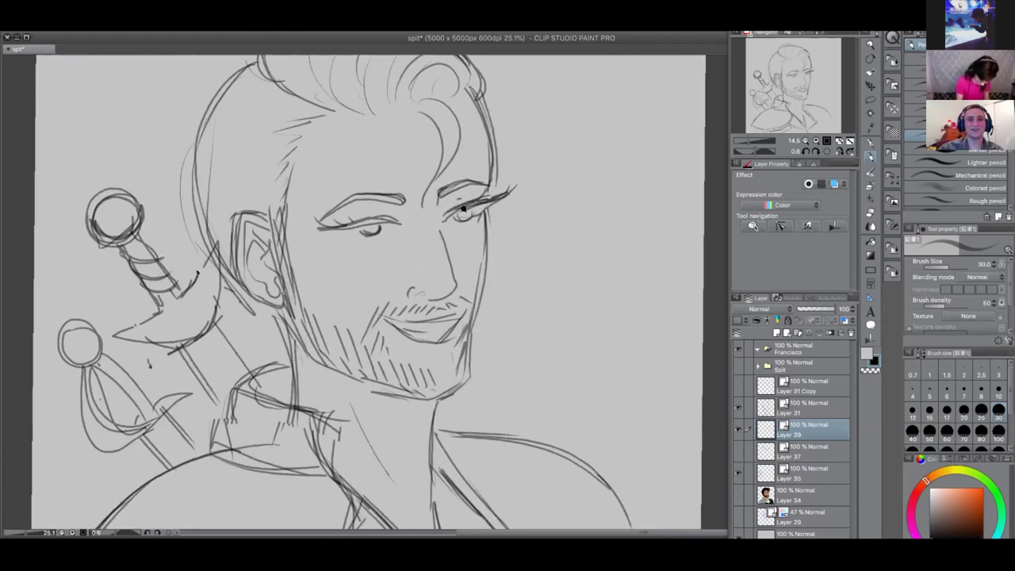
{"action": "scroll", "coordinate": [464, 208], "scroll_direction": "up", "scroll_amount": 1}
{"action": "scroll", "coordinate": [351, 226], "scroll_direction": "up", "scroll_amount": 1}
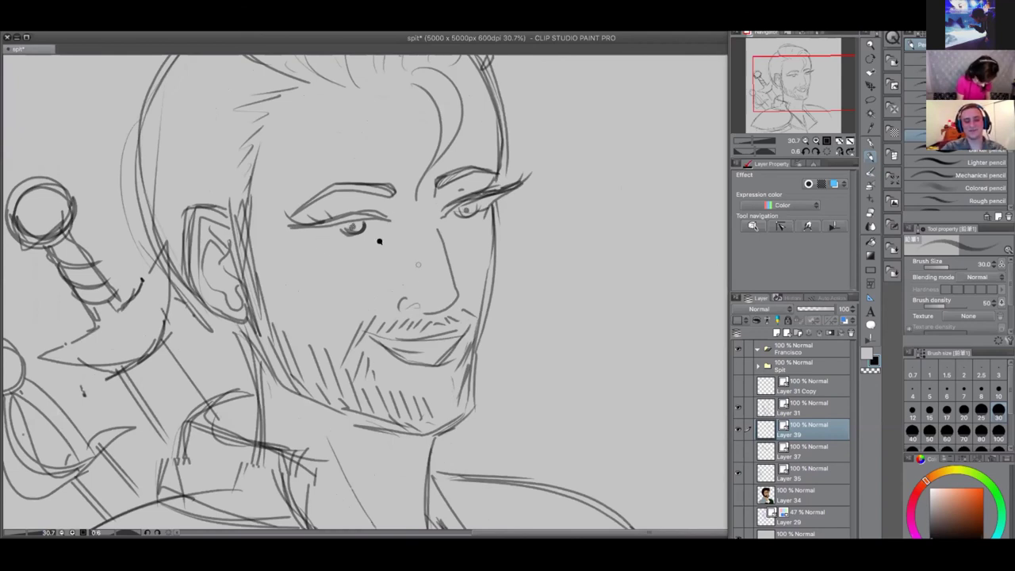
{"action": "left_click_drag", "start_coordinate": [448, 212], "coordinate": [525, 173]}
{"action": "left_click_drag", "start_coordinate": [484, 209], "coordinate": [504, 191]}
{"action": "mouse_move", "coordinate": [349, 218]}
{"action": "left_mouse_down"}
{"action": "mouse_move", "coordinate": [373, 212]}
{"action": "mouse_move", "coordinate": [317, 227]}
{"action": "mouse_move", "coordinate": [340, 232]}
{"action": "mouse_move", "coordinate": [303, 226]}
{"action": "mouse_move", "coordinate": [343, 224]}
{"action": "left_mouse_up"}
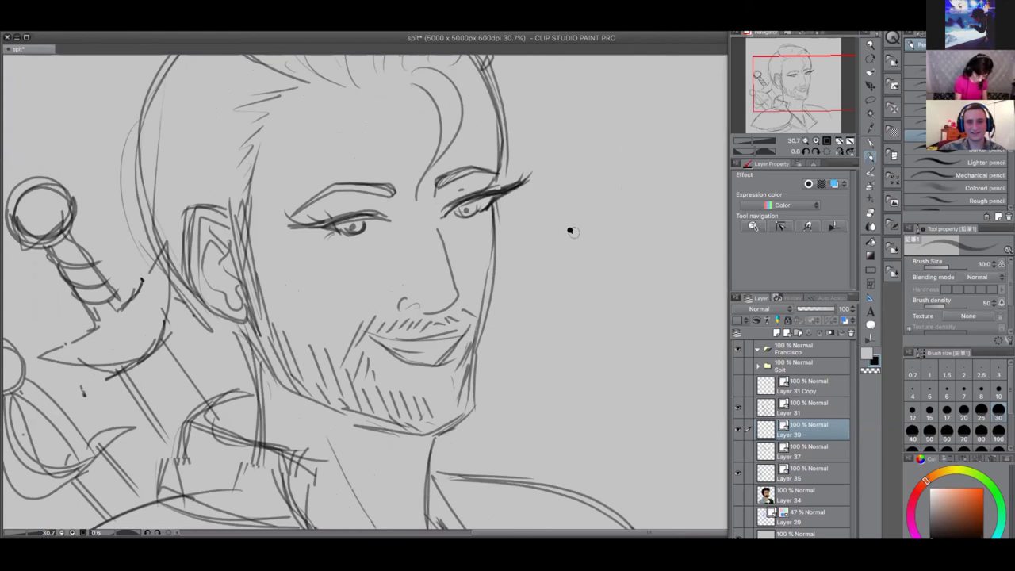
Thicken the upper lash lines and lid creases of both half-closed eyes, undoing the last stray stroke
{"action": "scroll", "coordinate": [571, 231], "scroll_direction": "down", "scroll_amount": 5}
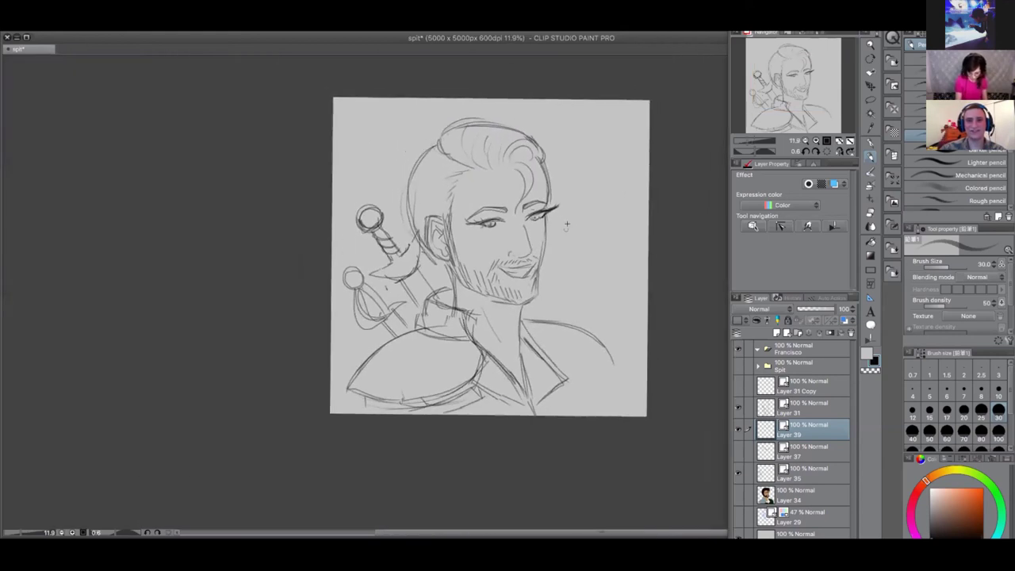
{"action": "scroll", "coordinate": [560, 199], "scroll_direction": "up", "scroll_amount": 3}
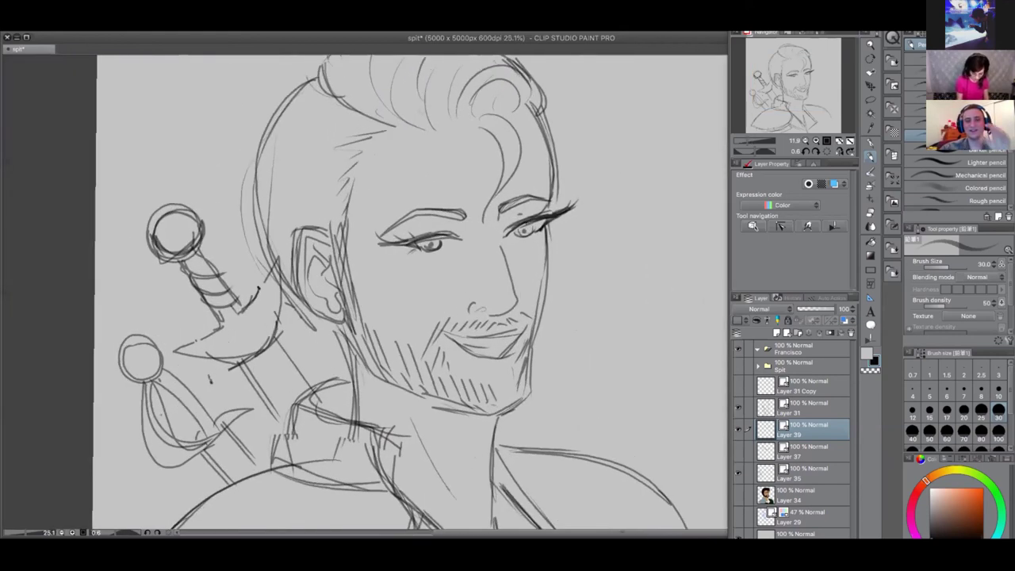
{"action": "scroll", "coordinate": [521, 213], "scroll_direction": "up", "scroll_amount": 1}
{"action": "scroll", "coordinate": [538, 205], "scroll_direction": "up", "scroll_amount": 2}
{"action": "left_click_drag", "start_coordinate": [518, 233], "coordinate": [534, 214]}
{"action": "left_click_drag", "start_coordinate": [476, 250], "coordinate": [510, 218]}
{"action": "left_click_drag", "start_coordinate": [462, 268], "coordinate": [535, 219]}
{"action": "mouse_move", "coordinate": [418, 259]}
{"action": "left_mouse_down"}
{"action": "mouse_move", "coordinate": [403, 250]}
{"action": "mouse_move", "coordinate": [314, 259]}
{"action": "mouse_move", "coordinate": [365, 292]}
{"action": "left_mouse_up"}
{"action": "key", "text": "super+z"}
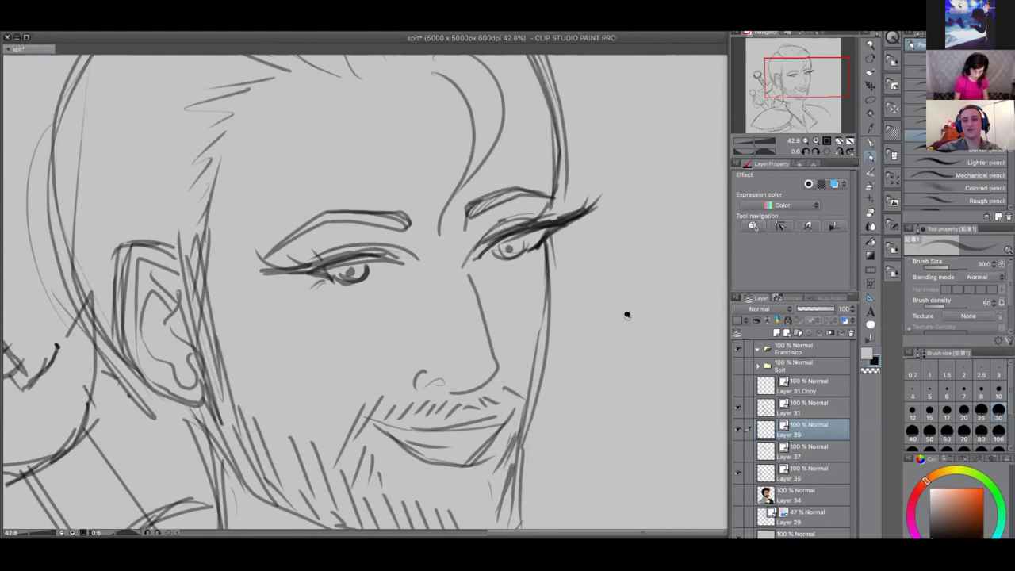
Draw small star-shaped sparkles below the left-hand eye, on the forehead and beside the face
{"action": "scroll", "coordinate": [619, 321], "scroll_direction": "down", "scroll_amount": 2}
{"action": "scroll", "coordinate": [635, 307], "scroll_direction": "down", "scroll_amount": 1}
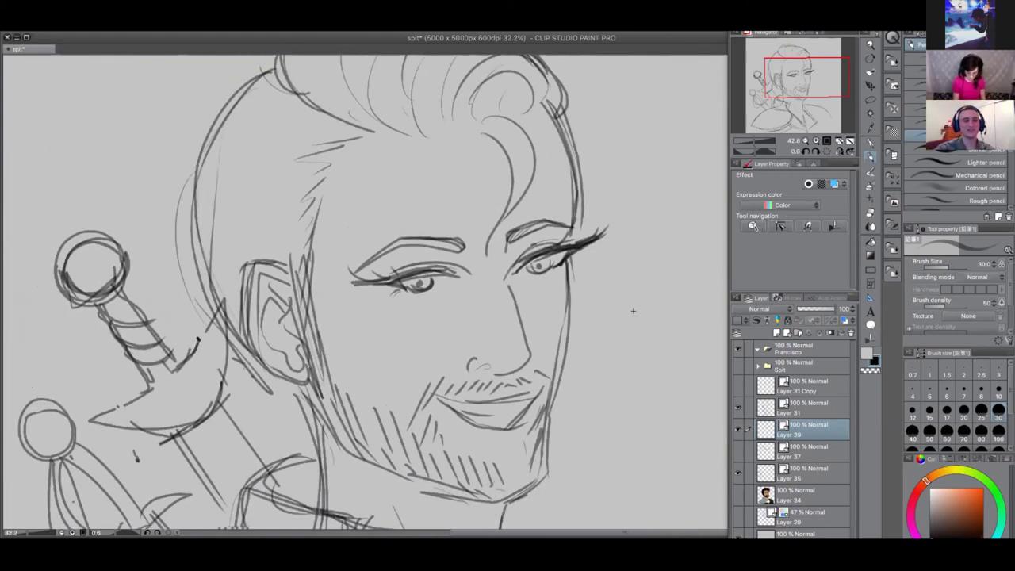
{"action": "scroll", "coordinate": [633, 311], "scroll_direction": "down", "scroll_amount": 1}
{"action": "scroll", "coordinate": [622, 322], "scroll_direction": "down", "scroll_amount": 1}
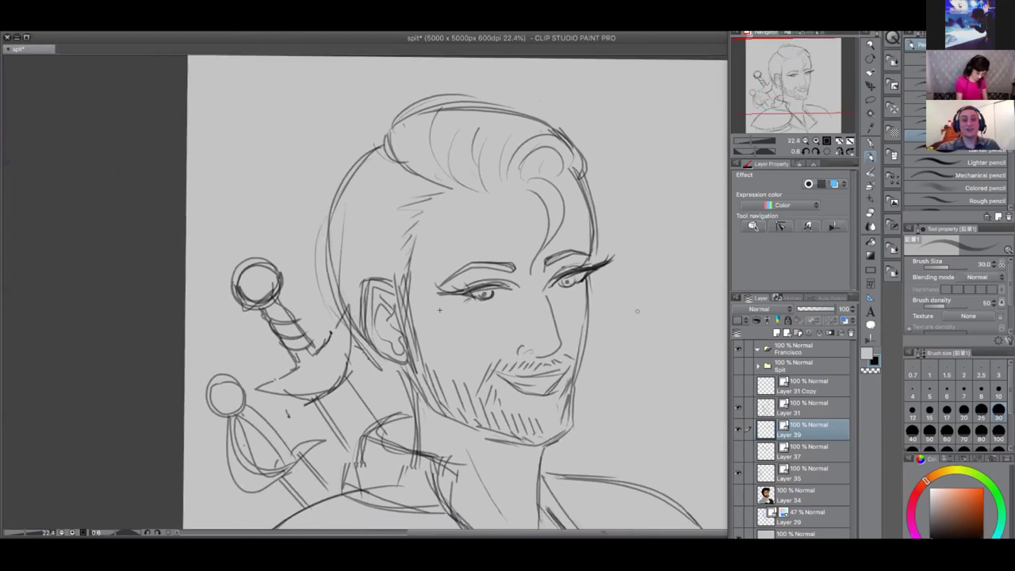
{"action": "left_click_drag", "start_coordinate": [439, 308], "coordinate": [450, 322]}
{"action": "left_click_drag", "start_coordinate": [485, 223], "coordinate": [493, 238]}
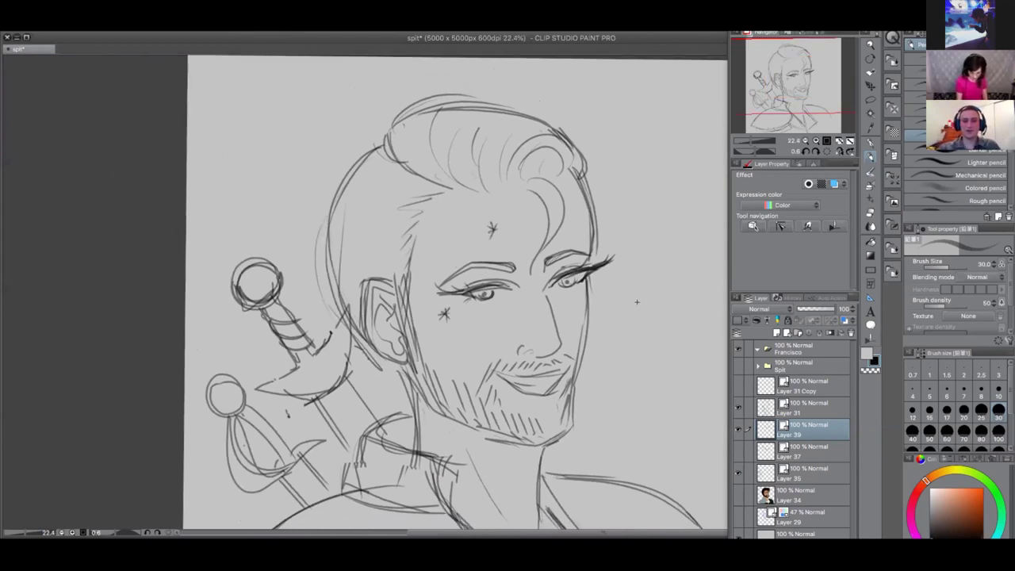
{"action": "left_click_drag", "start_coordinate": [623, 293], "coordinate": [626, 311]}
{"action": "left_click_drag", "start_coordinate": [622, 306], "coordinate": [640, 298]}
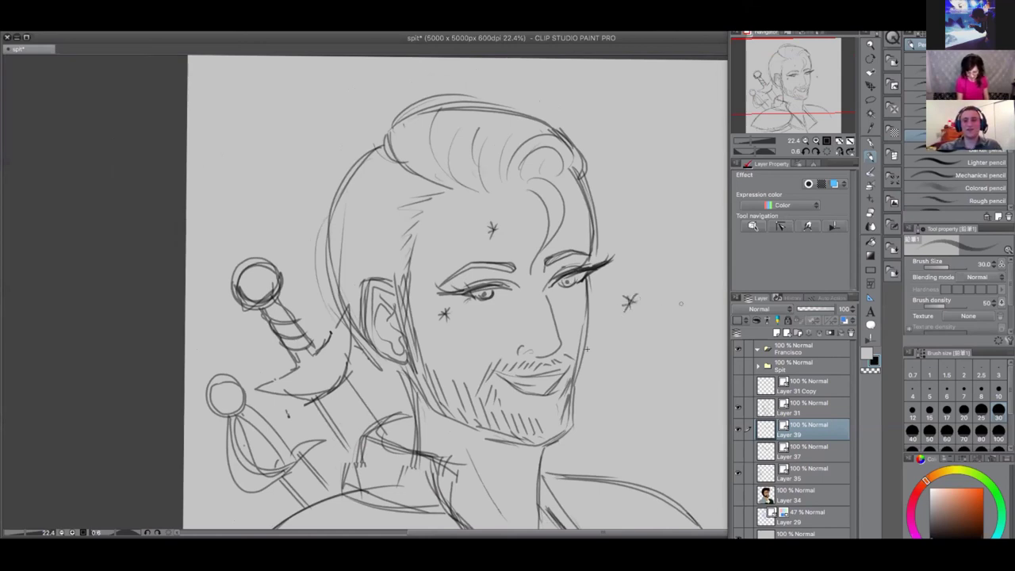
Draw fuller, shaded lips over the mouth and touch up the lash lines of both half-closed eyes
{"action": "left_click_drag", "start_coordinate": [522, 393], "coordinate": [553, 399]}
{"action": "left_click_drag", "start_coordinate": [524, 370], "coordinate": [555, 365]}
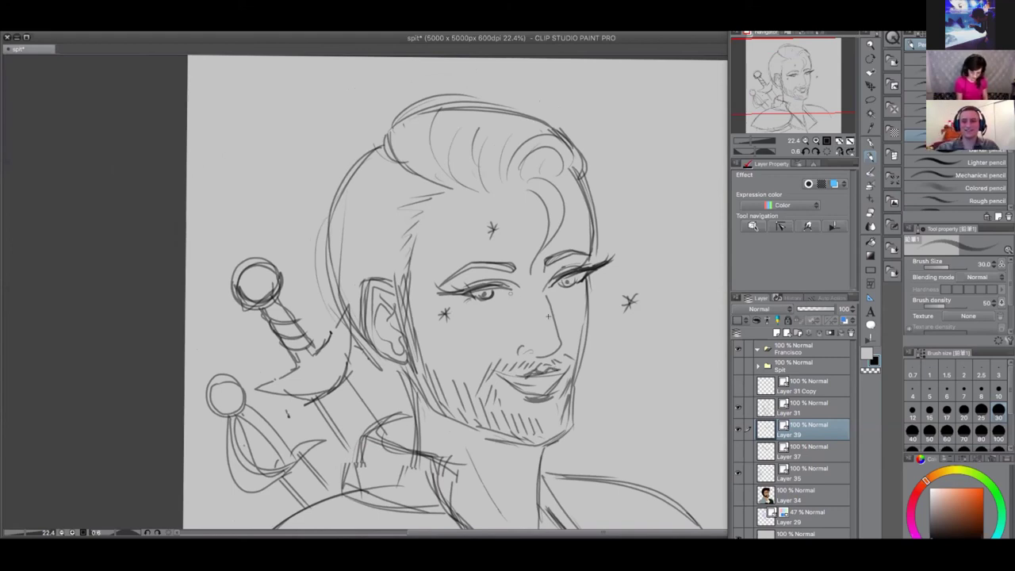
{"action": "left_click_drag", "start_coordinate": [553, 294], "coordinate": [562, 284]}
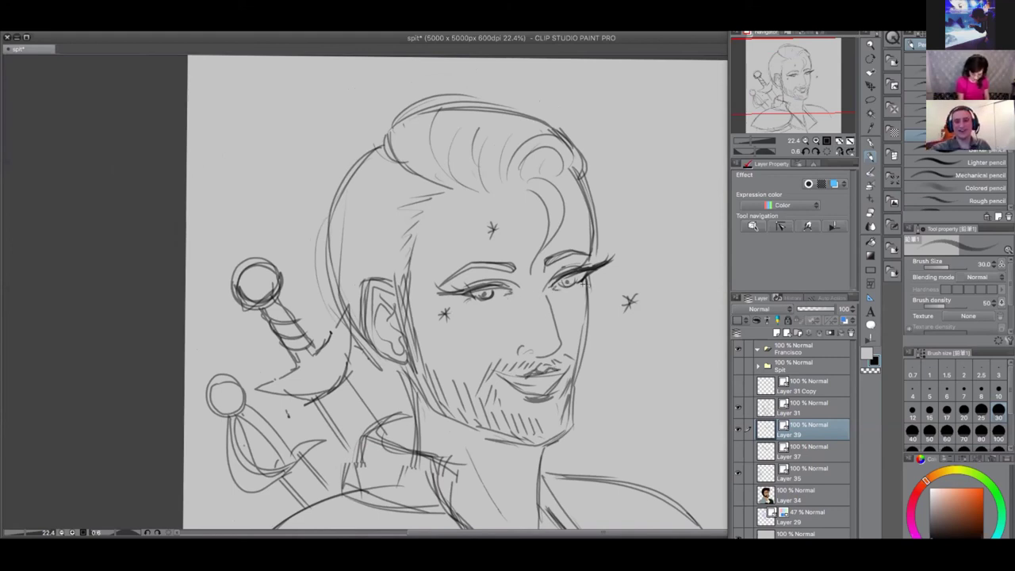
{"action": "mouse_move", "coordinate": [480, 291]}
{"action": "left_mouse_down"}
{"action": "mouse_move", "coordinate": [466, 282]}
{"action": "mouse_move", "coordinate": [435, 295]}
{"action": "left_mouse_up"}
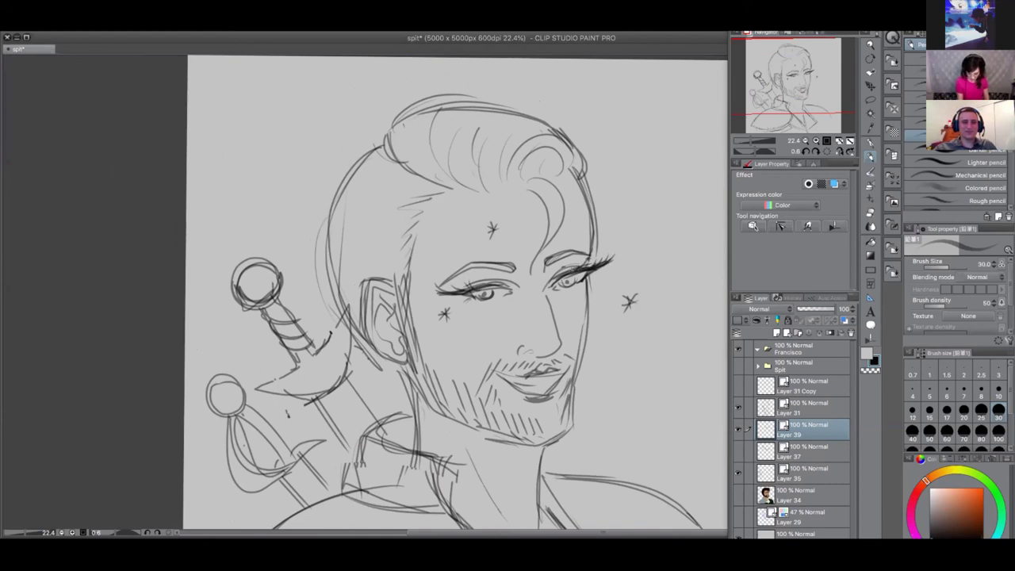
{"action": "left_click_drag", "start_coordinate": [477, 284], "coordinate": [487, 288]}
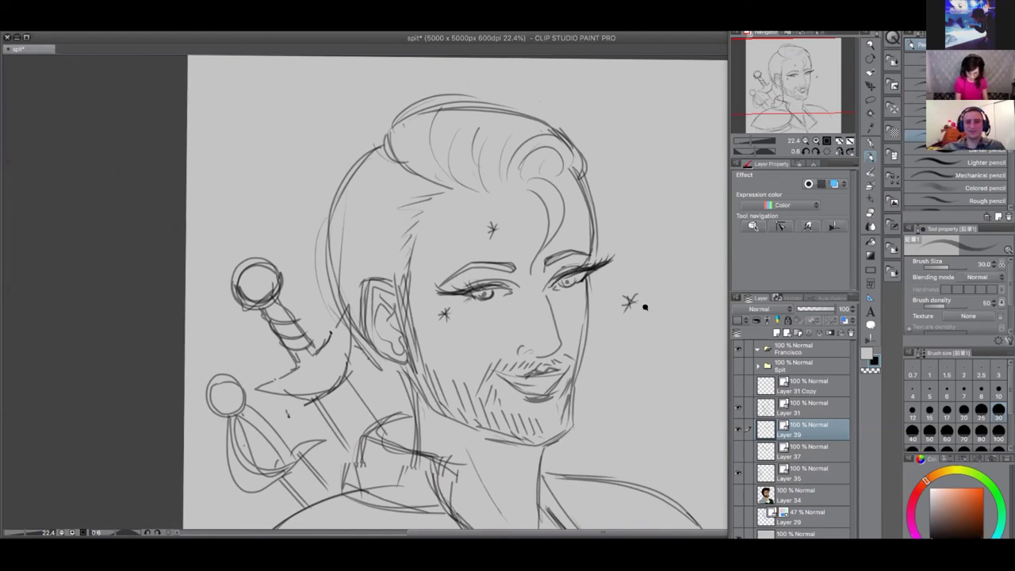
Draw long hair strands falling from the back of the head over the shoulder and chest, undoing the stray last strokes
{"action": "scroll", "coordinate": [643, 297], "scroll_direction": "down", "scroll_amount": 4}
{"action": "scroll", "coordinate": [676, 293], "scroll_direction": "down", "scroll_amount": 1}
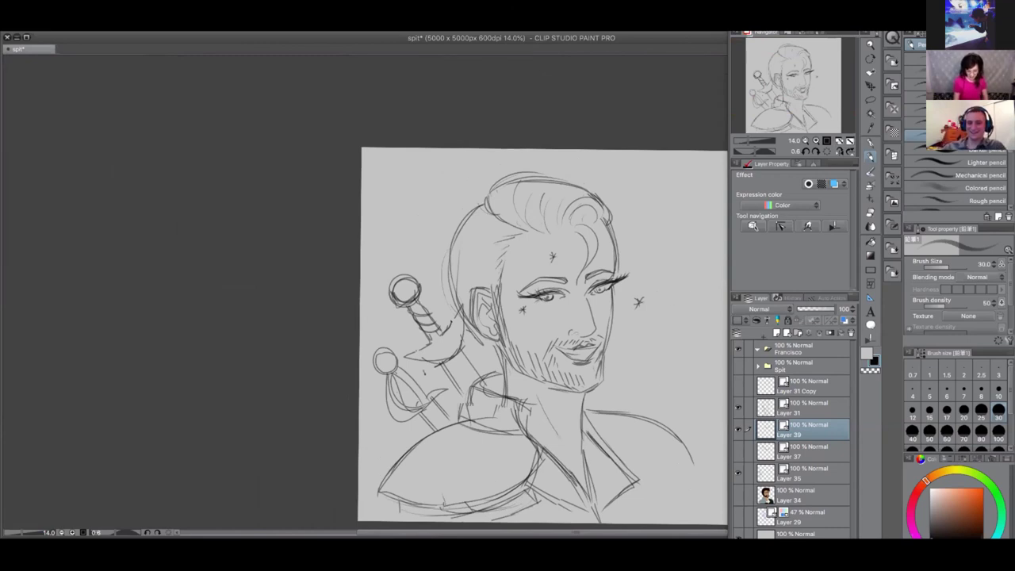
{"action": "left_click_drag", "start_coordinate": [640, 420], "coordinate": [505, 345]}
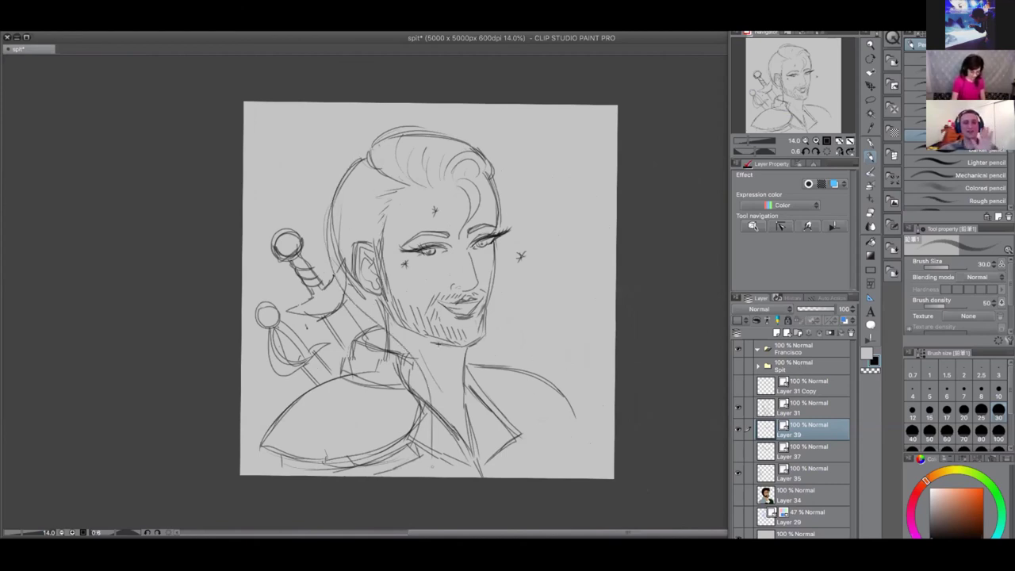
{"action": "left_click_drag", "start_coordinate": [379, 191], "coordinate": [434, 460]}
{"action": "left_click_drag", "start_coordinate": [326, 184], "coordinate": [445, 467]}
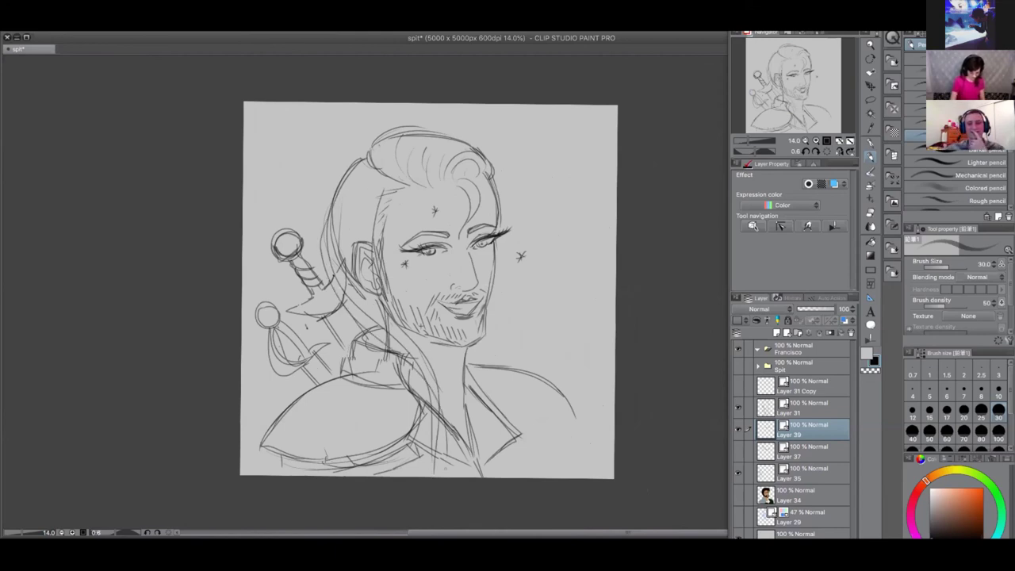
{"action": "left_click_drag", "start_coordinate": [413, 368], "coordinate": [440, 477]}
{"action": "mouse_move", "coordinate": [357, 165]}
{"action": "left_mouse_down"}
{"action": "mouse_move", "coordinate": [337, 286]}
{"action": "mouse_move", "coordinate": [428, 479]}
{"action": "left_mouse_up"}
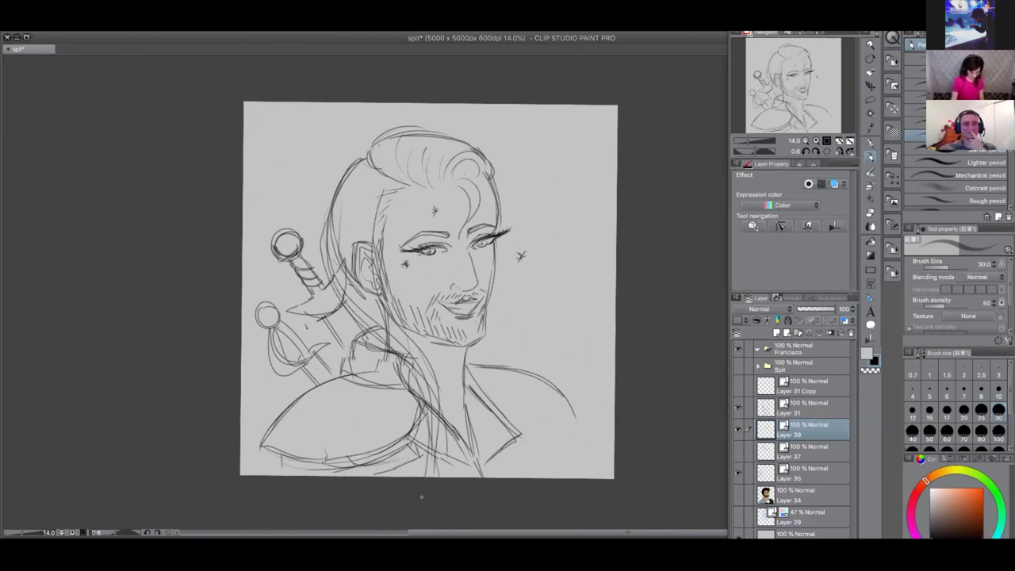
{"action": "left_click_drag", "start_coordinate": [424, 377], "coordinate": [441, 478]}
{"action": "key", "text": "ctrl+z"}
{"action": "key", "text": "ctrl+z"}
{"action": "left_click_drag", "start_coordinate": [490, 173], "coordinate": [545, 428]}
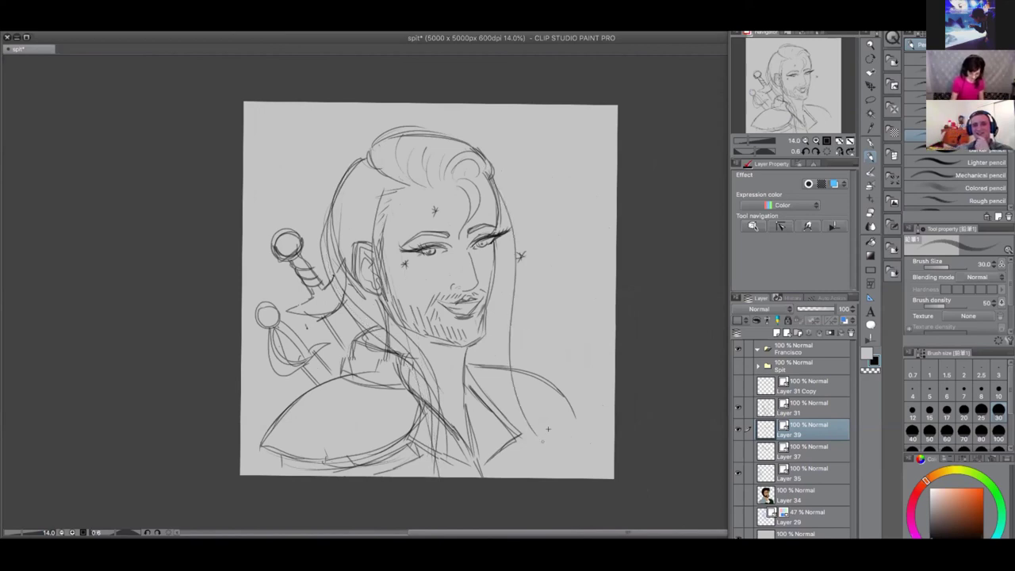
{"action": "key", "text": "ctrl+z"}
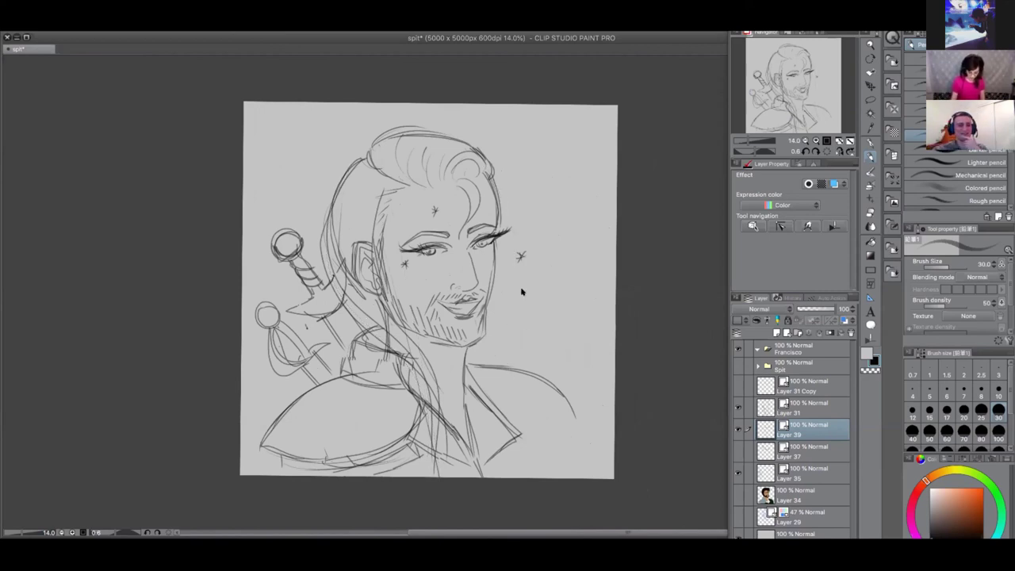
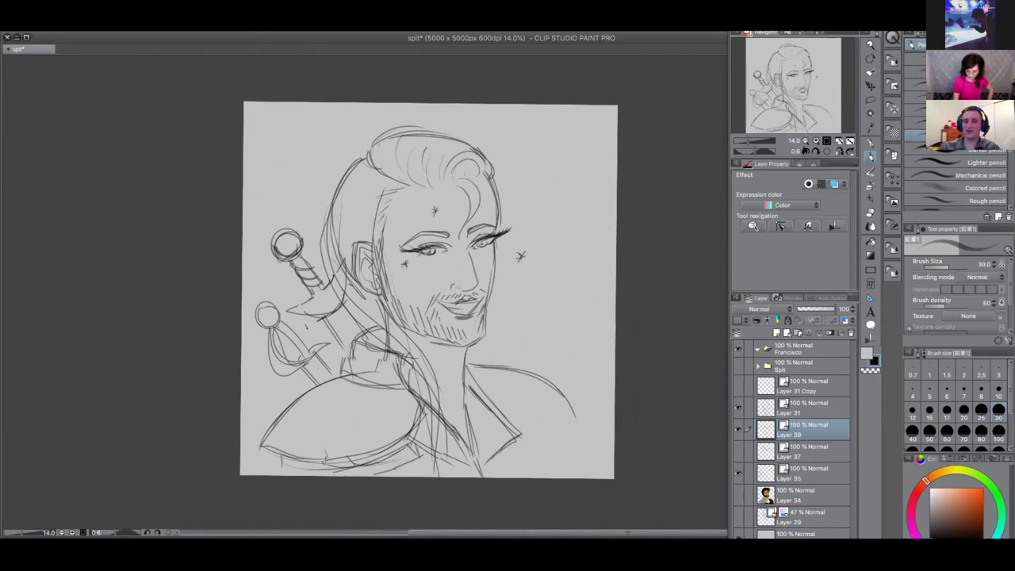
Reset the canvas rotation to 0 and touch up the corner of the lips on Layer 39
{"action": "left_click", "coordinate": [806, 151]}
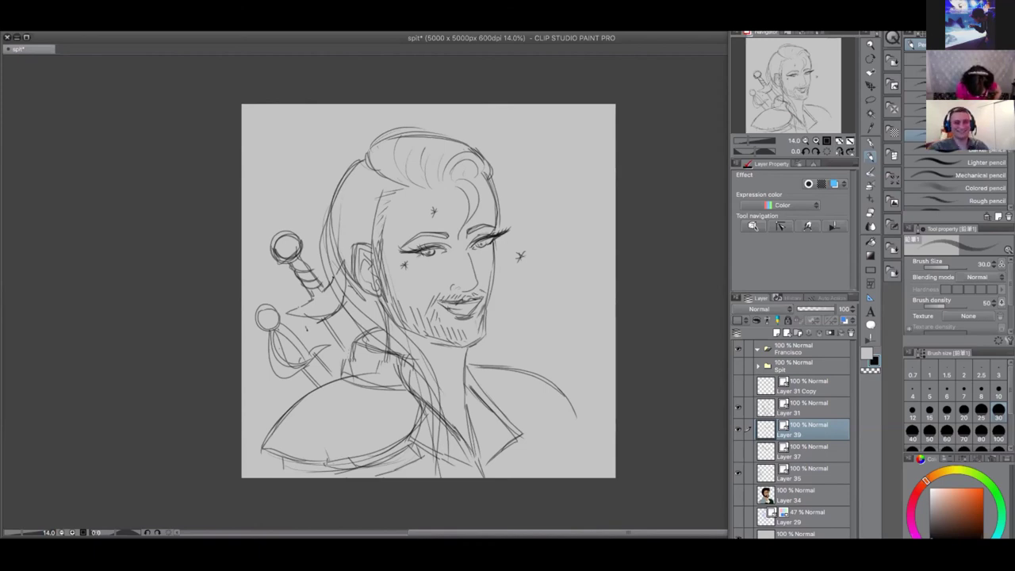
{"action": "left_click_drag", "start_coordinate": [470, 314], "coordinate": [482, 300]}
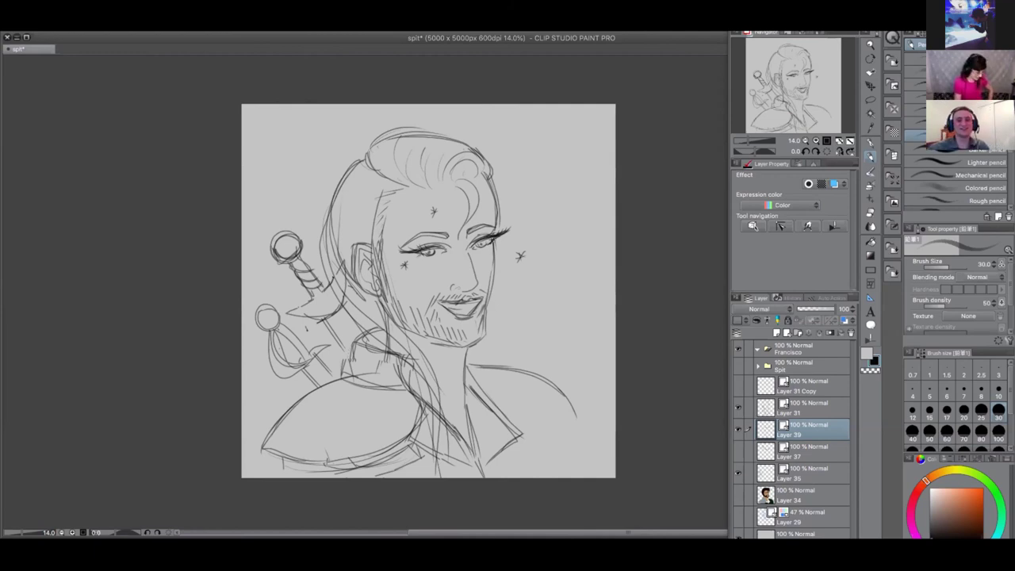
{"action": "scroll", "coordinate": [490, 208], "scroll_direction": "up", "scroll_amount": 4}
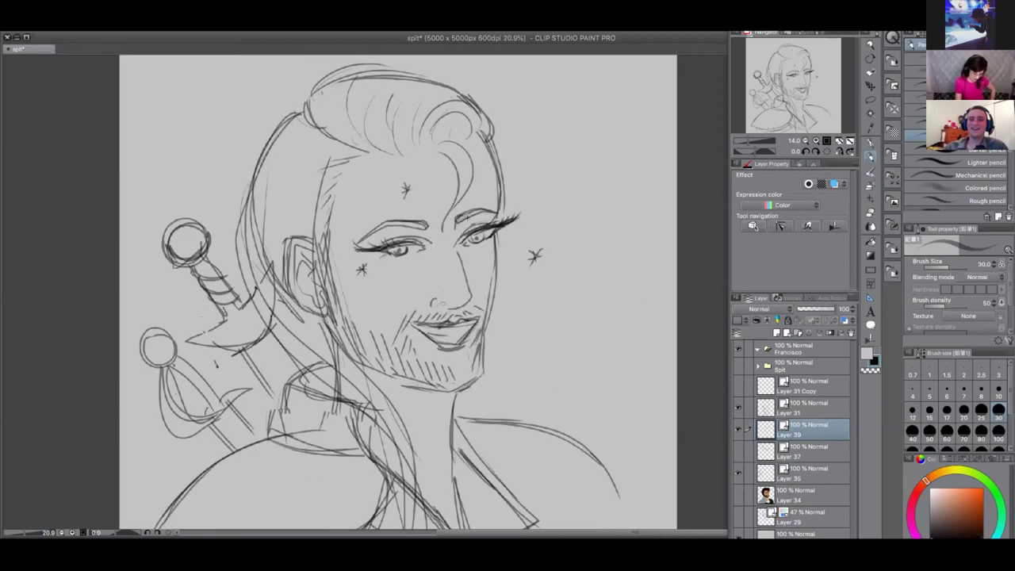
{"action": "scroll", "coordinate": [492, 230], "scroll_direction": "up", "scroll_amount": 1}
{"action": "scroll", "coordinate": [490, 240], "scroll_direction": "up", "scroll_amount": 1}
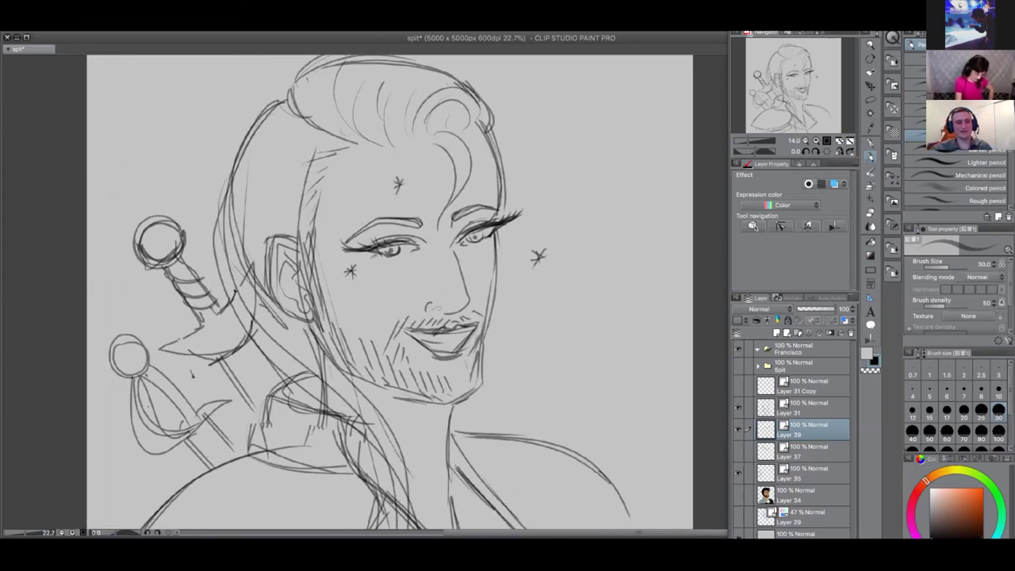
{"action": "scroll", "coordinate": [490, 252], "scroll_direction": "up", "scroll_amount": 5}
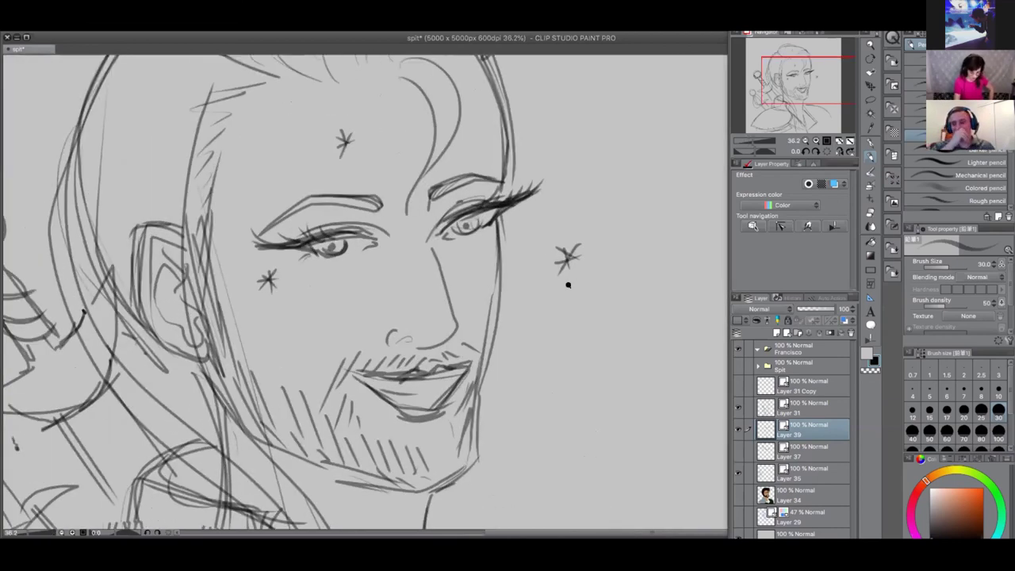
Try an extra pencil stroke along the right-hand eye on Layer 39 and undo it
{"action": "scroll", "coordinate": [593, 267], "scroll_direction": "down", "scroll_amount": 6}
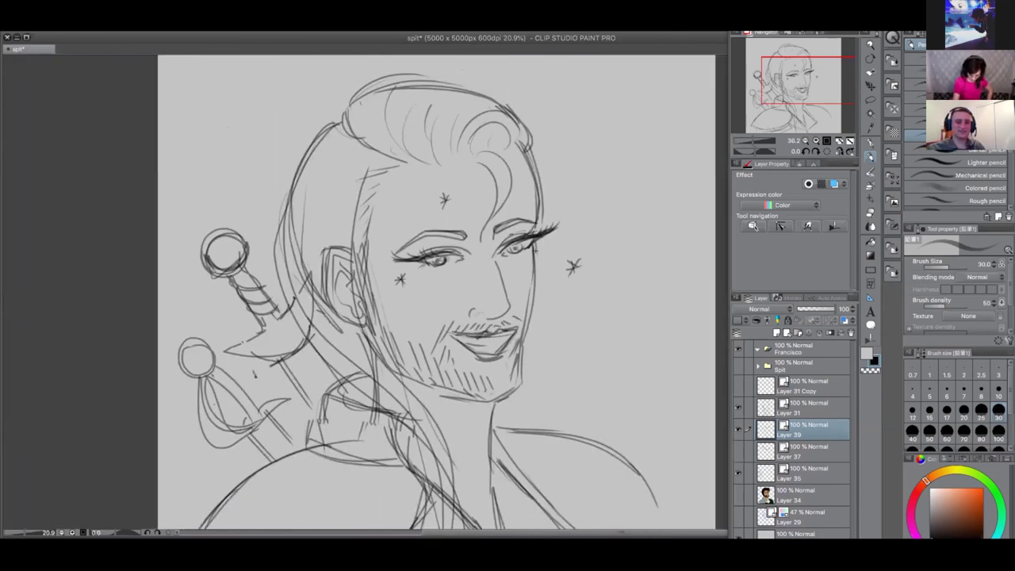
{"action": "scroll", "coordinate": [582, 277], "scroll_direction": "down", "scroll_amount": 2}
{"action": "scroll", "coordinate": [601, 206], "scroll_direction": "down", "scroll_amount": 1}
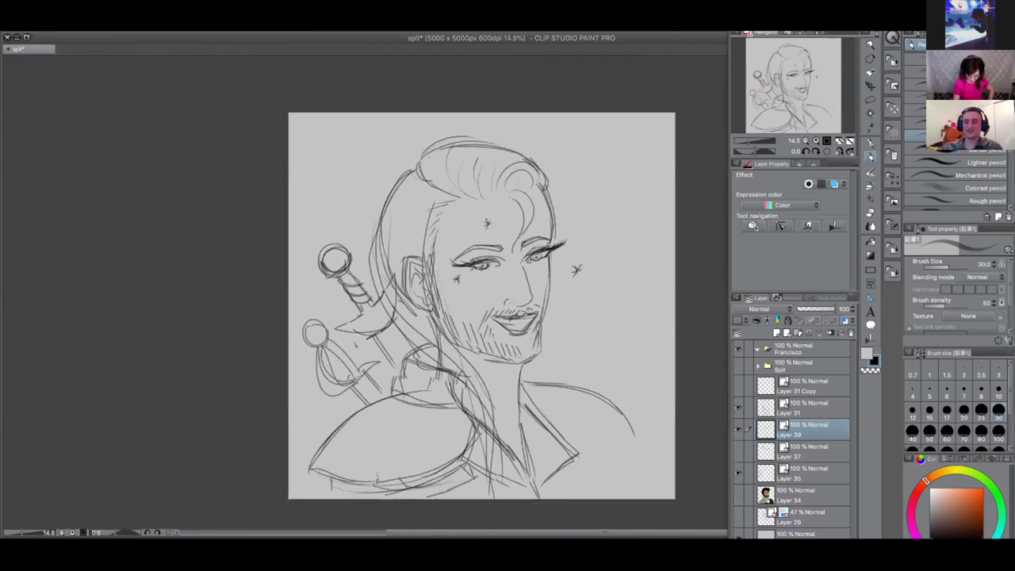
{"action": "left_click_drag", "start_coordinate": [529, 258], "coordinate": [546, 252]}
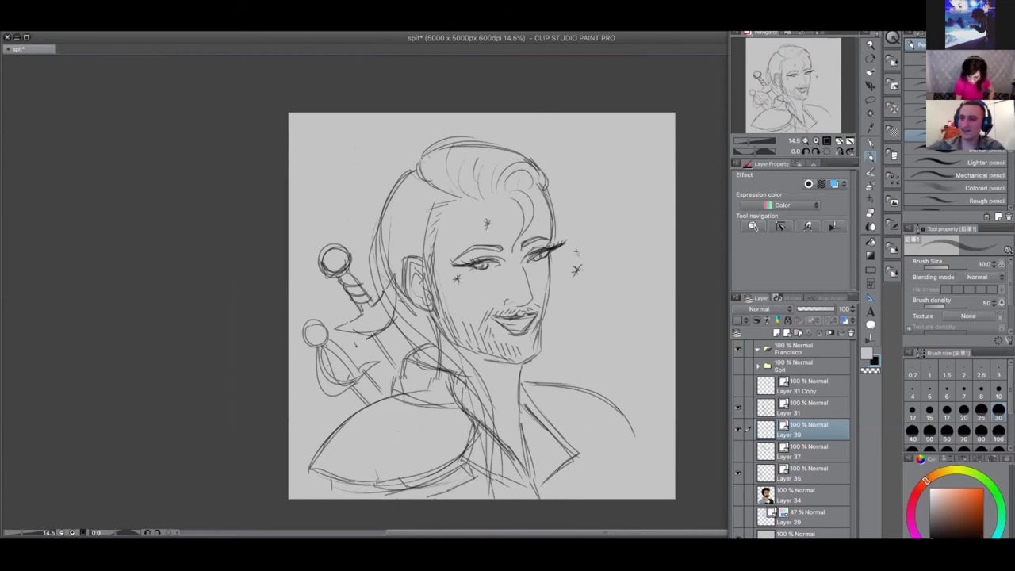
{"action": "key", "text": "super+z"}
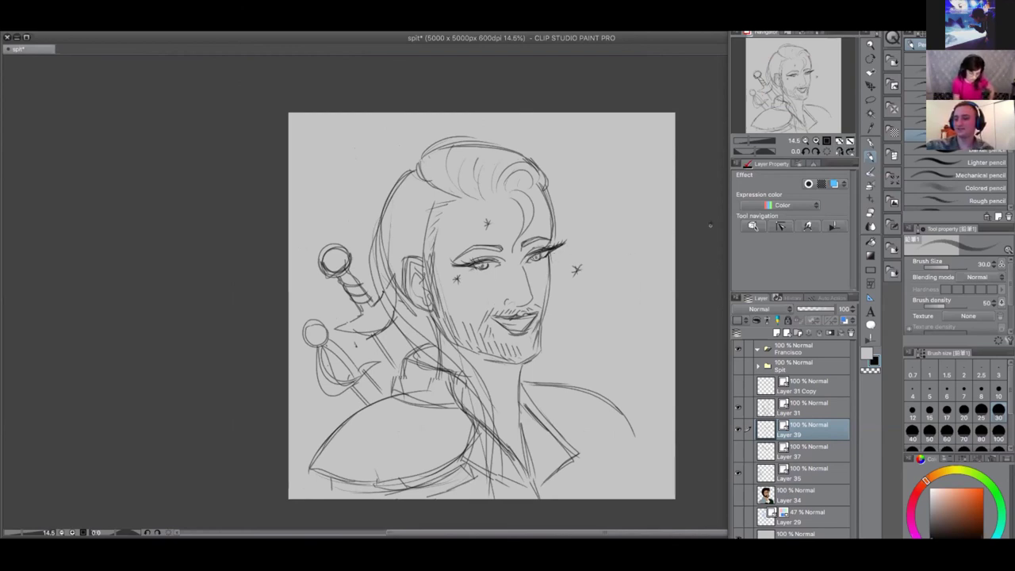
Hide Layer 39, check Layer 31 Copy's plain eyes briefly, and show Layer 37 to compare the hair-bow version
{"action": "left_click", "coordinate": [738, 430]}
{"action": "left_click", "coordinate": [737, 386]}
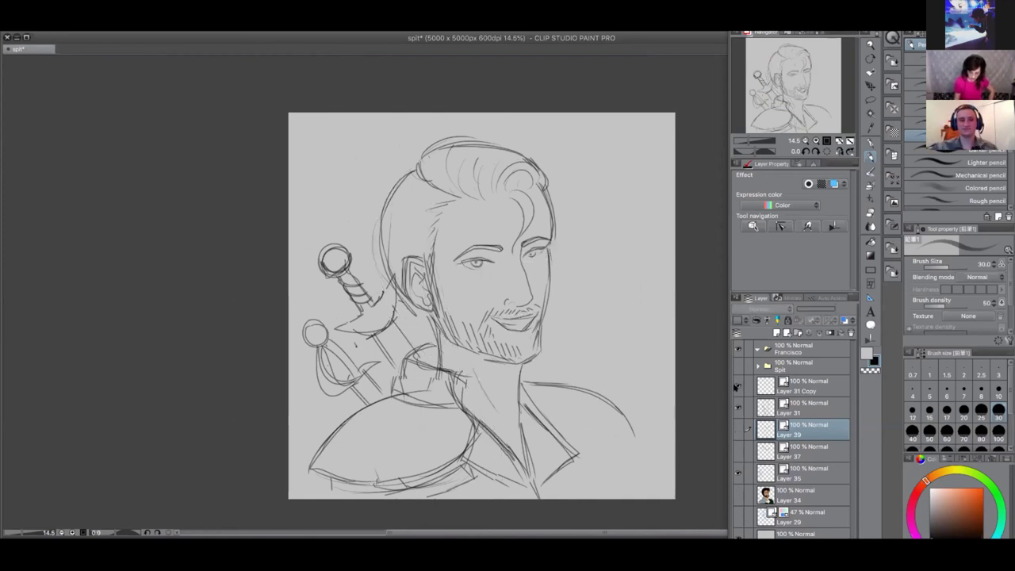
{"action": "left_click", "coordinate": [738, 387]}
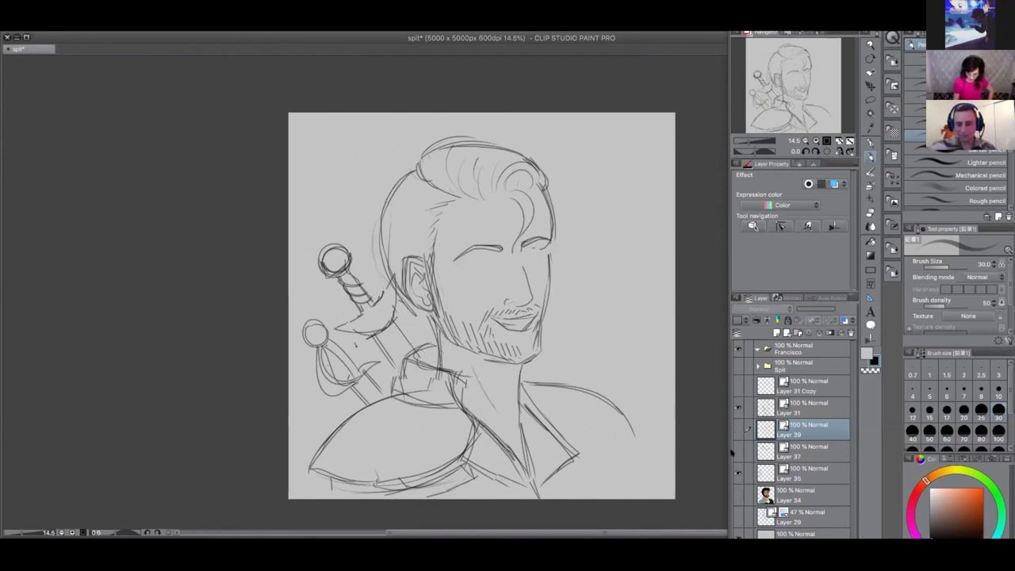
{"action": "left_click", "coordinate": [738, 450]}
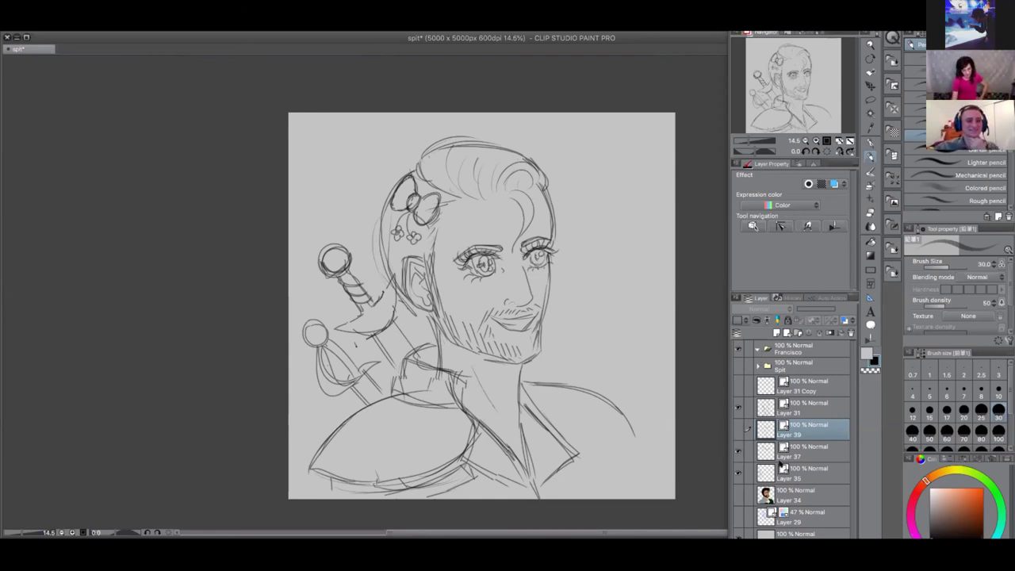
Show Layer 39 and Layer 31 Copy together with Layer 37, toggling Layer 31 to inspect the overlaid variations alone
{"action": "left_click", "coordinate": [737, 429]}
{"action": "left_click", "coordinate": [737, 386]}
{"action": "left_click", "coordinate": [737, 386]}
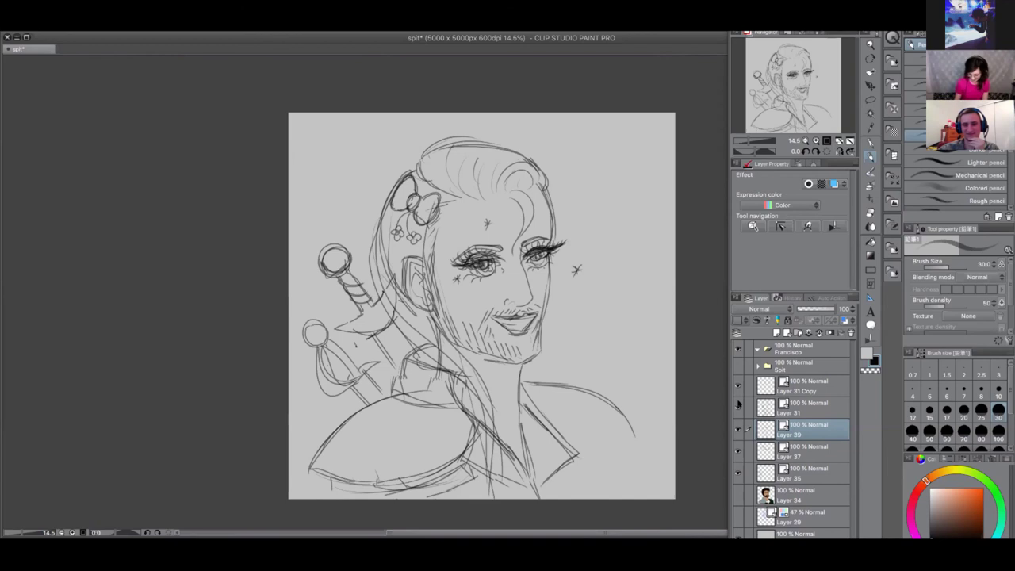
{"action": "left_click", "coordinate": [738, 406]}
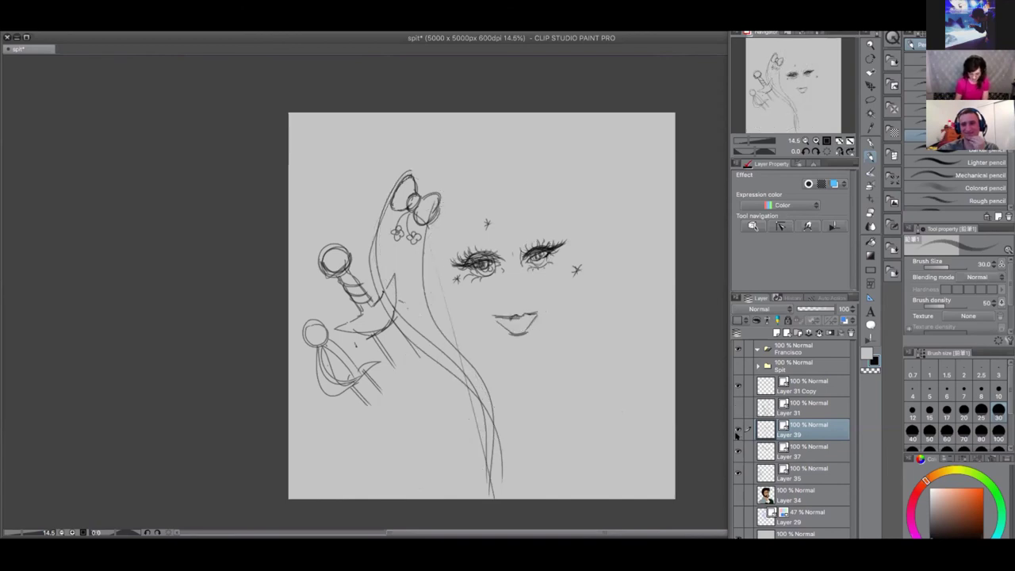
{"action": "left_click", "coordinate": [738, 407]}
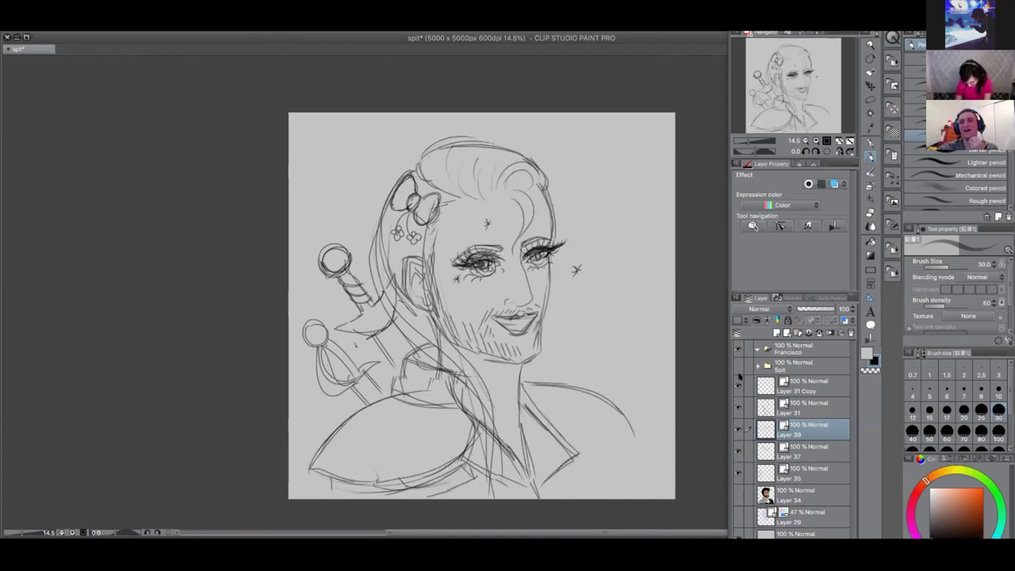
Hide Layer 37 and Layer 31 Copy to view the Layer 39 variation over the base sketch
{"action": "left_click", "coordinate": [738, 407]}
{"action": "left_click", "coordinate": [738, 410]}
{"action": "left_click", "coordinate": [737, 450]}
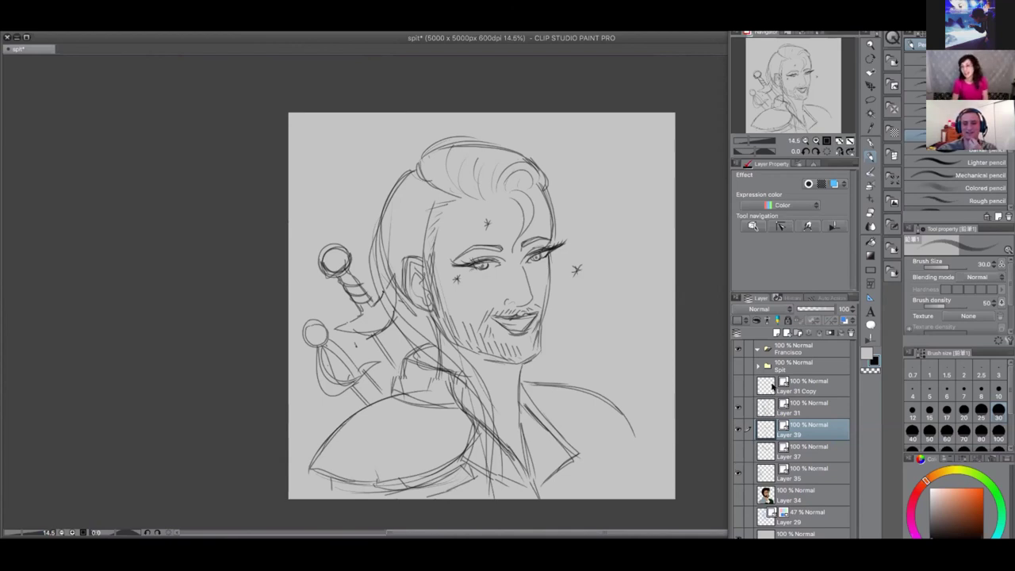
Hide Layer 39 and show Layer 31 Copy to bring back the plain eyes over the base sketch
{"action": "left_click", "coordinate": [738, 406]}
{"action": "left_click", "coordinate": [738, 406]}
{"action": "left_click", "coordinate": [738, 428]}
{"action": "left_click", "coordinate": [739, 387]}
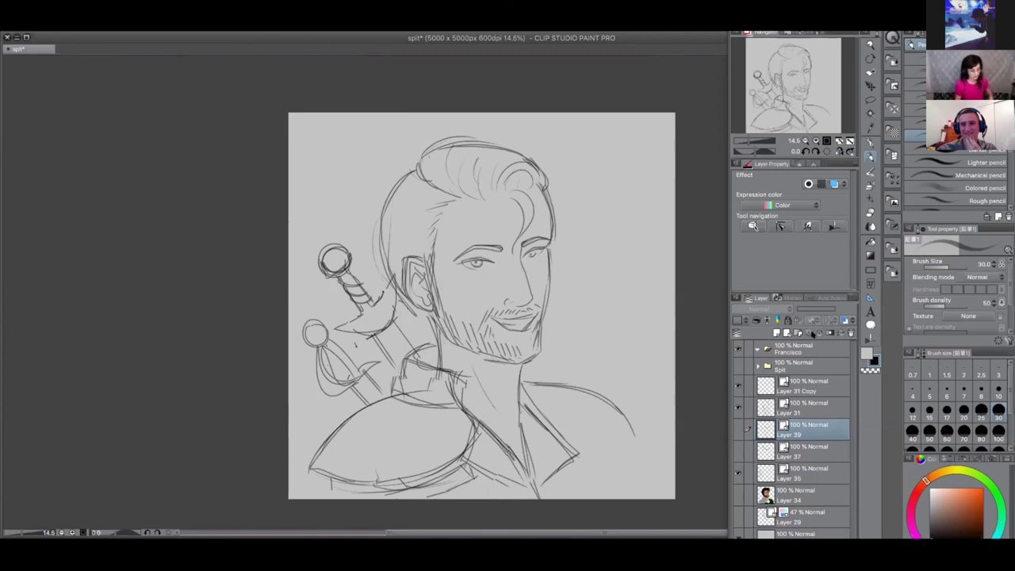
Make Layer 31 Copy the active layer for work on the eyes
{"action": "mouse_move", "coordinate": [560, 404]}
{"action": "left_mouse_down"}
{"action": "mouse_move", "coordinate": [496, 396]}
{"action": "mouse_move", "coordinate": [505, 383]}
{"action": "left_mouse_up"}
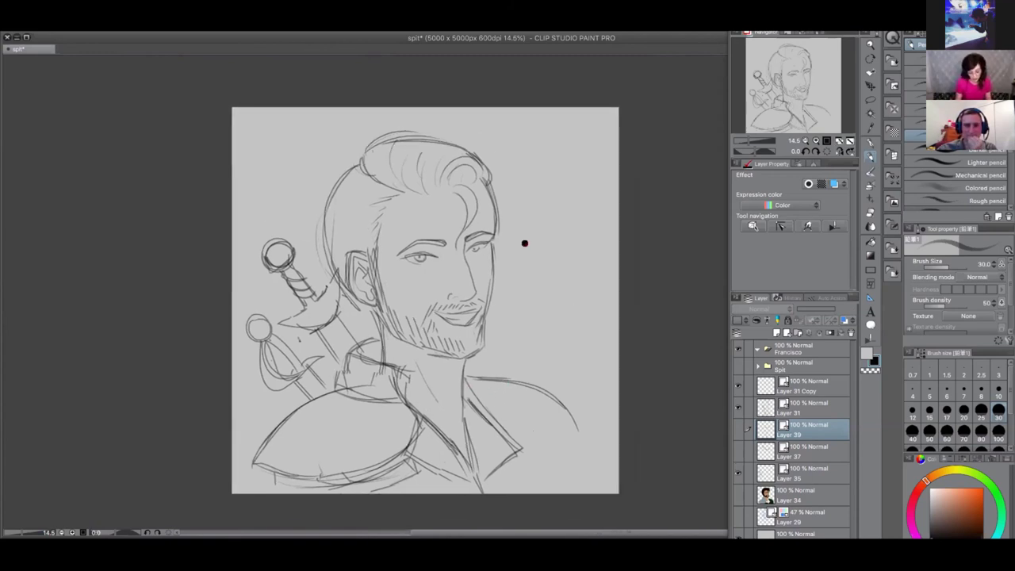
{"action": "scroll", "coordinate": [524, 243], "scroll_direction": "up", "scroll_amount": 2}
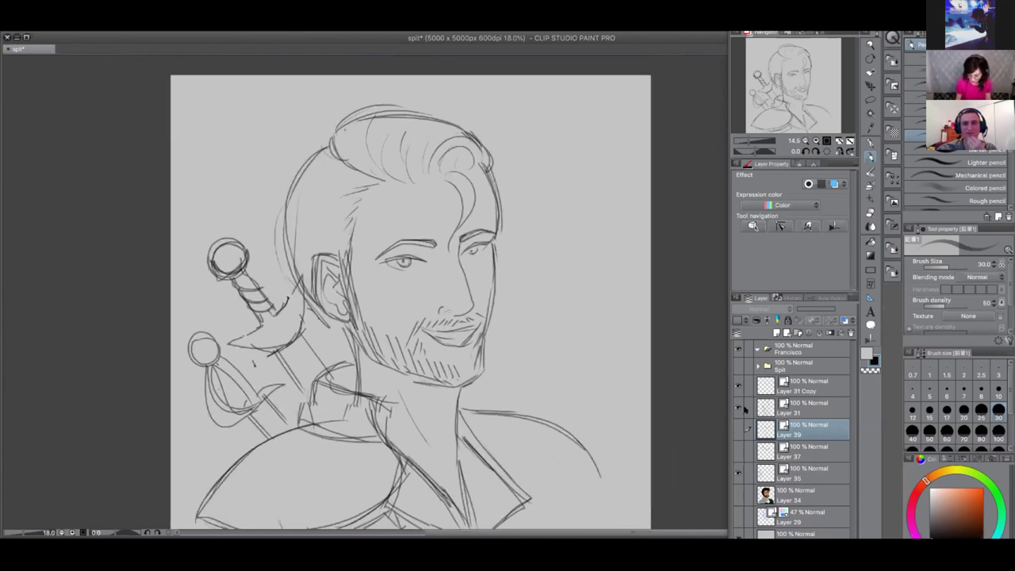
{"action": "scroll", "coordinate": [484, 237], "scroll_direction": "up", "scroll_amount": 3}
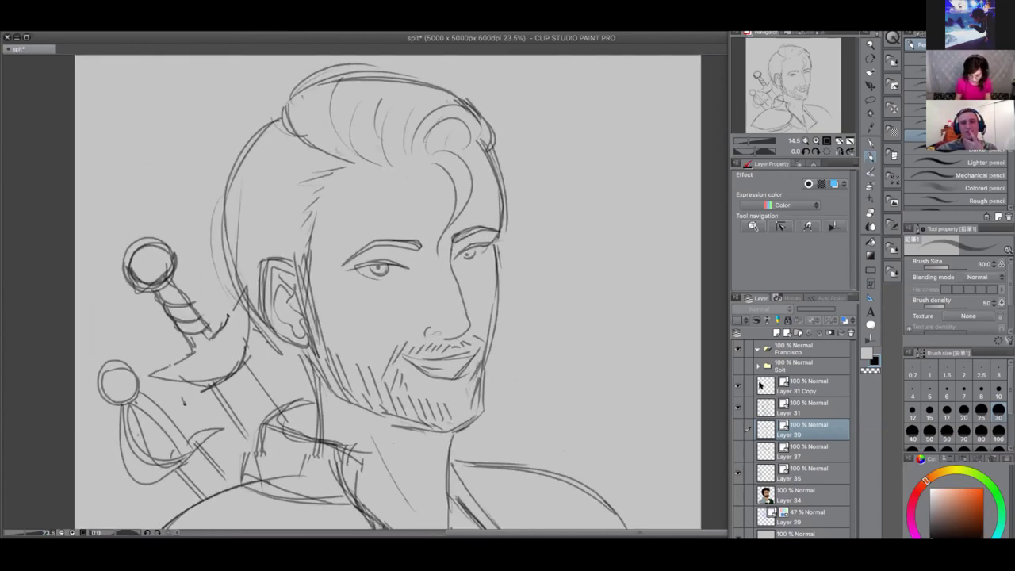
{"action": "key", "text": "ctrl+plus"}
{"action": "key", "text": "ctrl+plus"}
{"action": "left_click", "coordinate": [763, 386]}
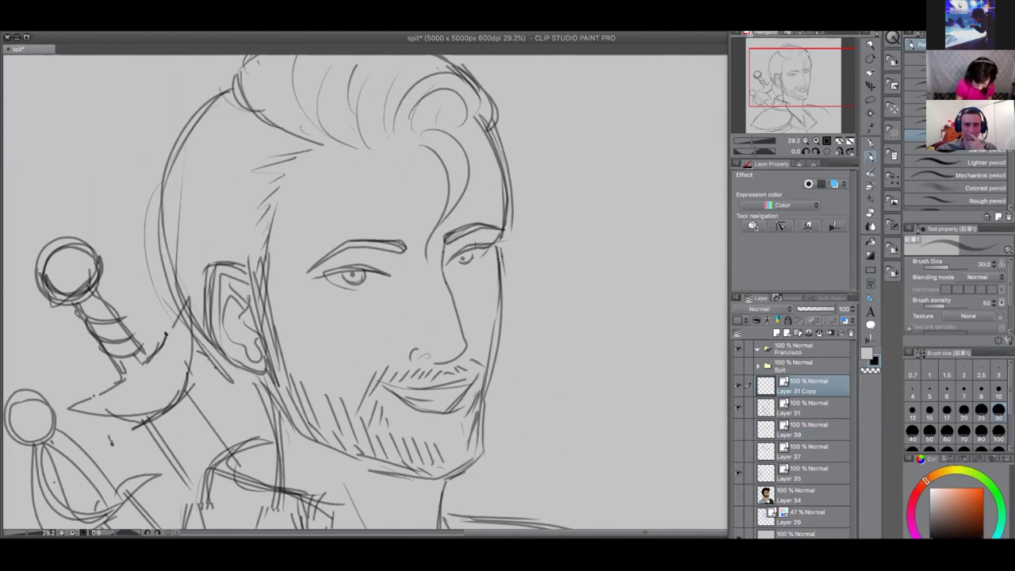
Try extended upper lash lines on both eyes on Layer 31 Copy and undo them
{"action": "left_click_drag", "start_coordinate": [476, 252], "coordinate": [506, 236]}
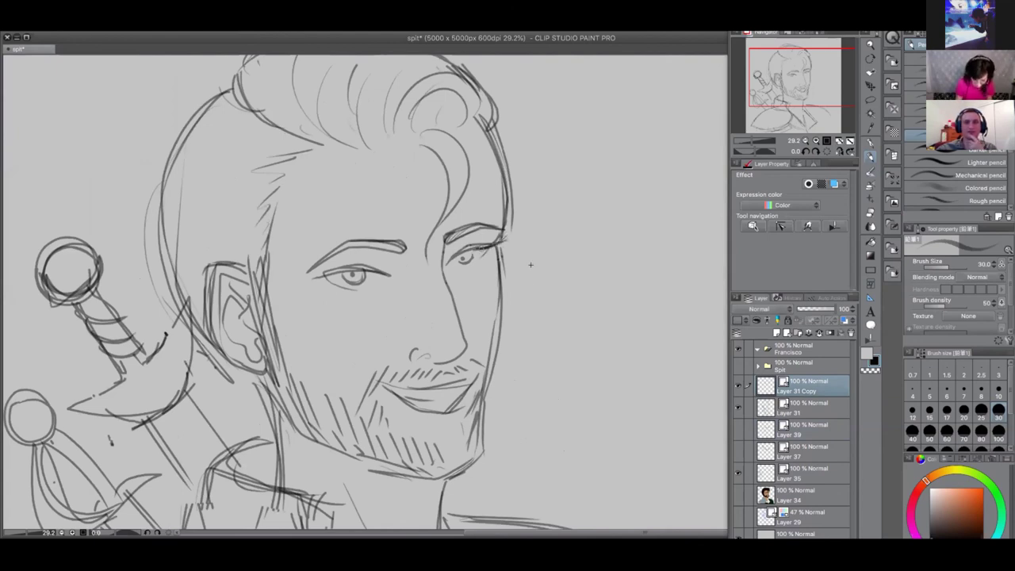
{"action": "key", "text": "ctrl+z"}
{"action": "key", "text": "ctrl+z"}
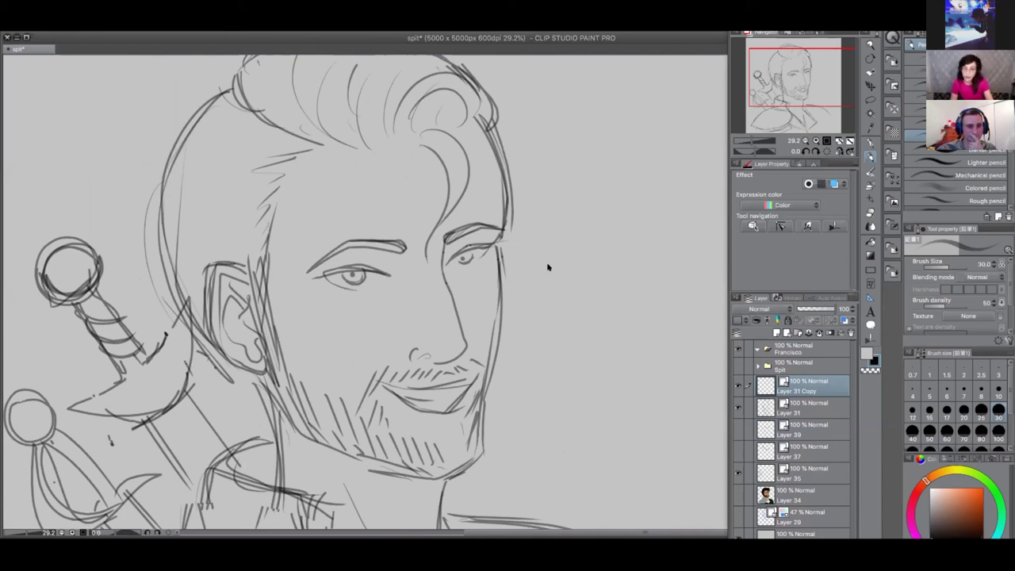
{"action": "left_click_drag", "start_coordinate": [446, 260], "coordinate": [506, 236]}
{"action": "left_click_drag", "start_coordinate": [389, 271], "coordinate": [296, 281]}
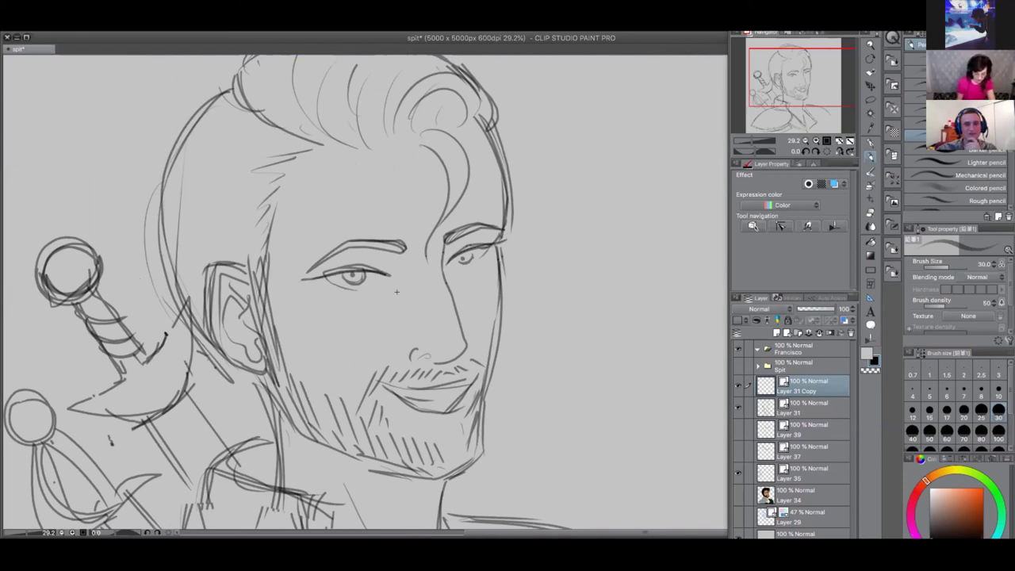
{"action": "key", "text": "ctrl+z"}
{"action": "key", "text": "ctrl+z"}
{"action": "key", "text": "ctrl+z"}
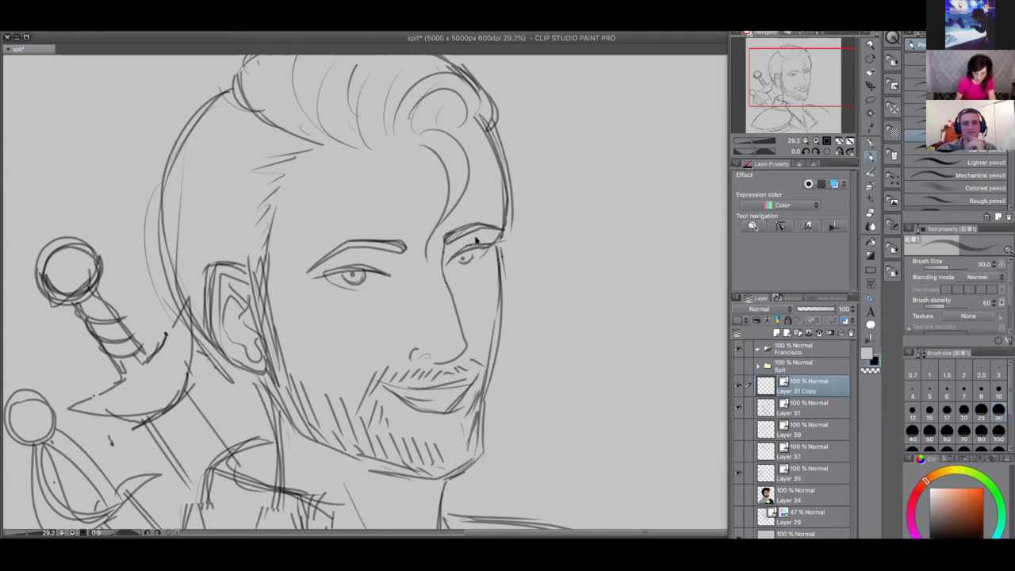
{"action": "scroll", "coordinate": [565, 307], "scroll_direction": "down", "scroll_amount": 2}
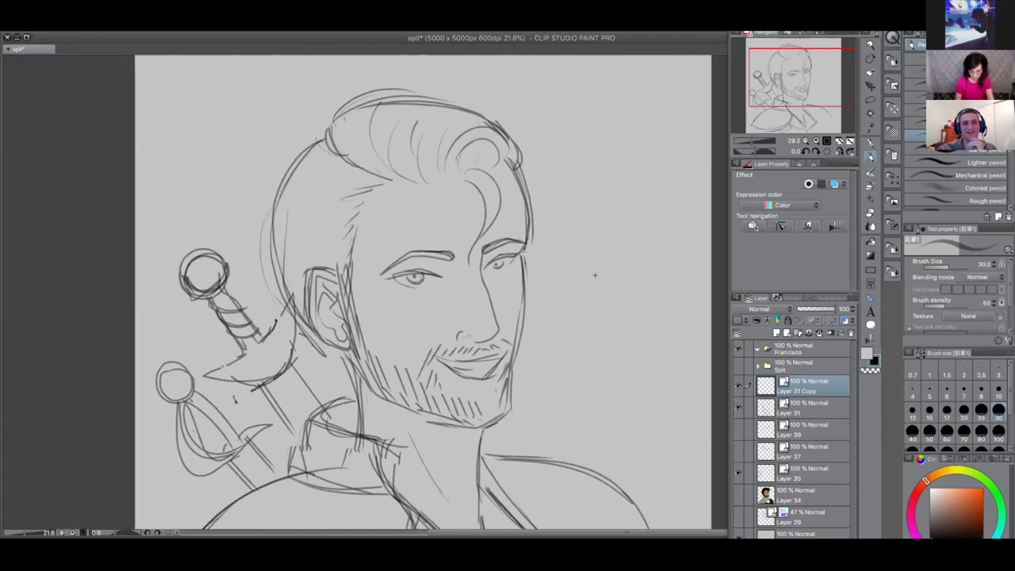
{"action": "scroll", "coordinate": [595, 275], "scroll_direction": "down", "scroll_amount": 4}
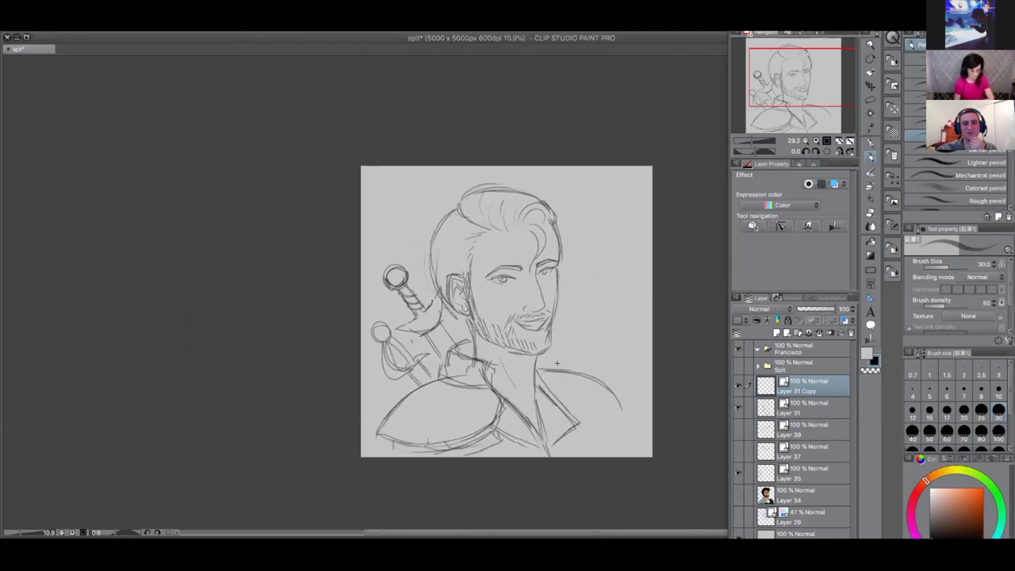
{"action": "left_click_drag", "start_coordinate": [546, 262], "coordinate": [677, 182]}
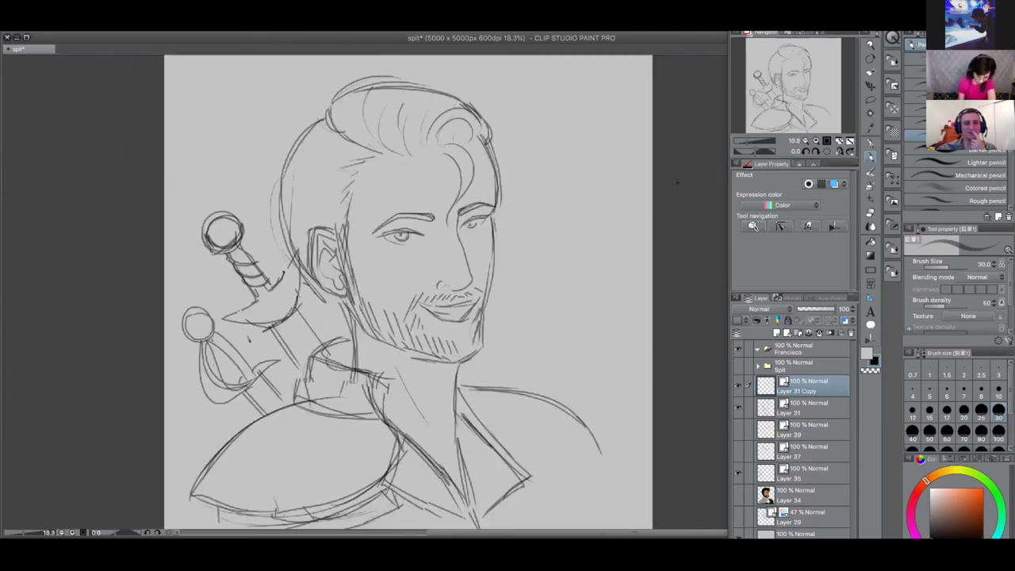
Try scaling the near eye to 103% on Layer 31 Copy with a lasso selection and undo it
{"action": "scroll", "coordinate": [476, 218], "scroll_direction": "up", "scroll_amount": 2}
{"action": "key", "text": "m"}
{"action": "mouse_move", "coordinate": [389, 259]}
{"action": "left_mouse_down"}
{"action": "mouse_move", "coordinate": [429, 266]}
{"action": "mouse_move", "coordinate": [415, 249]}
{"action": "left_mouse_up"}
{"action": "key", "text": "ctrl+t"}
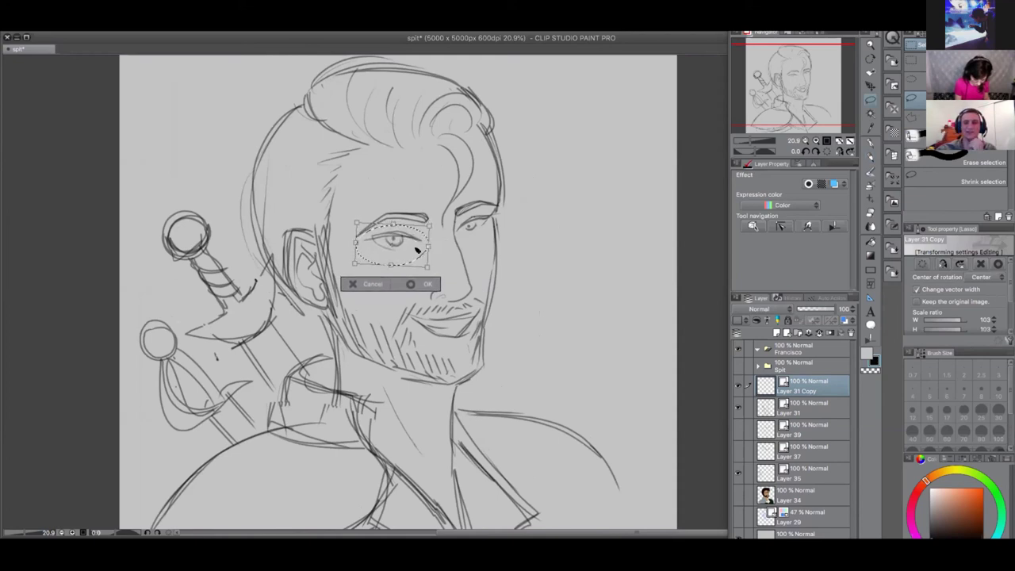
{"action": "left_click", "coordinate": [427, 283]}
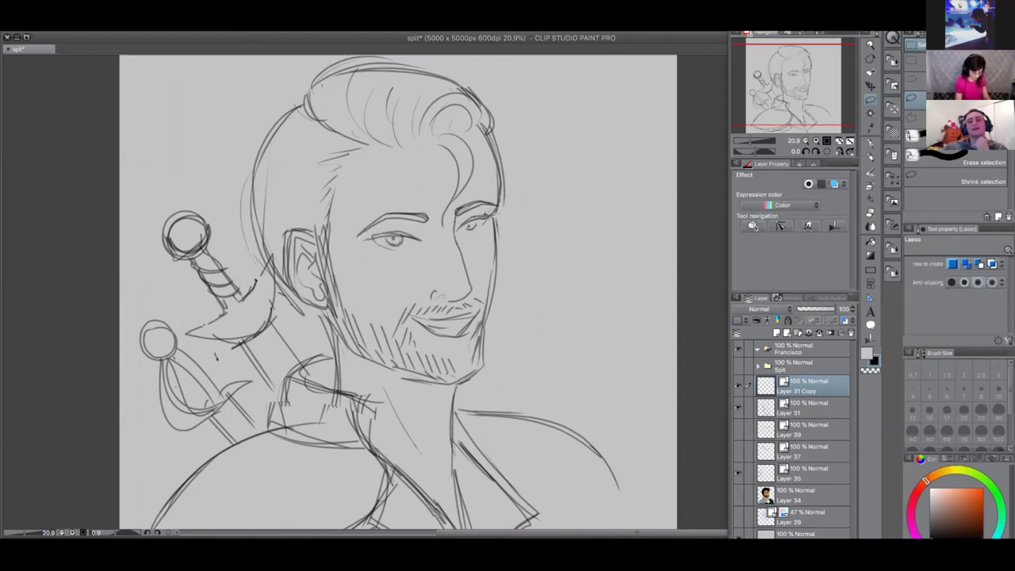
{"action": "key", "text": "ctrl+z"}
{"action": "key", "text": "ctrl+z"}
{"action": "key", "text": "ctrl+z"}
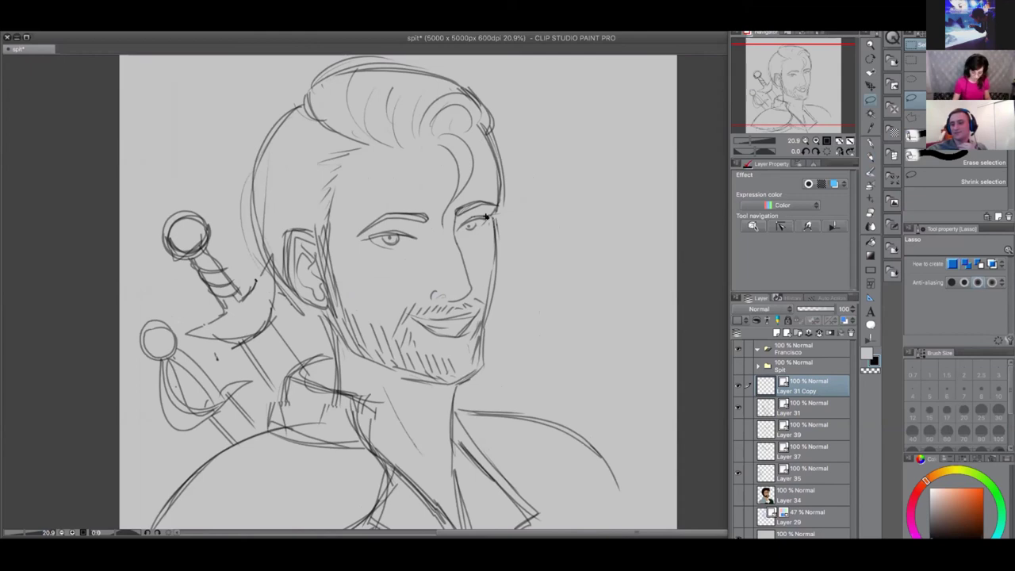
Lasso the near eye on Layer 31 Copy, scale it to 94%, and clear the selection
{"action": "key", "text": "ctrl+t"}
{"action": "key", "text": "Return"}
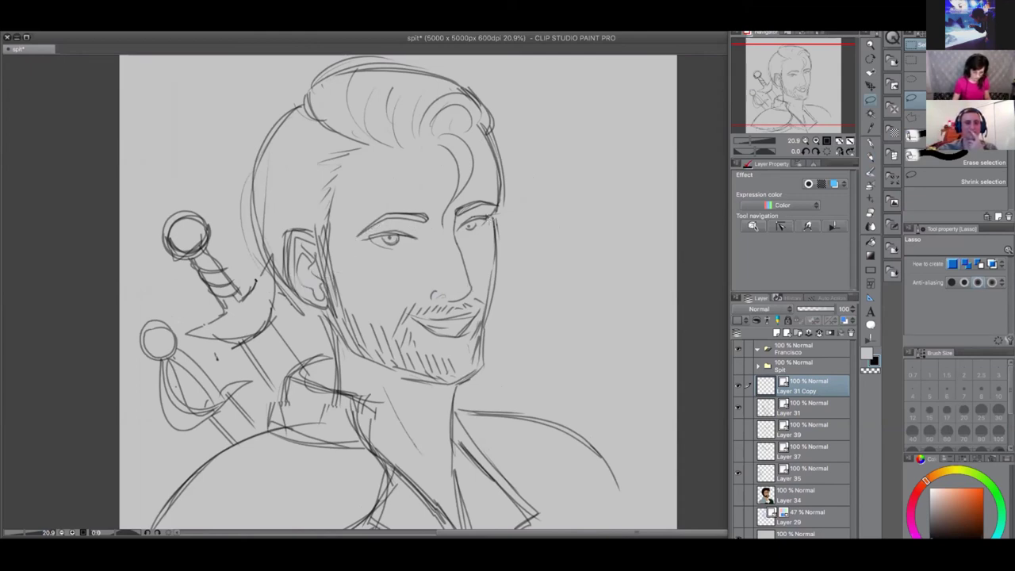
{"action": "scroll", "coordinate": [587, 360], "scroll_direction": "down", "scroll_amount": 3}
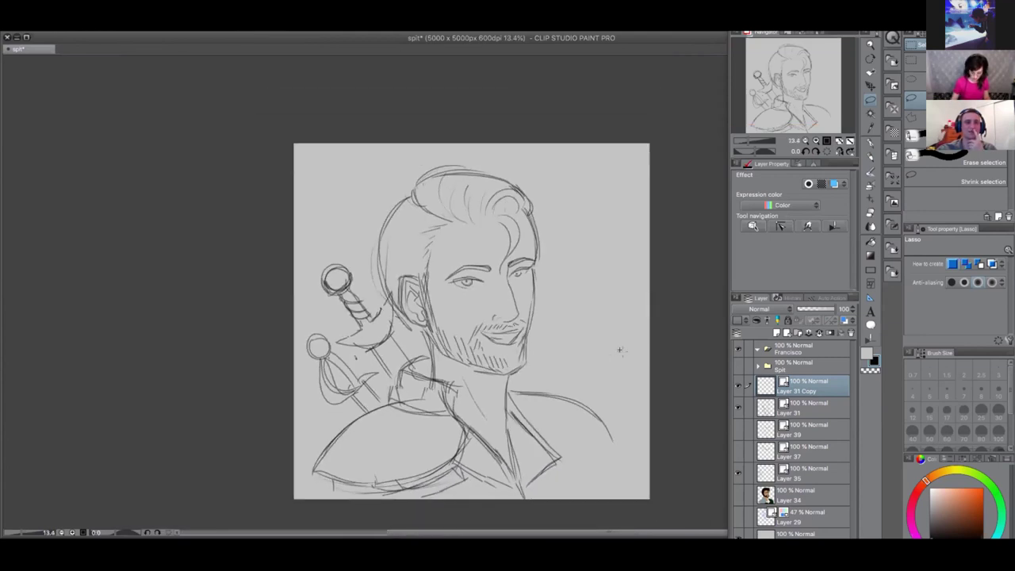
{"action": "key", "text": "ctrl+t"}
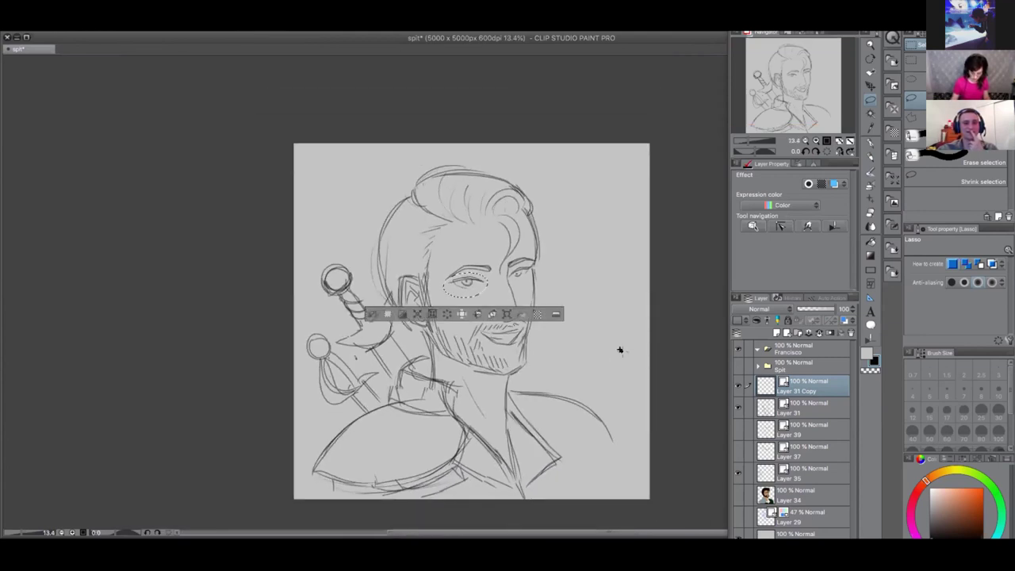
{"action": "key", "text": "Return"}
{"action": "mouse_move", "coordinate": [486, 277]}
{"action": "left_mouse_down"}
{"action": "mouse_move", "coordinate": [456, 276]}
{"action": "mouse_move", "coordinate": [482, 277]}
{"action": "mouse_move", "coordinate": [467, 297]}
{"action": "mouse_move", "coordinate": [487, 278]}
{"action": "left_mouse_up"}
{"action": "left_click", "coordinate": [483, 275]}
{"action": "key", "text": "ctrl+t"}
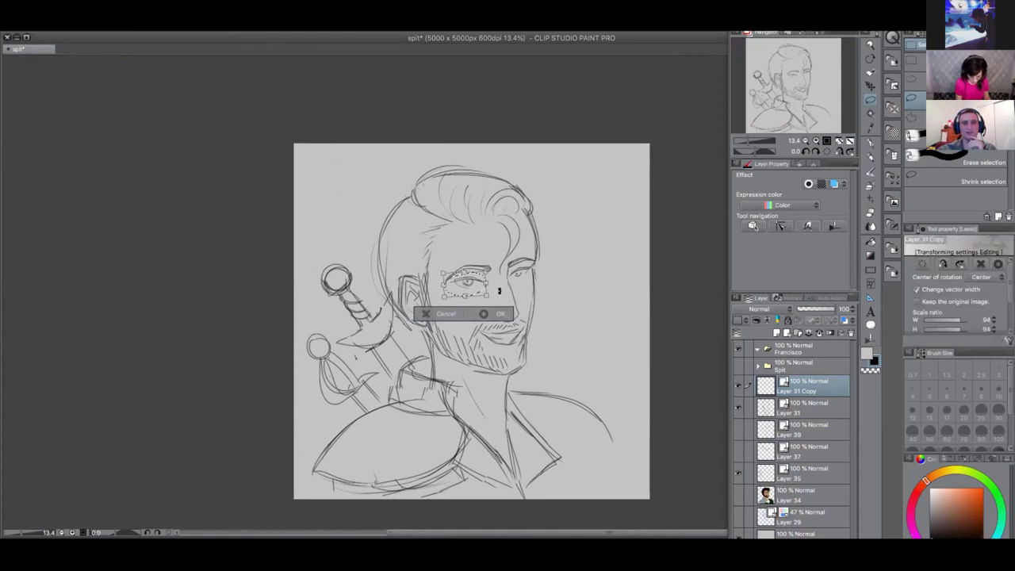
{"action": "key", "text": "Return"}
{"action": "key", "text": "ctrl+d"}
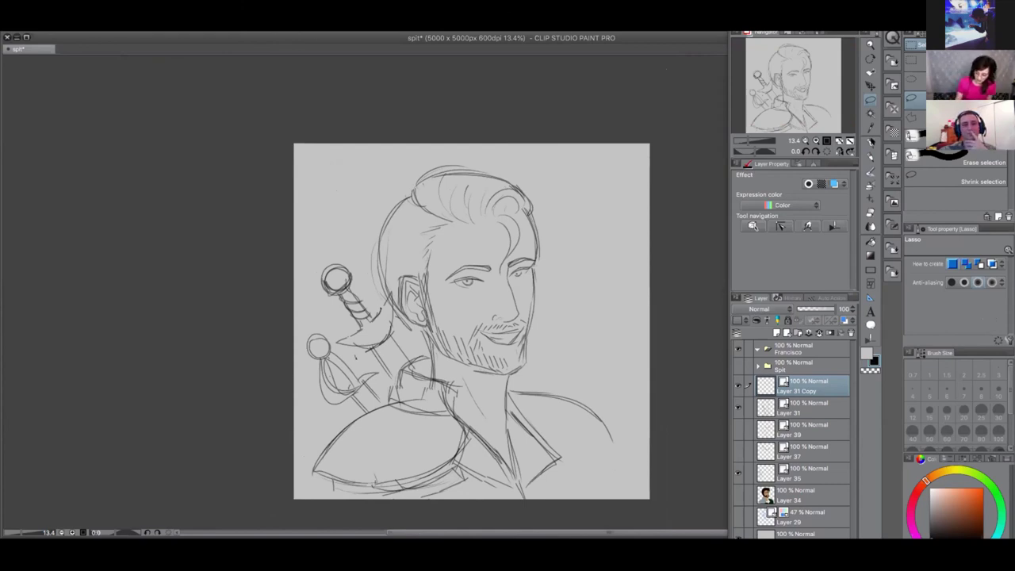
Darken and extend the upper lash lines of both eyes with size 30 pencil strokes on Layer 31 Copy
{"action": "left_click", "coordinate": [868, 157]}
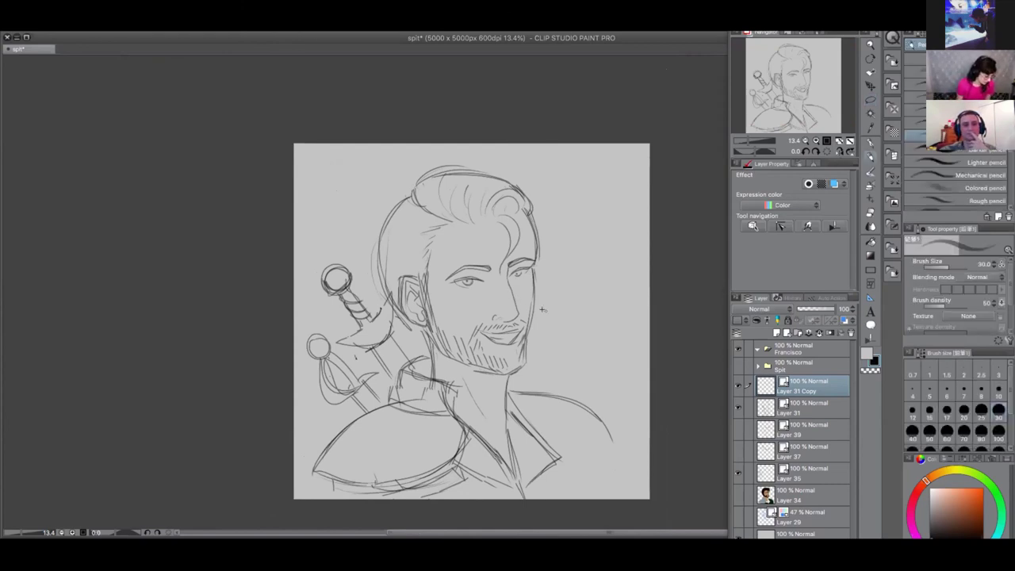
{"action": "scroll", "coordinate": [555, 249], "scroll_direction": "up", "scroll_amount": 2}
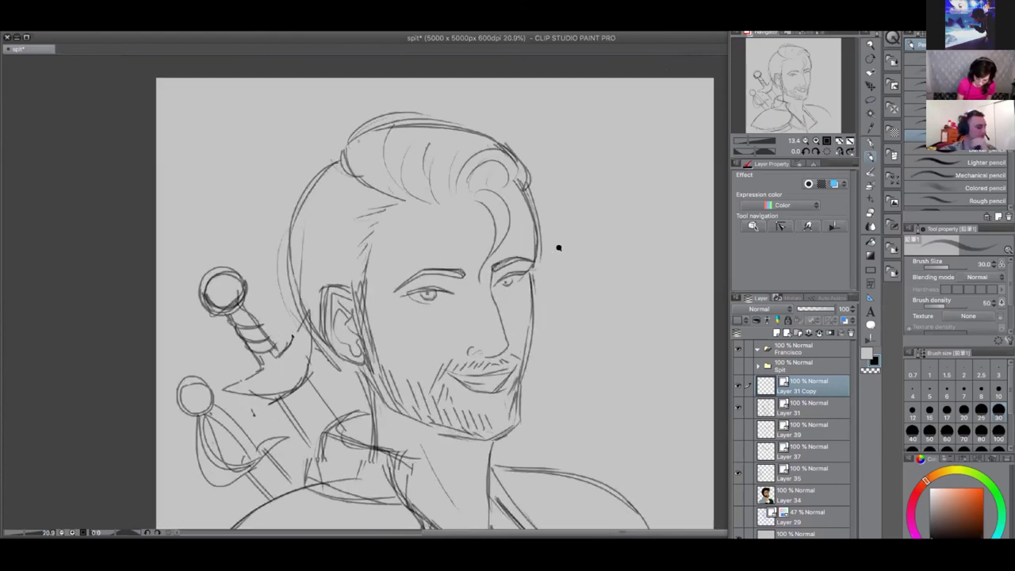
{"action": "scroll", "coordinate": [559, 247], "scroll_direction": "up", "scroll_amount": 2}
{"action": "scroll", "coordinate": [449, 307], "scroll_direction": "up", "scroll_amount": 3}
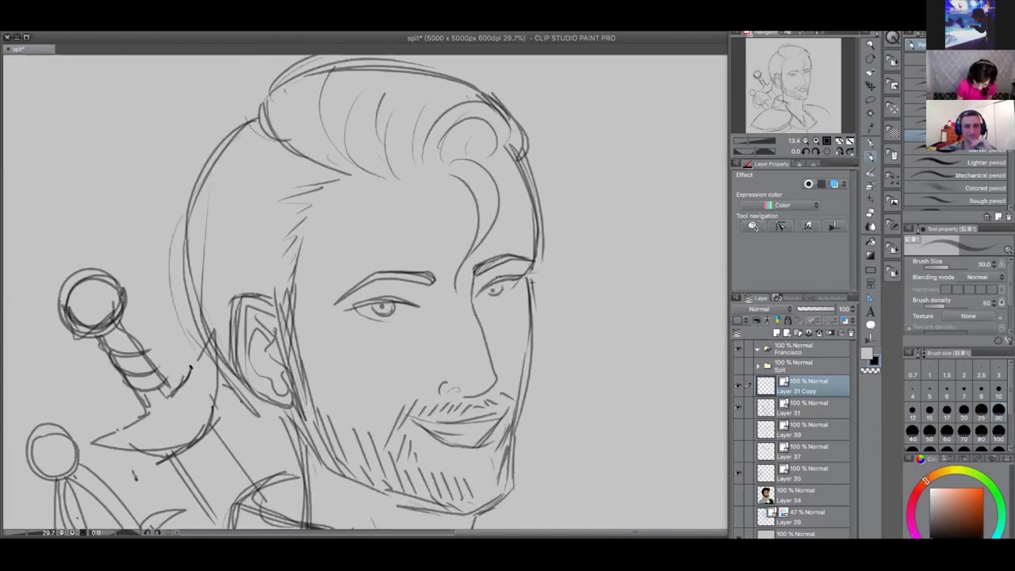
{"action": "left_click_drag", "start_coordinate": [441, 316], "coordinate": [503, 289]}
{"action": "left_click_drag", "start_coordinate": [441, 314], "coordinate": [515, 288]}
{"action": "left_click_drag", "start_coordinate": [346, 334], "coordinate": [228, 342]}
{"action": "left_click_drag", "start_coordinate": [307, 326], "coordinate": [228, 341]}
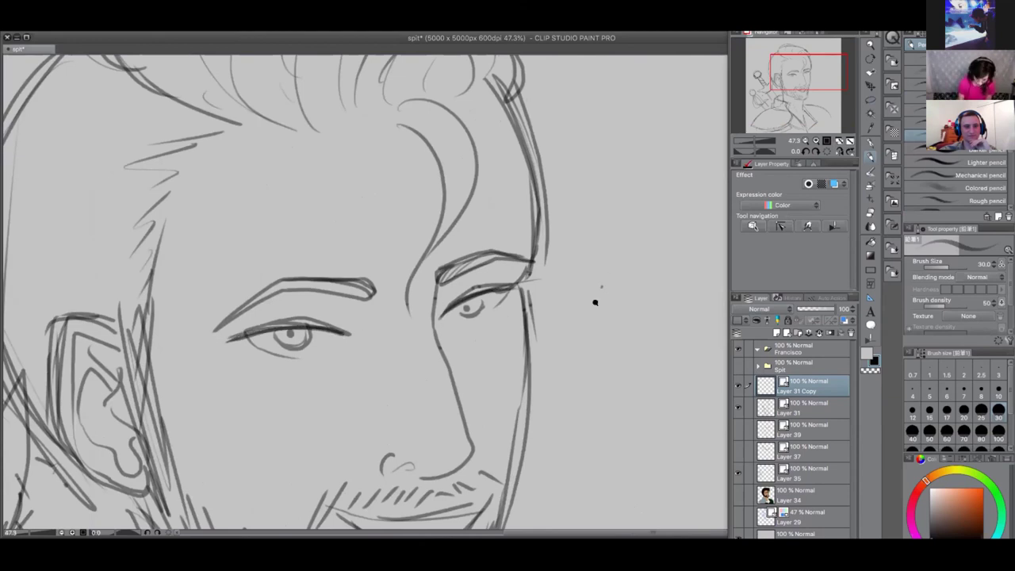
{"action": "scroll", "coordinate": [596, 296], "scroll_direction": "down", "scroll_amount": 1}
{"action": "scroll", "coordinate": [638, 273], "scroll_direction": "down", "scroll_amount": 4}
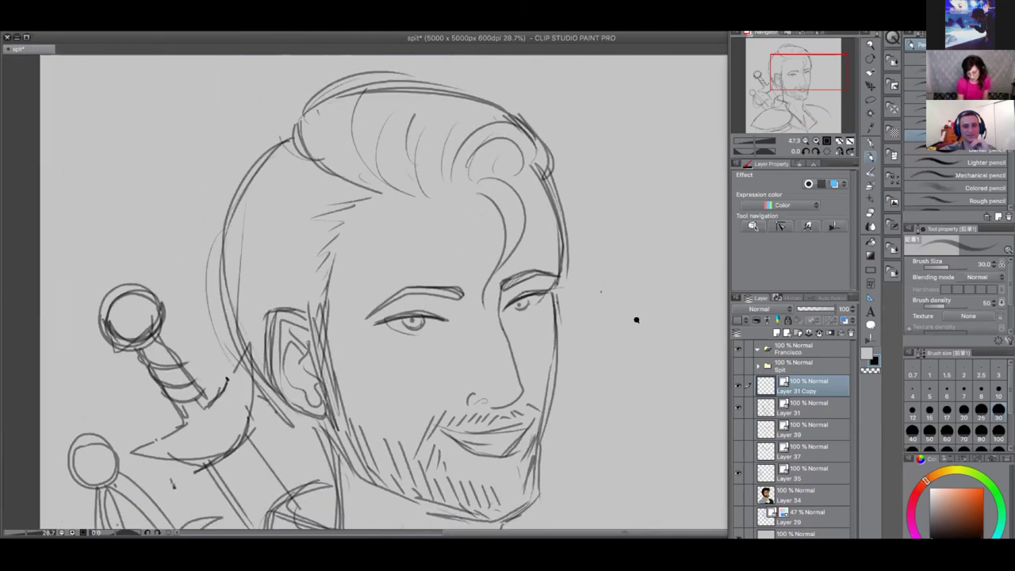
{"action": "scroll", "coordinate": [627, 437], "scroll_direction": "down", "scroll_amount": 3}
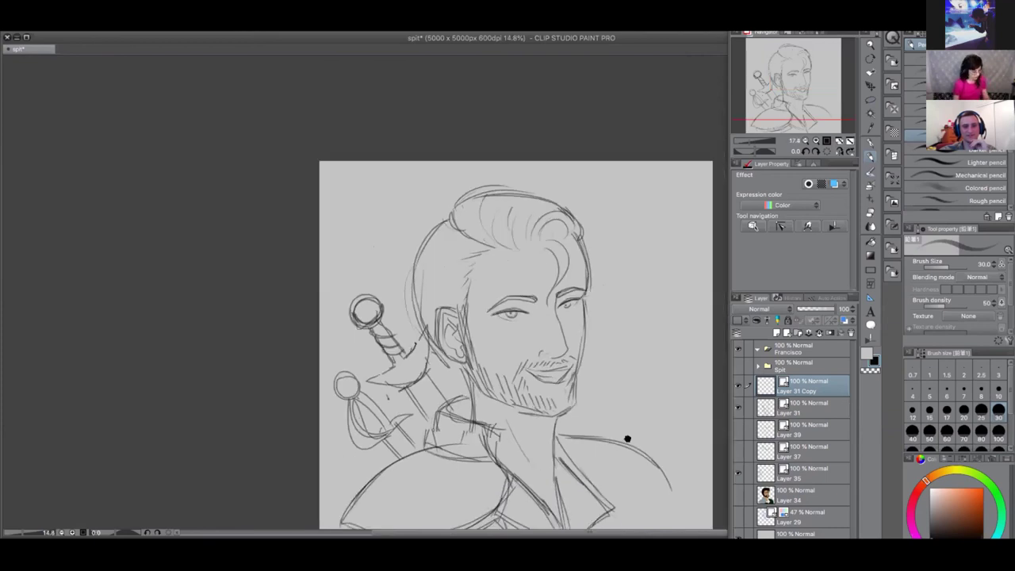
{"action": "scroll", "coordinate": [519, 362], "scroll_direction": "right", "scroll_amount": 3}
{"action": "scroll", "coordinate": [519, 362], "scroll_direction": "down", "scroll_amount": 1}
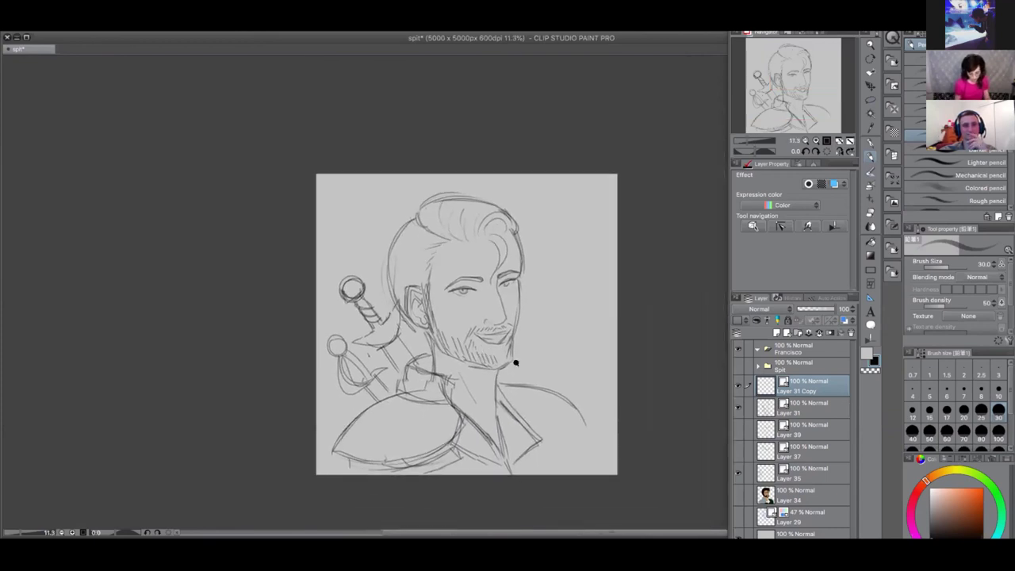
Show the flat colours on Layer 34 and make it the active layer
{"action": "scroll", "coordinate": [509, 368], "scroll_direction": "up", "scroll_amount": 3}
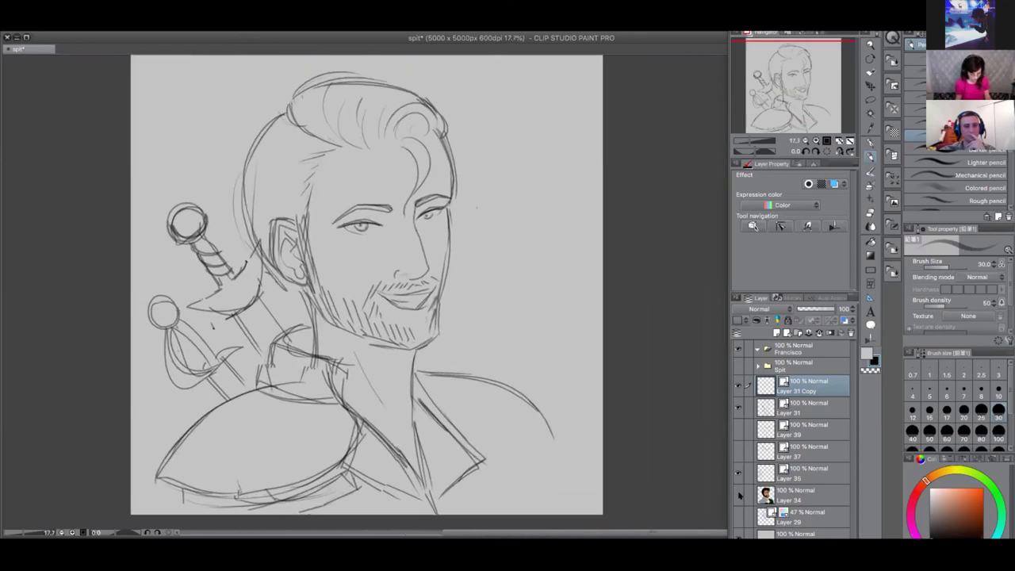
{"action": "left_click", "coordinate": [739, 493]}
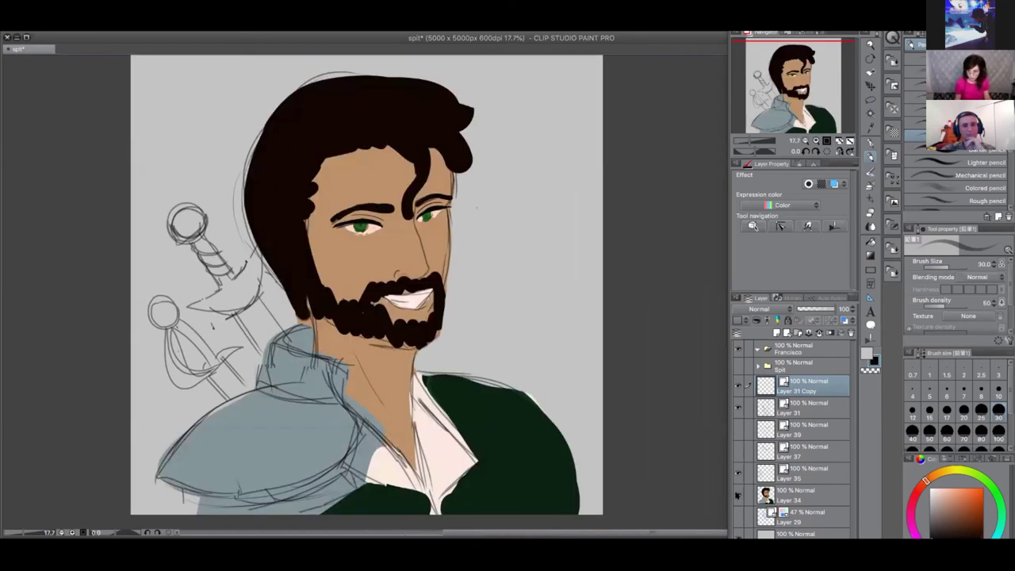
{"action": "left_click", "coordinate": [763, 496]}
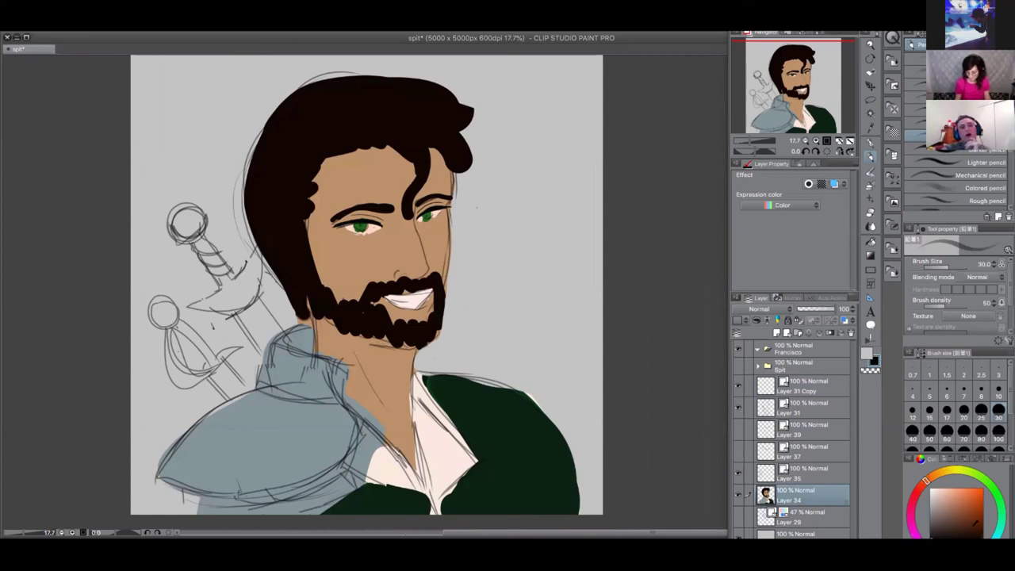
Paint the upper sword's grip near-black with the Felt pen at size 170
{"action": "left_click", "coordinate": [936, 536]}
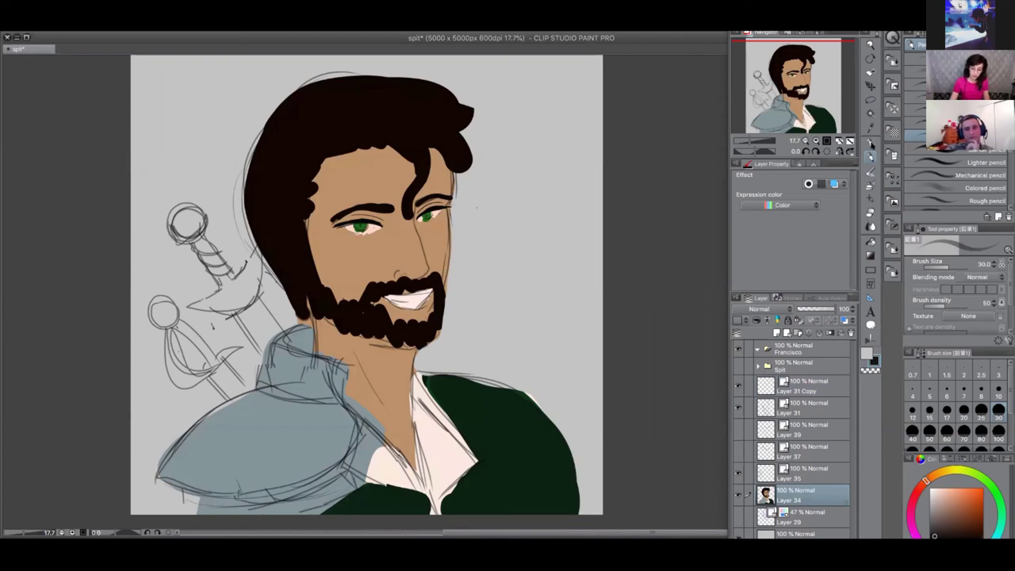
{"action": "left_click", "coordinate": [918, 41]}
{"action": "left_click", "coordinate": [952, 44]}
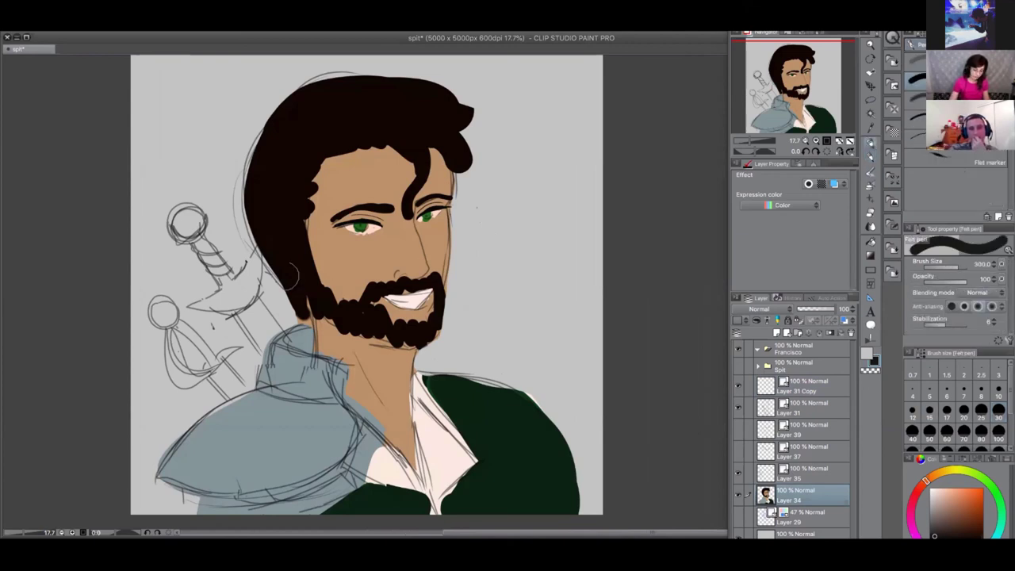
{"action": "left_click_drag", "start_coordinate": [200, 242], "coordinate": [230, 279]}
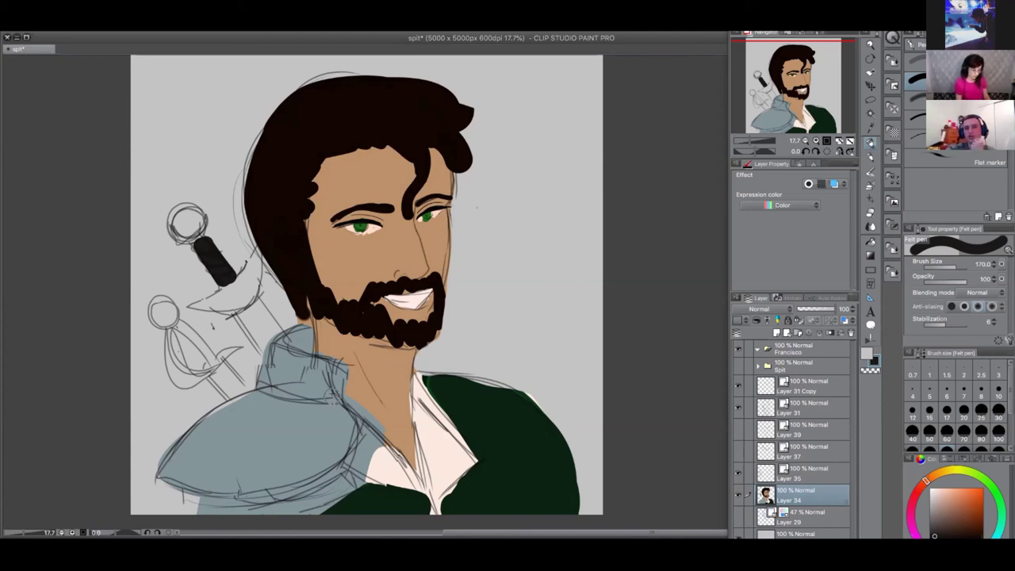
Sample the armour's blue-grey and paint the upper sword's crossguard and round pommel light steel blue
{"action": "left_click", "coordinate": [326, 402]}
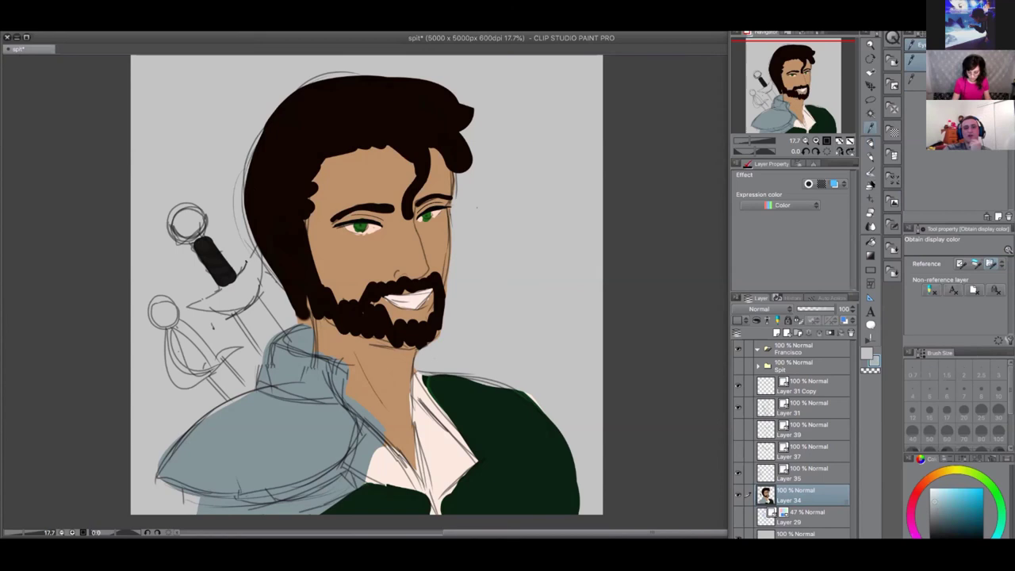
{"action": "left_click", "coordinate": [871, 146]}
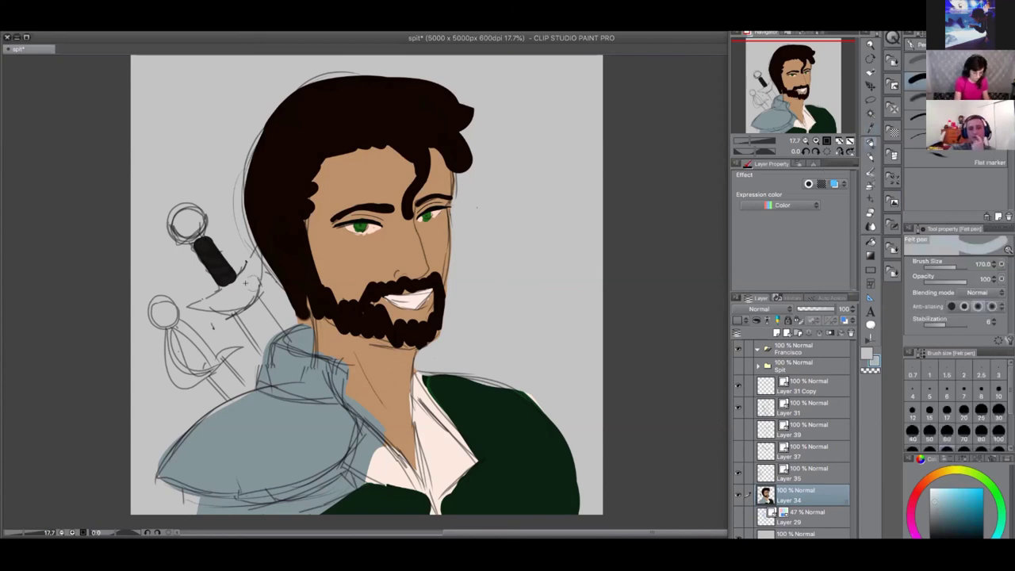
{"action": "mouse_move", "coordinate": [211, 305]}
{"action": "left_mouse_down"}
{"action": "mouse_move", "coordinate": [252, 267]}
{"action": "mouse_move", "coordinate": [210, 304]}
{"action": "mouse_move", "coordinate": [246, 292]}
{"action": "left_mouse_up"}
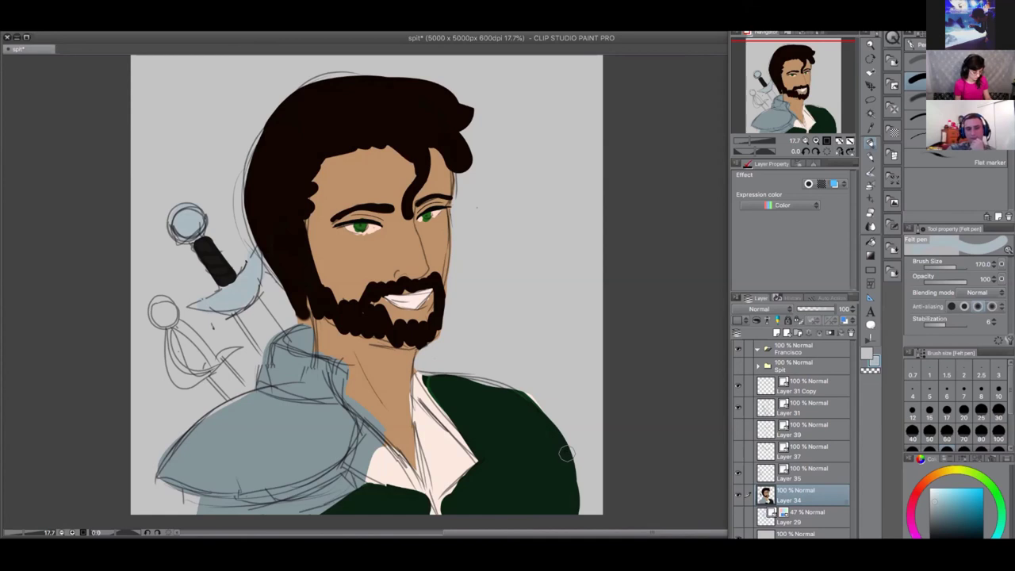
Mix a dark muted brown and paint the lower sword's grip with it on Layer 34
{"action": "left_click", "coordinate": [924, 484]}
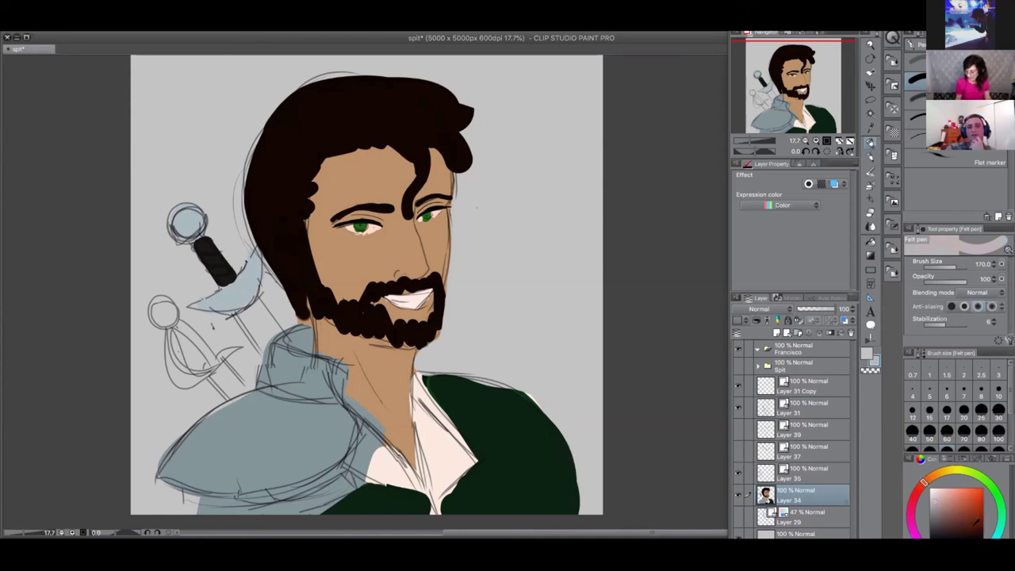
{"action": "left_click", "coordinate": [964, 529]}
{"action": "mouse_move", "coordinate": [963, 529]}
{"action": "left_mouse_down"}
{"action": "mouse_move", "coordinate": [941, 526]}
{"action": "mouse_move", "coordinate": [986, 526]}
{"action": "mouse_move", "coordinate": [948, 529]}
{"action": "left_mouse_up"}
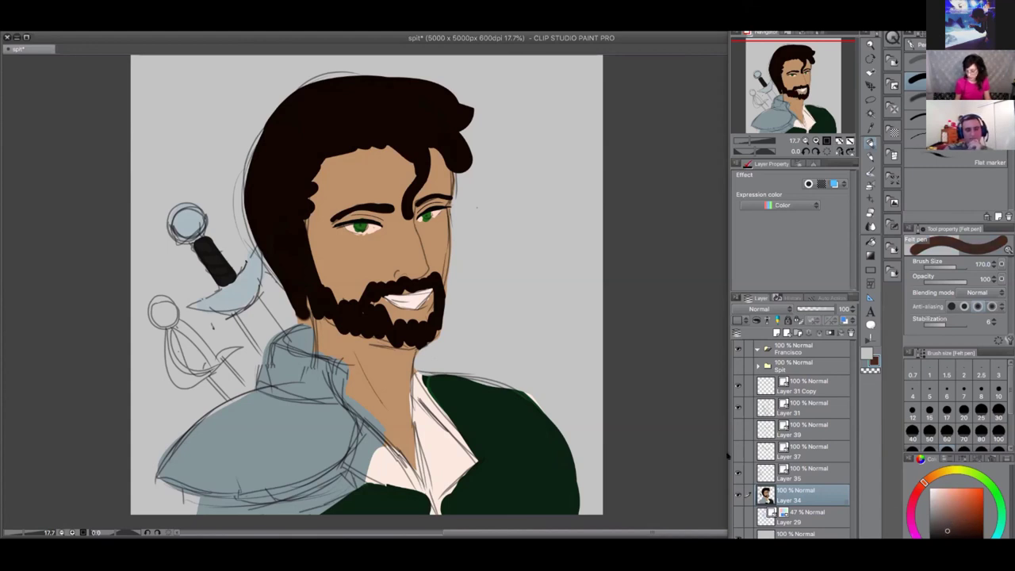
{"action": "left_click_drag", "start_coordinate": [947, 528], "coordinate": [943, 524]}
{"action": "left_click_drag", "start_coordinate": [176, 321], "coordinate": [214, 362]}
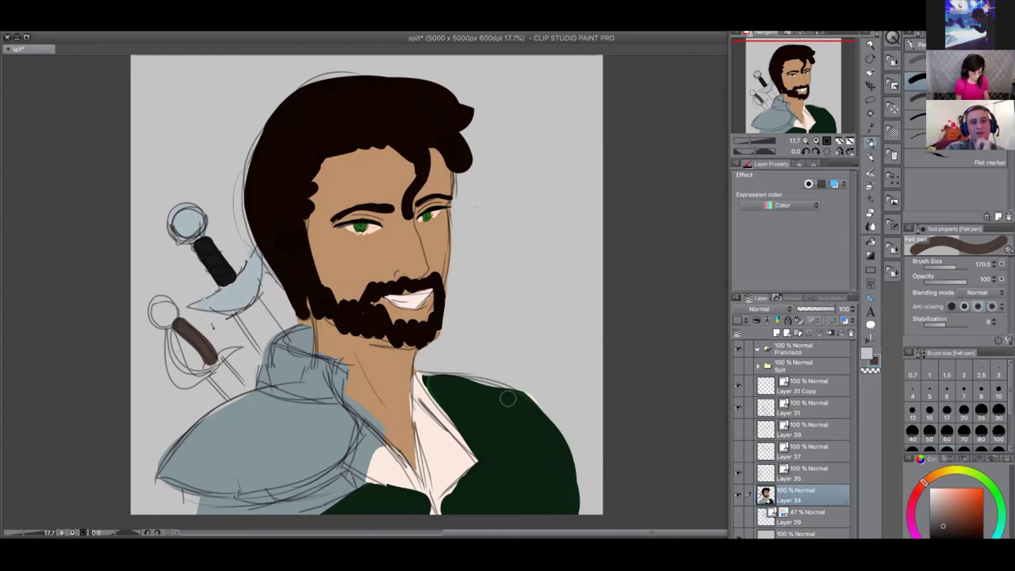
Mix a golden yellow and paint the lower sword's round pommel and curved hand guard with it
{"action": "left_click", "coordinate": [938, 472]}
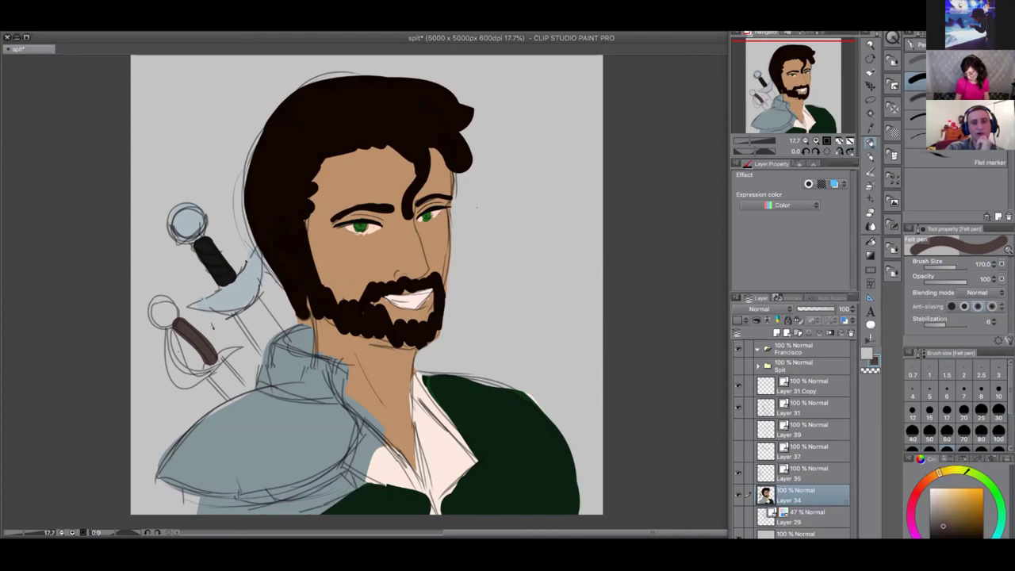
{"action": "left_click", "coordinate": [977, 489]}
{"action": "left_click", "coordinate": [965, 500]}
{"action": "left_click_drag", "start_coordinate": [923, 485], "coordinate": [934, 475]}
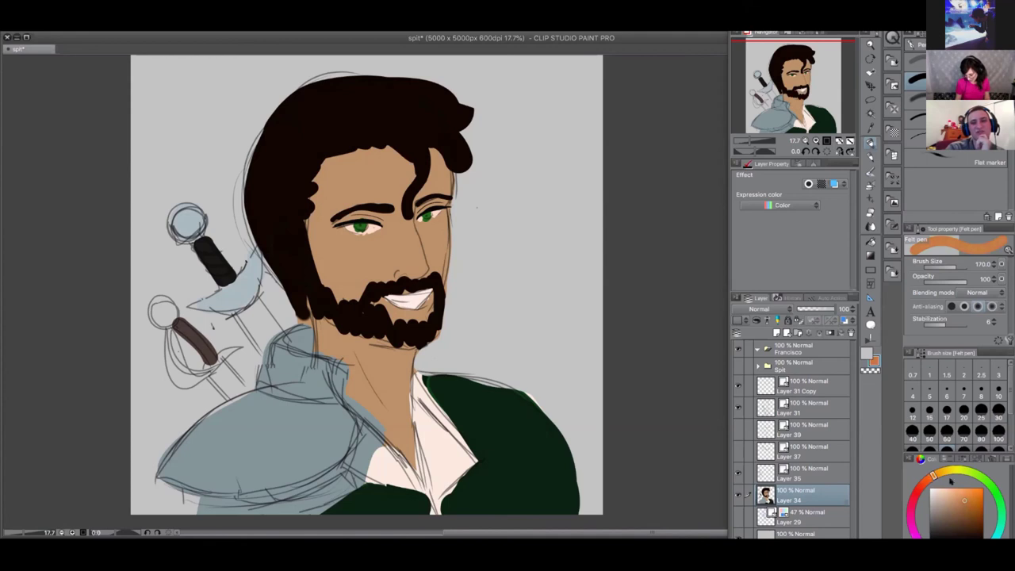
{"action": "left_click", "coordinate": [976, 490]}
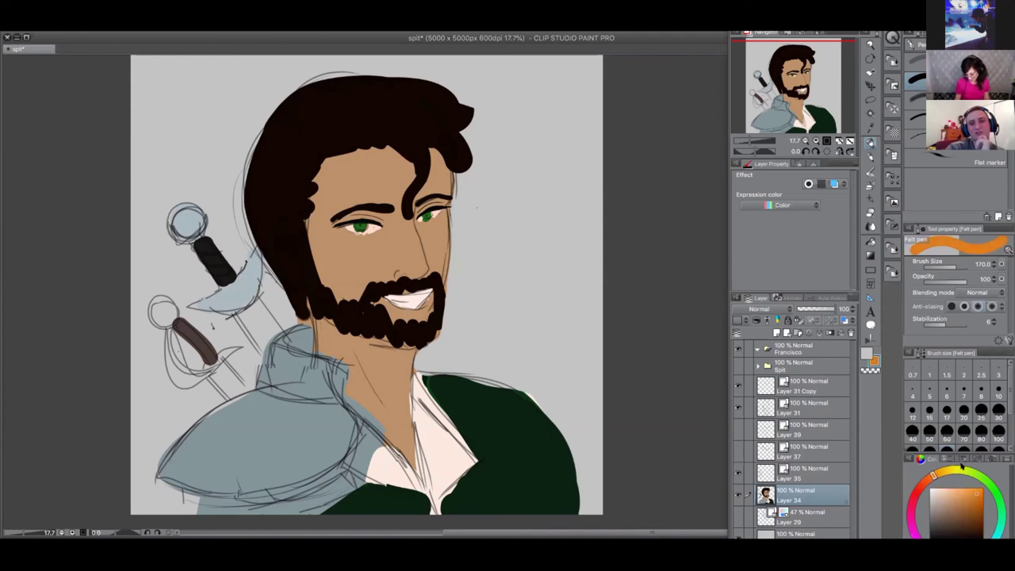
{"action": "left_click", "coordinate": [982, 490]}
{"action": "mouse_move", "coordinate": [933, 478]}
{"action": "left_mouse_down"}
{"action": "mouse_move", "coordinate": [942, 472]}
{"action": "mouse_move", "coordinate": [968, 498]}
{"action": "left_mouse_up"}
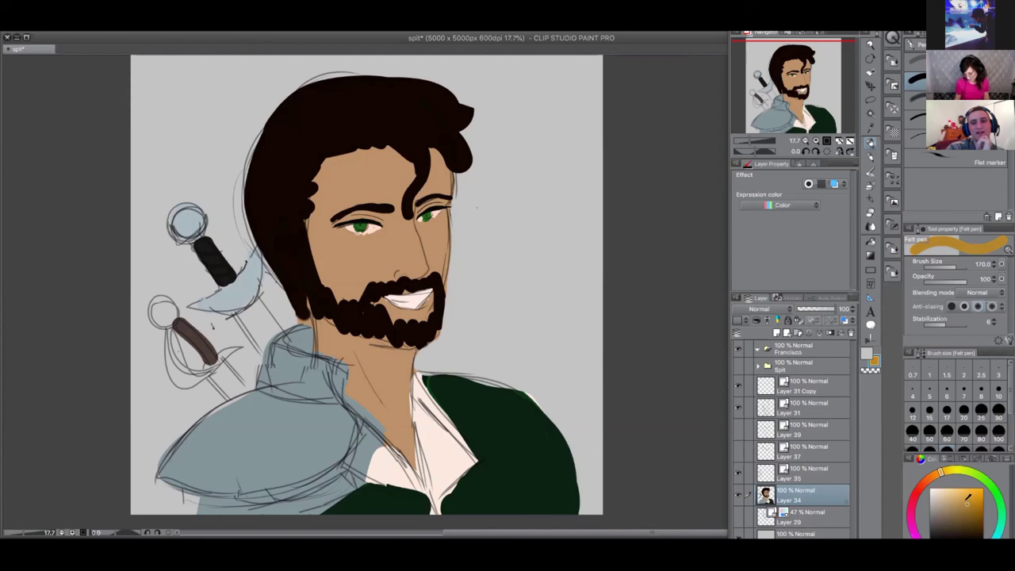
{"action": "mouse_move", "coordinate": [168, 308]}
{"action": "left_mouse_down"}
{"action": "mouse_move", "coordinate": [159, 313]}
{"action": "mouse_move", "coordinate": [169, 311]}
{"action": "mouse_move", "coordinate": [212, 371]}
{"action": "mouse_move", "coordinate": [236, 347]}
{"action": "mouse_move", "coordinate": [171, 328]}
{"action": "mouse_move", "coordinate": [204, 366]}
{"action": "left_mouse_up"}
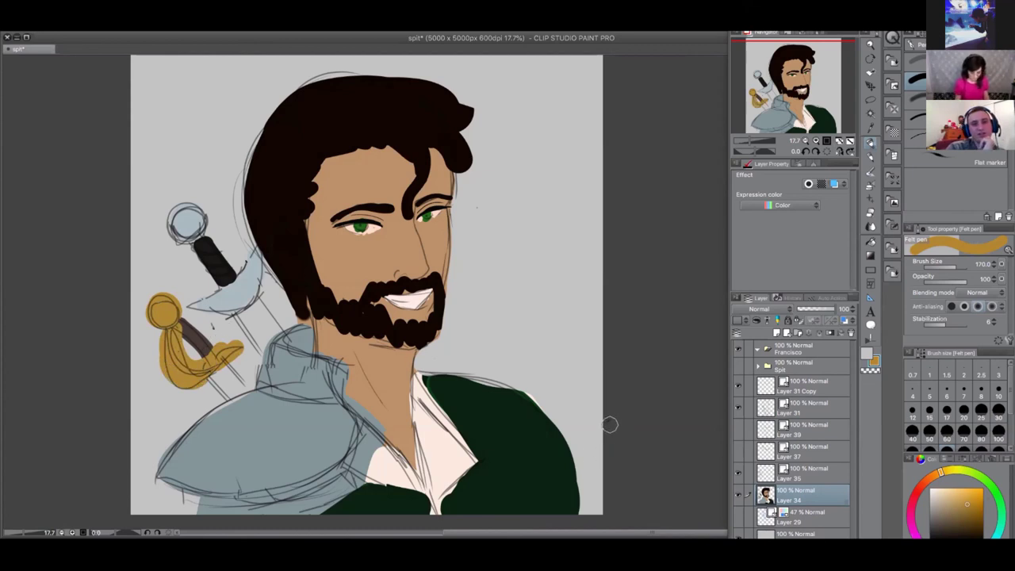
Paint the upper sword's scabbard black between the crossguard and the armour collar
{"action": "scroll", "coordinate": [624, 406], "scroll_direction": "down", "scroll_amount": 1}
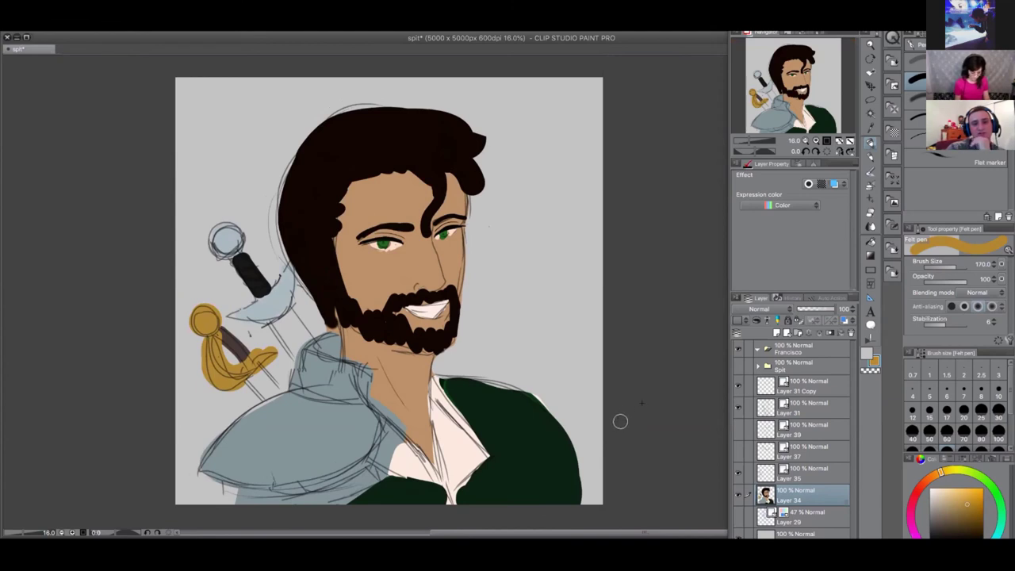
{"action": "left_click", "coordinate": [933, 536]}
{"action": "mouse_move", "coordinate": [282, 333]}
{"action": "left_mouse_down"}
{"action": "mouse_move", "coordinate": [292, 342]}
{"action": "mouse_move", "coordinate": [306, 333]}
{"action": "left_mouse_up"}
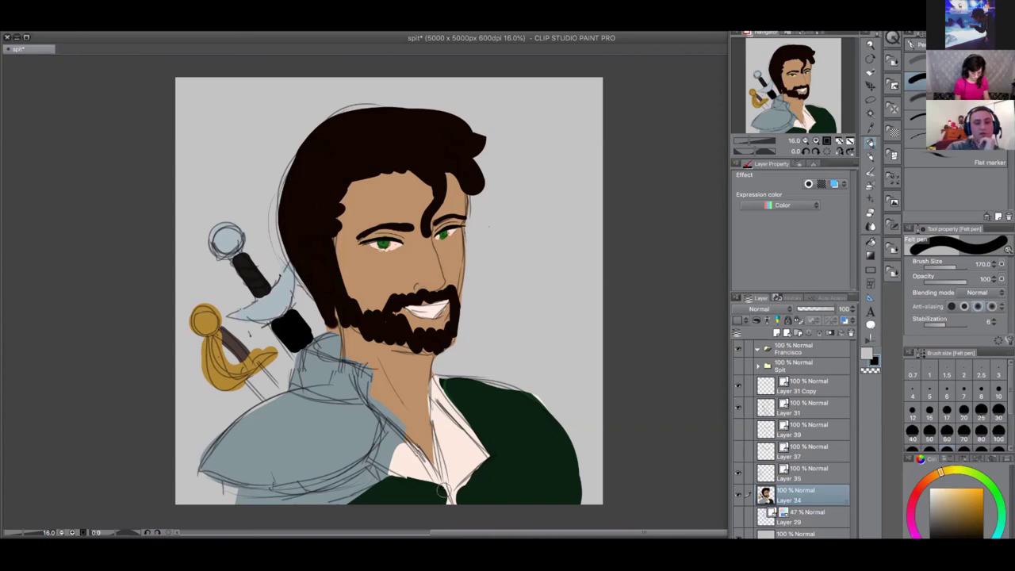
Sample the dark brown of the lower sword's grip and paint its scabbard with it between the hand guard and the armour
{"action": "left_click", "coordinate": [262, 342], "text": "alt"}
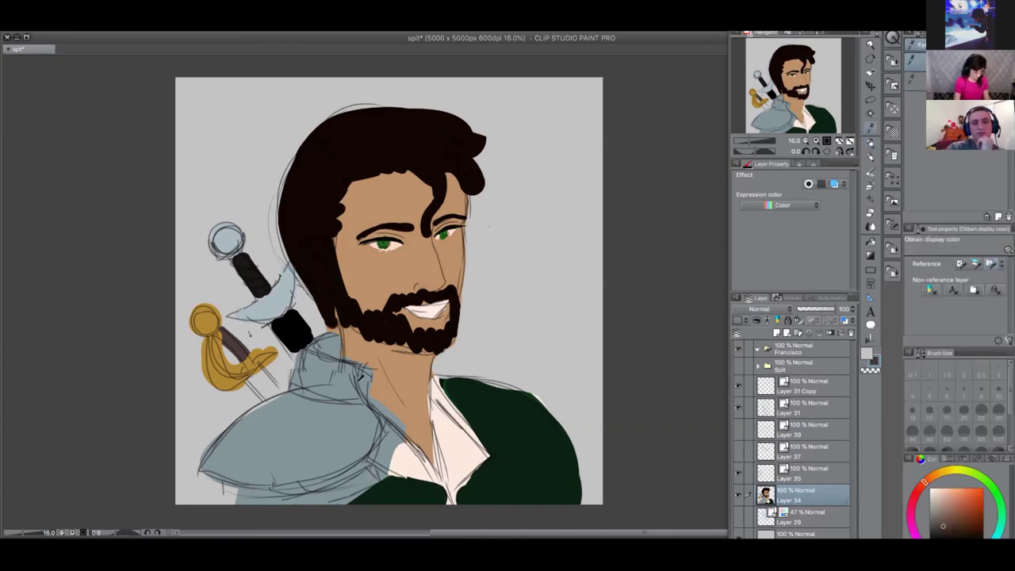
{"action": "mouse_move", "coordinate": [269, 370]}
{"action": "left_mouse_down"}
{"action": "mouse_move", "coordinate": [260, 397]}
{"action": "mouse_move", "coordinate": [278, 387]}
{"action": "mouse_move", "coordinate": [283, 397]}
{"action": "left_mouse_up"}
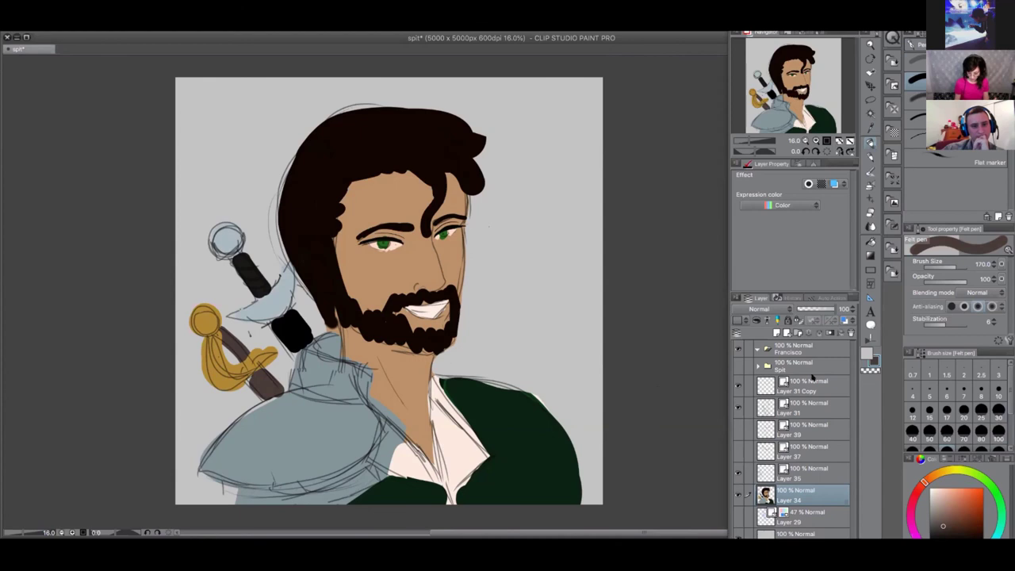
Move the layers from Layer 31 Copy down to Layer 29 into the portrait's folder above the Spit folder, and collapse it
{"action": "left_click", "coordinate": [783, 384]}
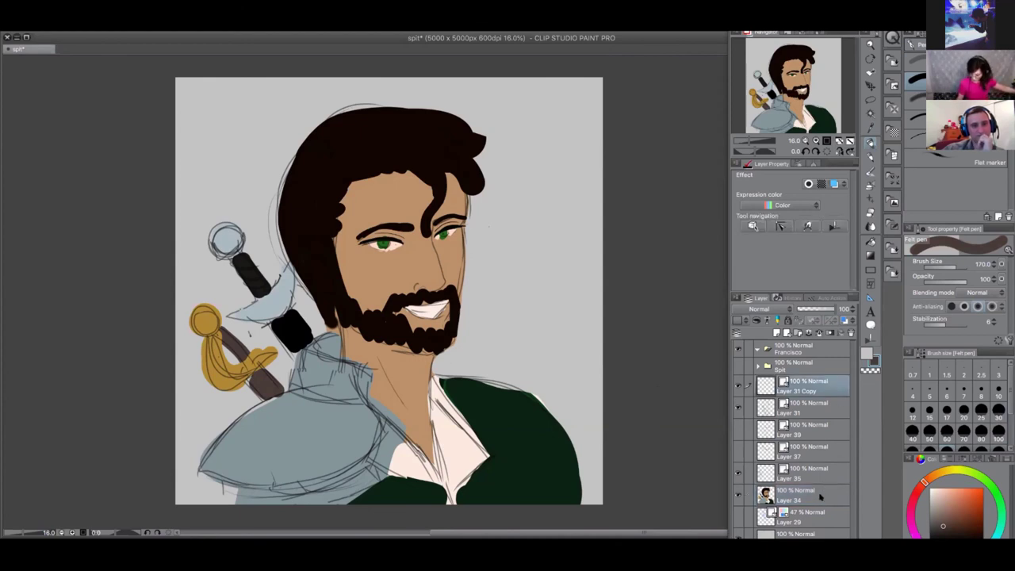
{"action": "left_click", "coordinate": [818, 515], "text": "shift"}
{"action": "left_click_drag", "start_coordinate": [822, 388], "coordinate": [821, 352]}
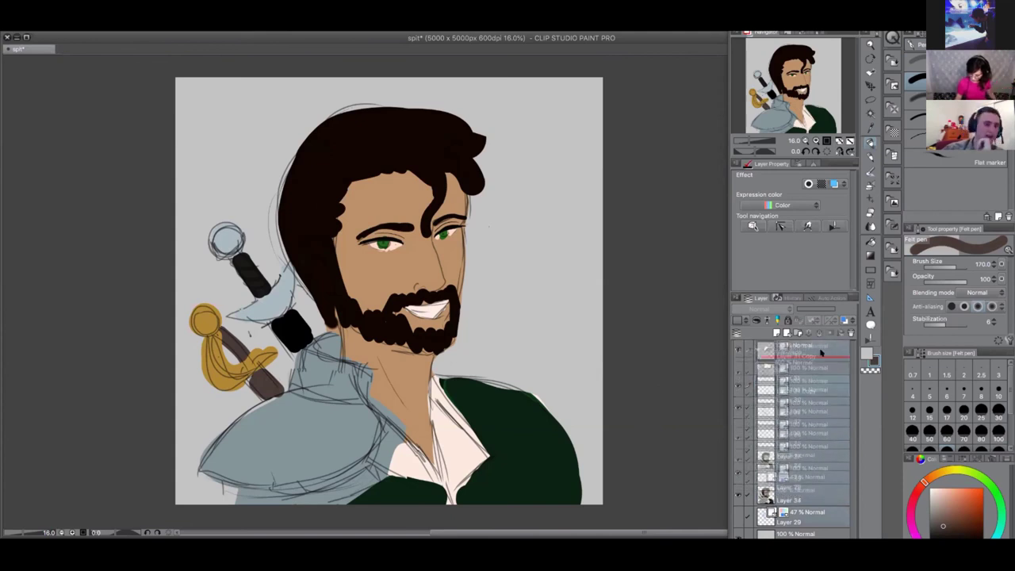
{"action": "left_click_drag", "start_coordinate": [822, 352], "coordinate": [822, 354]}
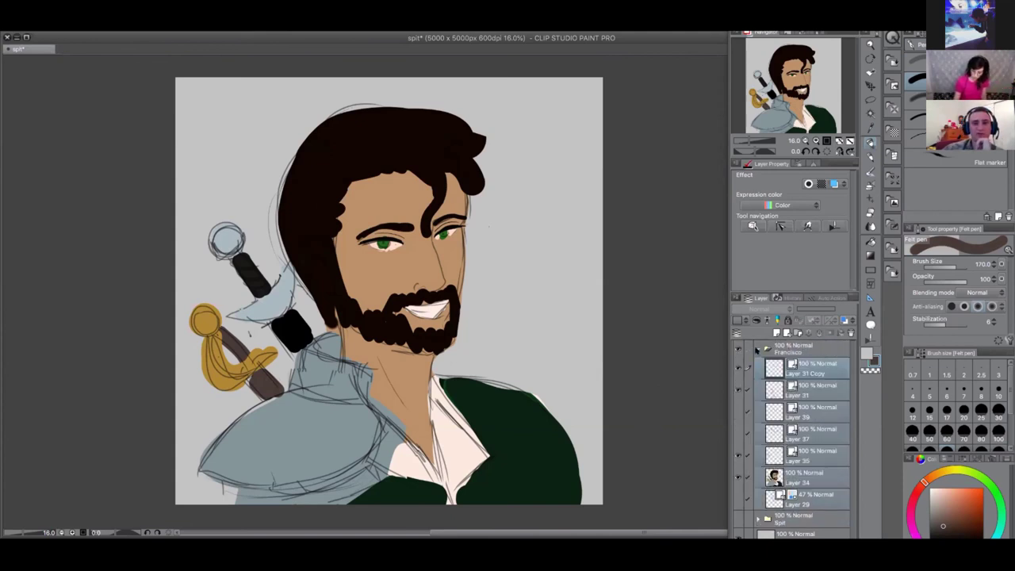
{"action": "left_click", "coordinate": [757, 350]}
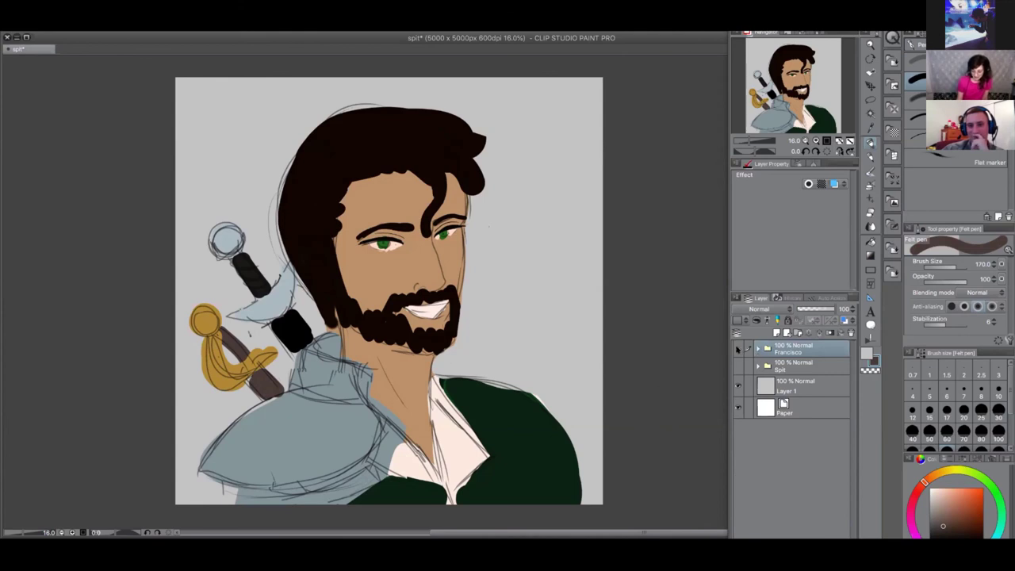
Compare the bearded man's portrait with the finished Spit goblin artwork by alternating the two folders' visibility, ending on the portrait
{"action": "left_click", "coordinate": [739, 350]}
{"action": "left_click", "coordinate": [739, 366]}
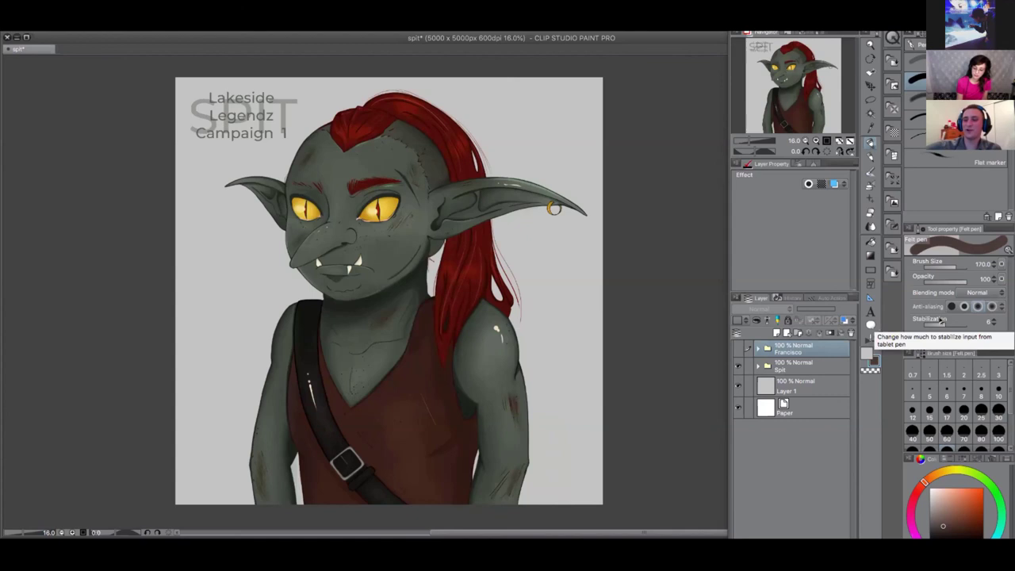
{"action": "left_click", "coordinate": [739, 366]}
{"action": "left_click", "coordinate": [738, 347]}
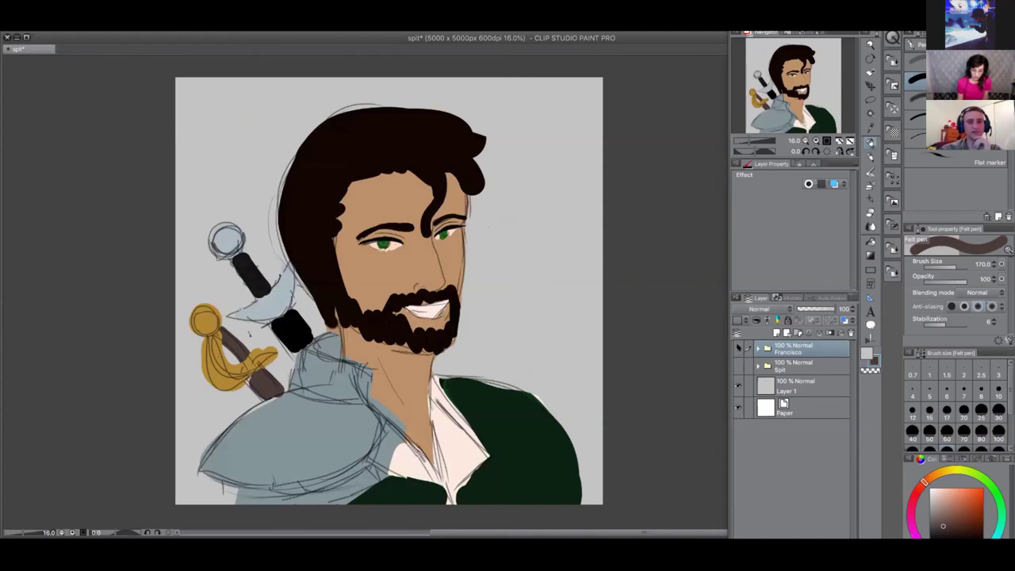
{"action": "left_click", "coordinate": [738, 347]}
{"action": "left_click", "coordinate": [738, 364]}
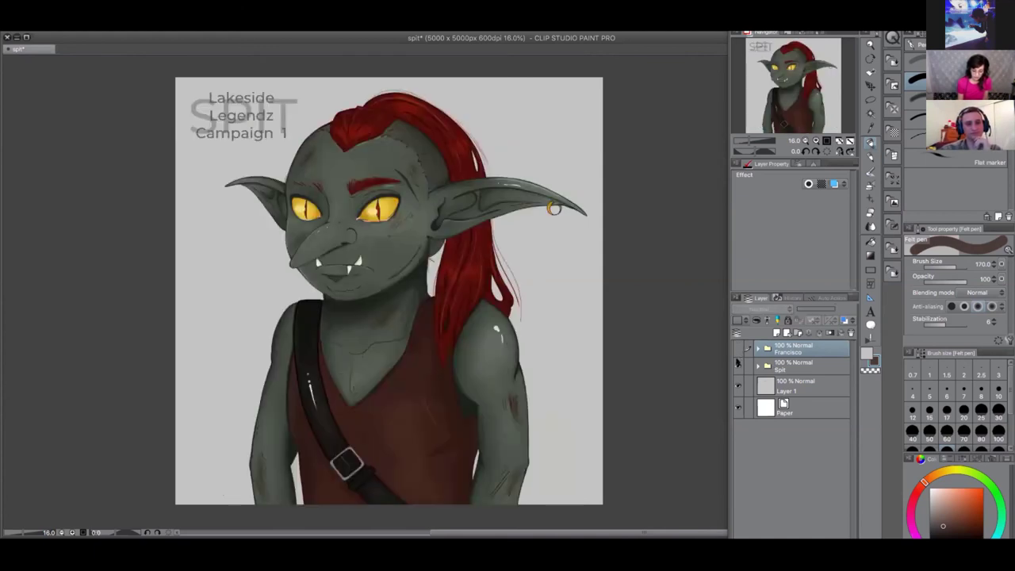
{"action": "left_click", "coordinate": [738, 364]}
{"action": "left_click", "coordinate": [740, 348]}
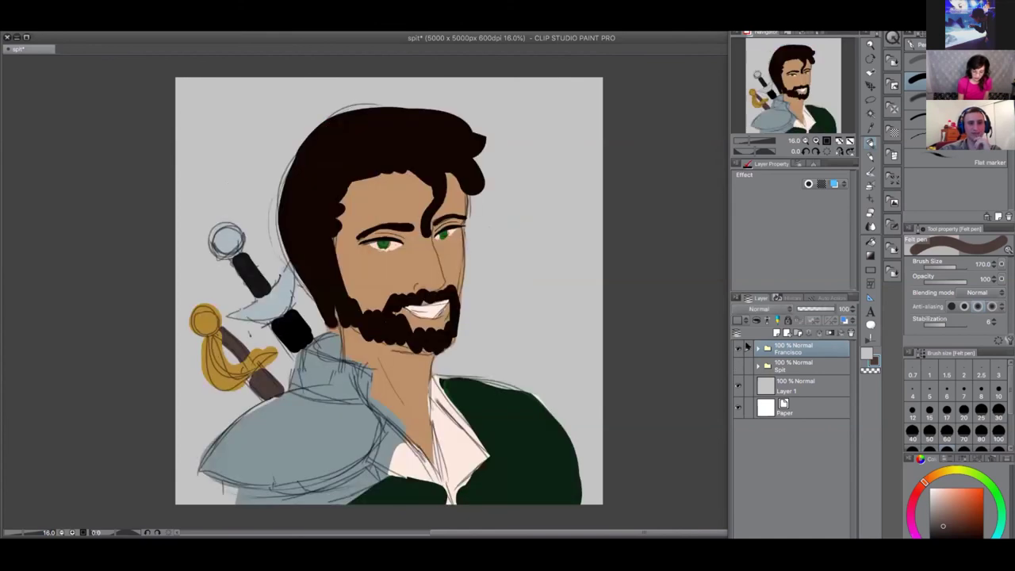